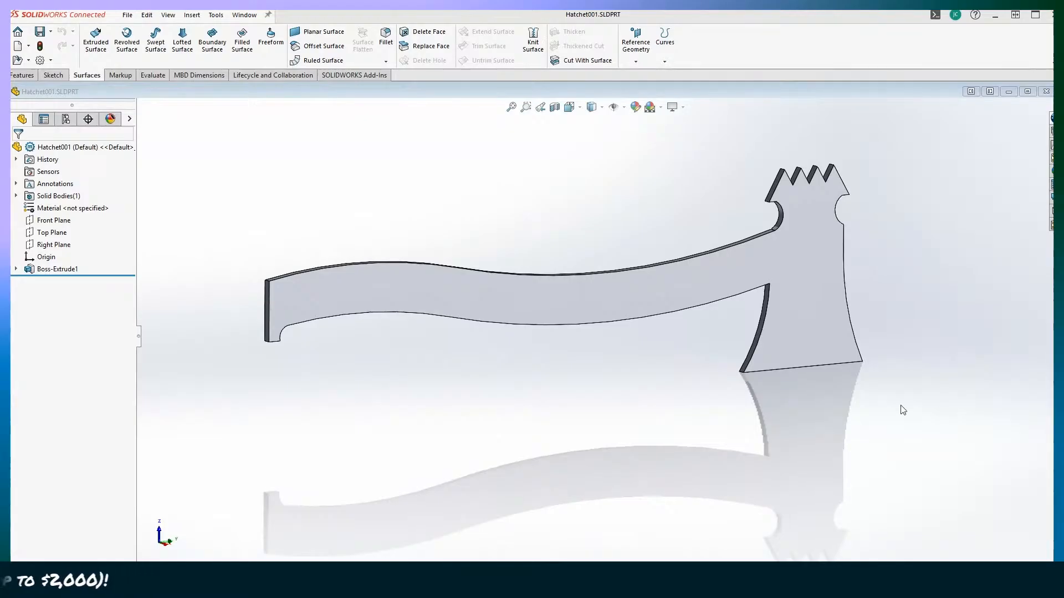
{"action": "left_click", "coordinate": [547, 260]}
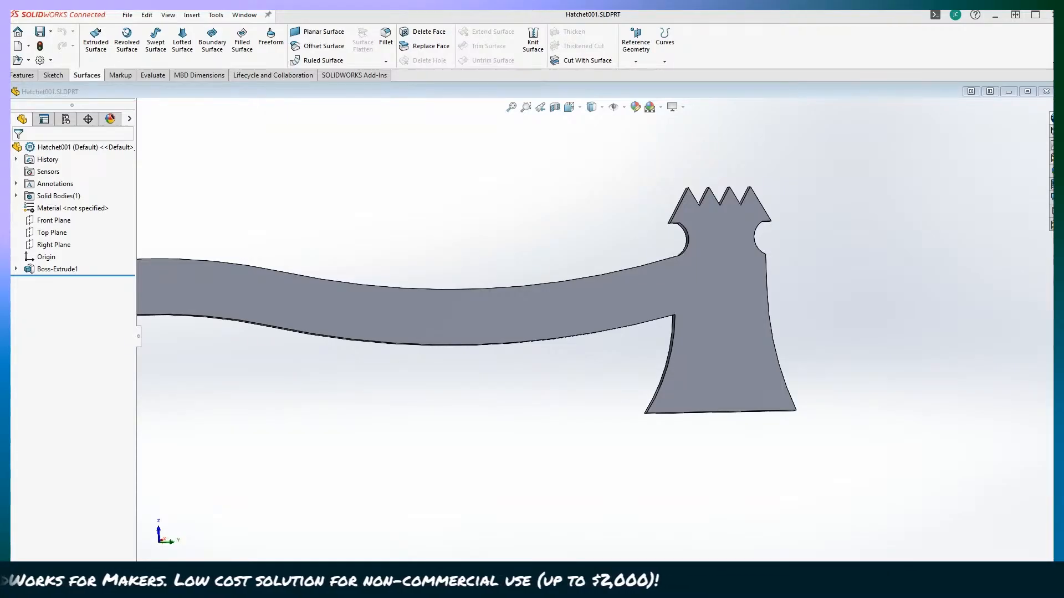
{"action": "left_click", "coordinate": [639, 173]}
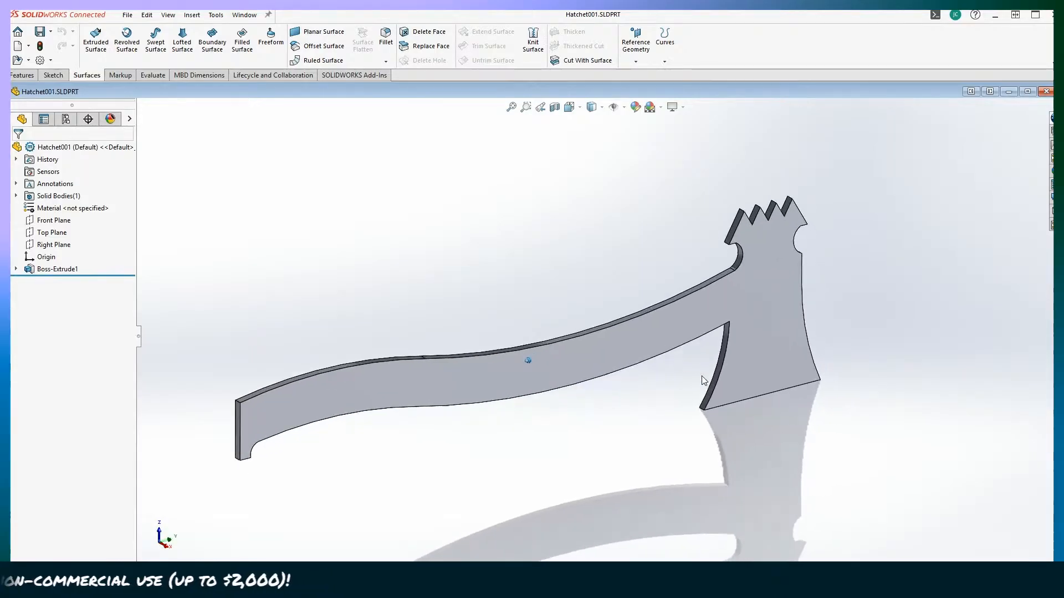
{"action": "scroll", "coordinate": [702, 376], "scroll_direction": "down", "scroll_amount": 4}
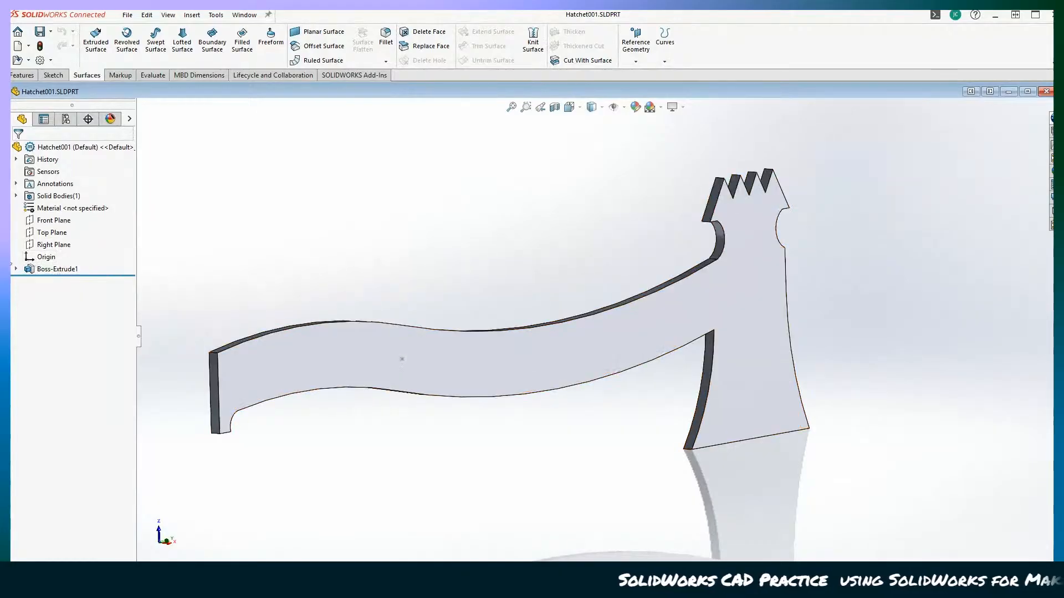
Step: Edit the hatchet extrusion's sketch and draw a three-point arc of about 8.59 in radius bulging below the blade's straight bottom edge
{"action": "left_click", "coordinate": [16, 269]}
{"action": "right_click", "coordinate": [62, 282]}
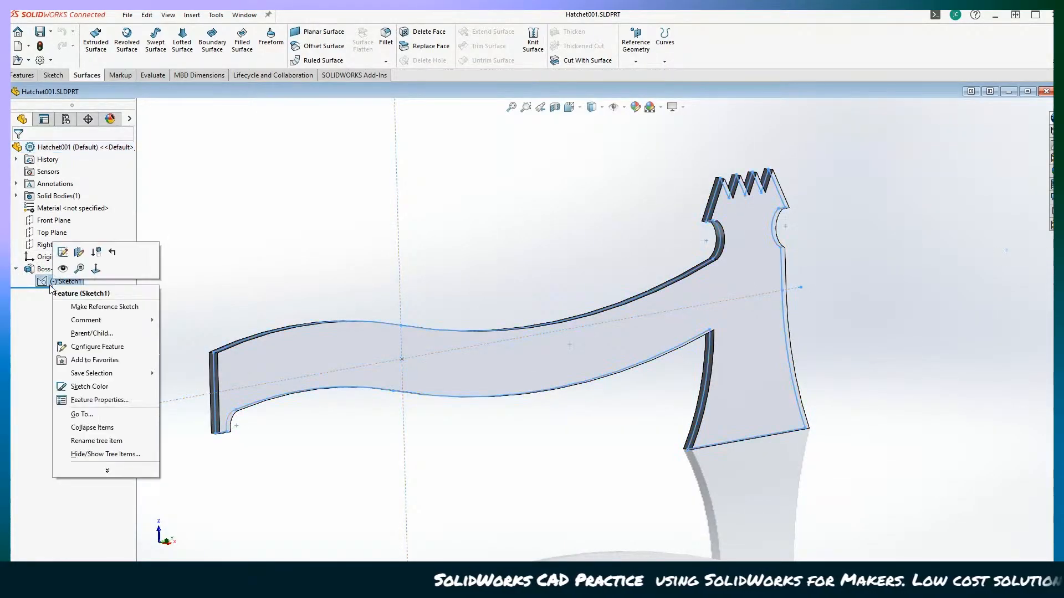
{"action": "left_click", "coordinate": [62, 252]}
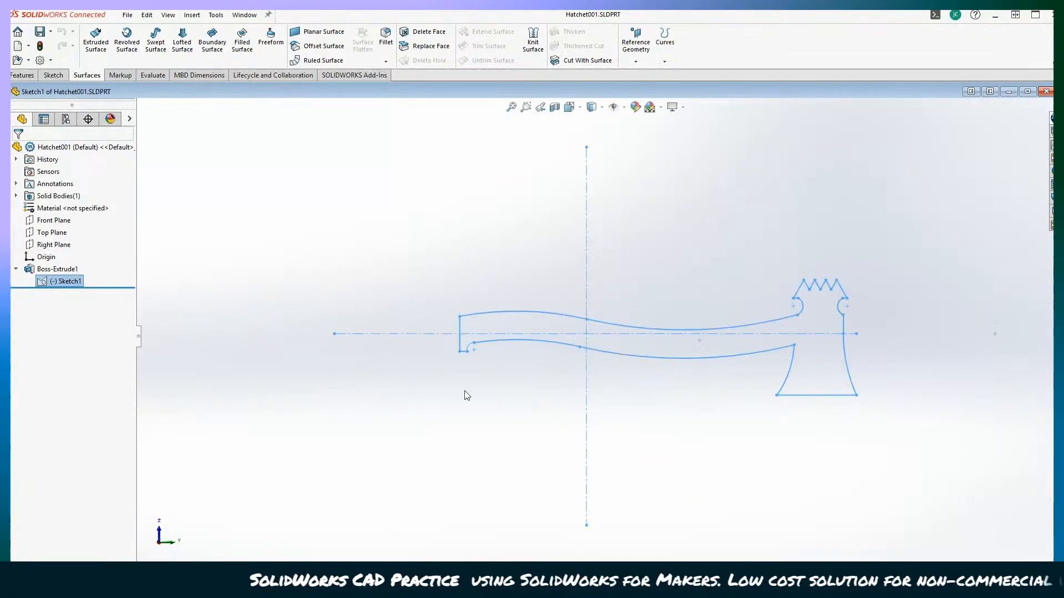
{"action": "scroll", "coordinate": [776, 463], "scroll_direction": "down", "scroll_amount": 8}
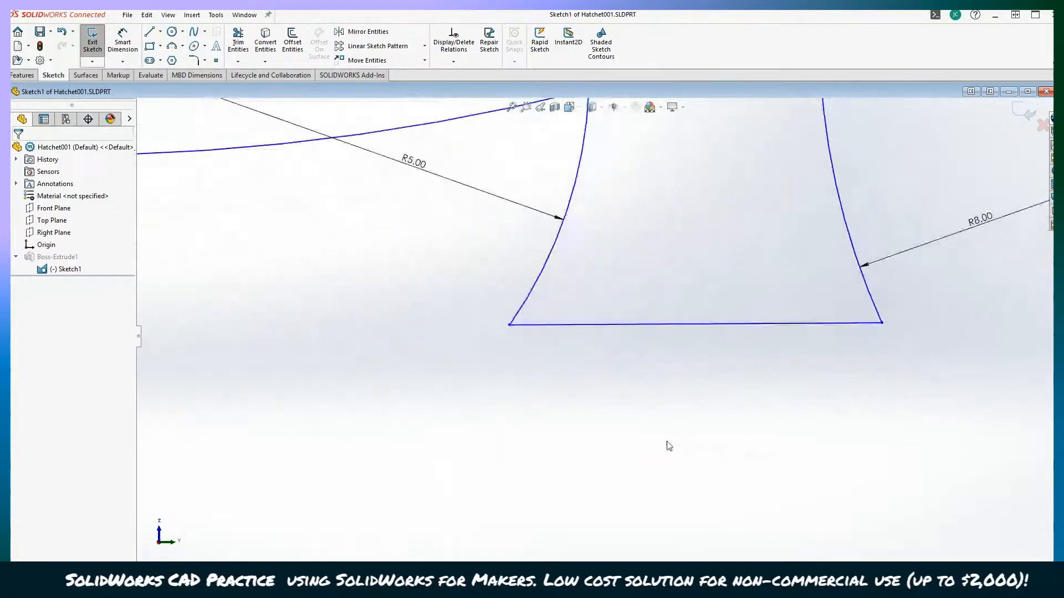
{"action": "left_click", "coordinate": [172, 46]}
{"action": "left_click", "coordinate": [425, 328]}
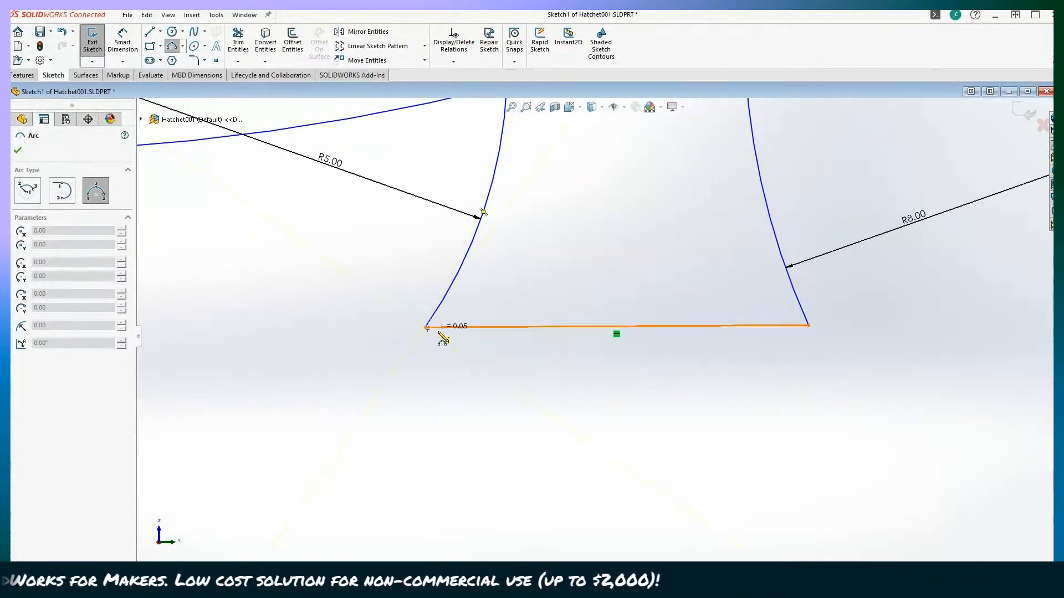
{"action": "left_click", "coordinate": [809, 325]}
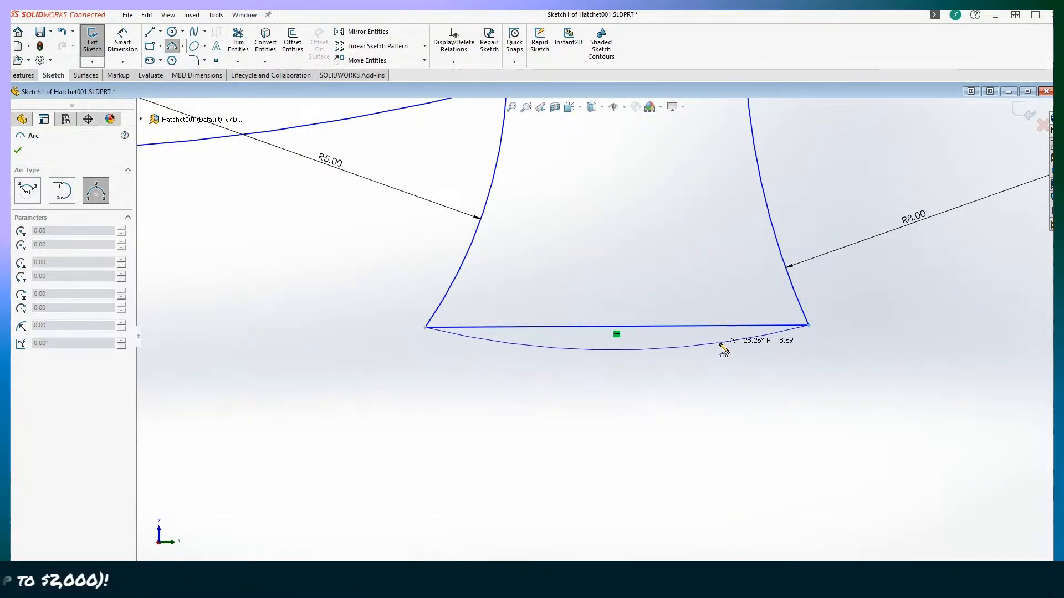
{"action": "left_click", "coordinate": [720, 344]}
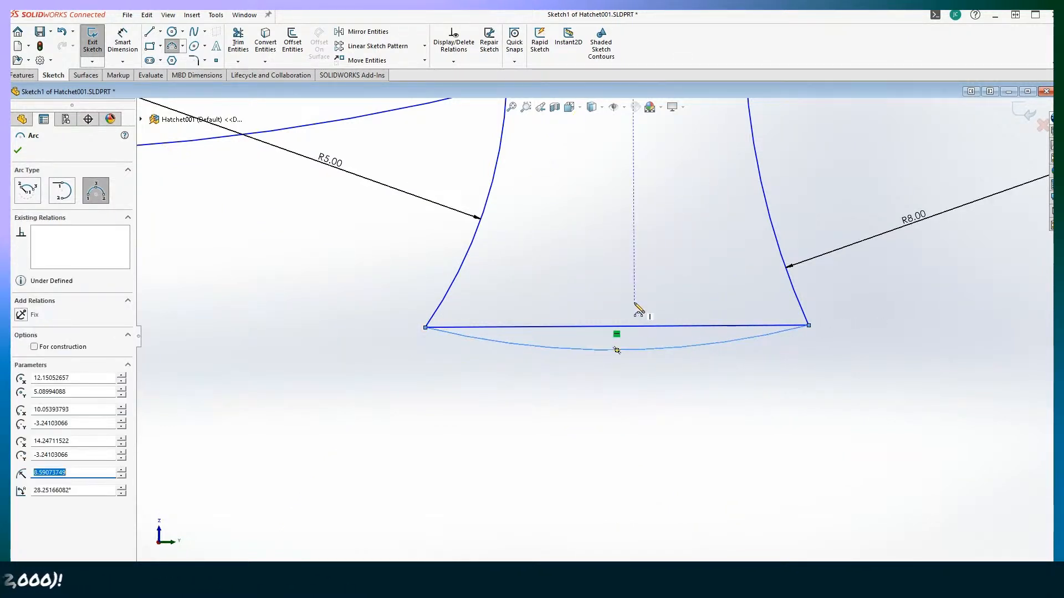
Step: Dimension the blade's cutting-edge arc to a 10 in radius and delete the straight line above it
{"action": "left_click", "coordinate": [121, 35]}
{"action": "left_click", "coordinate": [613, 339]}
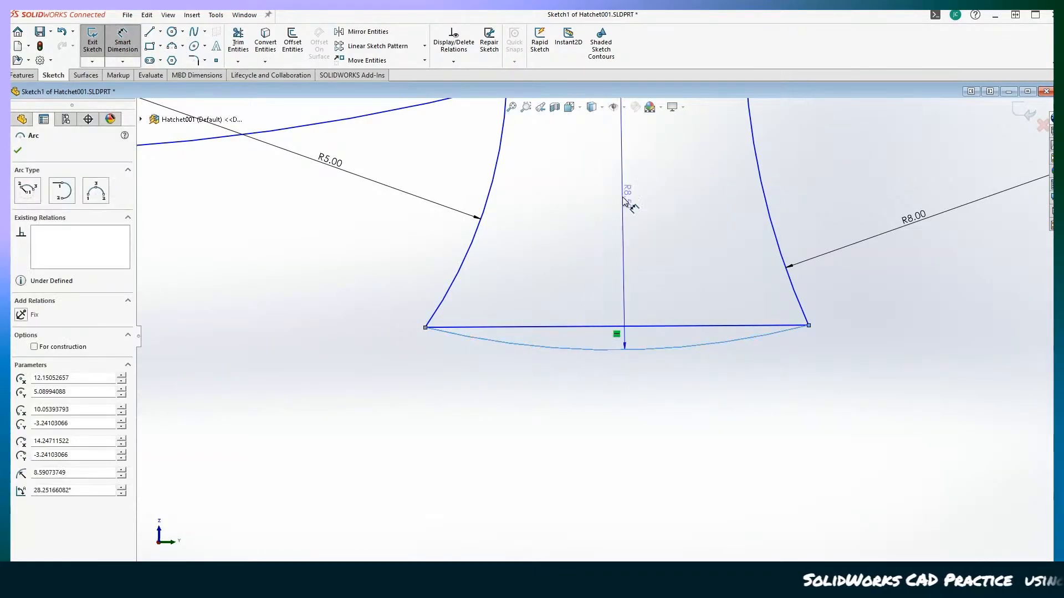
{"action": "left_click", "coordinate": [649, 222]}
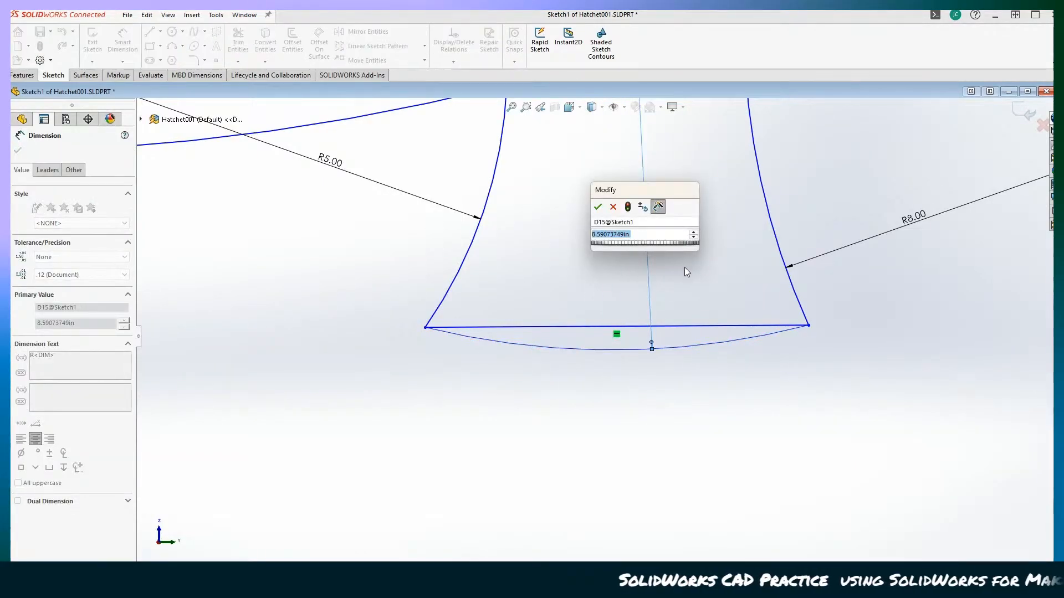
{"action": "left_click_drag", "start_coordinate": [642, 194], "coordinate": [381, 230]}
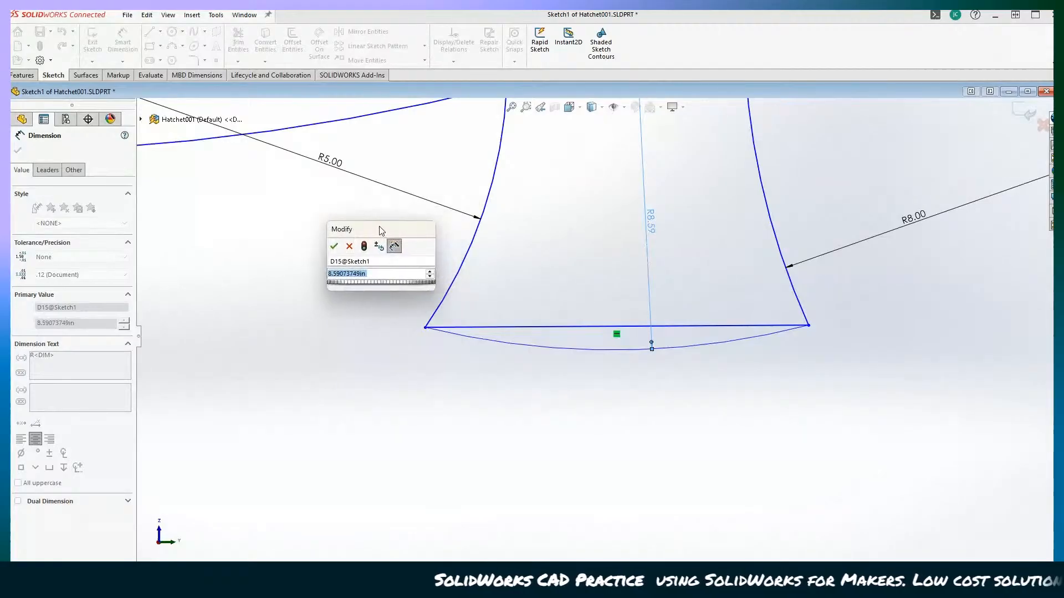
{"action": "type", "text": "10"}
{"action": "key", "text": "Return"}
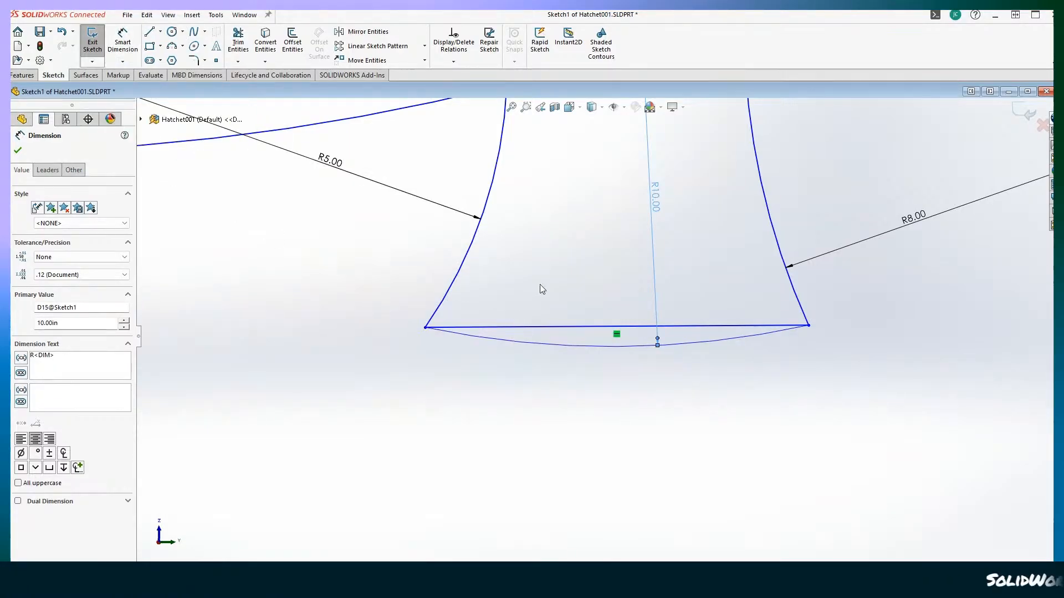
{"action": "left_click", "coordinate": [557, 326]}
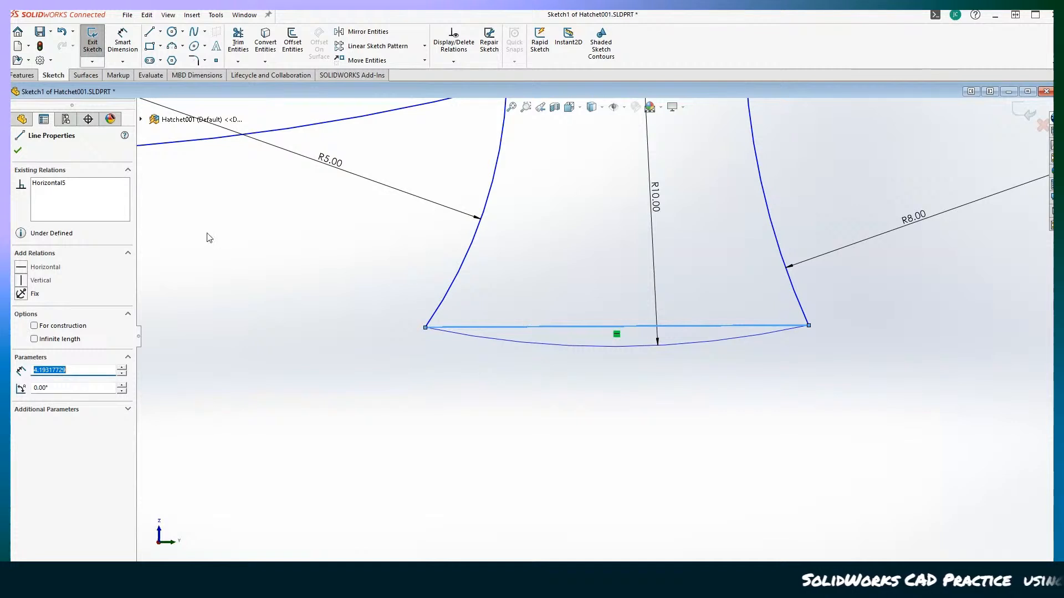
{"action": "key", "text": "Escape"}
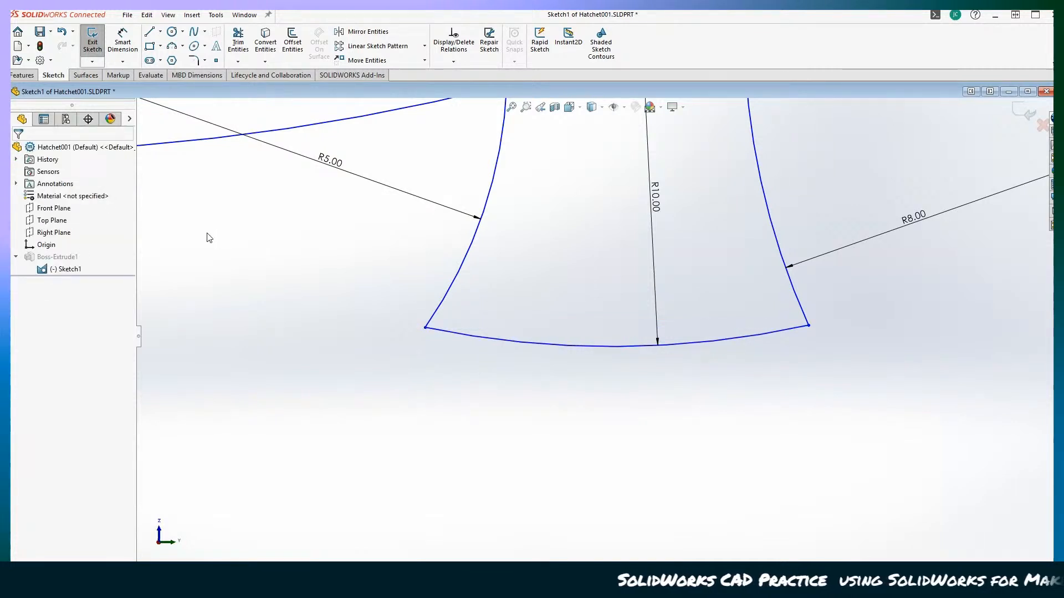
Step: Examine the hatchet sketch's curved blade, toothed head and handle from several distances and angles
{"action": "scroll", "coordinate": [227, 330], "scroll_direction": "up", "scroll_amount": 5}
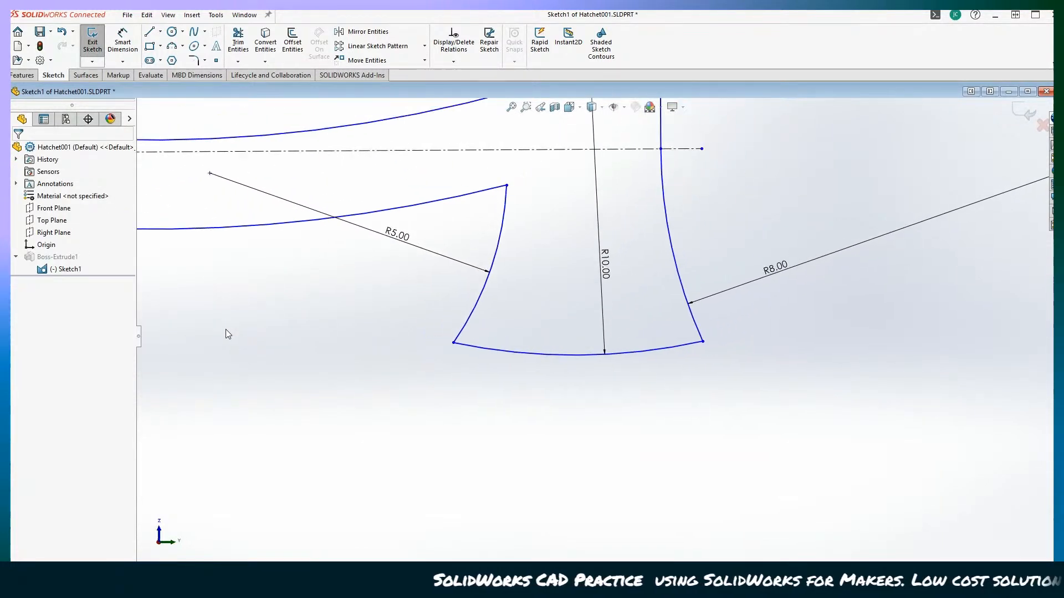
{"action": "scroll", "coordinate": [476, 437], "scroll_direction": "down", "scroll_amount": 2}
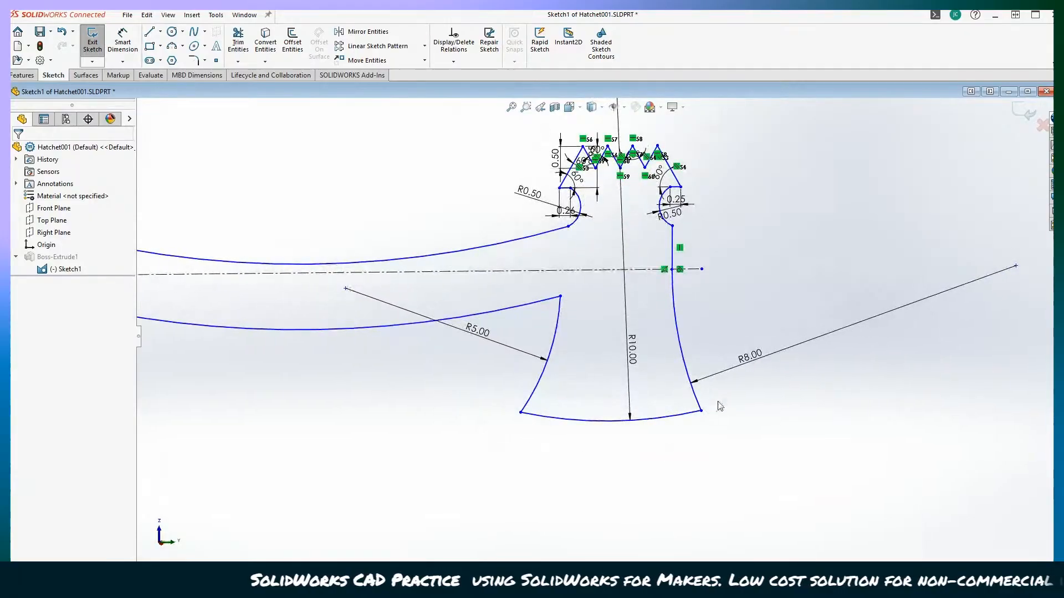
{"action": "scroll", "coordinate": [612, 434], "scroll_direction": "up", "scroll_amount": 5}
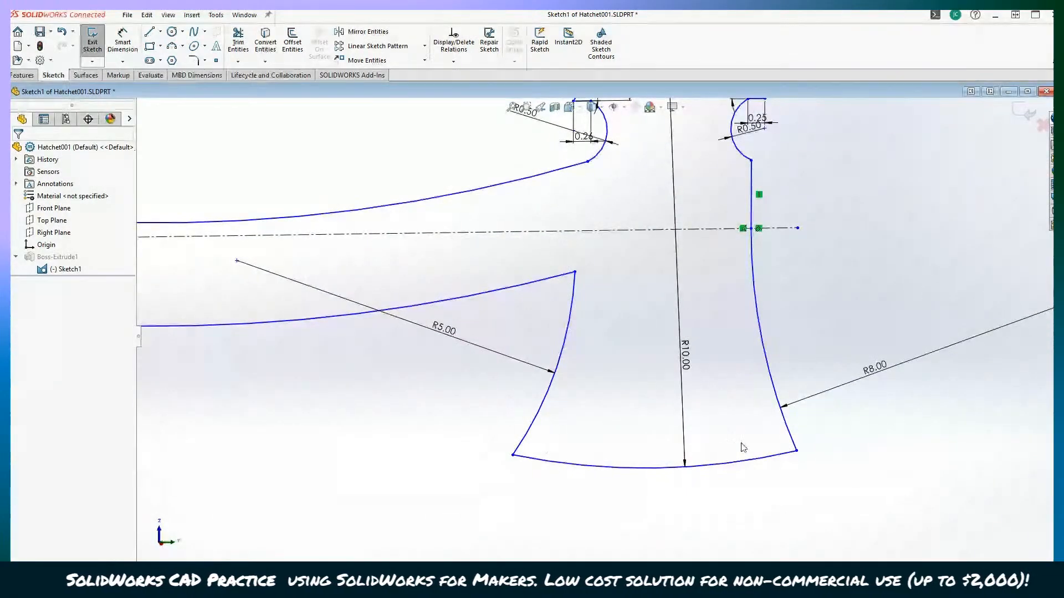
{"action": "scroll", "coordinate": [491, 451], "scroll_direction": "down", "scroll_amount": 4}
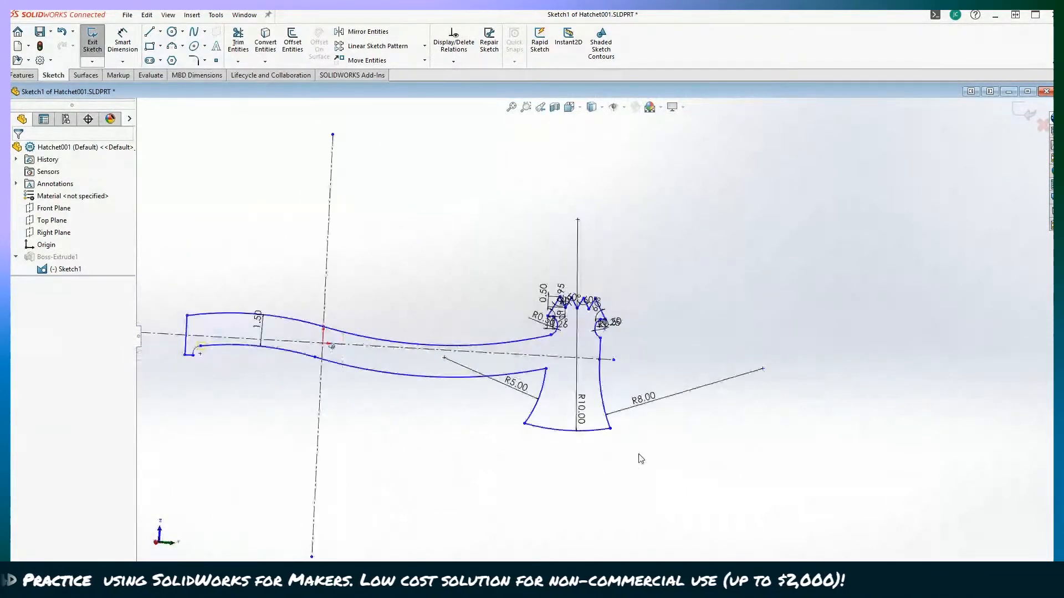
{"action": "middle_click_drag", "start_coordinate": [633, 460], "coordinate": [585, 443]}
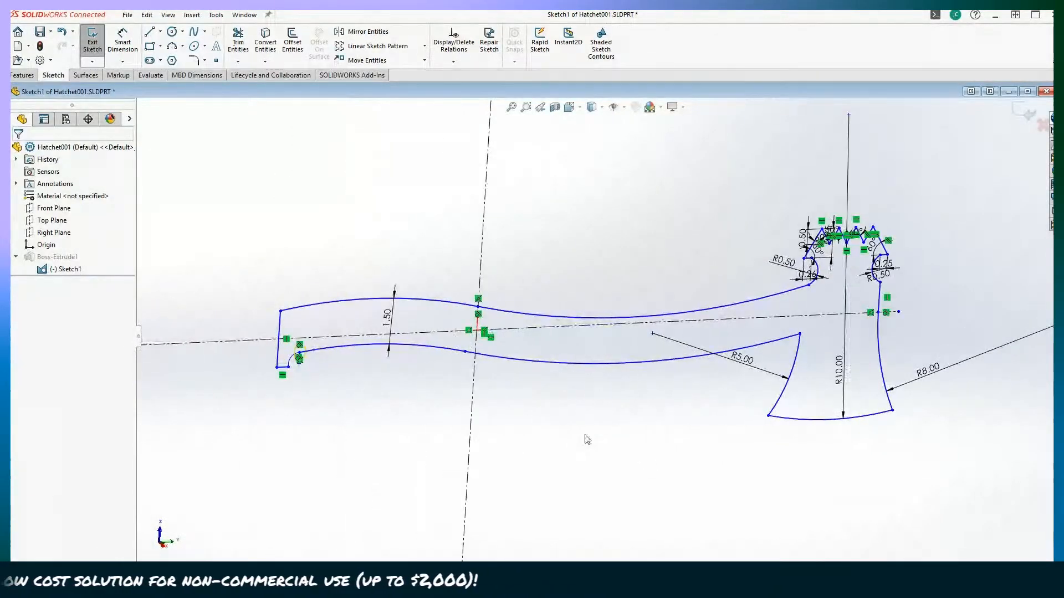
{"action": "mouse_move", "coordinate": [667, 322]}
{"action": "middle_mouse_down"}
{"action": "mouse_move", "coordinate": [551, 357]}
{"action": "mouse_move", "coordinate": [238, 209]}
{"action": "mouse_move", "coordinate": [513, 449]}
{"action": "mouse_move", "coordinate": [574, 483]}
{"action": "mouse_move", "coordinate": [549, 480]}
{"action": "mouse_move", "coordinate": [508, 417]}
{"action": "middle_mouse_up"}
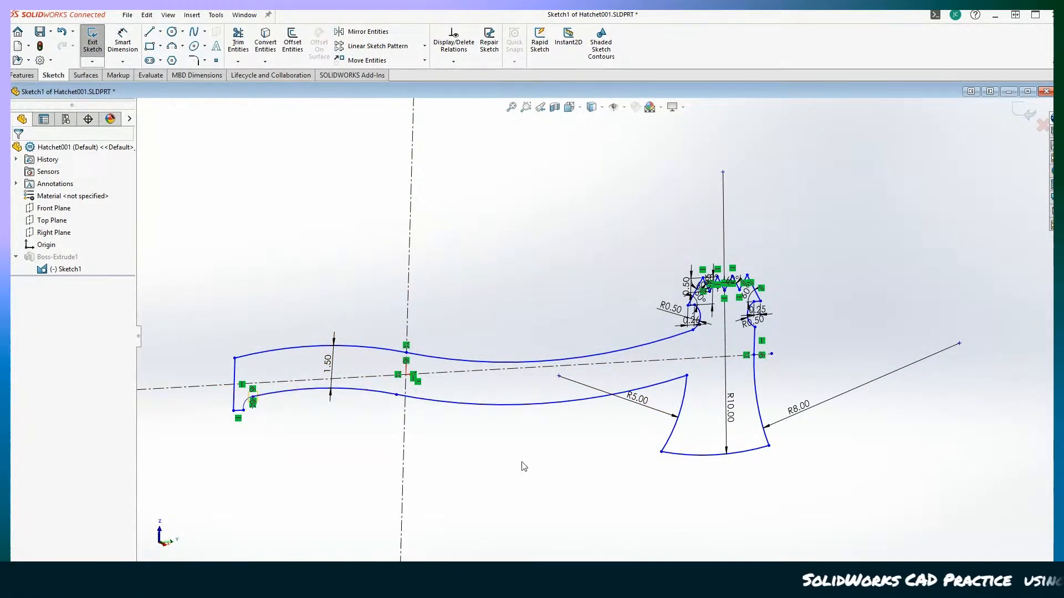
{"action": "middle_click_drag", "start_coordinate": [523, 466], "coordinate": [437, 467]}
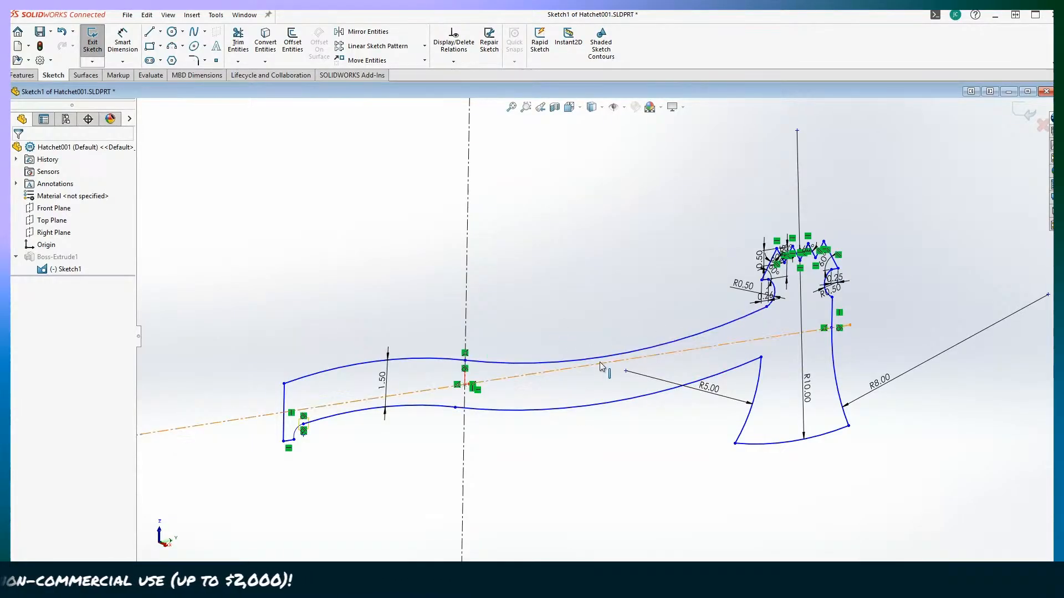
{"action": "mouse_move", "coordinate": [602, 366]}
{"action": "middle_mouse_down"}
{"action": "mouse_move", "coordinate": [506, 423]}
{"action": "mouse_move", "coordinate": [403, 422]}
{"action": "mouse_move", "coordinate": [419, 389]}
{"action": "middle_mouse_up"}
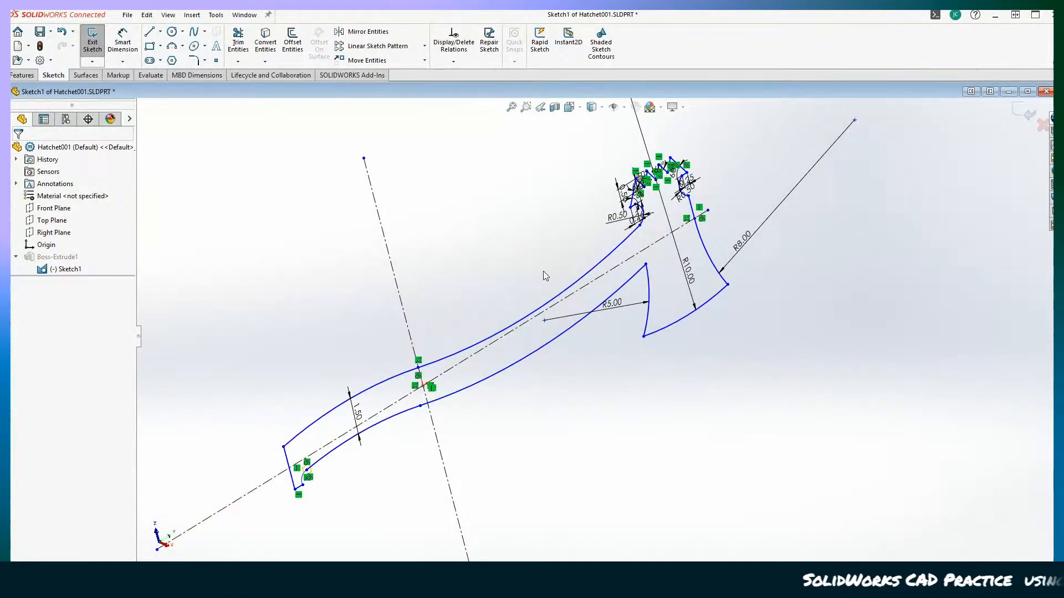
{"action": "scroll", "coordinate": [520, 276], "scroll_direction": "up", "scroll_amount": 3}
{"action": "middle_click_drag", "start_coordinate": [520, 276], "coordinate": [587, 299]}
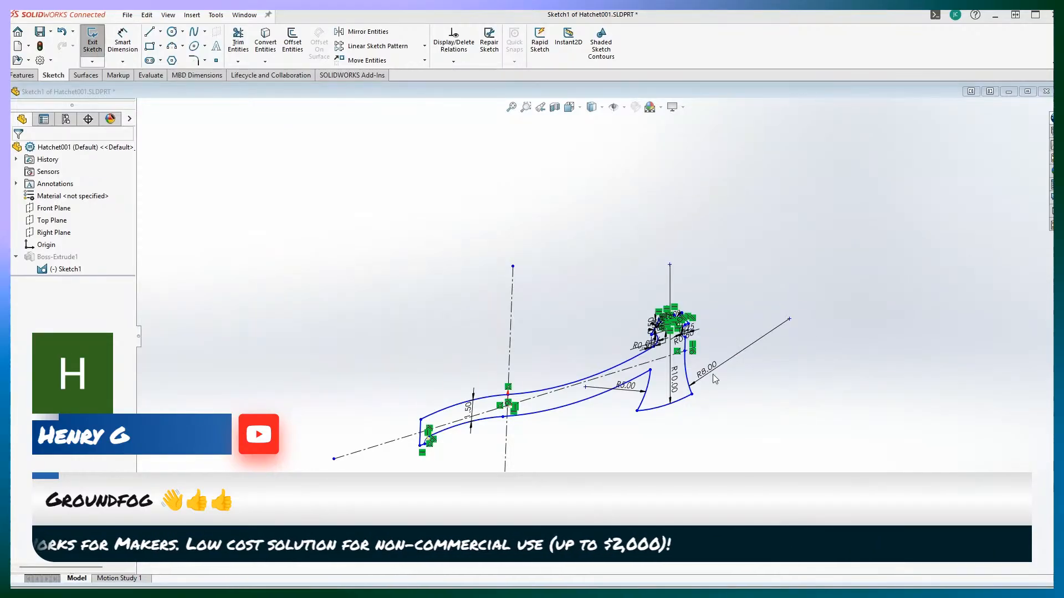
{"action": "left_click", "coordinate": [323, 243]}
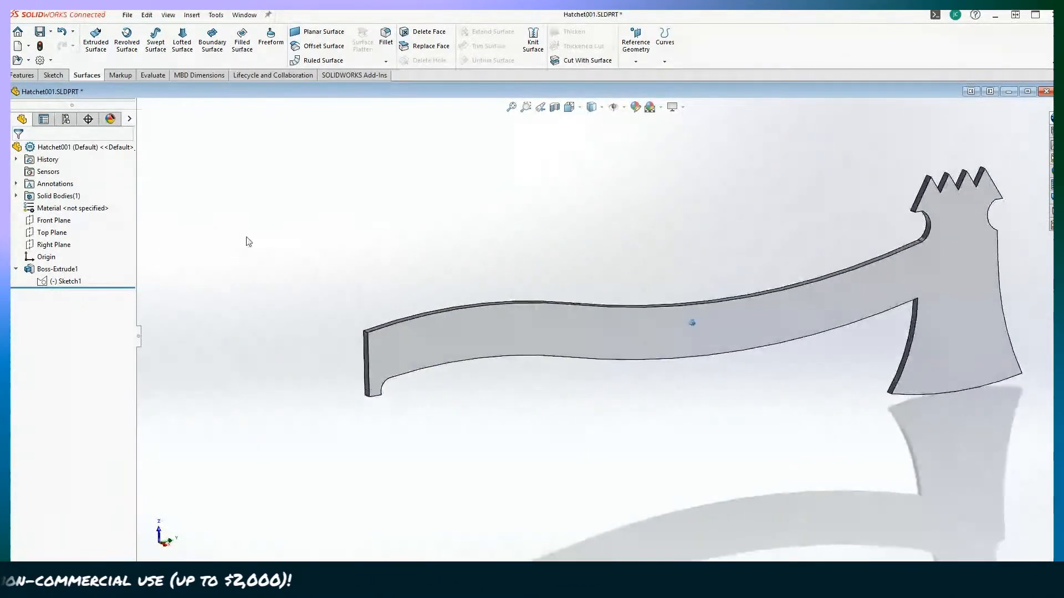
Step: Edit the extrusion's sketch and offset the entire hatchet outline inward by 0.30 in
{"action": "right_click", "coordinate": [66, 282]}
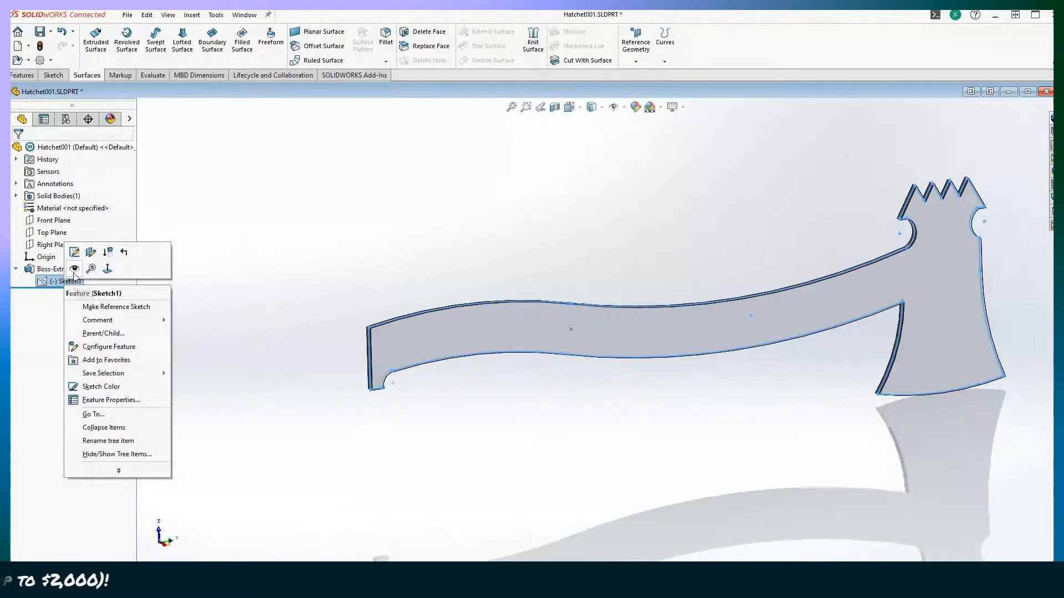
{"action": "left_click", "coordinate": [74, 253]}
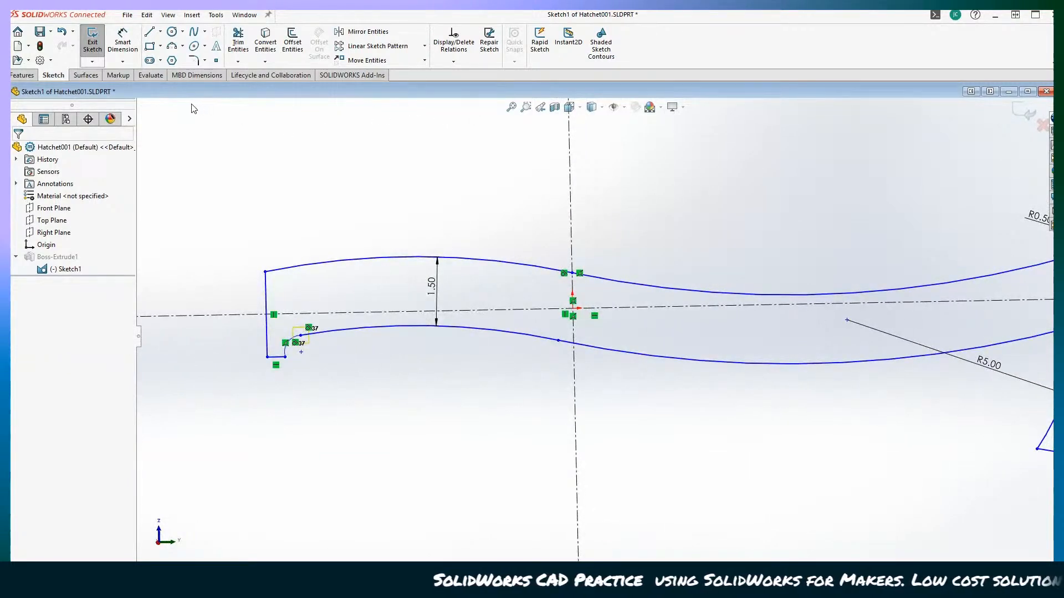
{"action": "left_click", "coordinate": [293, 42]}
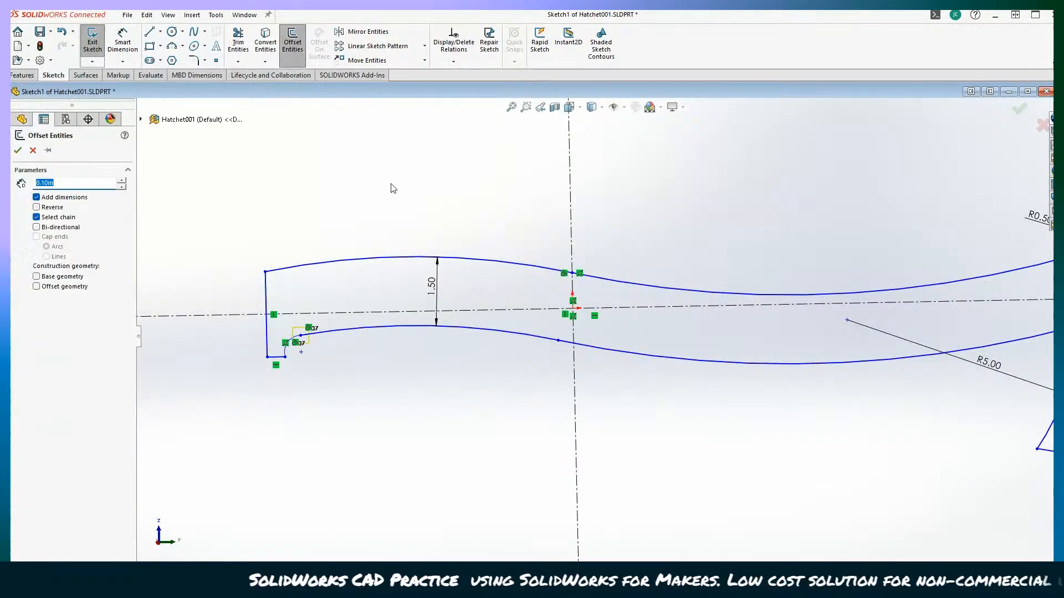
{"action": "left_click", "coordinate": [407, 257]}
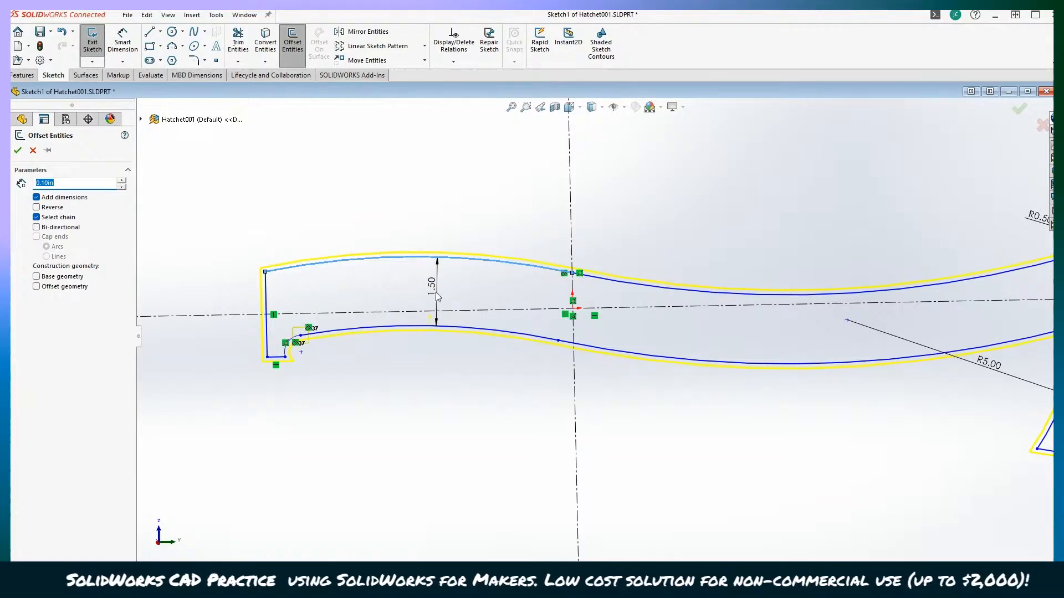
{"action": "left_click", "coordinate": [37, 208]}
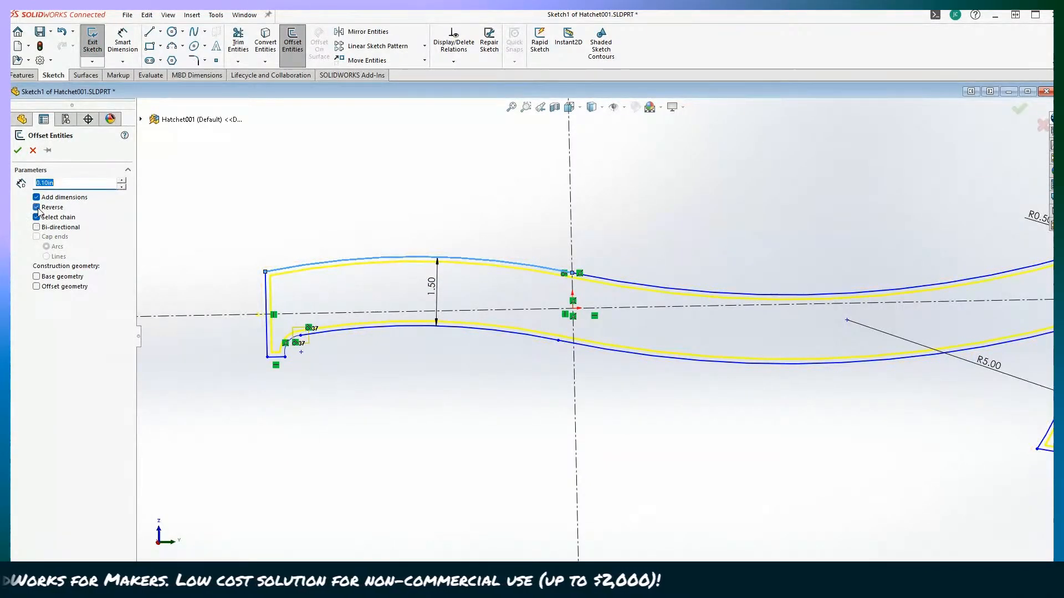
{"action": "key", "text": "f"}
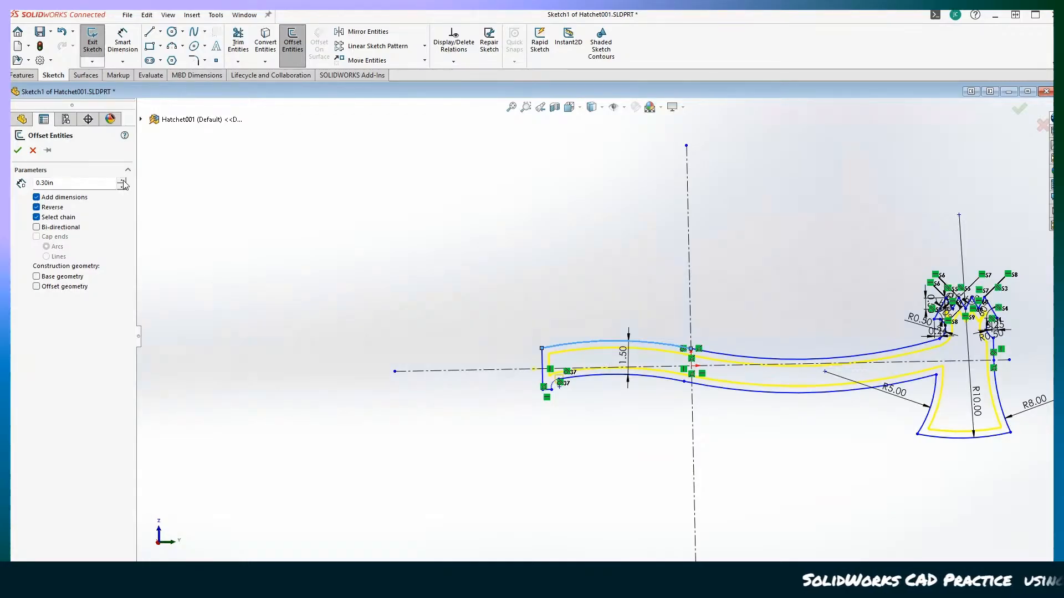
{"action": "left_click", "coordinate": [17, 150]}
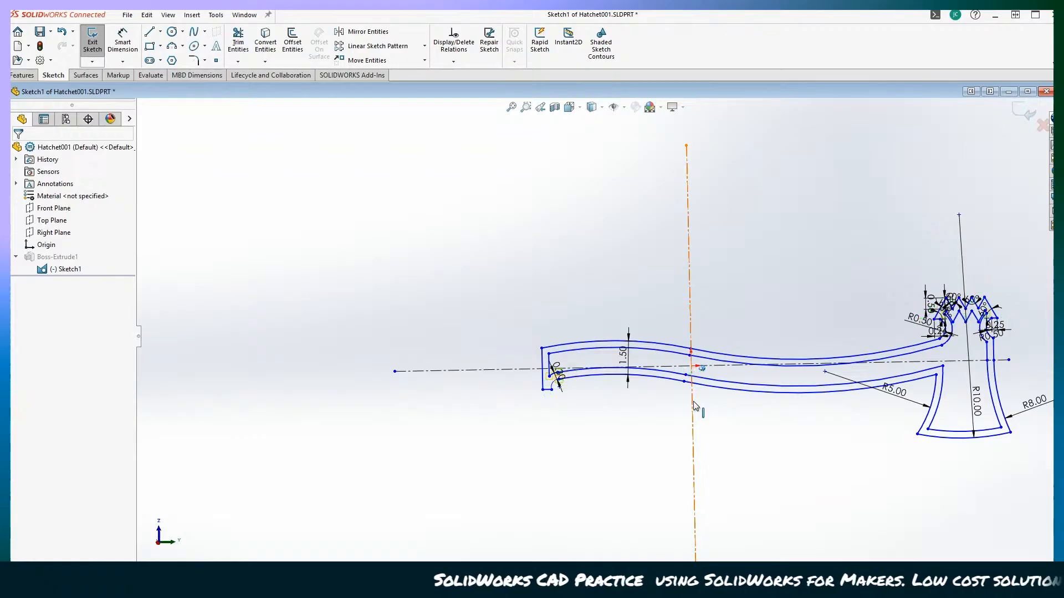
Step: Draw a three-point arc of about 0.53 in radius between the two inner handle curves near the handle's butt end
{"action": "scroll", "coordinate": [695, 402], "scroll_direction": "down", "scroll_amount": 4}
{"action": "scroll", "coordinate": [695, 408], "scroll_direction": "down", "scroll_amount": 4}
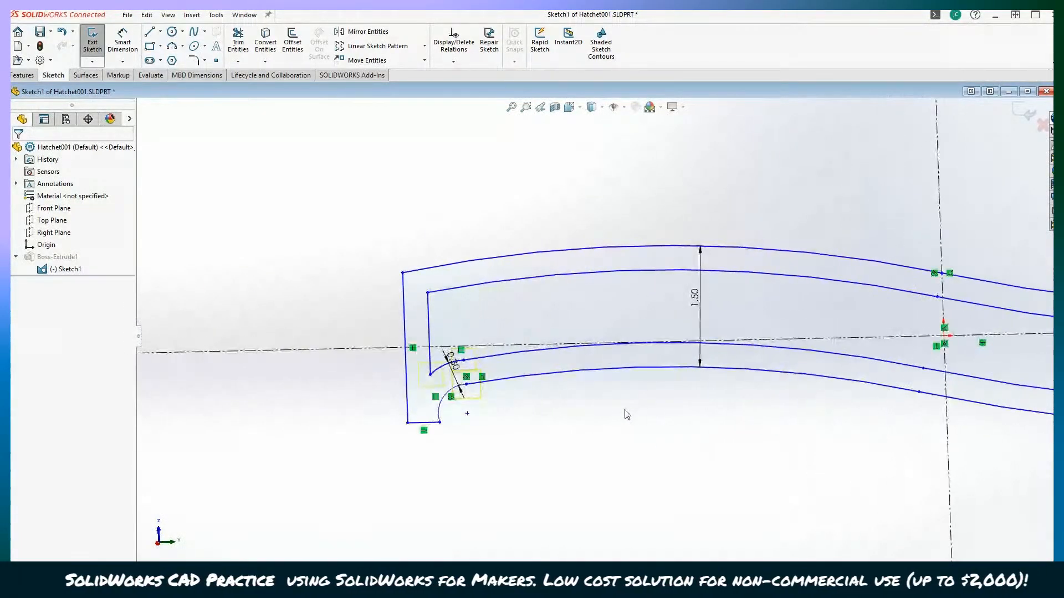
{"action": "left_click", "coordinate": [172, 46]}
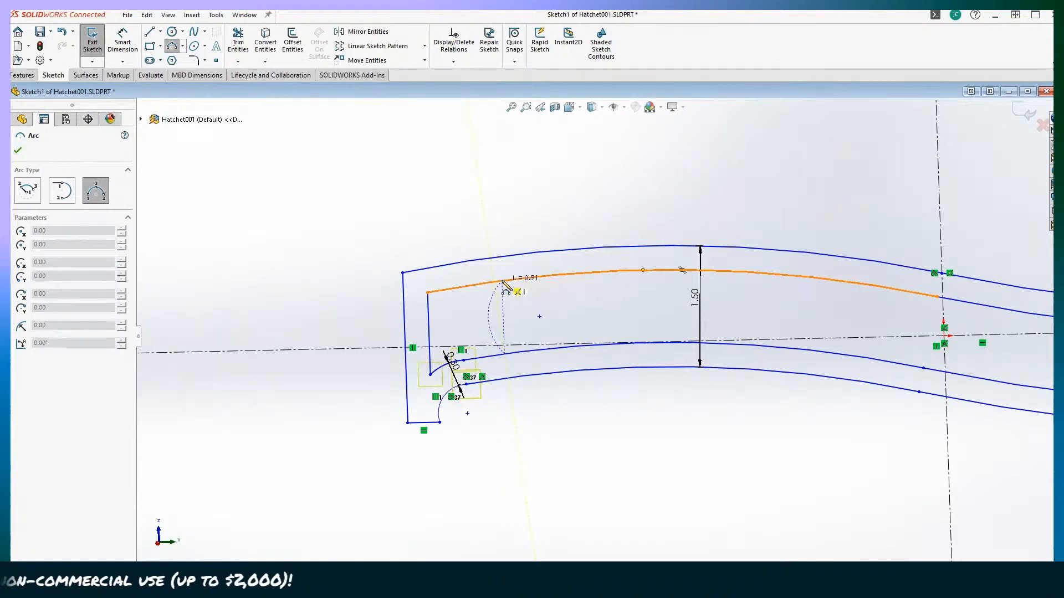
{"action": "left_click", "coordinate": [485, 327]}
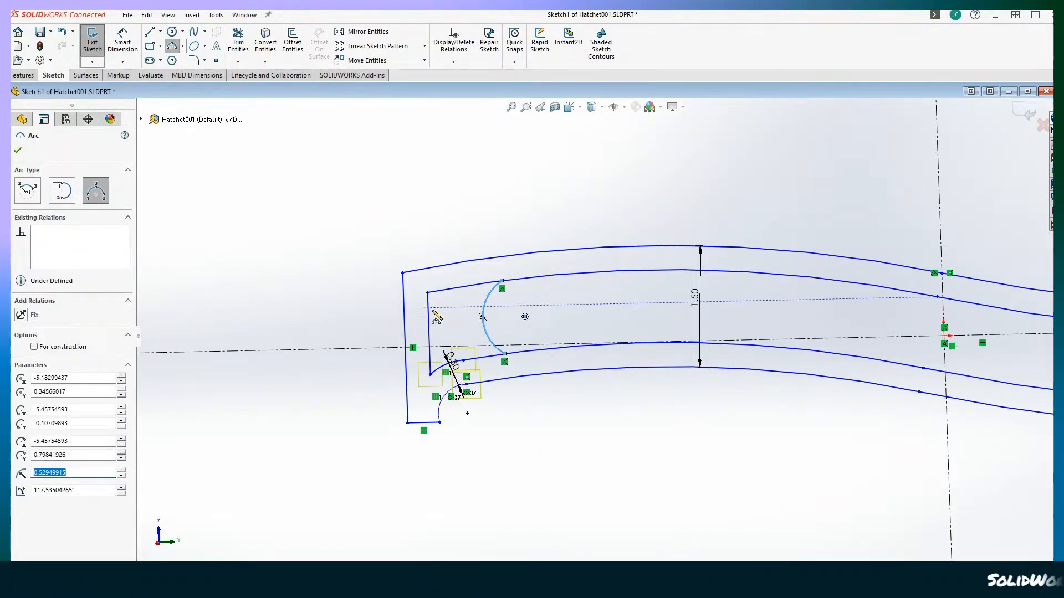
Step: Dimension the radius of the arc closing the inner handle profile near the butt end
{"action": "left_click", "coordinate": [123, 40]}
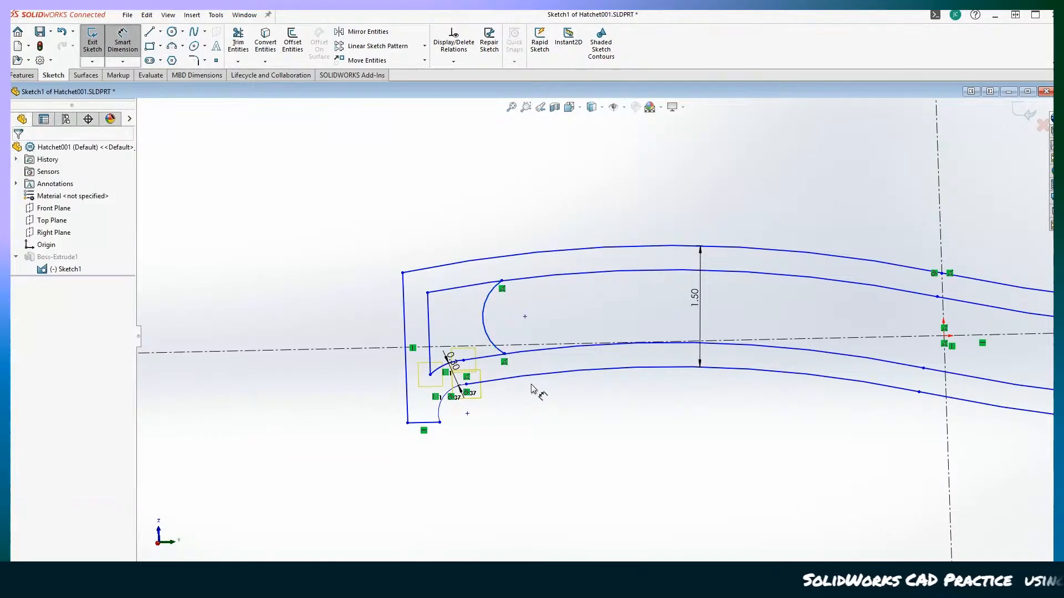
{"action": "left_click", "coordinate": [485, 314]}
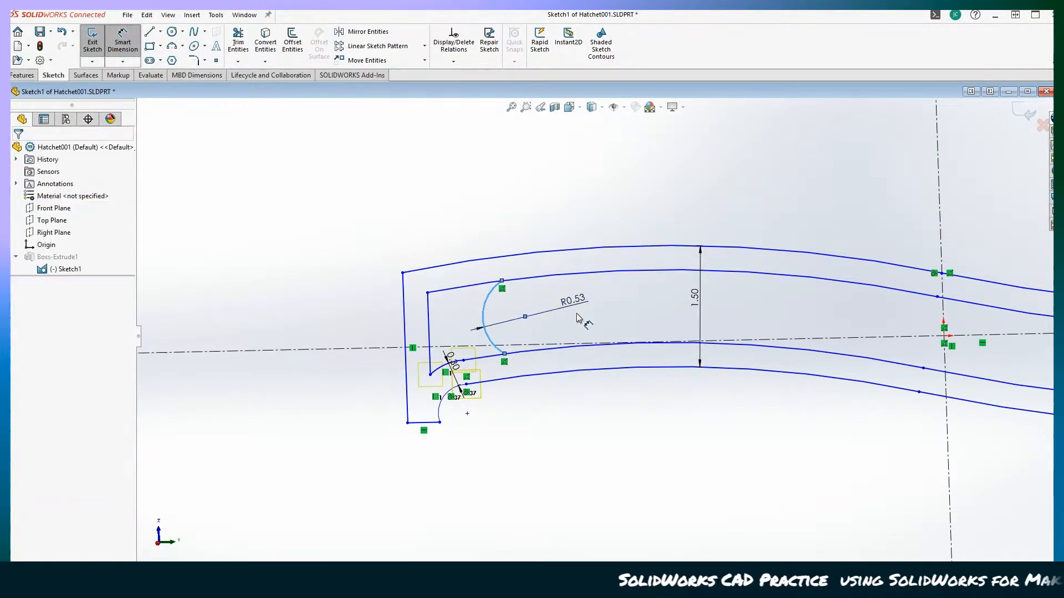
{"action": "left_click", "coordinate": [573, 313]}
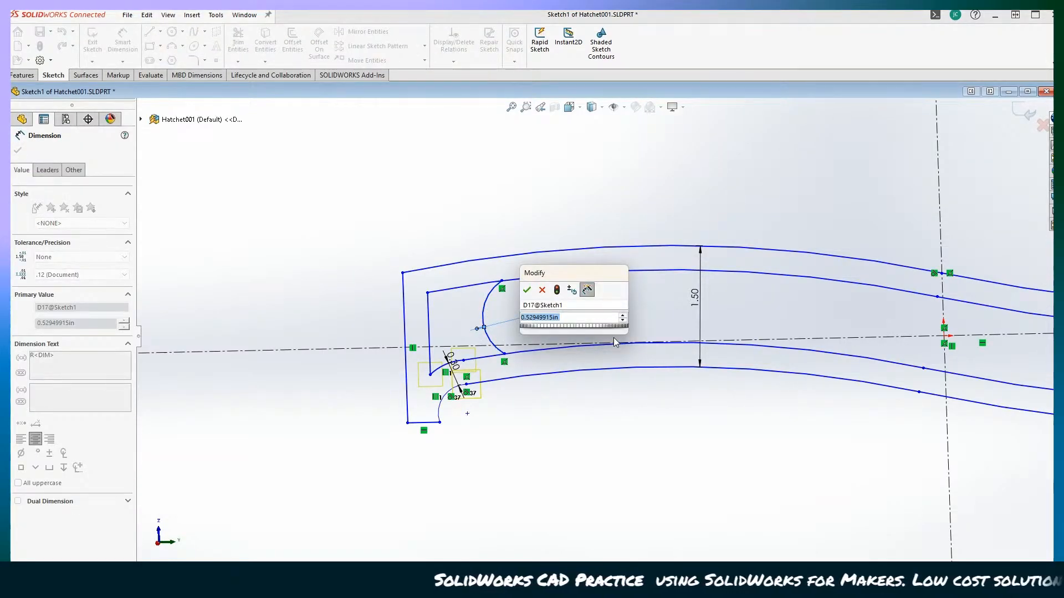
{"action": "key", "text": "Return"}
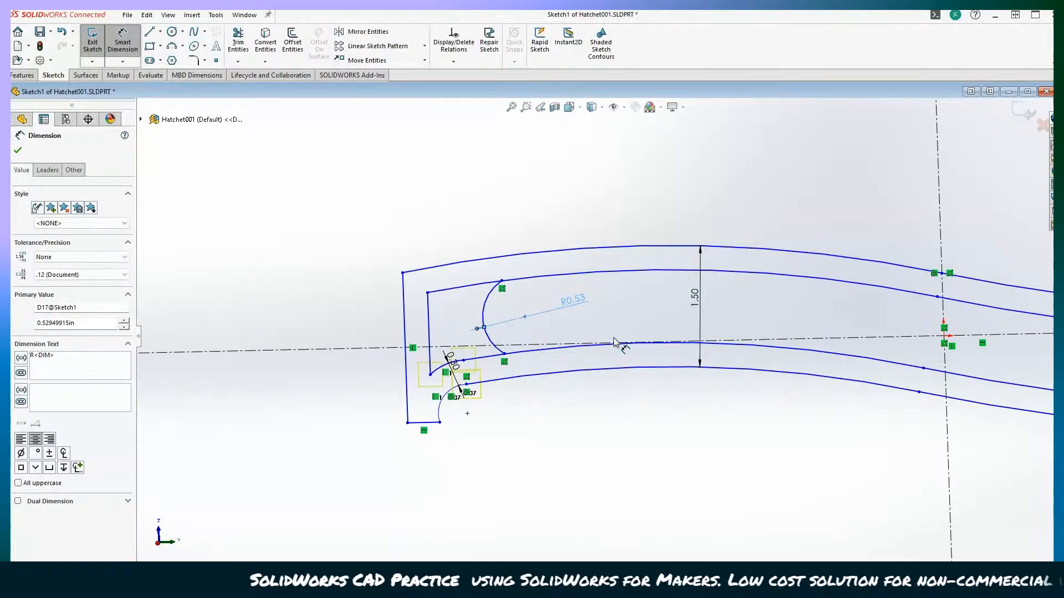
Step: Set the butt-end arc's radius to 0.5 in
{"action": "double_click", "coordinate": [480, 306]}
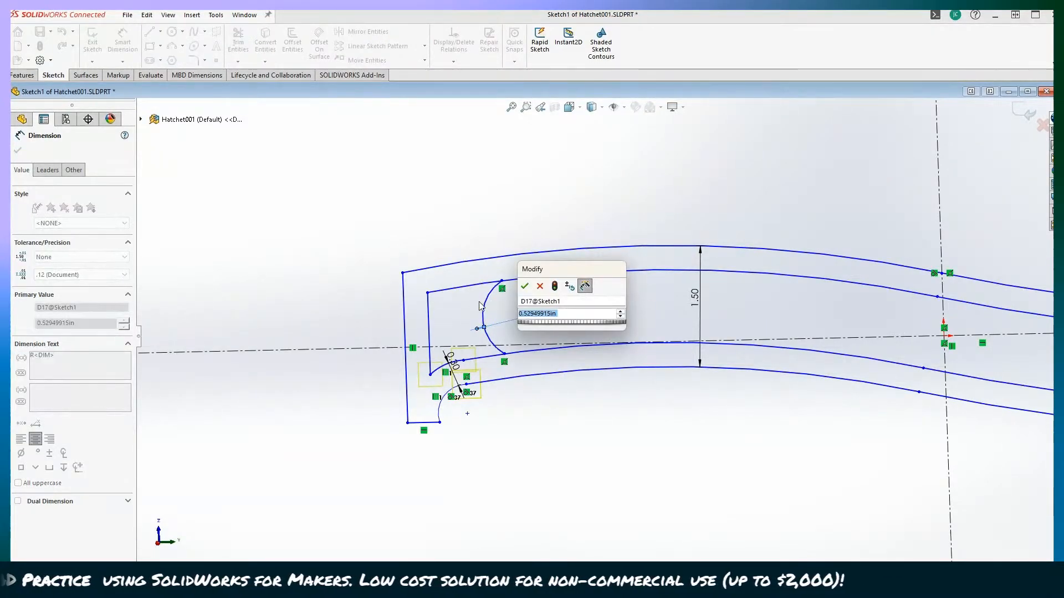
{"action": "type", "text": "."}
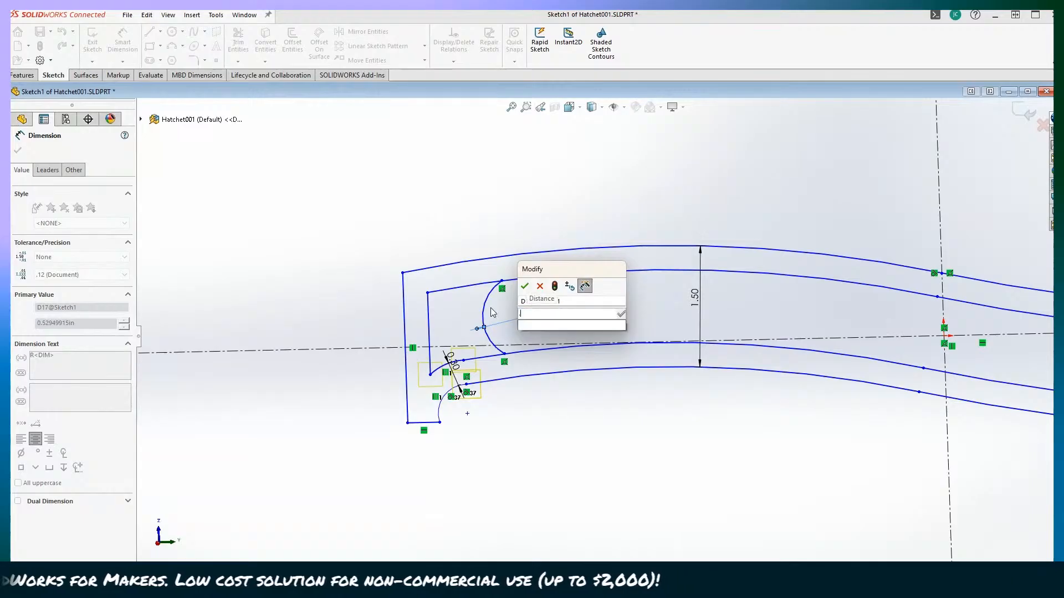
{"action": "type", "text": "5"}
{"action": "key", "text": "Return"}
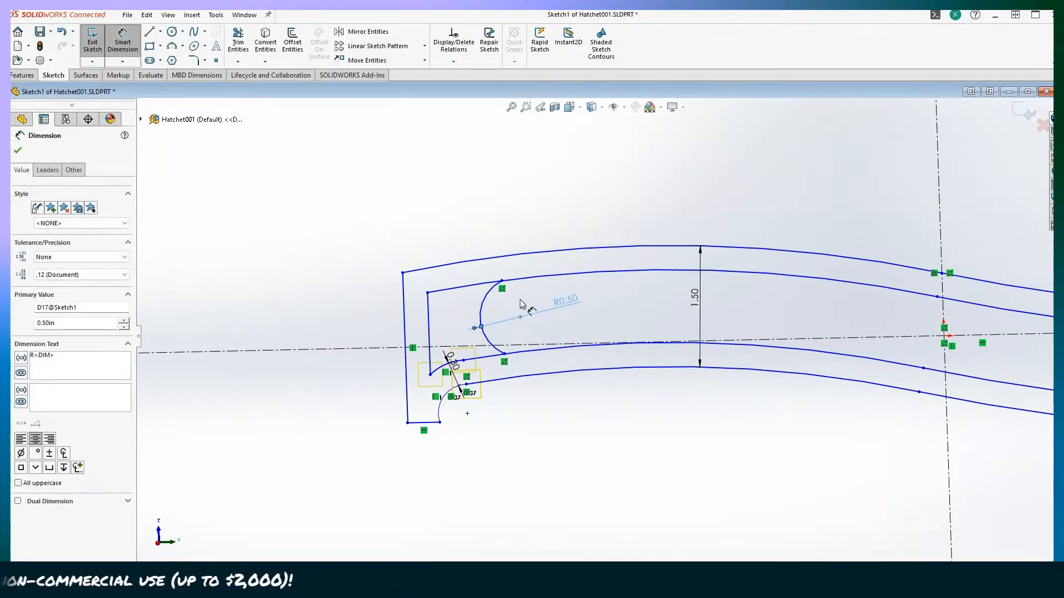
Step: Set the radius of the inner handle profile's butt-end arc to 1 in
{"action": "double_click", "coordinate": [576, 302]}
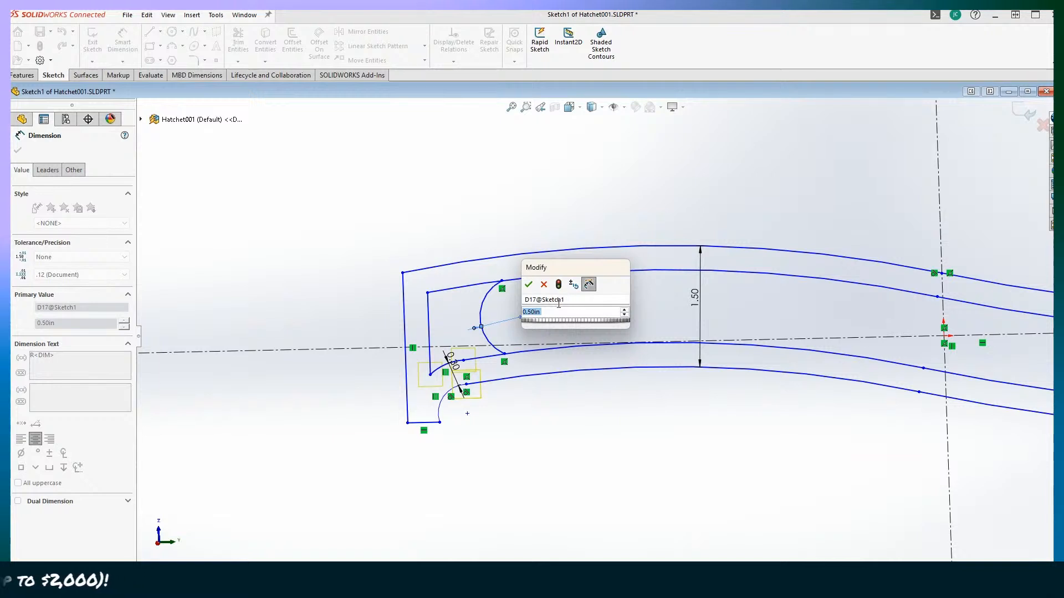
{"action": "type", "text": "1"}
{"action": "key", "text": "Return"}
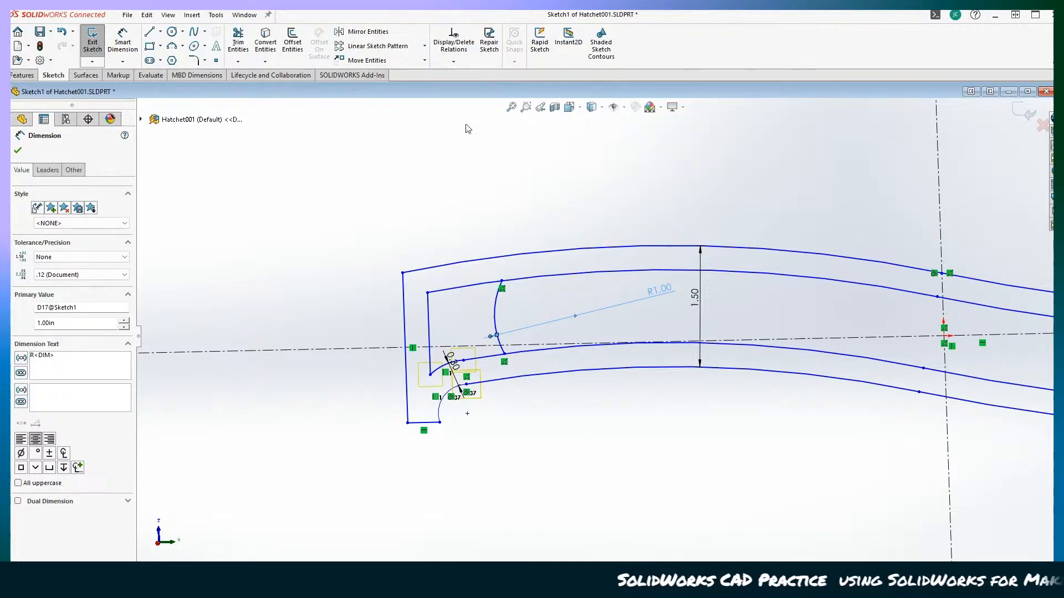
Step: Corner-trim the upper and lower inner handle curves to the butt-end arc
{"action": "left_click", "coordinate": [238, 62]}
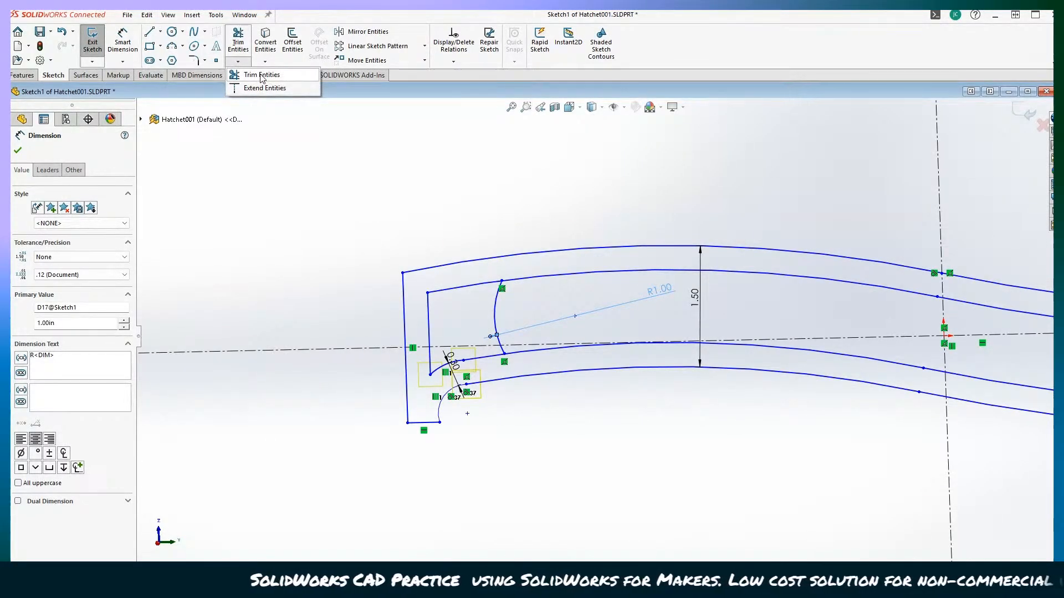
{"action": "left_click", "coordinate": [262, 76]}
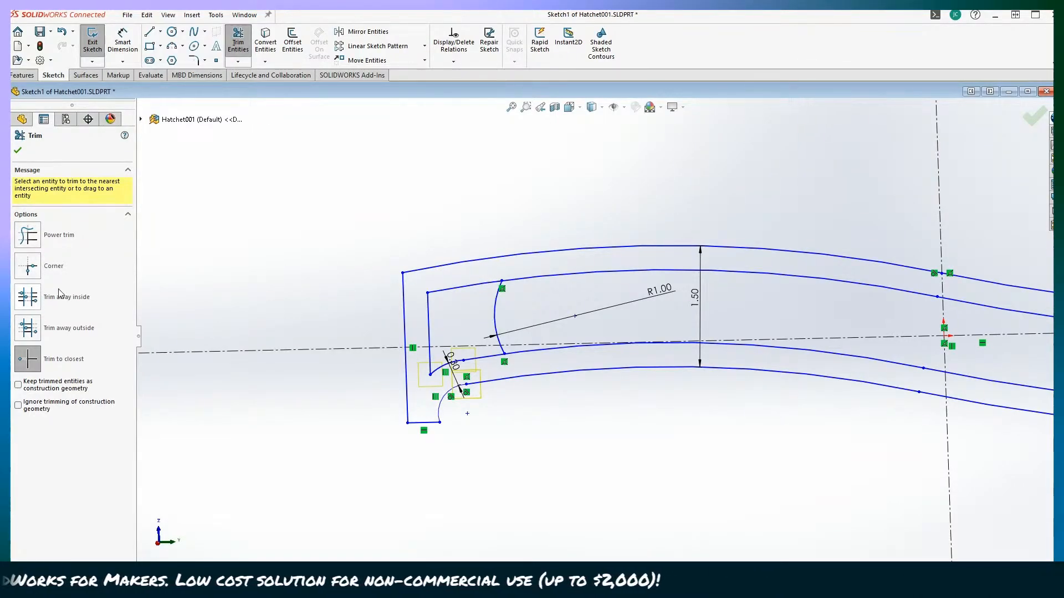
{"action": "left_click", "coordinate": [29, 271]}
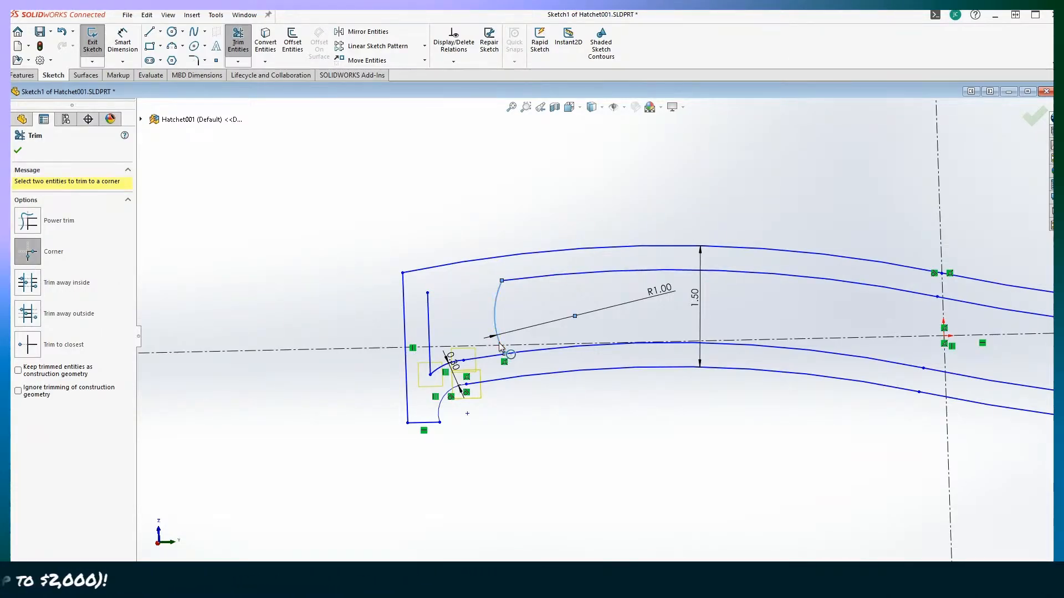
{"action": "left_click", "coordinate": [513, 351]}
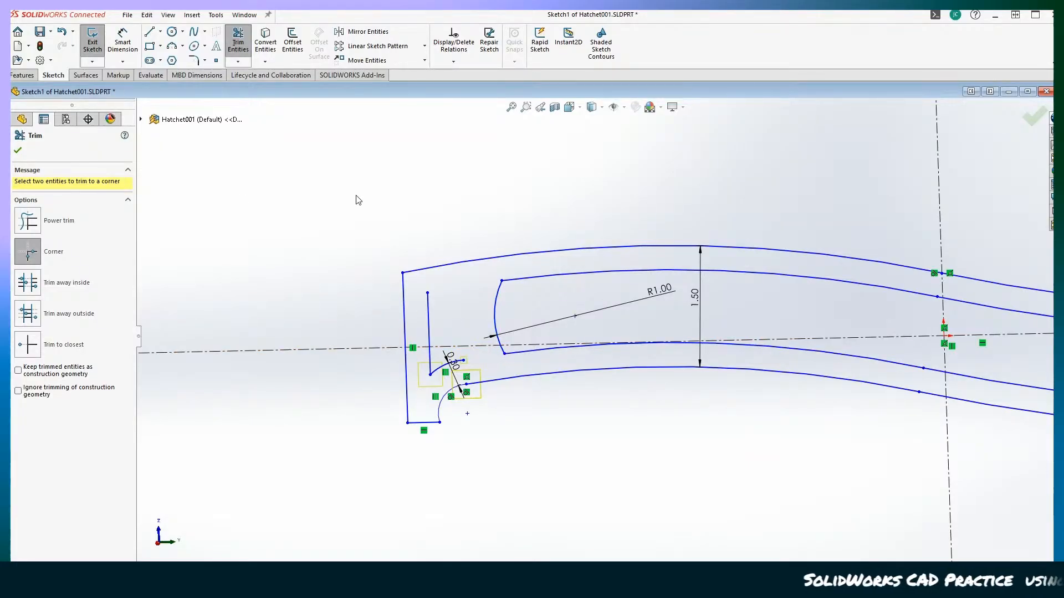
{"action": "left_click", "coordinate": [239, 44]}
Step: Delete the leftover offset arc and straight offset line between the butt end and the inner handle profile
{"action": "left_click", "coordinate": [430, 311]}
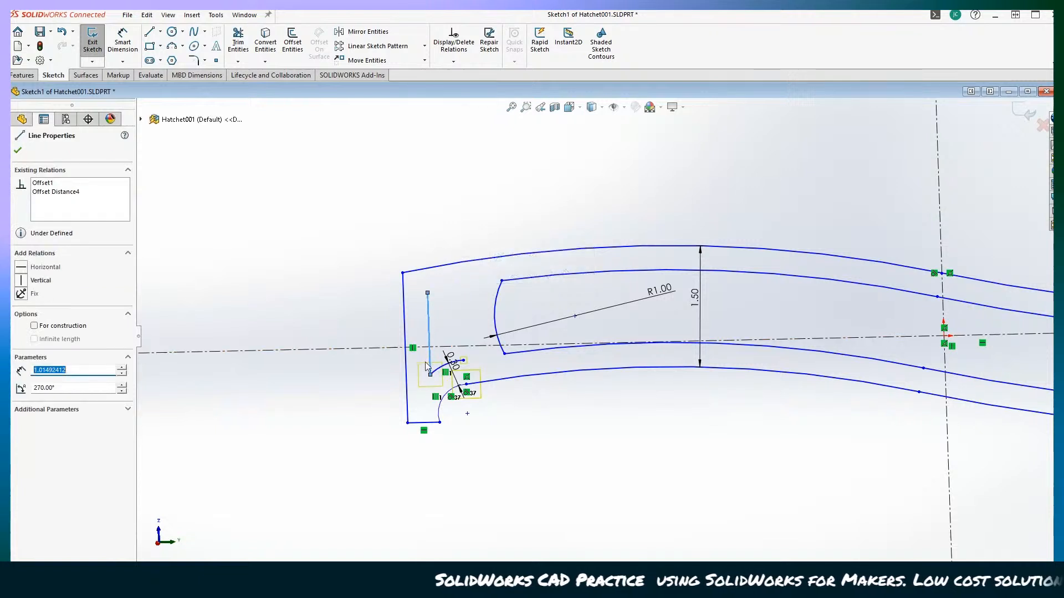
{"action": "left_click", "coordinate": [441, 369]}
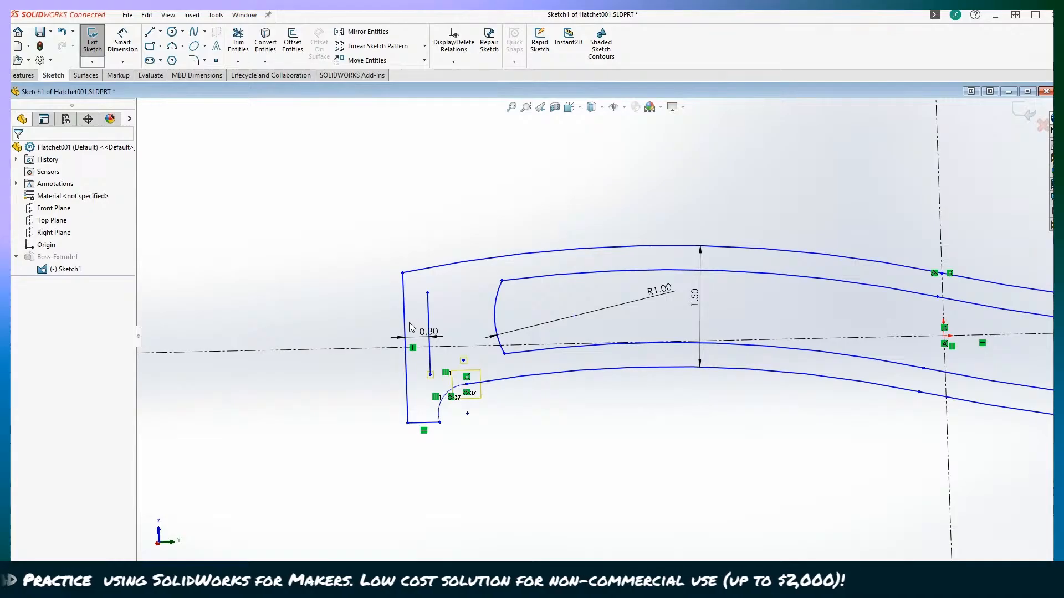
{"action": "left_click", "coordinate": [430, 319]}
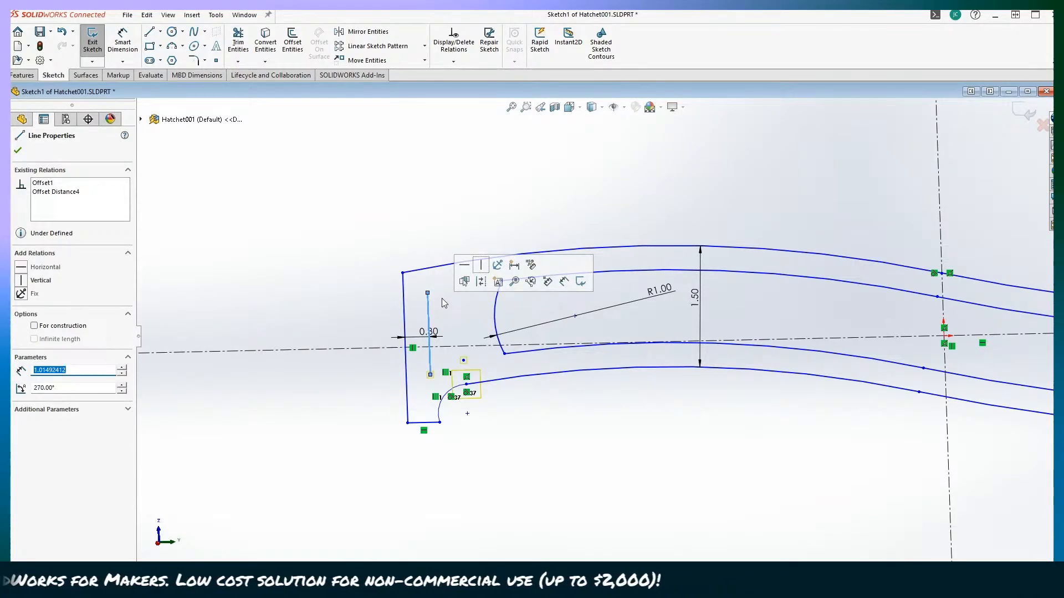
{"action": "key", "text": "Delete"}
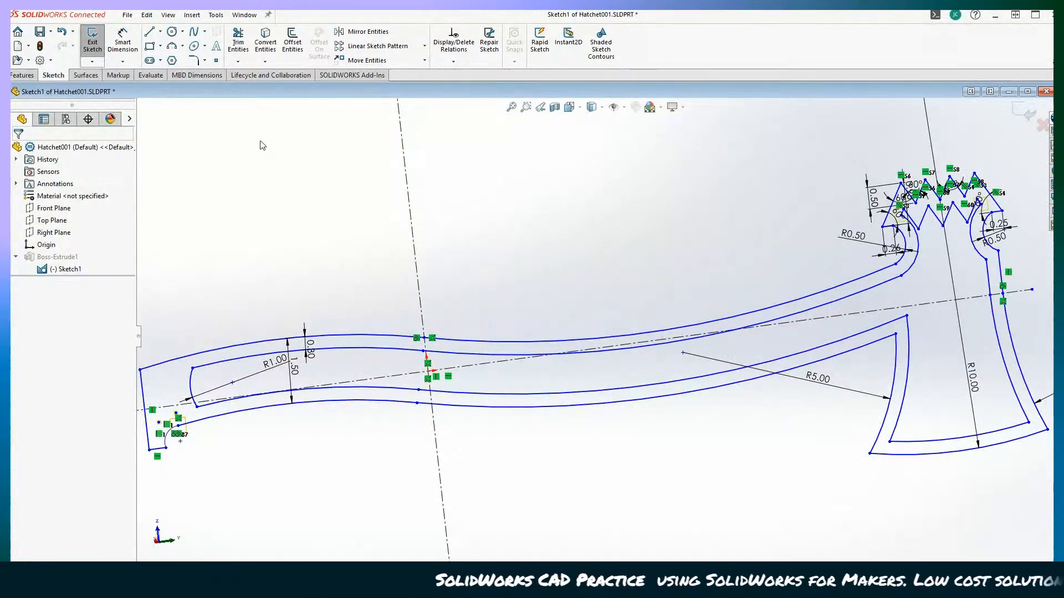
Step: Draw a three-point arc of about 0.56 in radius between the two inner handle curves near the hatchet head
{"action": "left_click", "coordinate": [172, 46]}
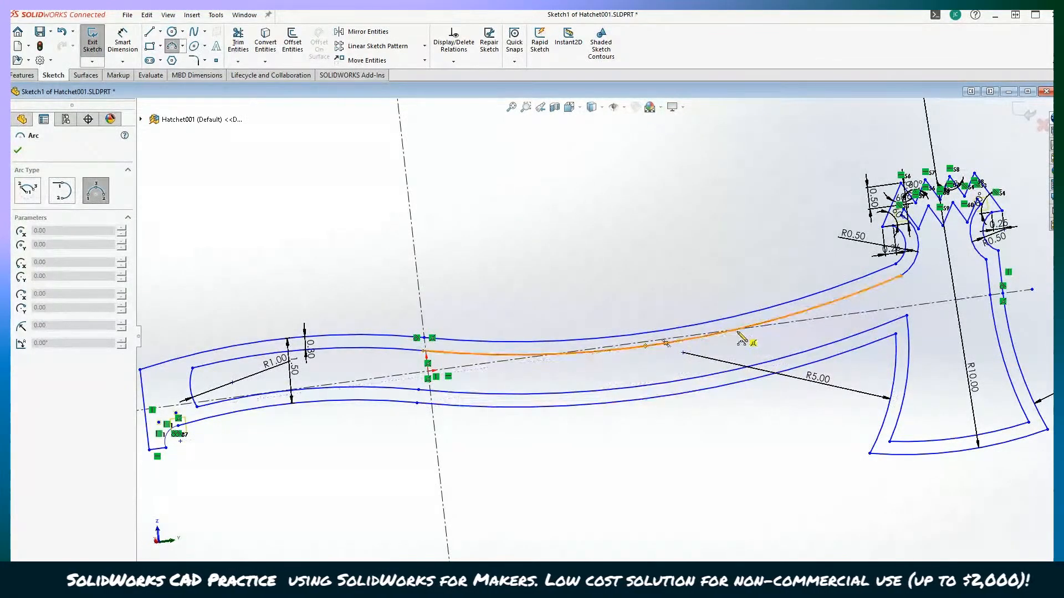
{"action": "left_click", "coordinate": [666, 344]}
{"action": "left_click", "coordinate": [746, 366]}
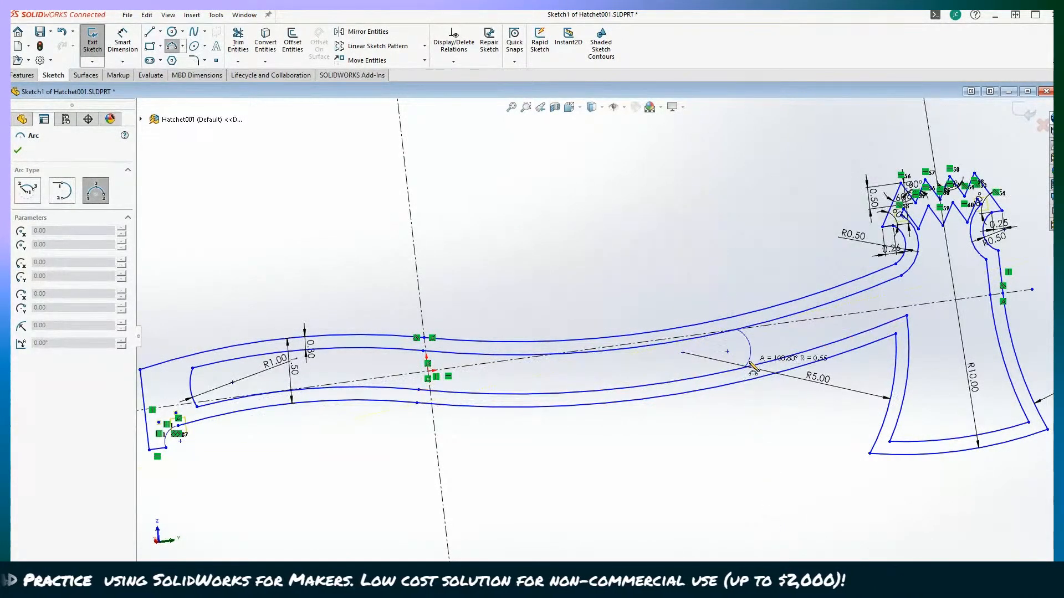
{"action": "left_click", "coordinate": [751, 348]}
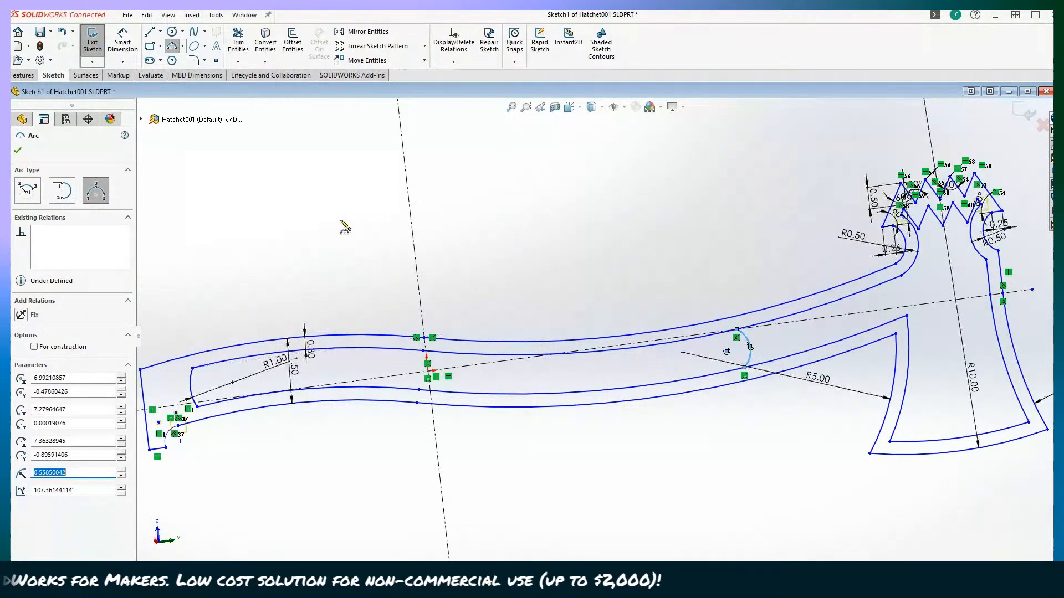
{"action": "left_click", "coordinate": [114, 35]}
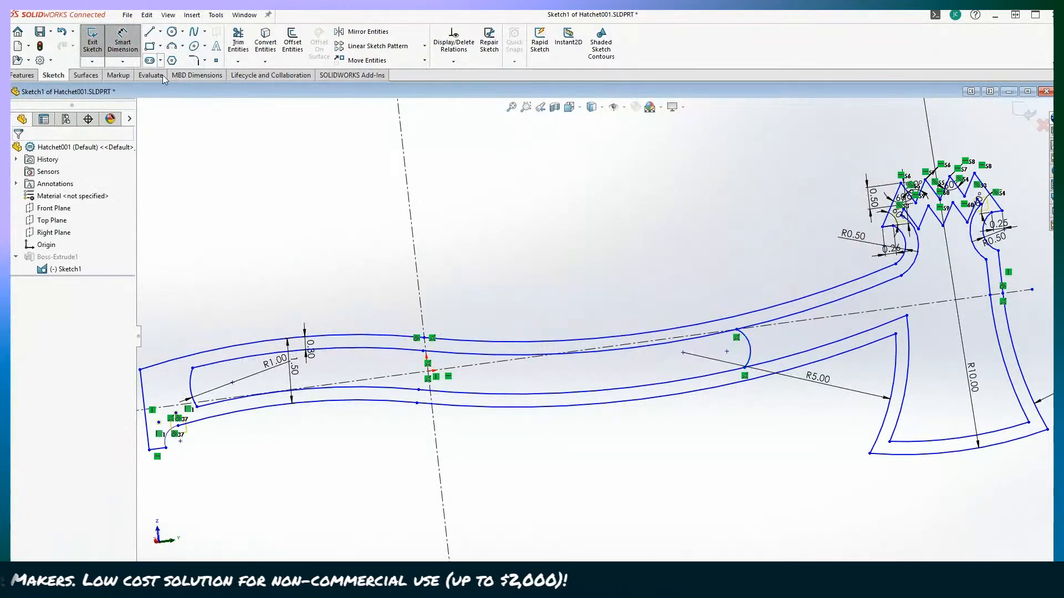
{"action": "left_click", "coordinate": [750, 349]}
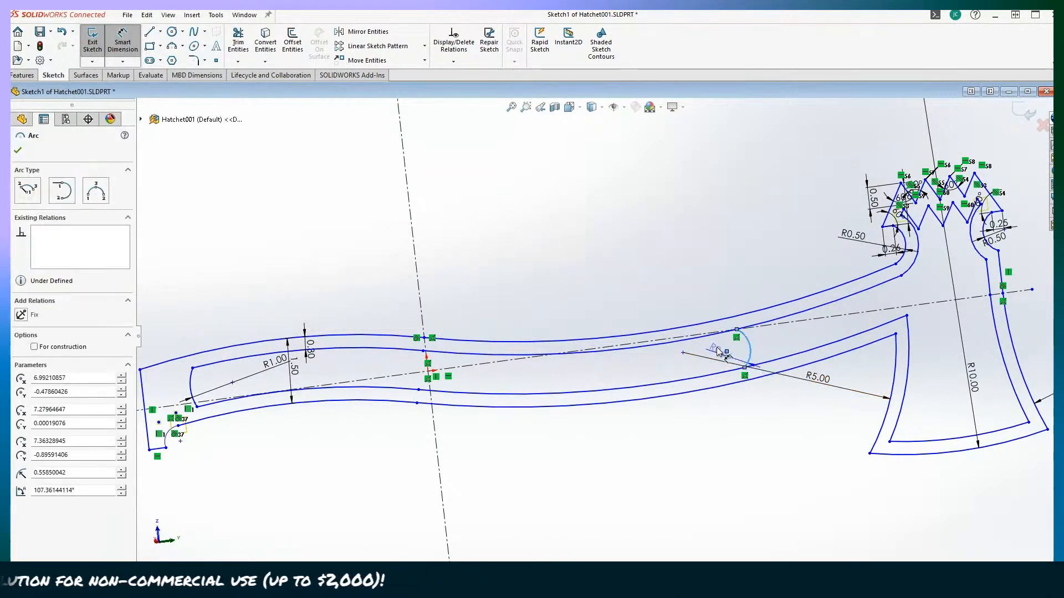
{"action": "left_click", "coordinate": [683, 353]}
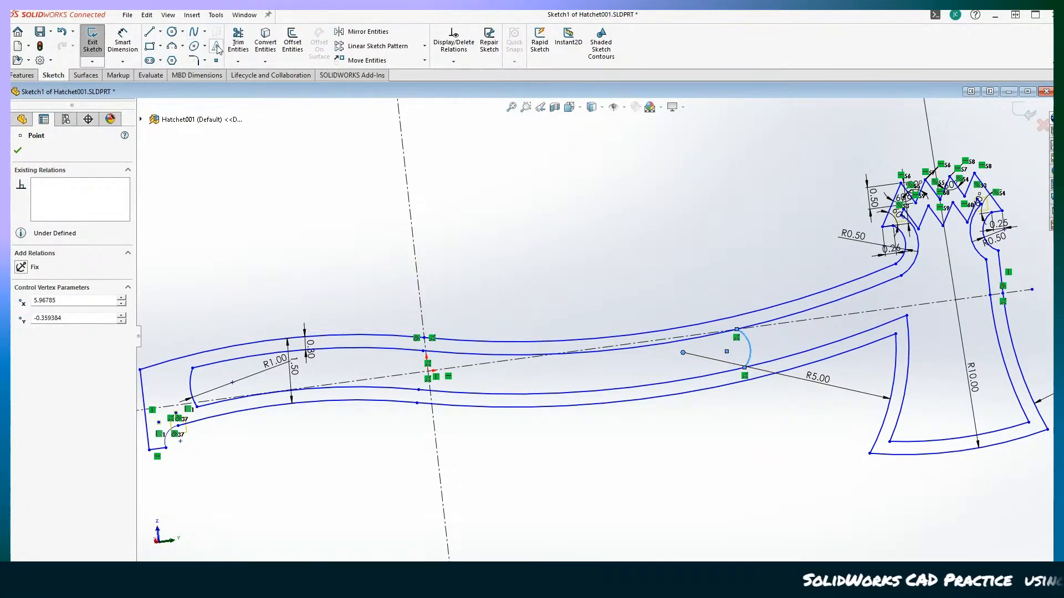
{"action": "left_click", "coordinate": [238, 41]}
{"action": "left_click", "coordinate": [205, 60]}
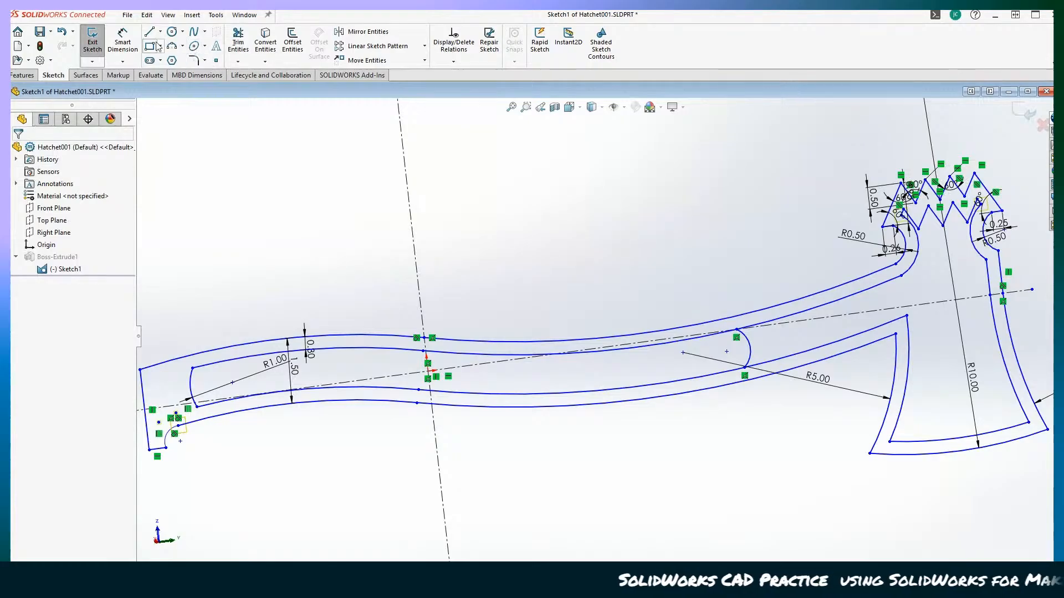
Step: Dimension the inner handle profile's head-end arc to a 1 in radius
{"action": "left_click", "coordinate": [750, 349]}
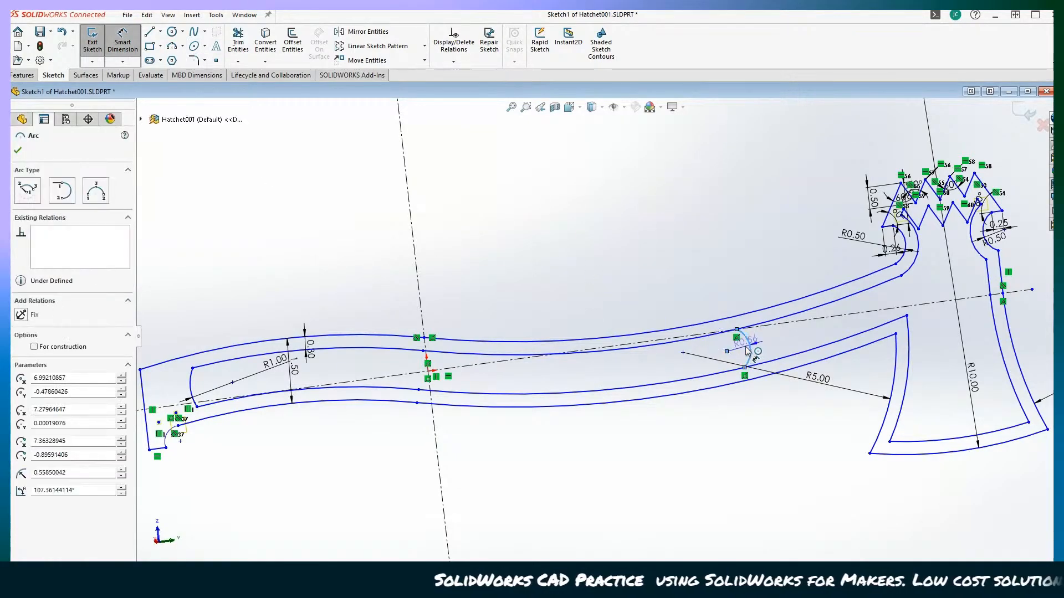
{"action": "double_click", "coordinate": [782, 332]}
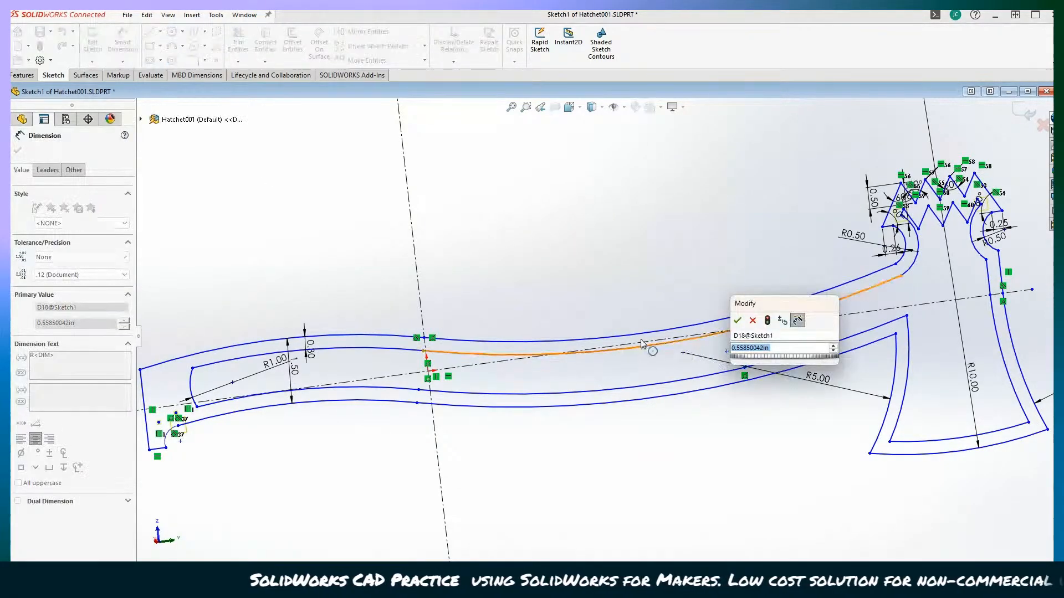
{"action": "type", "text": "1"}
{"action": "key", "text": "Return"}
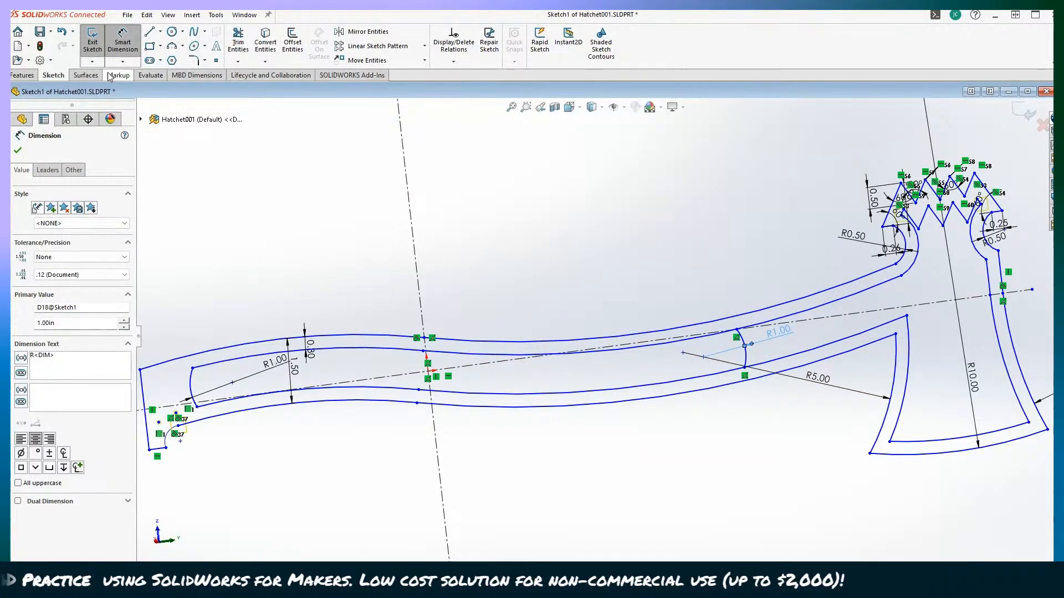
Step: Corner-trim the upper and lower inner handle curves to the head-end arc
{"action": "scroll", "coordinate": [770, 432], "scroll_direction": "down", "scroll_amount": 3}
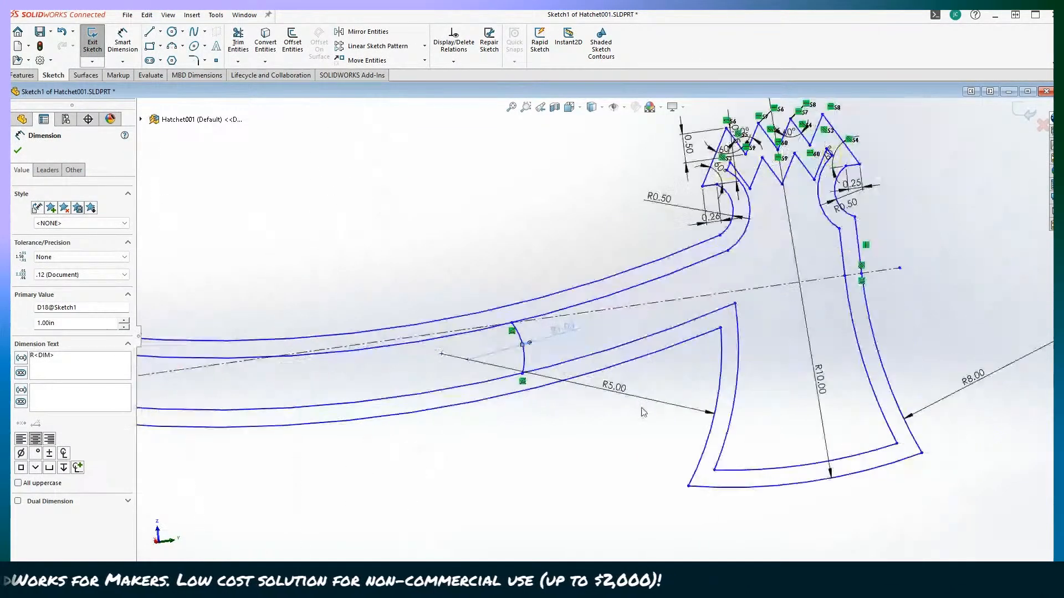
{"action": "scroll", "coordinate": [641, 413], "scroll_direction": "down", "scroll_amount": 1}
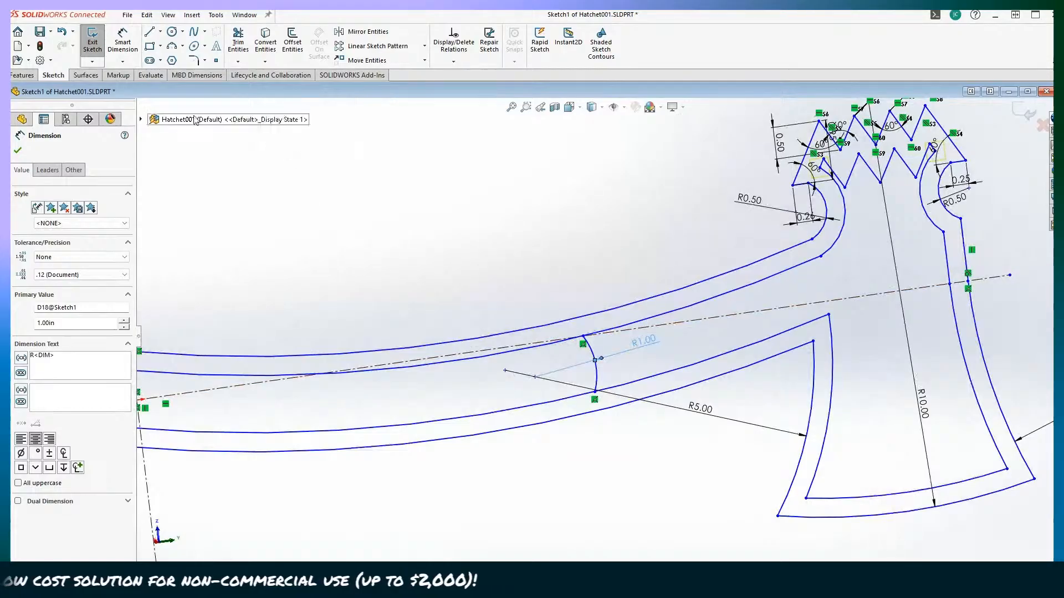
{"action": "left_click", "coordinate": [237, 40]}
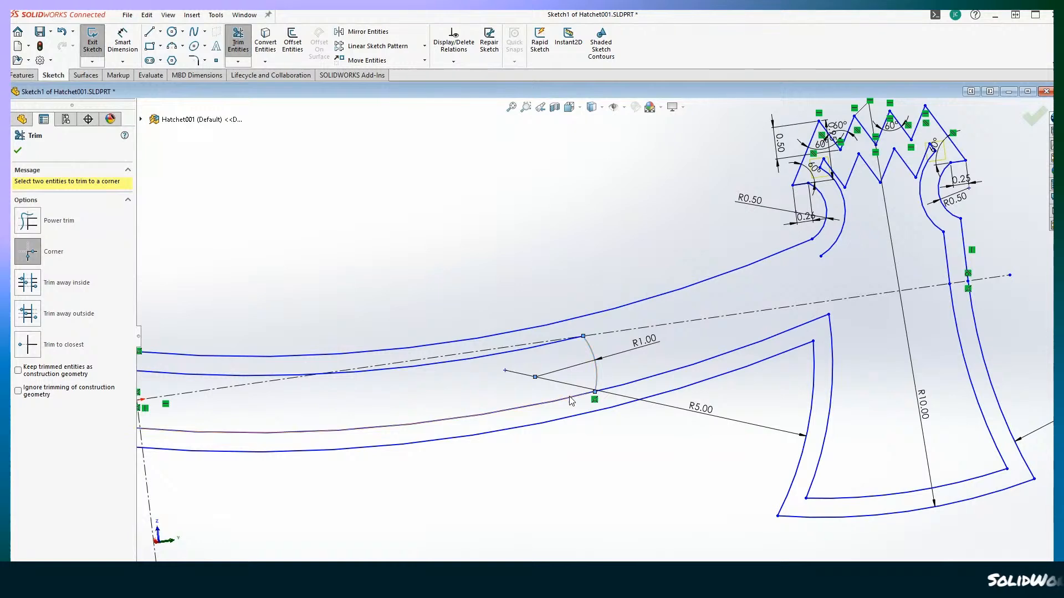
{"action": "scroll", "coordinate": [609, 451], "scroll_direction": "up", "scroll_amount": 3}
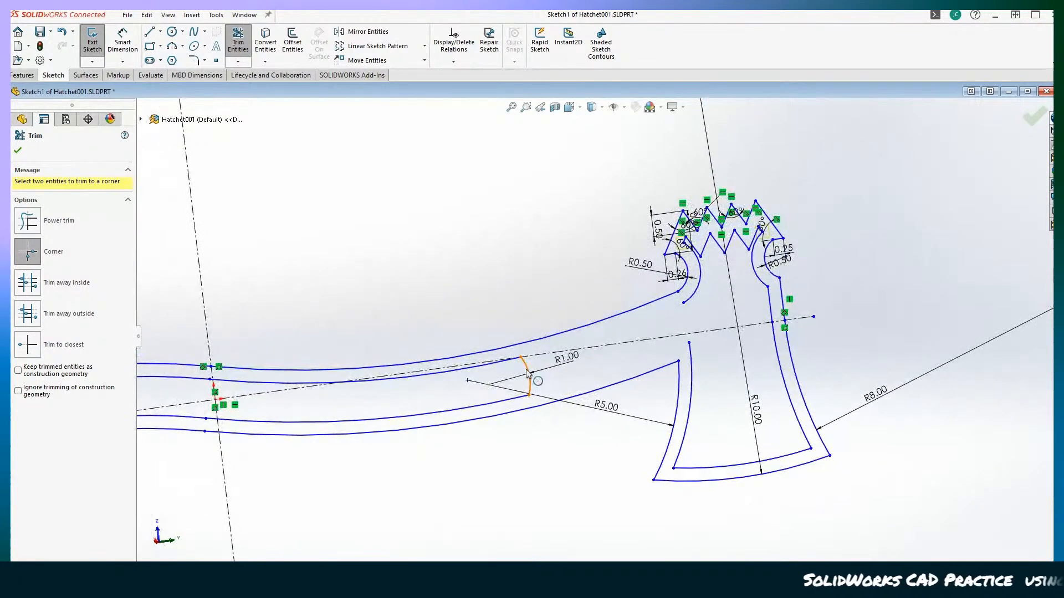
{"action": "left_click", "coordinate": [242, 38]}
Step: Delete the inner offset outline of the hatchet head, including its notch arcs, zigzag tooth lines and blade curves
{"action": "scroll", "coordinate": [626, 232], "scroll_direction": "down", "scroll_amount": 4}
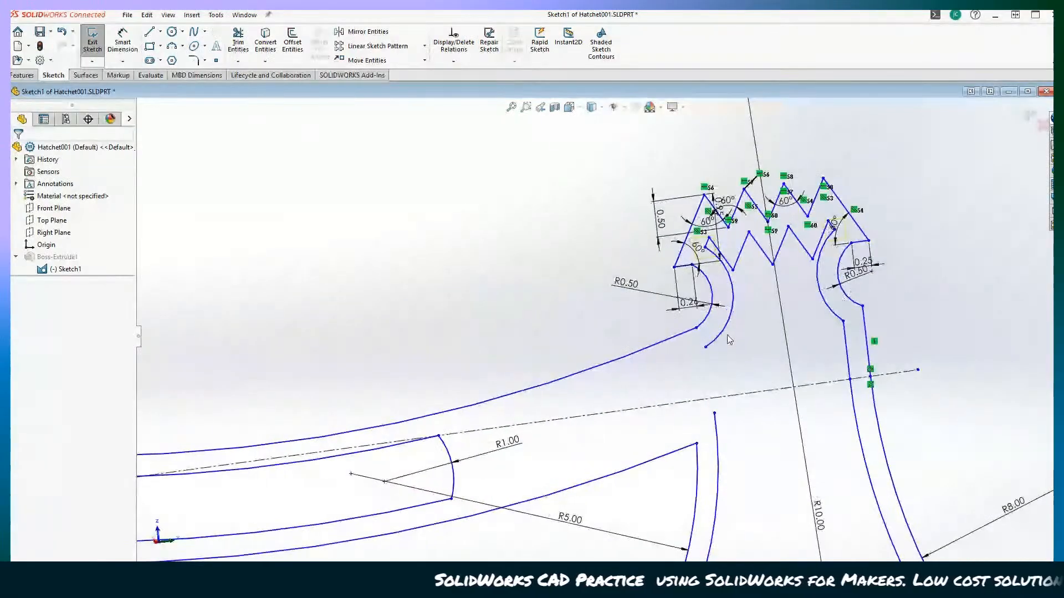
{"action": "left_click", "coordinate": [729, 337]}
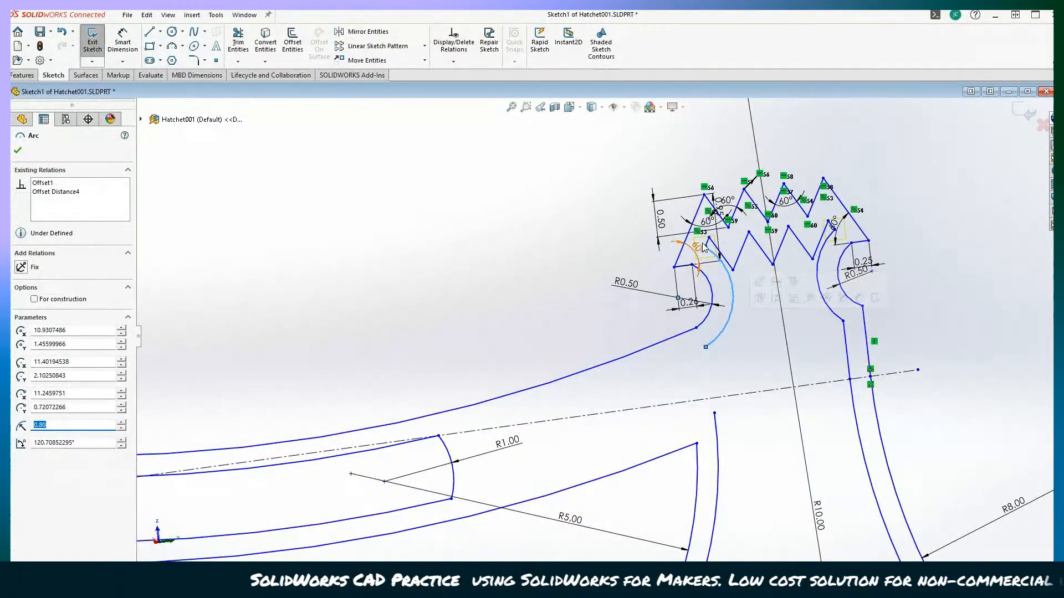
{"action": "left_click", "coordinate": [726, 261]}
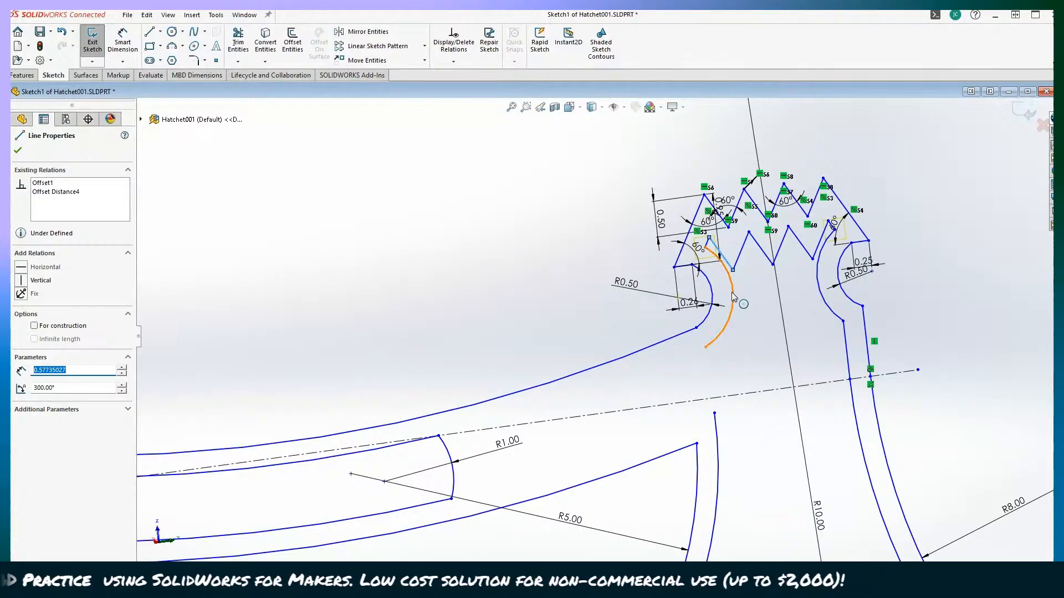
{"action": "left_click", "coordinate": [734, 297], "text": "ctrl"}
{"action": "left_click", "coordinate": [740, 254], "text": "ctrl"}
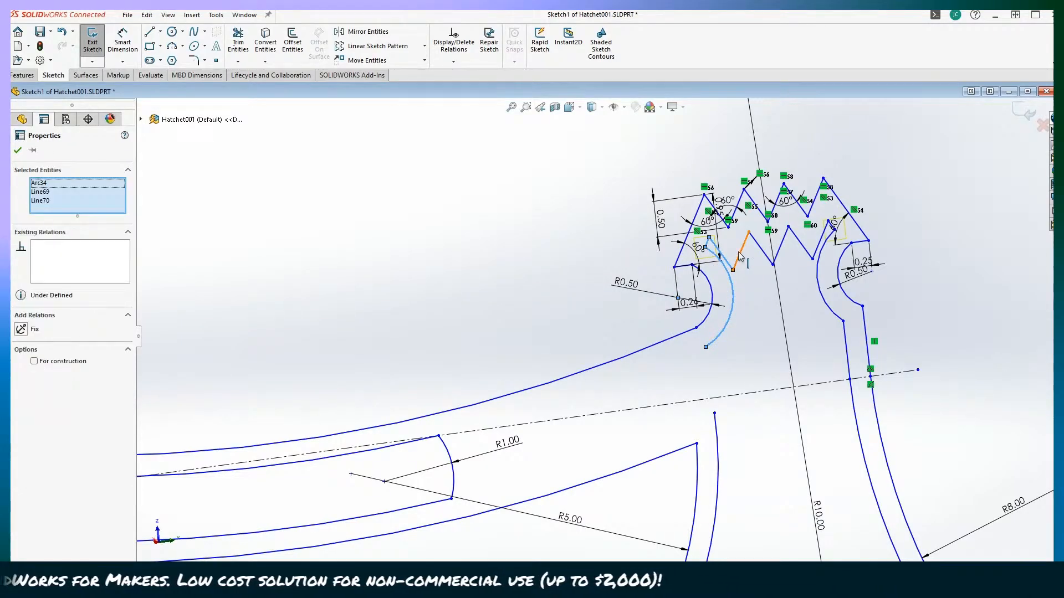
{"action": "left_click", "coordinate": [761, 248], "text": "ctrl"}
{"action": "left_click", "coordinate": [781, 249], "text": "ctrl"}
{"action": "left_click", "coordinate": [784, 246], "text": "ctrl"}
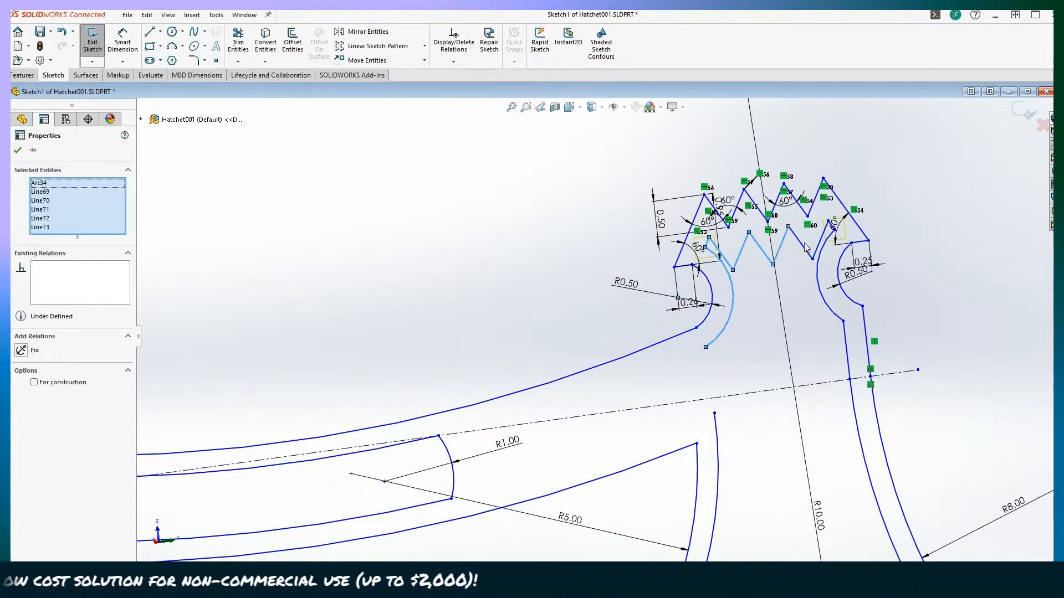
{"action": "left_click", "coordinate": [805, 249], "text": "ctrl"}
{"action": "left_click", "coordinate": [823, 239], "text": "ctrl"}
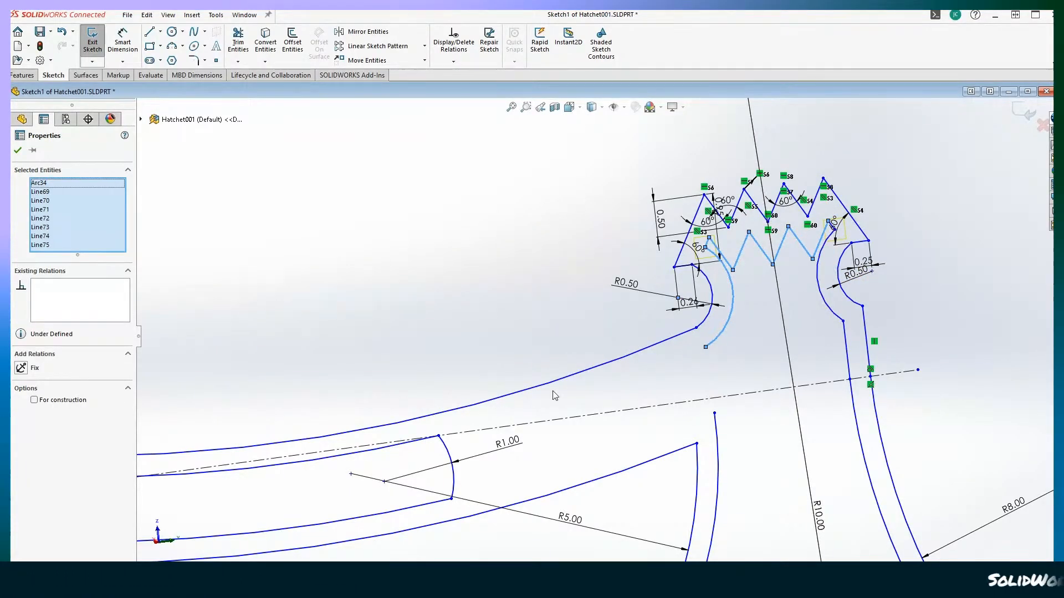
{"action": "left_click", "coordinate": [716, 435], "text": "ctrl"}
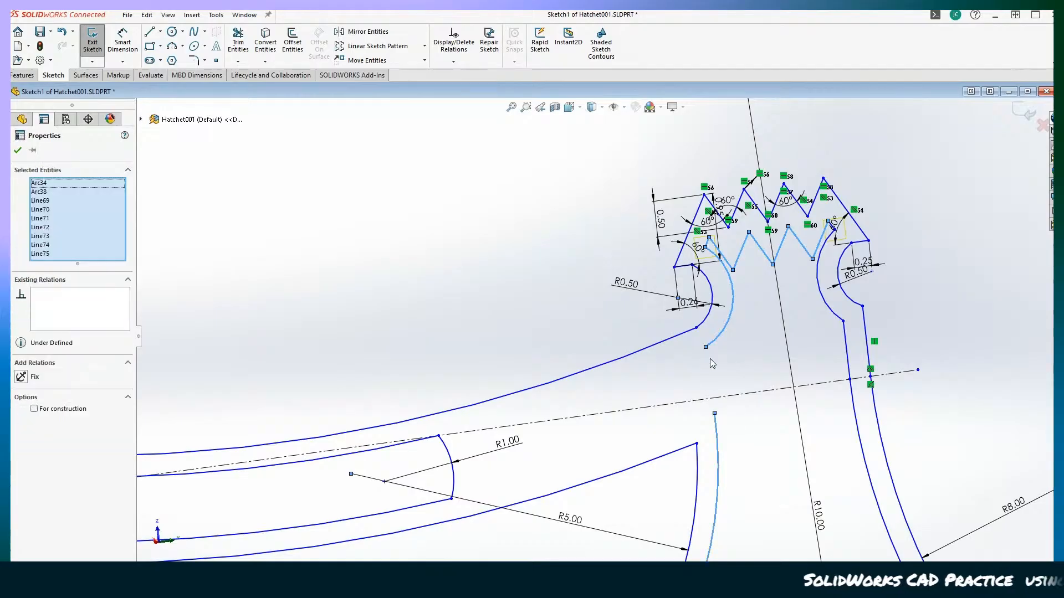
{"action": "scroll", "coordinate": [724, 368], "scroll_direction": "down", "scroll_amount": 3}
{"action": "scroll", "coordinate": [727, 431], "scroll_direction": "up", "scroll_amount": 5}
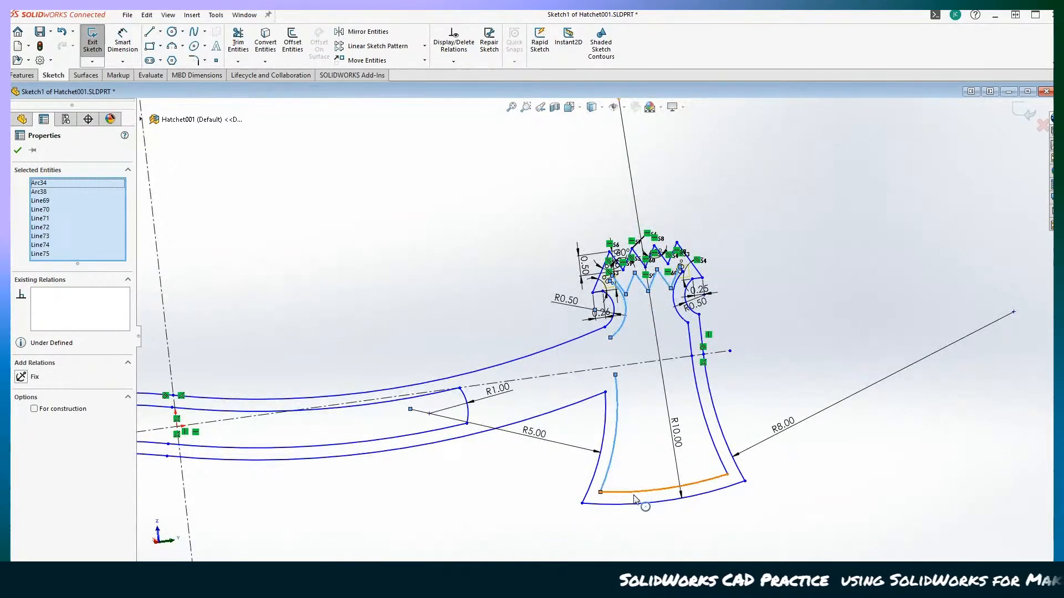
{"action": "left_click", "coordinate": [636, 499], "text": "ctrl"}
{"action": "left_click", "coordinate": [711, 446], "text": "ctrl"}
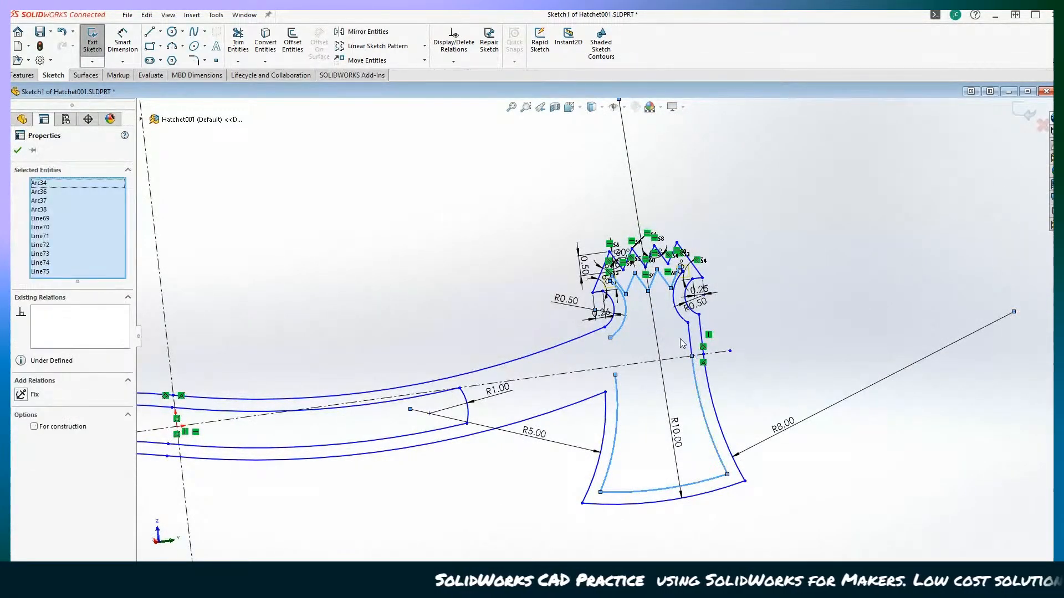
{"action": "left_click", "coordinate": [677, 319], "text": "ctrl"}
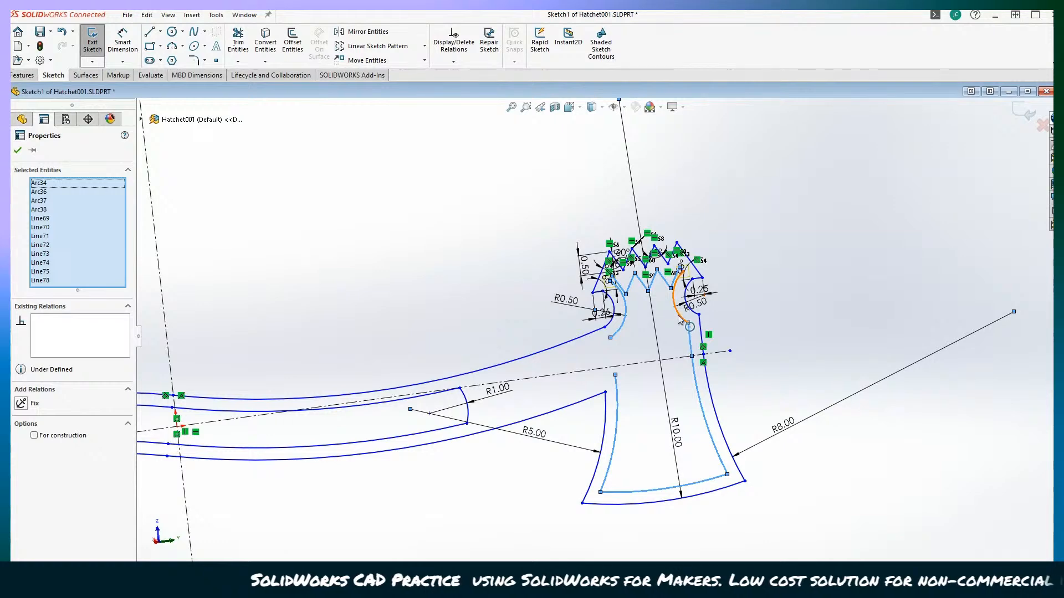
{"action": "key", "text": "Delete"}
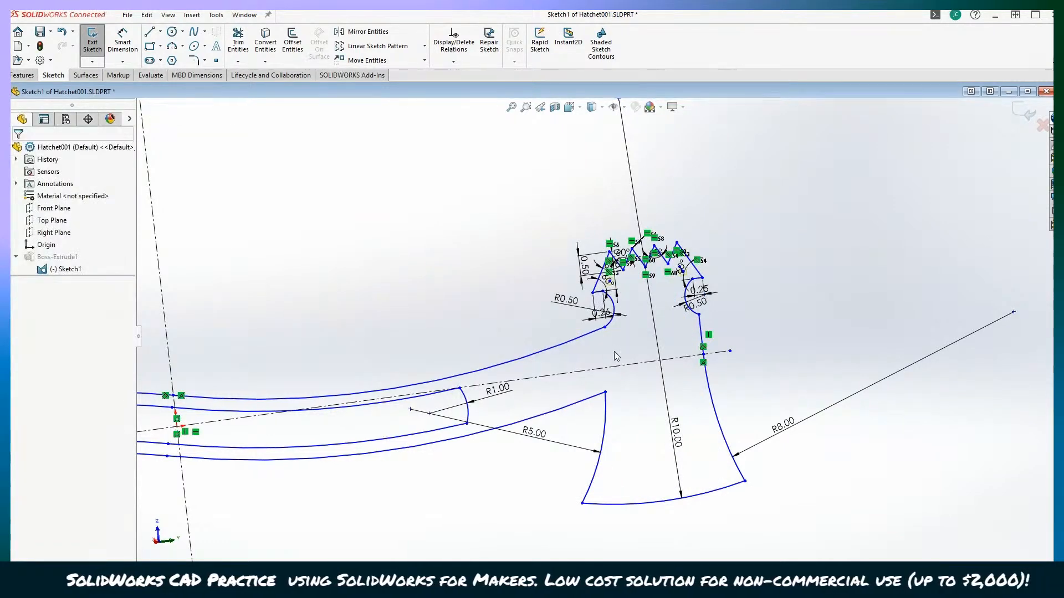
Step: Delete the short stray offset line left inside the head beneath the last tooth, beside its 60° angle
{"action": "scroll", "coordinate": [615, 354], "scroll_direction": "up", "scroll_amount": 6}
{"action": "scroll", "coordinate": [670, 321], "scroll_direction": "down", "scroll_amount": 4}
{"action": "scroll", "coordinate": [663, 327], "scroll_direction": "down", "scroll_amount": 8}
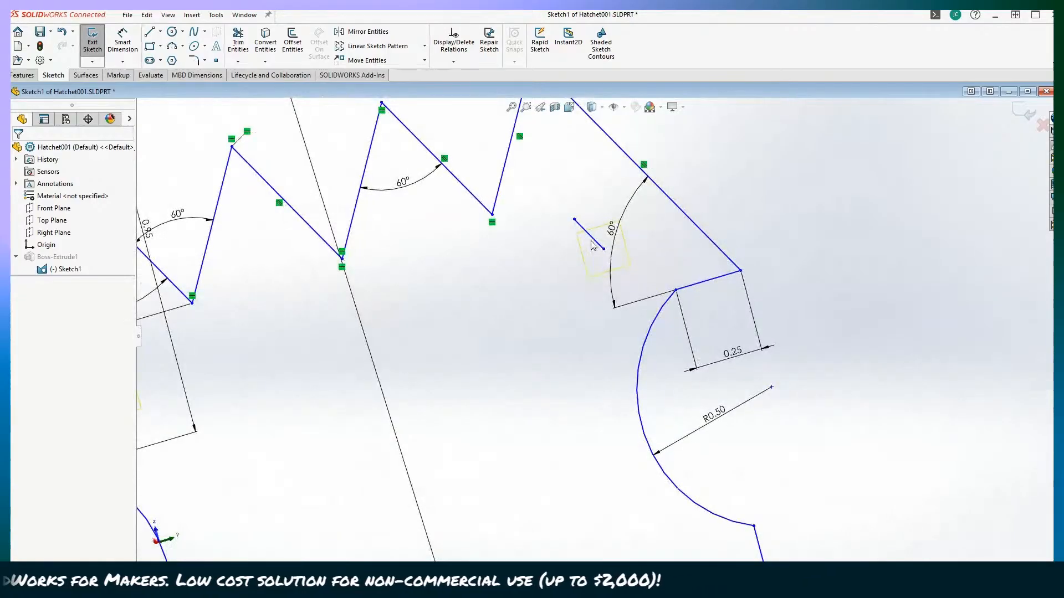
{"action": "left_click", "coordinate": [591, 248]}
{"action": "key", "text": "Escape"}
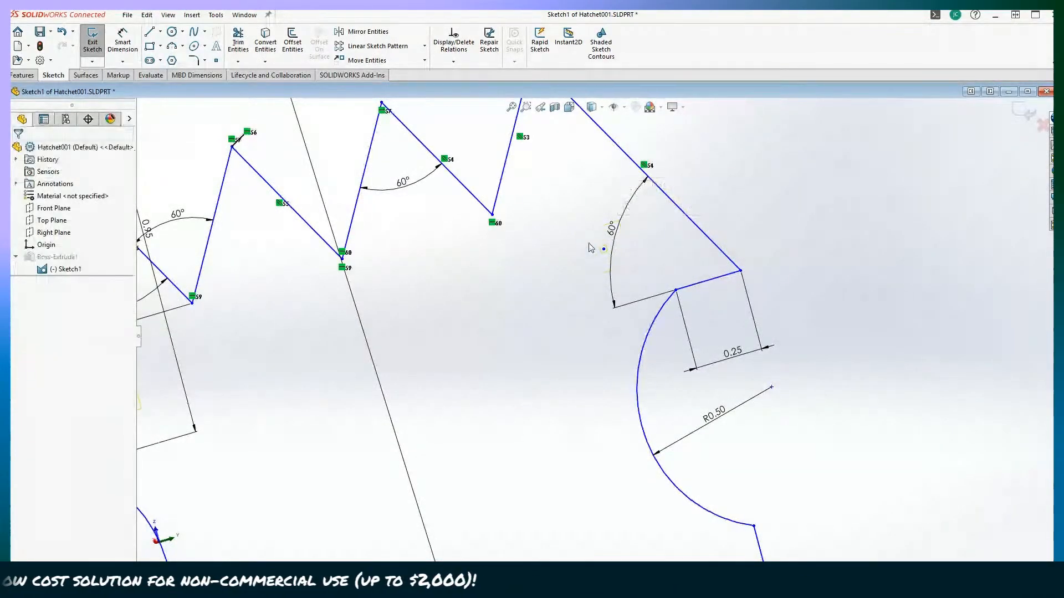
{"action": "scroll", "coordinate": [588, 242], "scroll_direction": "up", "scroll_amount": 10}
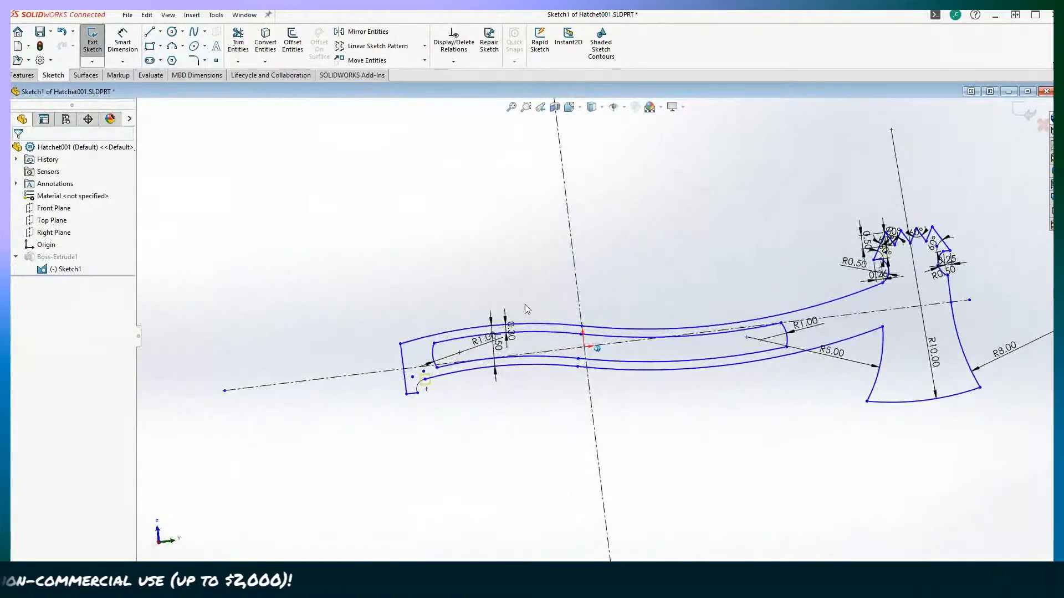
{"action": "scroll", "coordinate": [471, 399], "scroll_direction": "down", "scroll_amount": 6}
{"action": "scroll", "coordinate": [474, 302], "scroll_direction": "up", "scroll_amount": 3}
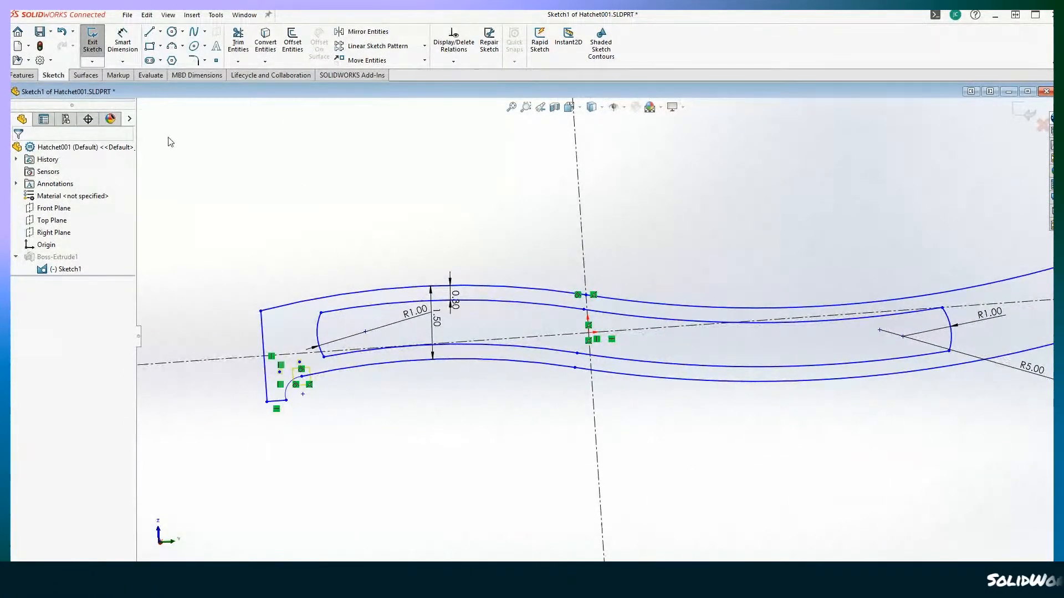
{"action": "left_click", "coordinate": [150, 33]}
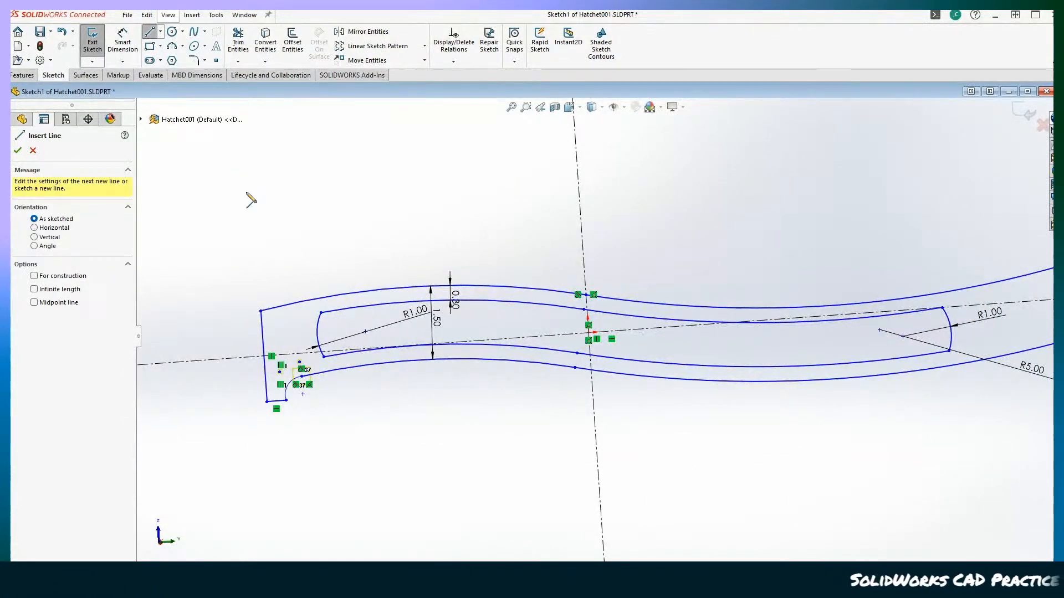
{"action": "left_click", "coordinate": [322, 313]}
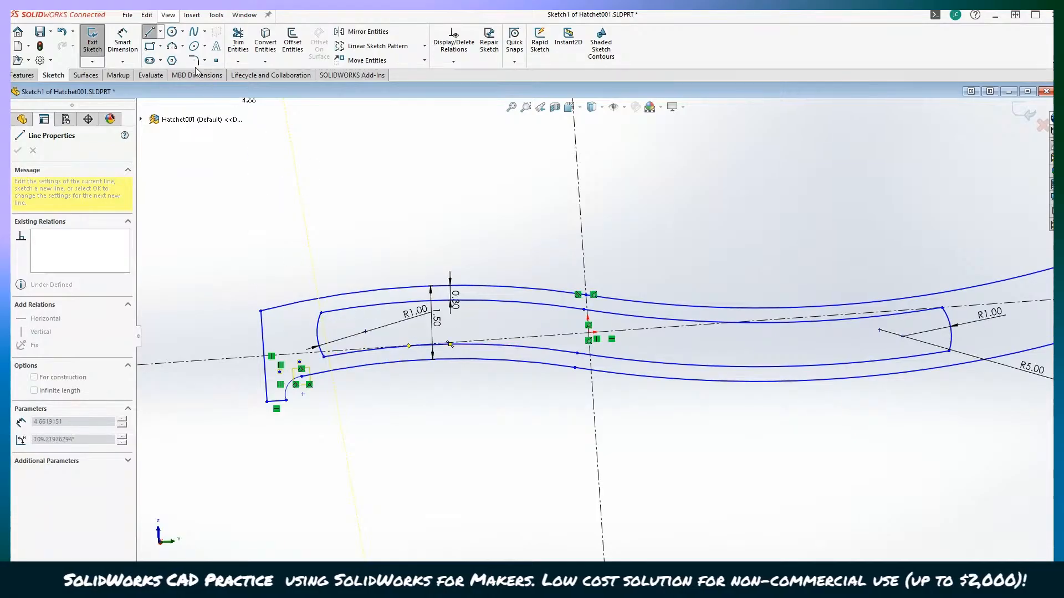
{"action": "left_click", "coordinate": [149, 35]}
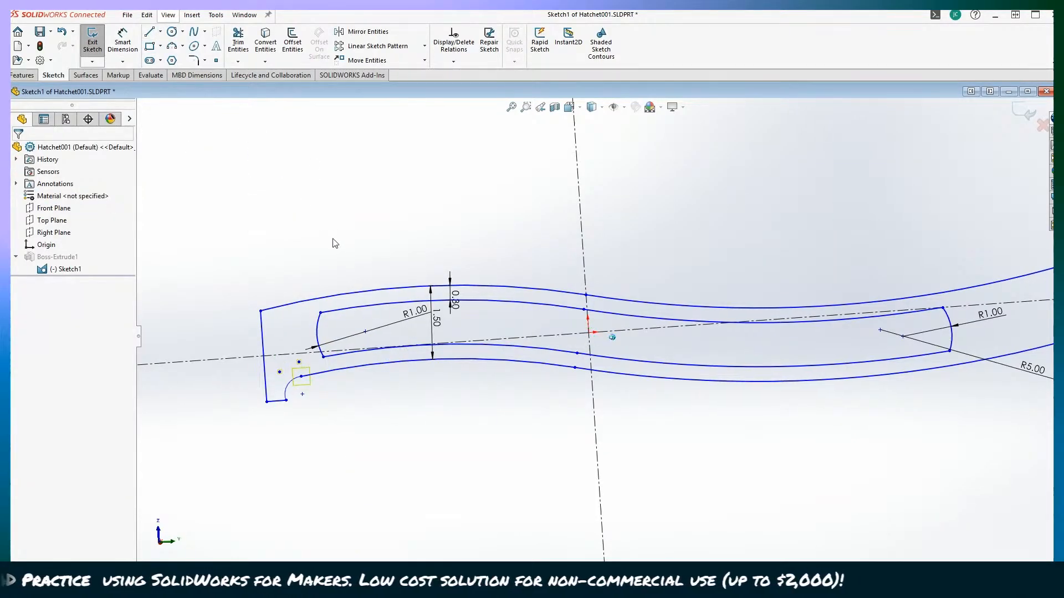
{"action": "left_click", "coordinate": [150, 35]}
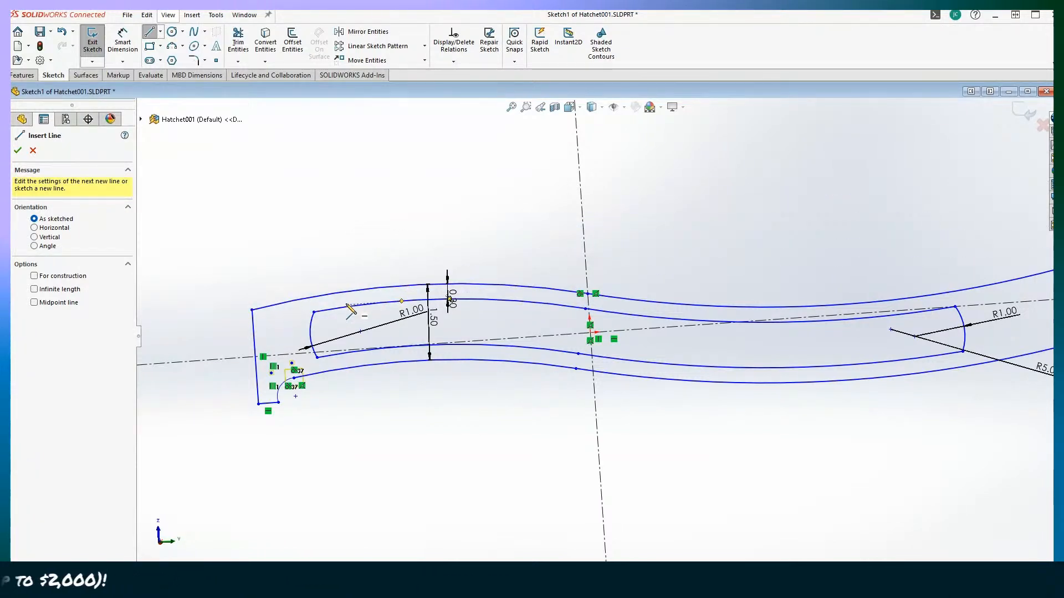
{"action": "left_click", "coordinate": [287, 318]}
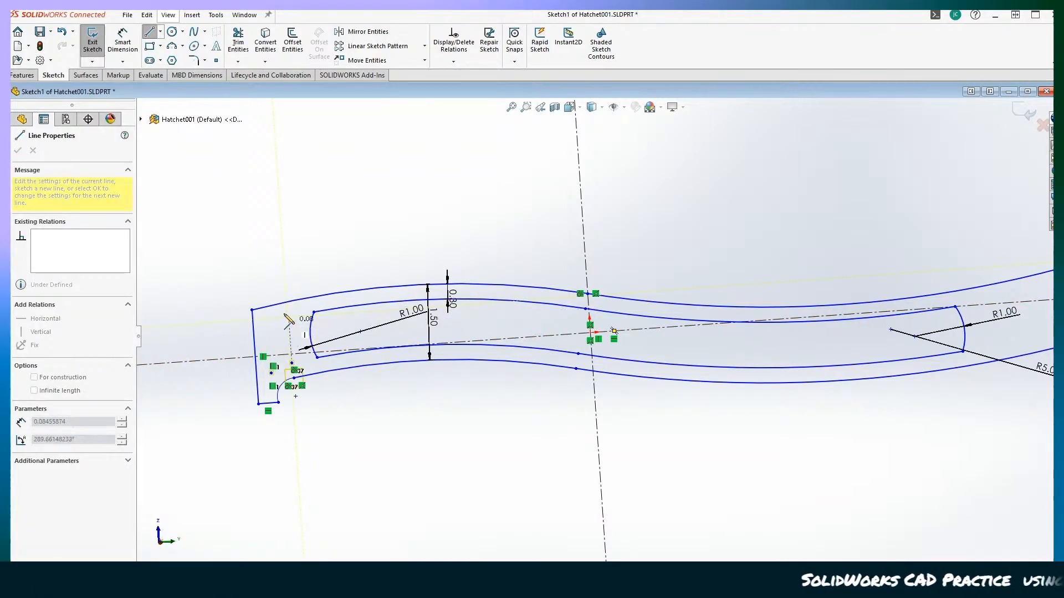
{"action": "left_click", "coordinate": [149, 33]}
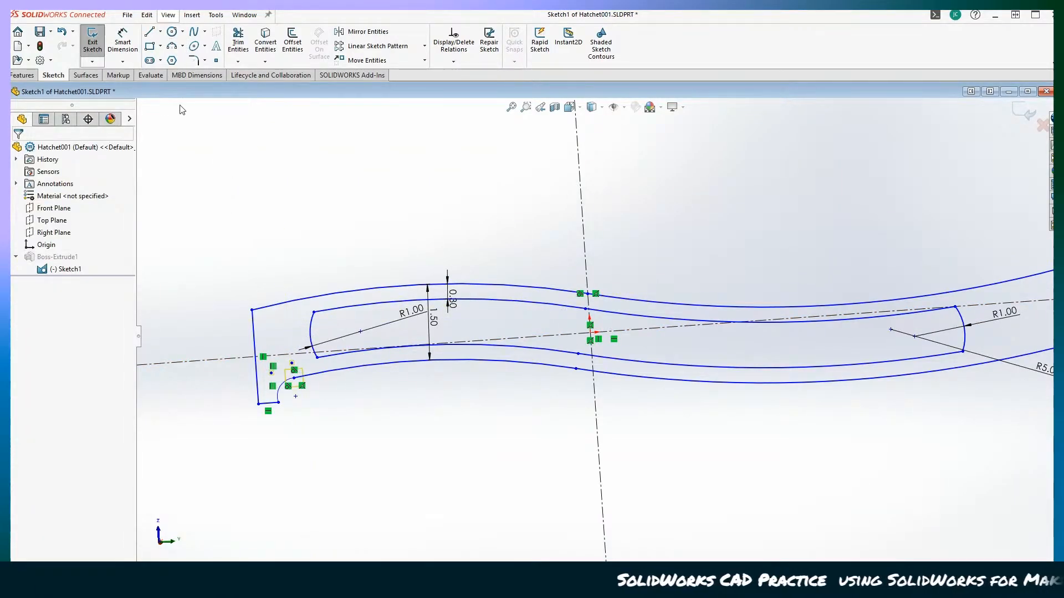
Step: Sketch eight connected zigzag lines between the inner handle curves, from the upper corner of the butt-end arc to past the vertical centerline
{"action": "left_click", "coordinate": [150, 33]}
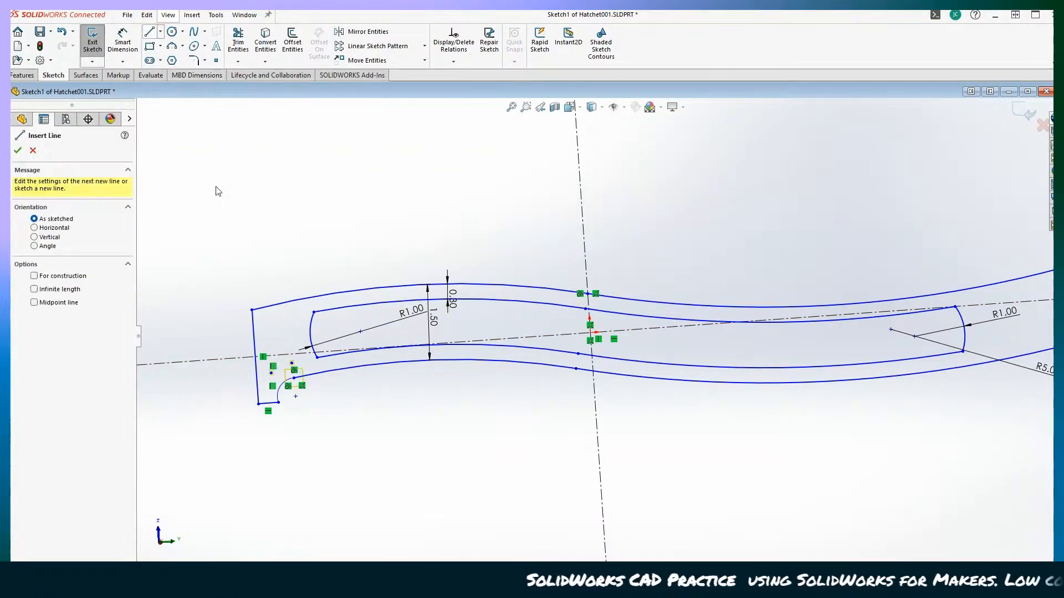
{"action": "left_click", "coordinate": [314, 313]}
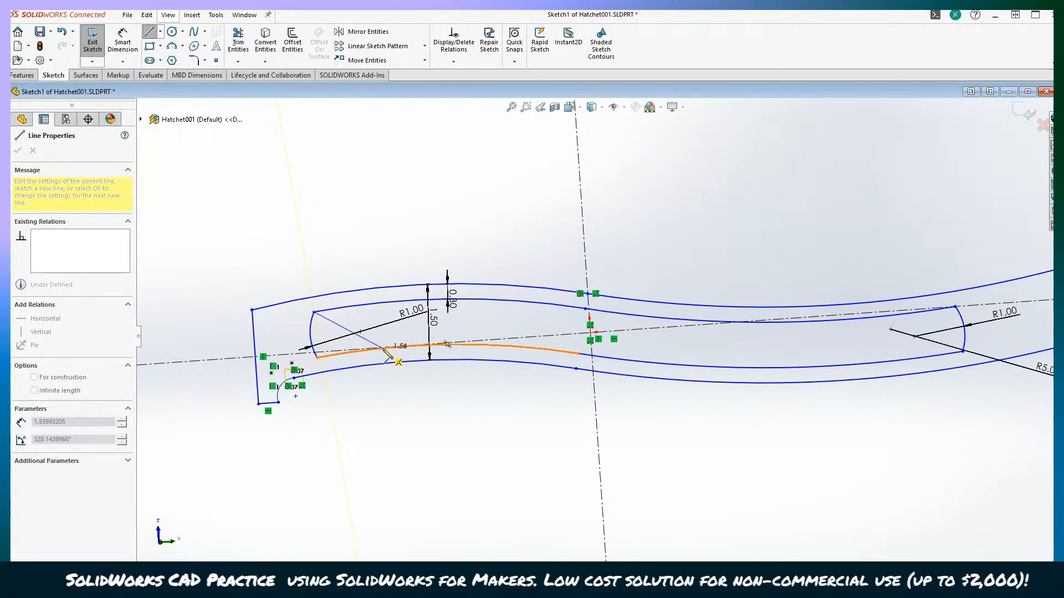
{"action": "left_click", "coordinate": [382, 348]}
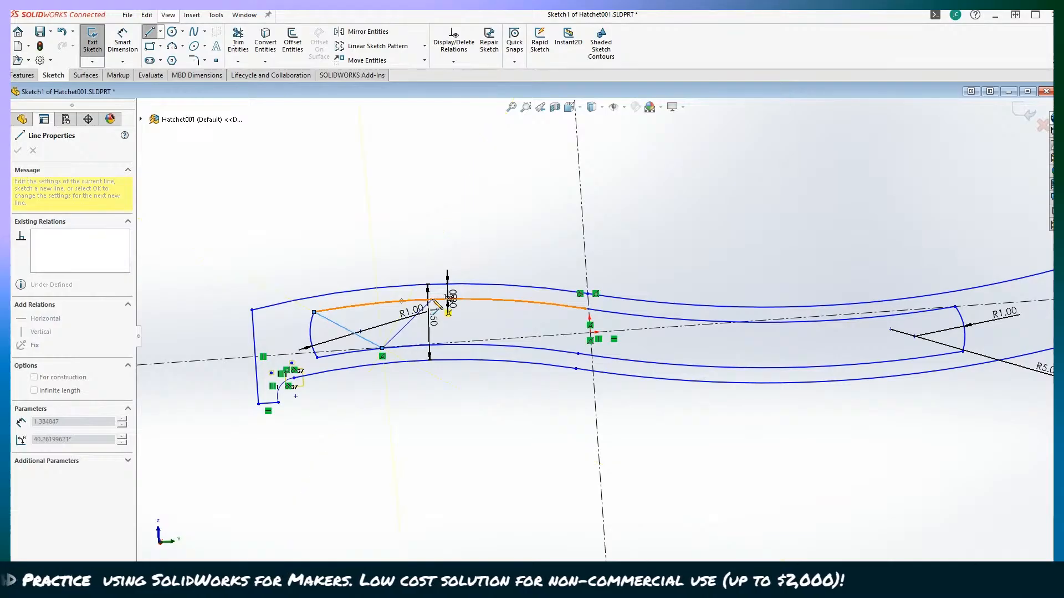
{"action": "left_click", "coordinate": [420, 299]}
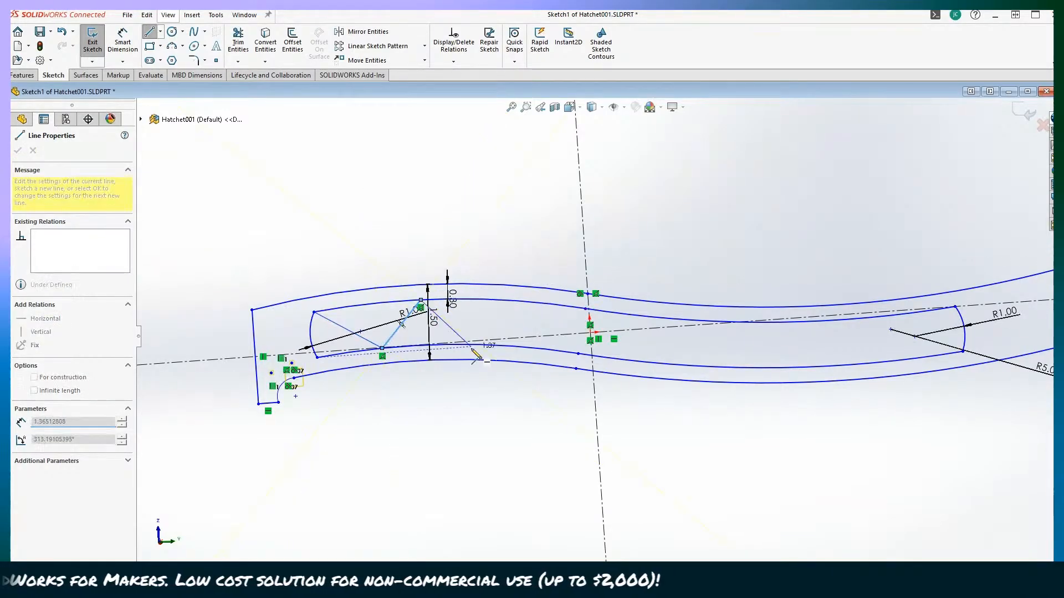
{"action": "left_click", "coordinate": [471, 344]}
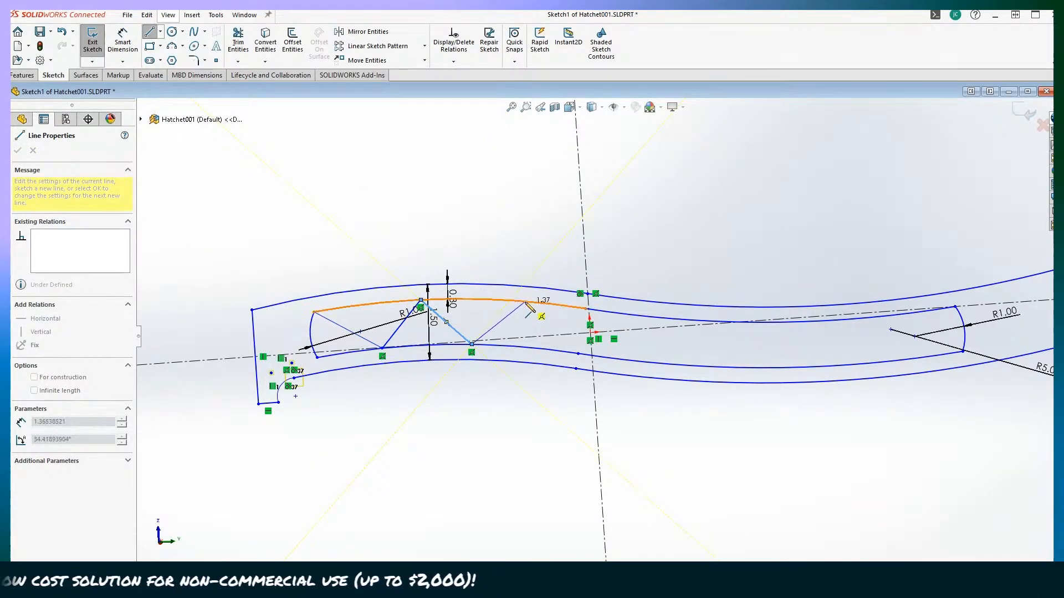
{"action": "left_click", "coordinate": [546, 349]}
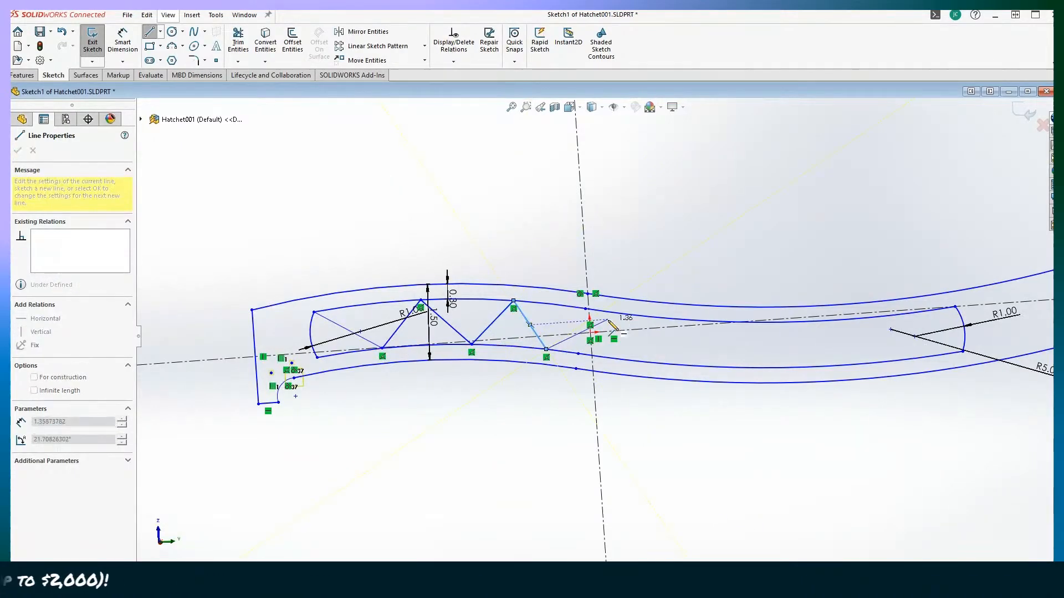
{"action": "left_click", "coordinate": [655, 362]}
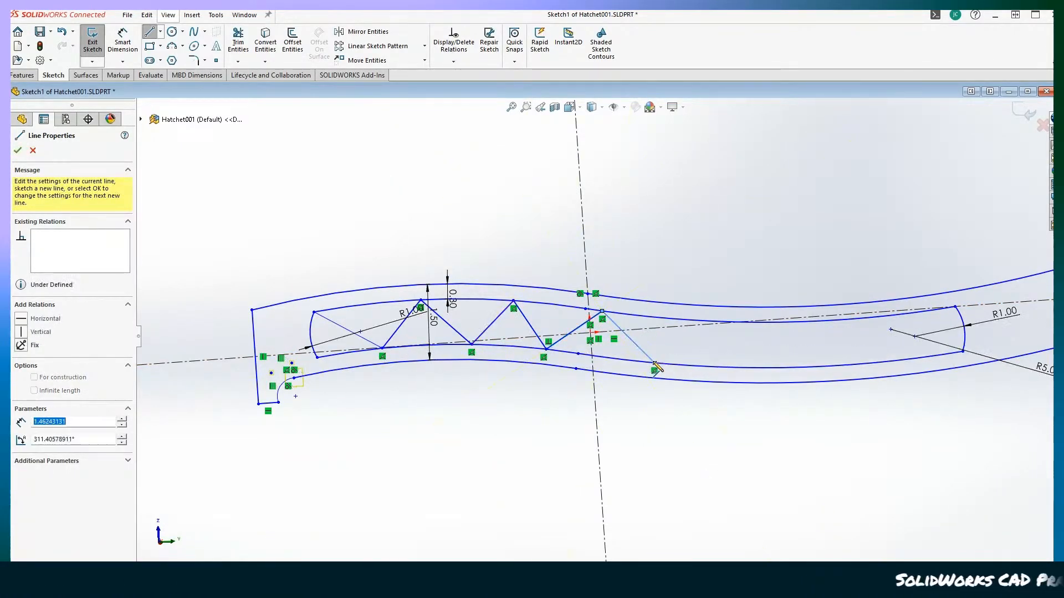
{"action": "left_click", "coordinate": [695, 321]}
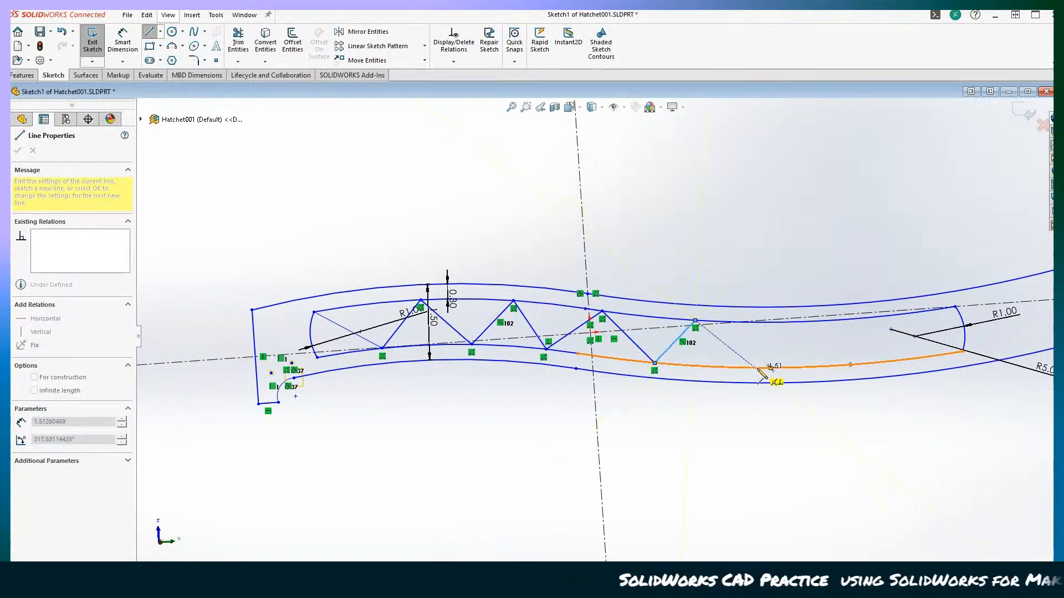
Step: Try to continue the zigzag with five more lines between the inner handle curves, ending at the lower corner of the head-end arc
{"action": "left_click", "coordinate": [755, 366]}
{"action": "left_click", "coordinate": [799, 321]}
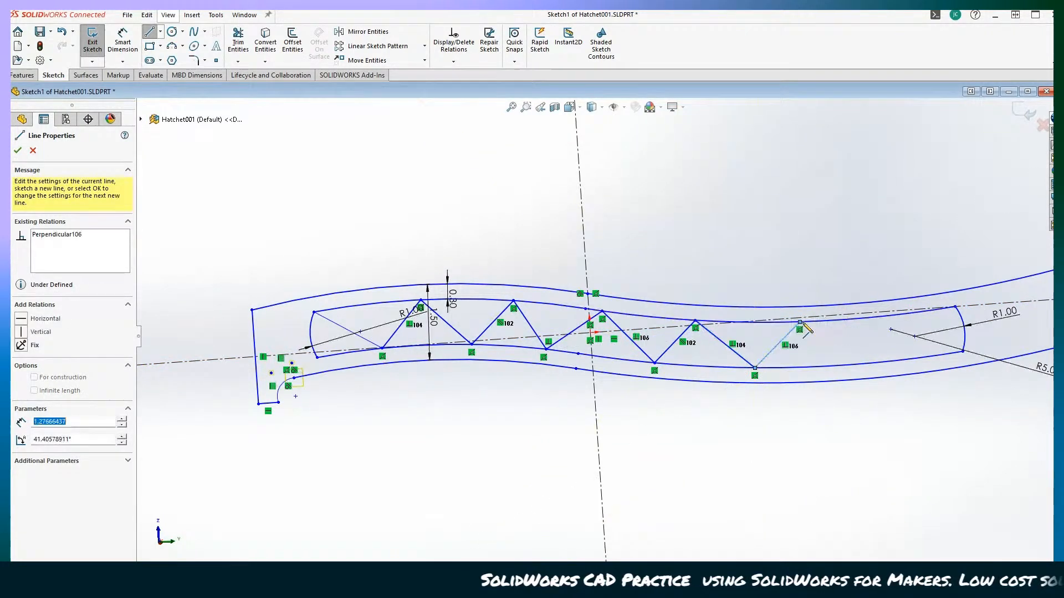
{"action": "left_click", "coordinate": [861, 364]}
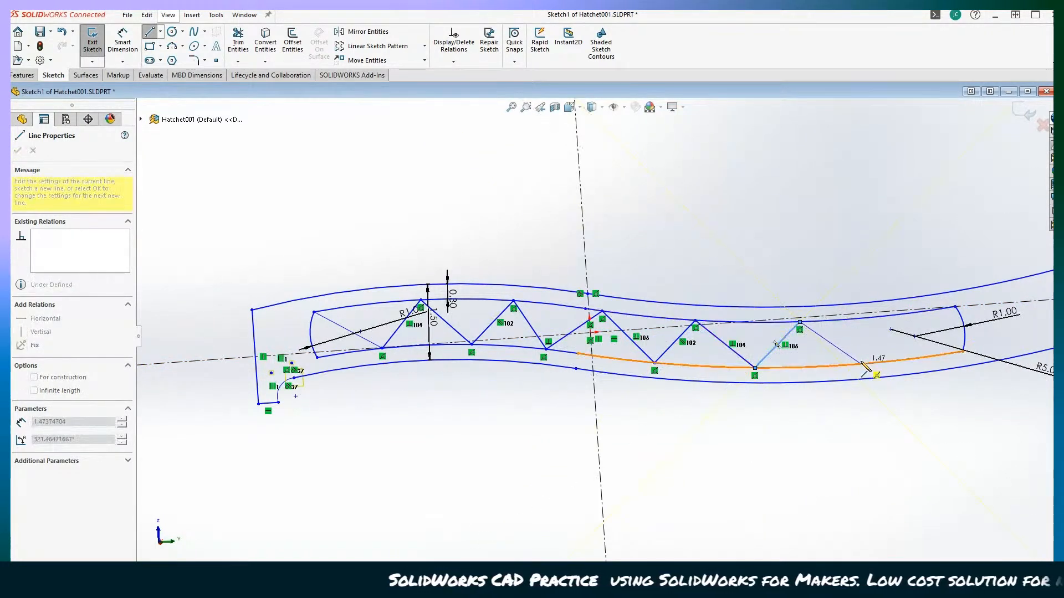
{"action": "left_click", "coordinate": [886, 316]}
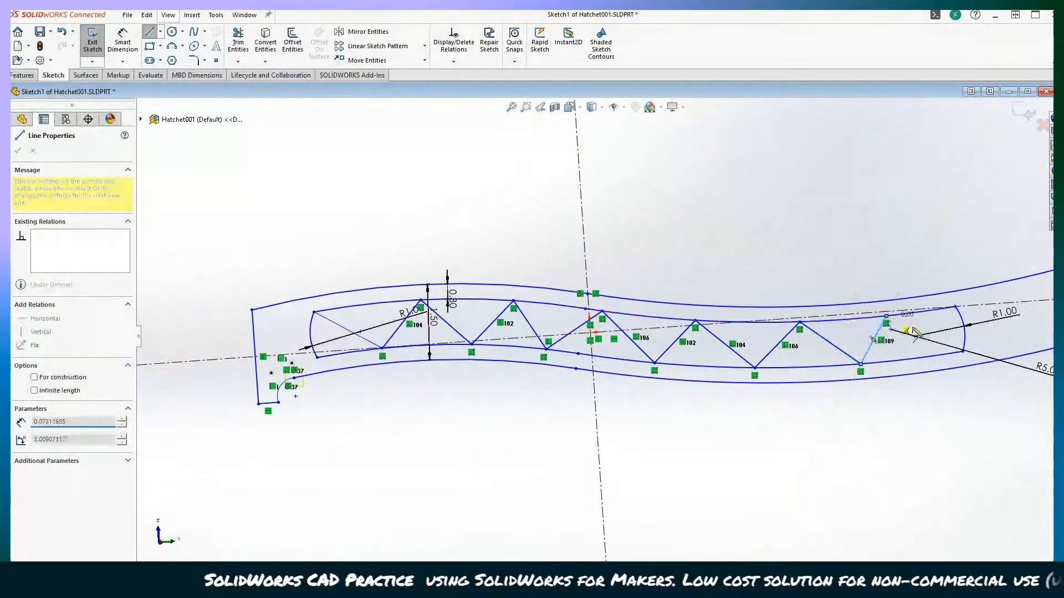
{"action": "left_click", "coordinate": [962, 350]}
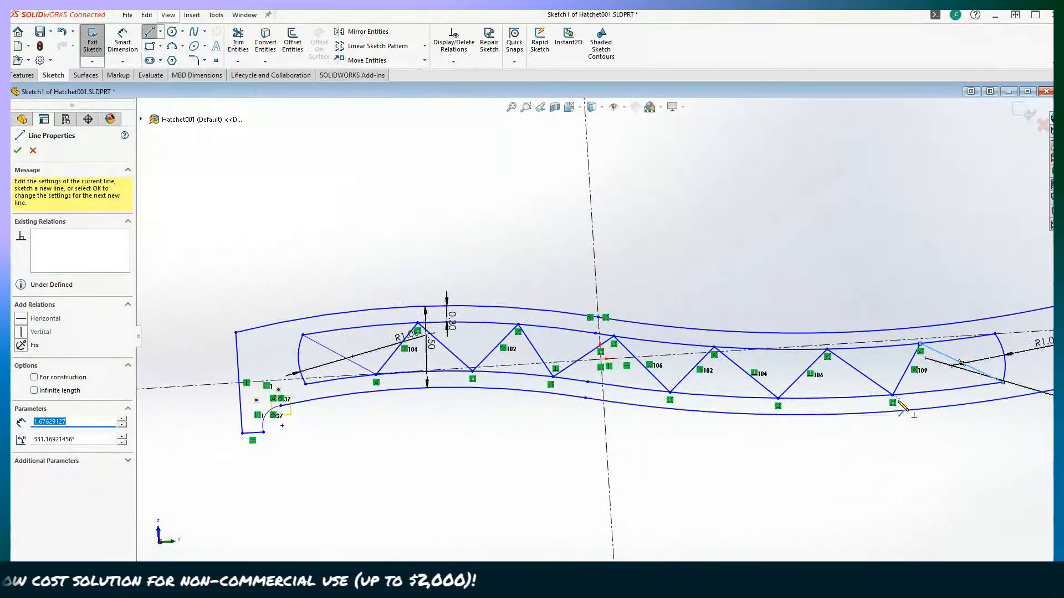
{"action": "left_click", "coordinate": [892, 395]}
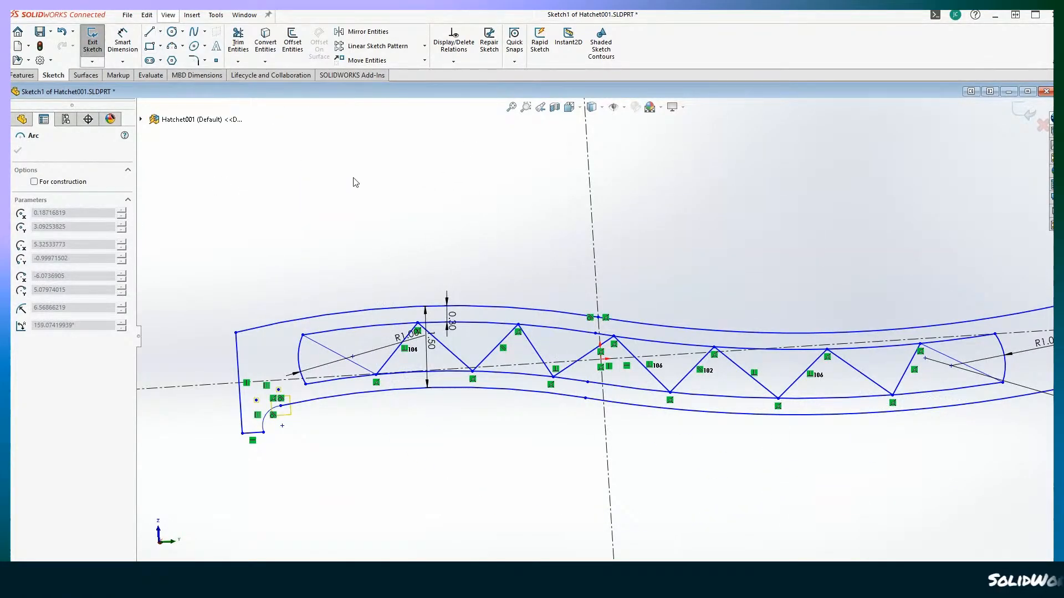
{"action": "key", "text": "Escape"}
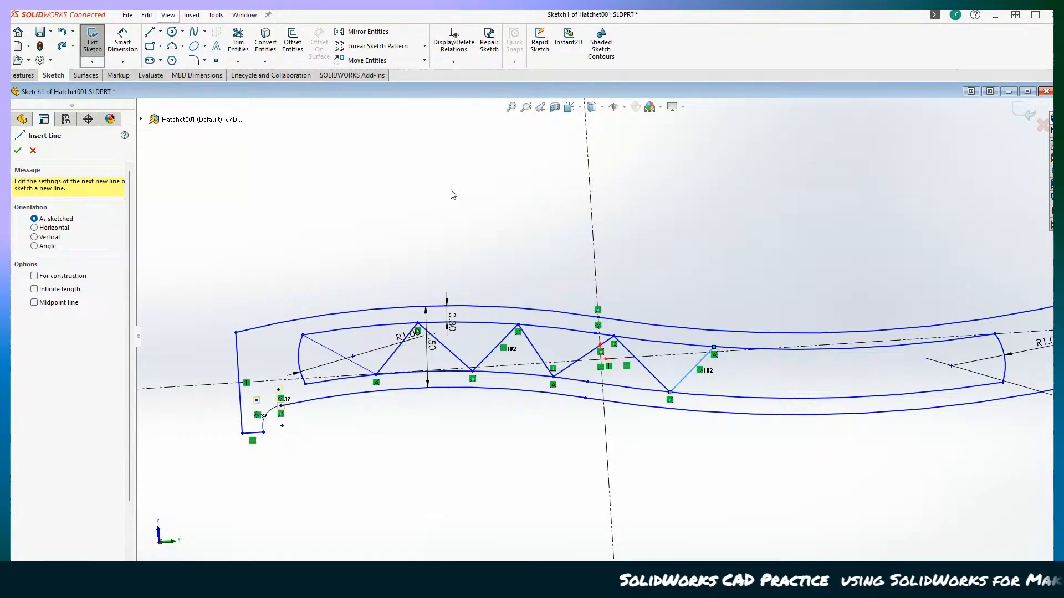
Step: Undo the zigzag lines back to the first diagonal from the upper corner of the butt-end arc
{"action": "key", "text": "ctrl+z"}
{"action": "key", "text": "ctrl+z"}
{"action": "key", "text": "ctrl+z"}
{"action": "key", "text": "ctrl+z"}
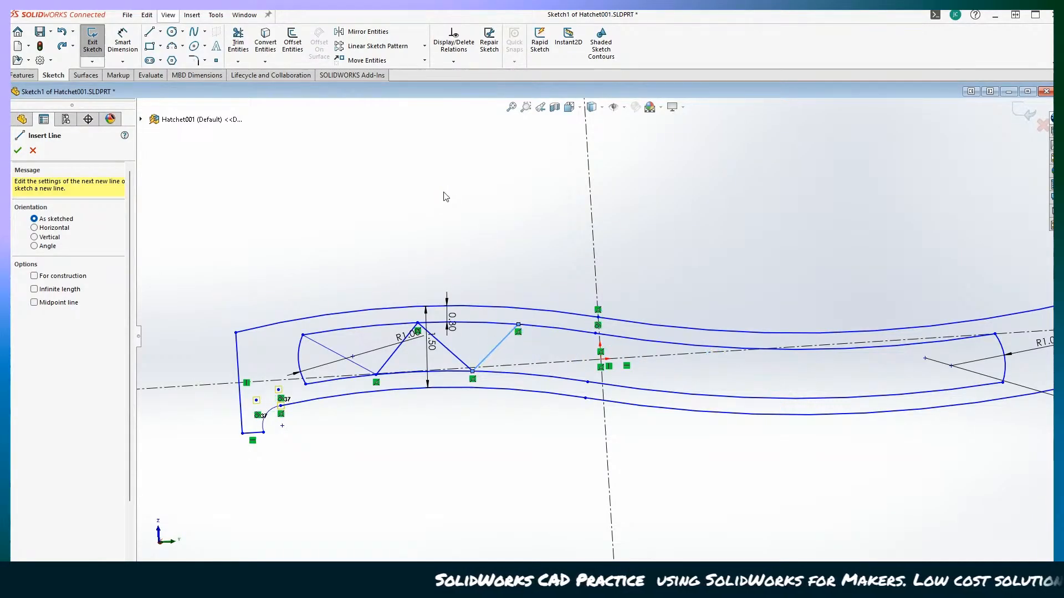
{"action": "key", "text": "ctrl+z"}
{"action": "key", "text": "ctrl+z"}
{"action": "key", "text": "ctrl+z"}
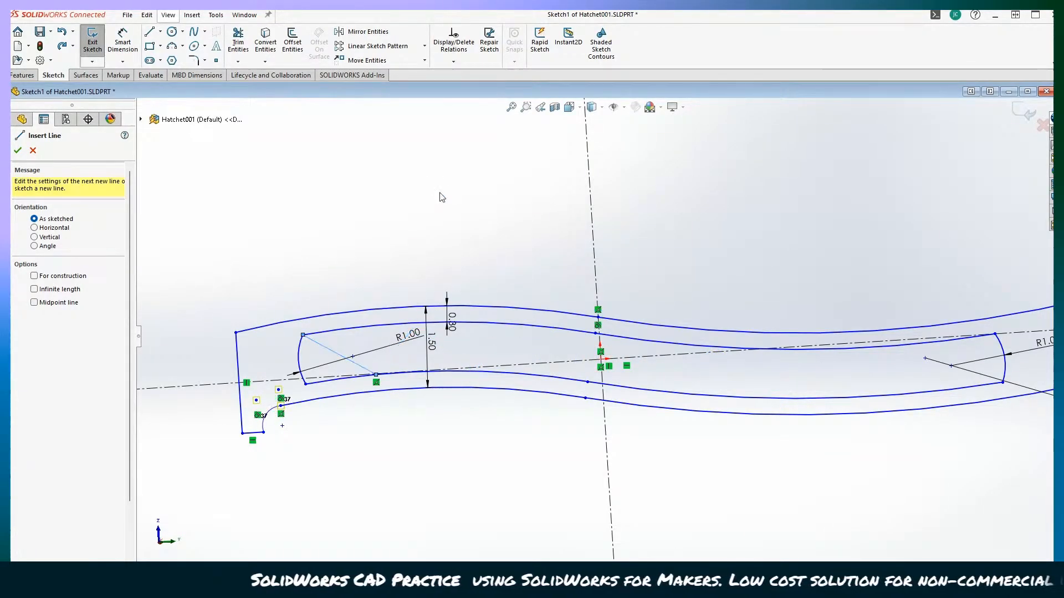
Step: Offset the first diagonal 0.25 in toward the head with the direction reversed, and attach the copy's lower endpoint to the lower inner handle curve
{"action": "left_click", "coordinate": [289, 42]}
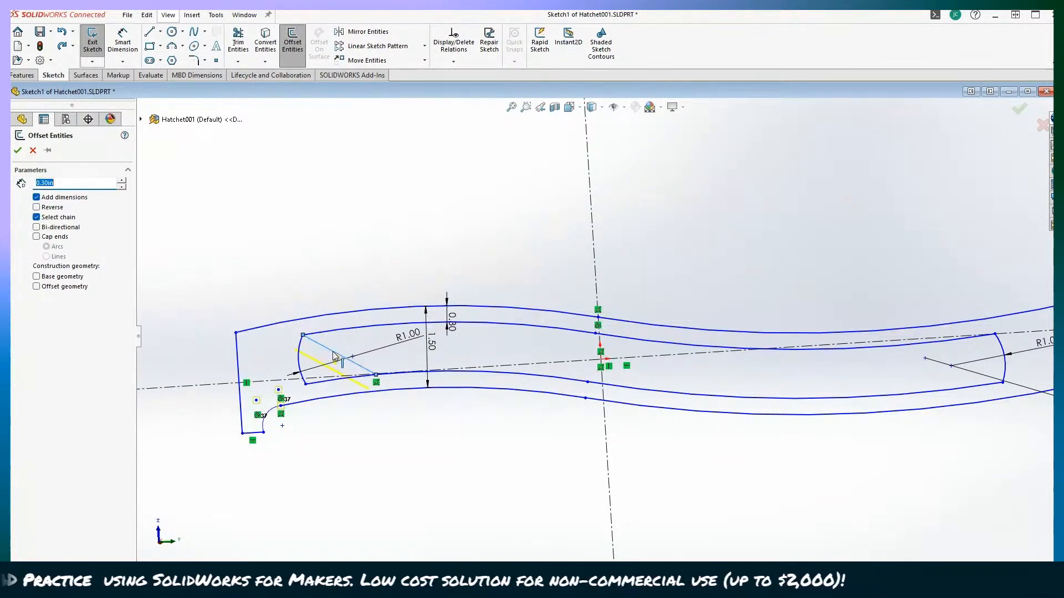
{"action": "left_click", "coordinate": [36, 217]}
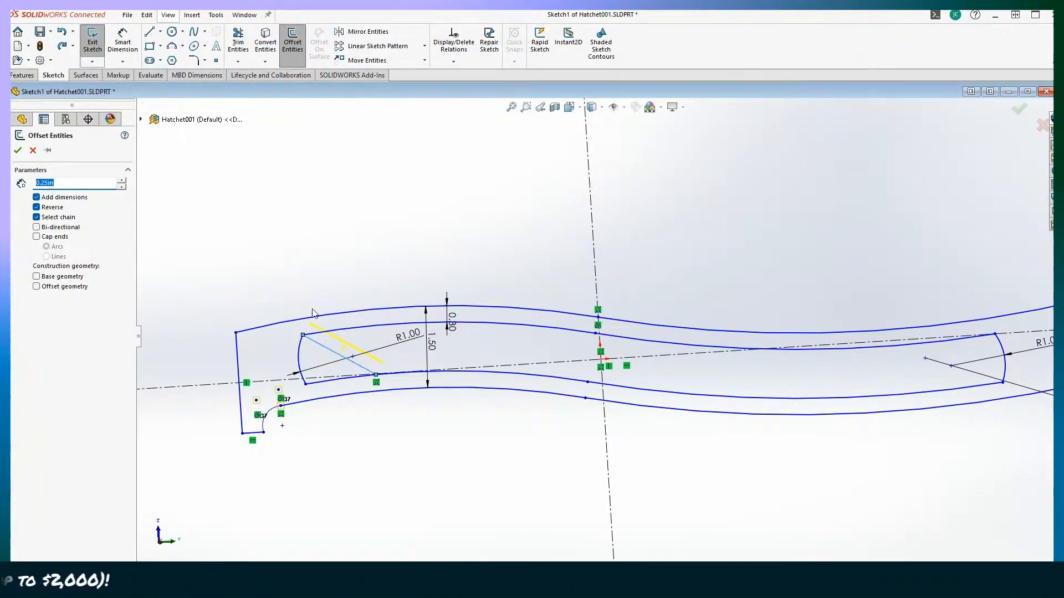
{"action": "left_click", "coordinate": [17, 150]}
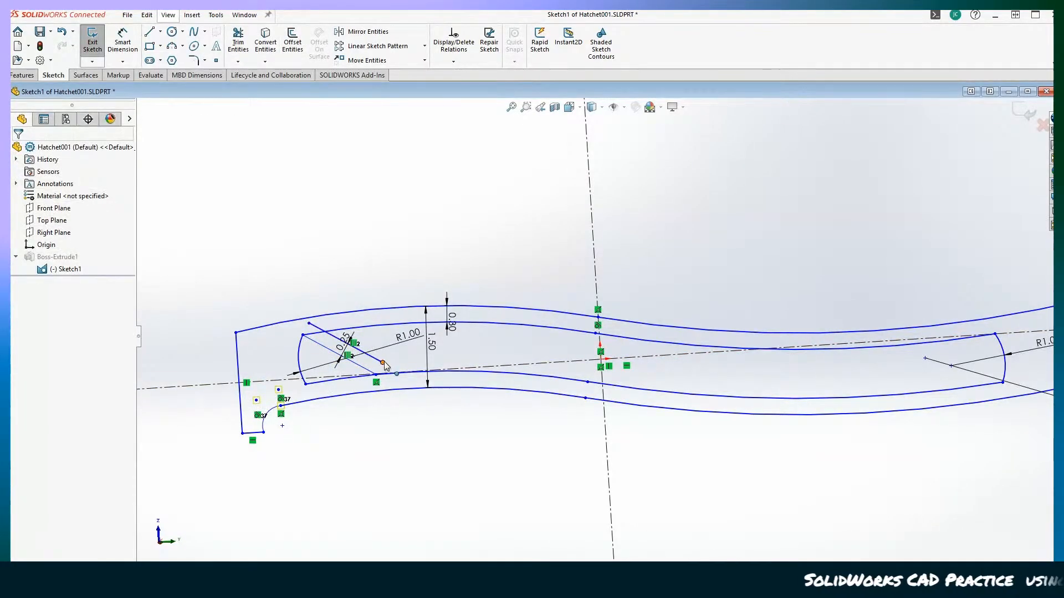
{"action": "left_click_drag", "start_coordinate": [383, 363], "coordinate": [405, 377]}
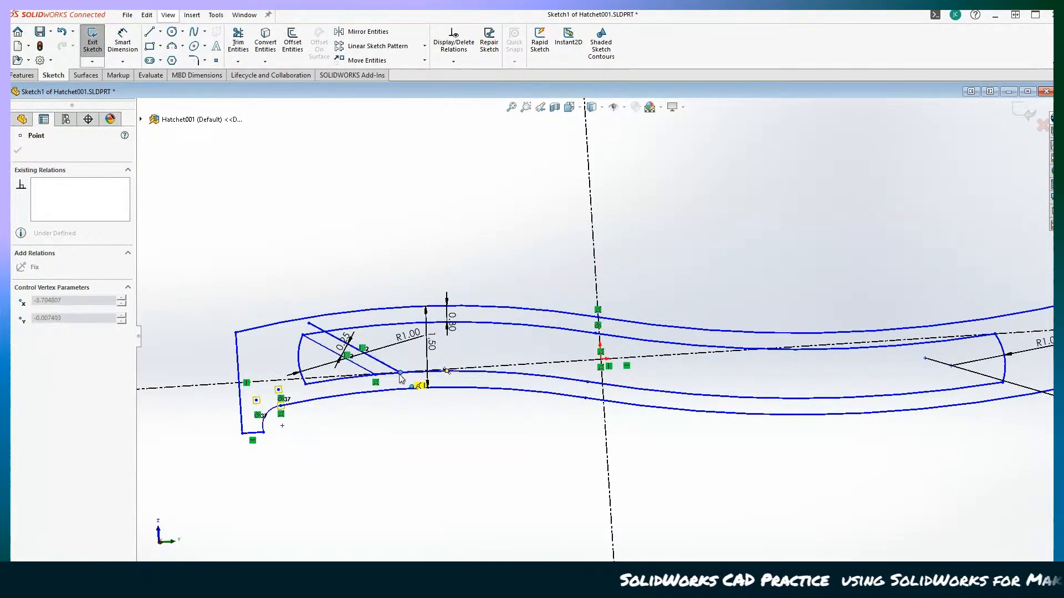
{"action": "left_click_drag", "start_coordinate": [404, 379], "coordinate": [395, 381]}
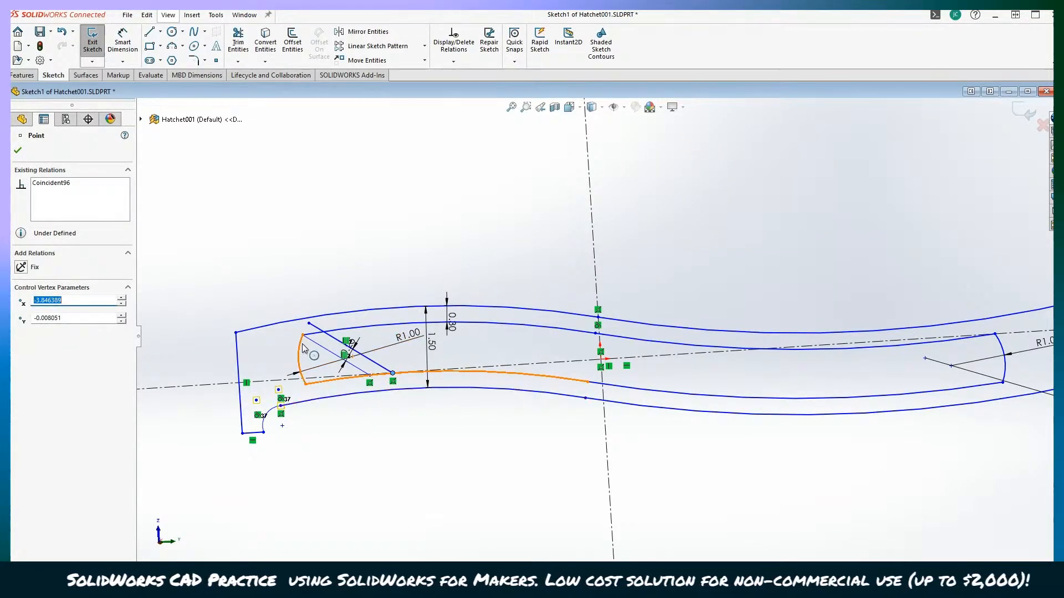
Step: Try to move the offset diagonal's upper endpoint onto the upper inner handle curve, and undo the move
{"action": "left_click", "coordinate": [309, 324]}
{"action": "mouse_move", "coordinate": [311, 328]}
{"action": "left_mouse_down"}
{"action": "mouse_move", "coordinate": [308, 339]}
{"action": "mouse_move", "coordinate": [327, 347]}
{"action": "mouse_move", "coordinate": [290, 360]}
{"action": "mouse_move", "coordinate": [333, 344]}
{"action": "mouse_move", "coordinate": [331, 331]}
{"action": "left_mouse_up"}
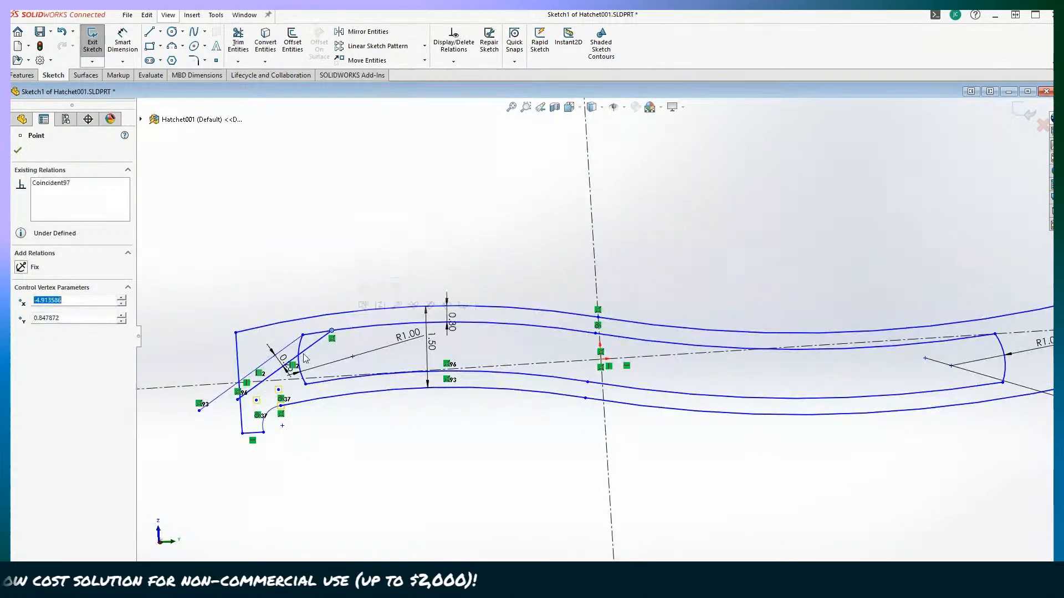
{"action": "key", "text": "ctrl+z"}
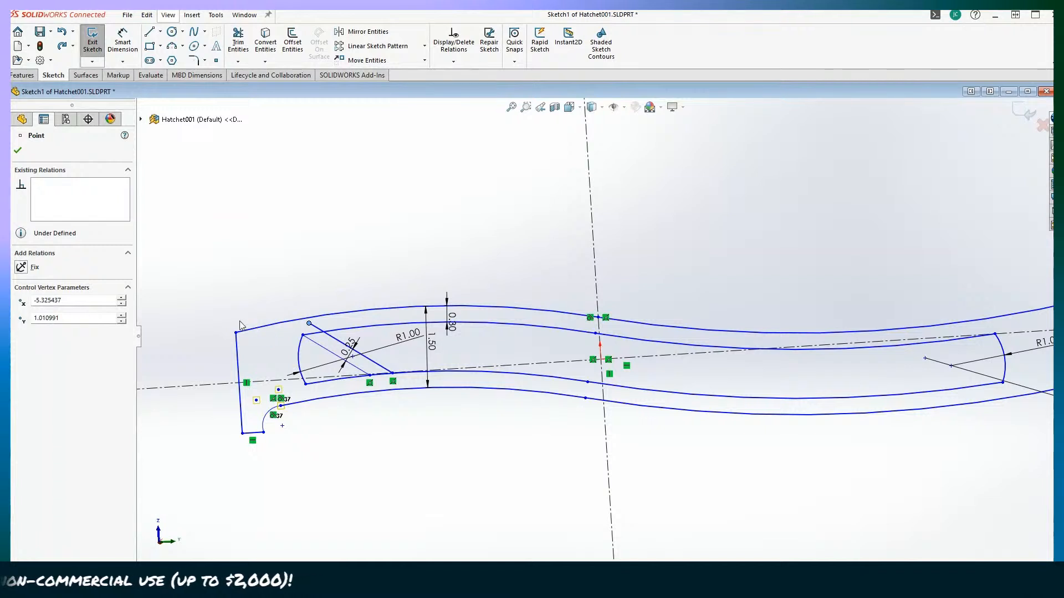
{"action": "left_click", "coordinate": [118, 45]}
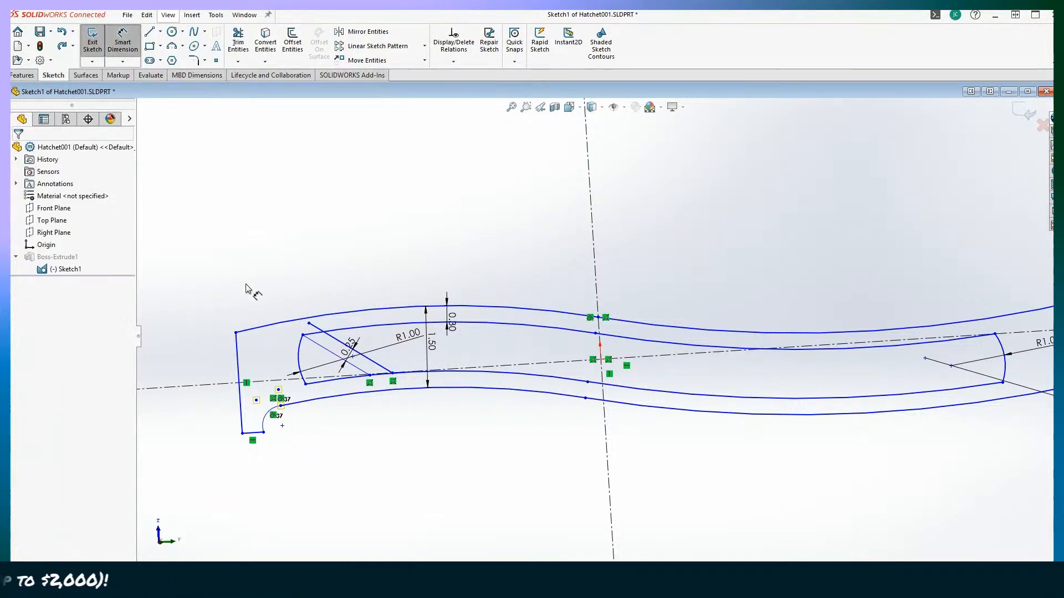
{"action": "left_click", "coordinate": [333, 338]}
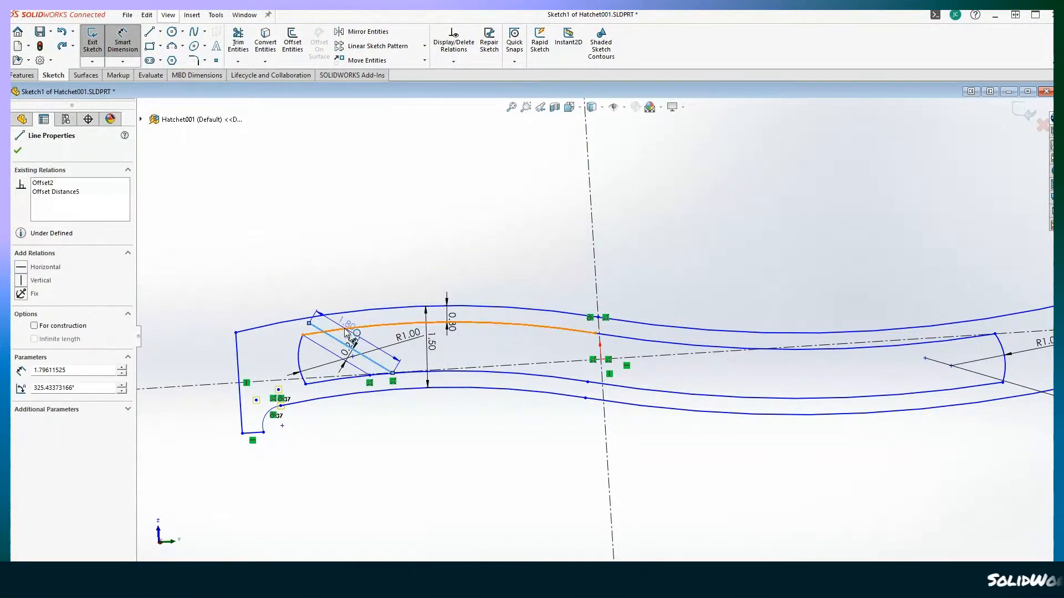
{"action": "left_click", "coordinate": [345, 329]}
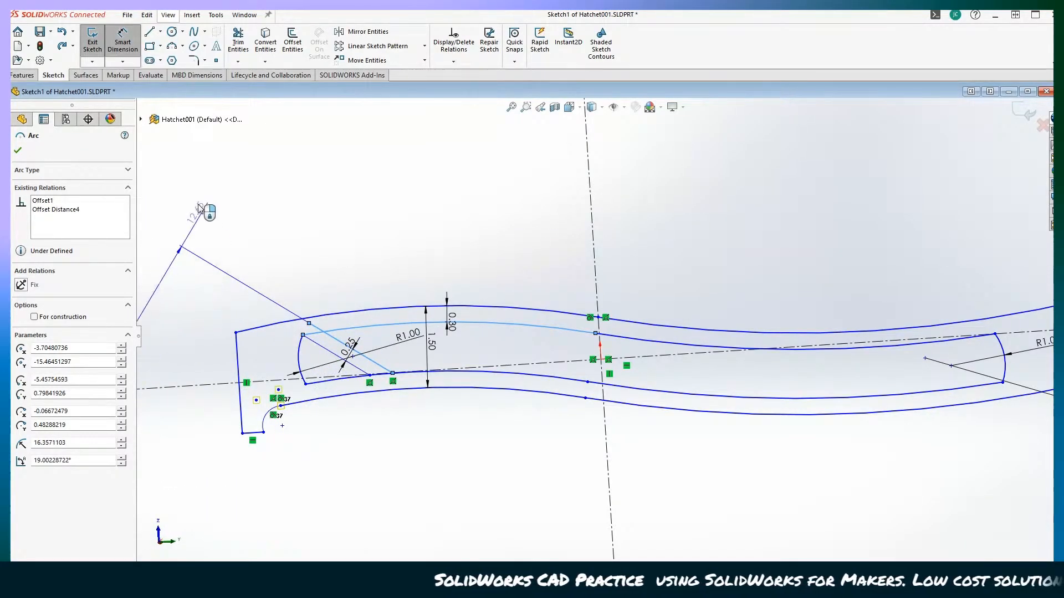
{"action": "left_click", "coordinate": [122, 41]}
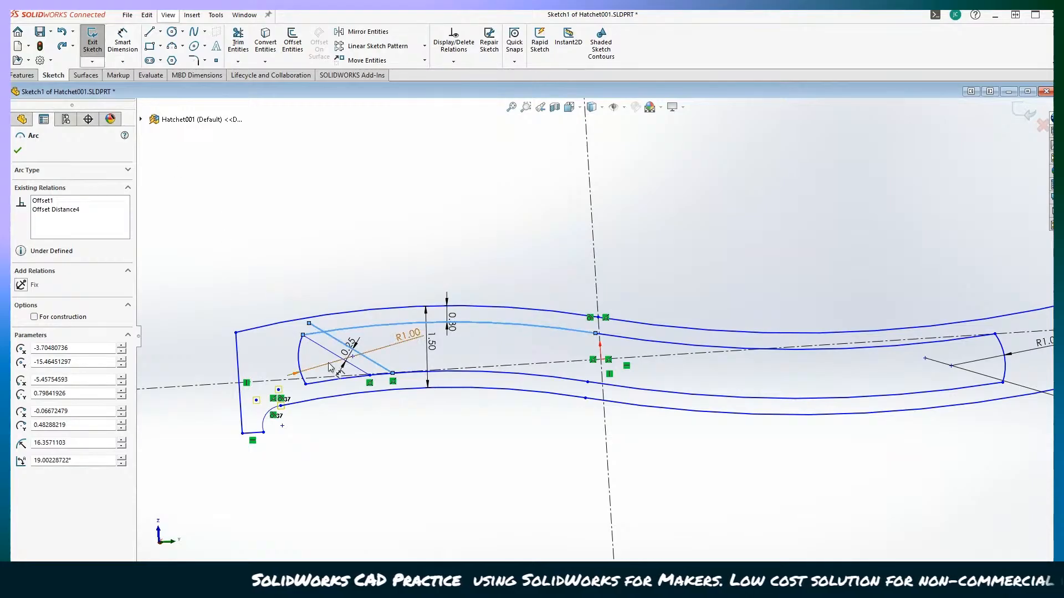
Step: Trim the offset diagonal and the upper inner handle curve to a corner, keeping the curve's head-side portion
{"action": "scroll", "coordinate": [336, 341], "scroll_direction": "up", "scroll_amount": 3}
{"action": "scroll", "coordinate": [337, 341], "scroll_direction": "down", "scroll_amount": 3}
{"action": "scroll", "coordinate": [685, 348], "scroll_direction": "down", "scroll_amount": 2}
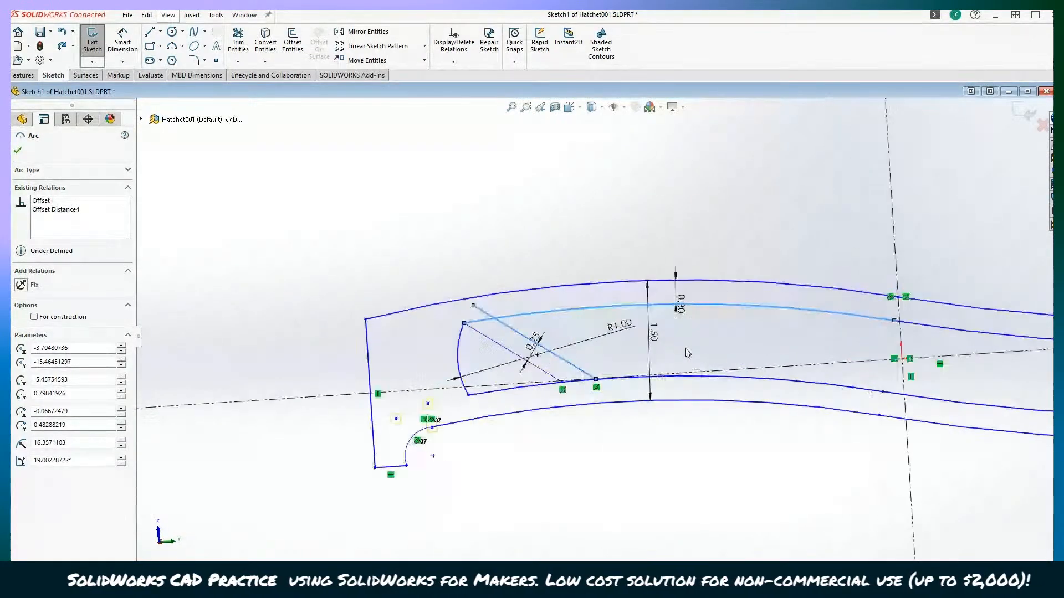
{"action": "scroll", "coordinate": [478, 325], "scroll_direction": "down", "scroll_amount": 4}
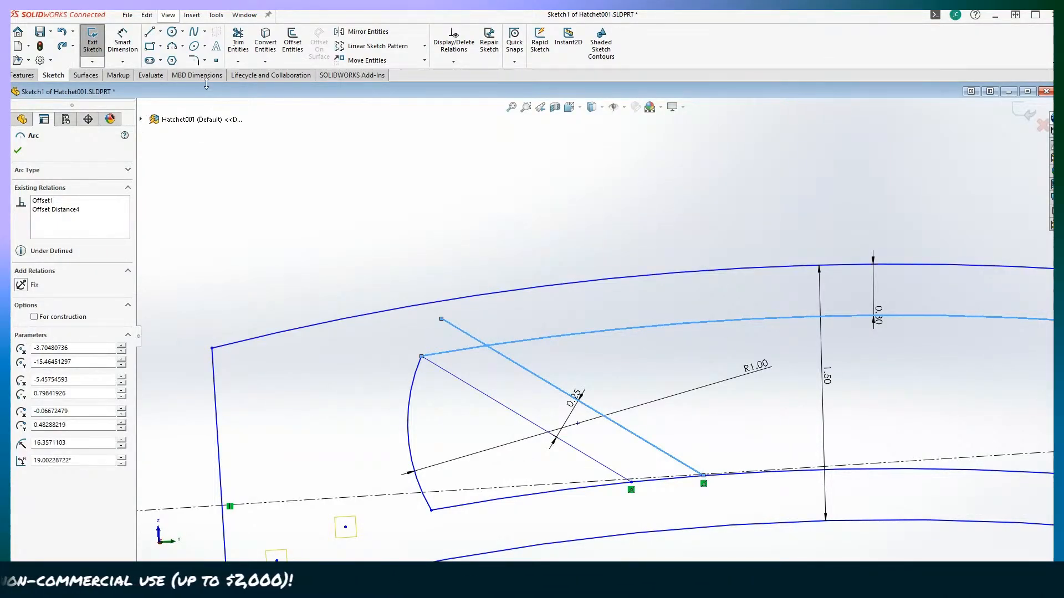
{"action": "left_click", "coordinate": [239, 44]}
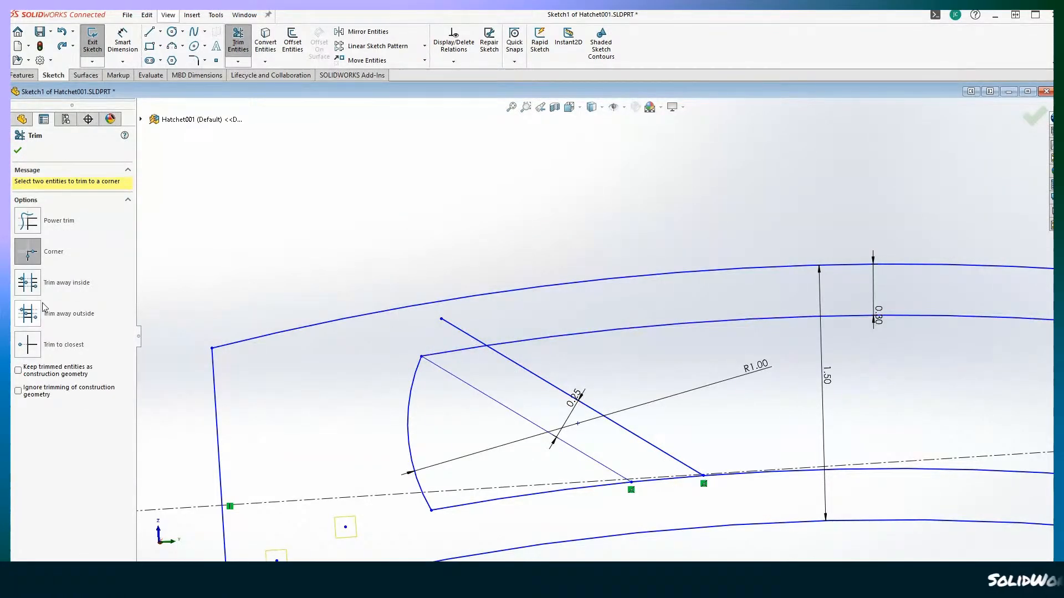
{"action": "left_click", "coordinate": [27, 315]}
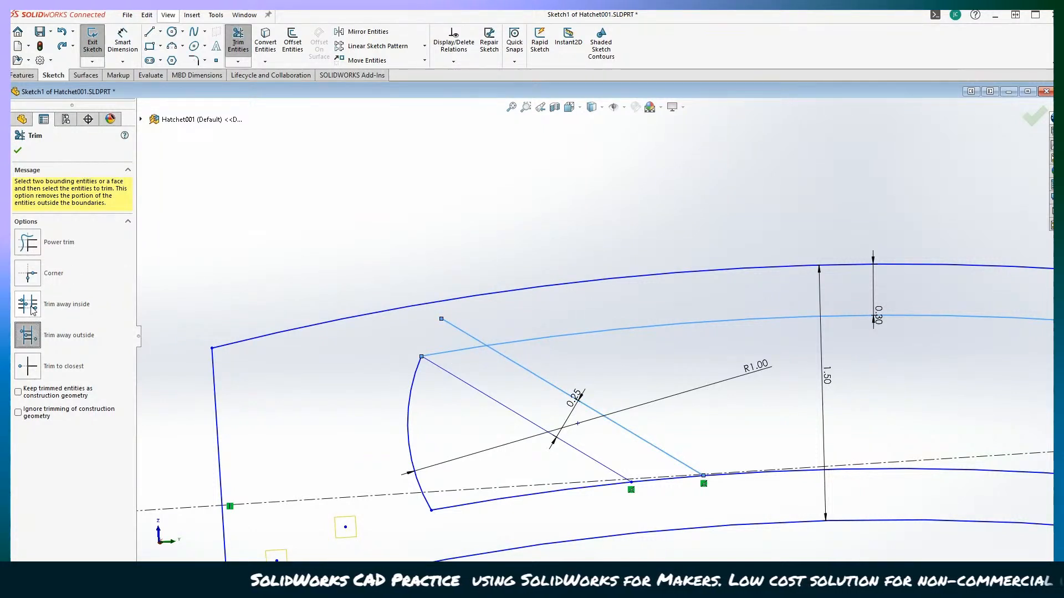
{"action": "left_click", "coordinate": [33, 280]}
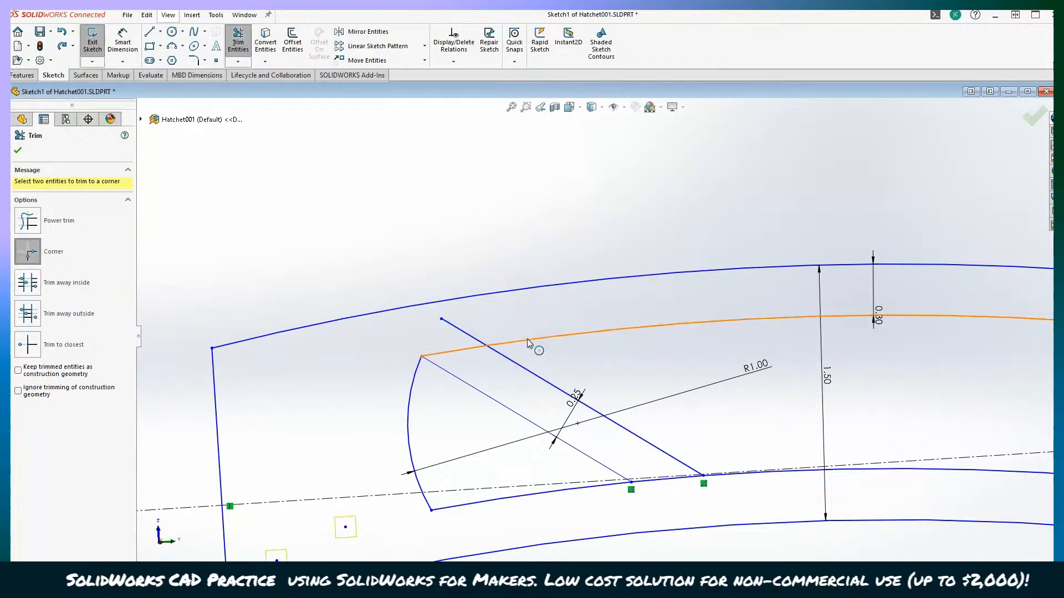
{"action": "left_click", "coordinate": [510, 343]}
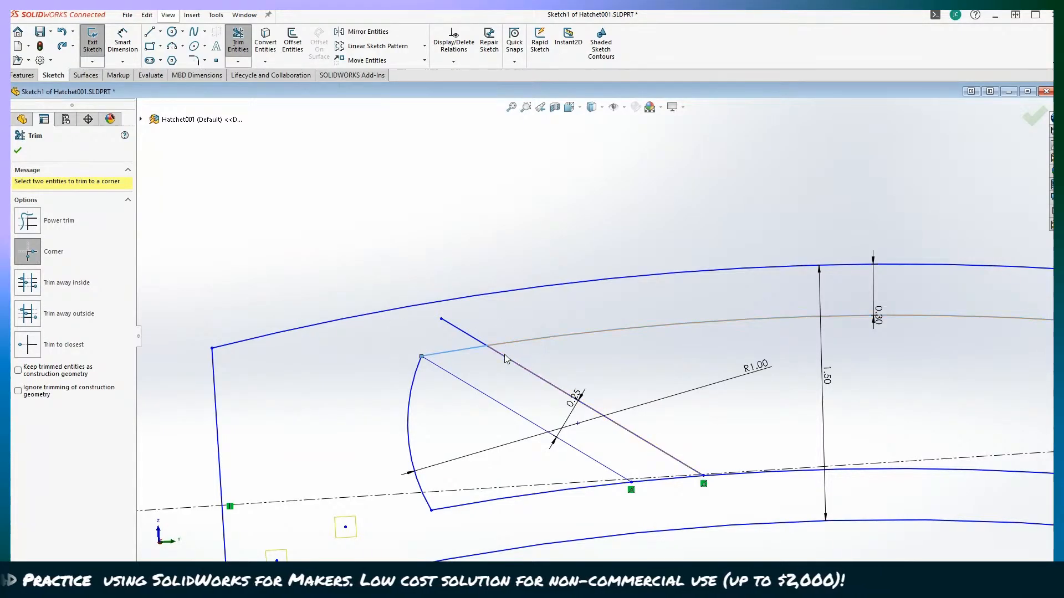
{"action": "left_click", "coordinate": [504, 355]}
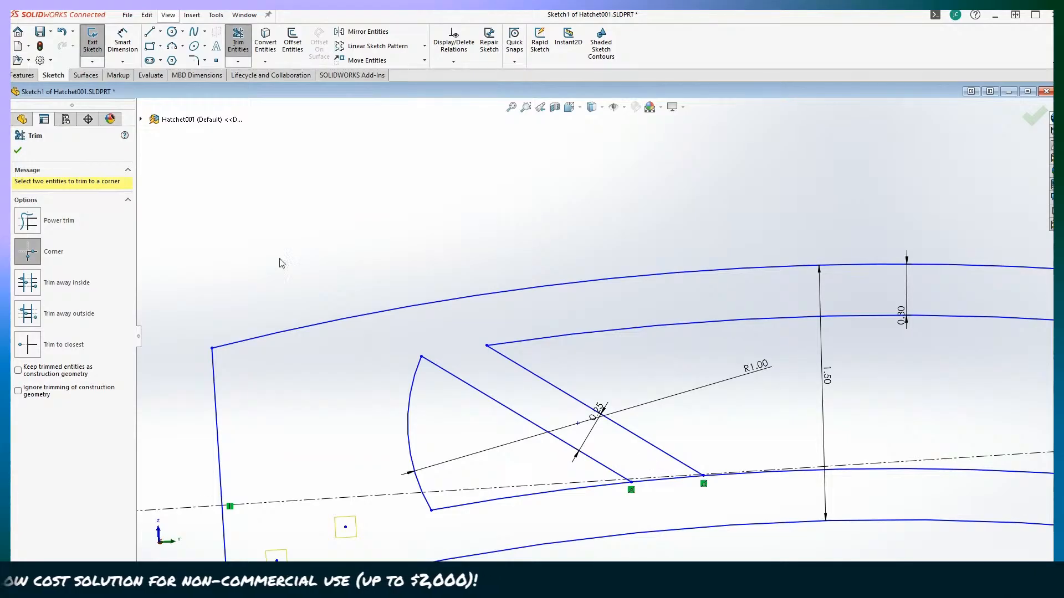
Step: Trim away the lower inner handle curve inside the two parallel diagonals
{"action": "left_click", "coordinate": [28, 288]}
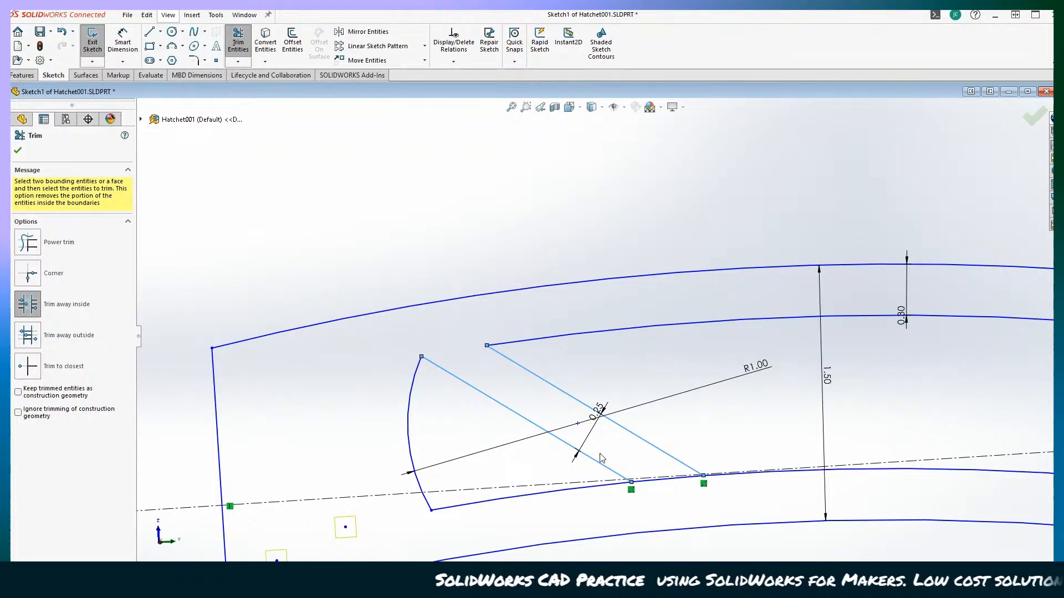
{"action": "left_click", "coordinate": [656, 487]}
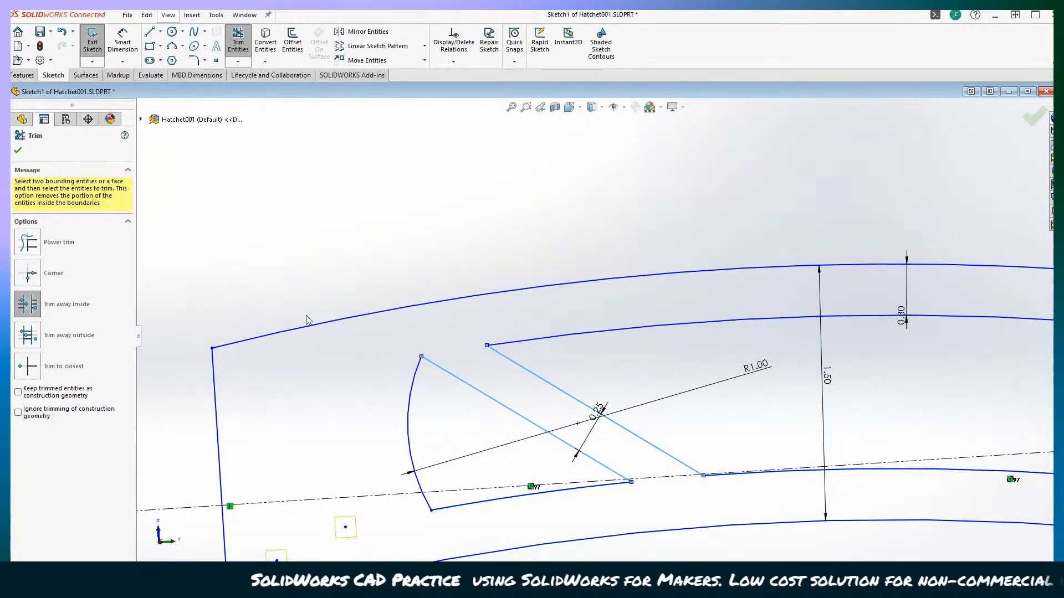
{"action": "left_click", "coordinate": [17, 150]}
Step: Dimension the horizontal distance between the butt-end arc's lower corner and the first diagonal's lower endpoint, keeping the current value
{"action": "scroll", "coordinate": [577, 359], "scroll_direction": "up", "scroll_amount": 2}
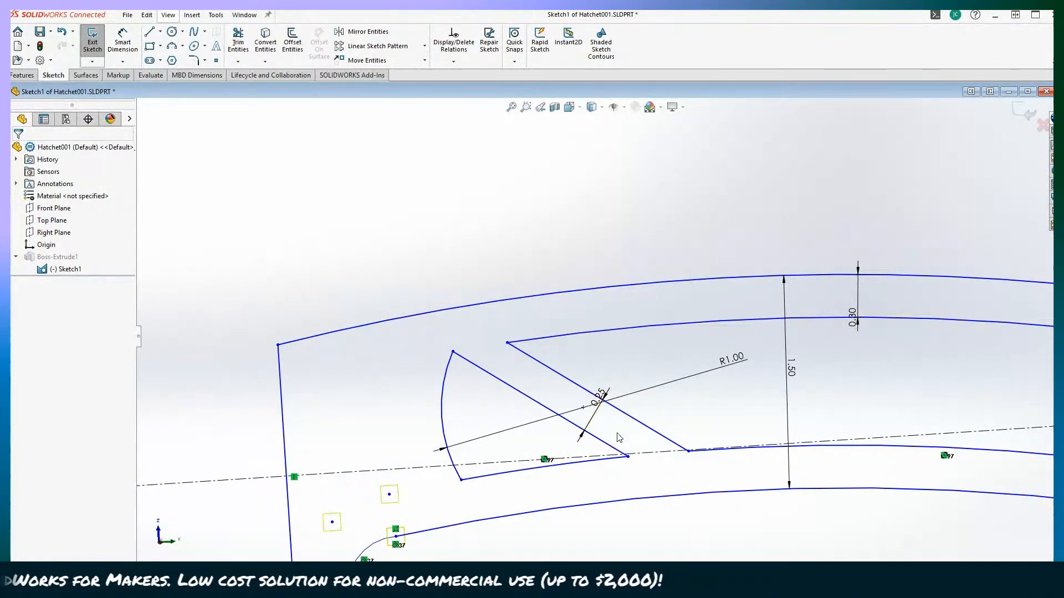
{"action": "scroll", "coordinate": [565, 449], "scroll_direction": "up", "scroll_amount": 1}
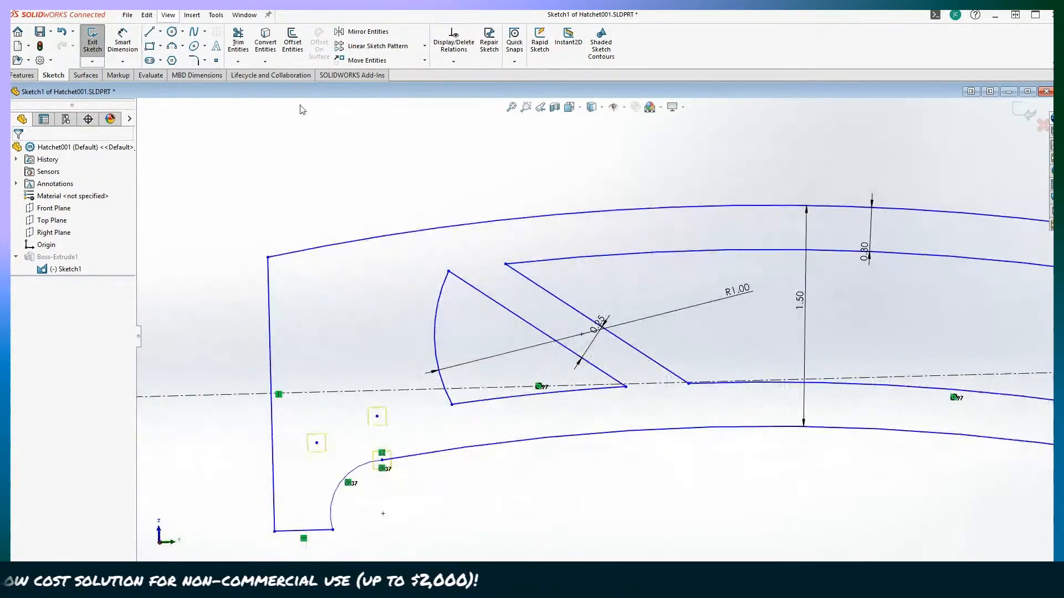
{"action": "left_click", "coordinate": [469, 406]}
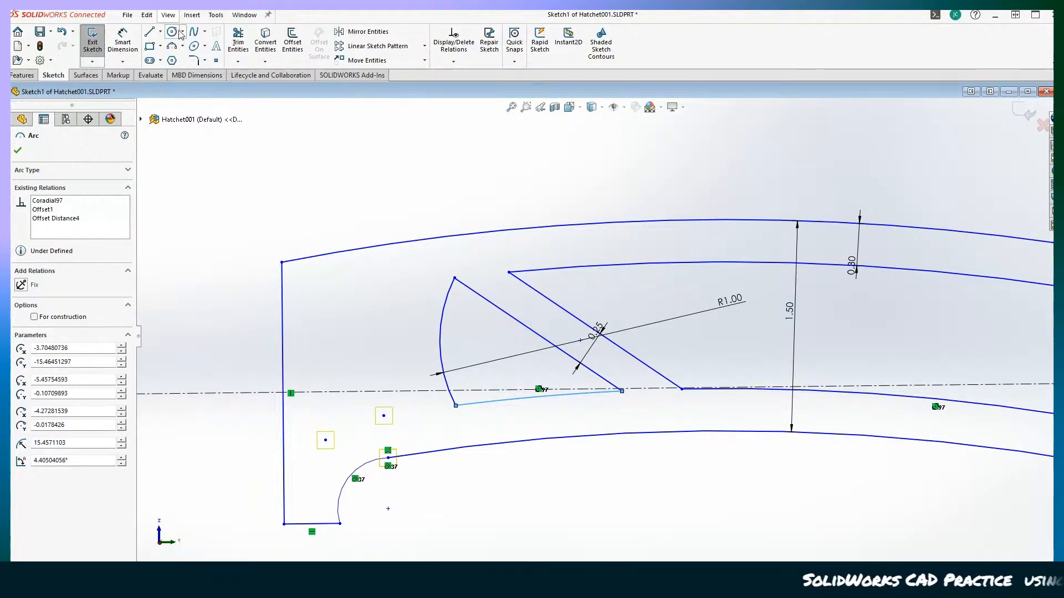
{"action": "key", "text": "Escape"}
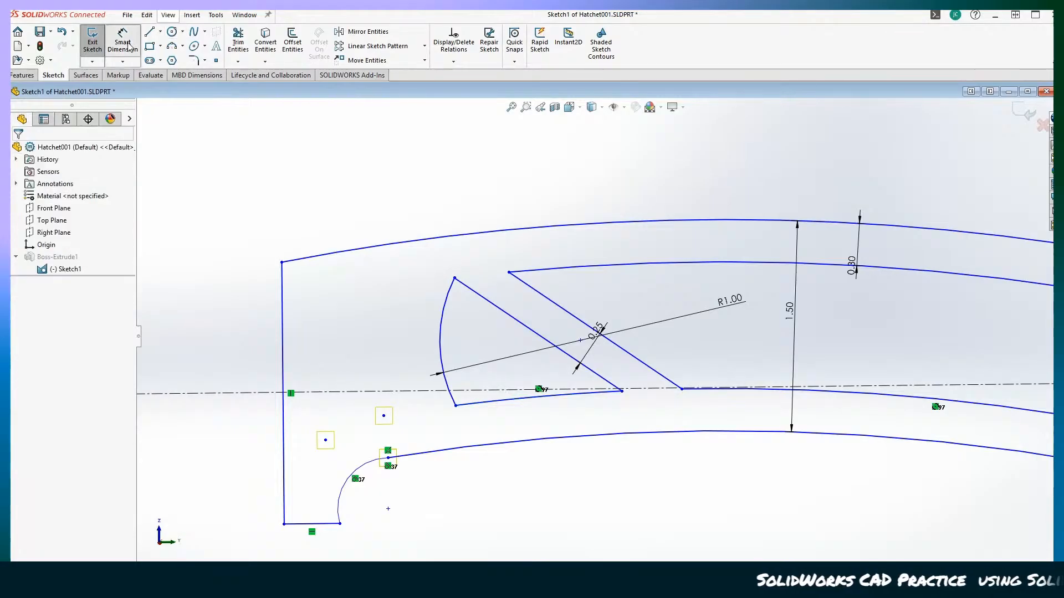
{"action": "left_click", "coordinate": [455, 406]}
{"action": "left_click", "coordinate": [622, 391]}
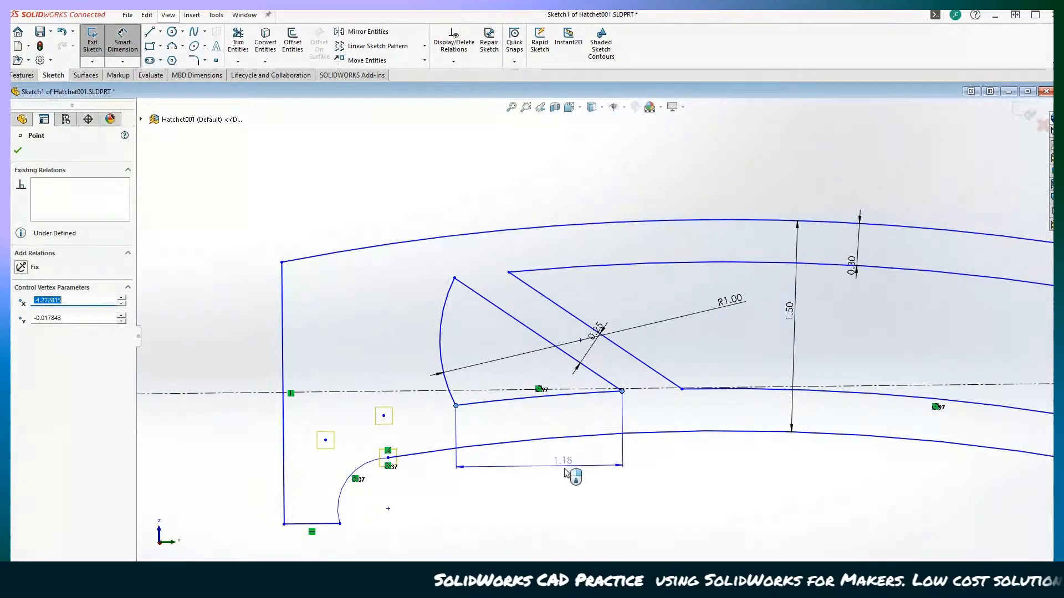
{"action": "left_click", "coordinate": [540, 495]}
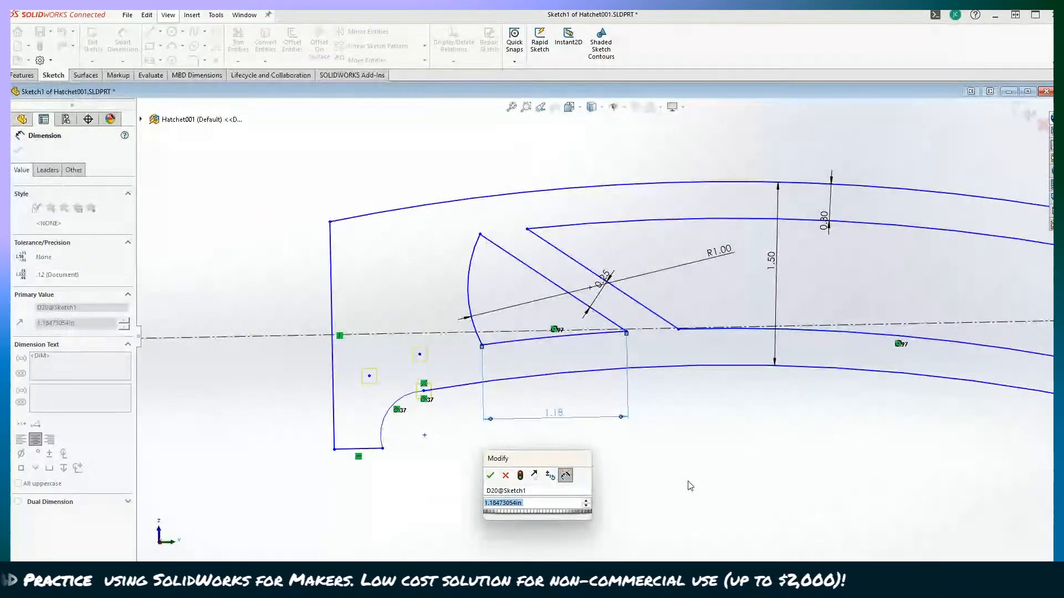
{"action": "left_click", "coordinate": [491, 476]}
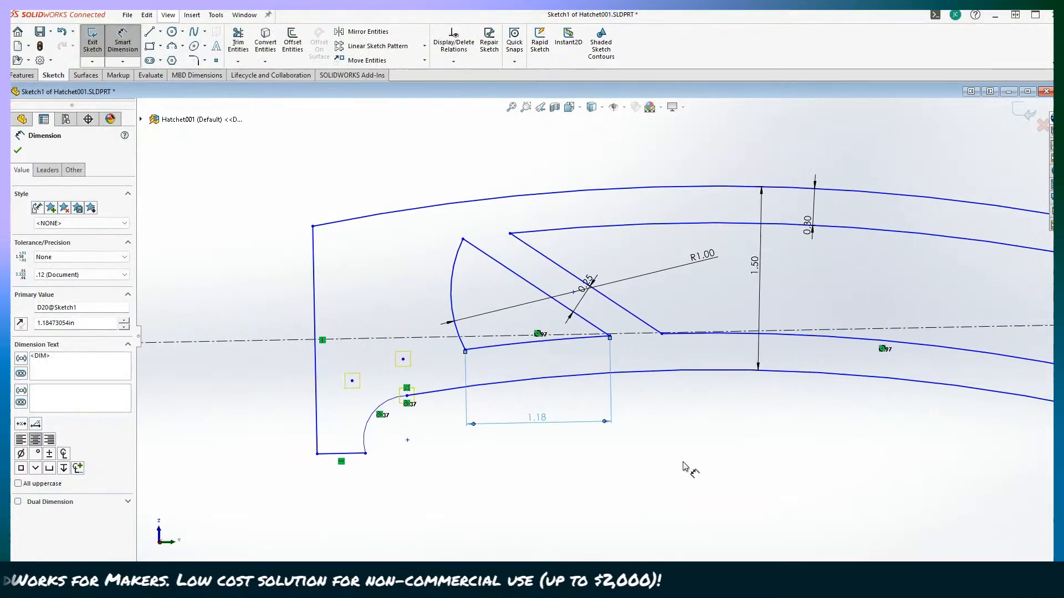
Step: Dimension the horizontal distance from the handle's butt-end line to the upper corner of the inner arc, keeping the current value
{"action": "scroll", "coordinate": [664, 465], "scroll_direction": "up", "scroll_amount": 1}
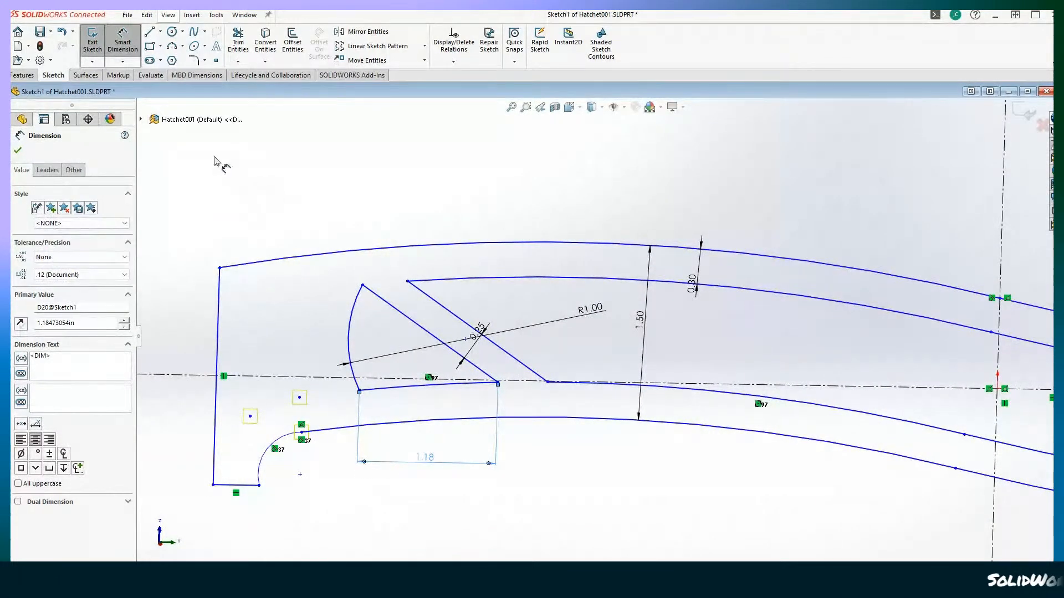
{"action": "left_click", "coordinate": [219, 300]}
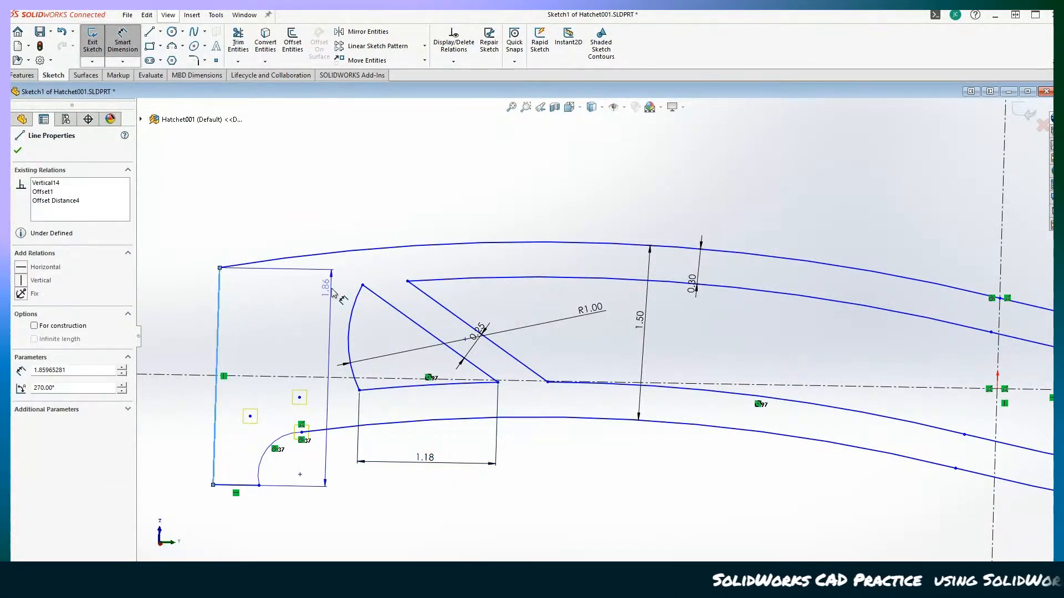
{"action": "left_click", "coordinate": [363, 285]}
{"action": "left_click", "coordinate": [294, 177]}
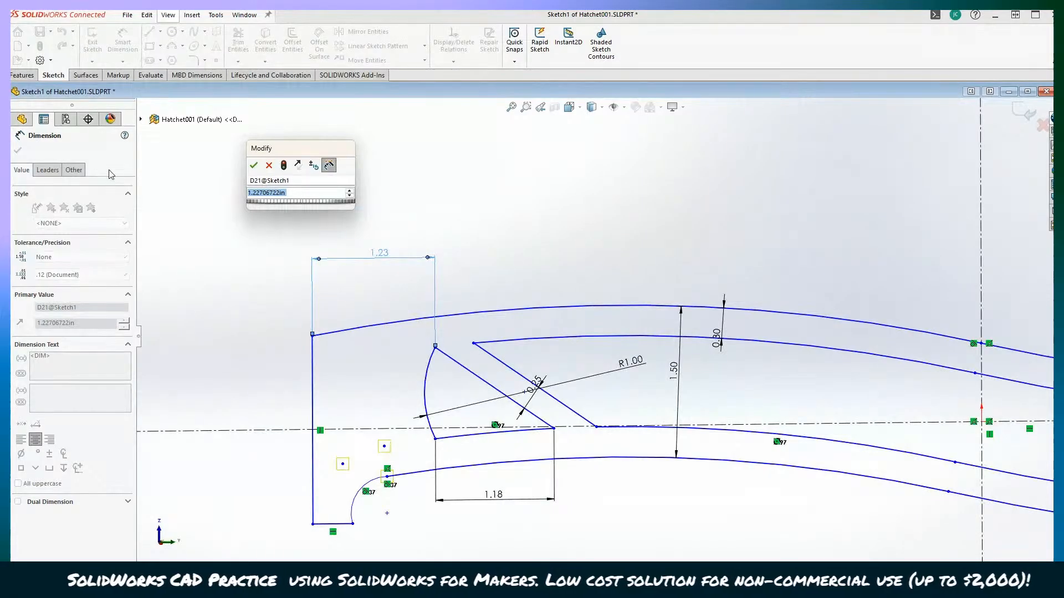
{"action": "key", "text": "Return"}
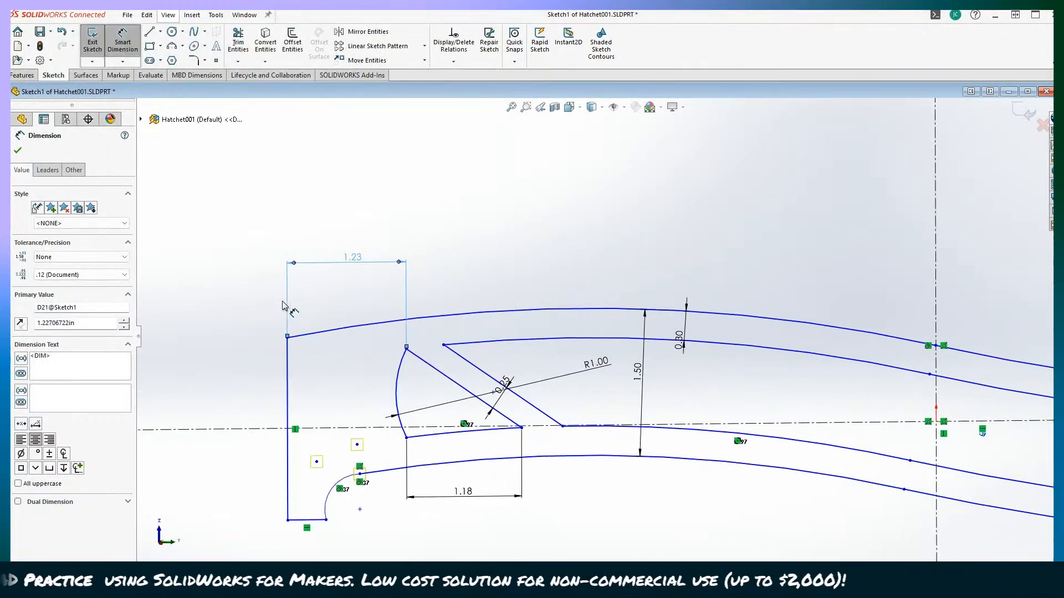
Step: Sketch an opposing diagonal about 1.2 in long from the lower inner handle curve, just headward of the offset diagonal, up to the upper inner curve
{"action": "scroll", "coordinate": [282, 305], "scroll_direction": "down", "scroll_amount": 2}
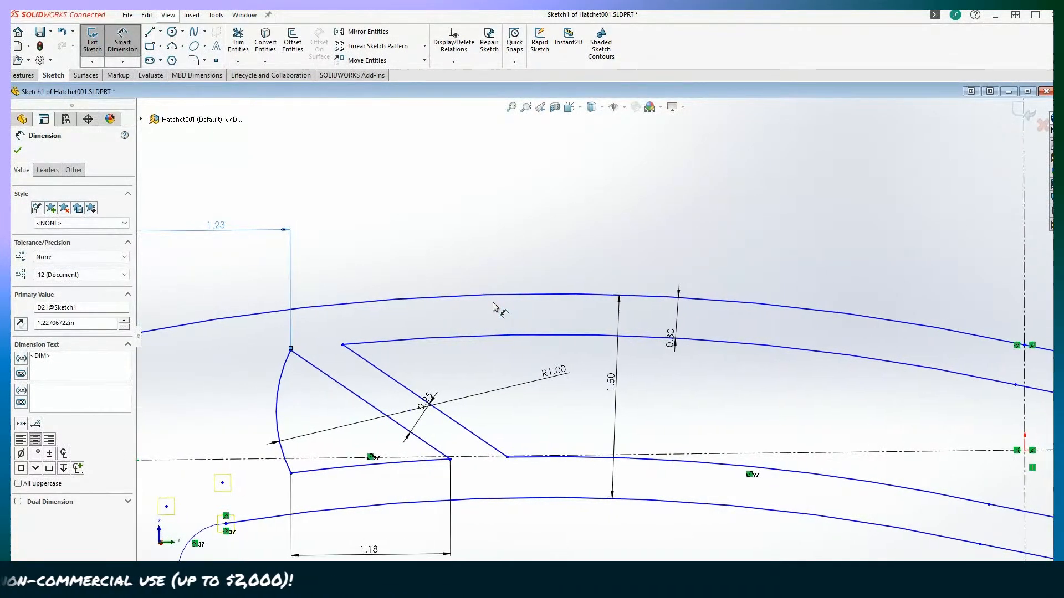
{"action": "key", "text": "l"}
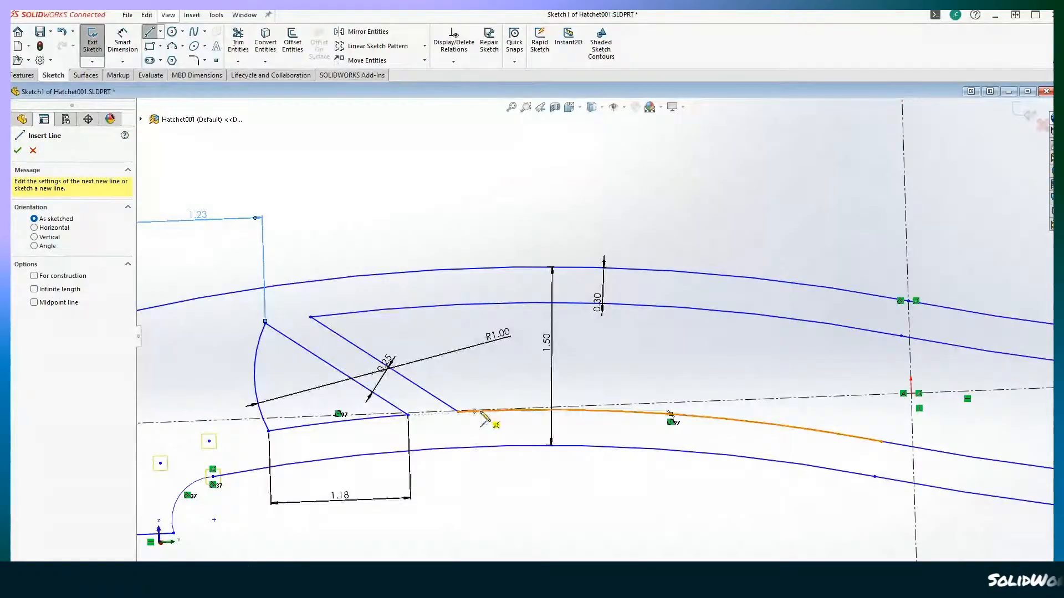
{"action": "left_click", "coordinate": [475, 411]}
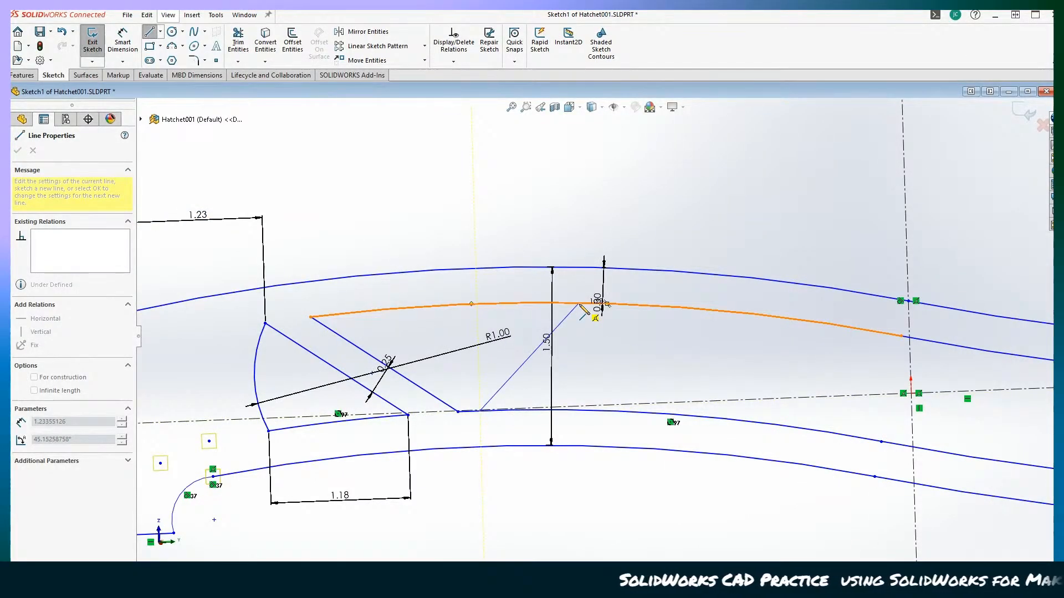
{"action": "left_click", "coordinate": [571, 304]}
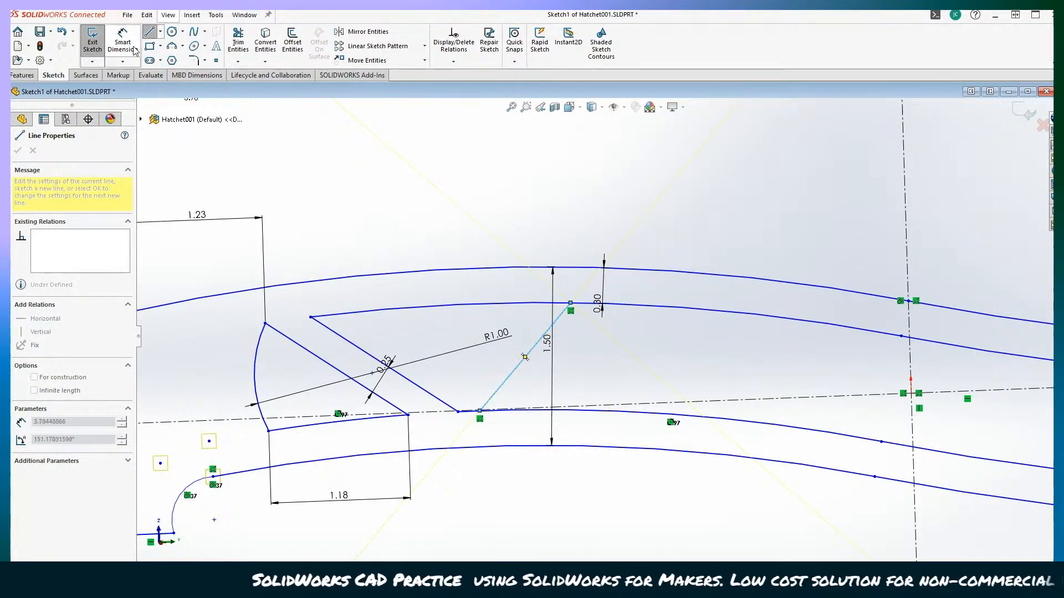
Step: Dimension the horizontal gap between the lower endpoints of the offset diagonal and the opposing diagonal as 0.25 in
{"action": "left_click", "coordinate": [146, 30]}
{"action": "scroll", "coordinate": [451, 337], "scroll_direction": "down", "scroll_amount": 1}
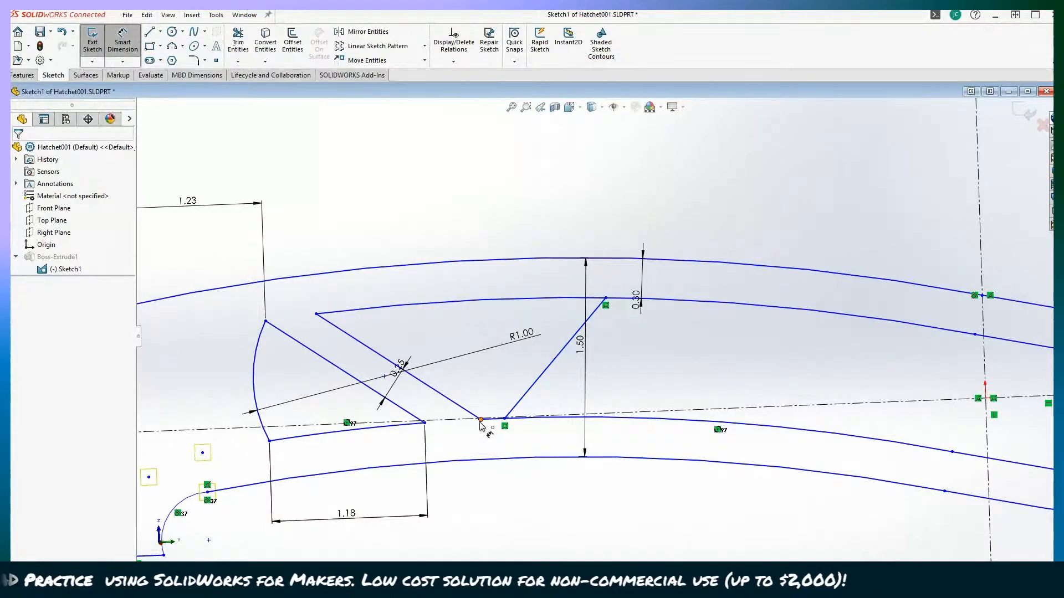
{"action": "left_click", "coordinate": [503, 420]}
{"action": "left_click", "coordinate": [480, 420]}
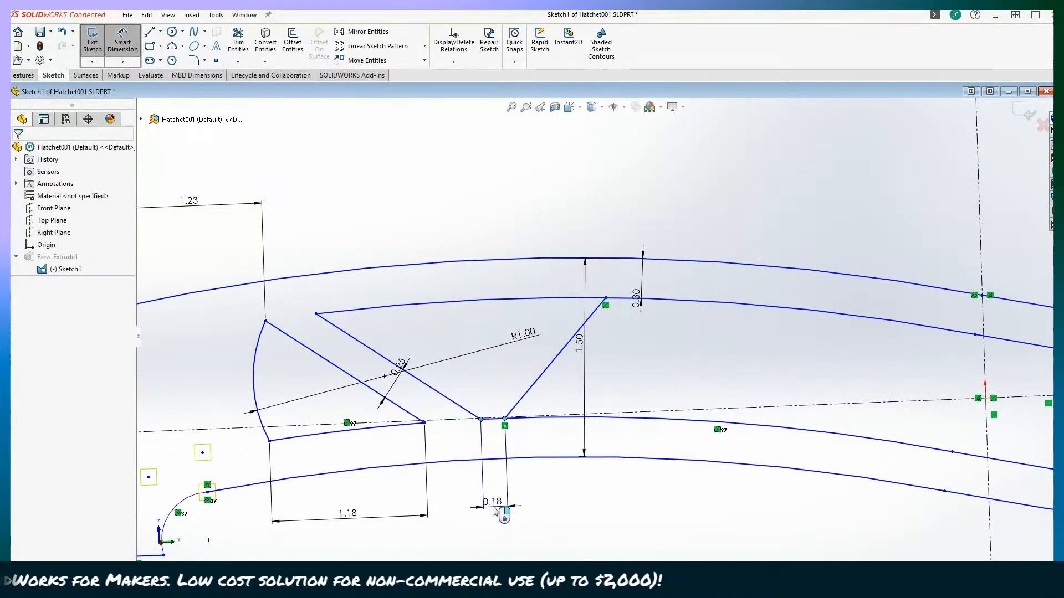
{"action": "left_click", "coordinate": [510, 525]}
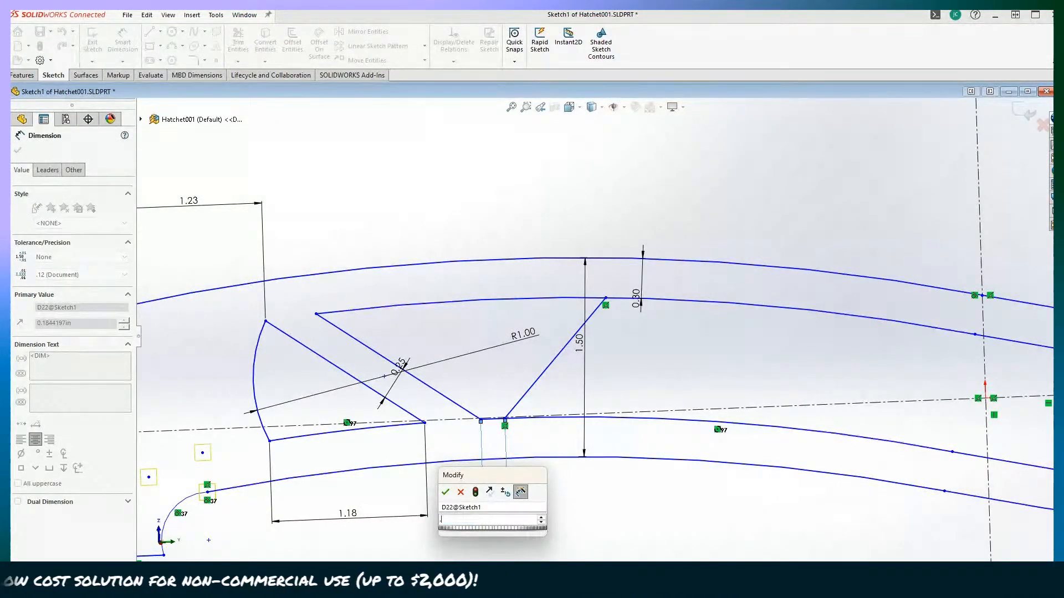
{"action": "type", "text": ".25"}
{"action": "key", "text": "Return"}
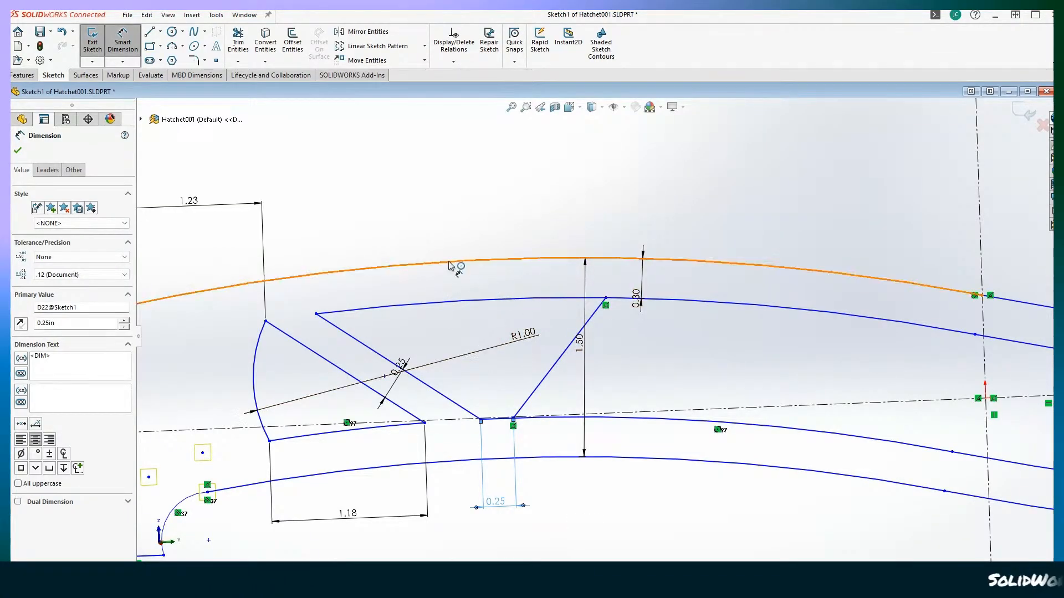
Step: Dimension the horizontal distance between the upper endpoints of the offset diagonal and the opposing diagonal as 2.5 in
{"action": "left_click", "coordinate": [125, 51]}
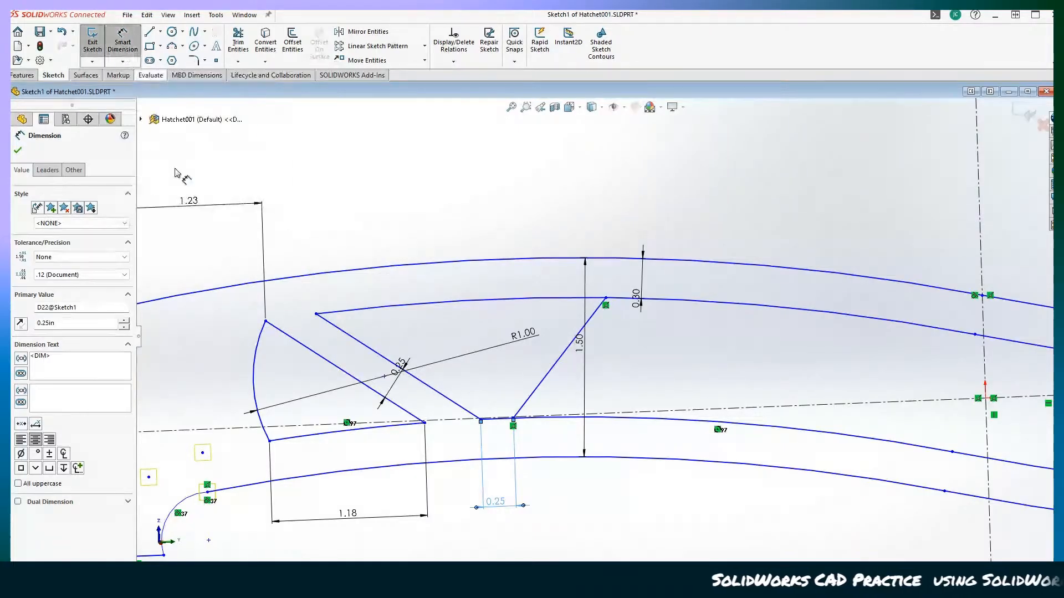
{"action": "left_click", "coordinate": [316, 314]}
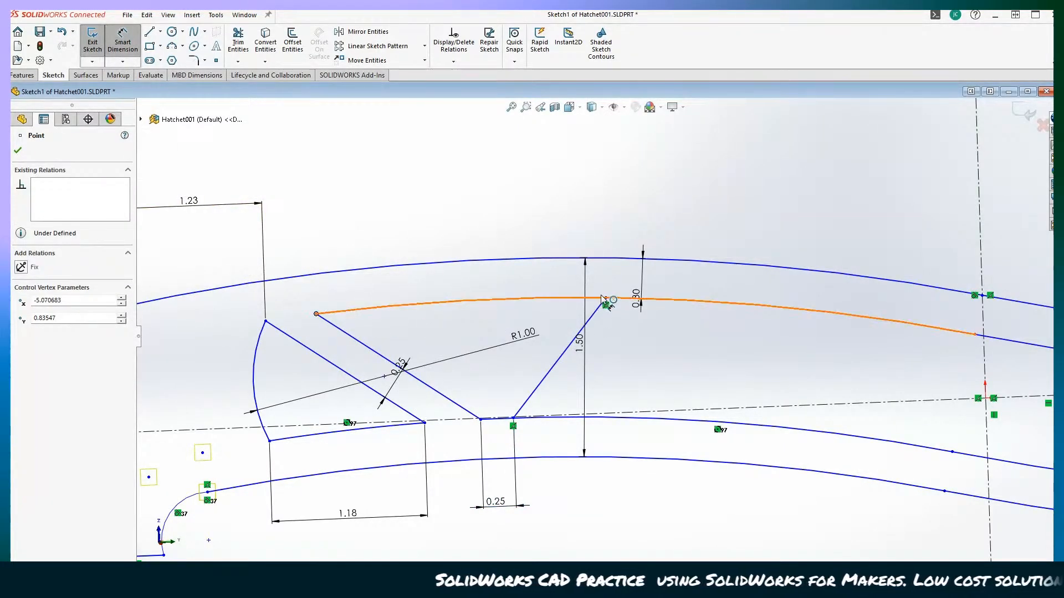
{"action": "left_click", "coordinate": [605, 299]}
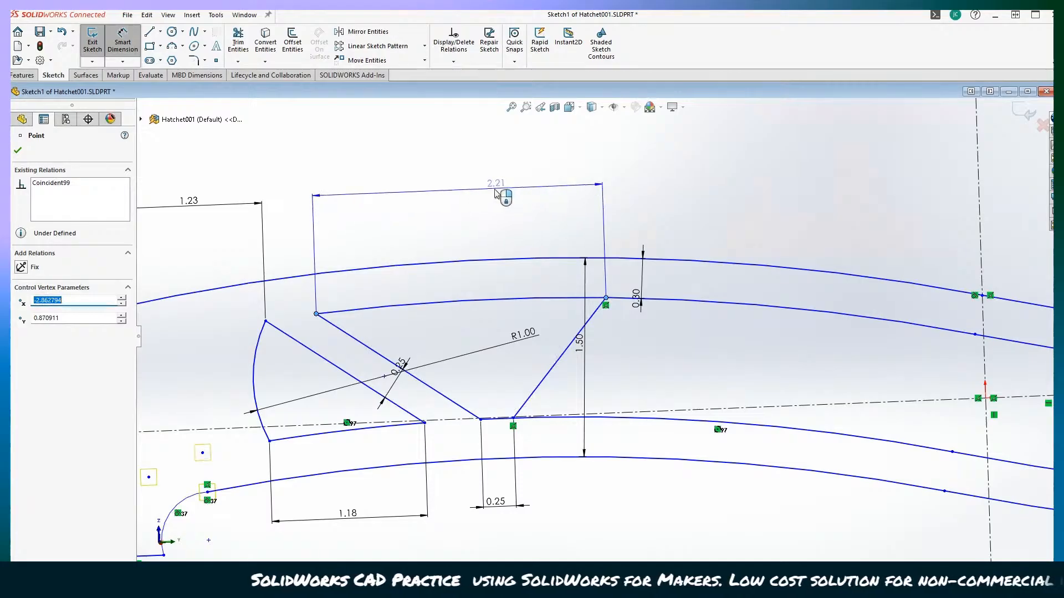
{"action": "left_click", "coordinate": [474, 184]}
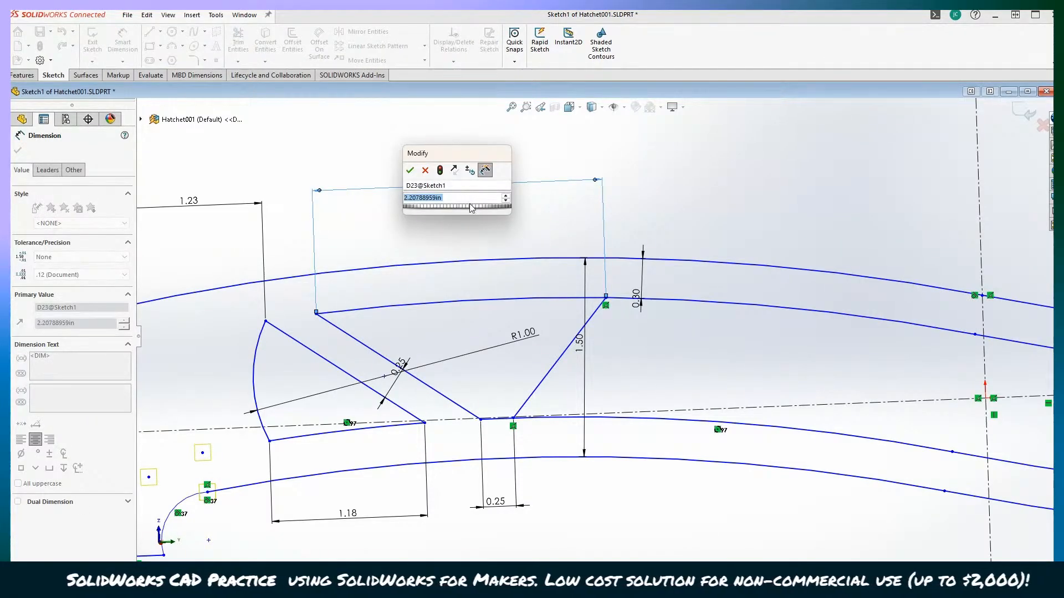
{"action": "type", "text": "2.5"}
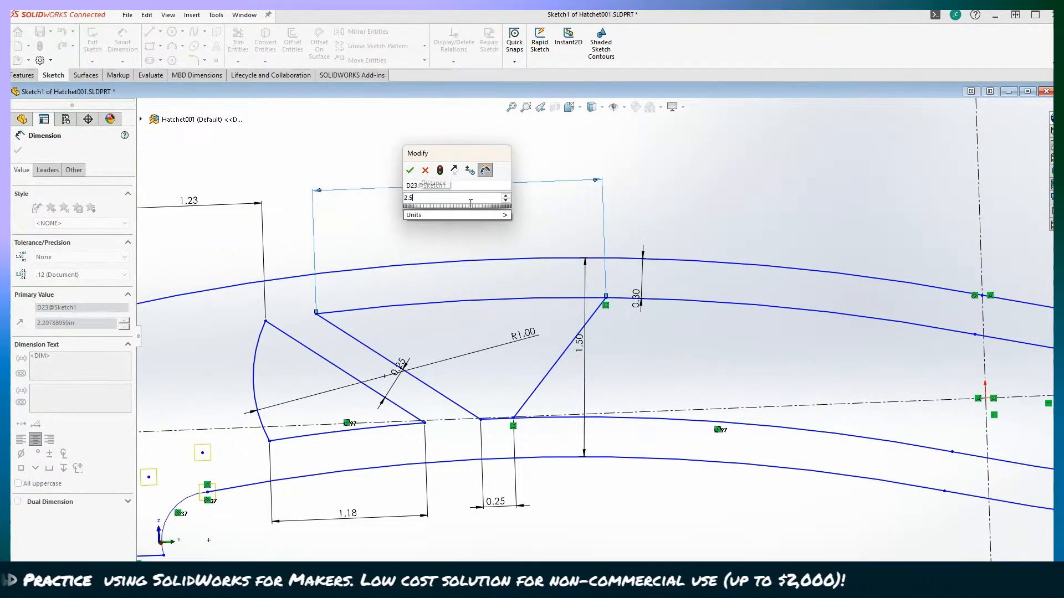
{"action": "key", "text": "Return"}
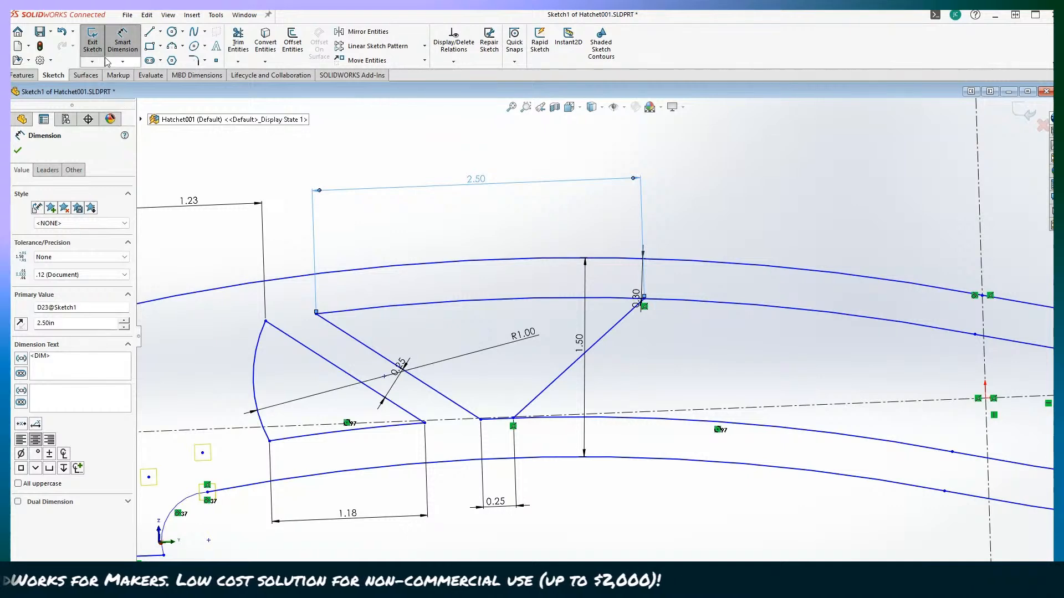
Step: Offset the opposing diagonal 0.25 in toward the hatchet head
{"action": "scroll", "coordinate": [380, 216], "scroll_direction": "up", "scroll_amount": 3}
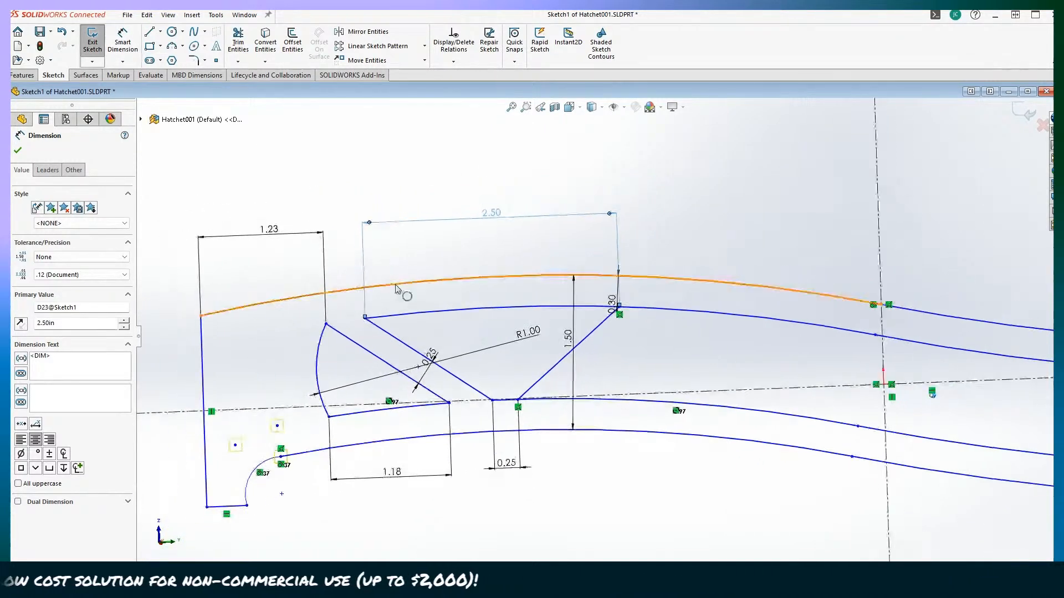
{"action": "left_click", "coordinate": [296, 45]}
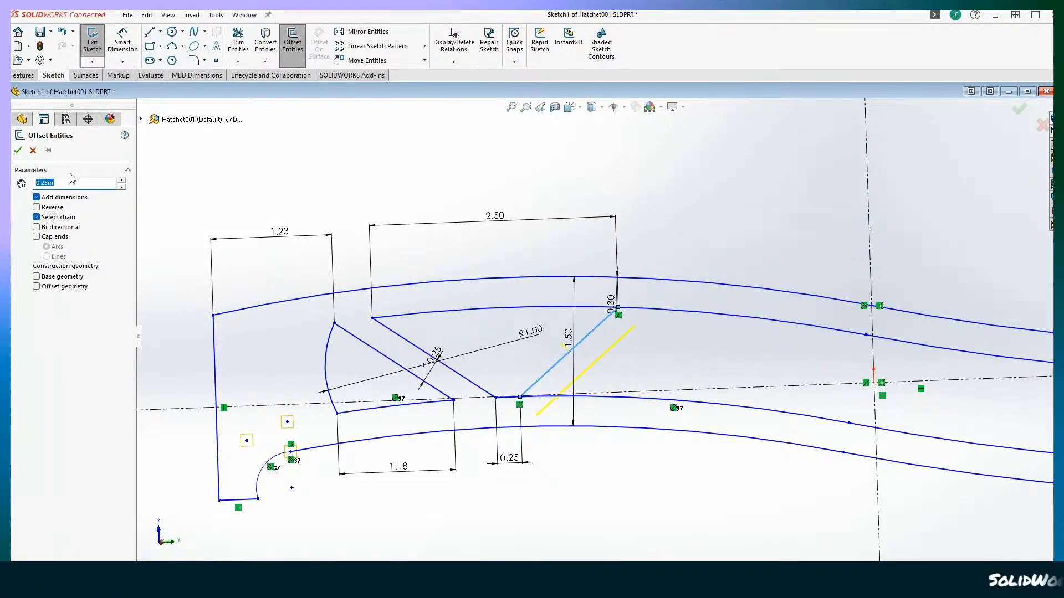
{"action": "left_click", "coordinate": [19, 151]}
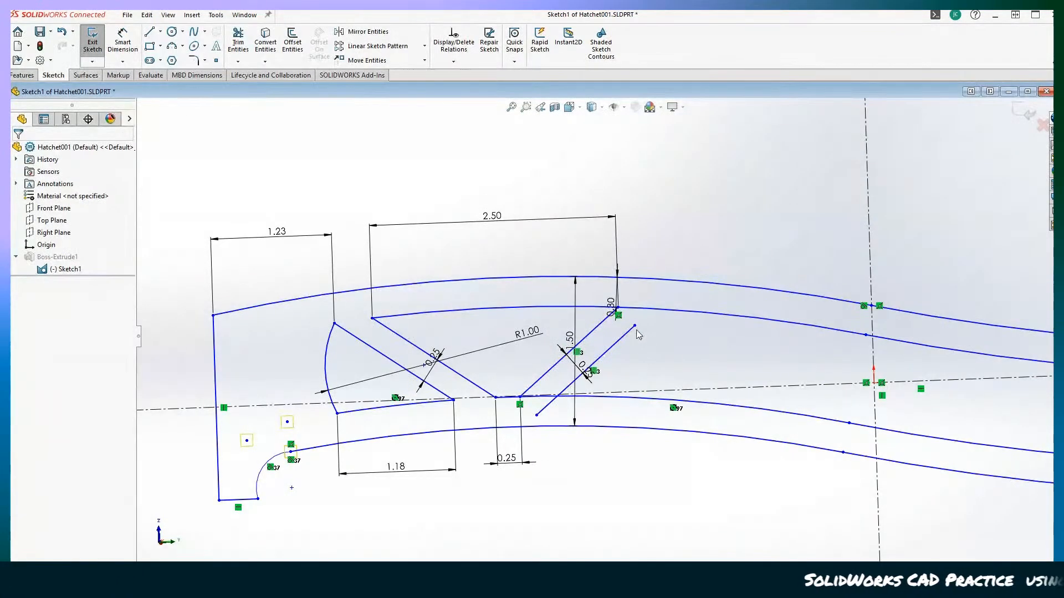
Step: Try to extend the new offset diagonal's upper endpoint toward the upper inner curve, and undo the move
{"action": "left_click_drag", "start_coordinate": [635, 327], "coordinate": [653, 315]}
{"action": "key", "text": "ctrl+z"}
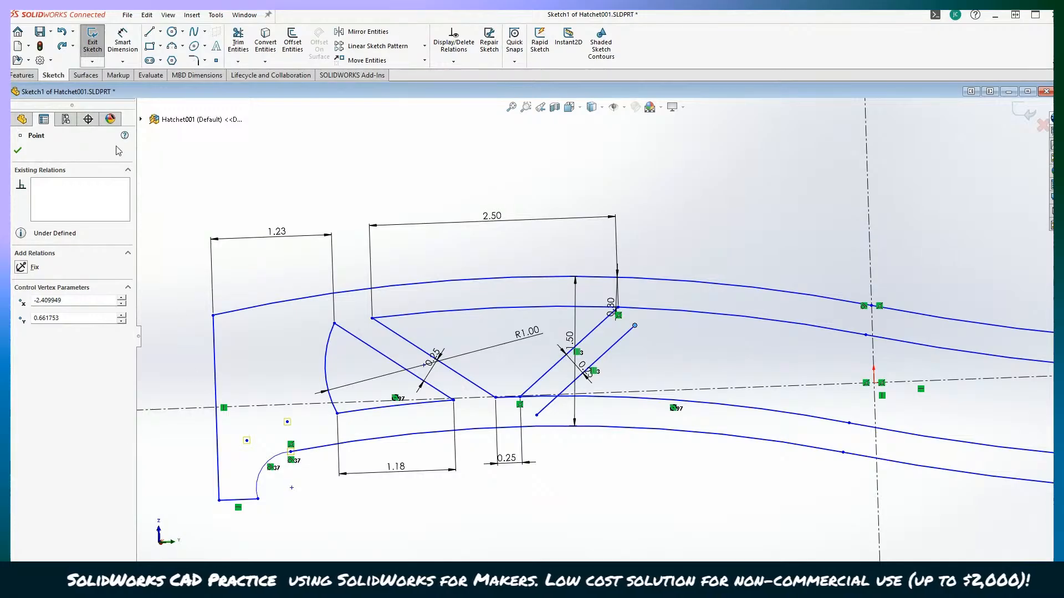
Step: Dimension the horizontal distance from the handle's butt-end line to the lower corner of the inner arc, keeping the current value
{"action": "left_click", "coordinate": [122, 41]}
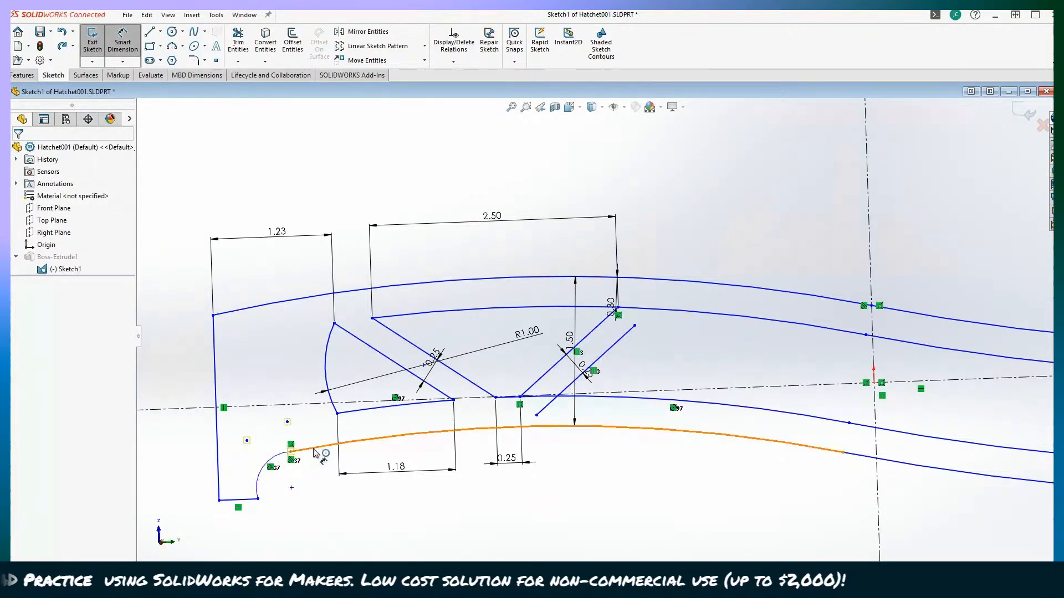
{"action": "left_click", "coordinate": [337, 414]}
{"action": "left_click", "coordinate": [217, 464]}
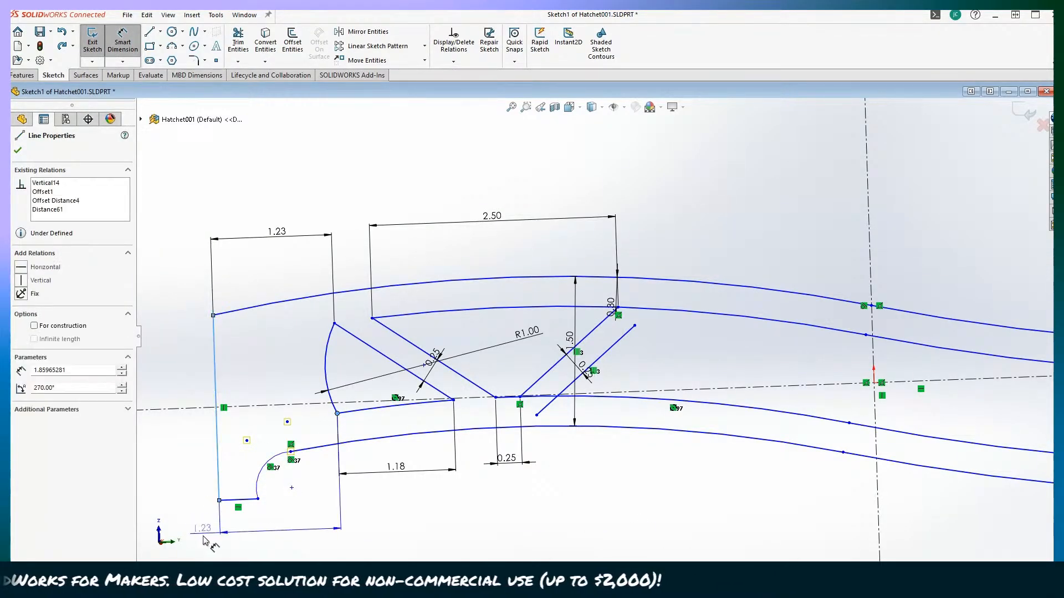
{"action": "left_click", "coordinate": [275, 538]}
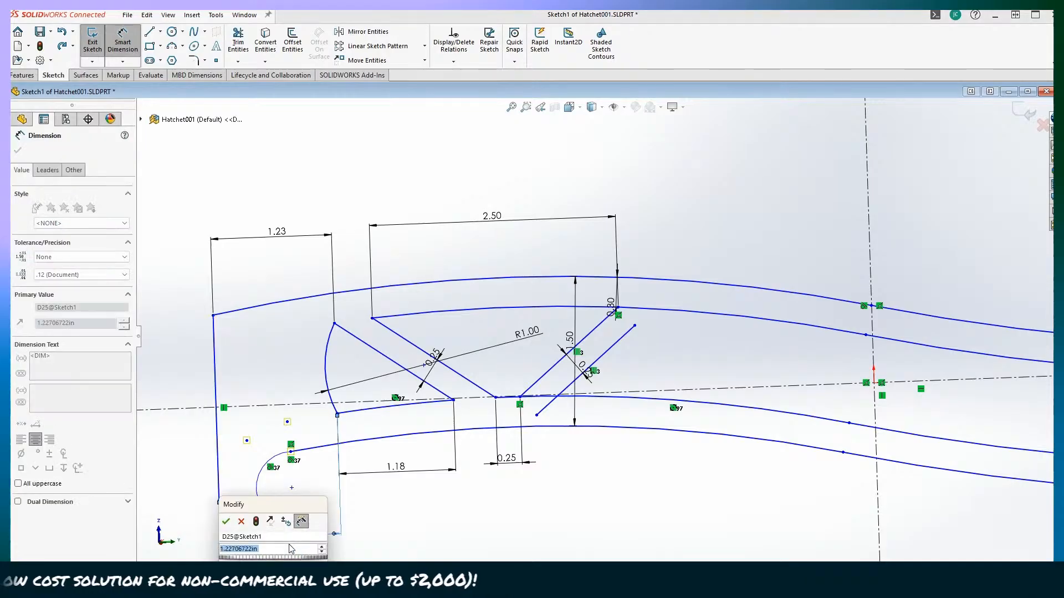
{"action": "left_click", "coordinate": [239, 521]}
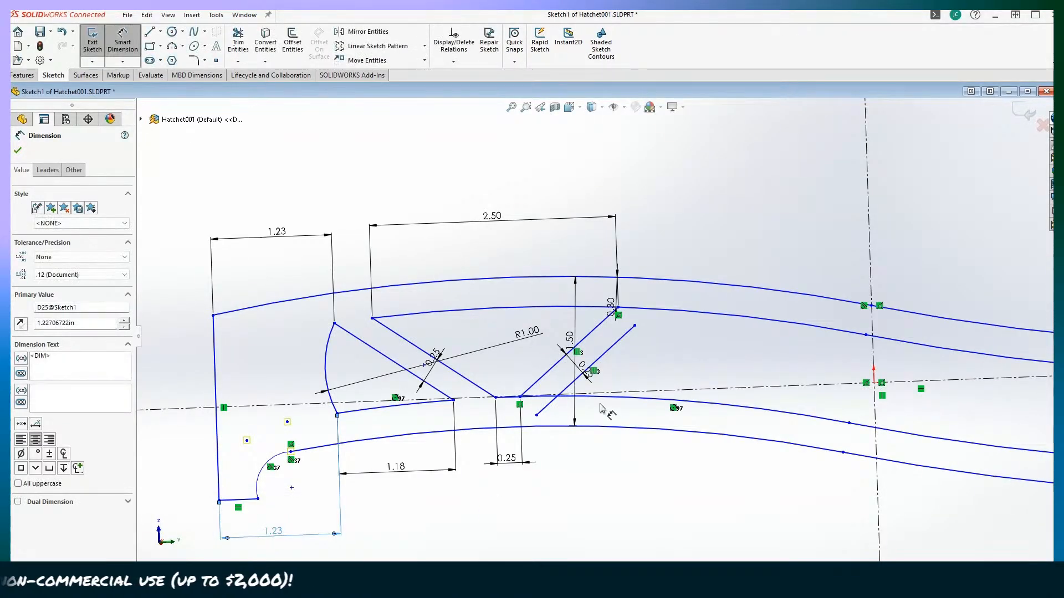
Step: Try moving the new offset diagonal's upper endpoint headward to test the constraints, and undo the move
{"action": "left_click", "coordinate": [635, 325]}
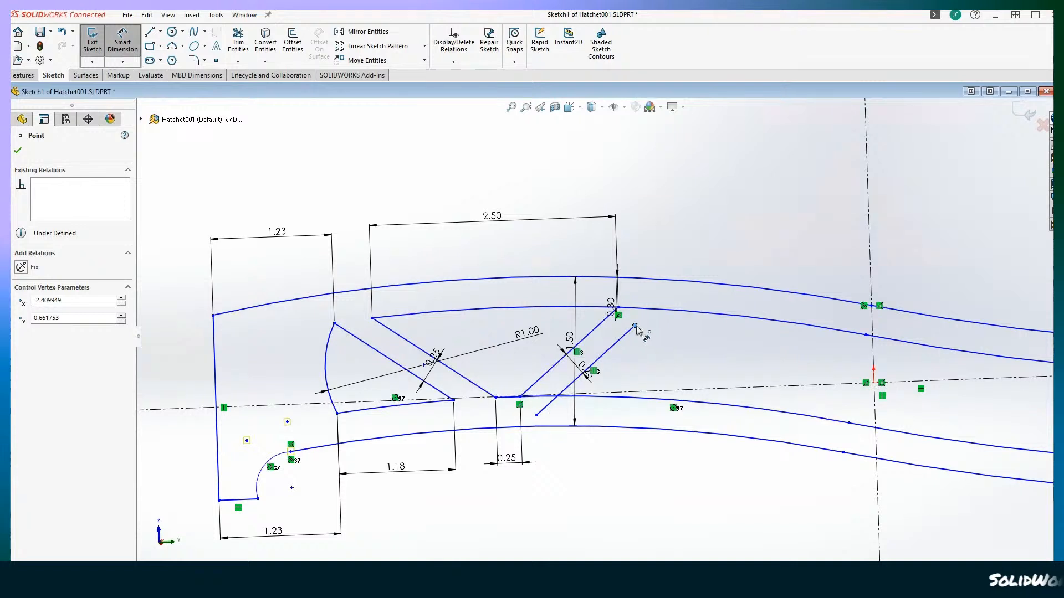
{"action": "left_click", "coordinate": [18, 152]}
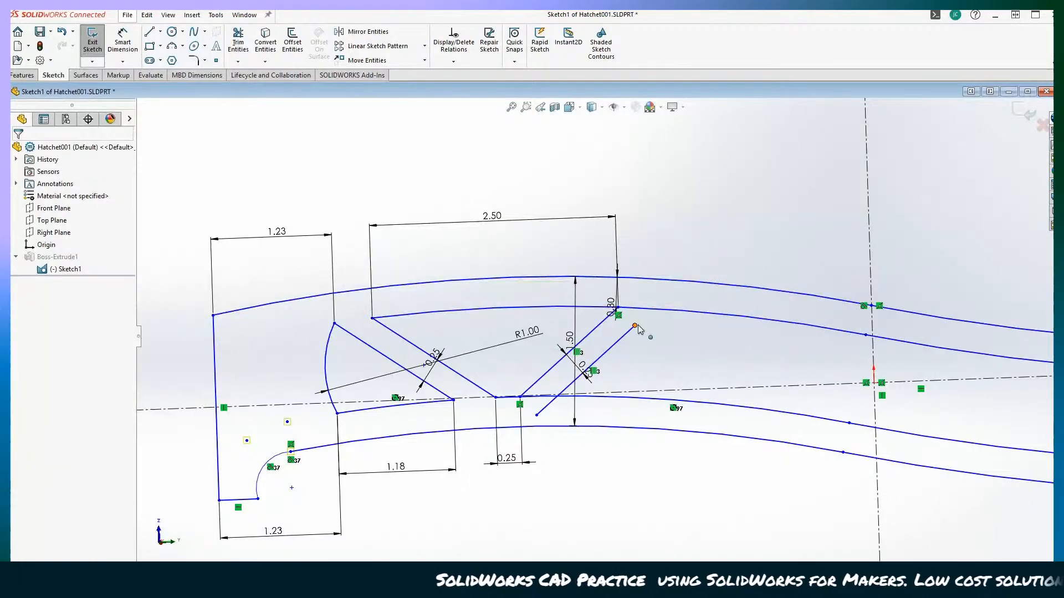
{"action": "left_click_drag", "start_coordinate": [634, 327], "coordinate": [657, 339]}
{"action": "key", "text": "ctrl+z"}
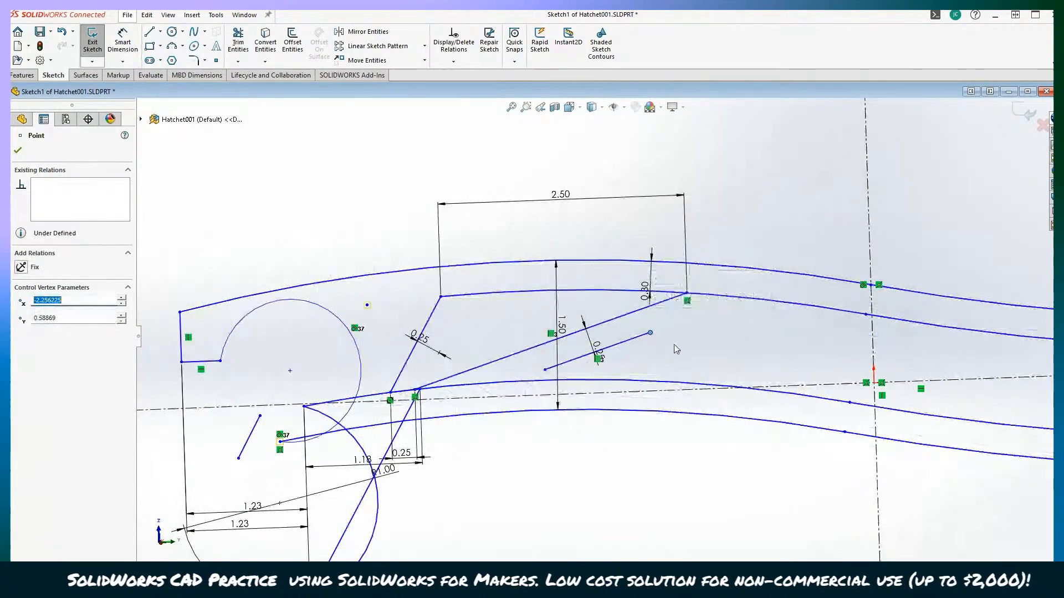
Step: Dimension the vertical distance from the inner arc's upper corner to the horizontal centerline, keeping the current value
{"action": "scroll", "coordinate": [609, 488], "scroll_direction": "up", "scroll_amount": 5}
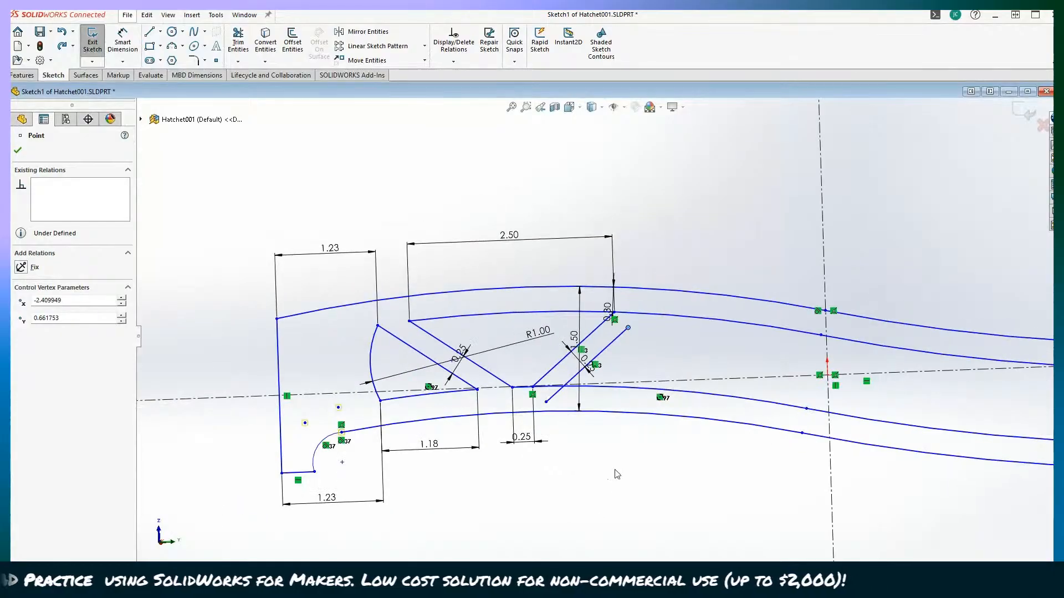
{"action": "scroll", "coordinate": [605, 488], "scroll_direction": "up", "scroll_amount": 3}
{"action": "scroll", "coordinate": [506, 487], "scroll_direction": "down", "scroll_amount": 4}
{"action": "mouse_move", "coordinate": [506, 487]}
{"action": "middle_mouse_down"}
{"action": "mouse_move", "coordinate": [482, 467]}
{"action": "mouse_move", "coordinate": [421, 467]}
{"action": "middle_mouse_up"}
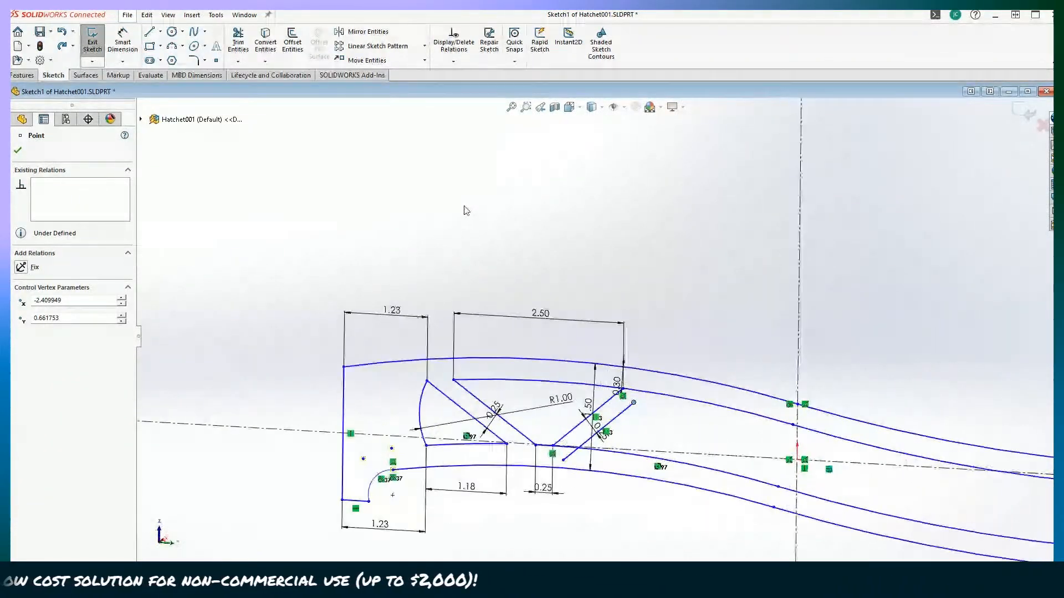
{"action": "left_click", "coordinate": [116, 36]}
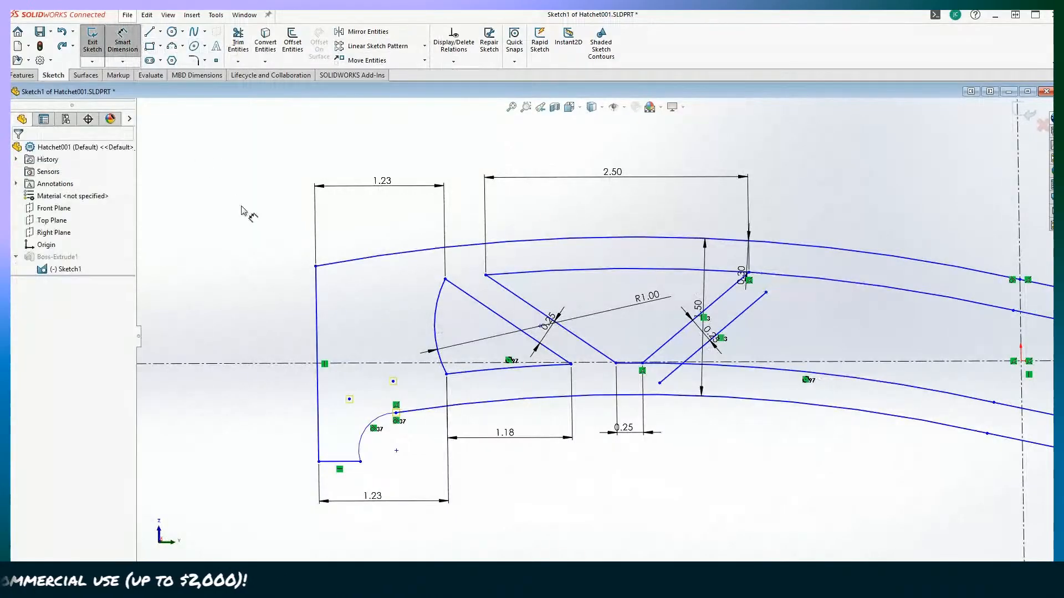
{"action": "left_click", "coordinate": [446, 279]}
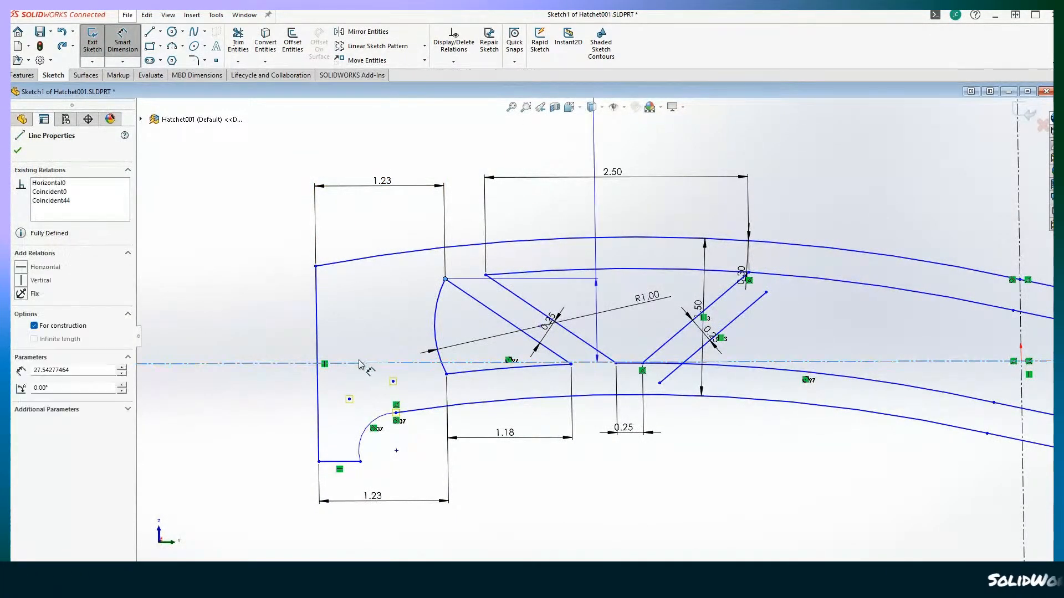
{"action": "left_click", "coordinate": [238, 324]}
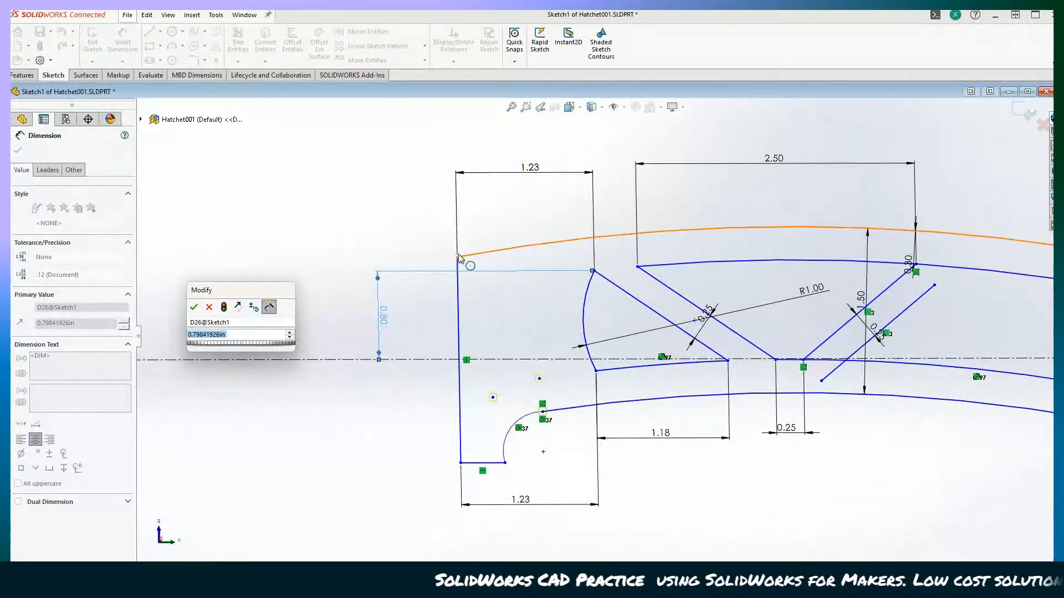
{"action": "left_click", "coordinate": [194, 307]}
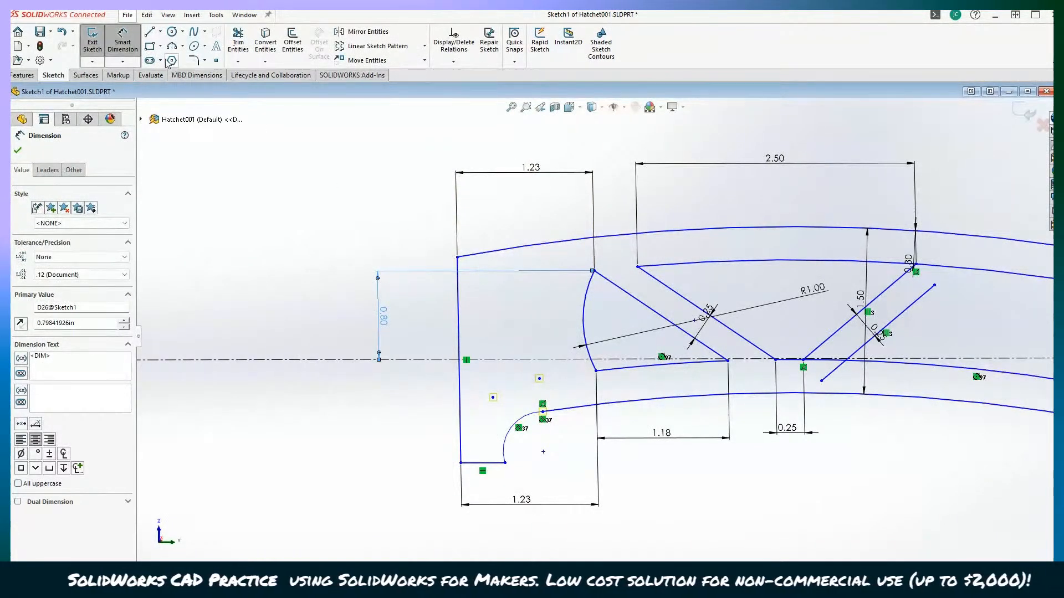
Step: Dimension the vertical distance from the handle's upper butt-end corner to the horizontal centerline, keeping the current value
{"action": "left_click", "coordinate": [455, 259]}
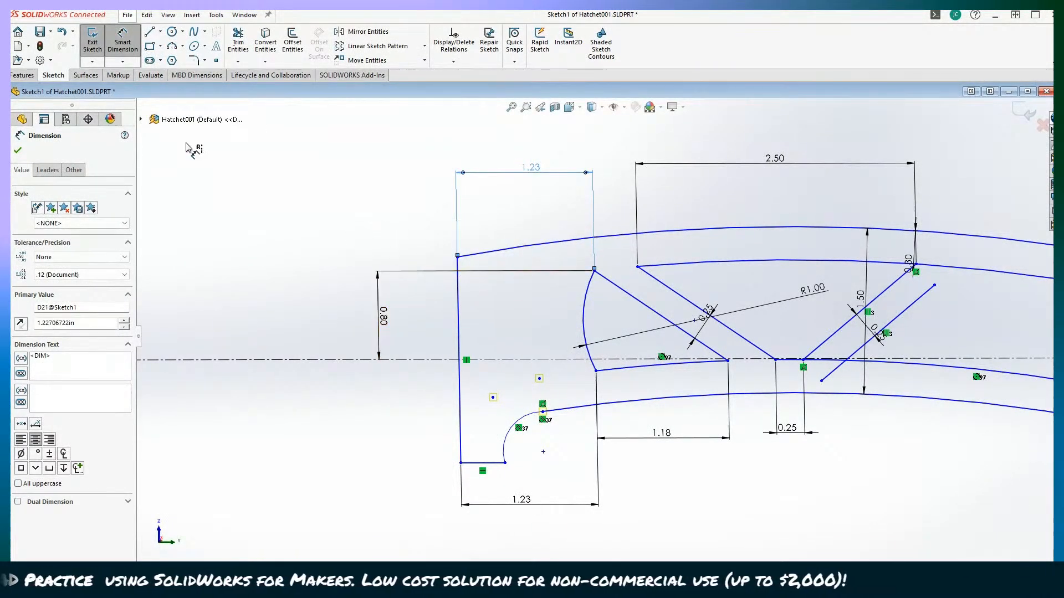
{"action": "left_click", "coordinate": [98, 34]}
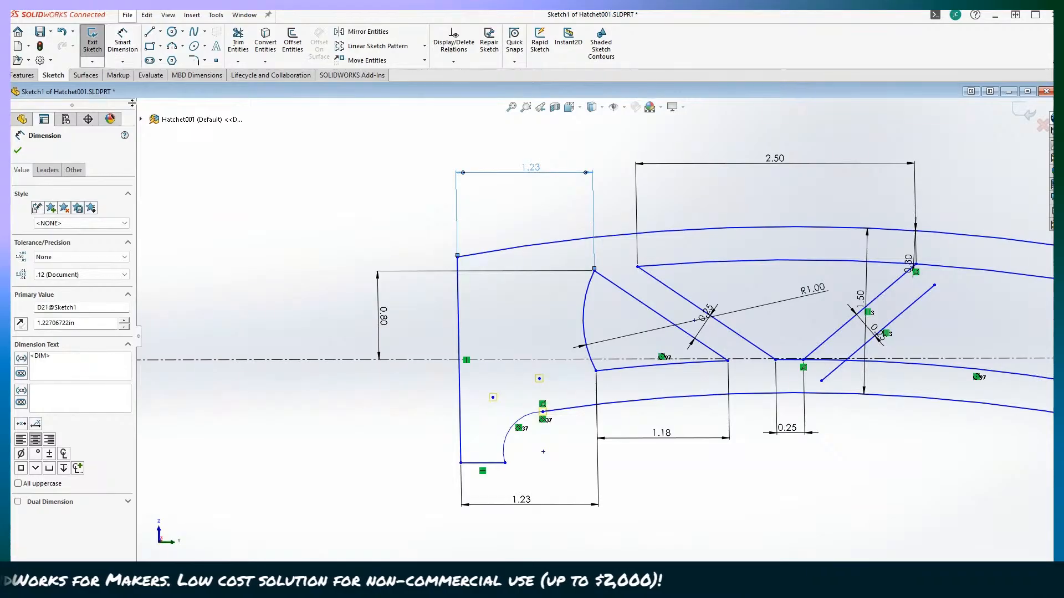
{"action": "left_click", "coordinate": [123, 51]}
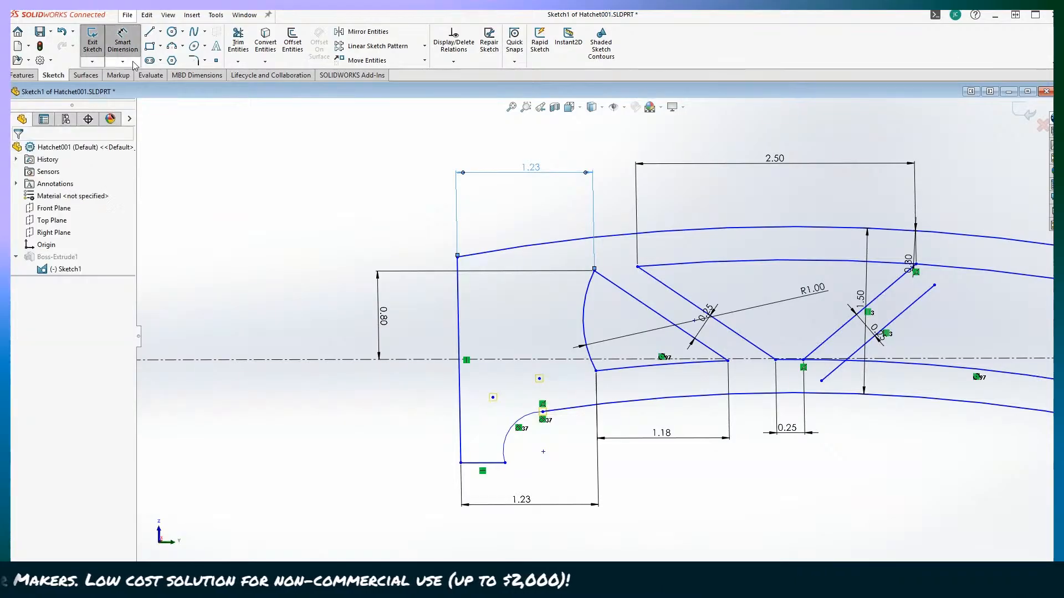
{"action": "left_click", "coordinate": [458, 258]}
{"action": "left_click", "coordinate": [420, 360]}
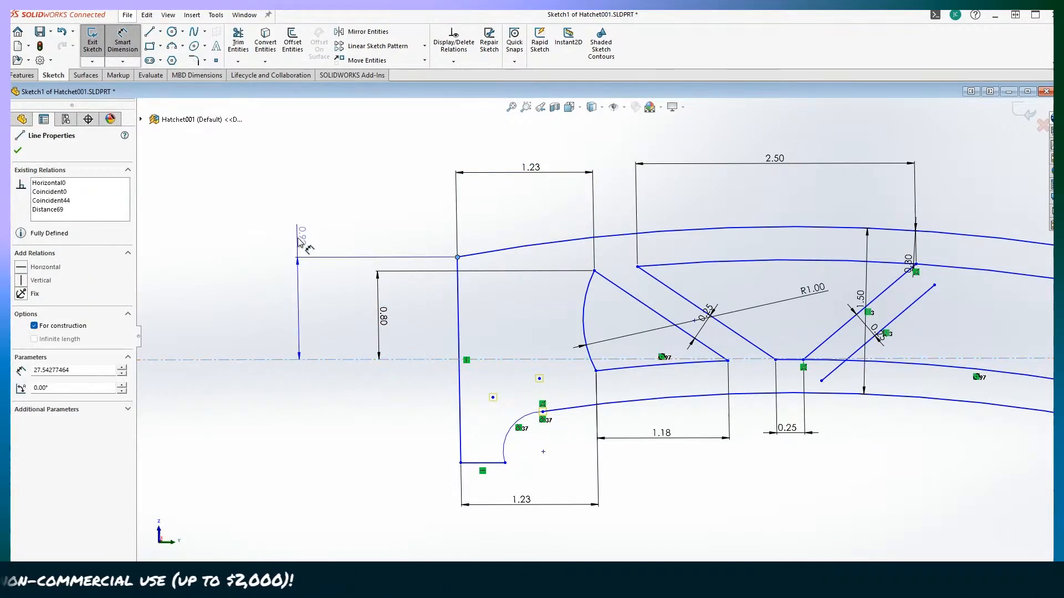
{"action": "left_click", "coordinate": [337, 312]}
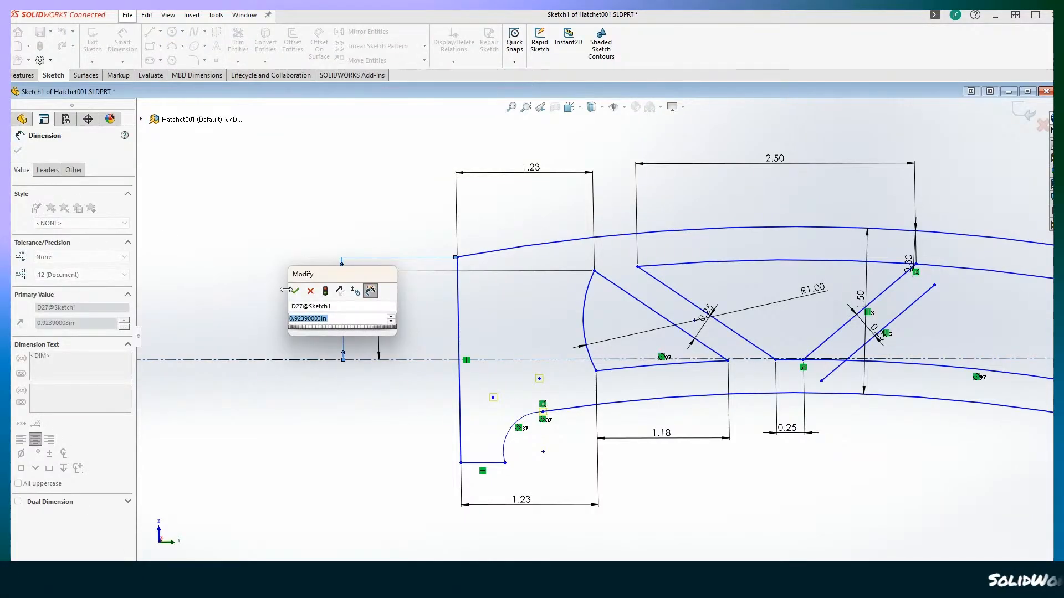
{"action": "left_click", "coordinate": [295, 292]}
Step: Examine the whole hatchet sketch from the butt end to the blade for geometry that still lacks dimensions
{"action": "scroll", "coordinate": [368, 468], "scroll_direction": "up", "scroll_amount": 3}
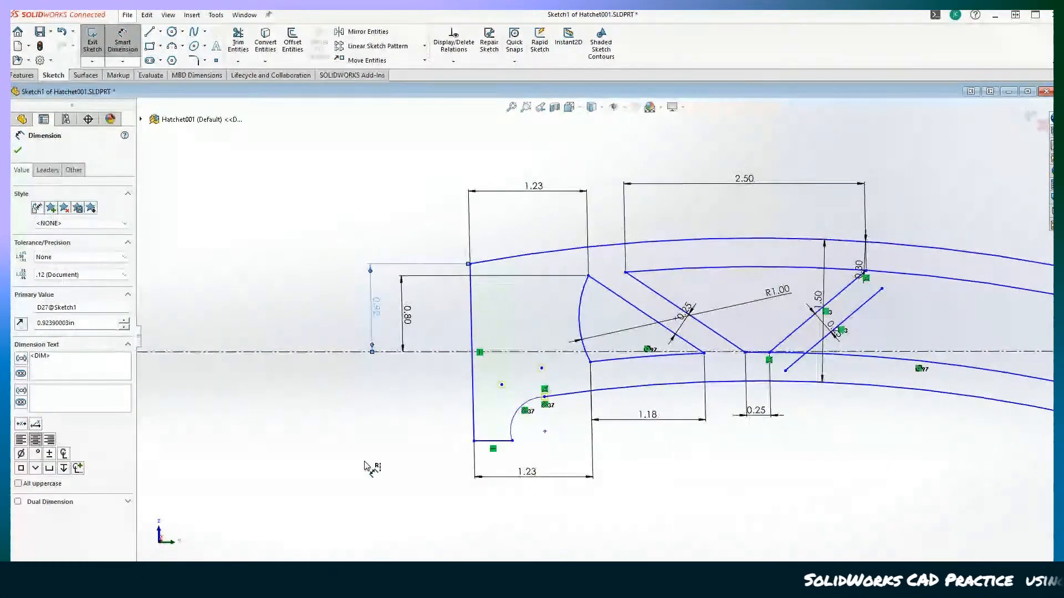
{"action": "scroll", "coordinate": [559, 493], "scroll_direction": "up", "scroll_amount": 2}
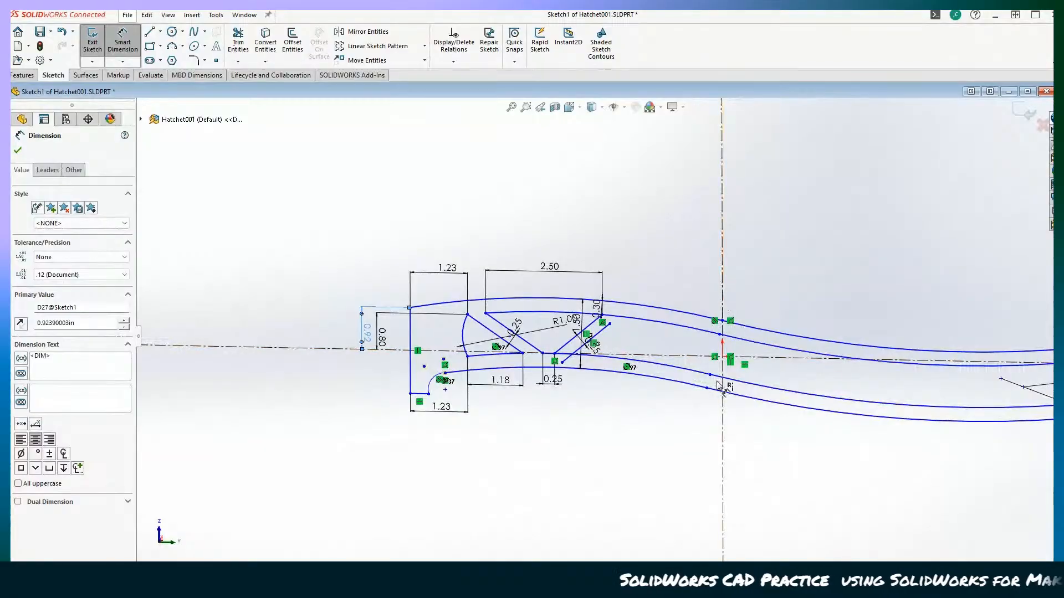
{"action": "scroll", "coordinate": [719, 385], "scroll_direction": "down", "scroll_amount": 1}
{"action": "scroll", "coordinate": [648, 468], "scroll_direction": "up", "scroll_amount": 4}
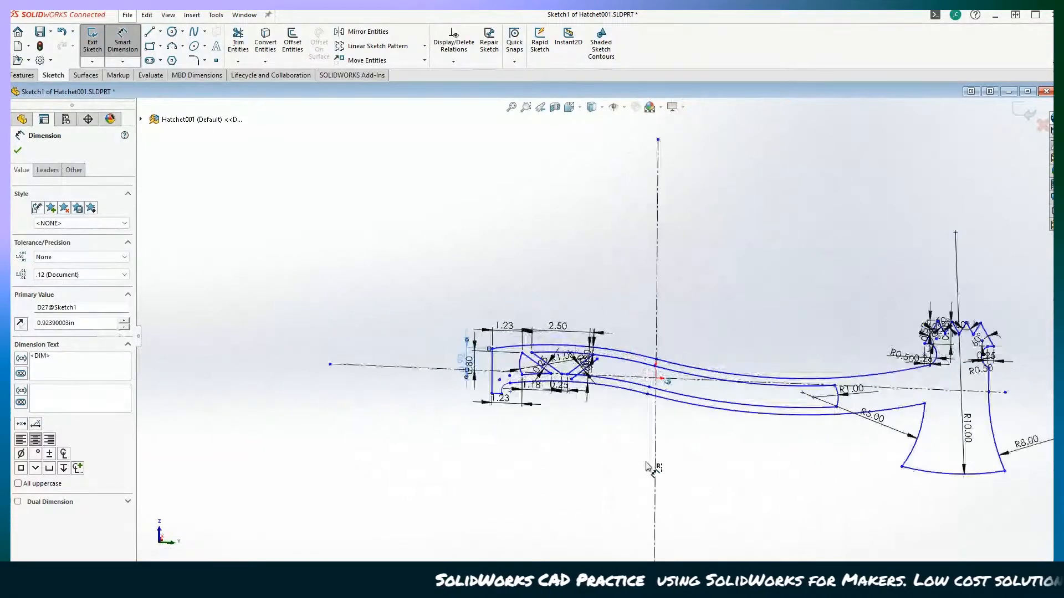
{"action": "scroll", "coordinate": [604, 456], "scroll_direction": "down", "scroll_amount": 6}
{"action": "scroll", "coordinate": [744, 448], "scroll_direction": "up", "scroll_amount": 7}
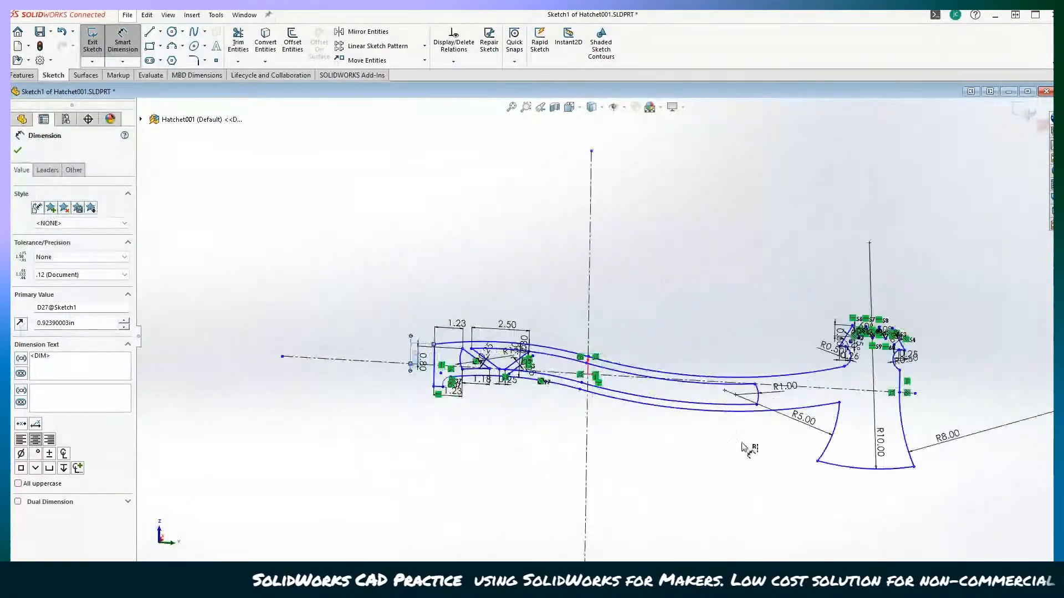
{"action": "scroll", "coordinate": [654, 388], "scroll_direction": "down", "scroll_amount": 4}
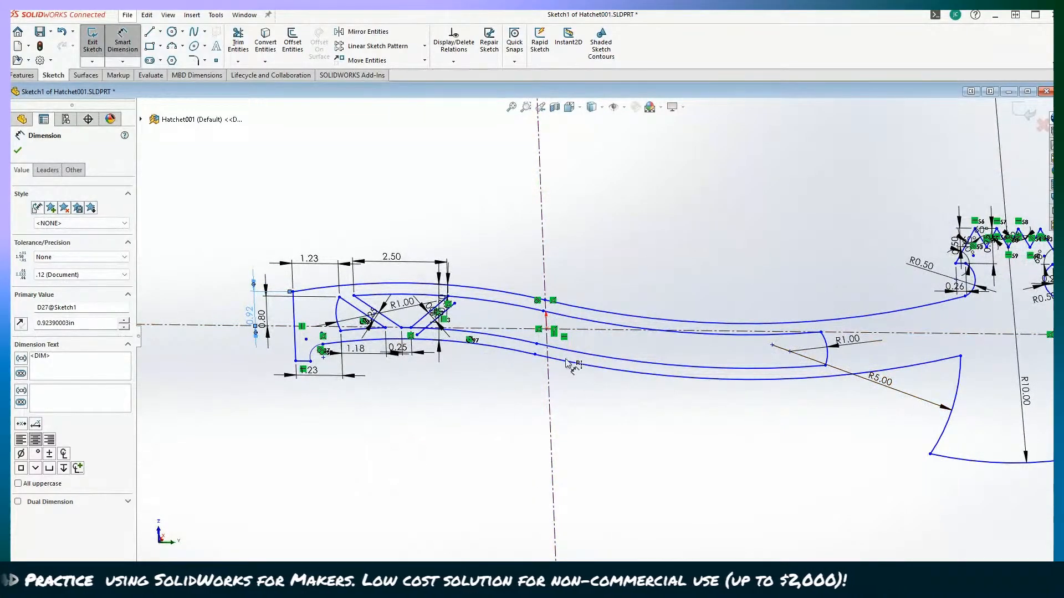
{"action": "scroll", "coordinate": [610, 335], "scroll_direction": "up", "scroll_amount": 2}
{"action": "middle_click_drag", "start_coordinate": [577, 401], "coordinate": [546, 336]}
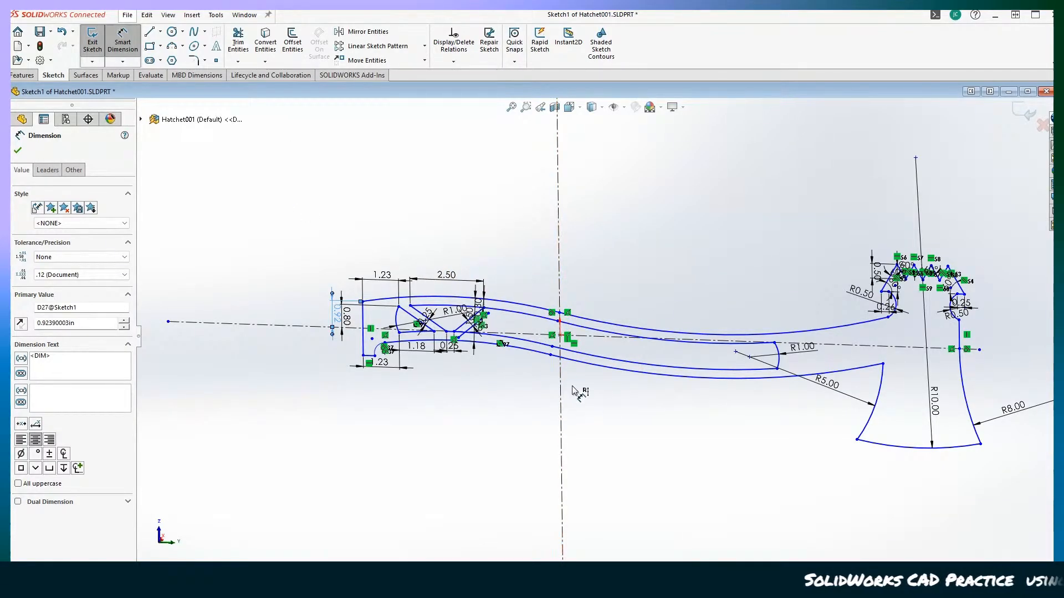
{"action": "scroll", "coordinate": [543, 327], "scroll_direction": "up", "scroll_amount": 6}
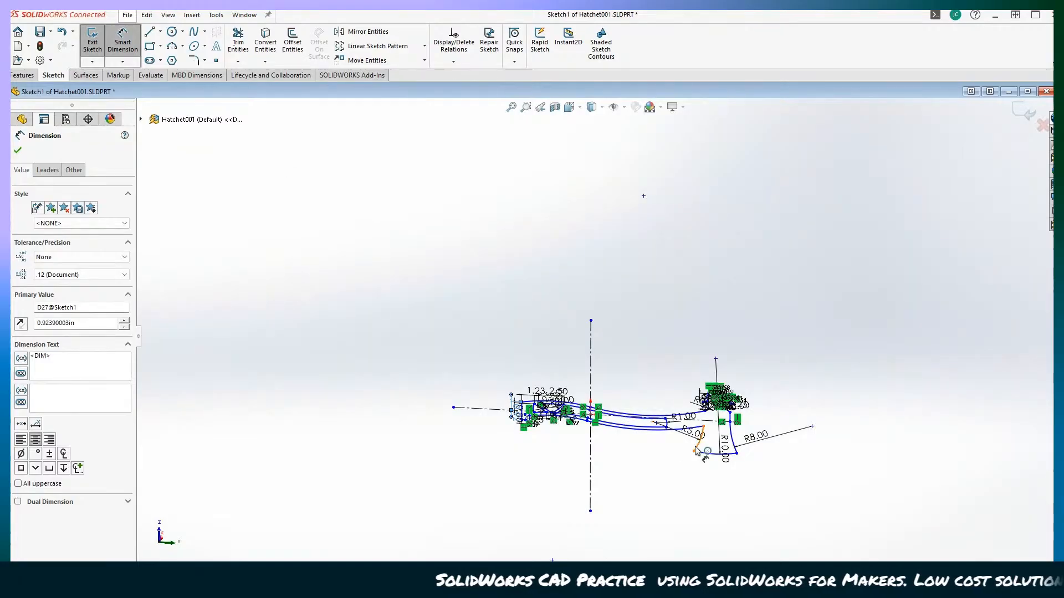
Step: Dimension the horizontal distance from the handle's butt-end line to the vertical centerline, keeping the current value
{"action": "scroll", "coordinate": [652, 441], "scroll_direction": "down", "scroll_amount": 8}
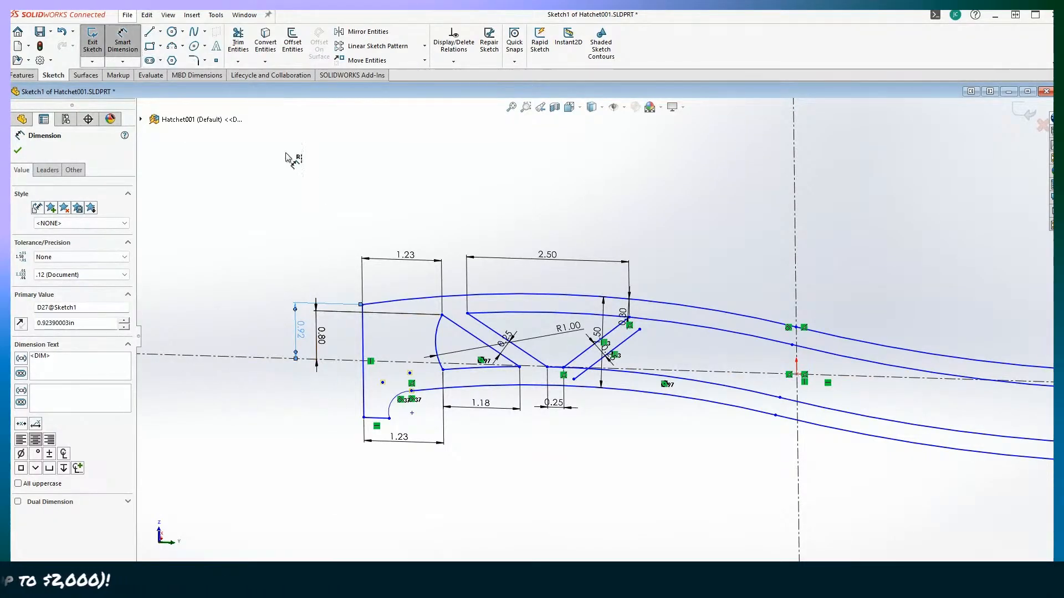
{"action": "left_click", "coordinate": [363, 344]}
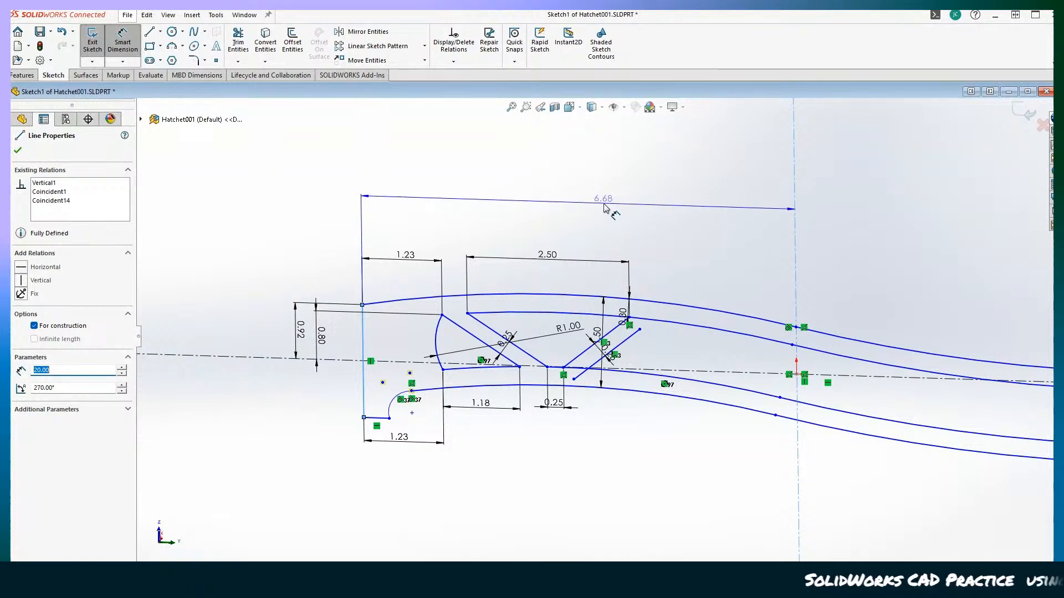
{"action": "left_click", "coordinate": [580, 223]}
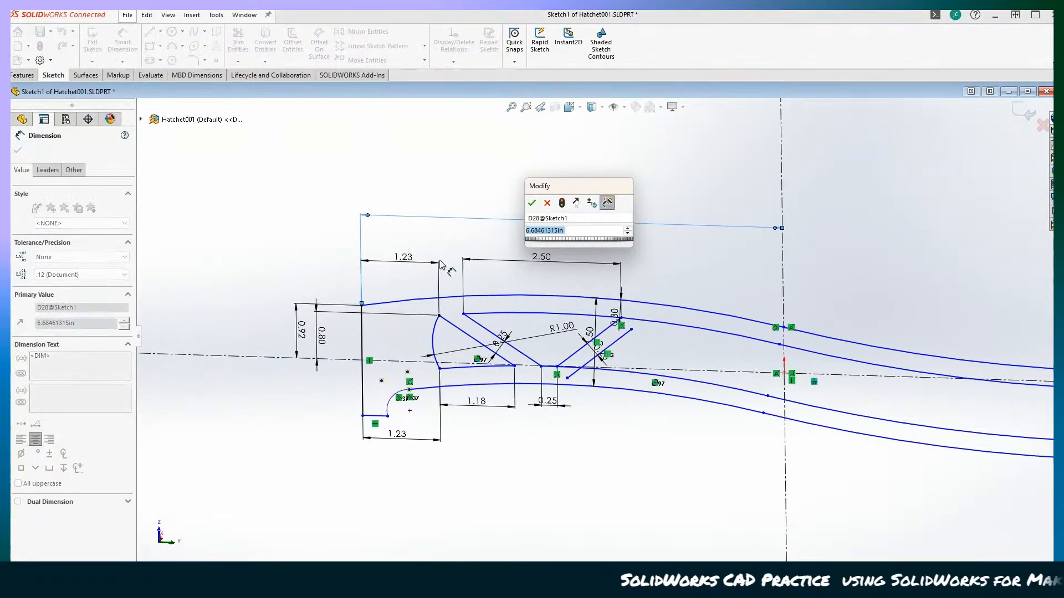
{"action": "left_click", "coordinate": [531, 203]}
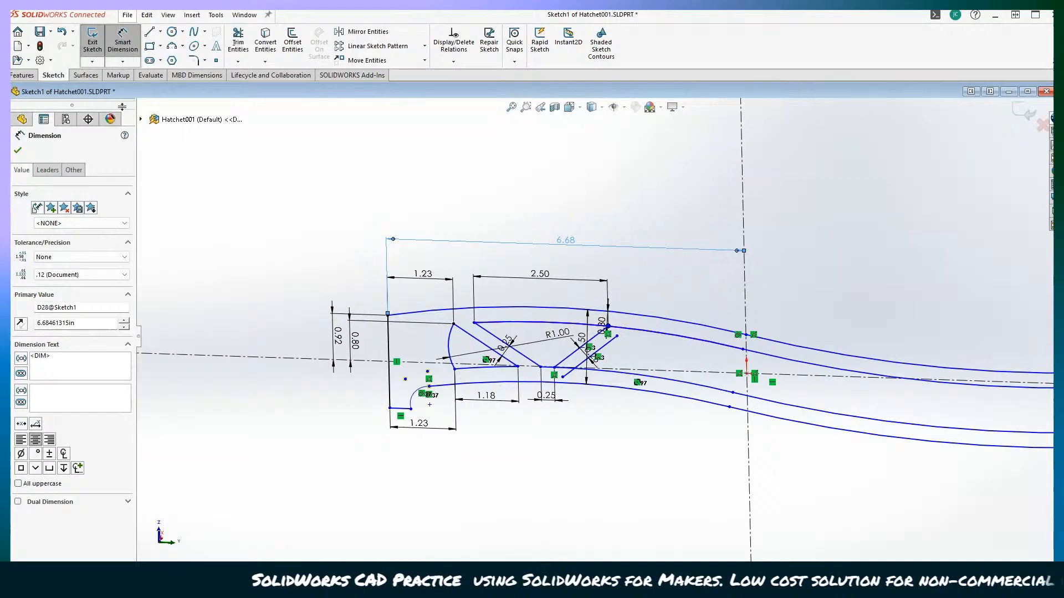
{"action": "key", "text": "Escape"}
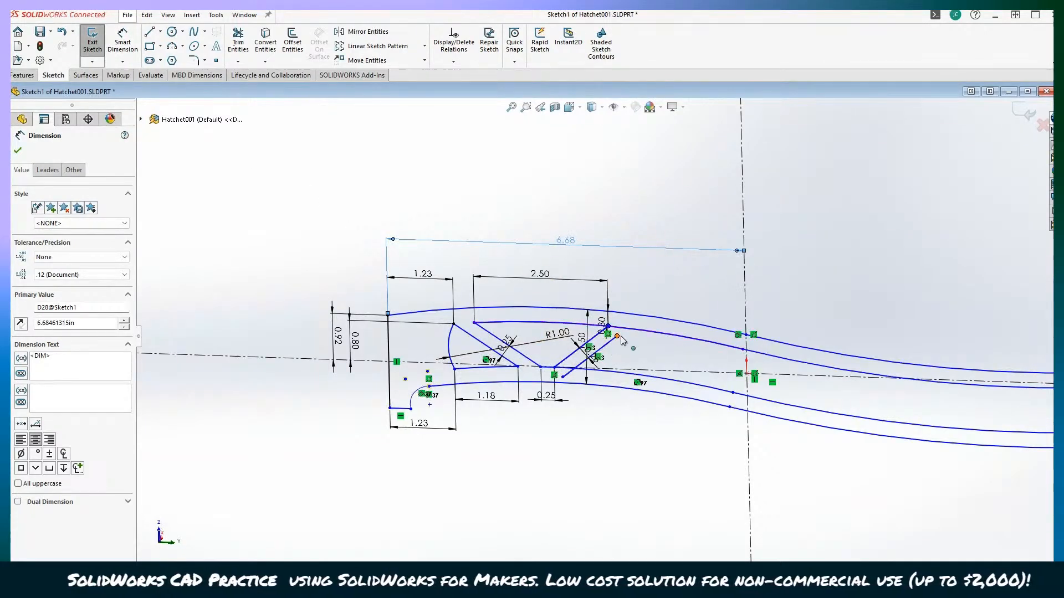
Step: Try attaching the offset diagonal's upper endpoint to the upper inner handle curve, and undo the move
{"action": "mouse_move", "coordinate": [620, 335]}
{"action": "left_mouse_down"}
{"action": "mouse_move", "coordinate": [634, 348]}
{"action": "mouse_move", "coordinate": [629, 336]}
{"action": "left_mouse_up"}
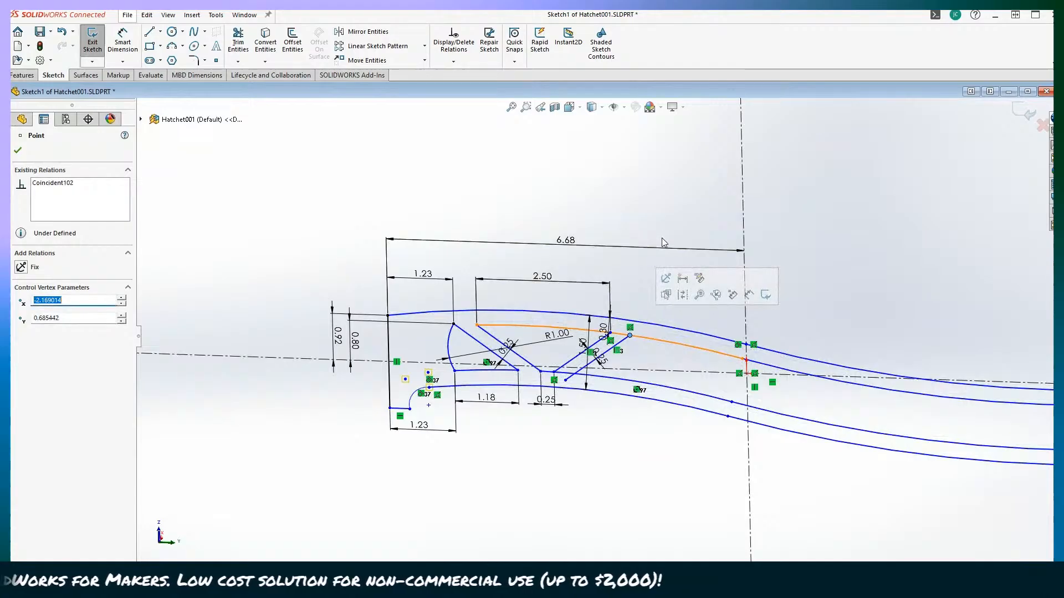
{"action": "key", "text": "ctrl+z"}
{"action": "scroll", "coordinate": [649, 246], "scroll_direction": "up", "scroll_amount": 6}
{"action": "scroll", "coordinate": [517, 209], "scroll_direction": "down", "scroll_amount": 2}
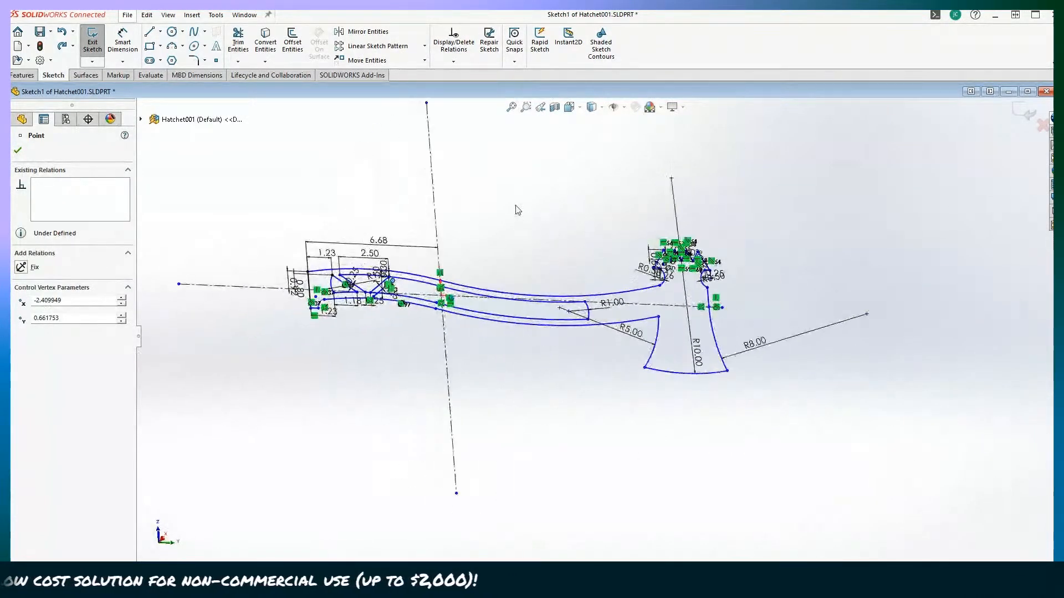
{"action": "key", "text": "Escape"}
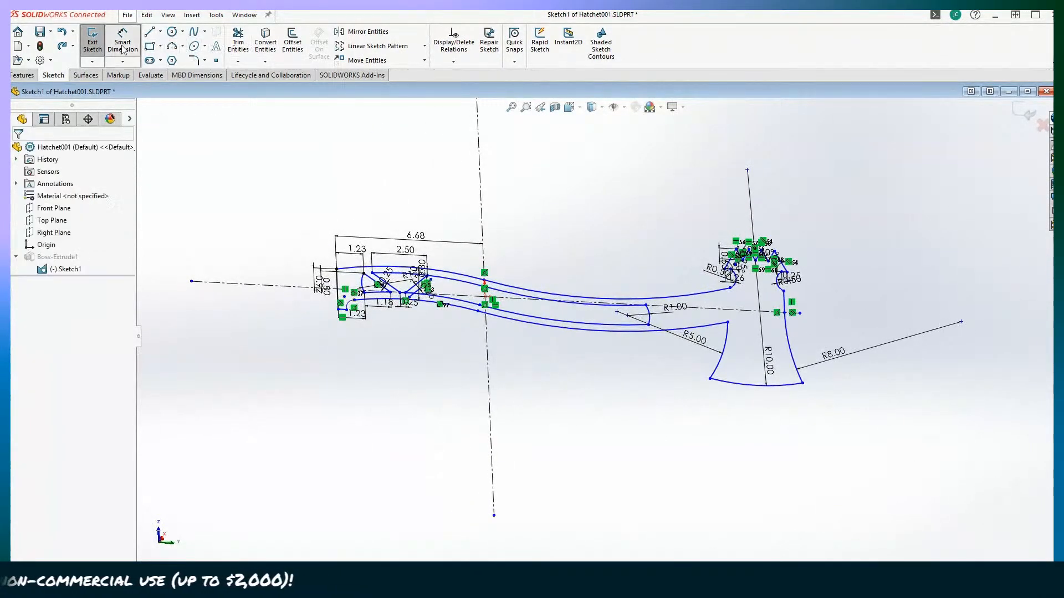
Step: Dimension the vertical distance from the blade's outer cutting-edge corner to the end of the horizontal centerline, keeping the current value
{"action": "scroll", "coordinate": [749, 421], "scroll_direction": "down", "scroll_amount": 4}
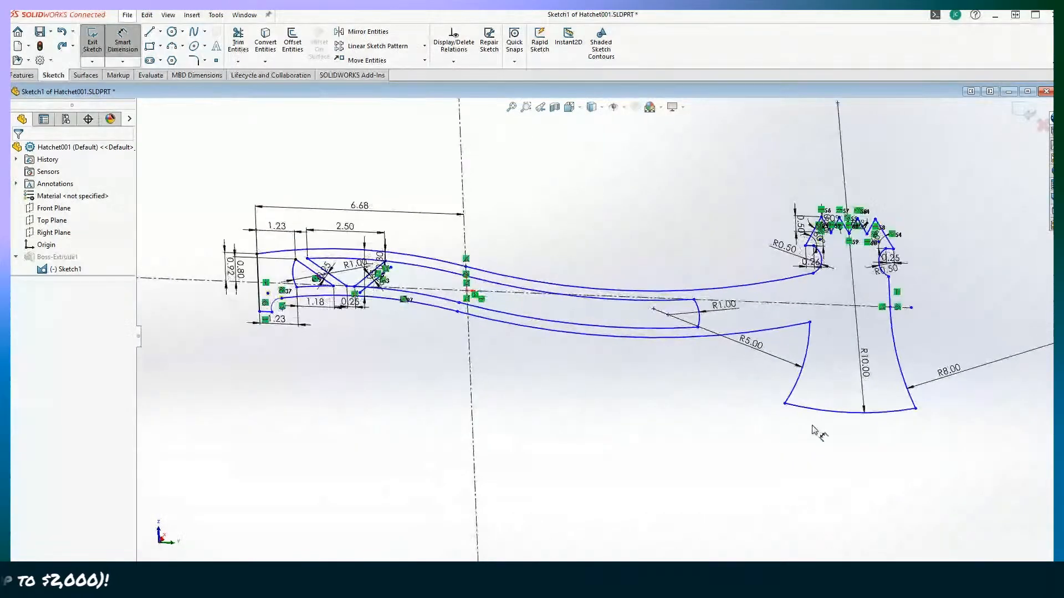
{"action": "left_click", "coordinate": [931, 451]}
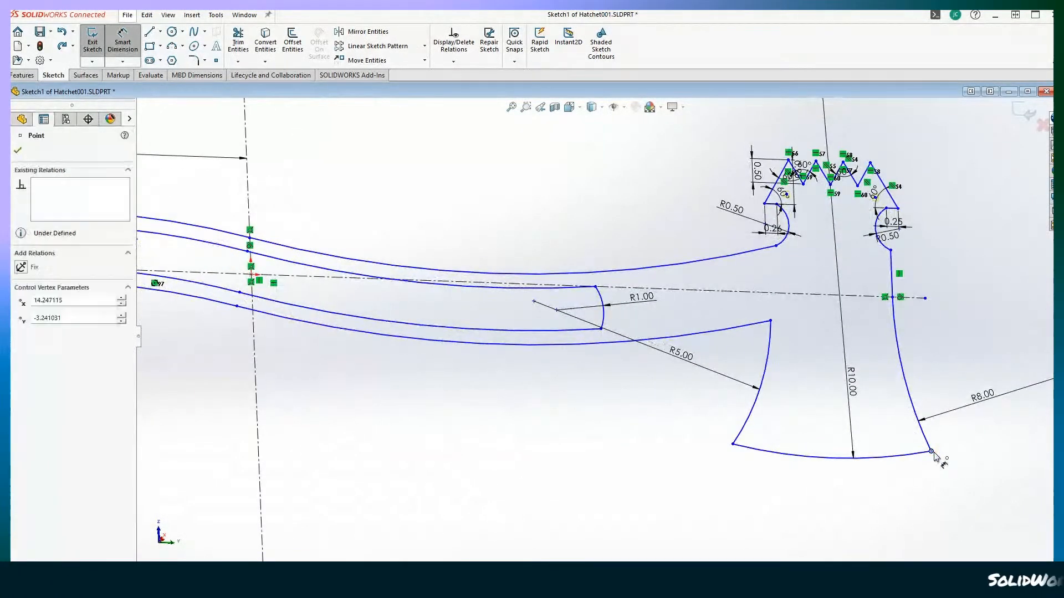
{"action": "scroll", "coordinate": [930, 303], "scroll_direction": "up", "scroll_amount": 2}
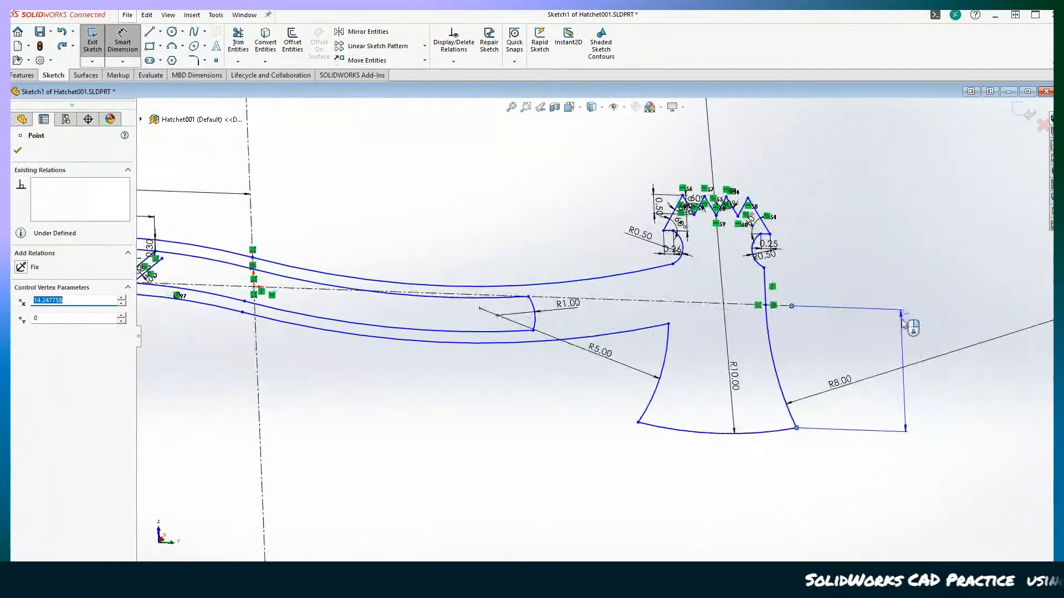
{"action": "left_click", "coordinate": [847, 348]}
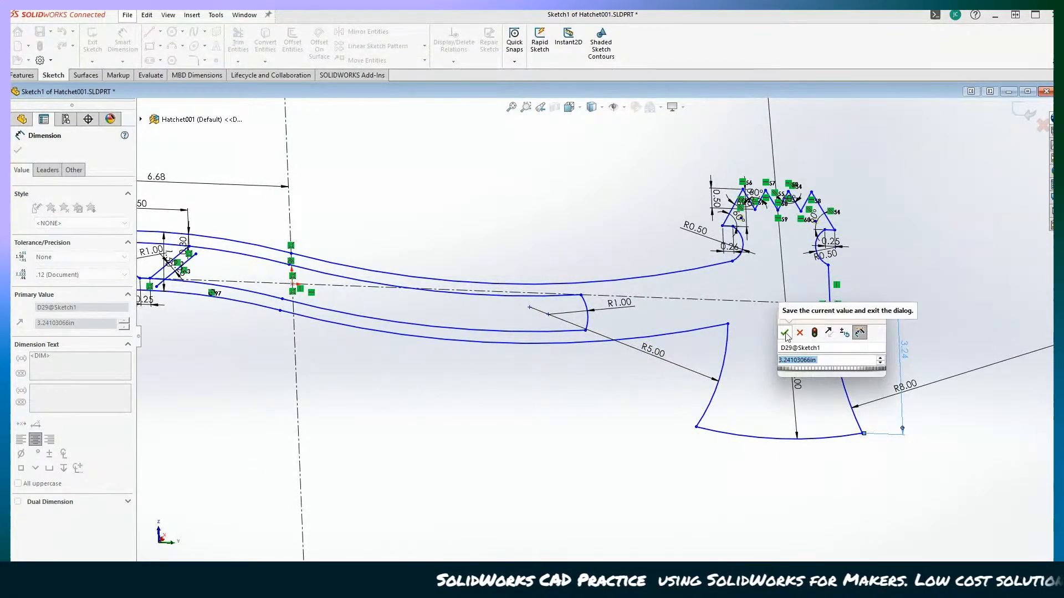
{"action": "left_click", "coordinate": [785, 333]}
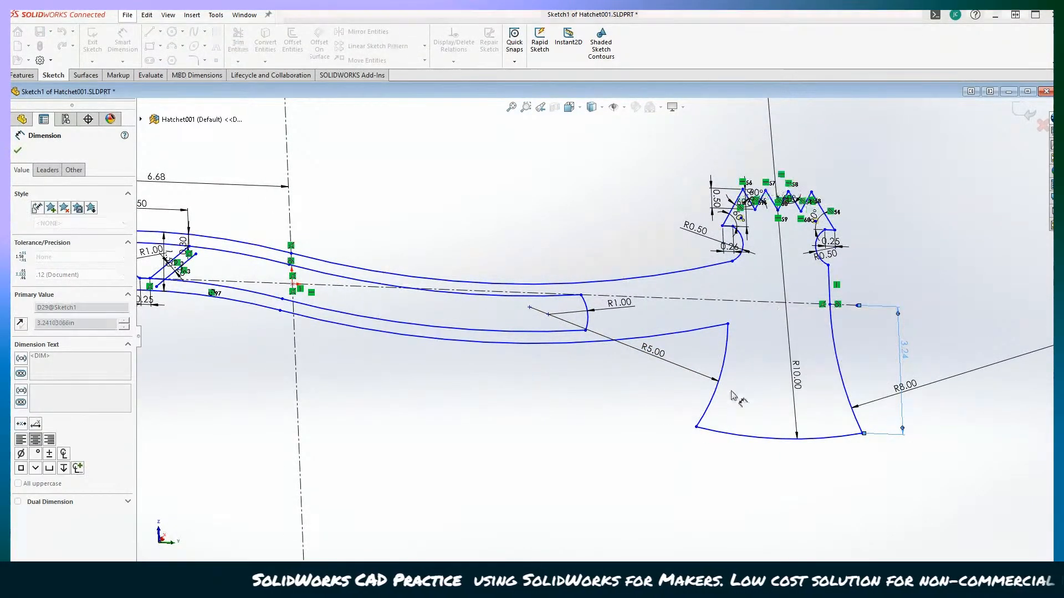
{"action": "key", "text": "Escape"}
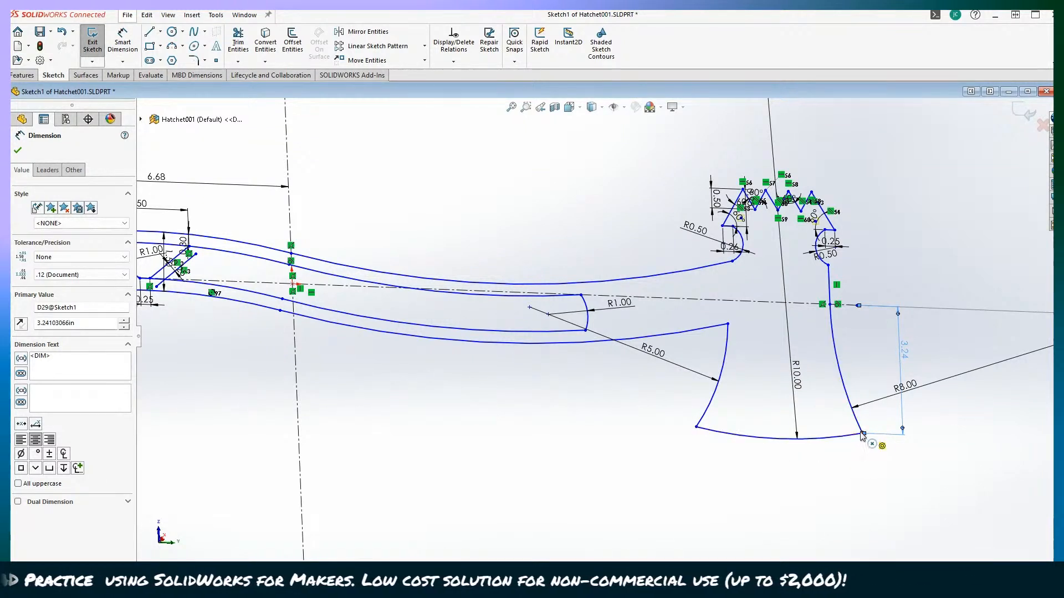
Step: Dimension the horizontal distance from the blade's outer cutting-edge corner to the vertical centerline, keeping the current value
{"action": "left_click", "coordinate": [863, 433]}
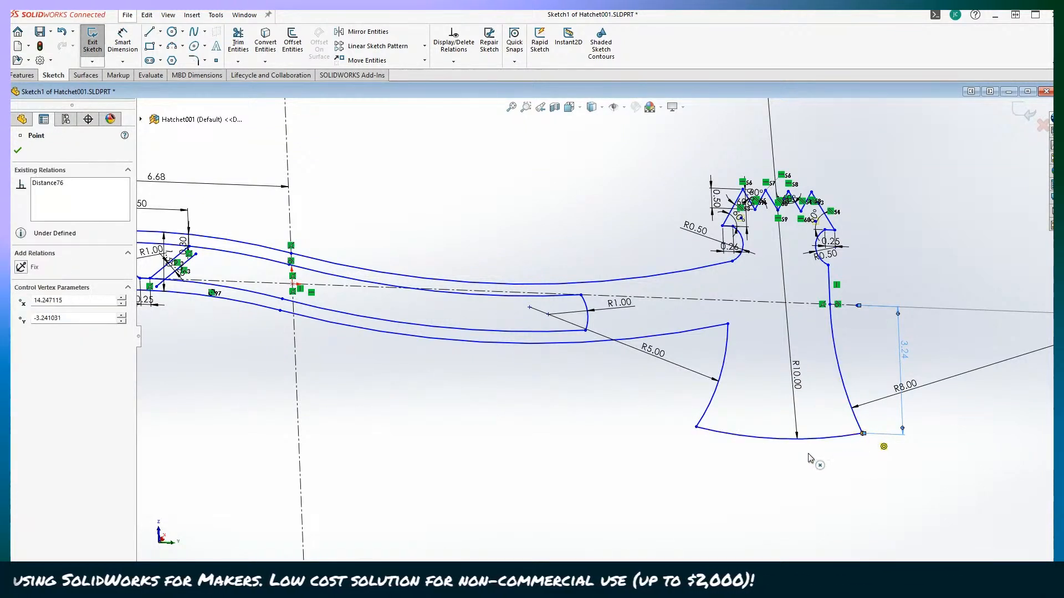
{"action": "left_click", "coordinate": [296, 393]}
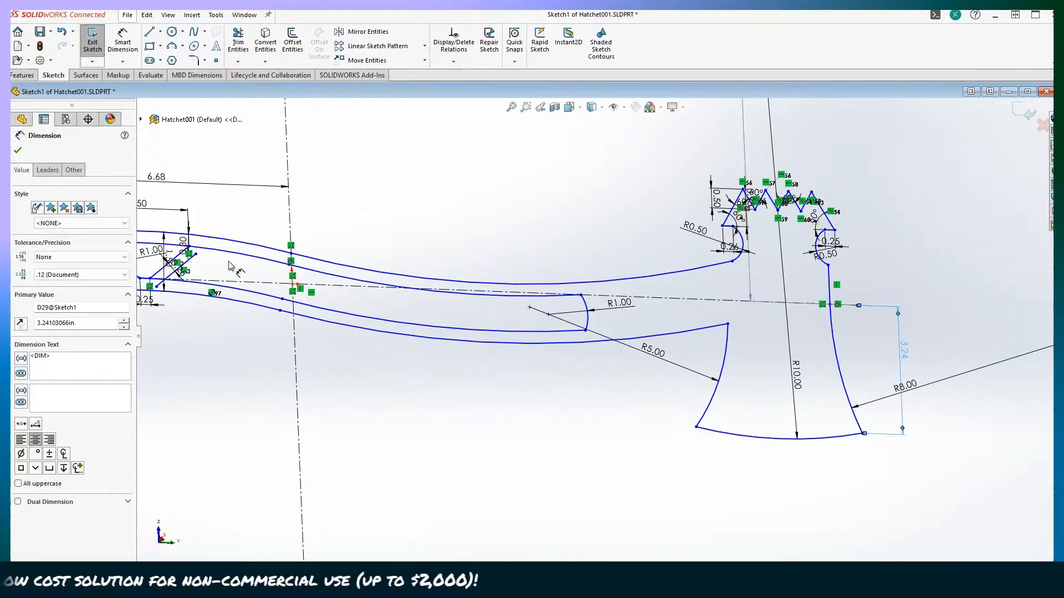
{"action": "left_click", "coordinate": [117, 48]}
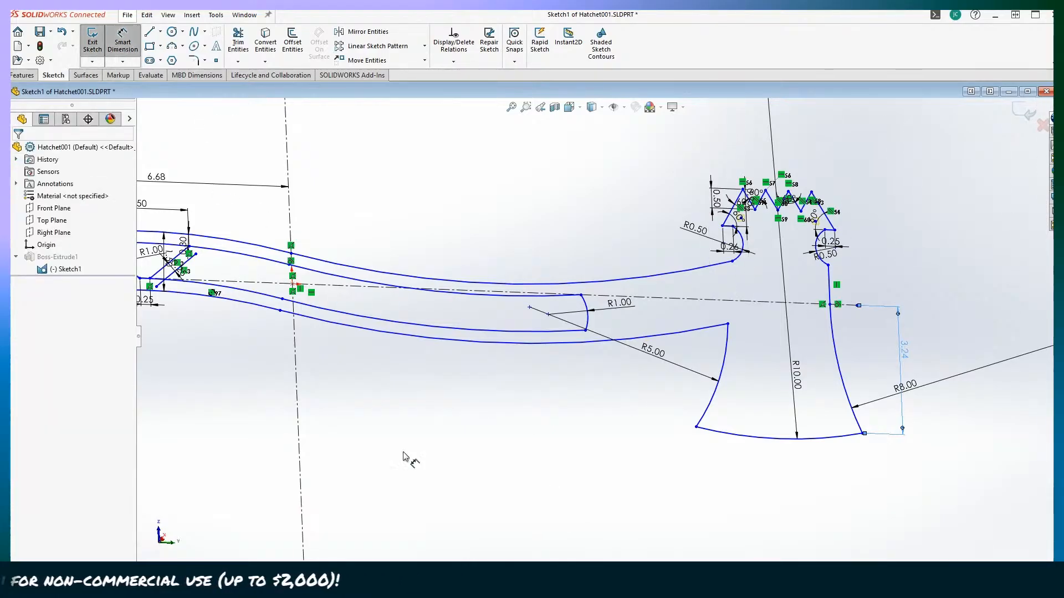
{"action": "left_click", "coordinate": [863, 436]}
{"action": "left_click", "coordinate": [299, 461]}
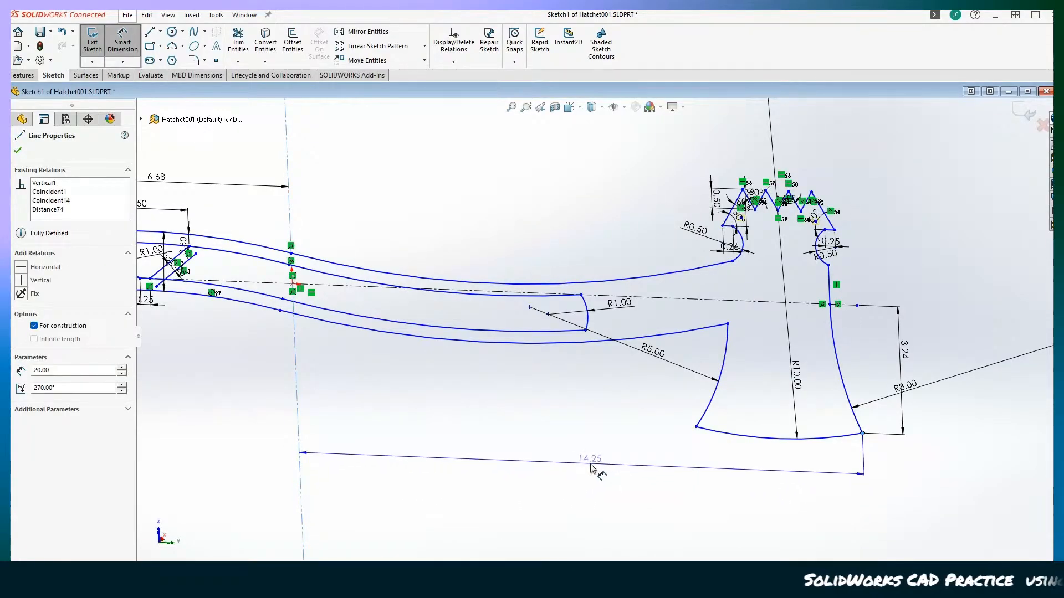
{"action": "left_click", "coordinate": [592, 468]}
{"action": "scroll", "coordinate": [591, 468], "scroll_direction": "up", "scroll_amount": 3}
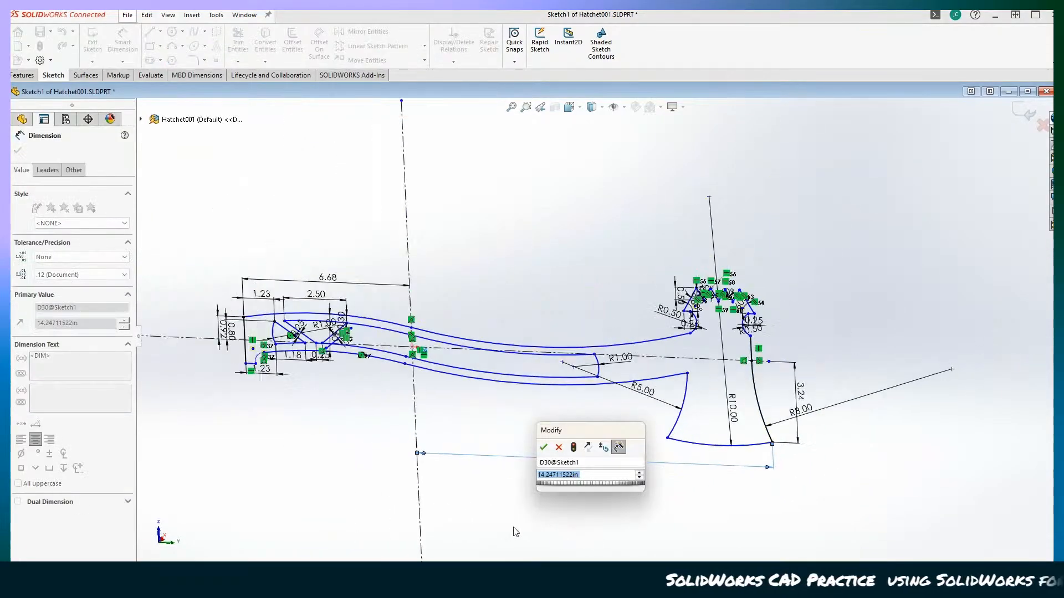
{"action": "left_click", "coordinate": [544, 447]}
Step: Try moving the offset diagonal's upper endpoint onto the vertical centerline to test the constraints, and undo the move
{"action": "middle_click_drag", "start_coordinate": [346, 535], "coordinate": [326, 521]}
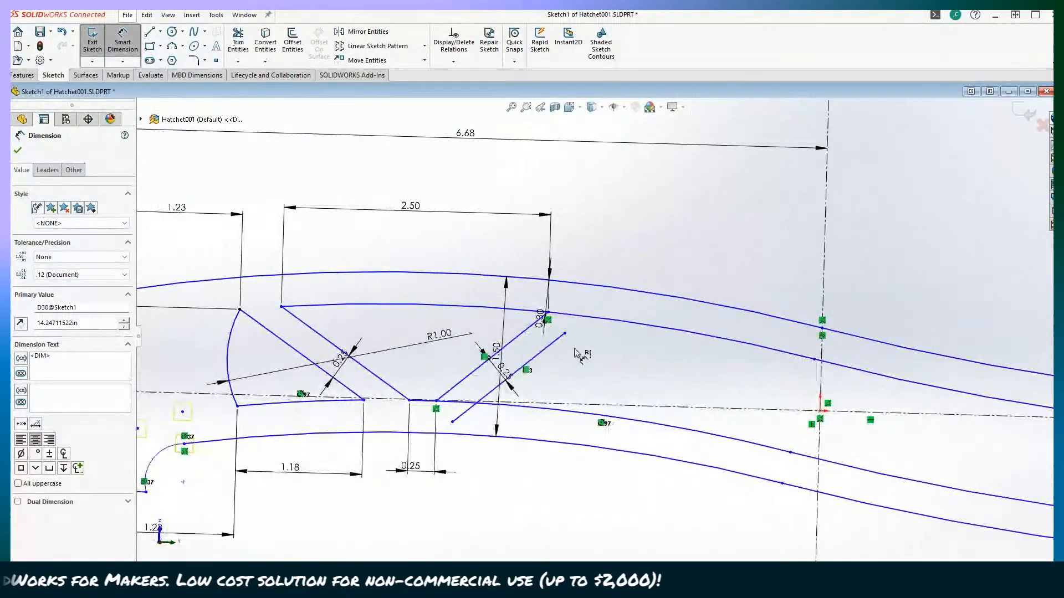
{"action": "left_click", "coordinate": [565, 334]}
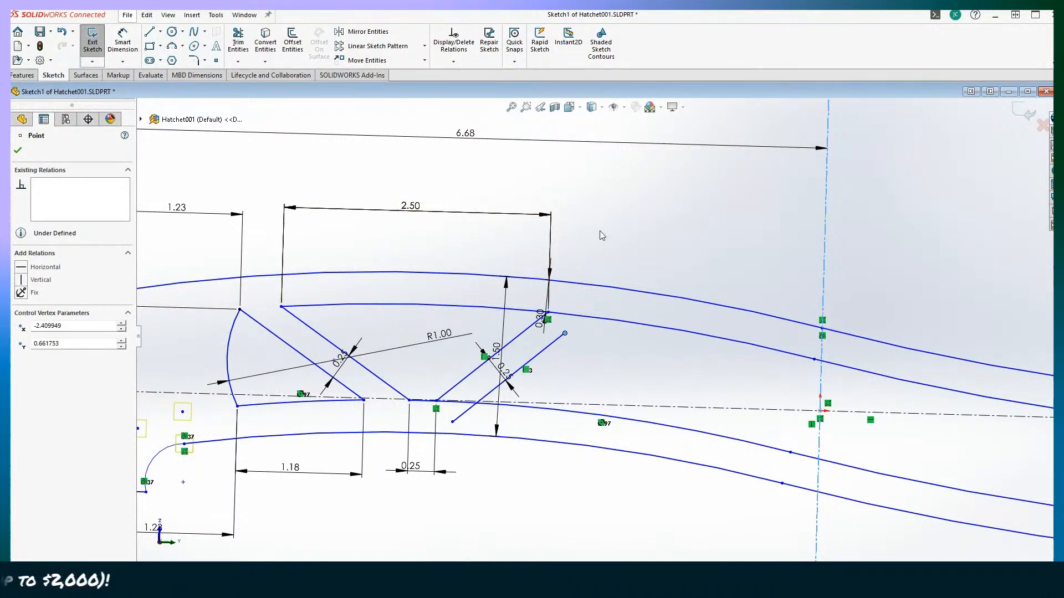
{"action": "key", "text": "Escape"}
{"action": "mouse_move", "coordinate": [564, 333]}
{"action": "left_mouse_down"}
{"action": "mouse_move", "coordinate": [498, 321]}
{"action": "mouse_move", "coordinate": [461, 283]}
{"action": "left_mouse_up"}
{"action": "scroll", "coordinate": [565, 338], "scroll_direction": "up", "scroll_amount": 5}
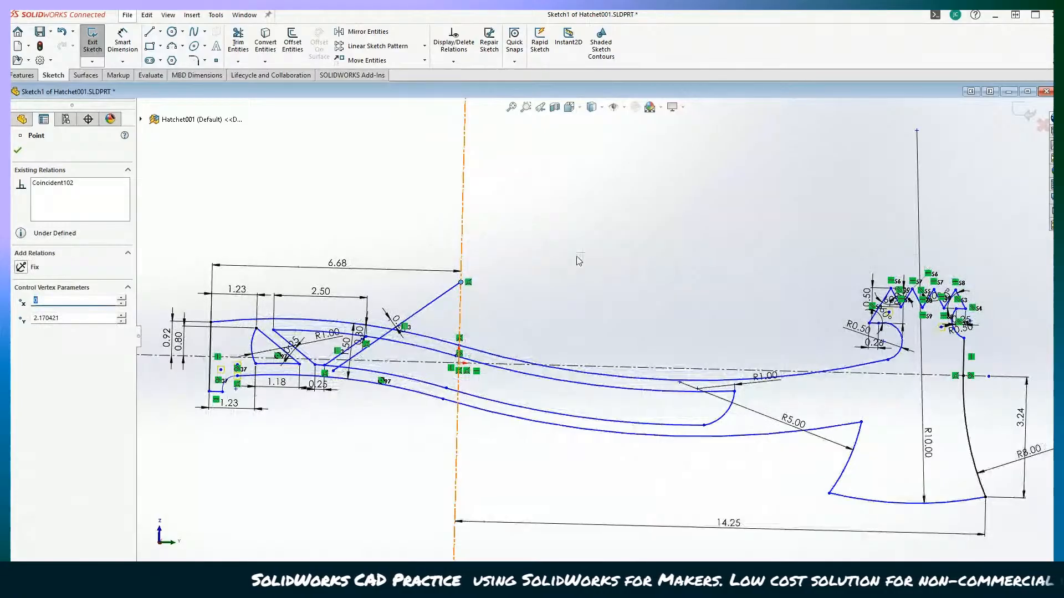
{"action": "key", "text": "ctrl+z"}
{"action": "scroll", "coordinate": [786, 316], "scroll_direction": "down", "scroll_amount": 1}
{"action": "scroll", "coordinate": [687, 327], "scroll_direction": "down", "scroll_amount": 2}
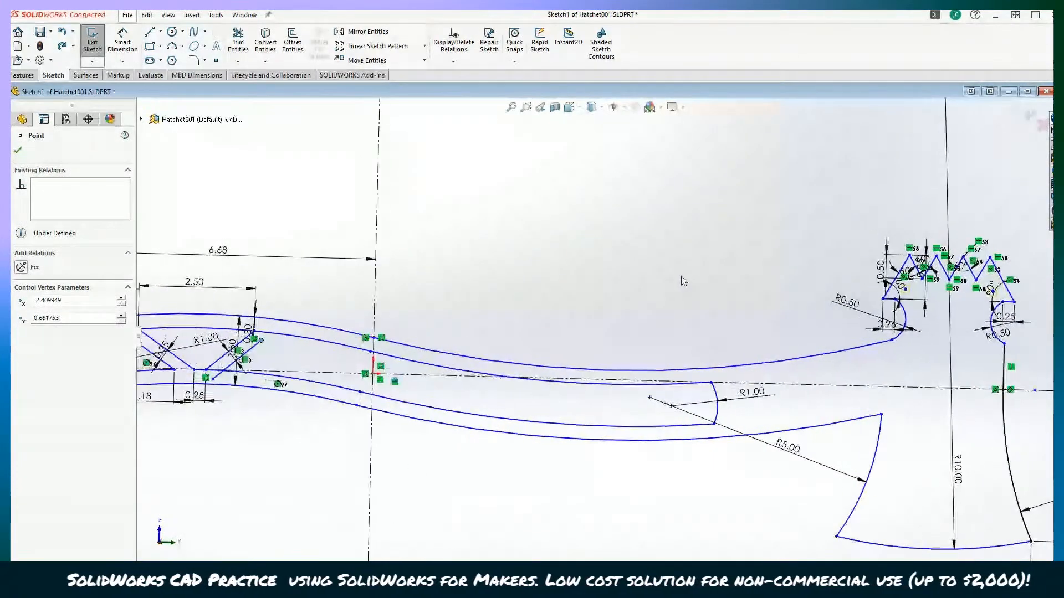
Step: Dimension the vertical distance from the upper outer handle curve's head-side endpoint to the horizontal centerline, keeping the current value
{"action": "left_click", "coordinate": [122, 40]}
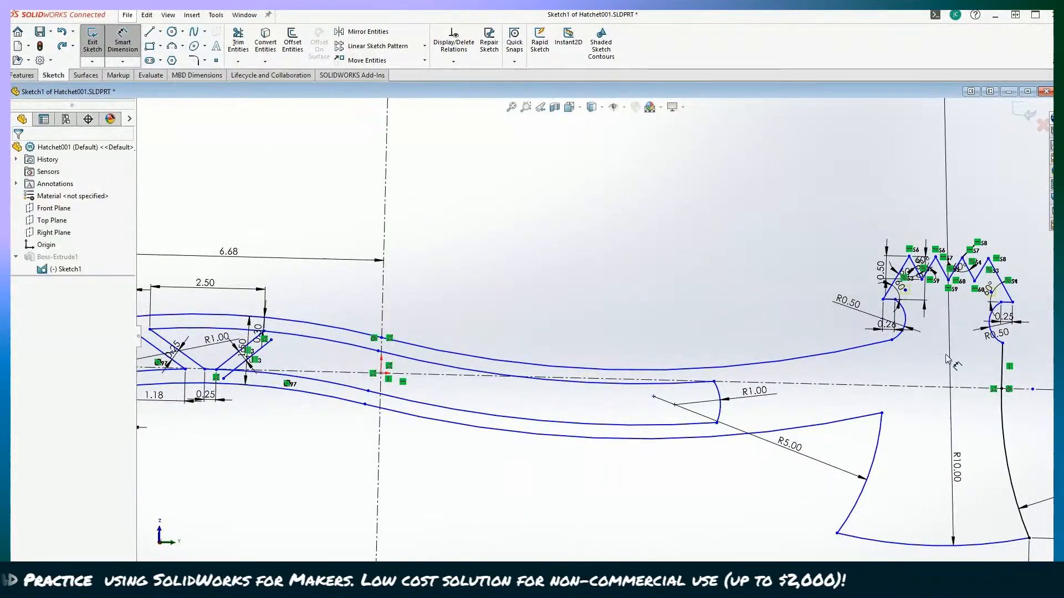
{"action": "left_click", "coordinate": [891, 340]}
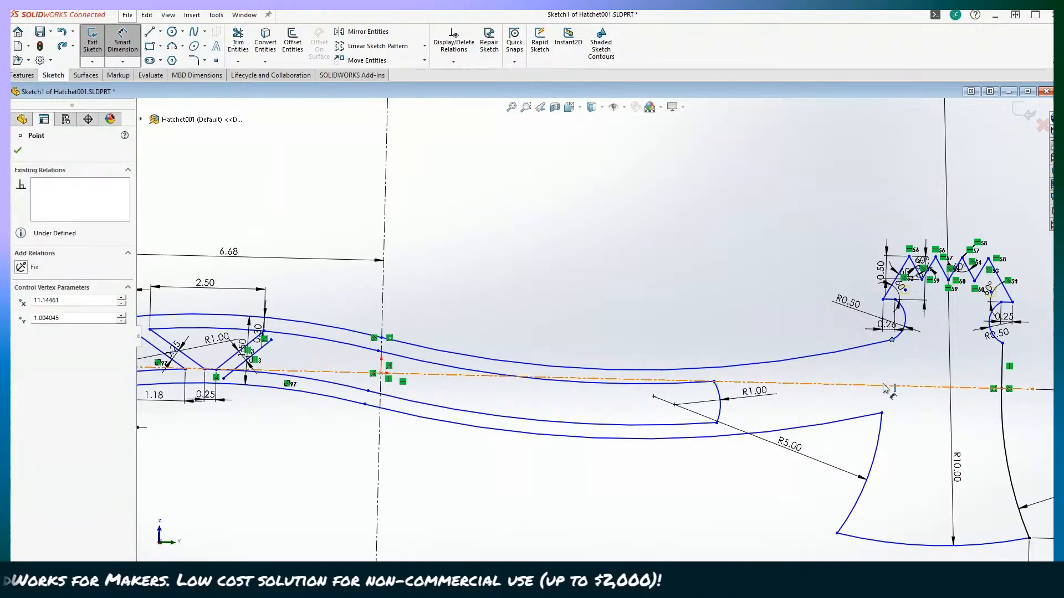
{"action": "left_click", "coordinate": [879, 387]}
{"action": "left_click", "coordinate": [768, 340]}
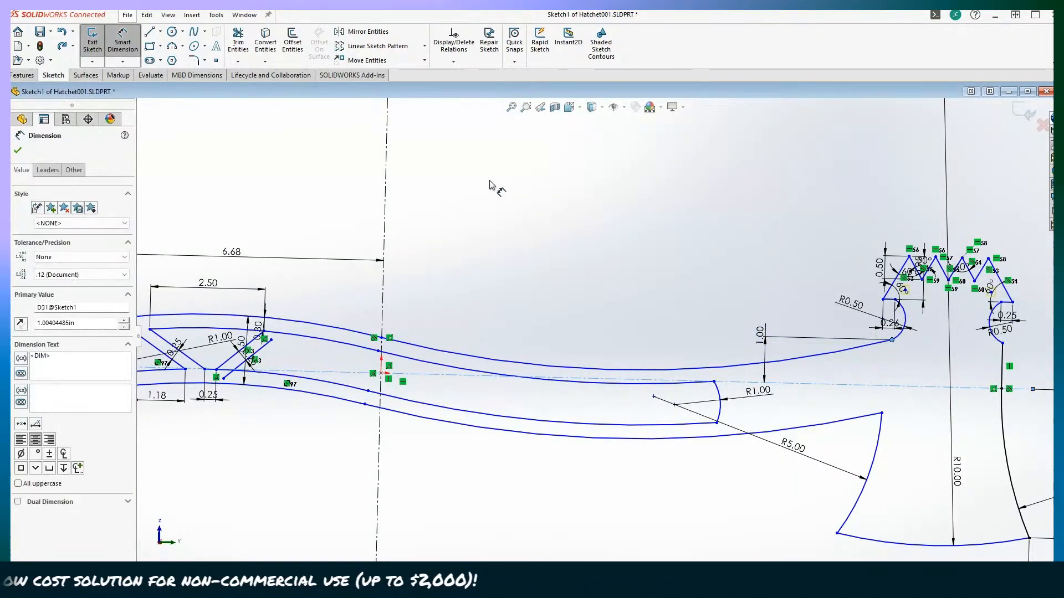
{"action": "left_click", "coordinate": [719, 320]}
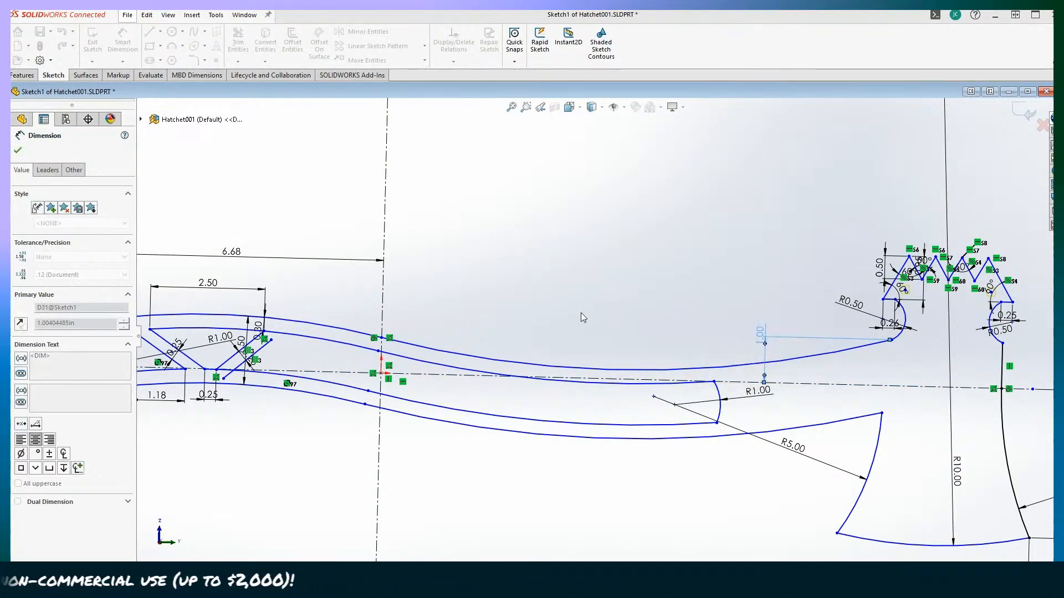
Step: Try moving the offset diagonal's upper endpoint past the upper inner handle curve to test the constraints, and undo the move
{"action": "scroll", "coordinate": [503, 392], "scroll_direction": "down", "scroll_amount": 5}
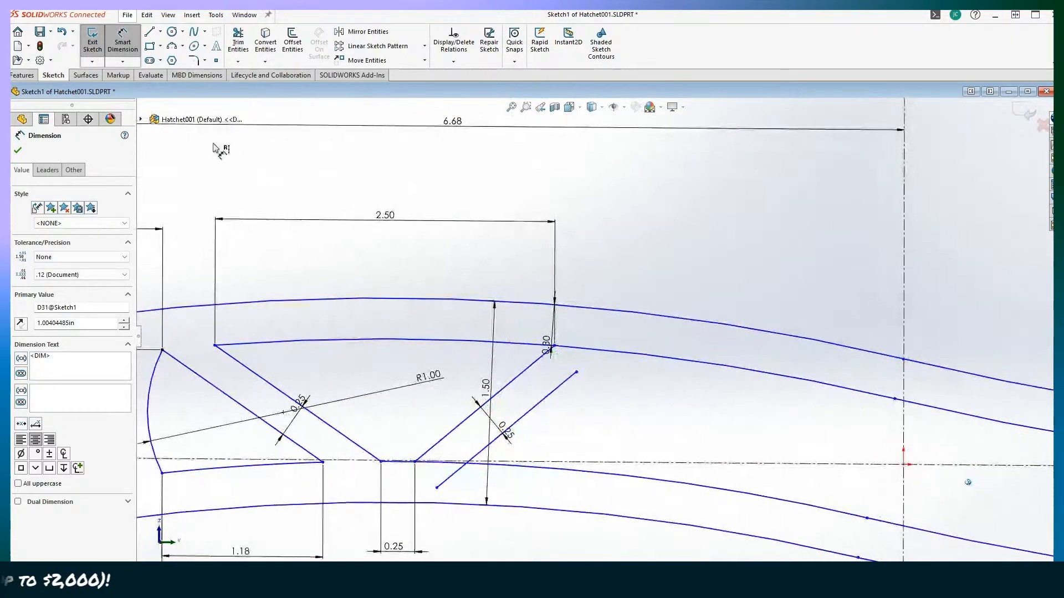
{"action": "left_click", "coordinate": [575, 371]}
{"action": "scroll", "coordinate": [576, 383], "scroll_direction": "up", "scroll_amount": 5}
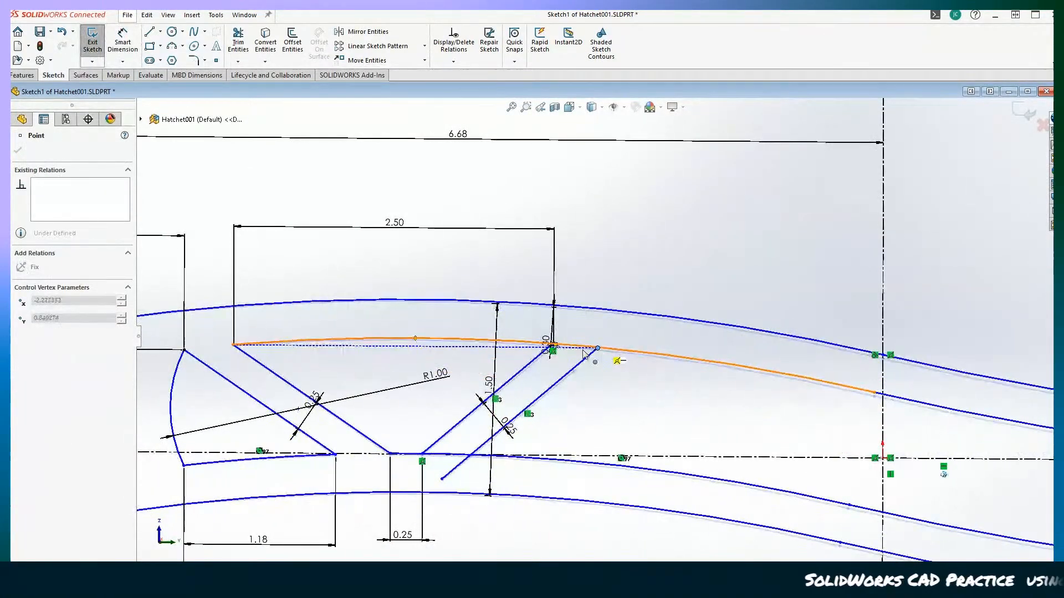
{"action": "scroll", "coordinate": [476, 349], "scroll_direction": "up", "scroll_amount": 5}
{"action": "mouse_move", "coordinate": [489, 346]}
{"action": "left_mouse_down"}
{"action": "mouse_move", "coordinate": [487, 322]}
{"action": "mouse_move", "coordinate": [496, 326]}
{"action": "left_mouse_up"}
{"action": "scroll", "coordinate": [410, 305], "scroll_direction": "down", "scroll_amount": 5}
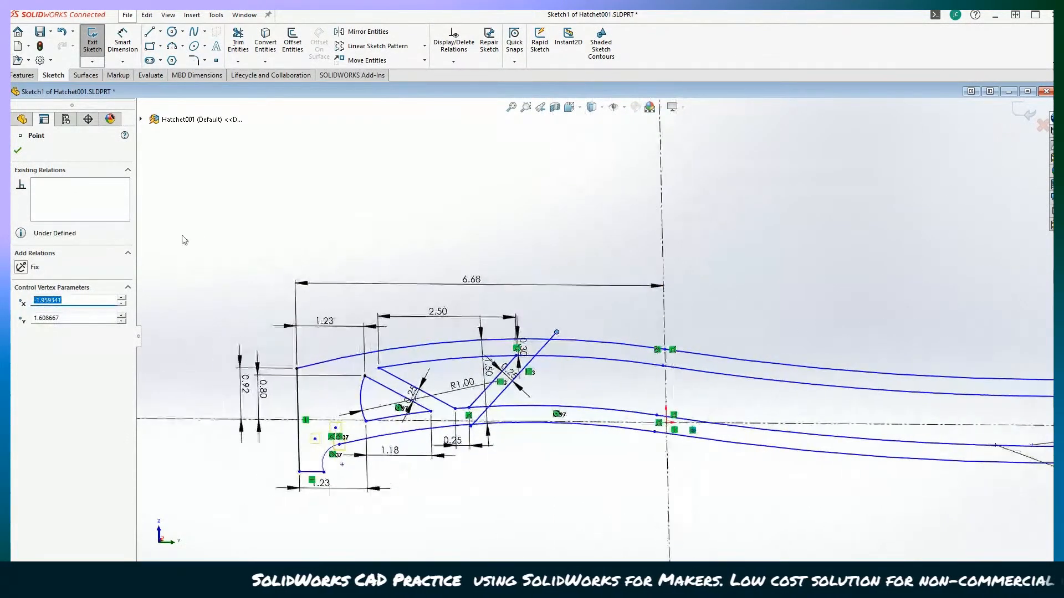
{"action": "key", "text": "ctrl+z"}
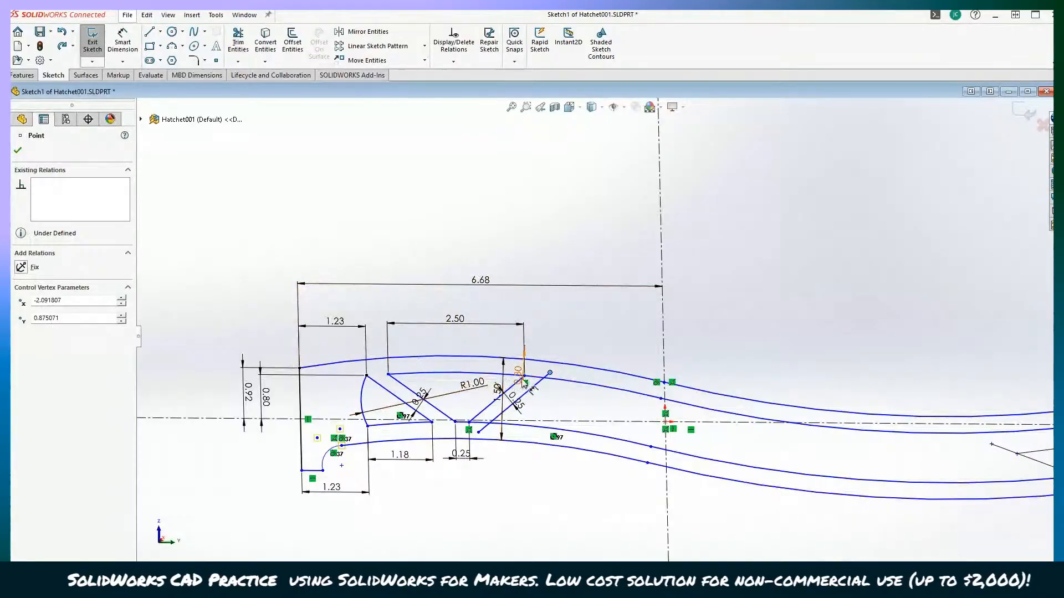
Step: Attach the offset diagonal's upper endpoint to the upper inner handle curve with a coincident relation
{"action": "scroll", "coordinate": [542, 417], "scroll_direction": "up", "scroll_amount": 4}
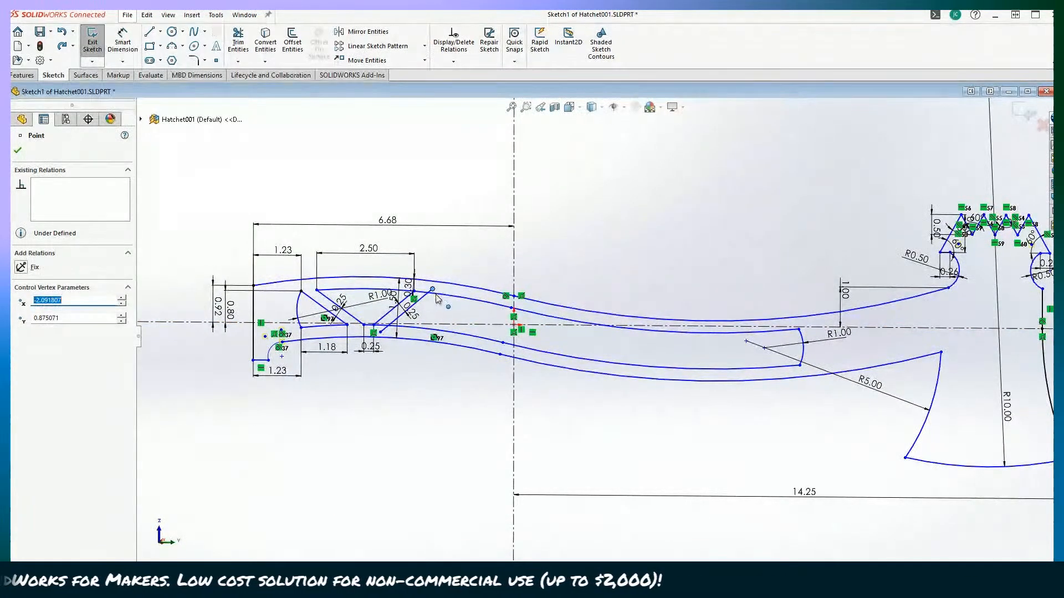
{"action": "left_click_drag", "start_coordinate": [436, 296], "coordinate": [424, 287]}
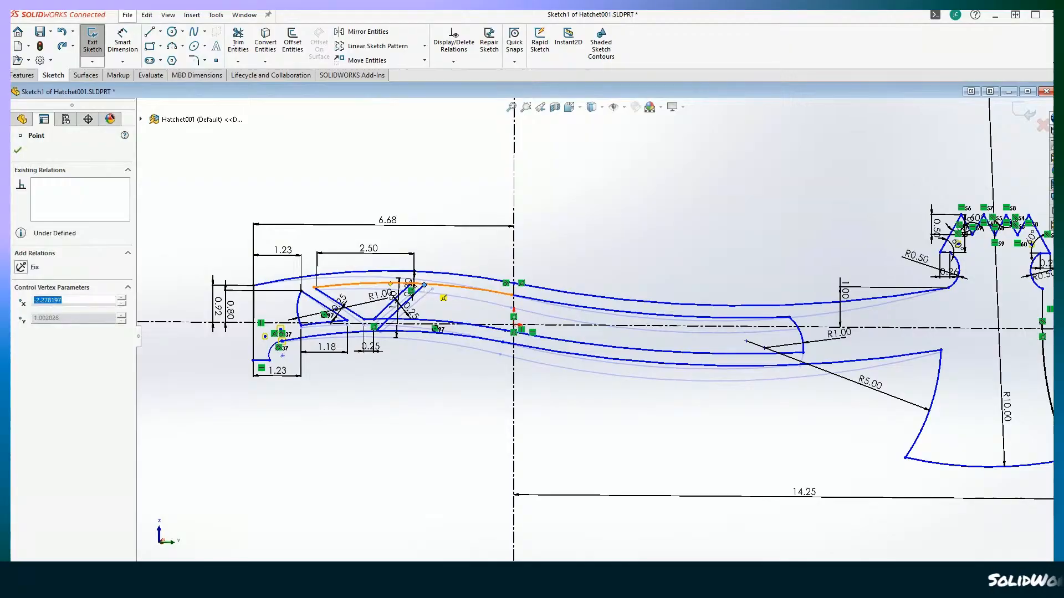
{"action": "scroll", "coordinate": [438, 411], "scroll_direction": "down", "scroll_amount": 5}
{"action": "scroll", "coordinate": [419, 413], "scroll_direction": "up", "scroll_amount": 3}
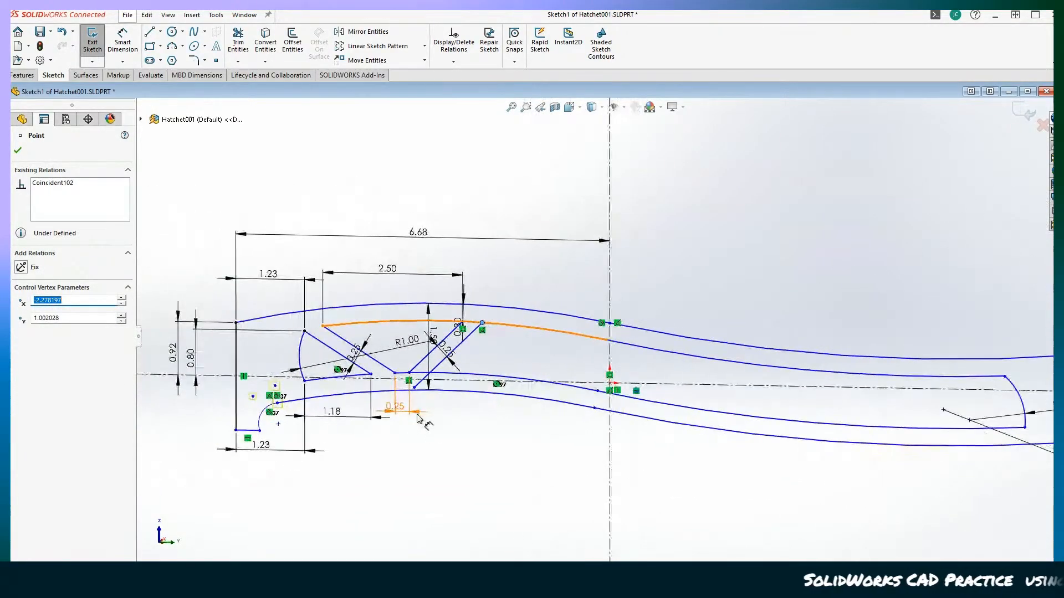
{"action": "scroll", "coordinate": [420, 418], "scroll_direction": "down", "scroll_amount": 4}
{"action": "scroll", "coordinate": [418, 418], "scroll_direction": "down", "scroll_amount": 1}
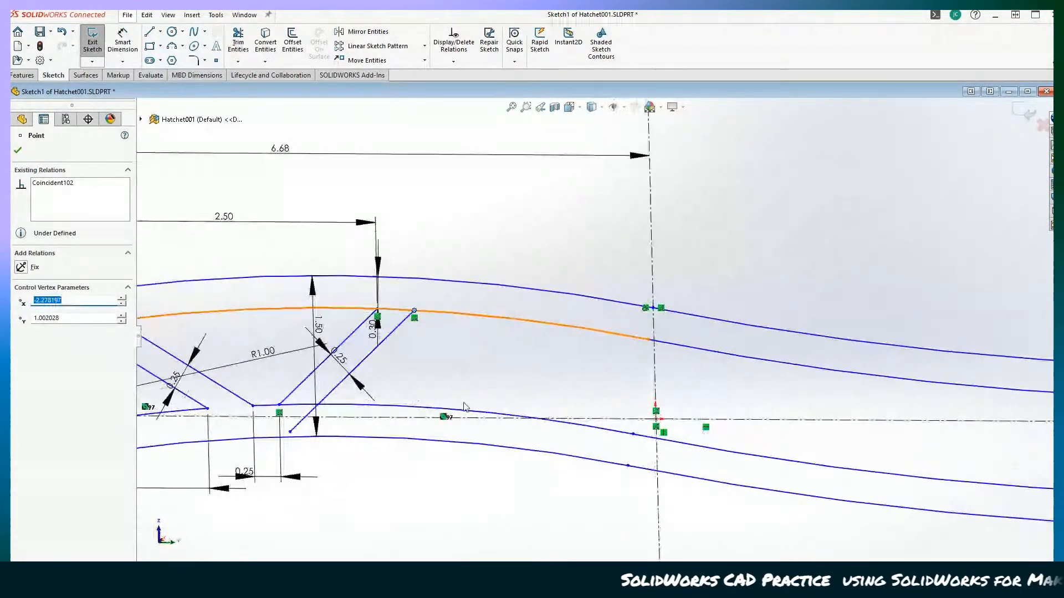
{"action": "middle_click_drag", "start_coordinate": [464, 403], "coordinate": [444, 421]}
{"action": "left_click", "coordinate": [125, 42]}
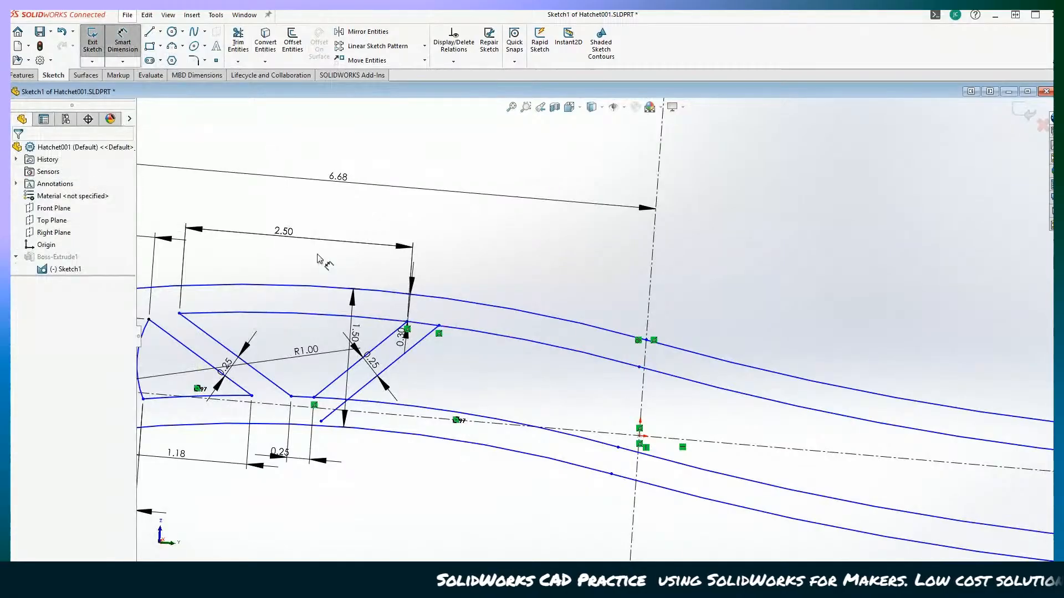
{"action": "left_click", "coordinate": [627, 363]}
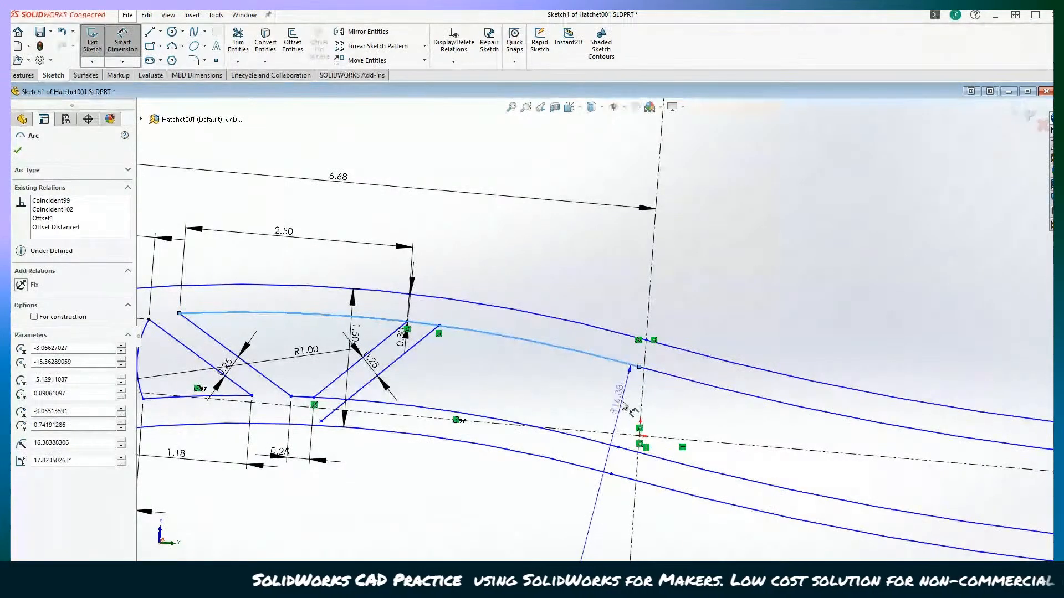
{"action": "left_click", "coordinate": [630, 436]}
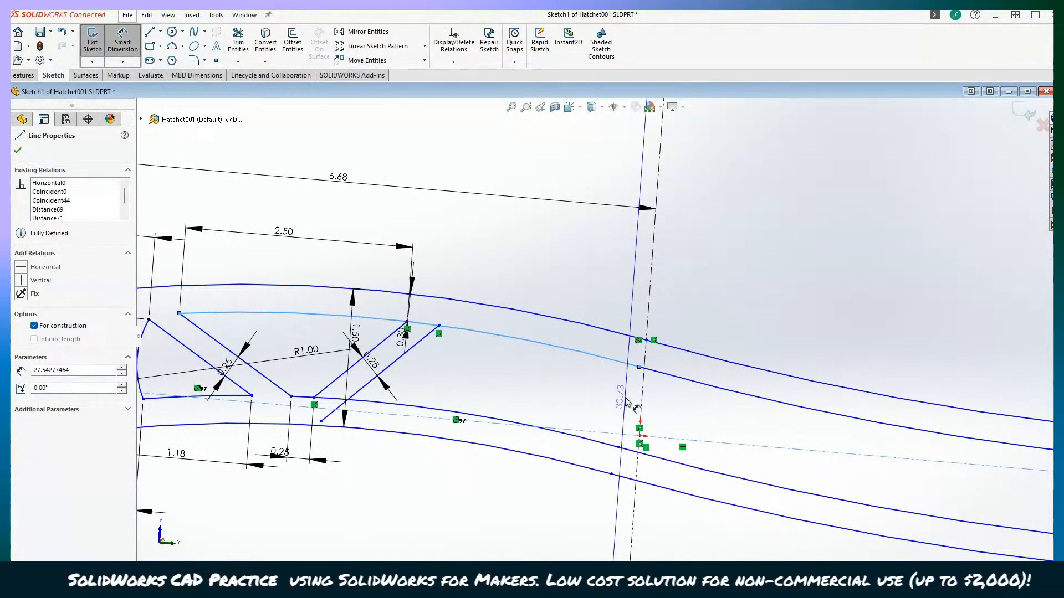
{"action": "key", "text": "Escape"}
{"action": "key", "text": "Escape"}
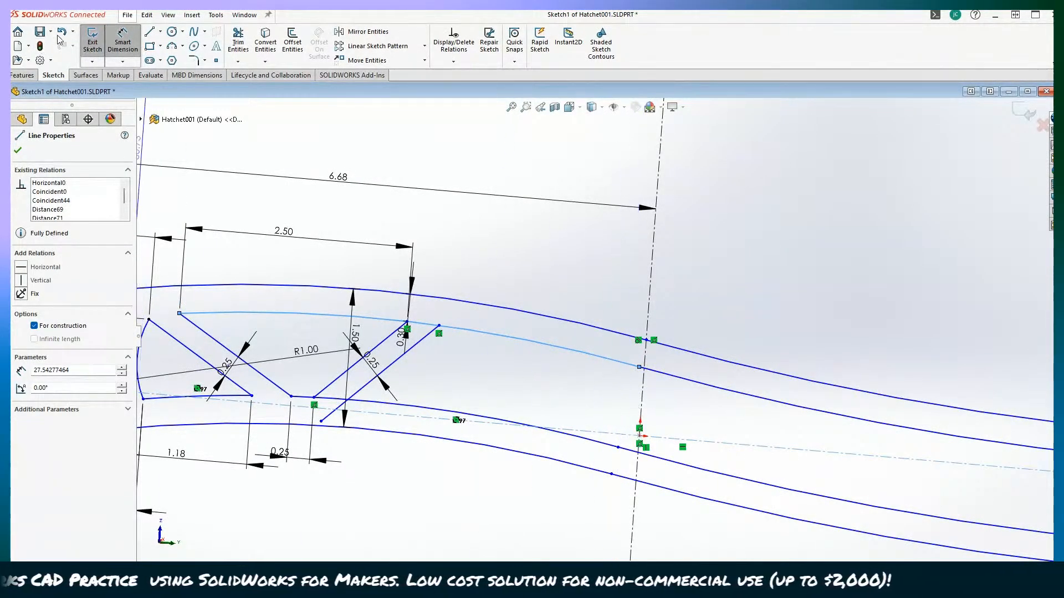
Step: Dimension the vertical distance from the upper inner curves' junction near the vertical centerline to the horizontal centerline, keeping the current value
{"action": "left_click", "coordinate": [122, 42]}
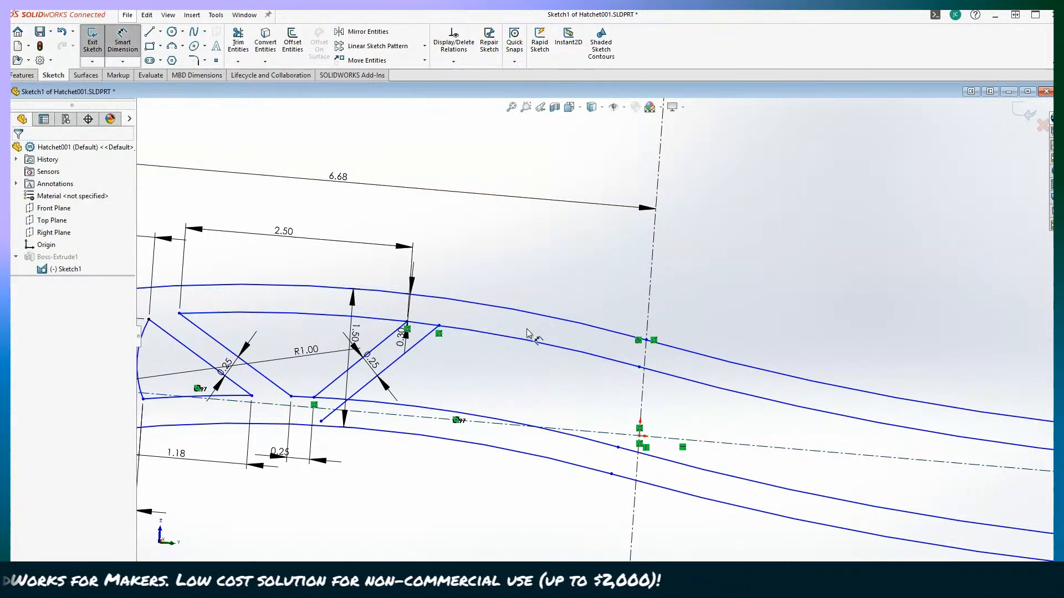
{"action": "left_click", "coordinate": [639, 367]}
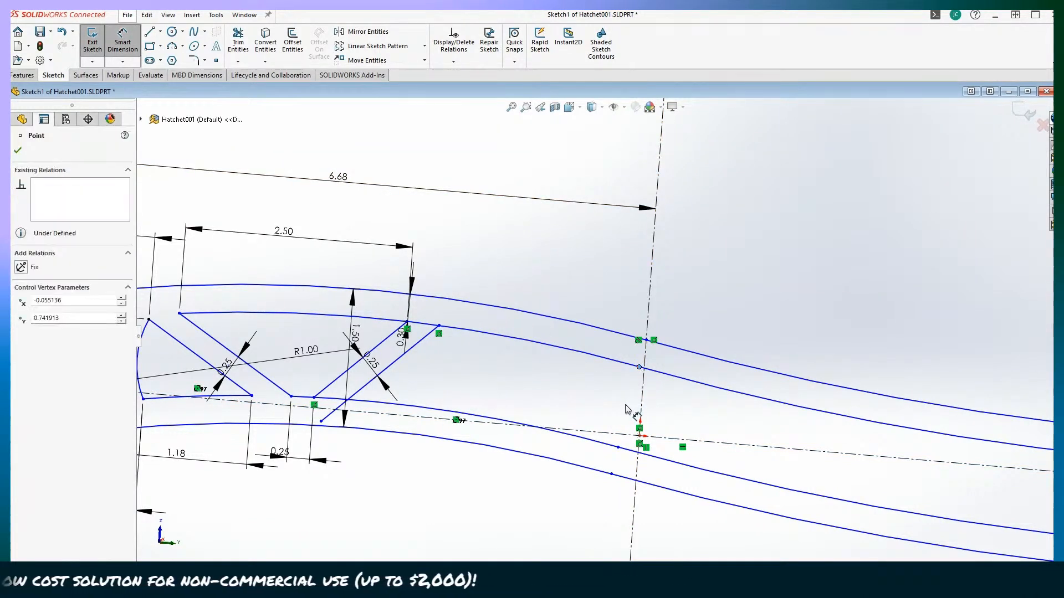
{"action": "left_click", "coordinate": [622, 437]}
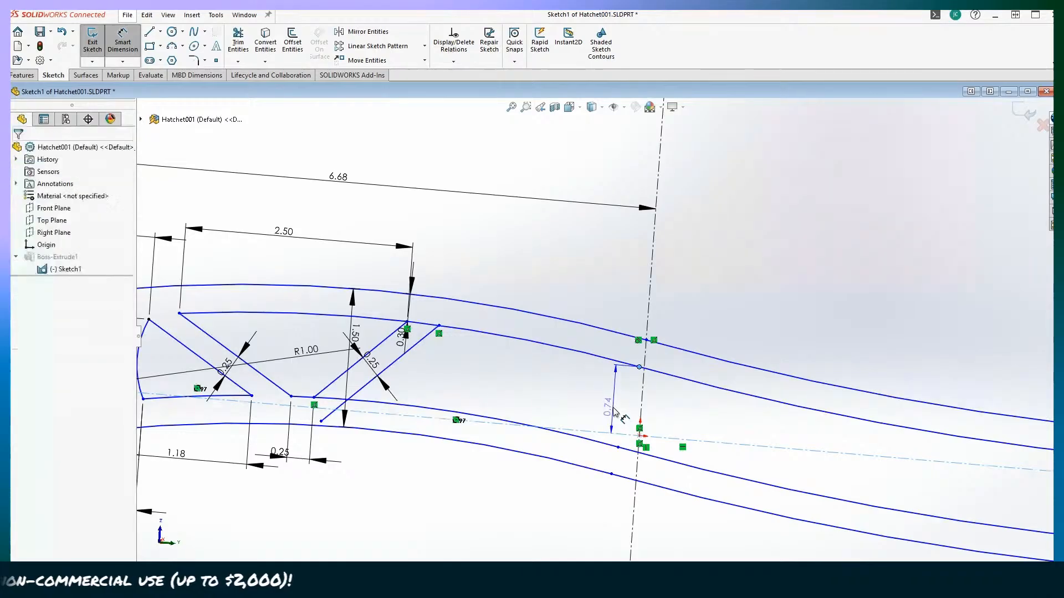
{"action": "scroll", "coordinate": [171, 266], "scroll_direction": "up", "scroll_amount": 5}
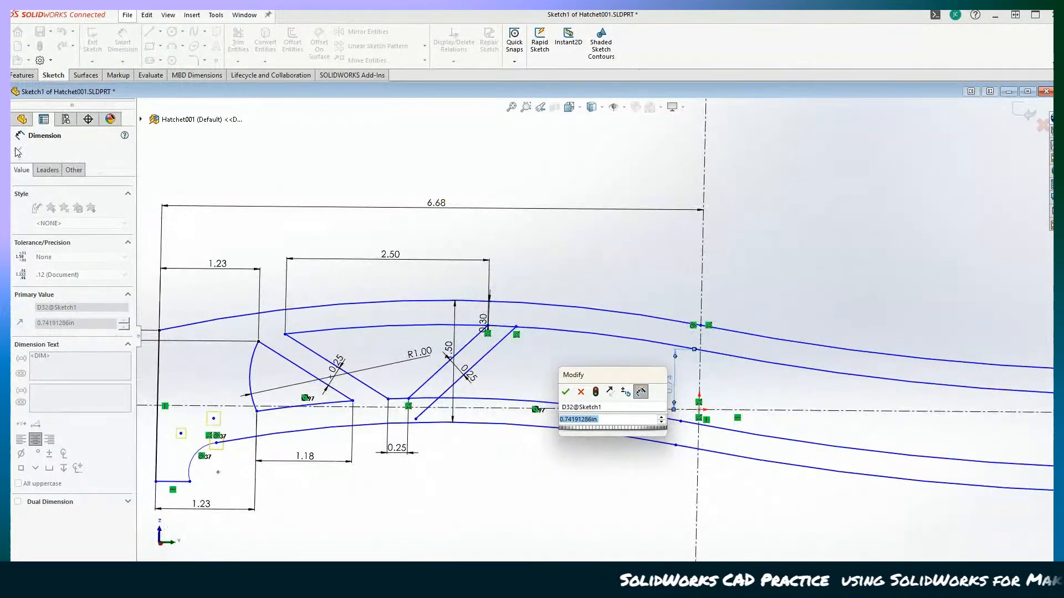
{"action": "left_click", "coordinate": [23, 76]}
{"action": "left_click", "coordinate": [60, 79]}
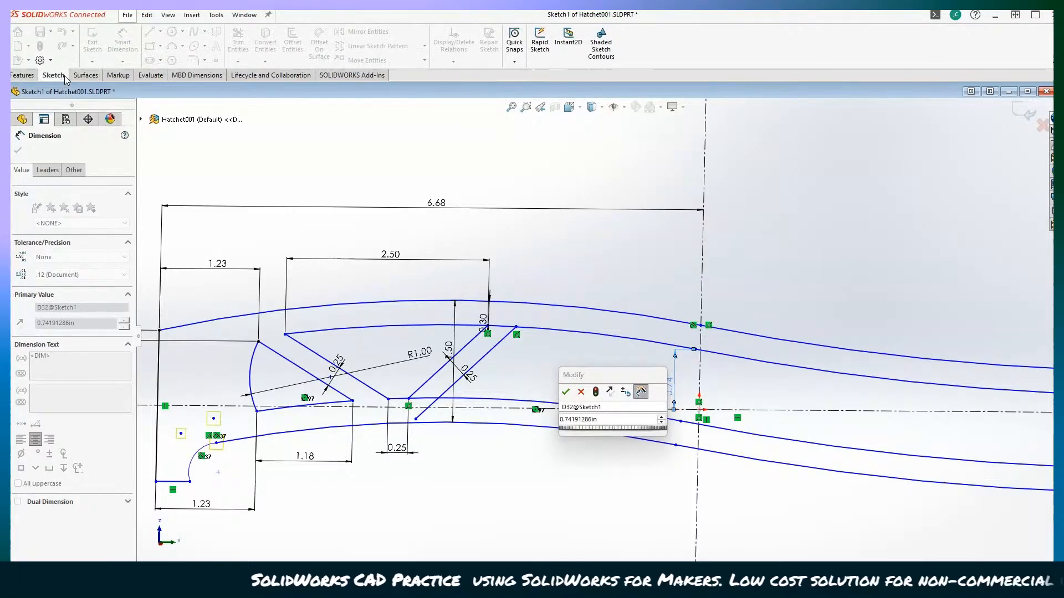
{"action": "left_click", "coordinate": [567, 394]}
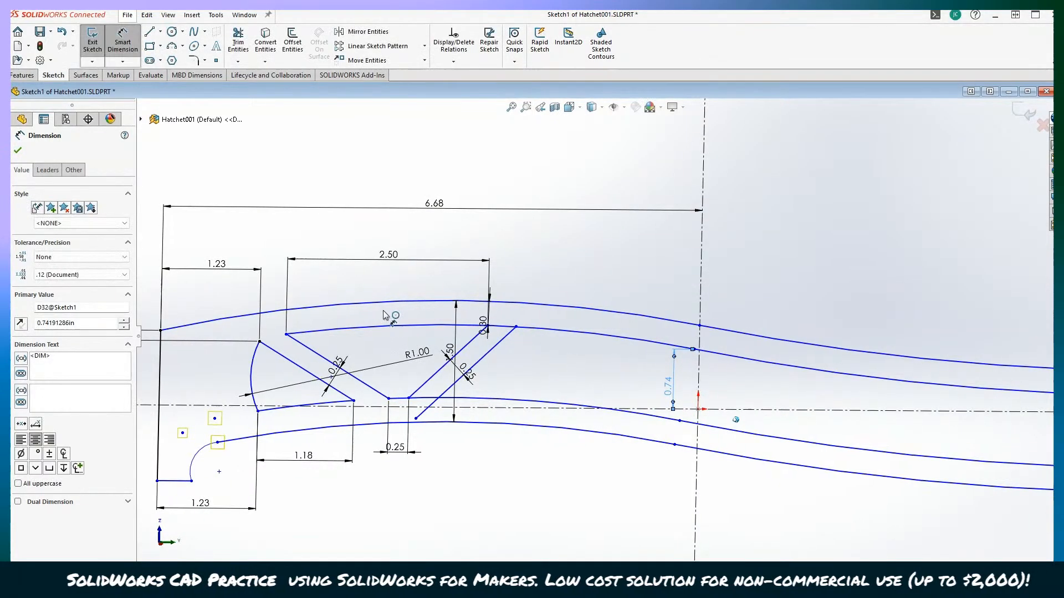
Step: Try moving the offset diagonal's lower endpoint onto the lower inner handle curve
{"action": "scroll", "coordinate": [360, 394], "scroll_direction": "down", "scroll_amount": 4}
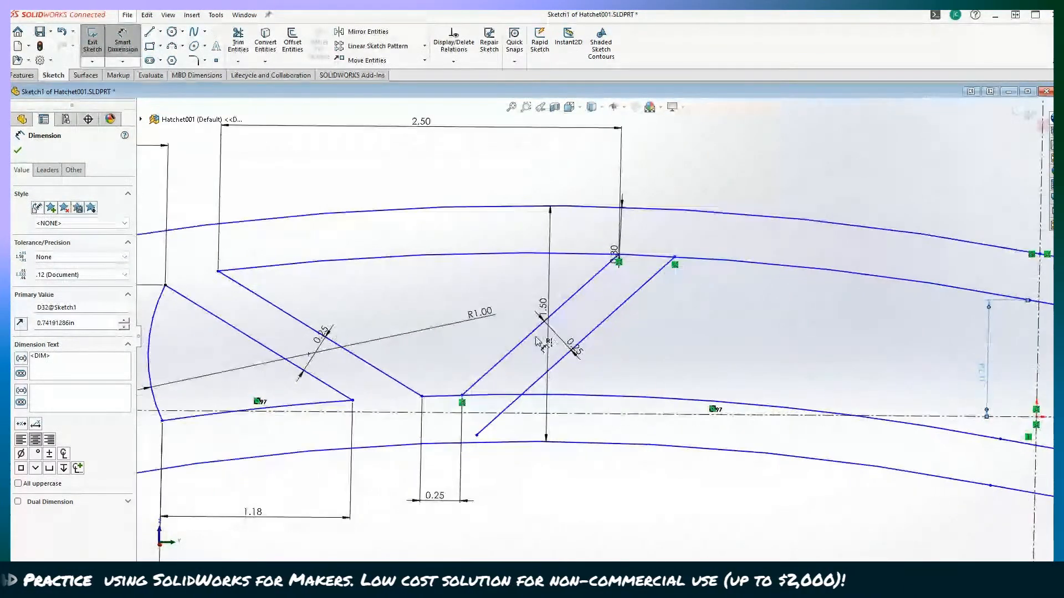
{"action": "left_click", "coordinate": [479, 431]}
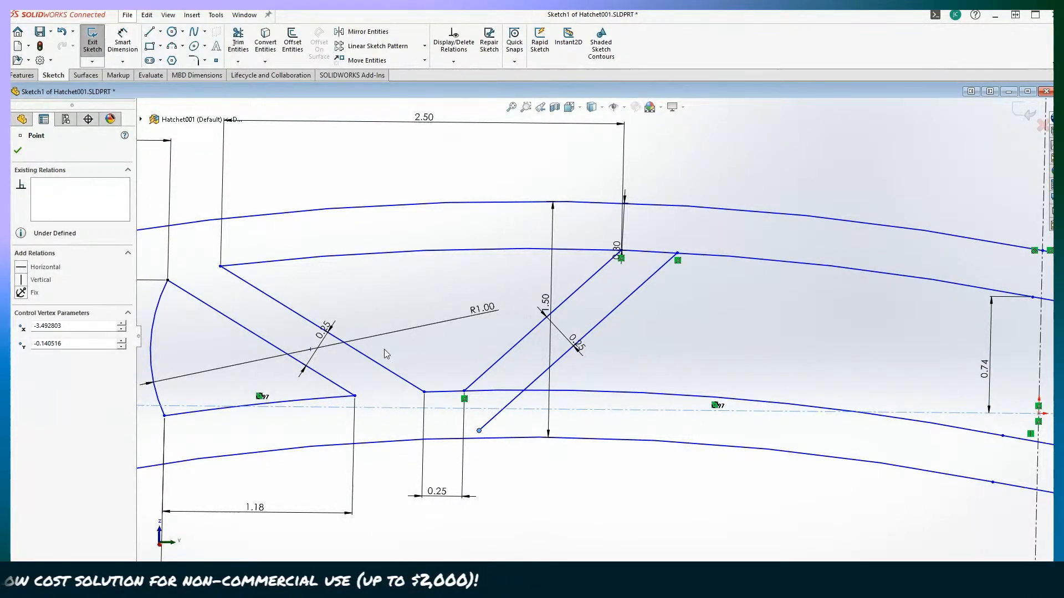
{"action": "mouse_move", "coordinate": [479, 431]}
{"action": "left_mouse_down"}
{"action": "mouse_move", "coordinate": [515, 408]}
{"action": "mouse_move", "coordinate": [508, 401]}
{"action": "left_mouse_up"}
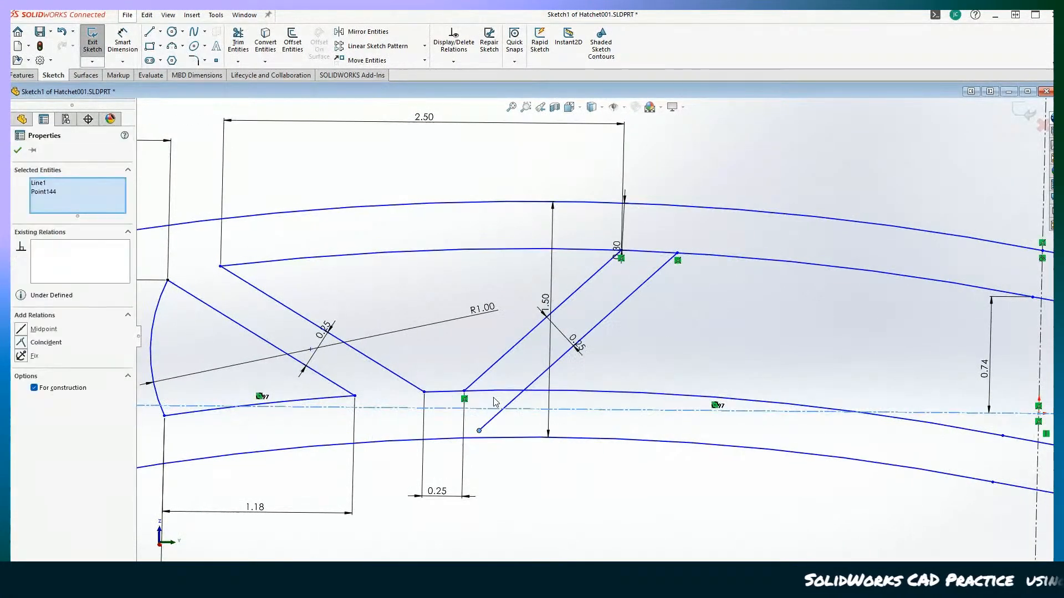
Step: Dimension the radius of the upper outer handle curve on the butt side of the vertical centerline, keeping the current value
{"action": "scroll", "coordinate": [525, 348], "scroll_direction": "up", "scroll_amount": 6}
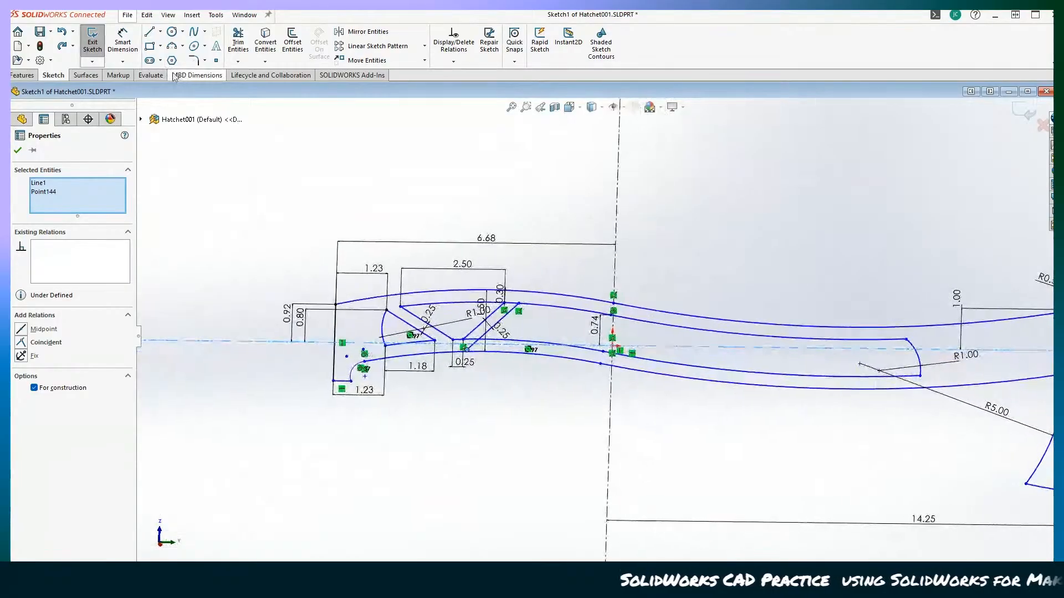
{"action": "left_click", "coordinate": [114, 40]}
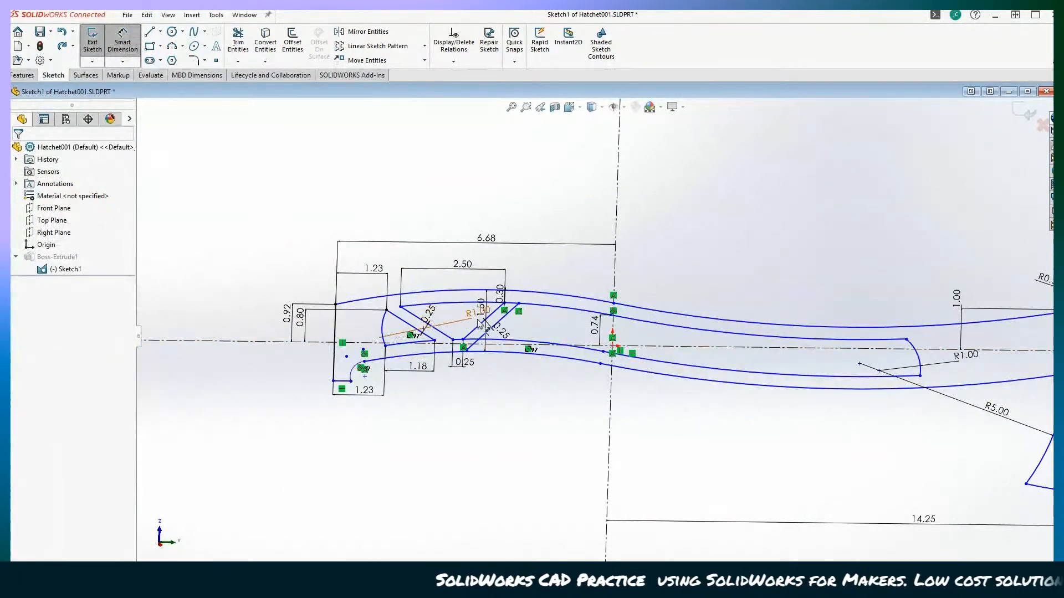
{"action": "left_click", "coordinate": [467, 292]}
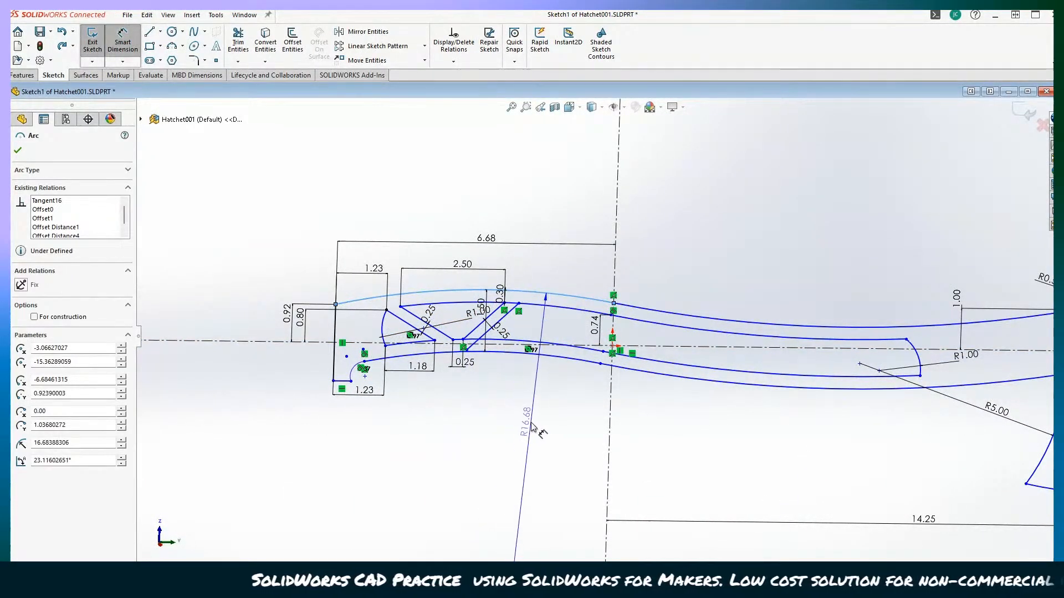
{"action": "left_click", "coordinate": [531, 427]}
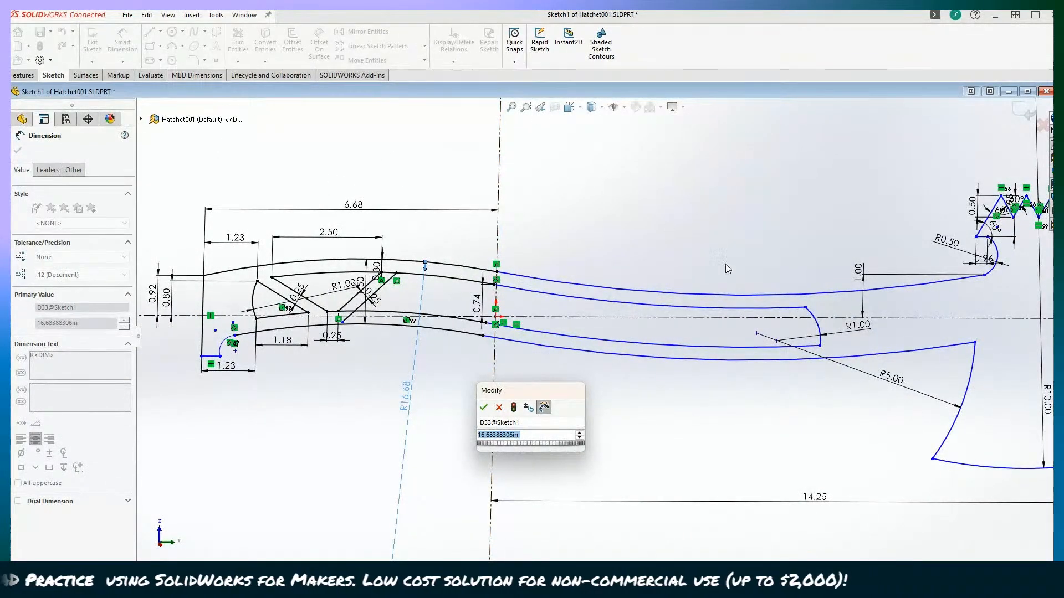
{"action": "left_click", "coordinate": [485, 407]}
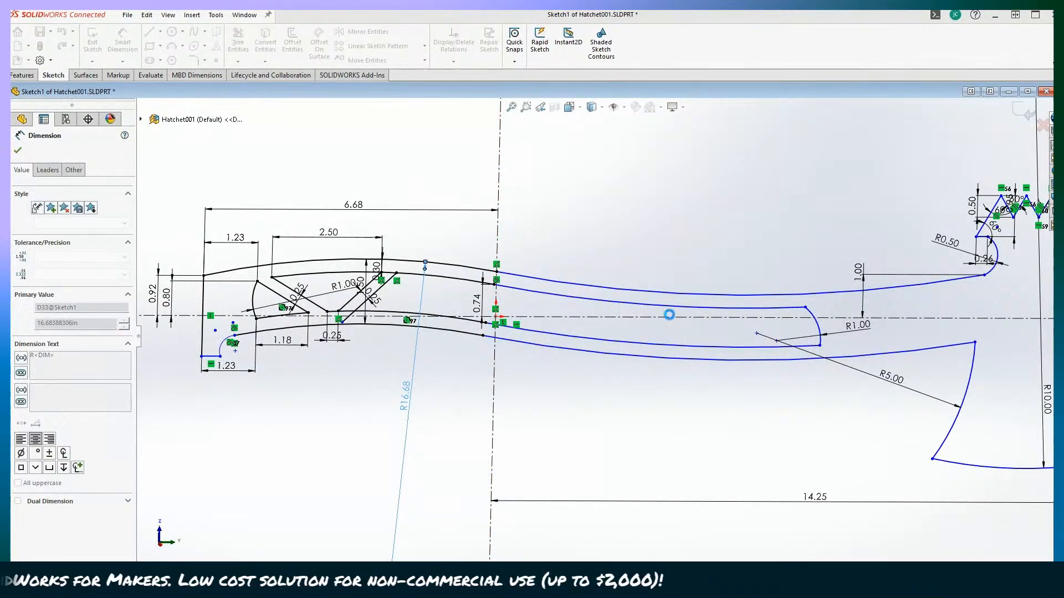
Step: Dimension the radius of the upper outer handle curve on the blade side of the vertical centerline, keeping the current value
{"action": "left_click", "coordinate": [728, 297]}
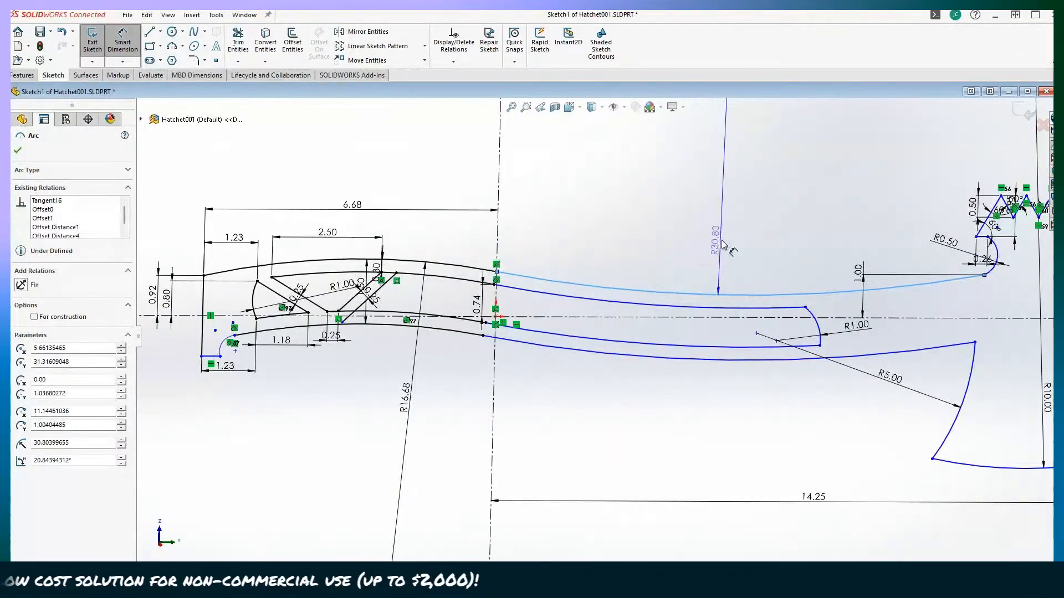
{"action": "left_click", "coordinate": [723, 244]}
{"action": "scroll", "coordinate": [509, 355], "scroll_direction": "down", "scroll_amount": 3}
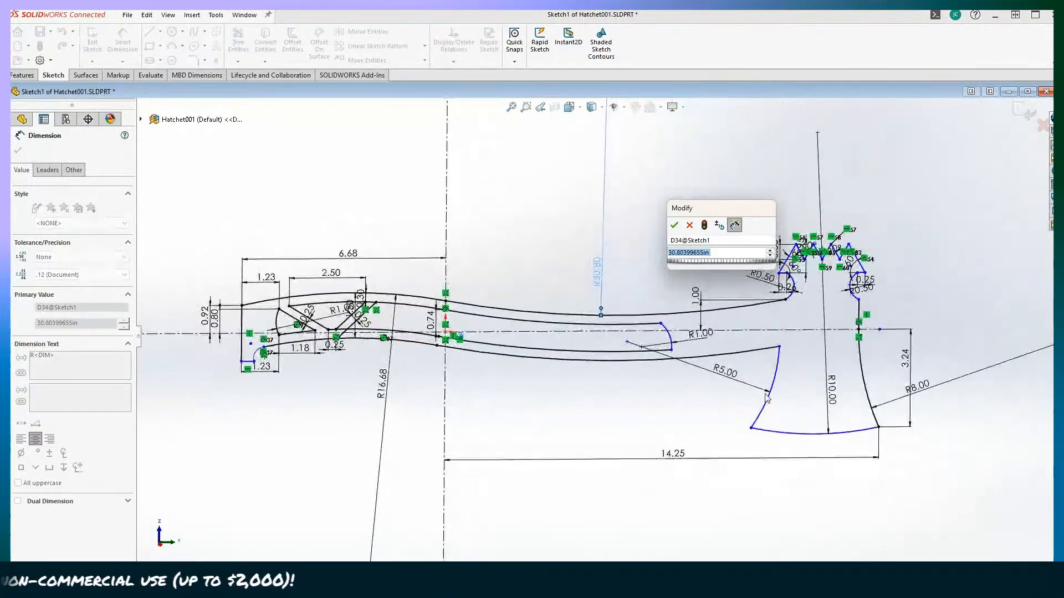
{"action": "scroll", "coordinate": [603, 343], "scroll_direction": "up", "scroll_amount": 3}
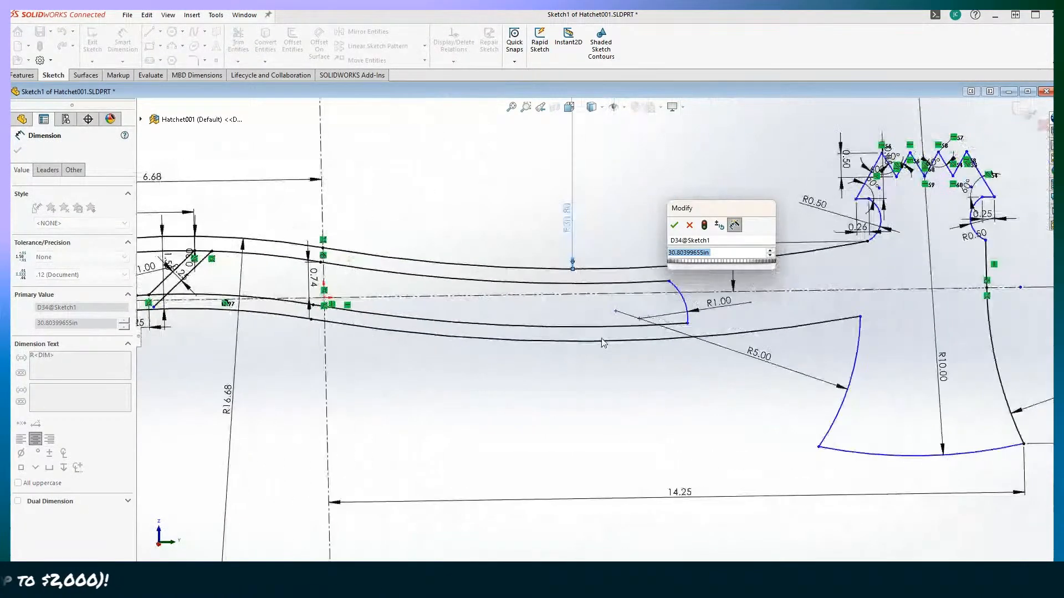
{"action": "scroll", "coordinate": [603, 343], "scroll_direction": "up", "scroll_amount": 4}
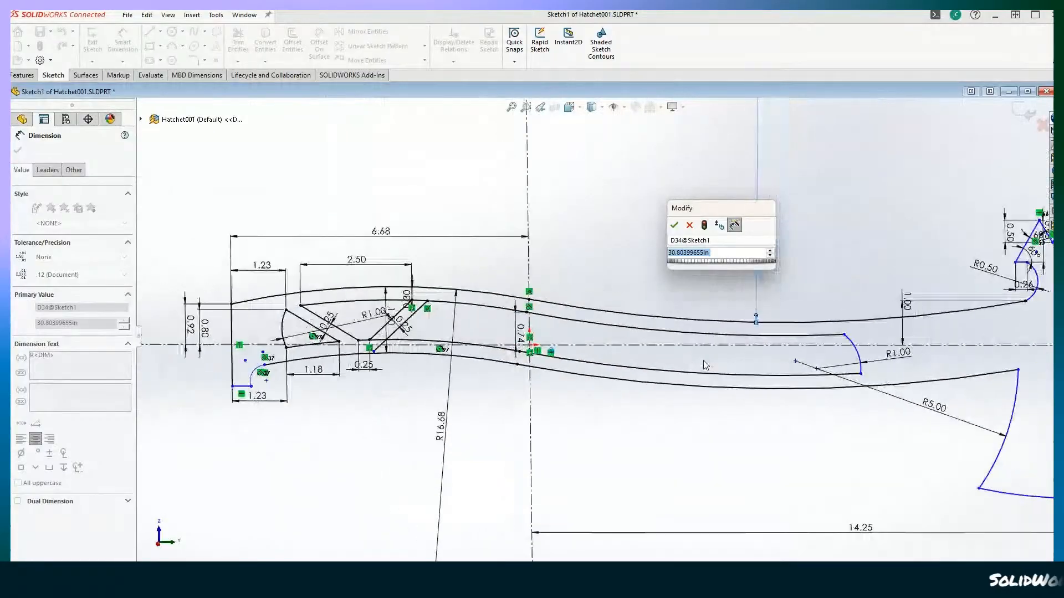
{"action": "scroll", "coordinate": [778, 398], "scroll_direction": "up", "scroll_amount": 1}
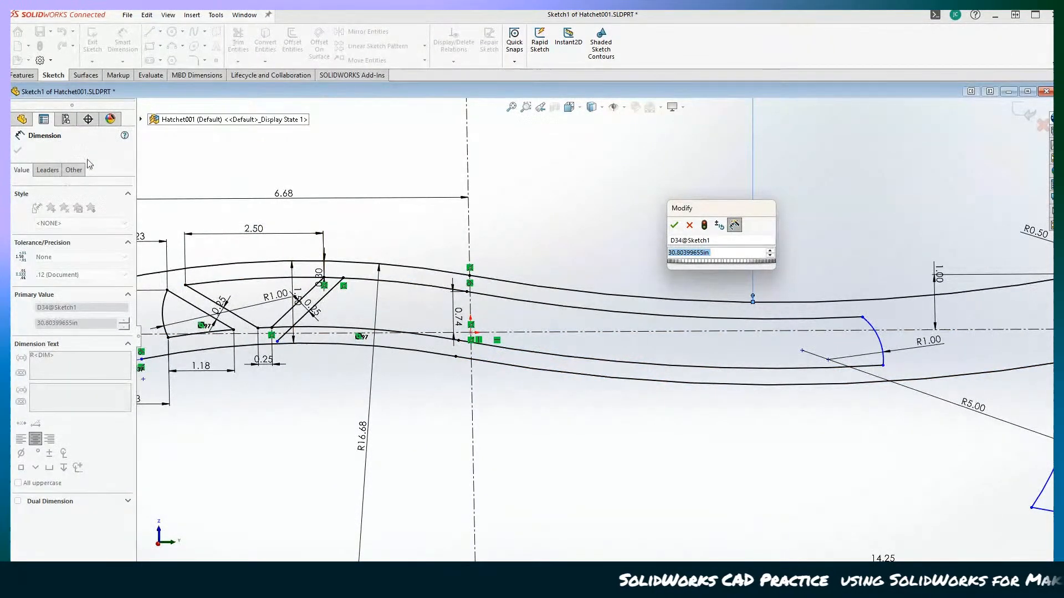
{"action": "left_click", "coordinate": [673, 225]}
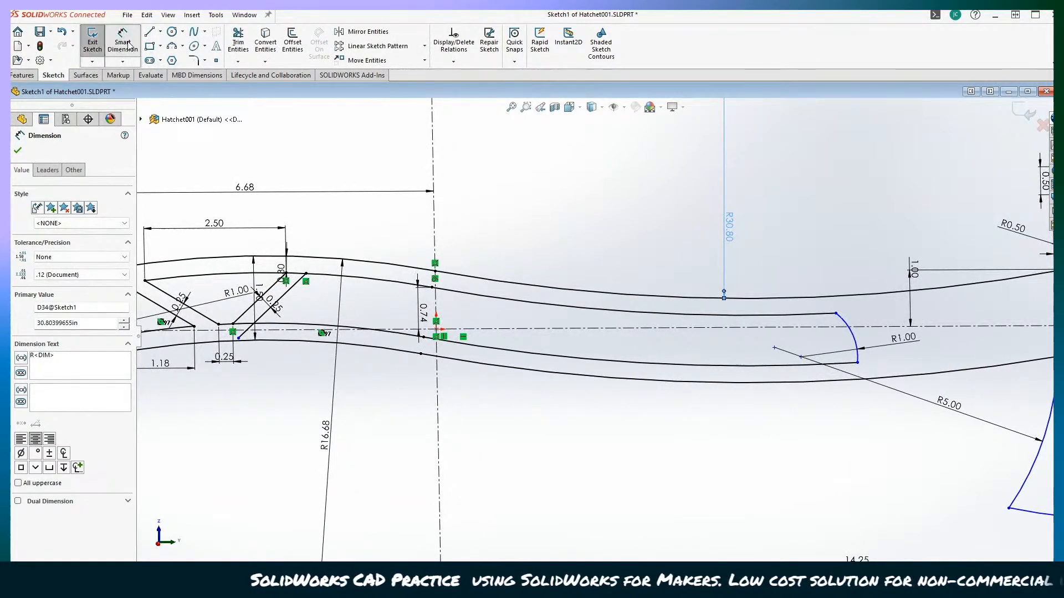
Step: Dimension the horizontal distance from the vertical centerline to the lower endpoint of the inner profile's blade-side end arc as 7.25 in
{"action": "left_click", "coordinate": [857, 363]}
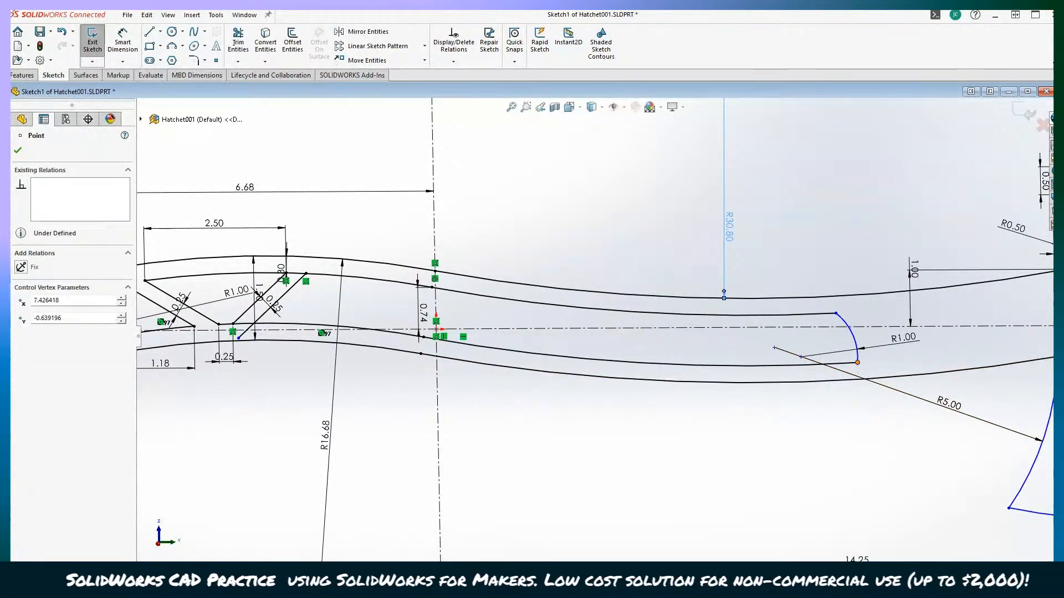
{"action": "left_click", "coordinate": [437, 384]}
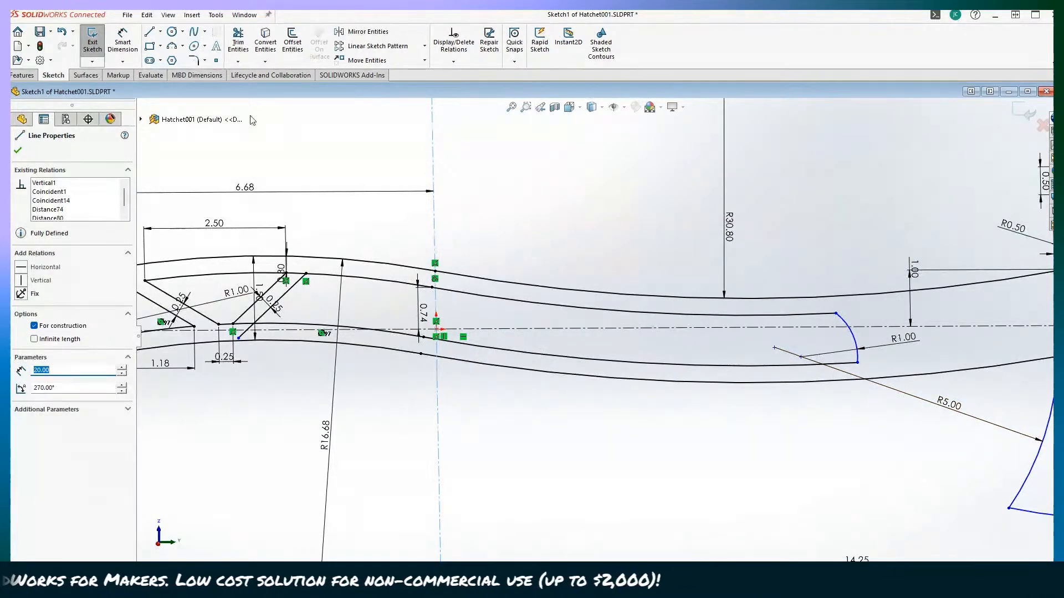
{"action": "left_click", "coordinate": [131, 36]}
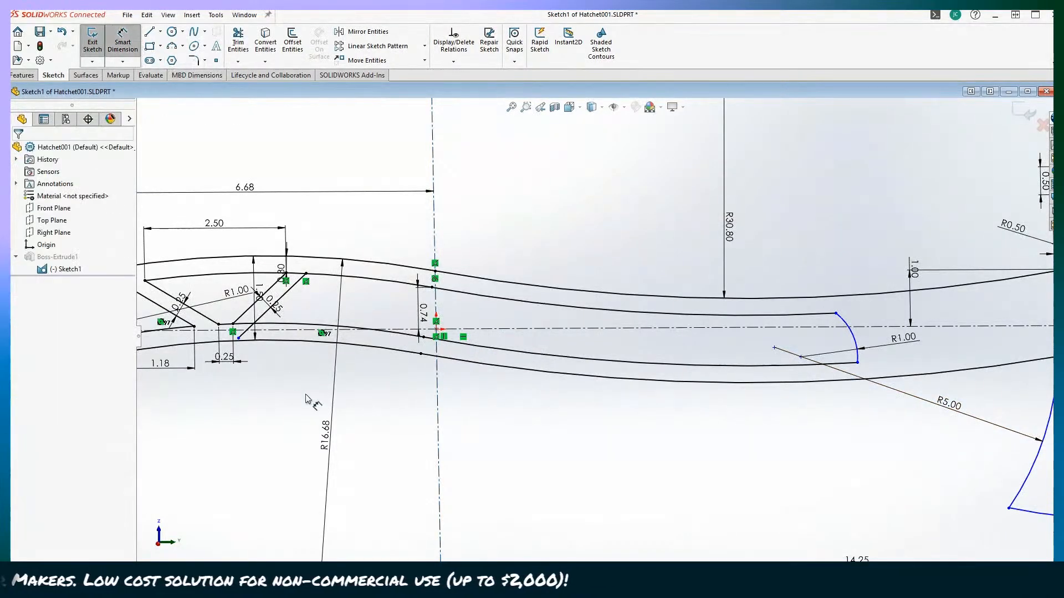
{"action": "left_click", "coordinate": [438, 406]}
{"action": "left_click", "coordinate": [858, 364]}
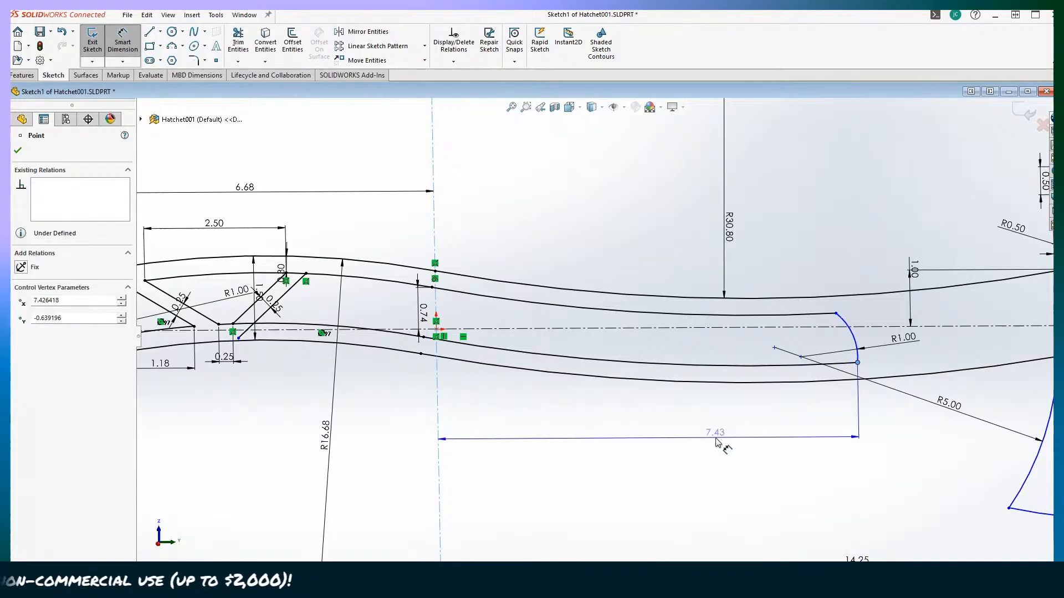
{"action": "left_click", "coordinate": [665, 423]}
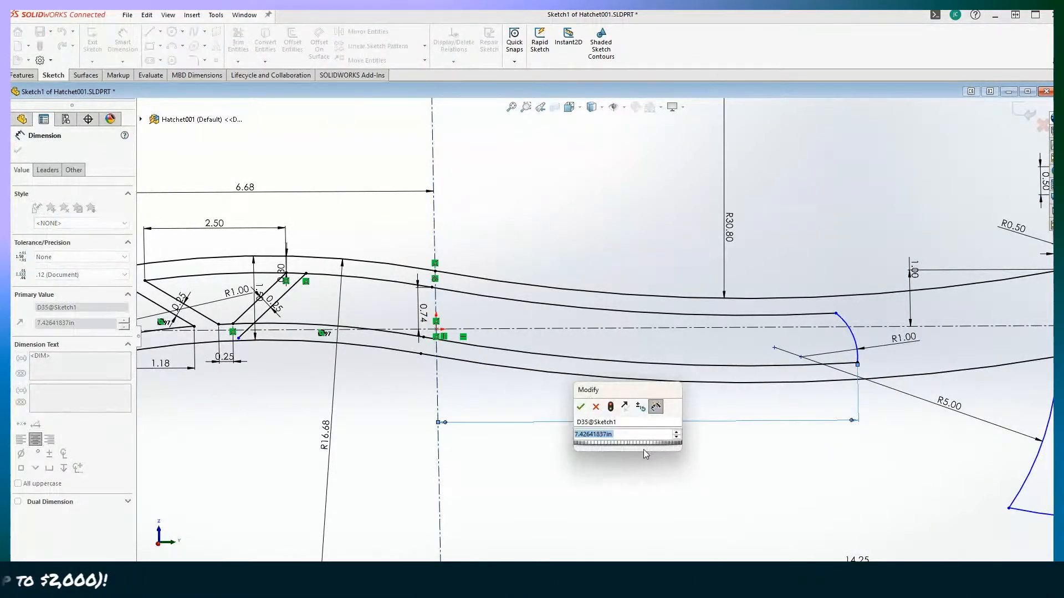
{"action": "type", "text": "7.25"}
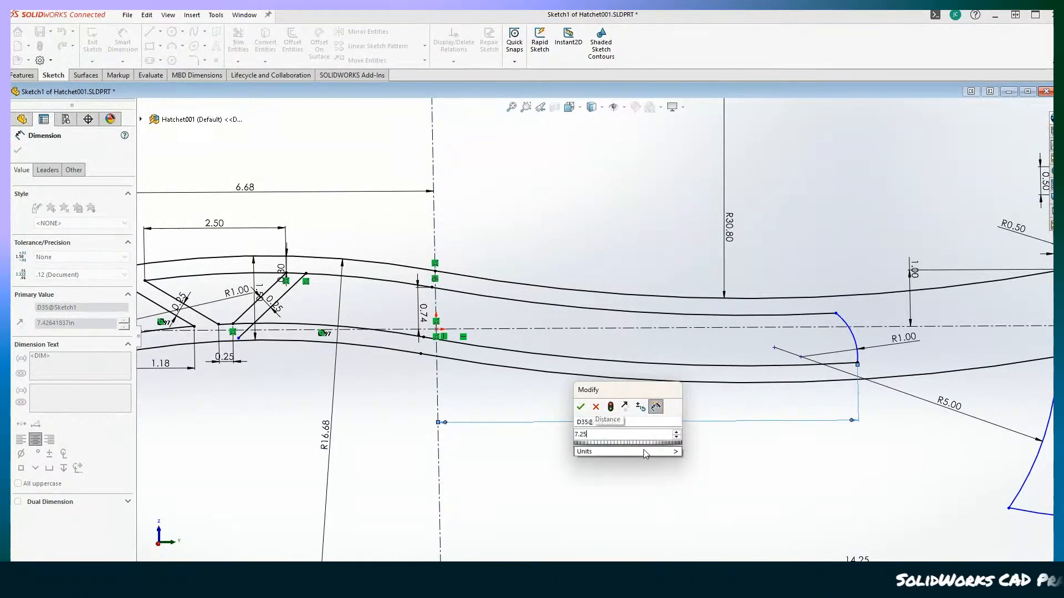
{"action": "key", "text": "Return"}
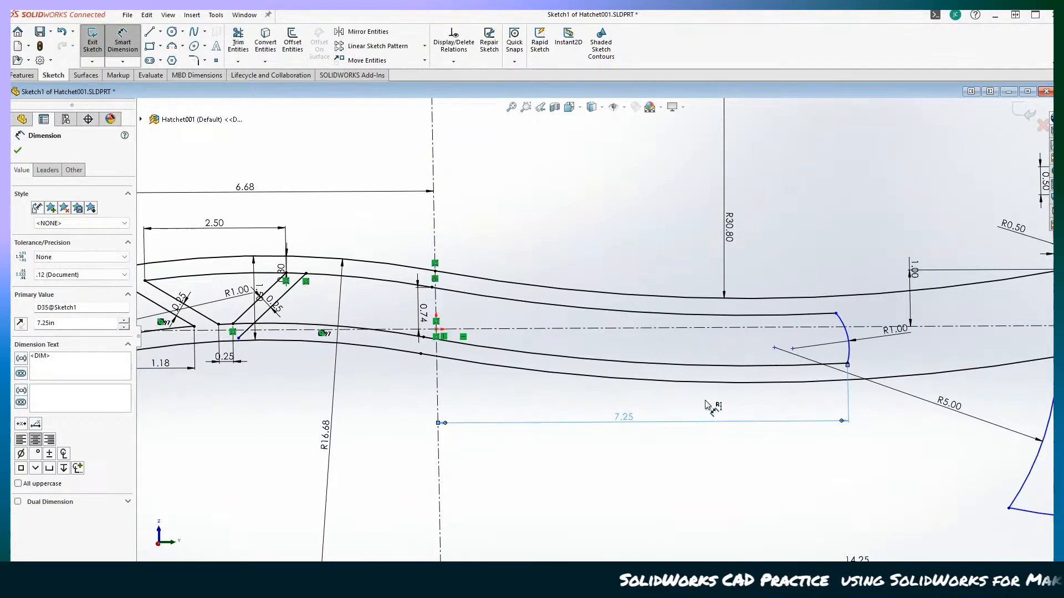
Step: Try a distance of 7 in from the vertical centerline to the end arc's lower endpoint
{"action": "double_click", "coordinate": [625, 418]}
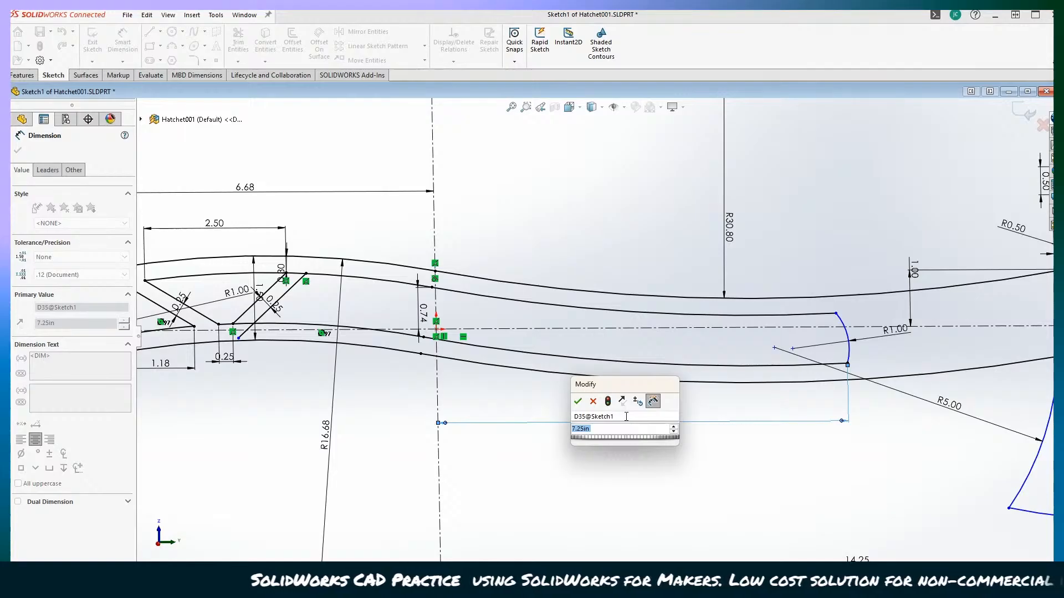
{"action": "type", "text": "7."}
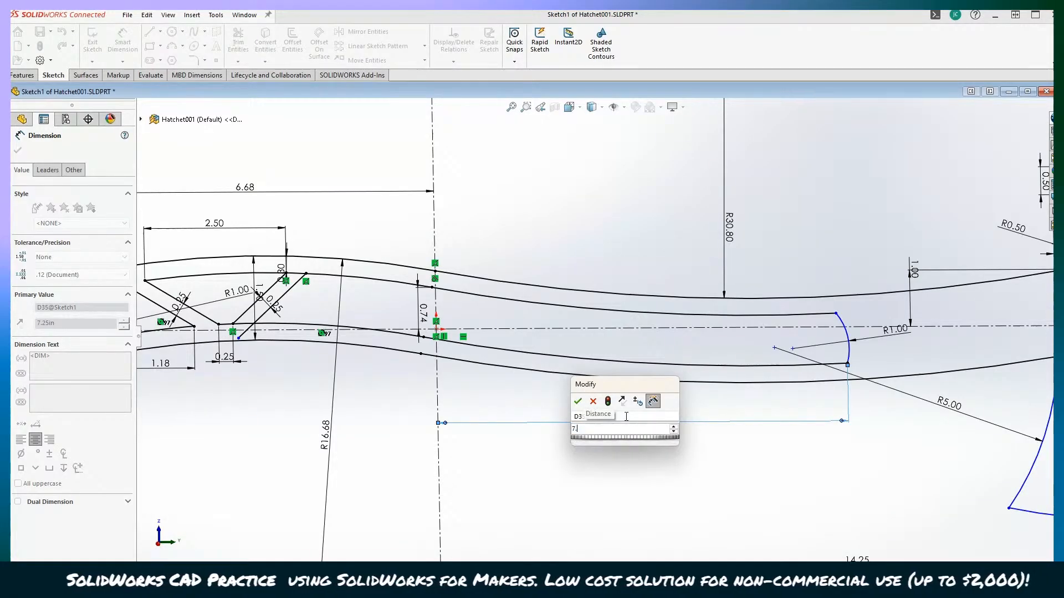
{"action": "key", "text": "Return"}
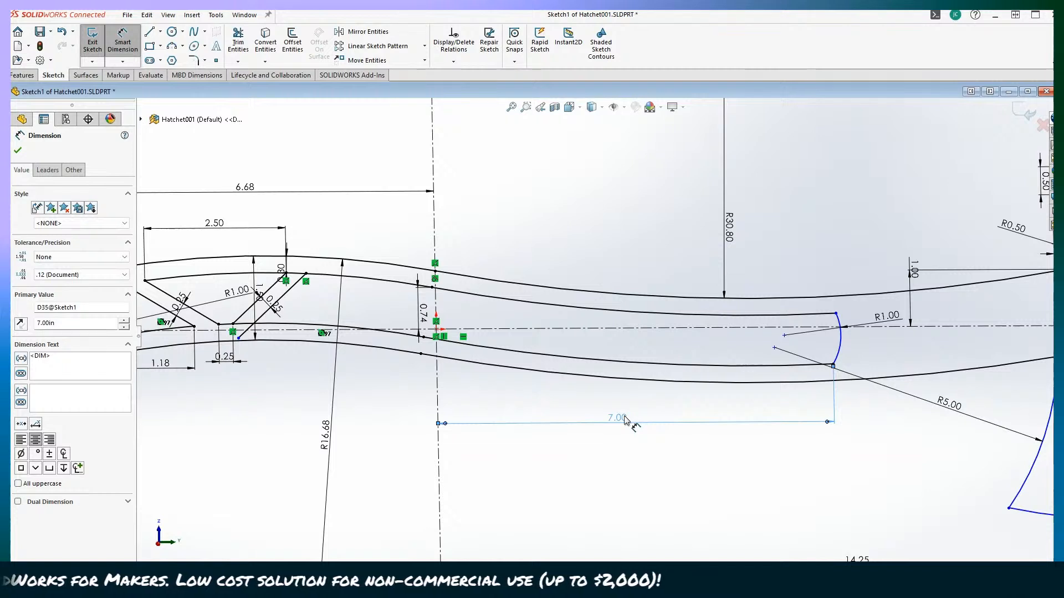
Step: Set the distance from the vertical centerline to the end arc's lower endpoint to 7.125 in
{"action": "double_click", "coordinate": [625, 418]}
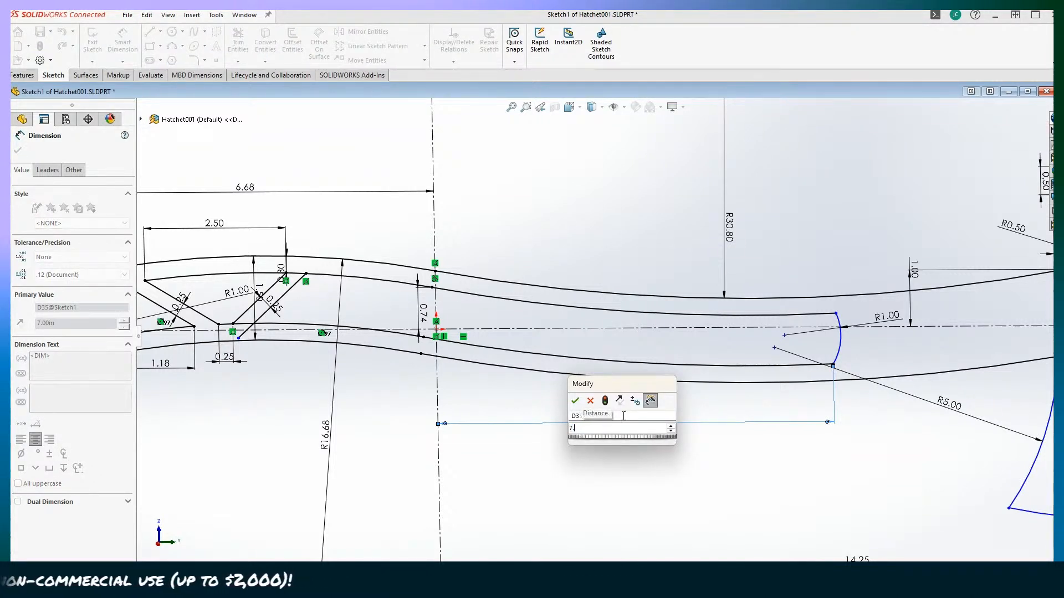
{"action": "type", "text": "7.125"}
{"action": "key", "text": "Return"}
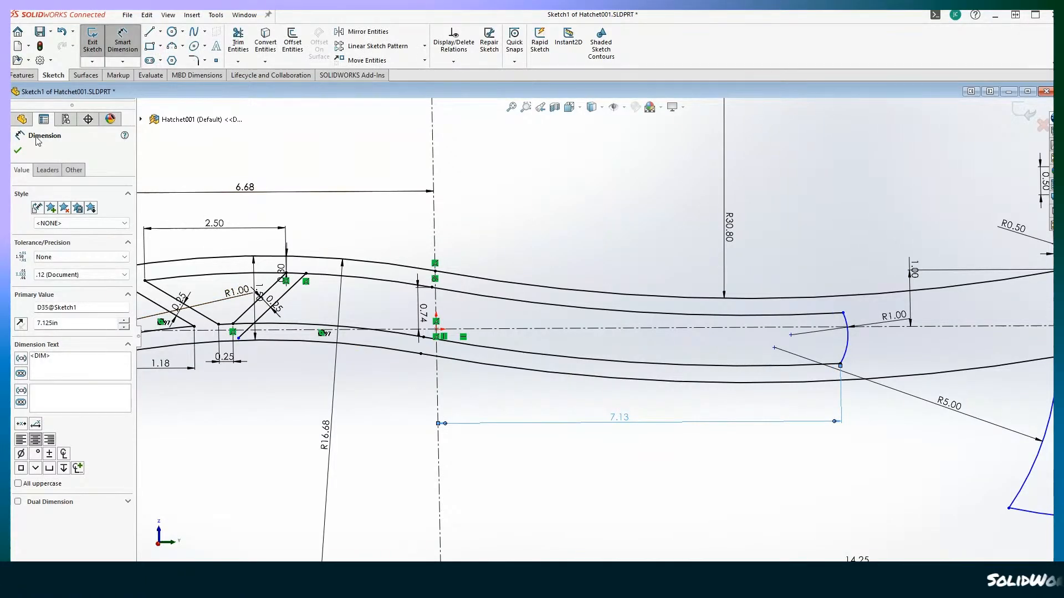
{"action": "left_click", "coordinate": [17, 151]}
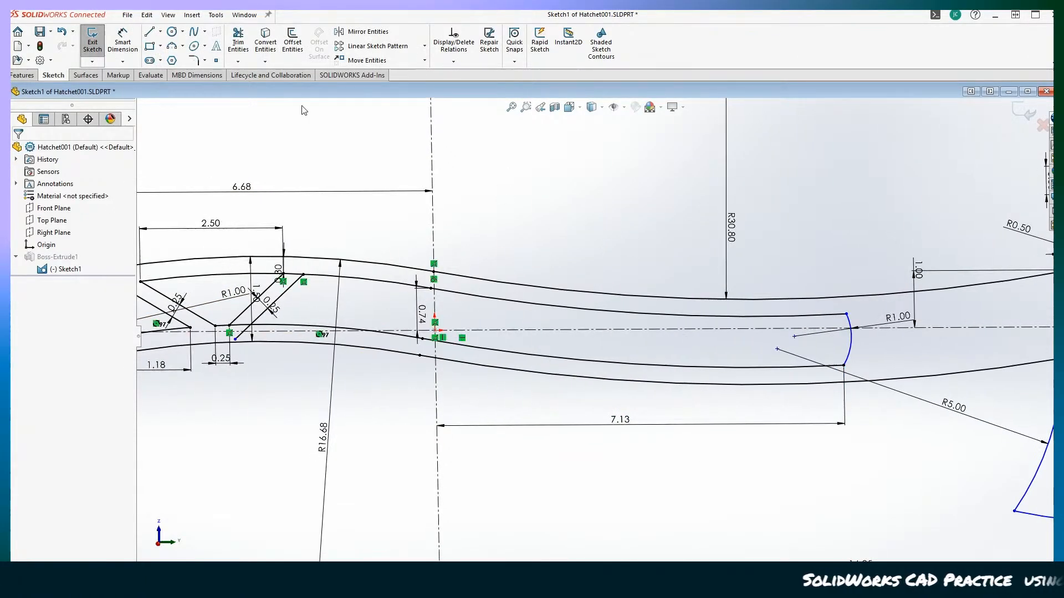
Step: Dimension the horizontal distance from the vertical centerline to the upper endpoint of the blade-side end arc, keeping the current value
{"action": "scroll", "coordinate": [549, 268], "scroll_direction": "up", "scroll_amount": 3}
{"action": "middle_click_drag", "start_coordinate": [548, 268], "coordinate": [579, 280]}
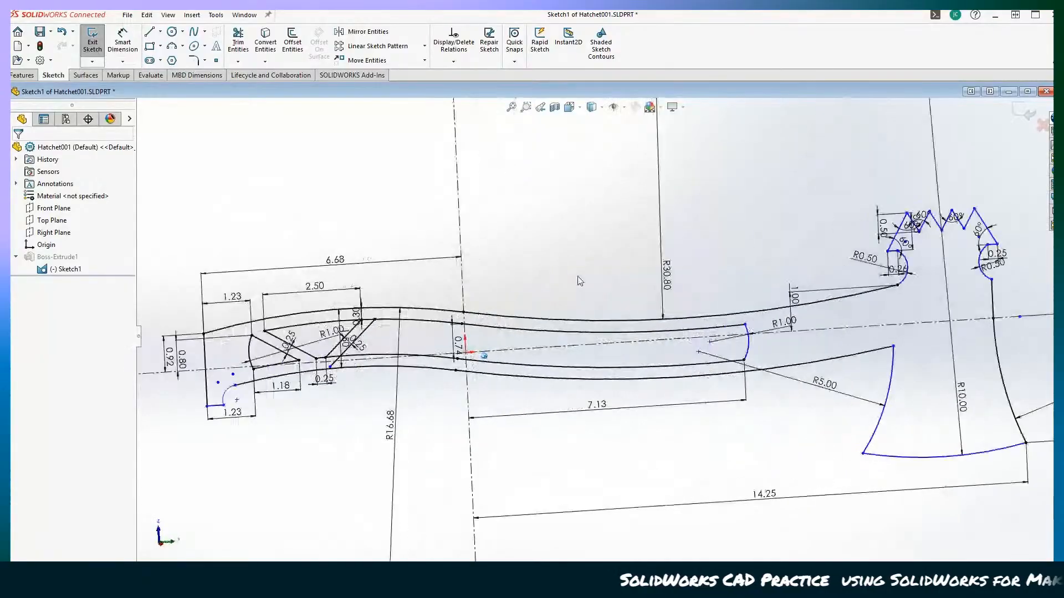
{"action": "scroll", "coordinate": [880, 381], "scroll_direction": "down", "scroll_amount": 2}
{"action": "scroll", "coordinate": [604, 358], "scroll_direction": "down", "scroll_amount": 2}
{"action": "middle_click_drag", "start_coordinate": [604, 357], "coordinate": [629, 340]}
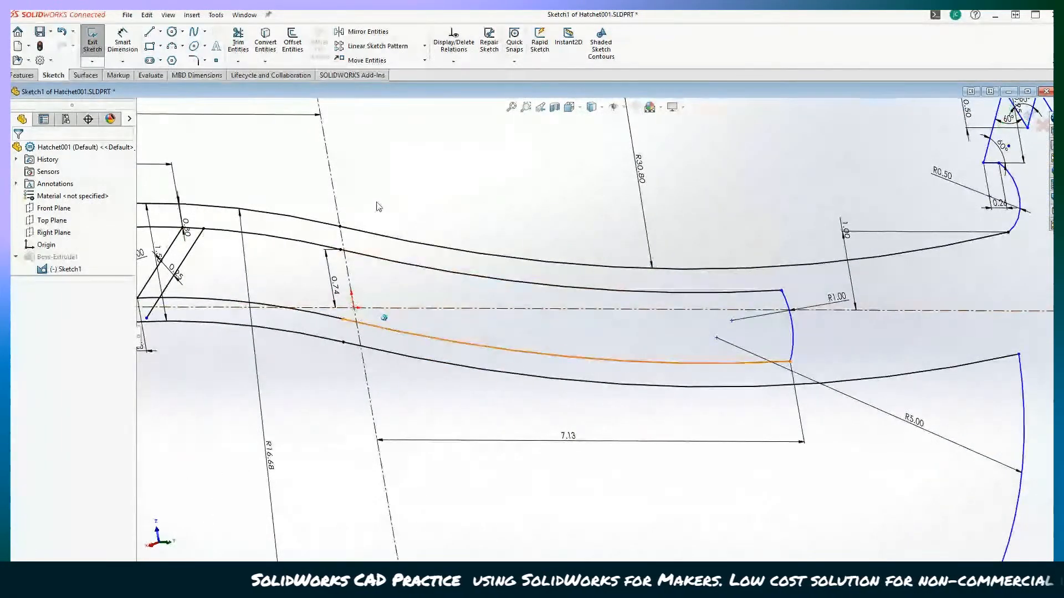
{"action": "left_click", "coordinate": [122, 39]}
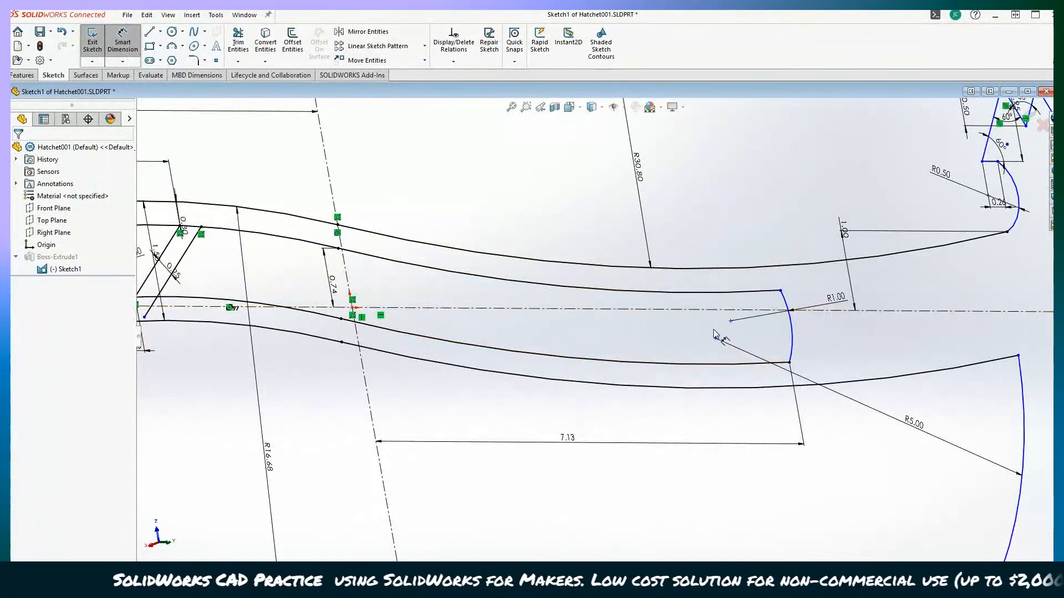
{"action": "left_click", "coordinate": [780, 291]}
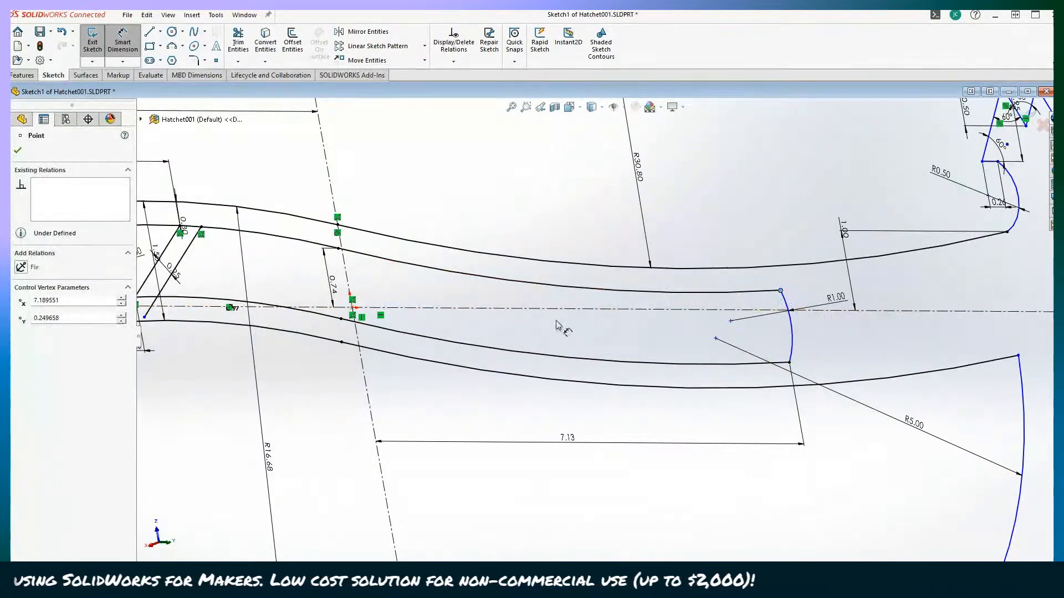
{"action": "left_click", "coordinate": [331, 178]}
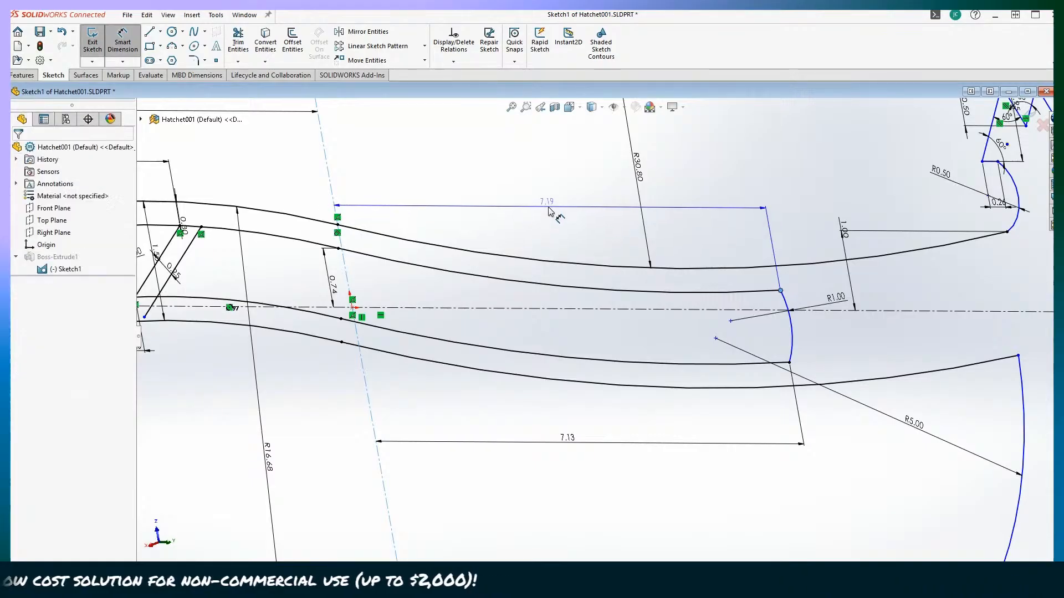
{"action": "left_click", "coordinate": [548, 228]}
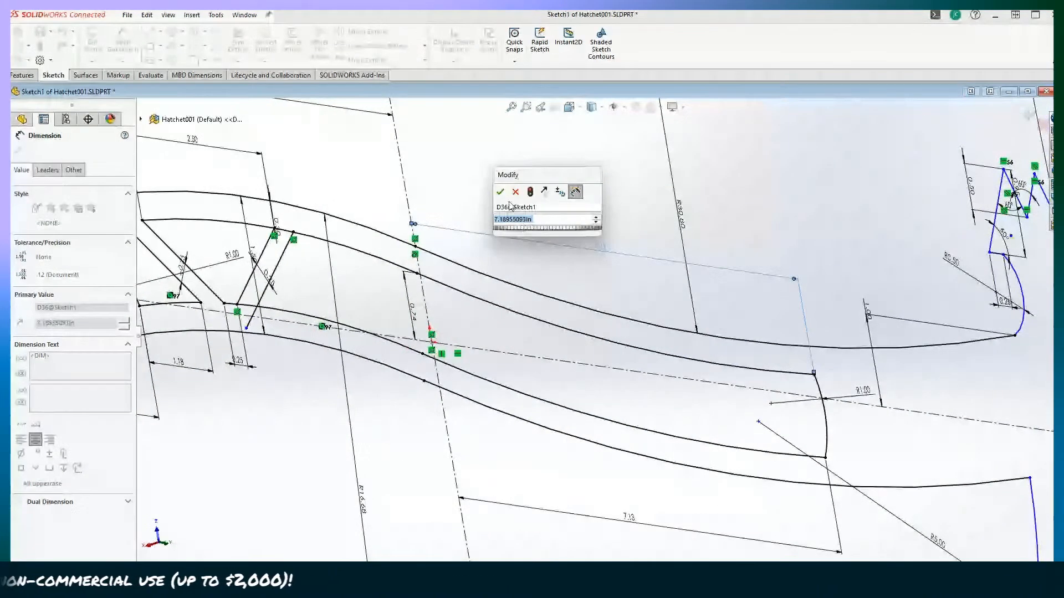
{"action": "left_click", "coordinate": [500, 194]}
Step: Attach the offset diagonal's lower endpoint to the lower inner handle curve with a coincident relation
{"action": "scroll", "coordinate": [548, 348], "scroll_direction": "up", "scroll_amount": 5}
{"action": "mouse_move", "coordinate": [573, 377]}
{"action": "middle_mouse_down"}
{"action": "mouse_move", "coordinate": [545, 358]}
{"action": "mouse_move", "coordinate": [576, 327]}
{"action": "middle_mouse_up"}
{"action": "scroll", "coordinate": [746, 381], "scroll_direction": "down", "scroll_amount": 2}
{"action": "scroll", "coordinate": [998, 456], "scroll_direction": "up", "scroll_amount": 2}
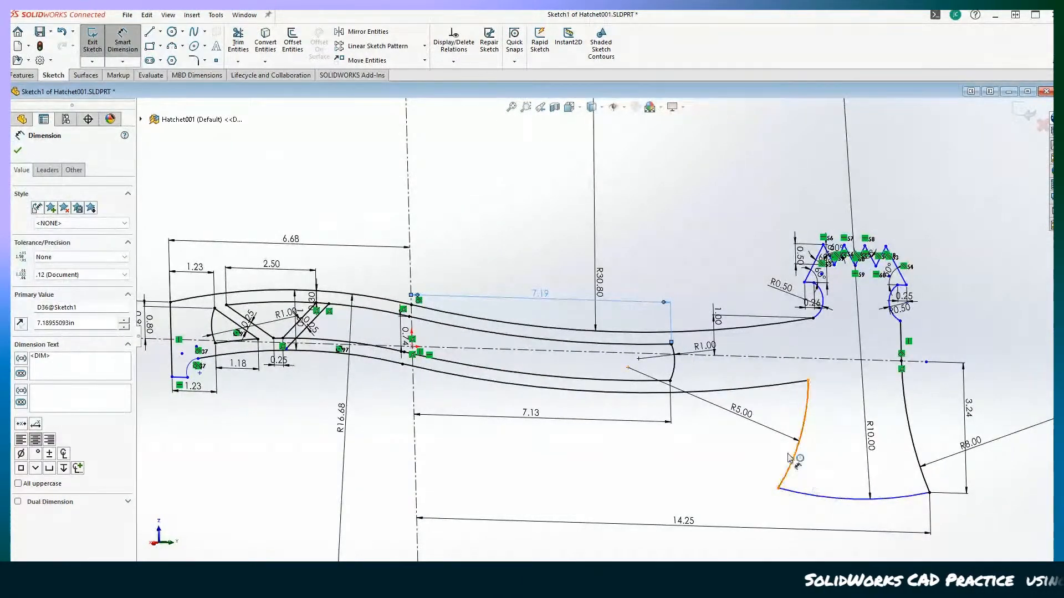
{"action": "scroll", "coordinate": [720, 449], "scroll_direction": "down", "scroll_amount": 3}
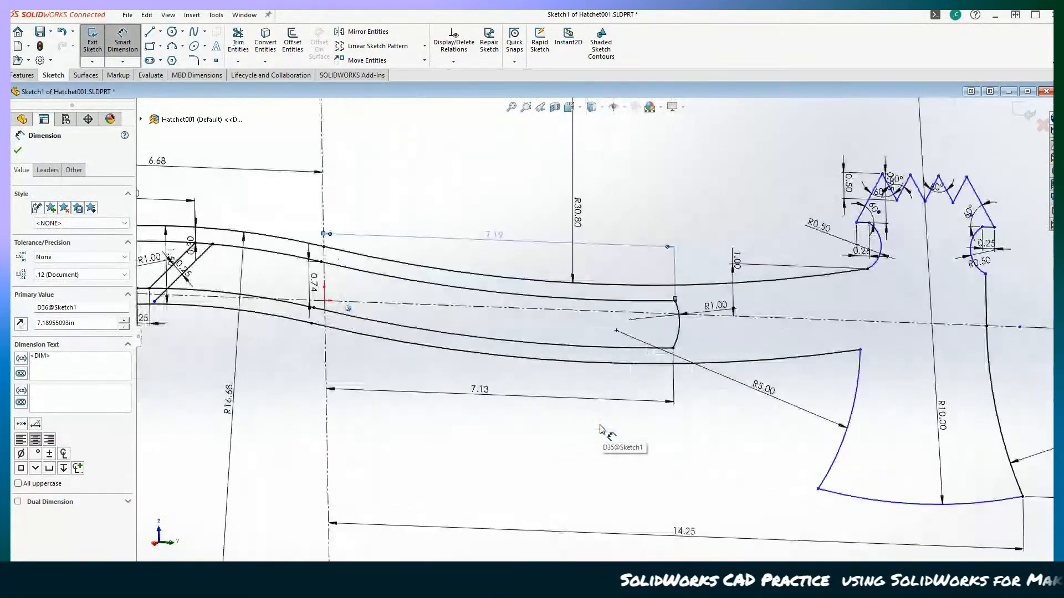
{"action": "scroll", "coordinate": [601, 430], "scroll_direction": "up", "scroll_amount": 3}
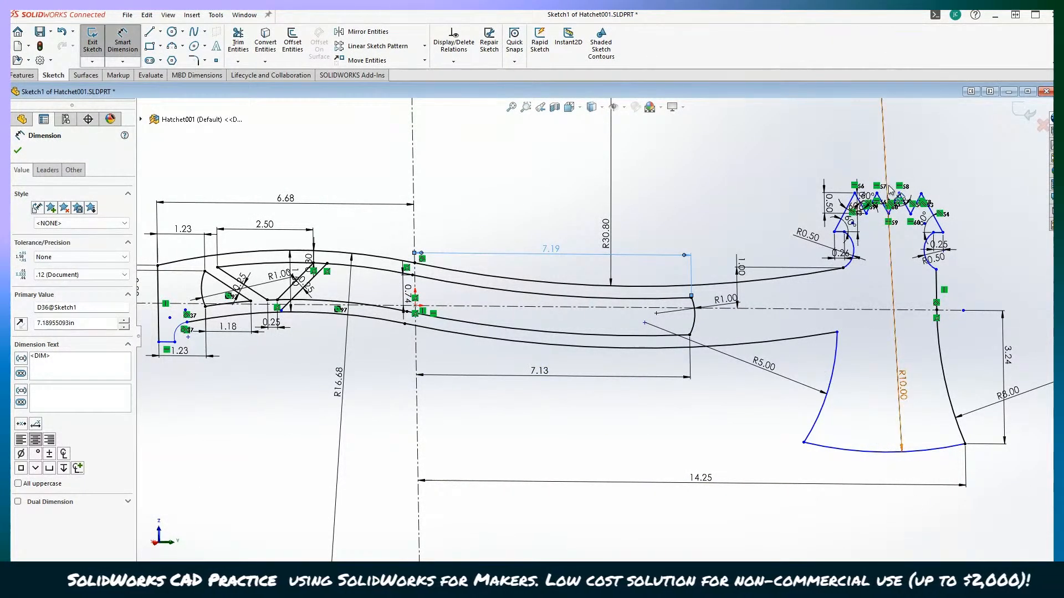
{"action": "scroll", "coordinate": [540, 352], "scroll_direction": "down", "scroll_amount": 5}
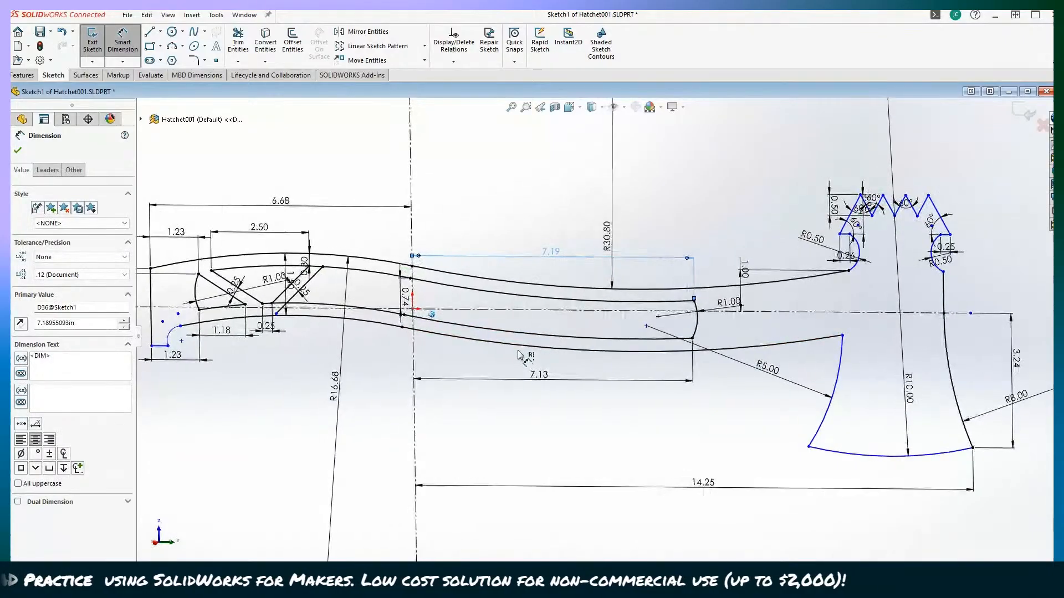
{"action": "scroll", "coordinate": [529, 411], "scroll_direction": "down", "scroll_amount": 4}
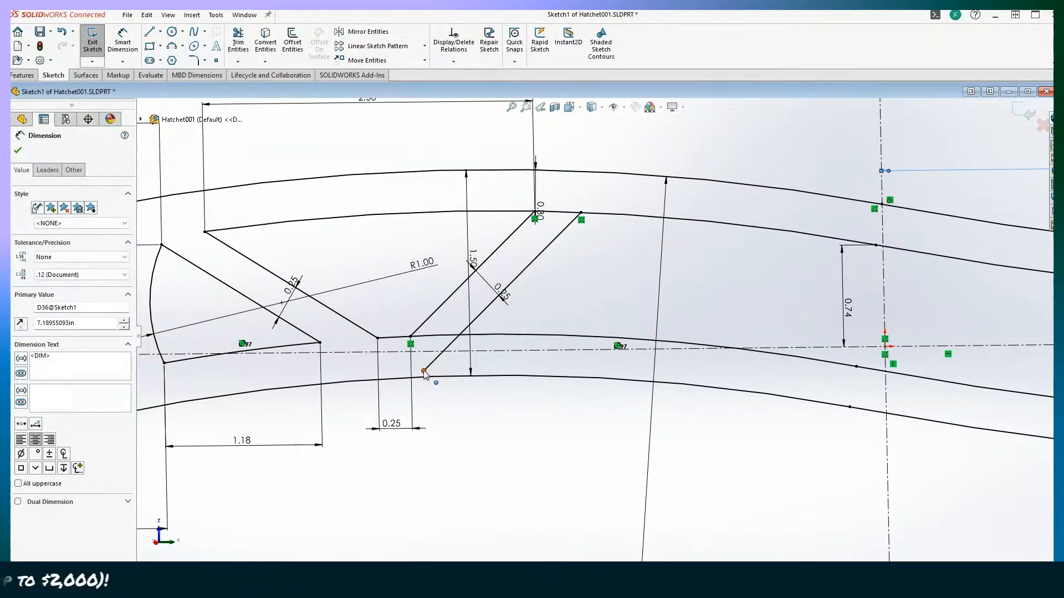
{"action": "left_click_drag", "start_coordinate": [424, 372], "coordinate": [459, 335]}
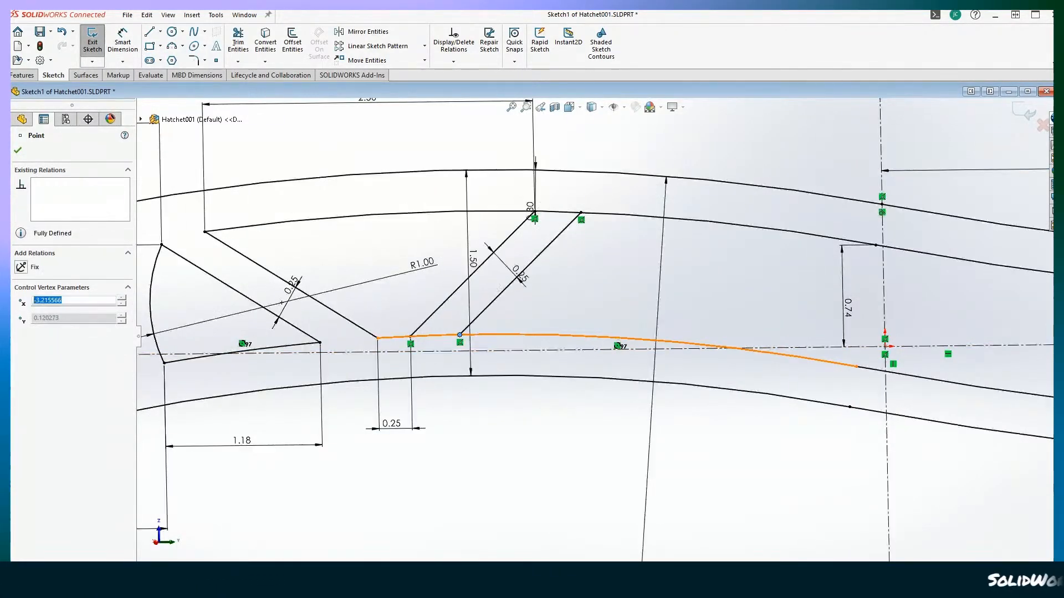
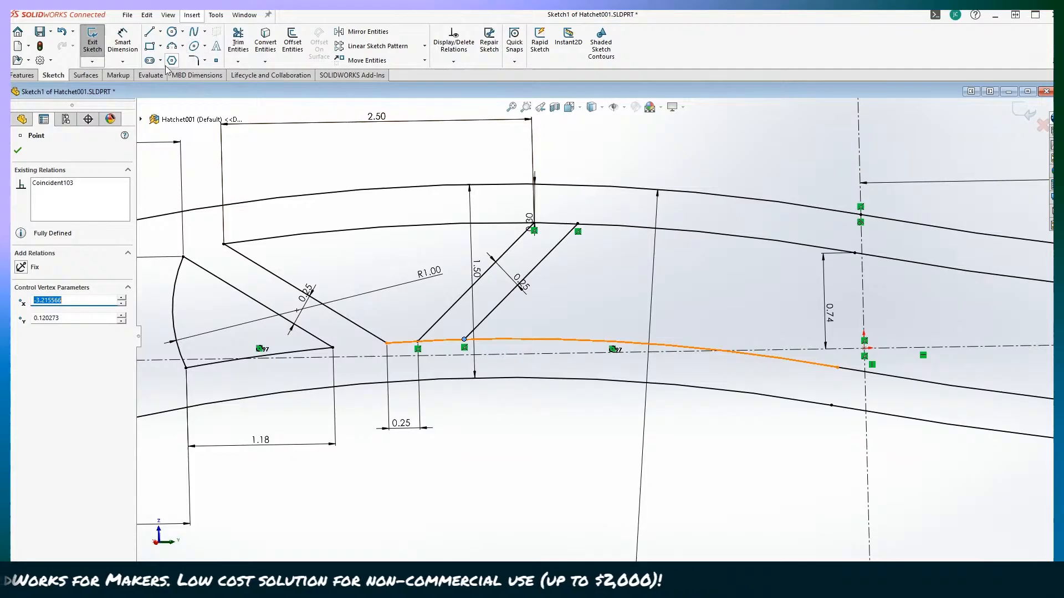
Step: Trim away the upper and lower inner handle curve segments lying between the second pair of 0.25 in offset diagonals
{"action": "left_click", "coordinate": [240, 44]}
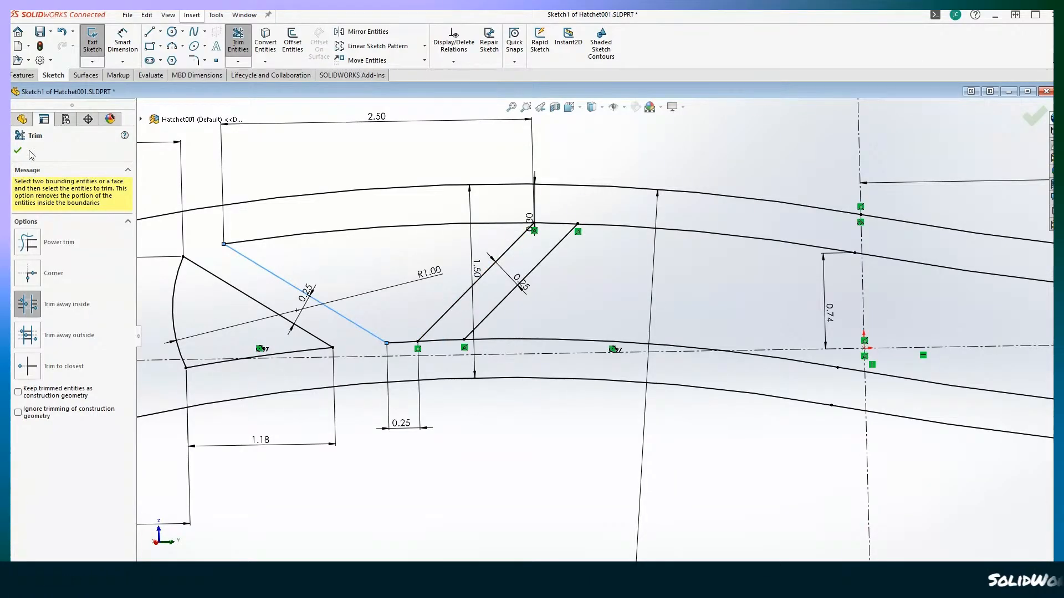
{"action": "left_click", "coordinate": [242, 49]}
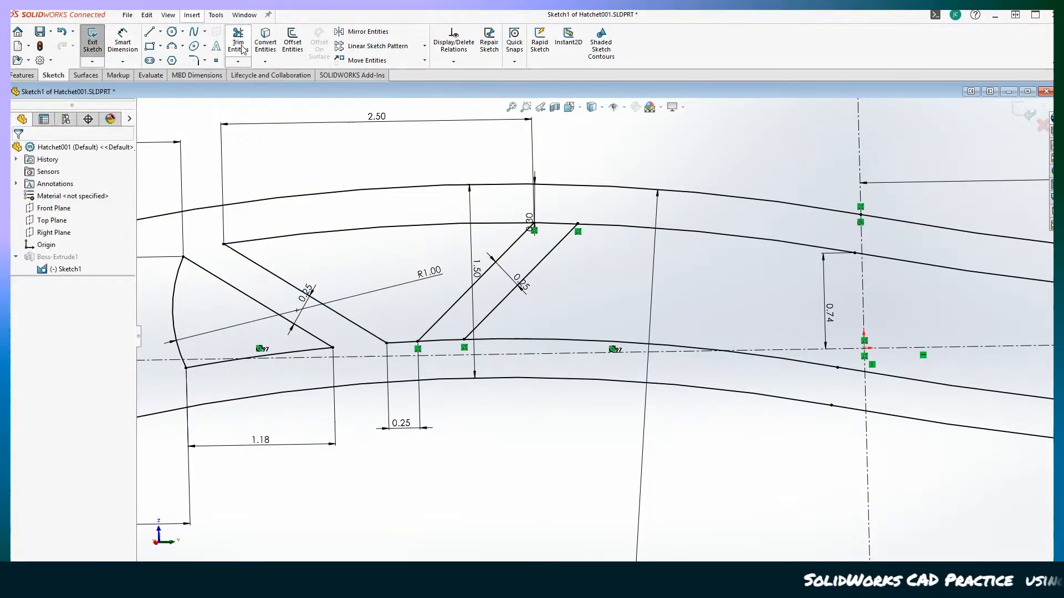
{"action": "left_click", "coordinate": [240, 47]}
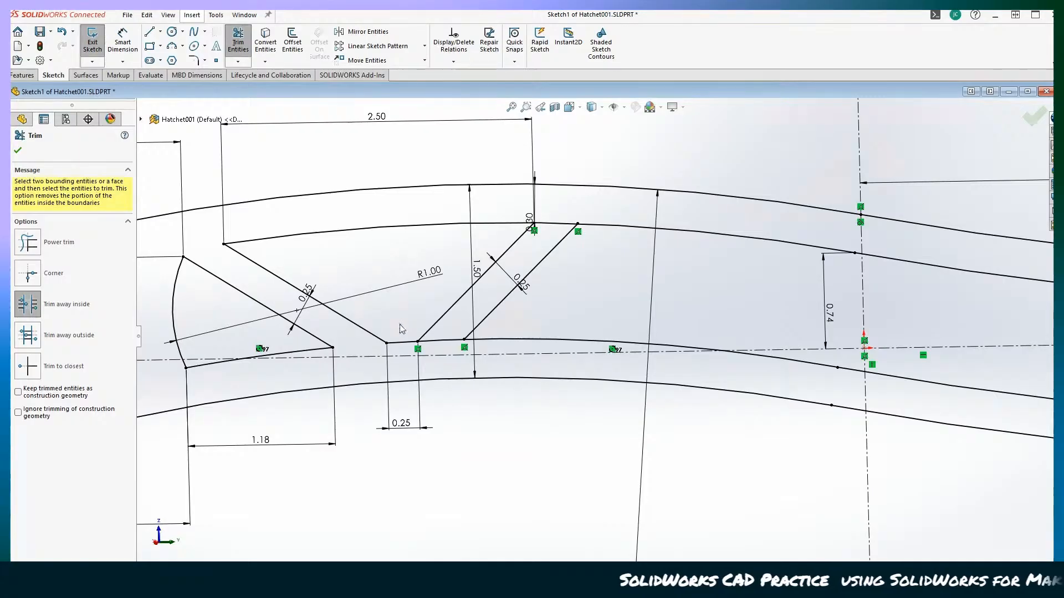
{"action": "left_click", "coordinate": [487, 310]}
{"action": "left_click", "coordinate": [445, 339]}
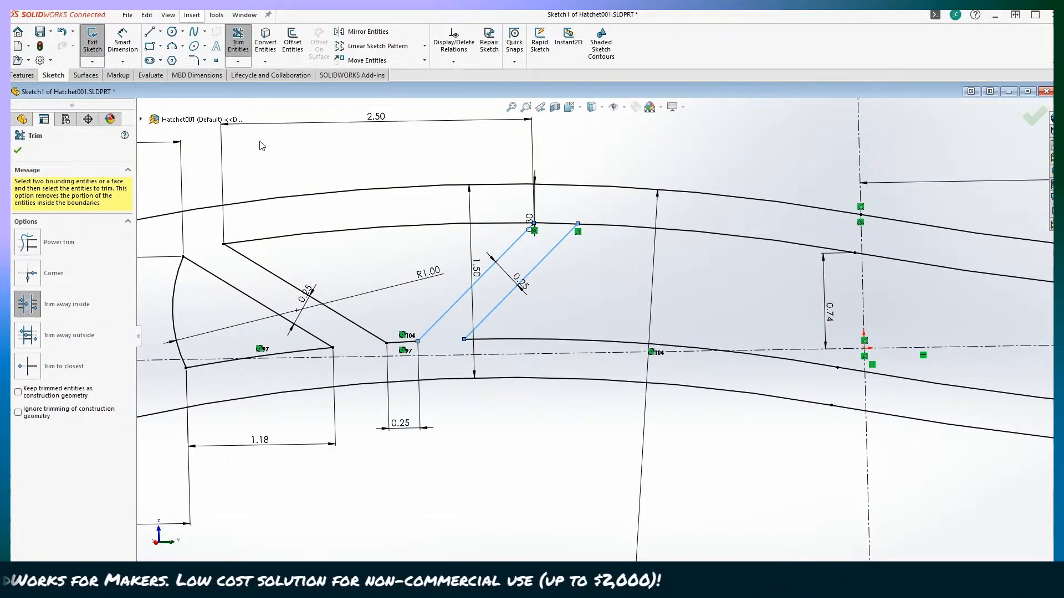
{"action": "scroll", "coordinate": [290, 164], "scroll_direction": "down", "scroll_amount": 3}
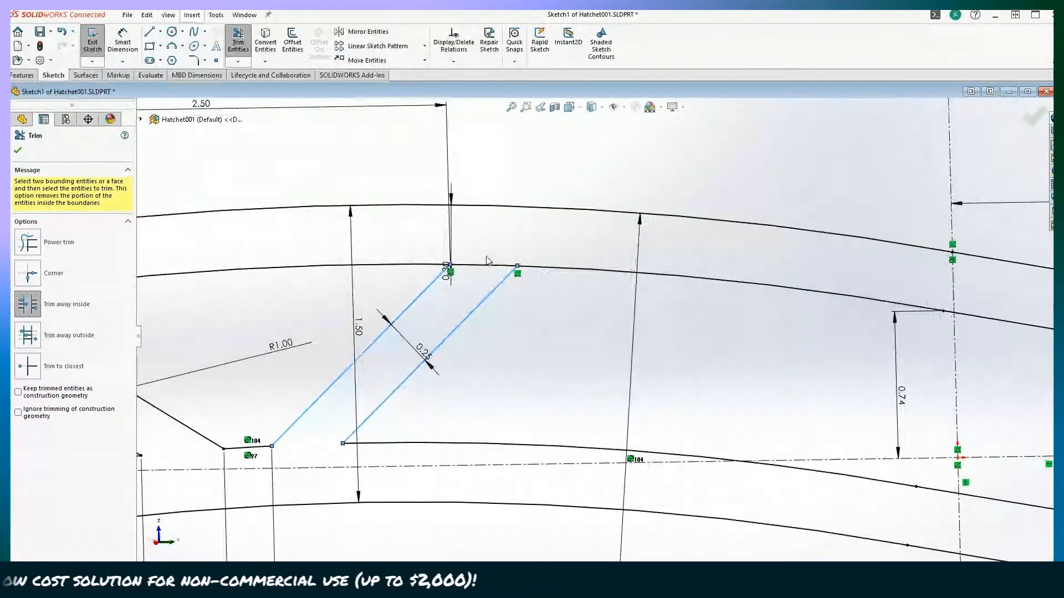
{"action": "scroll", "coordinate": [485, 260], "scroll_direction": "up", "scroll_amount": 5}
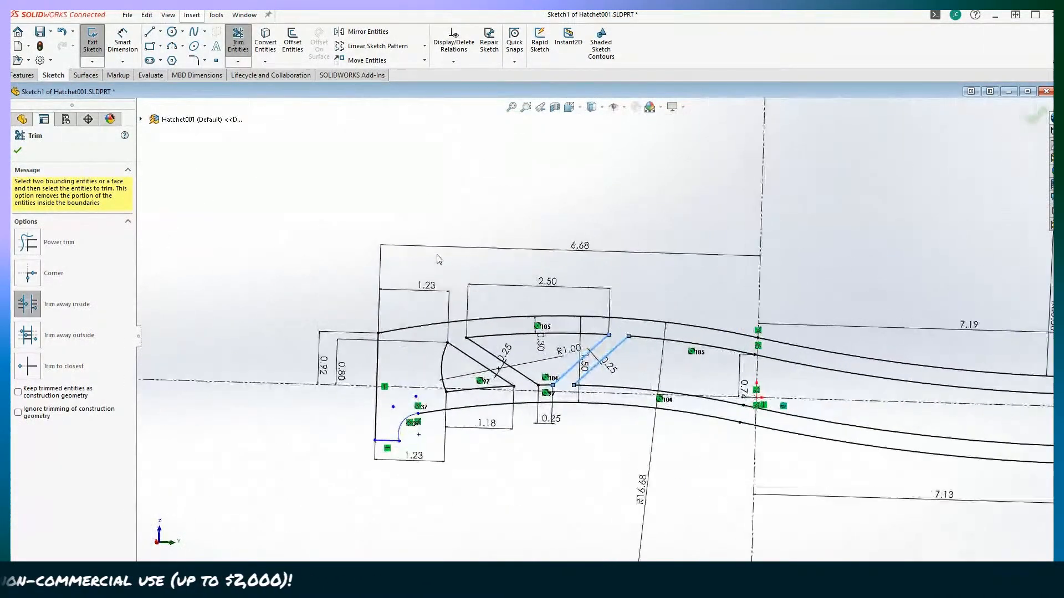
{"action": "left_click", "coordinate": [233, 45]}
{"action": "key", "text": "f"}
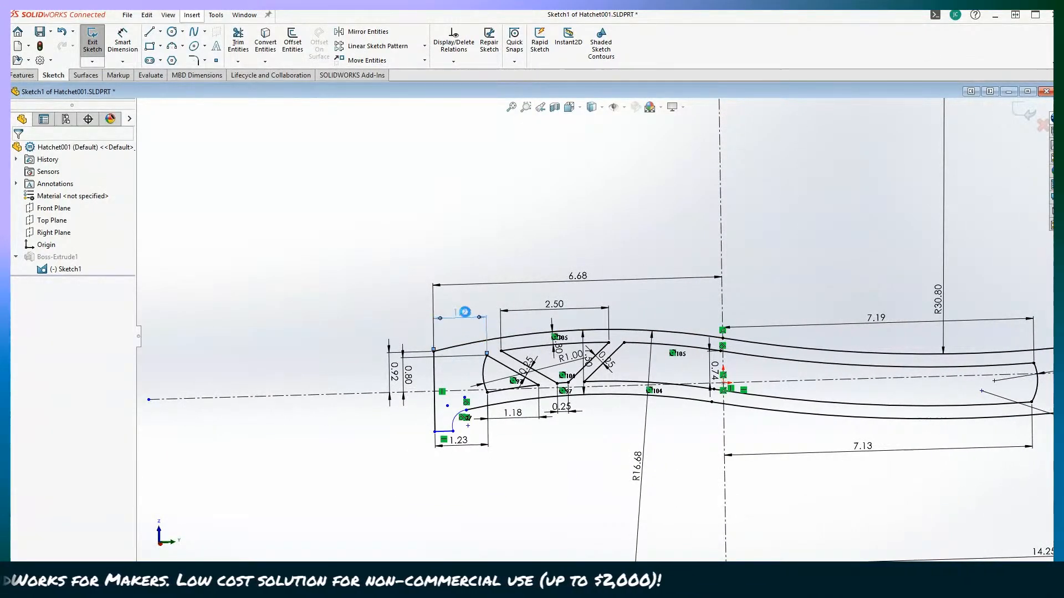
Step: Try a horizontal distance of 3 in from the butt edge to the truss end arc's upper endpoint, and undo it
{"action": "left_click", "coordinate": [464, 312]}
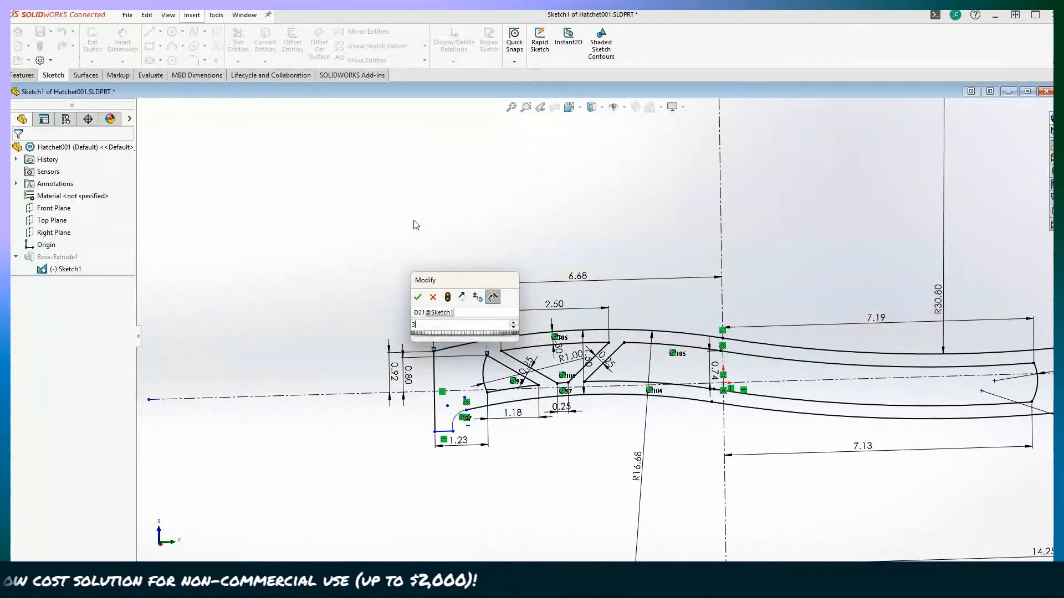
{"action": "type", "text": "3"}
{"action": "key", "text": "Return"}
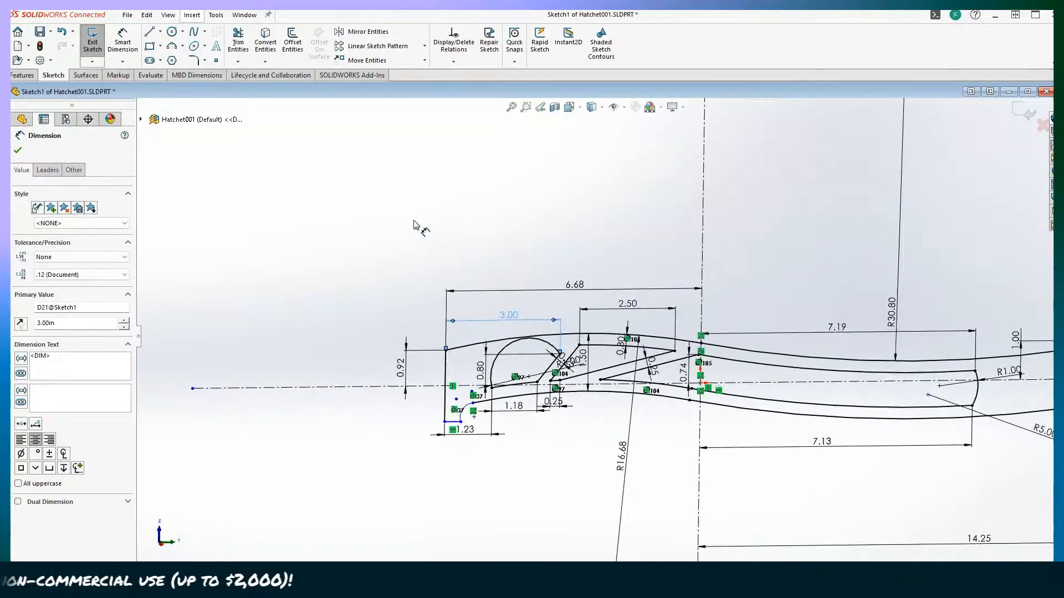
{"action": "key", "text": "Escape"}
{"action": "scroll", "coordinate": [415, 224], "scroll_direction": "down", "scroll_amount": 2}
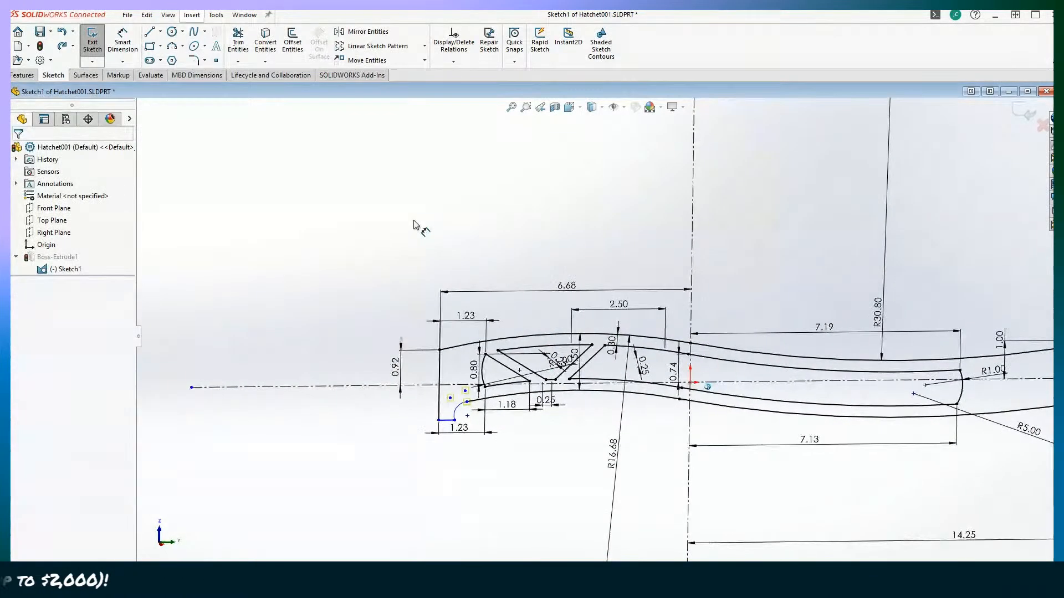
{"action": "scroll", "coordinate": [415, 224], "scroll_direction": "down", "scroll_amount": 1}
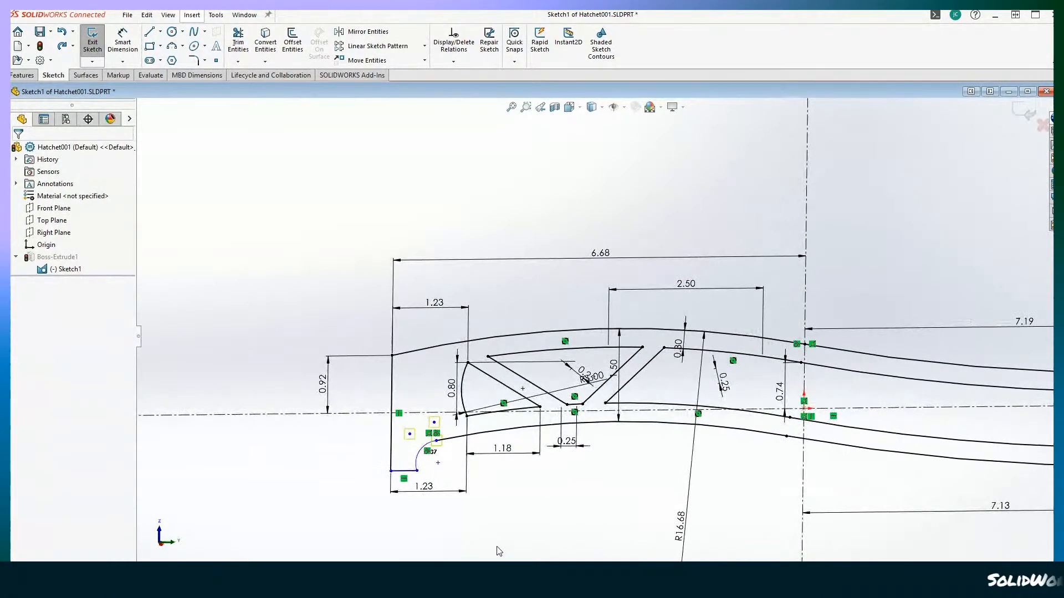
Step: Replace the lower 1.23 in dimension at the butt end with a vertical relation between the truss end arc's two endpoints
{"action": "left_click", "coordinate": [438, 493]}
{"action": "scroll", "coordinate": [486, 334], "scroll_direction": "down", "scroll_amount": 2}
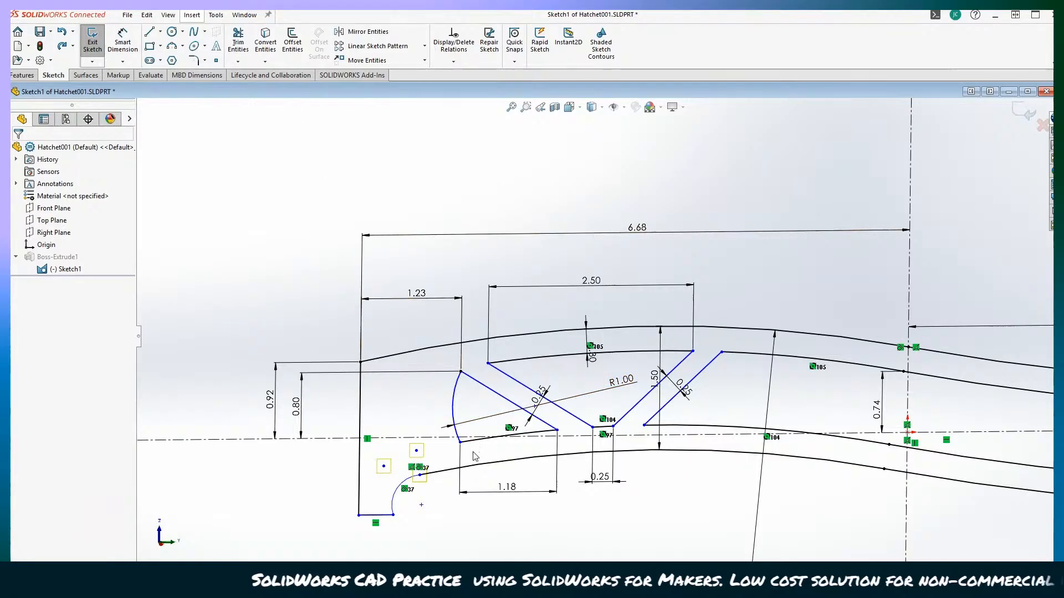
{"action": "left_click", "coordinate": [454, 421]}
{"action": "left_click", "coordinate": [450, 452]}
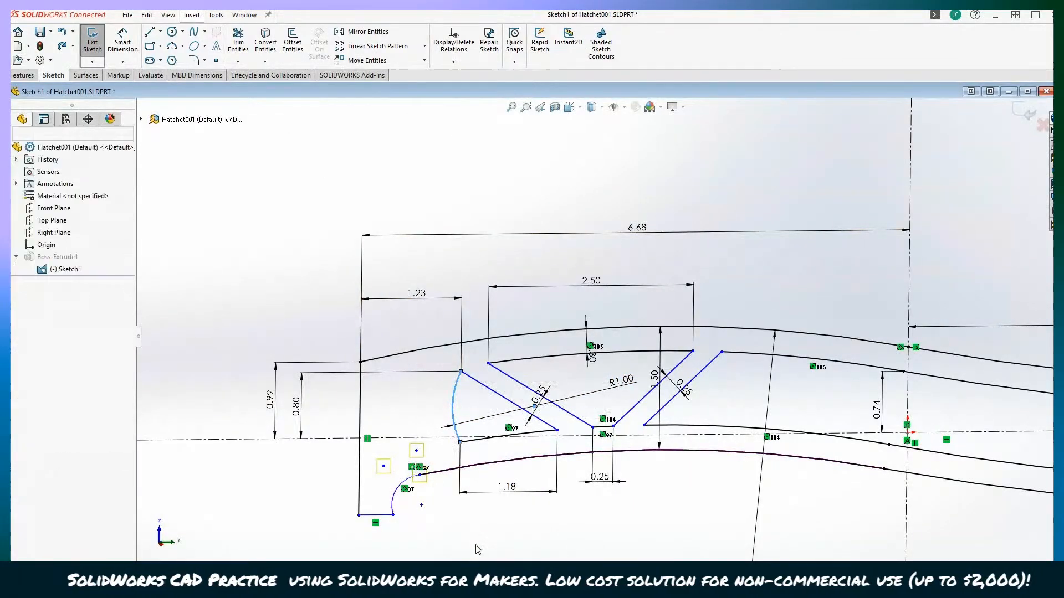
{"action": "left_click", "coordinate": [460, 442]}
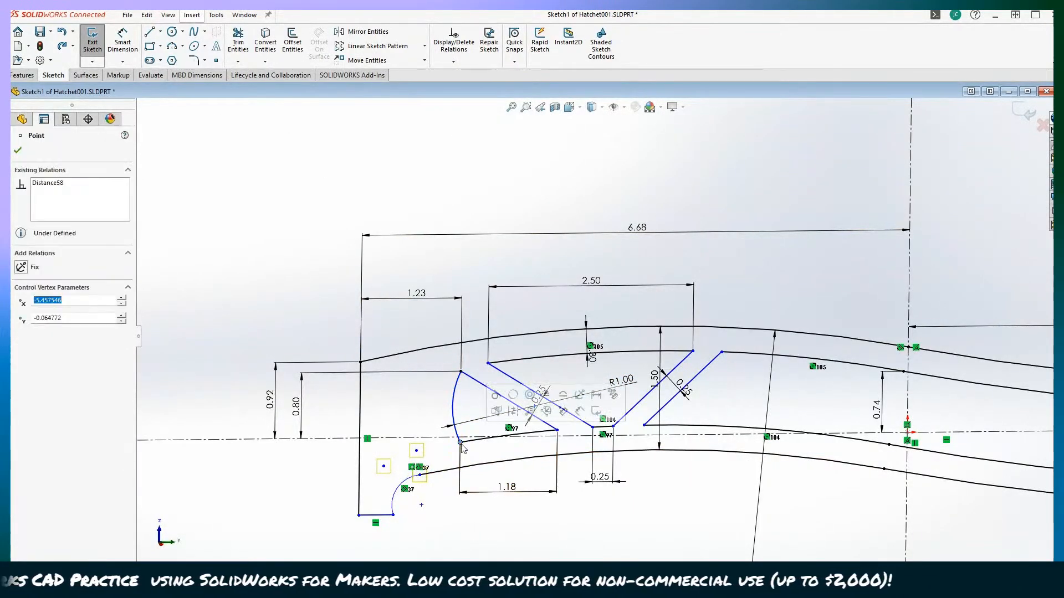
{"action": "left_click", "coordinate": [462, 374], "text": "ctrl"}
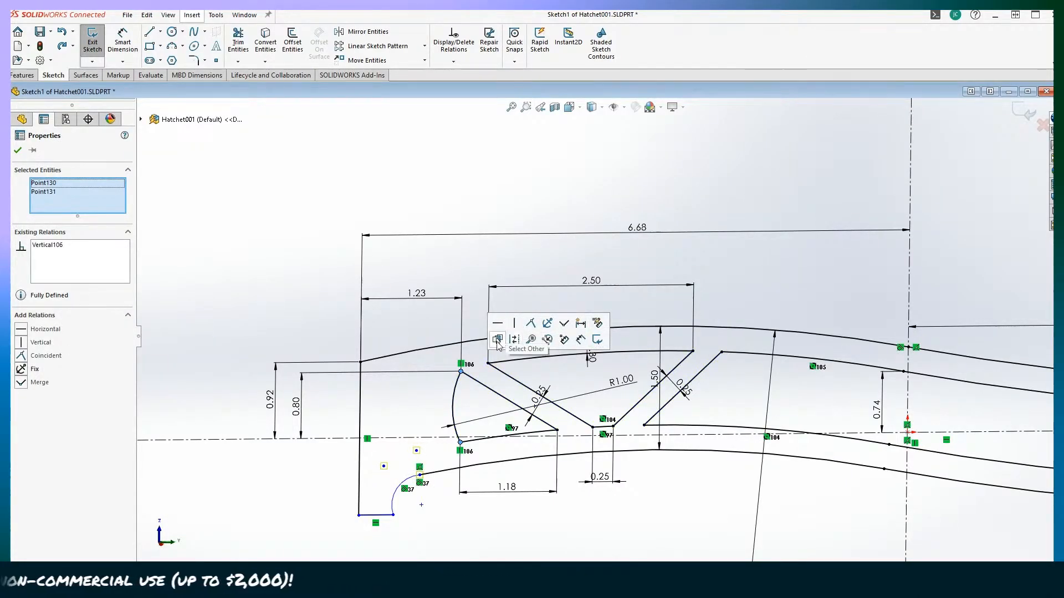
{"action": "left_click", "coordinate": [17, 150]}
Step: Enlarge the butt hook's concave arc freehand to a radius of about 0.58 in and shift its center slightly
{"action": "scroll", "coordinate": [273, 205], "scroll_direction": "up", "scroll_amount": 3}
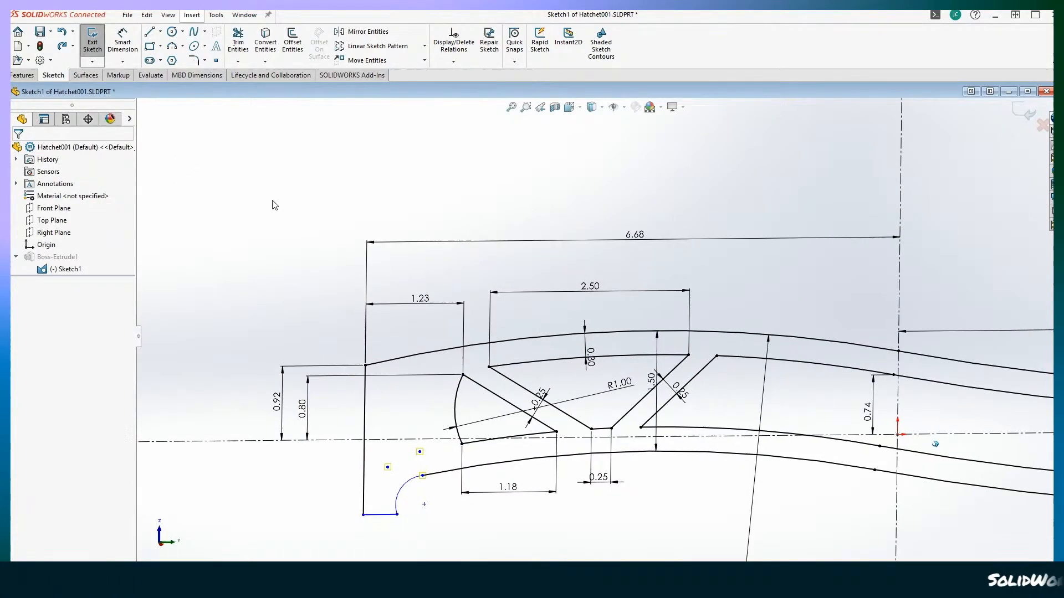
{"action": "scroll", "coordinate": [304, 295], "scroll_direction": "down", "scroll_amount": 2}
{"action": "scroll", "coordinate": [392, 361], "scroll_direction": "down", "scroll_amount": 4}
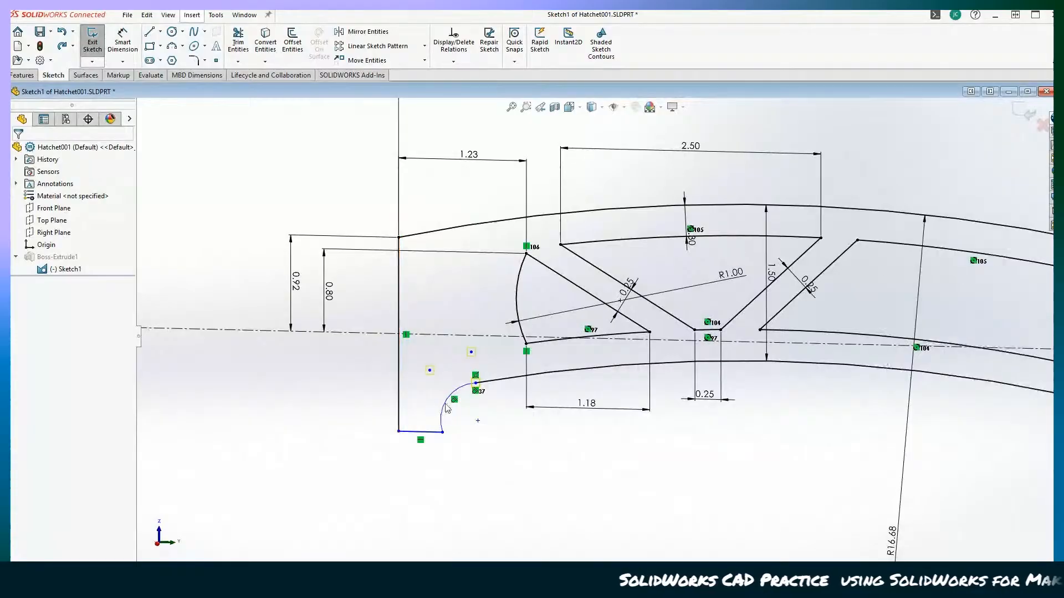
{"action": "scroll", "coordinate": [302, 340], "scroll_direction": "down", "scroll_amount": 3}
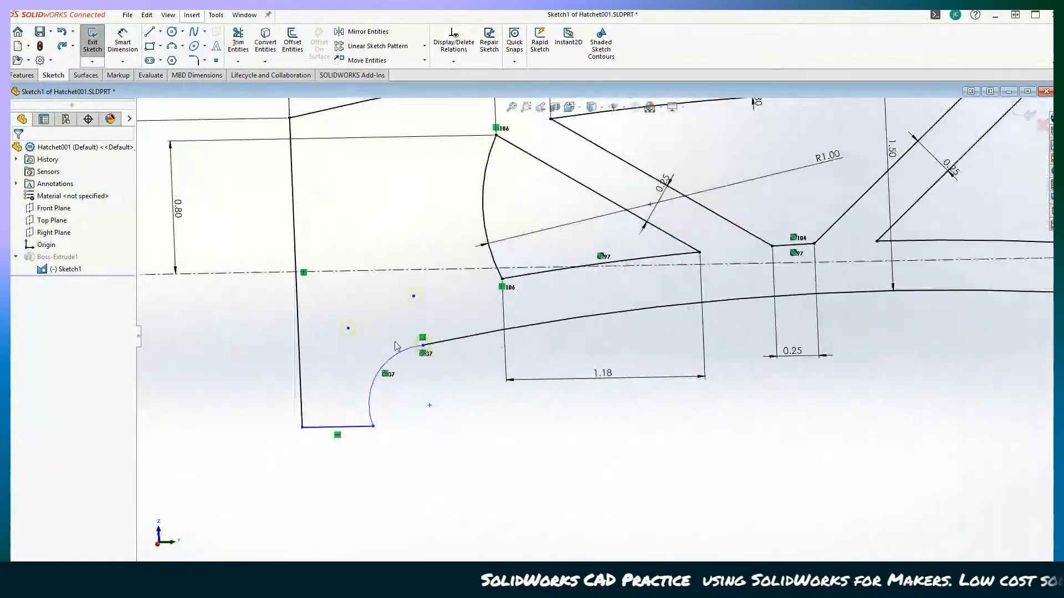
{"action": "left_click", "coordinate": [423, 346]}
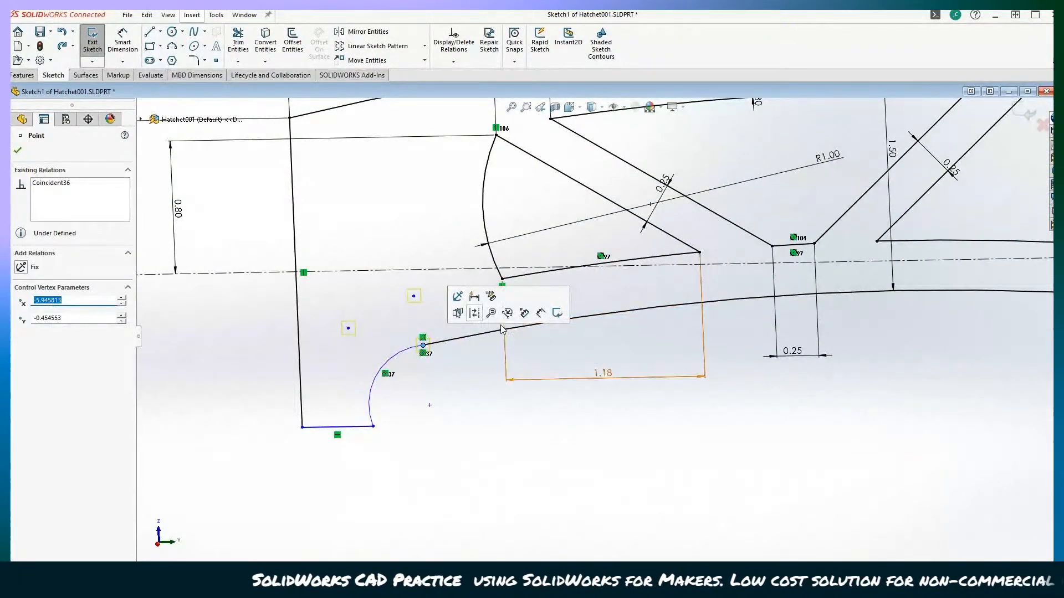
{"action": "left_click", "coordinate": [435, 404]}
{"action": "scroll", "coordinate": [423, 461], "scroll_direction": "up", "scroll_amount": 1}
{"action": "scroll", "coordinate": [451, 448], "scroll_direction": "down", "scroll_amount": 1}
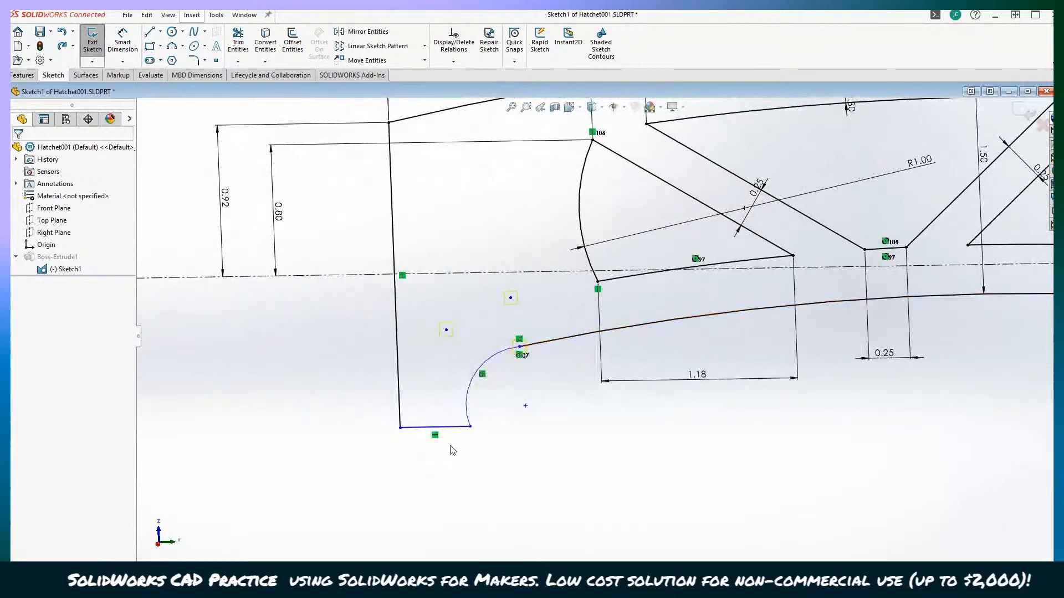
{"action": "scroll", "coordinate": [447, 492], "scroll_direction": "up", "scroll_amount": 3}
{"action": "scroll", "coordinate": [471, 498], "scroll_direction": "down", "scroll_amount": 3}
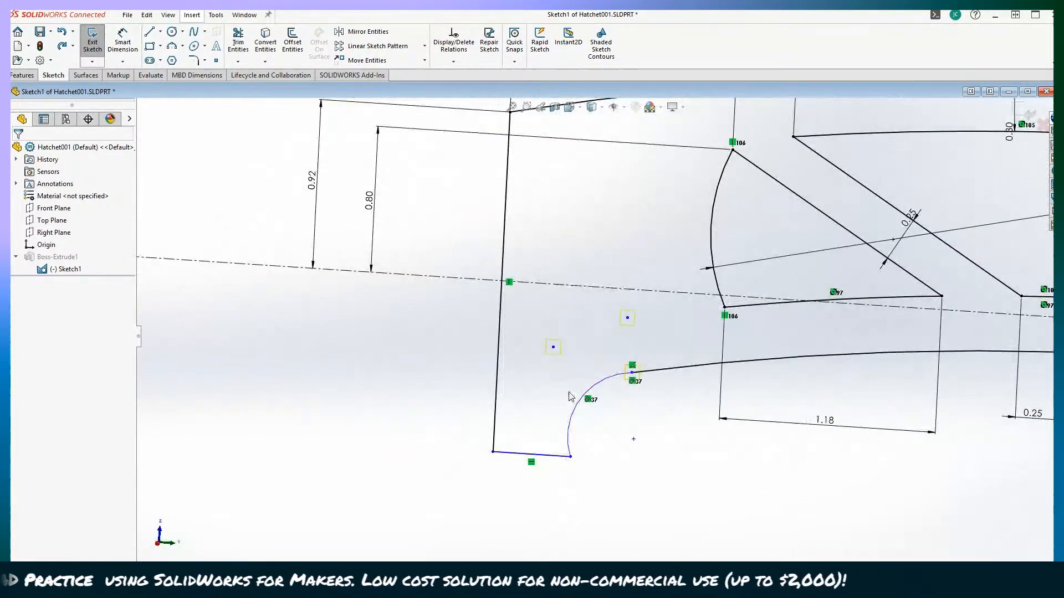
{"action": "left_click_drag", "start_coordinate": [576, 403], "coordinate": [658, 485]}
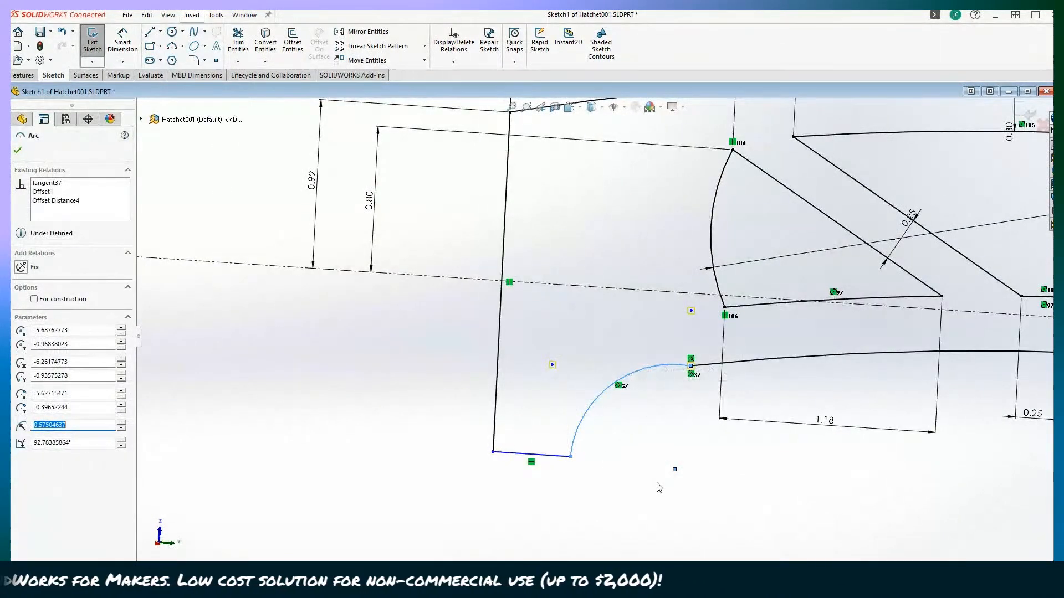
{"action": "scroll", "coordinate": [657, 485], "scroll_direction": "down", "scroll_amount": 1}
{"action": "scroll", "coordinate": [715, 373], "scroll_direction": "down", "scroll_amount": 1}
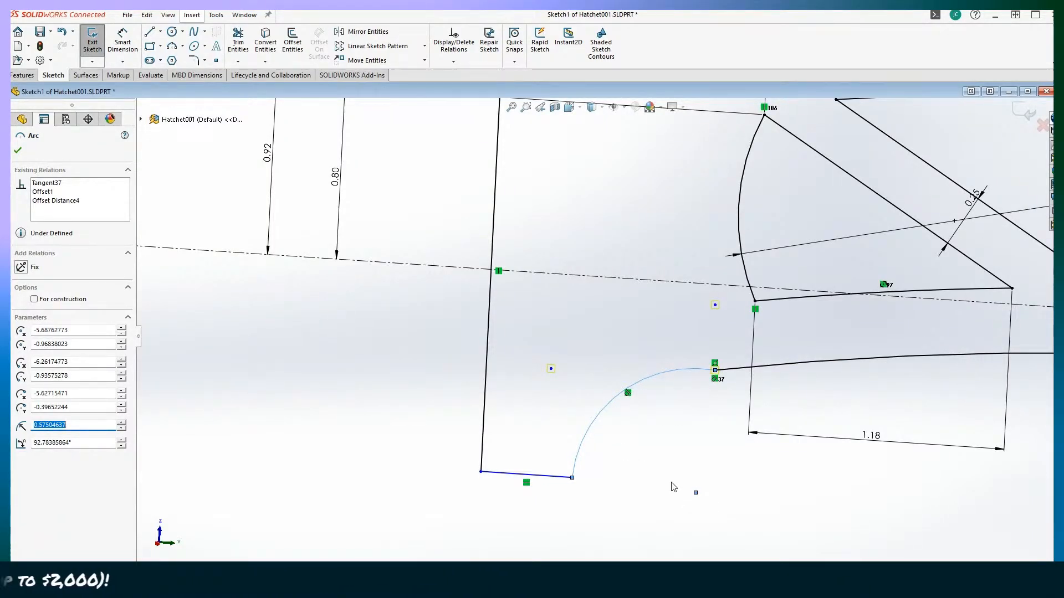
{"action": "left_click_drag", "start_coordinate": [696, 494], "coordinate": [667, 480]}
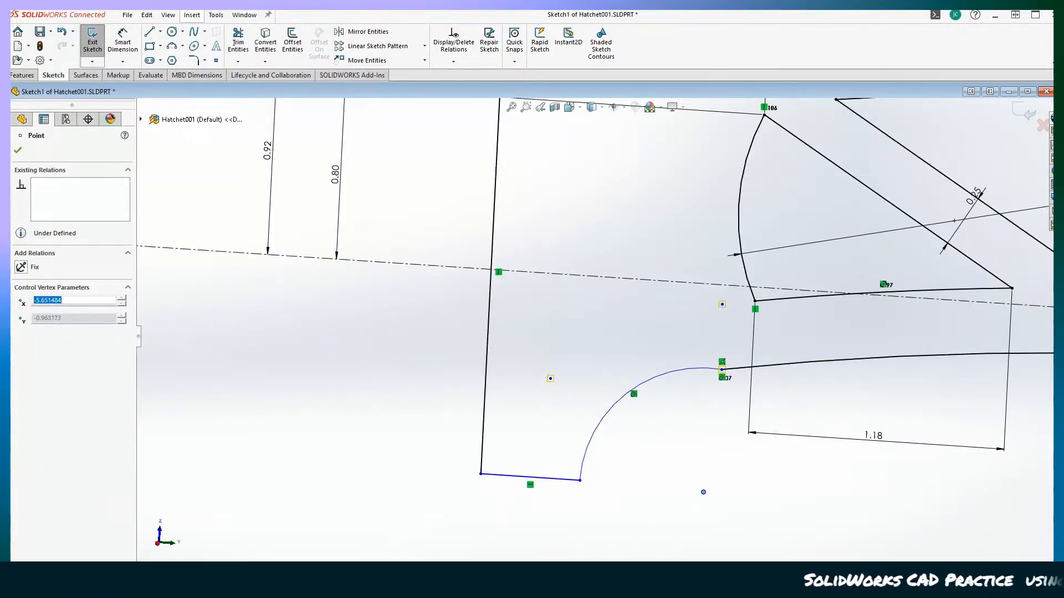
{"action": "scroll", "coordinate": [703, 497], "scroll_direction": "down", "scroll_amount": 1}
Step: Make the butt hook's concave arc tangent to the lower outer handle curve
{"action": "left_click", "coordinate": [636, 403]}
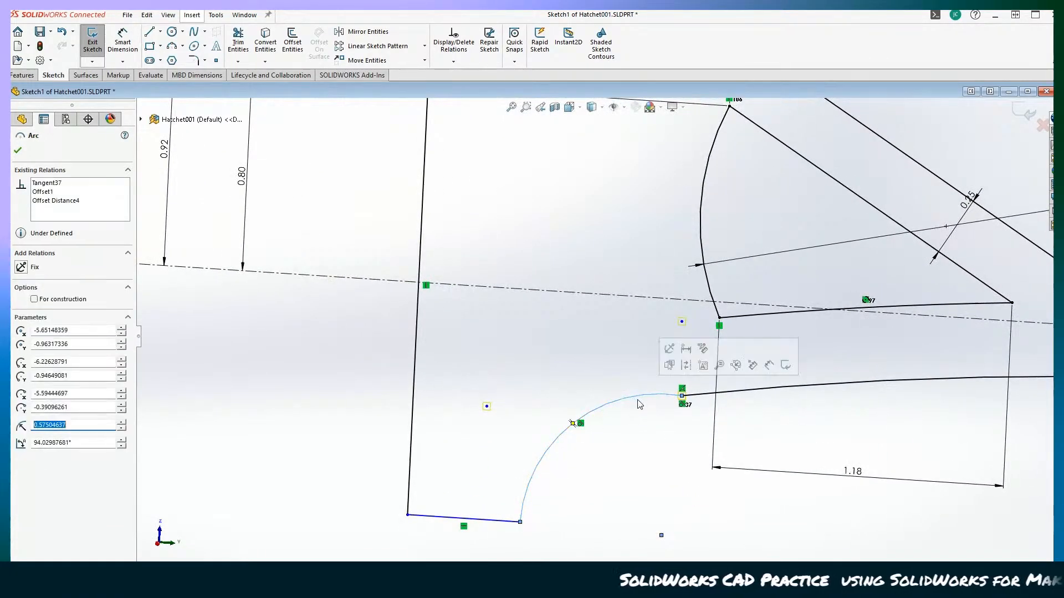
{"action": "left_click", "coordinate": [699, 396], "text": "ctrl"}
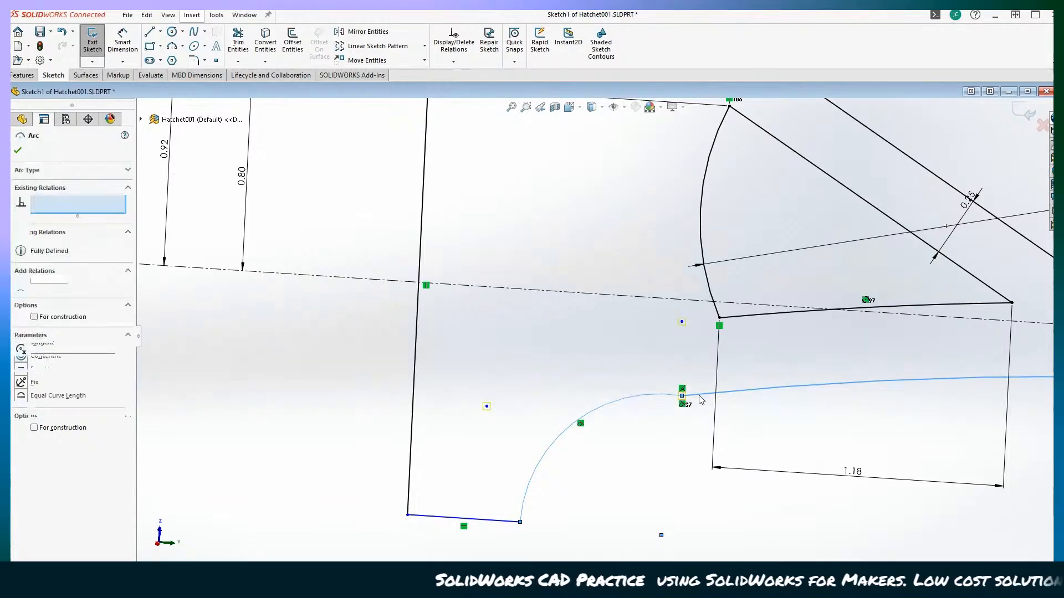
{"action": "right_click", "coordinate": [700, 400]}
{"action": "left_click", "coordinate": [729, 318]}
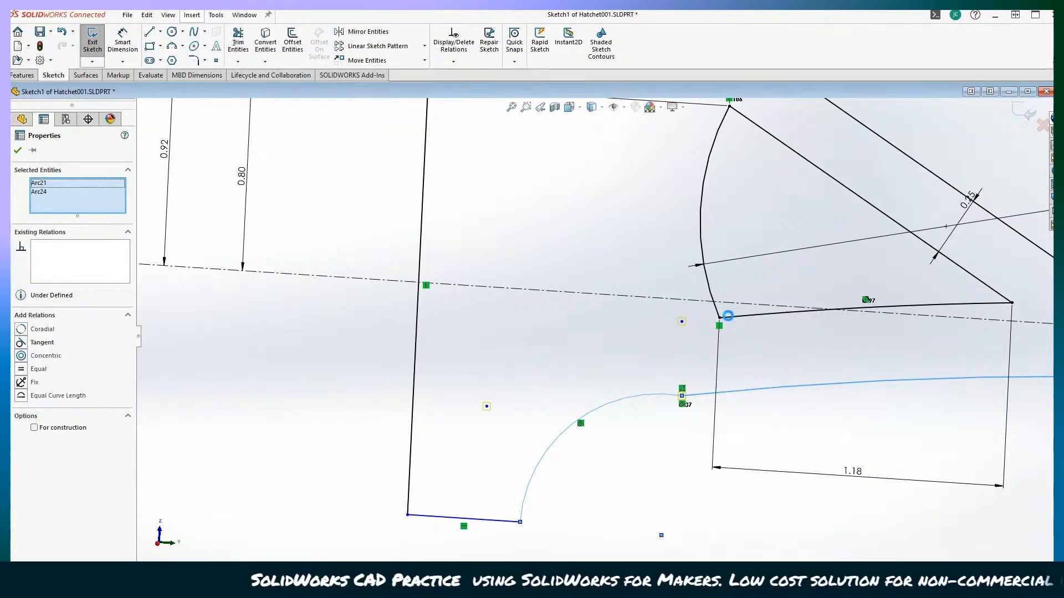
{"action": "scroll", "coordinate": [527, 408], "scroll_direction": "up", "scroll_amount": 3}
{"action": "scroll", "coordinate": [522, 408], "scroll_direction": "up", "scroll_amount": 8}
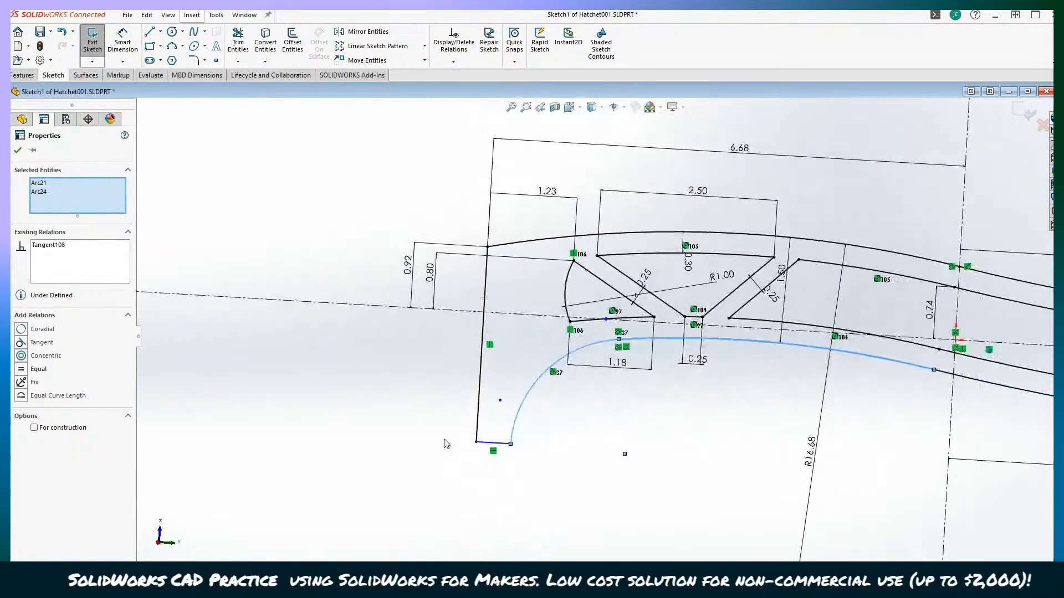
{"action": "scroll", "coordinate": [325, 413], "scroll_direction": "down", "scroll_amount": 4}
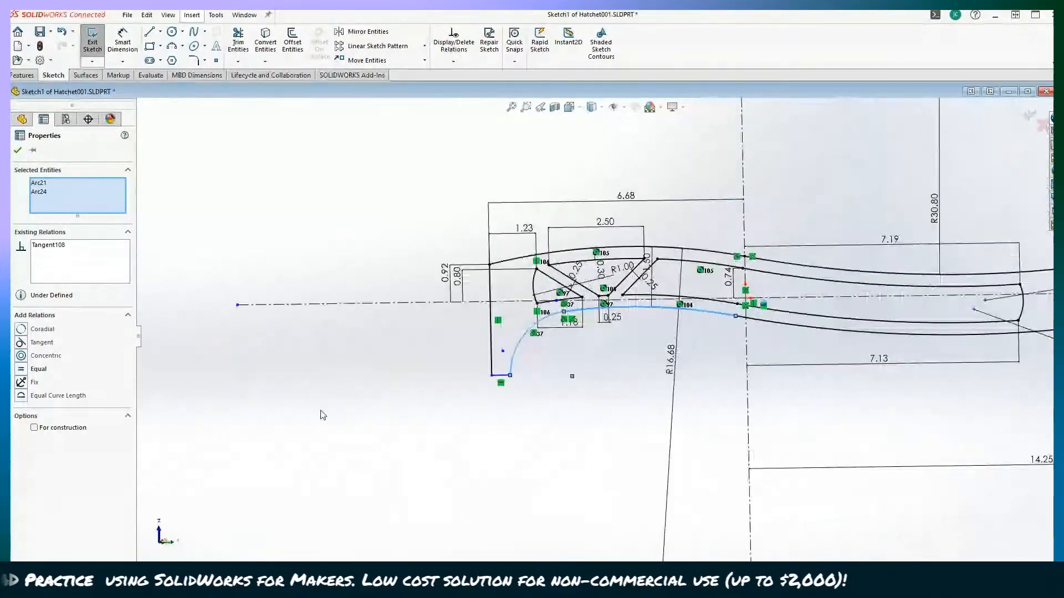
{"action": "left_click", "coordinate": [18, 150]}
Step: Dimension the radius of the butt hook's concave arc, keeping the current value
{"action": "scroll", "coordinate": [523, 509], "scroll_direction": "down", "scroll_amount": 3}
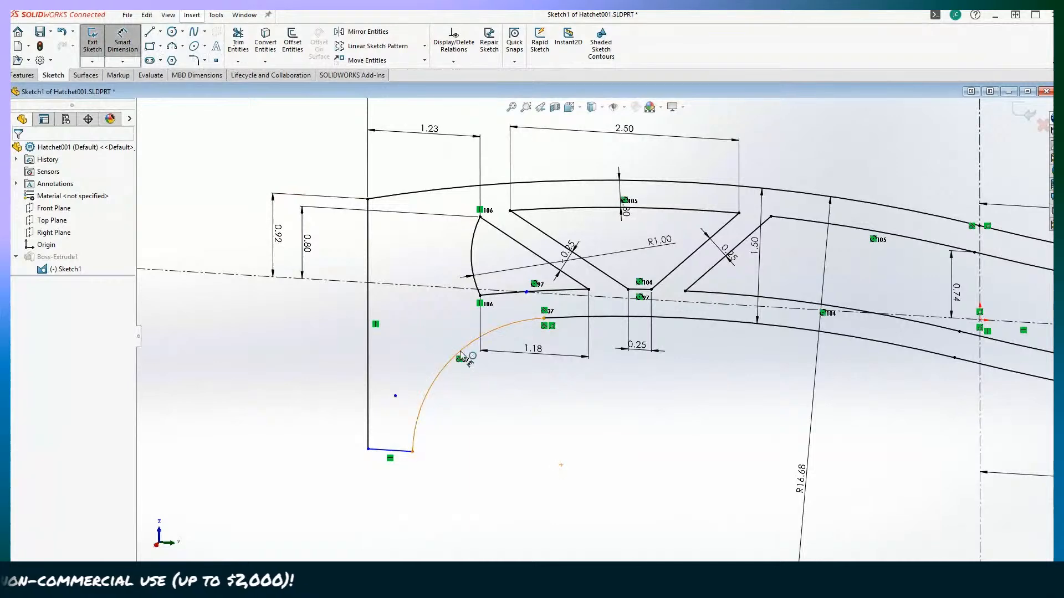
{"action": "left_click_drag", "start_coordinate": [462, 355], "coordinate": [523, 415]}
{"action": "left_click", "coordinate": [540, 424]}
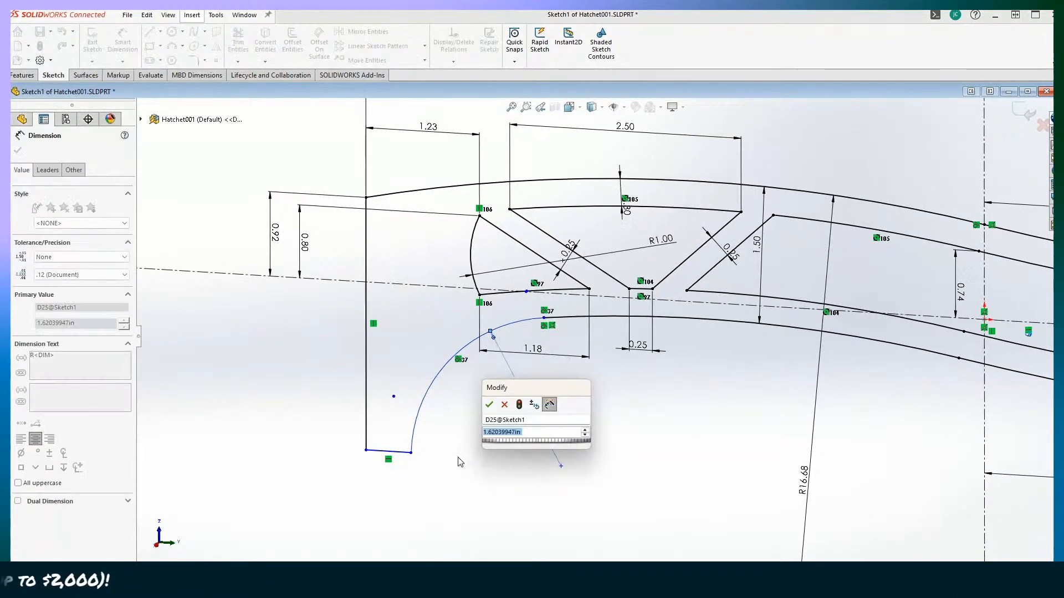
{"action": "left_click", "coordinate": [488, 405]}
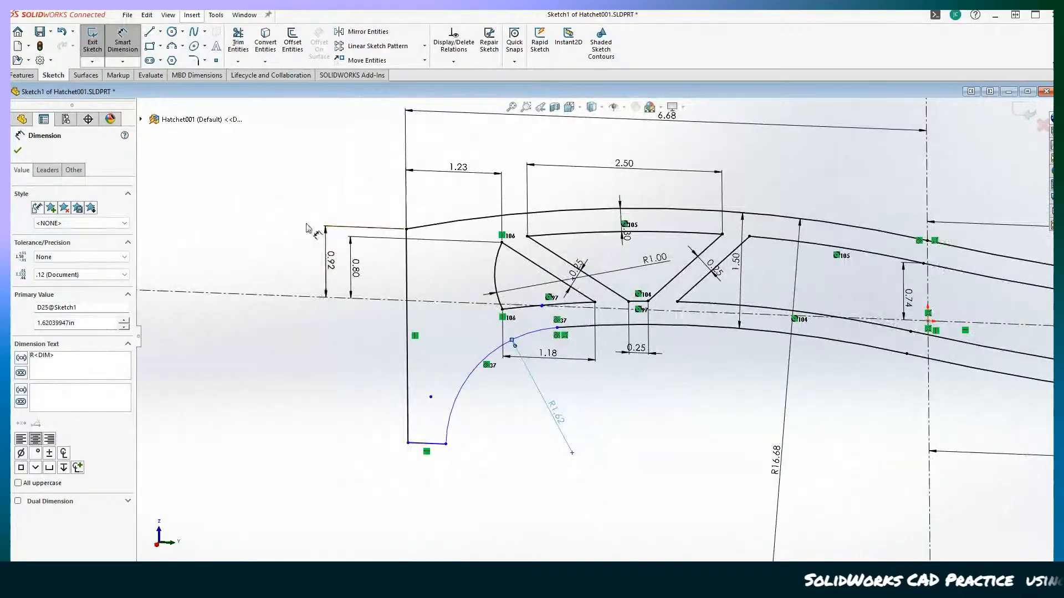
Step: Dimension the vertical distance from the horizontal centerline to the butt hook's short bottom edge, keeping the current value
{"action": "left_click", "coordinate": [436, 445]}
{"action": "left_click", "coordinate": [372, 300]}
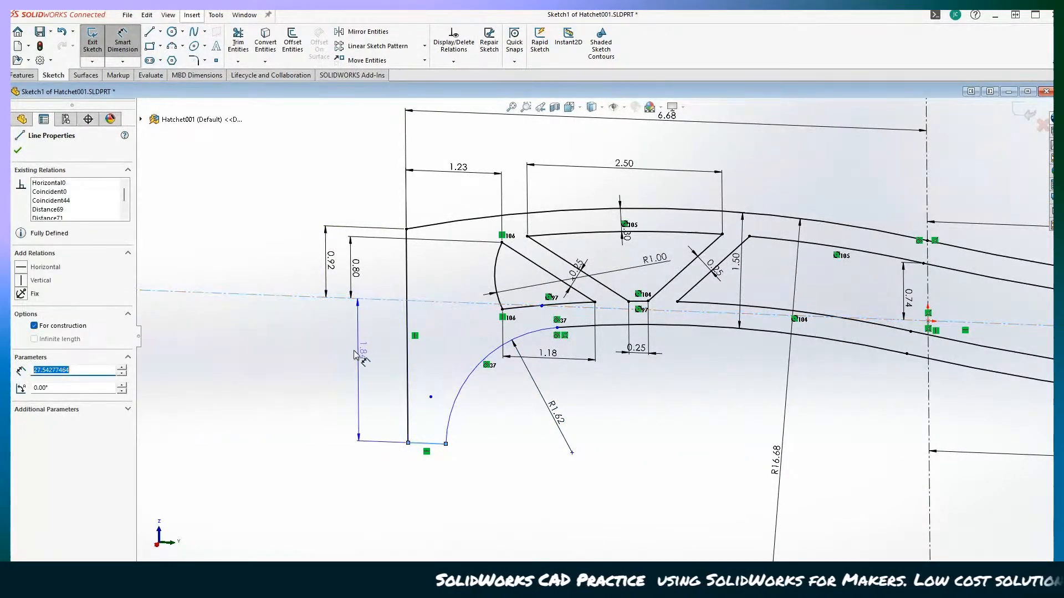
{"action": "left_click", "coordinate": [375, 359]}
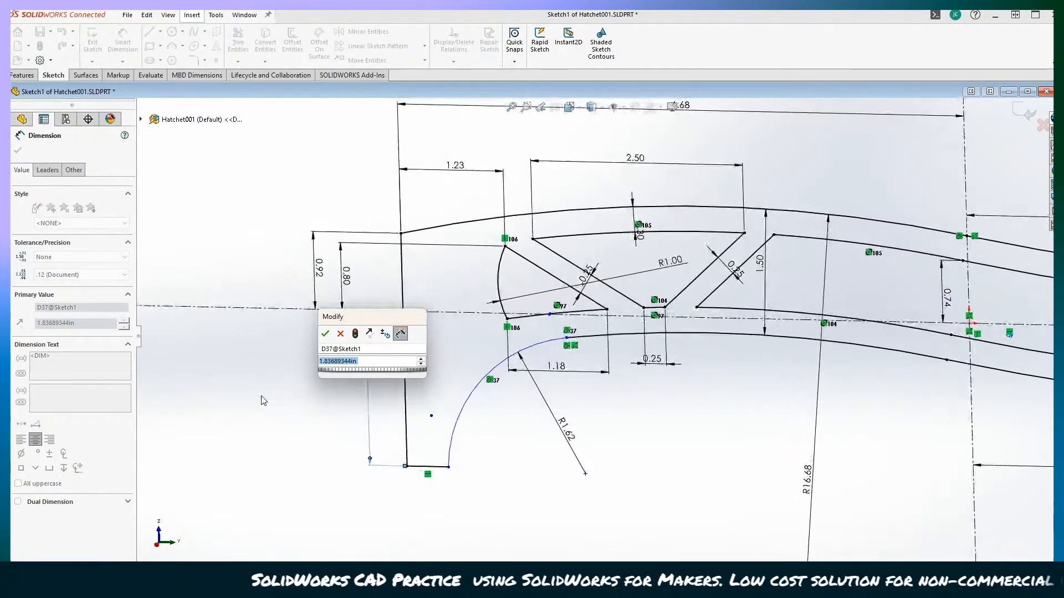
{"action": "left_click", "coordinate": [325, 333]}
{"action": "scroll", "coordinate": [541, 526], "scroll_direction": "down", "scroll_amount": 5}
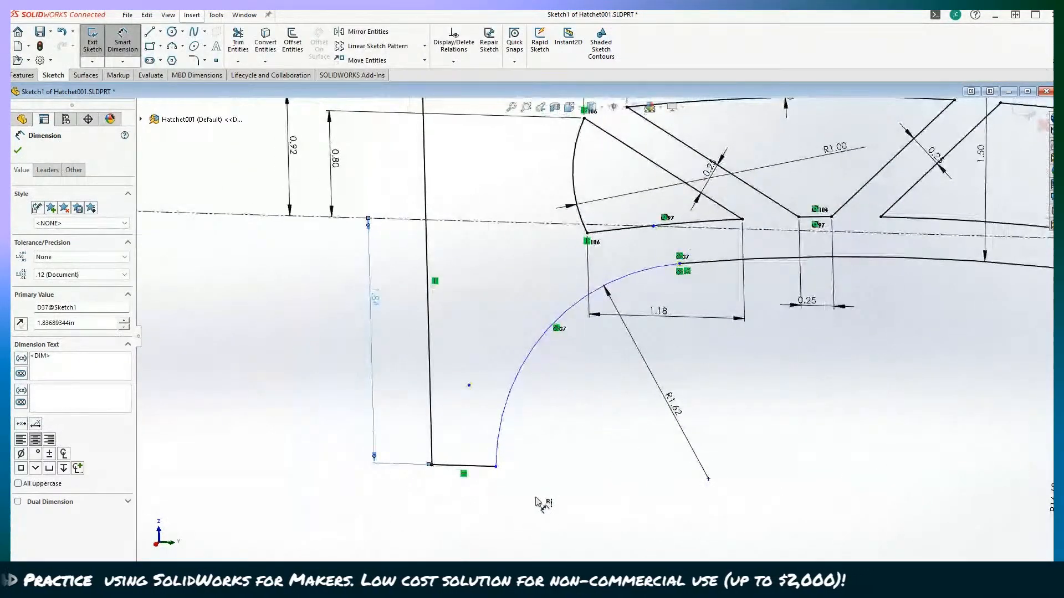
Step: Dimension the vertical offset between the butt hook's short bottom edge and the concave arc's center, keeping the current value
{"action": "left_click", "coordinate": [495, 459]}
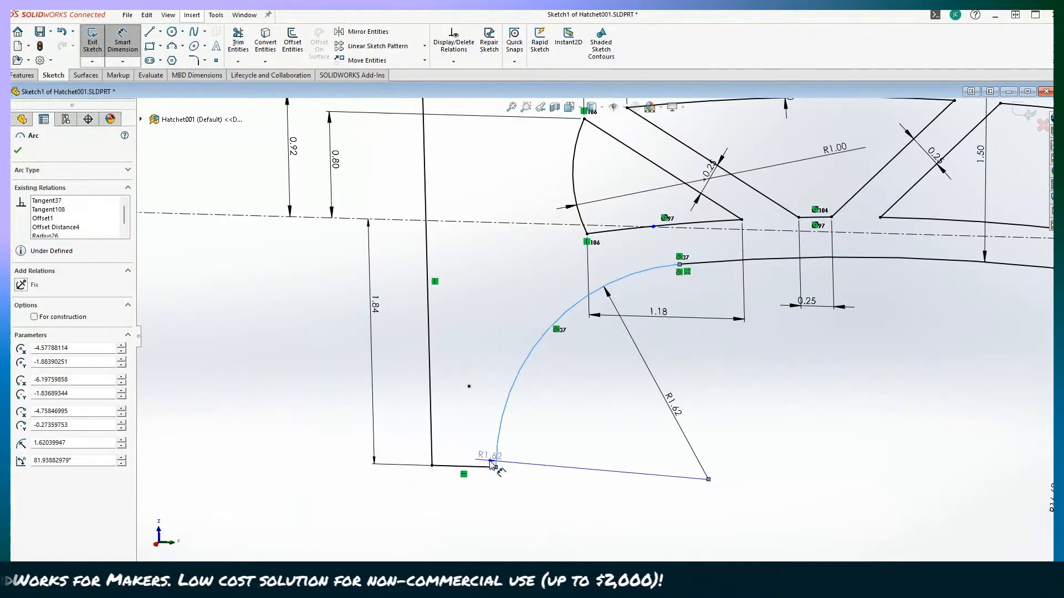
{"action": "left_click", "coordinate": [483, 468]}
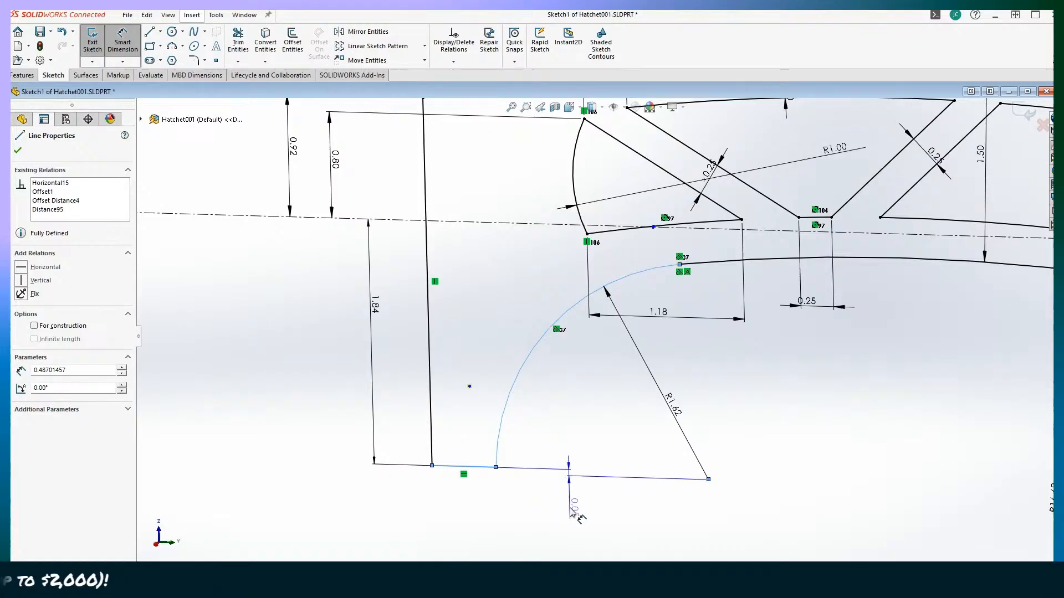
{"action": "left_click", "coordinate": [572, 509]}
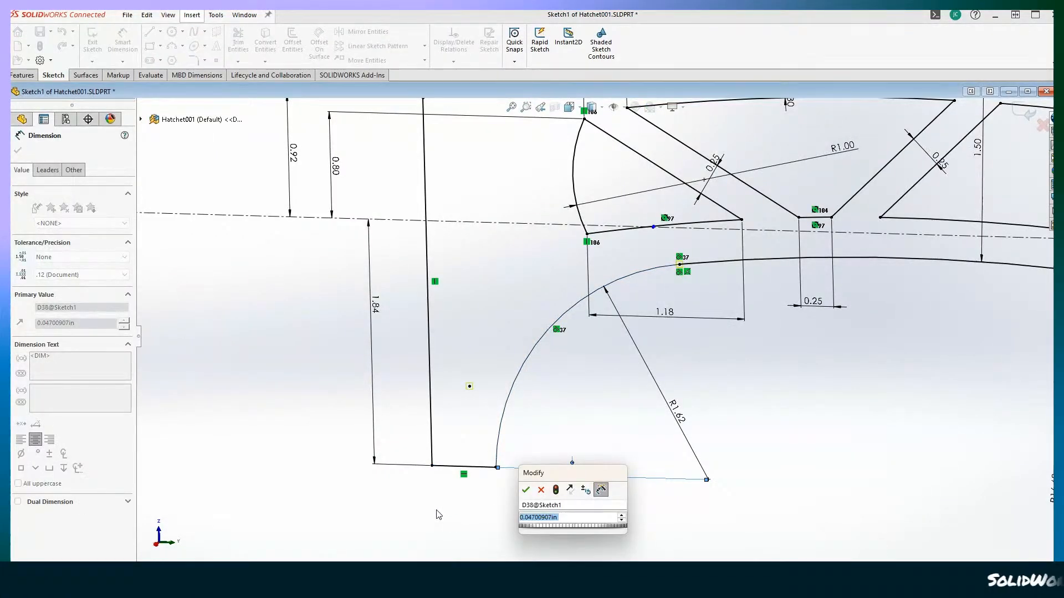
{"action": "left_click", "coordinate": [525, 490]}
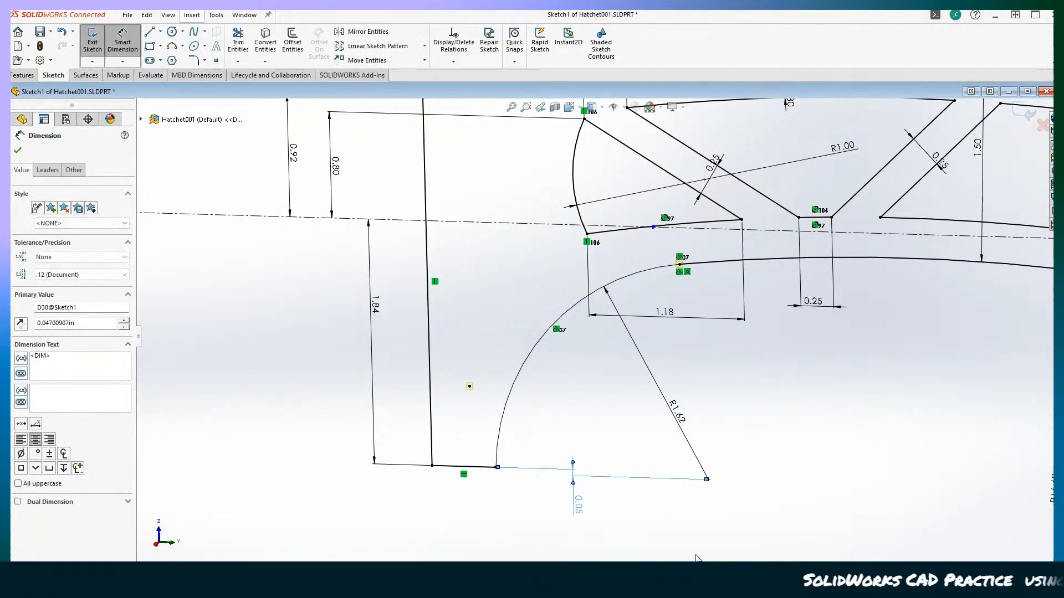
Step: Set the horizontal distance from the handle's butt edge to the inner profile's nearest upper corner to 2 in
{"action": "scroll", "coordinate": [544, 434], "scroll_direction": "up", "scroll_amount": 8}
{"action": "middle_click_drag", "start_coordinate": [630, 550], "coordinate": [582, 510]}
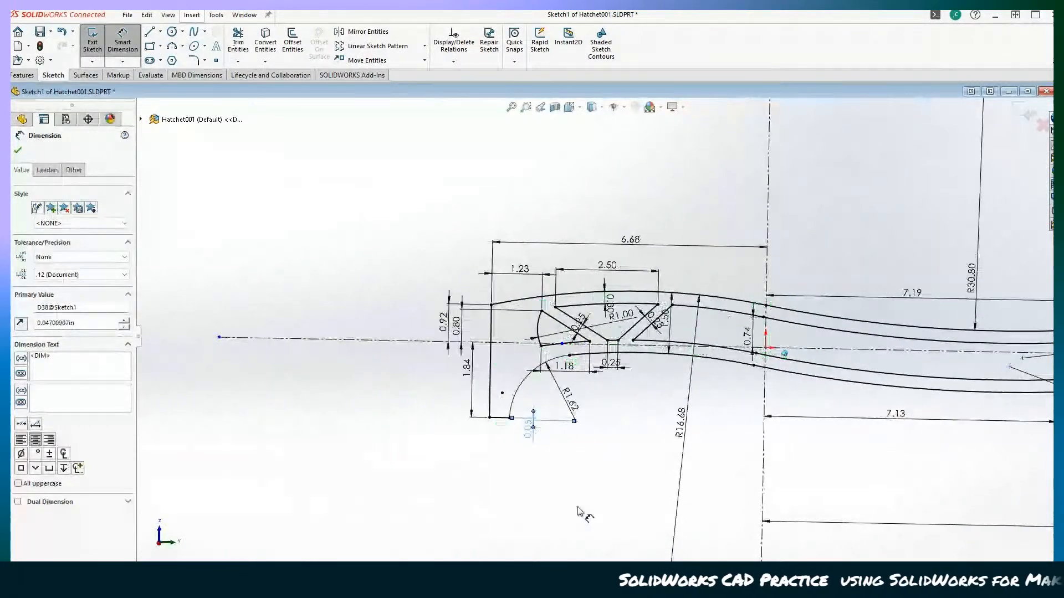
{"action": "scroll", "coordinate": [530, 432], "scroll_direction": "down", "scroll_amount": 2}
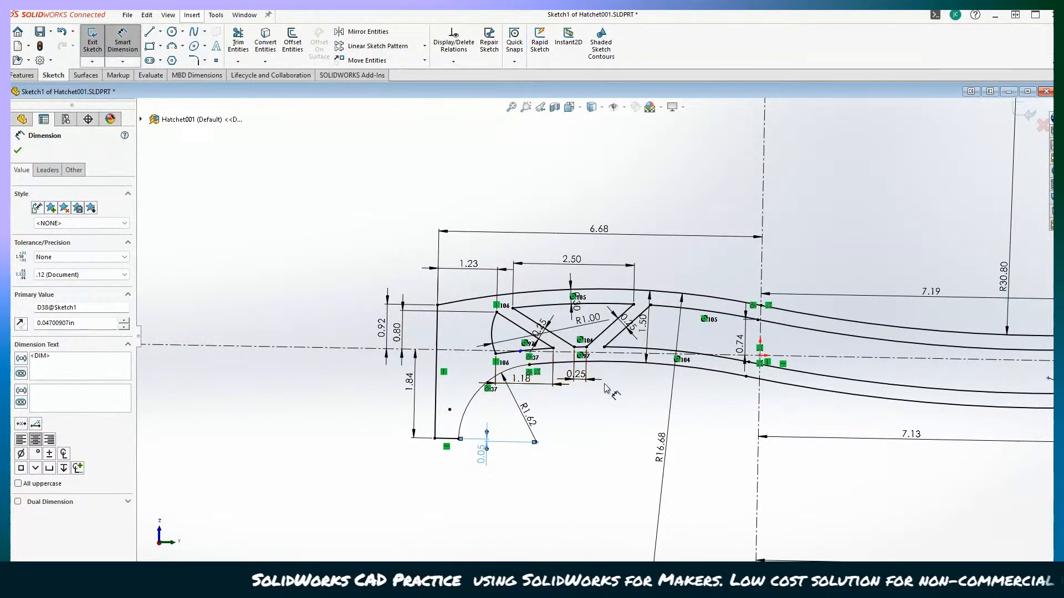
{"action": "scroll", "coordinate": [529, 308], "scroll_direction": "down", "scroll_amount": 5}
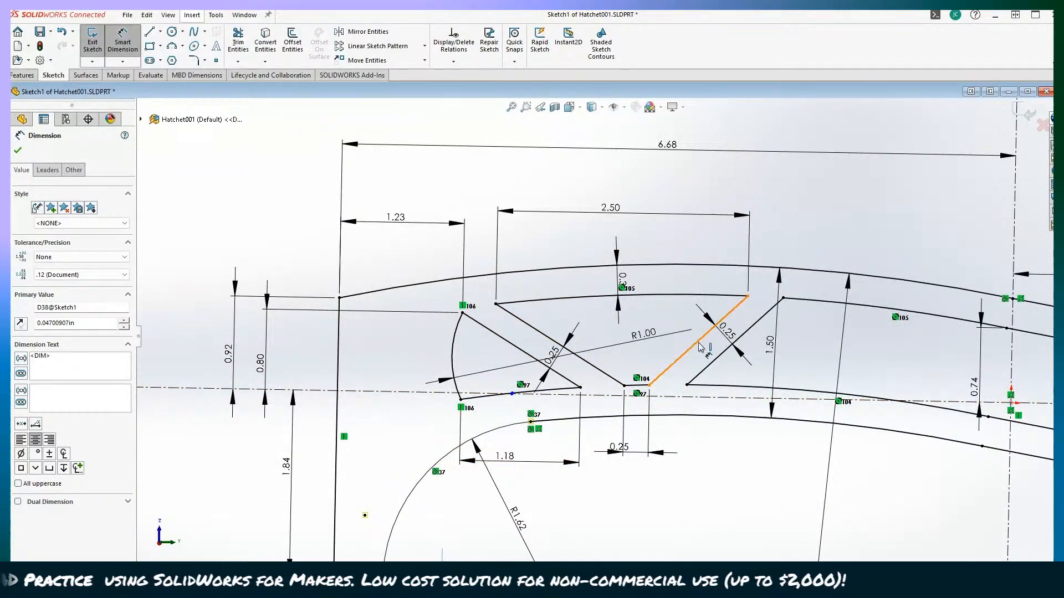
{"action": "scroll", "coordinate": [474, 292], "scroll_direction": "up", "scroll_amount": 3}
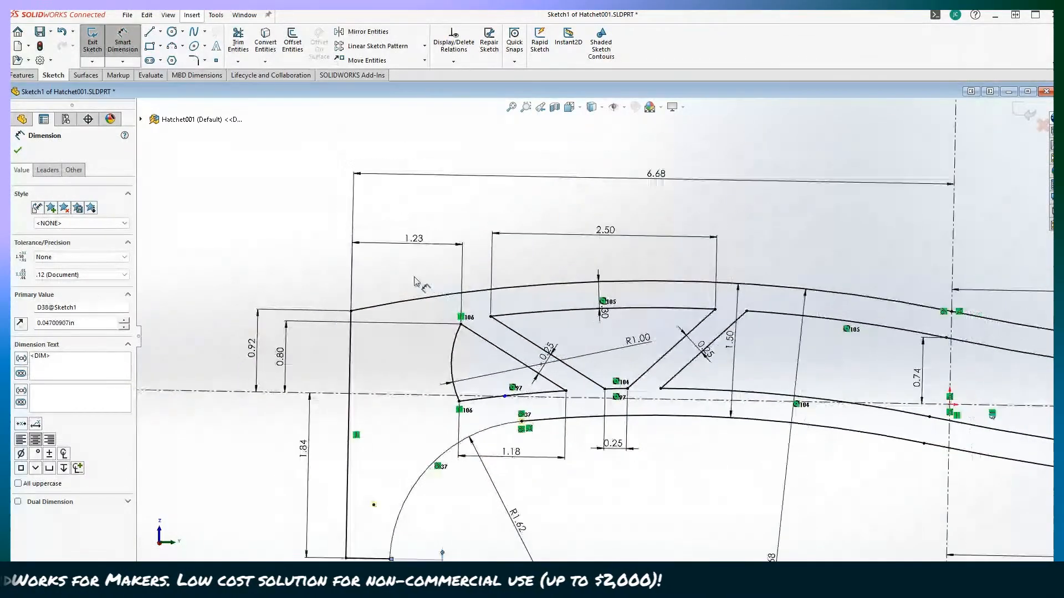
{"action": "double_click", "coordinate": [451, 261]}
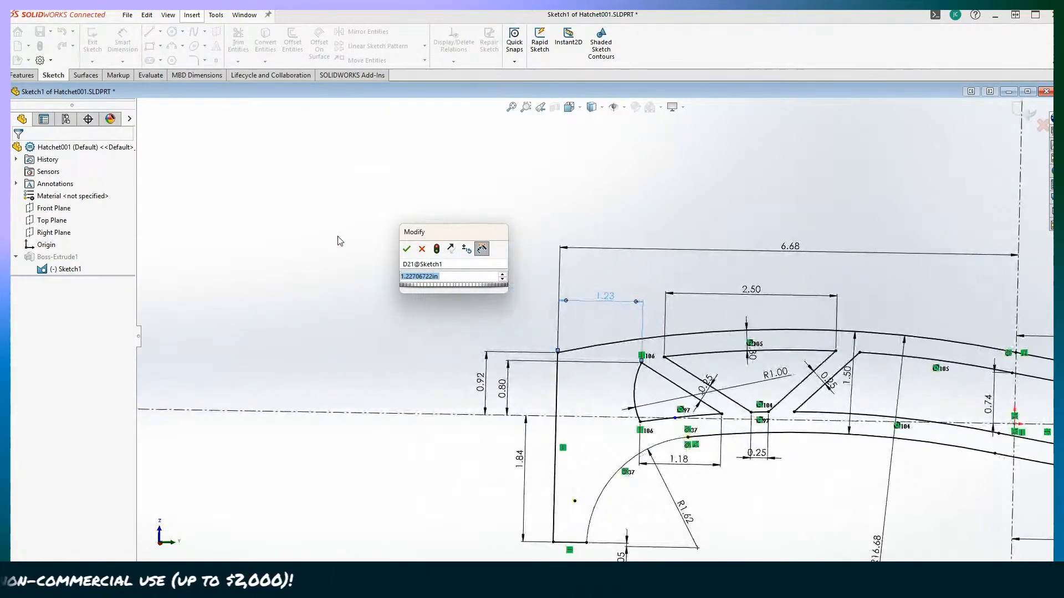
{"action": "type", "text": "2"}
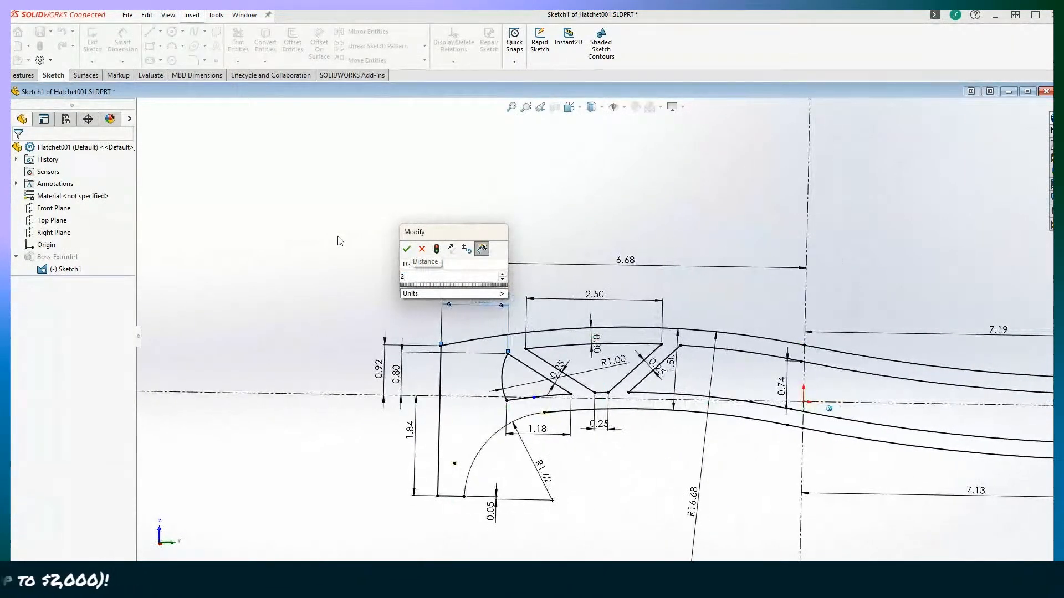
{"action": "key", "text": "Return"}
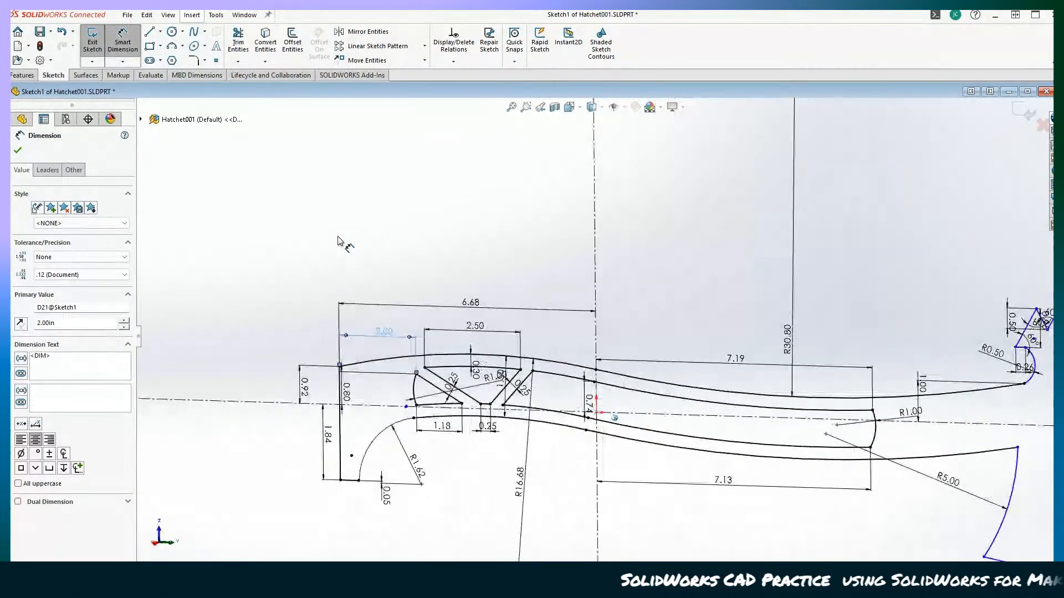
Step: Draw a slanted line from the upper inner curve down to the lower inner curve, beside the middle cutouts
{"action": "left_click", "coordinate": [150, 32]}
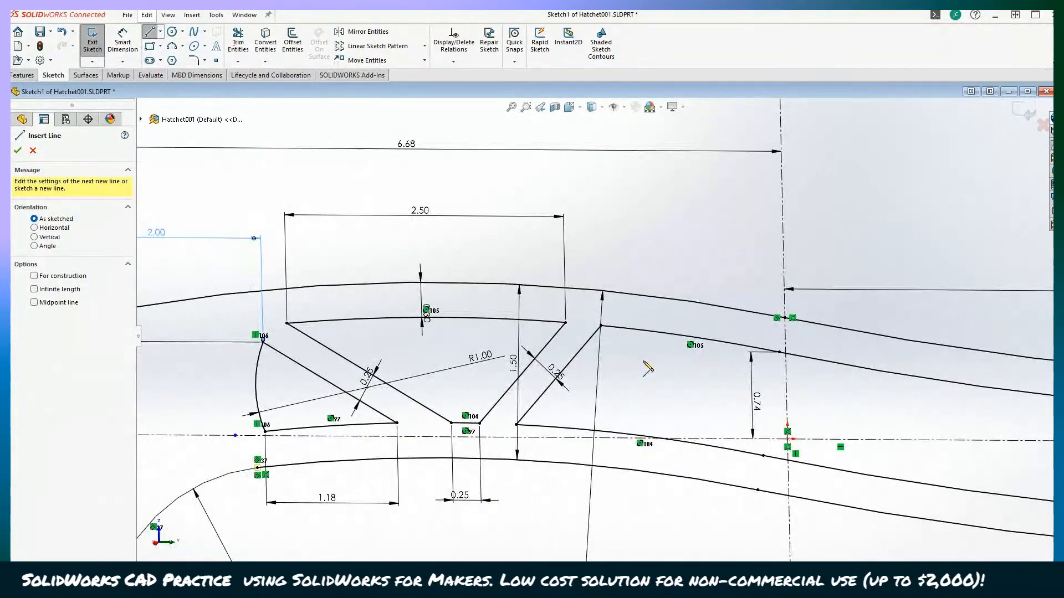
{"action": "left_click", "coordinate": [632, 329]}
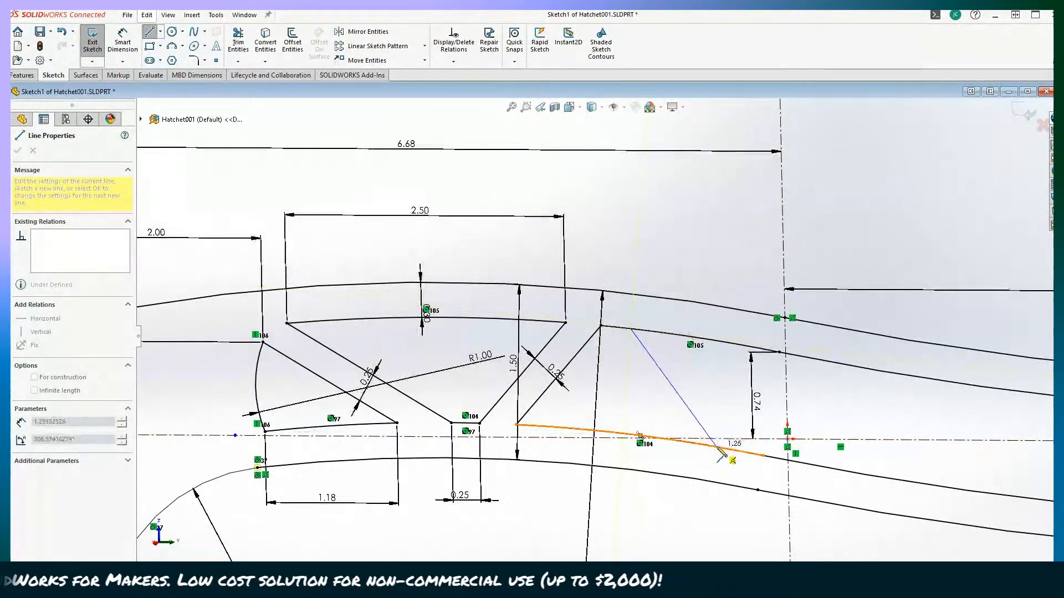
{"action": "left_click", "coordinate": [687, 443]}
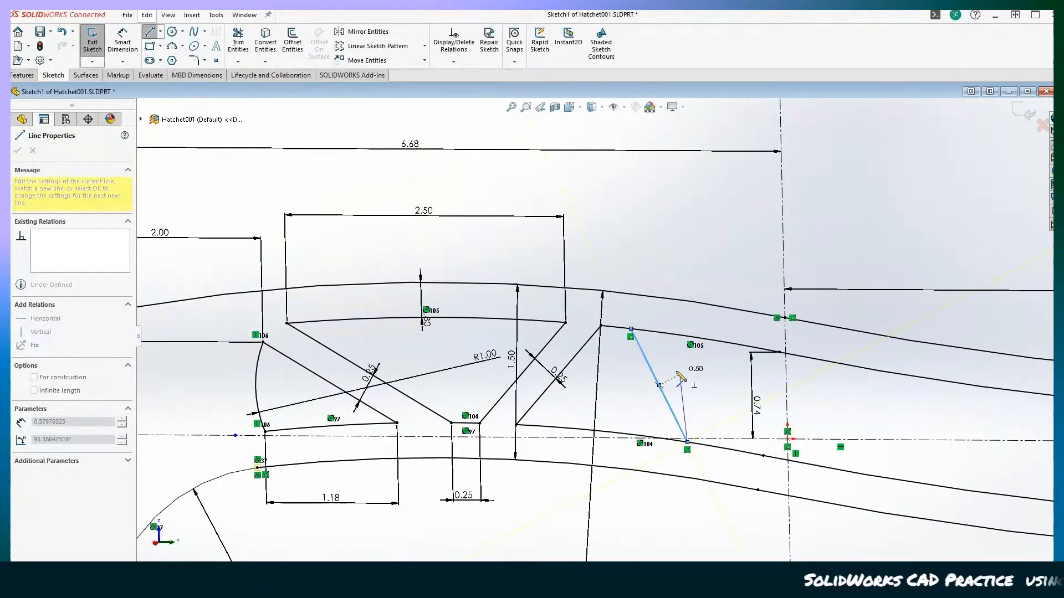
Step: Offset the slanted line by 0.25 in towards the handle end, with the direction reversed
{"action": "left_click", "coordinate": [290, 41]}
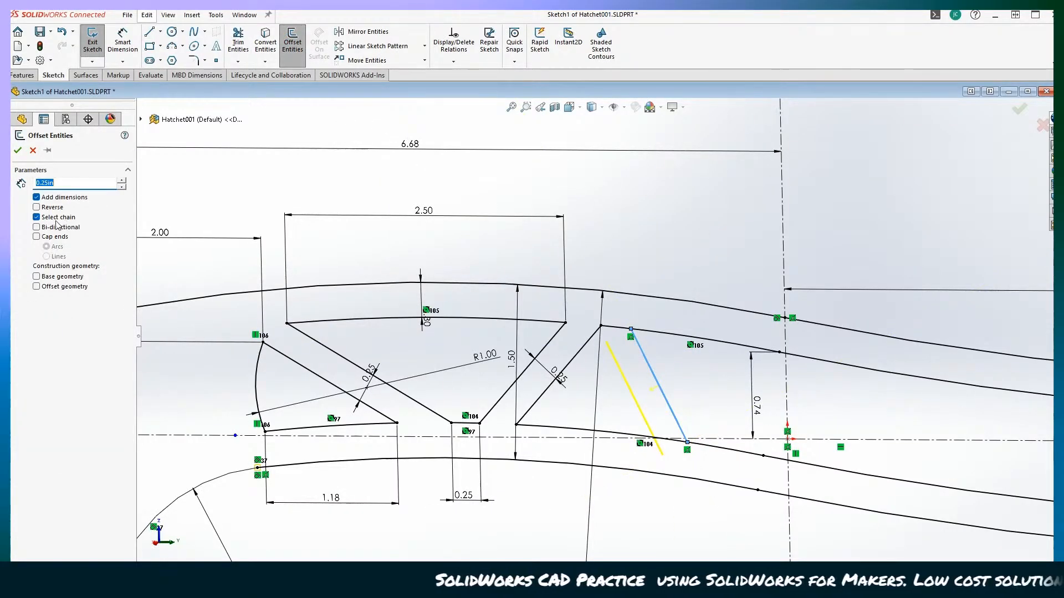
{"action": "left_click", "coordinate": [40, 208]}
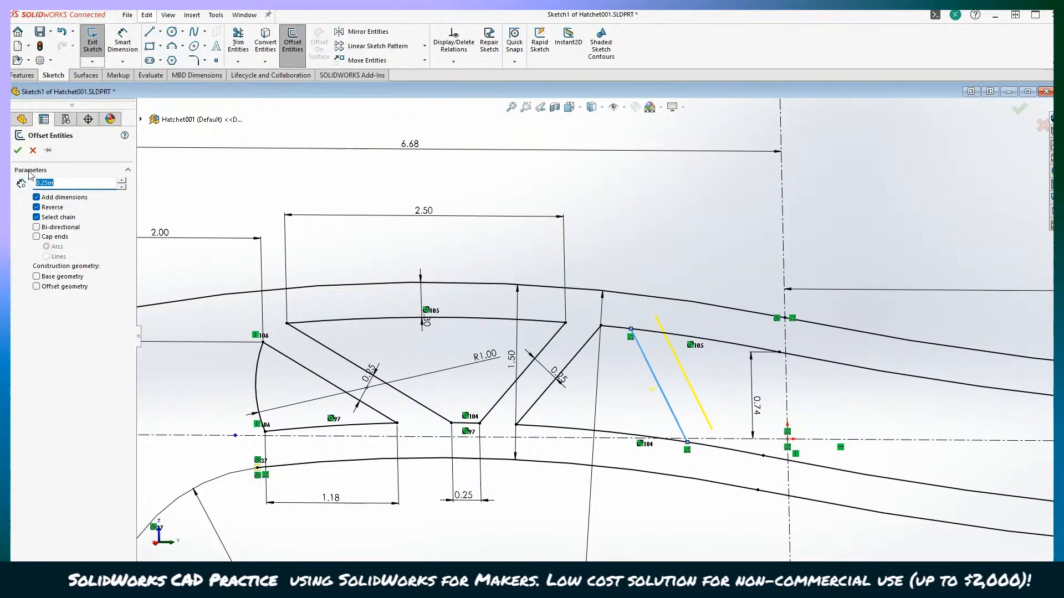
{"action": "left_click", "coordinate": [18, 150]}
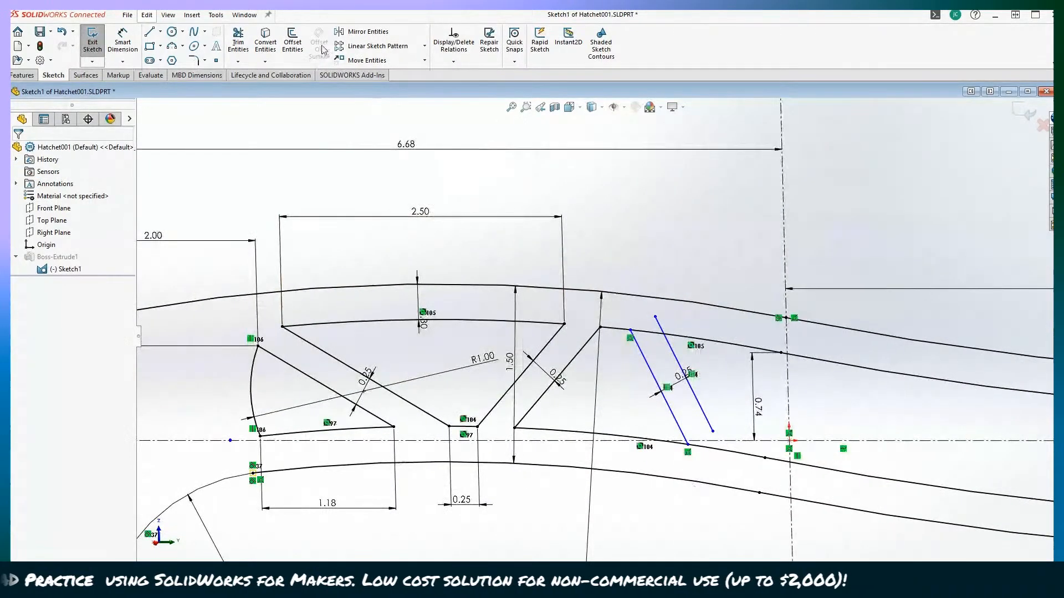
Step: Move the offset line's two endpoints onto the lower and upper inner curves so both are coincident with them
{"action": "scroll", "coordinate": [582, 252], "scroll_direction": "down", "scroll_amount": 5}
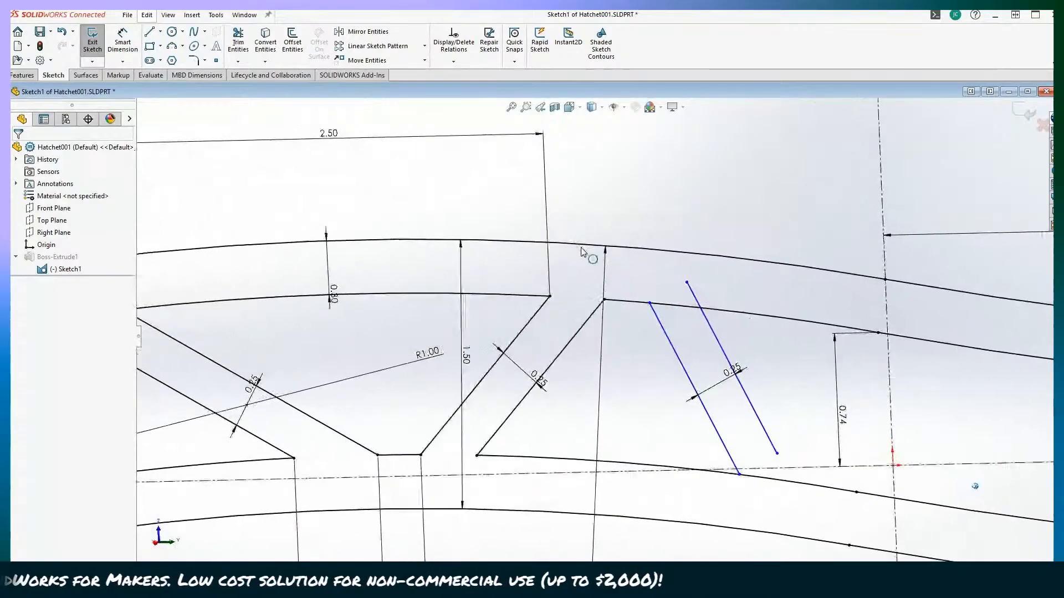
{"action": "scroll", "coordinate": [581, 248], "scroll_direction": "down", "scroll_amount": 1}
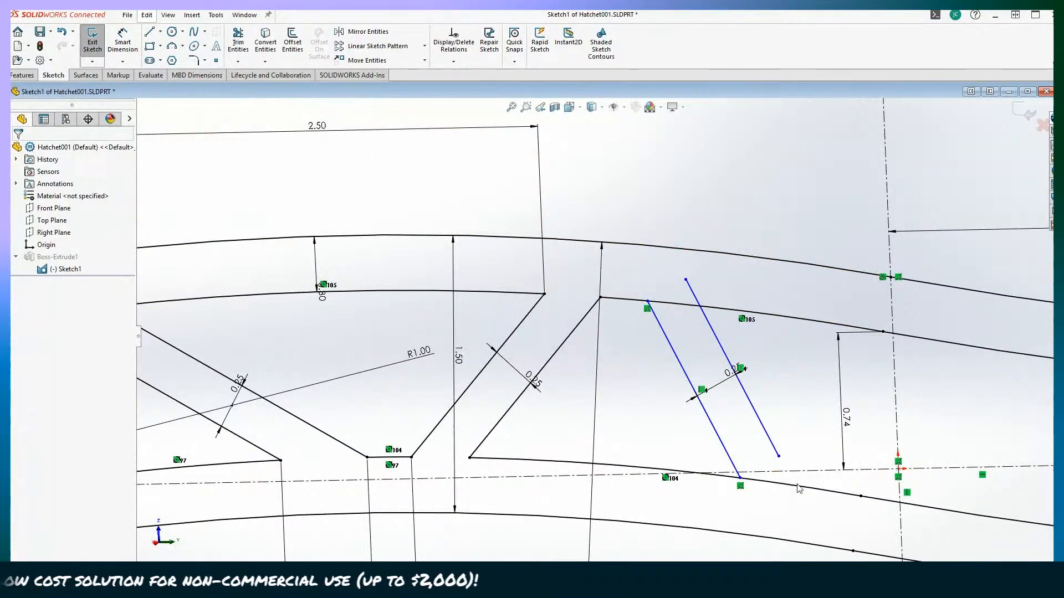
{"action": "left_click_drag", "start_coordinate": [779, 457], "coordinate": [783, 476]}
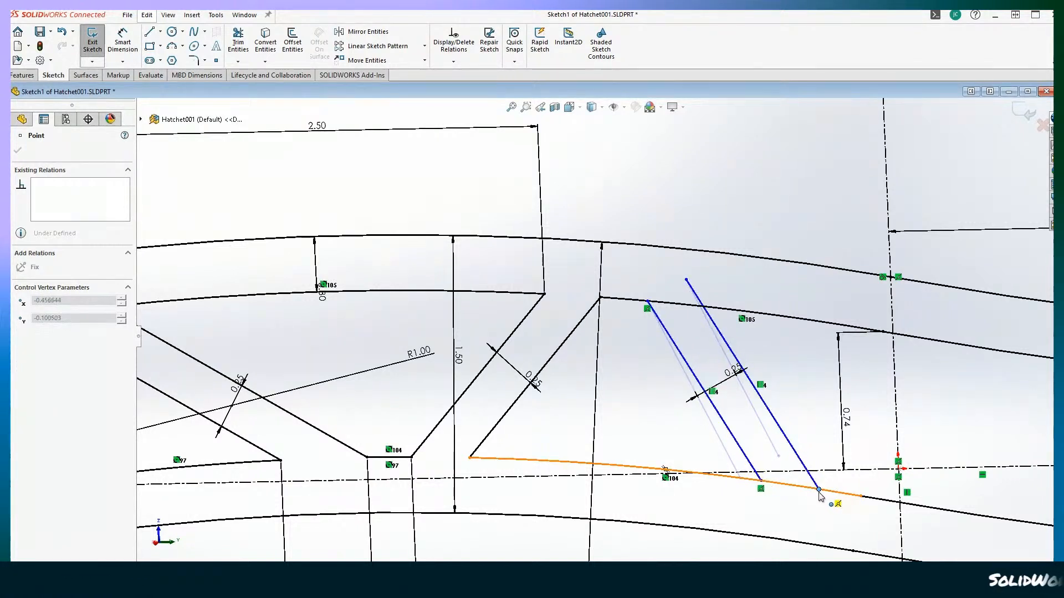
{"action": "left_click_drag", "start_coordinate": [820, 495], "coordinate": [820, 493]}
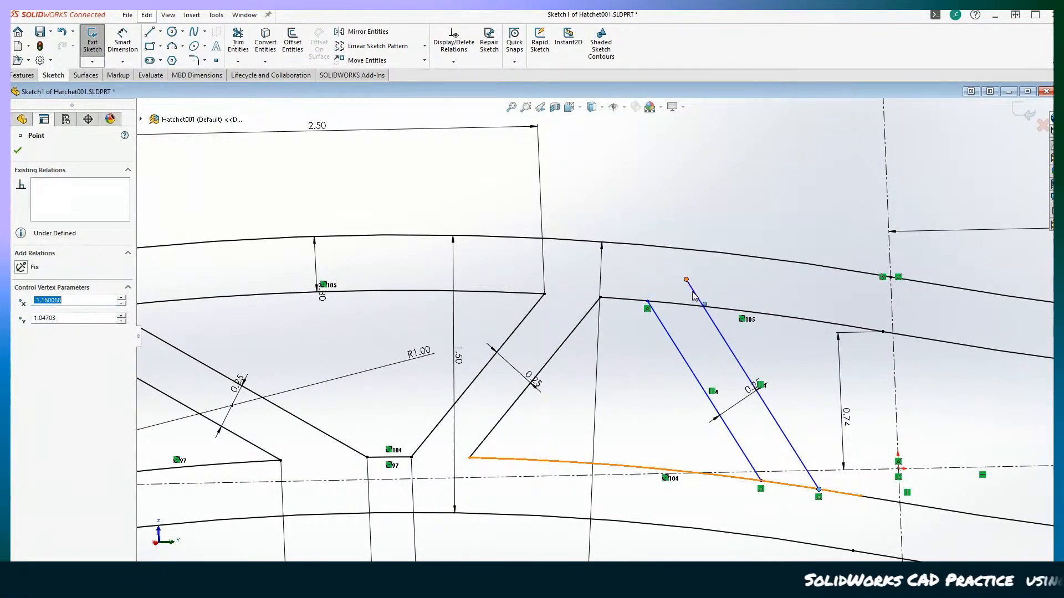
{"action": "left_click_drag", "start_coordinate": [694, 296], "coordinate": [704, 307]}
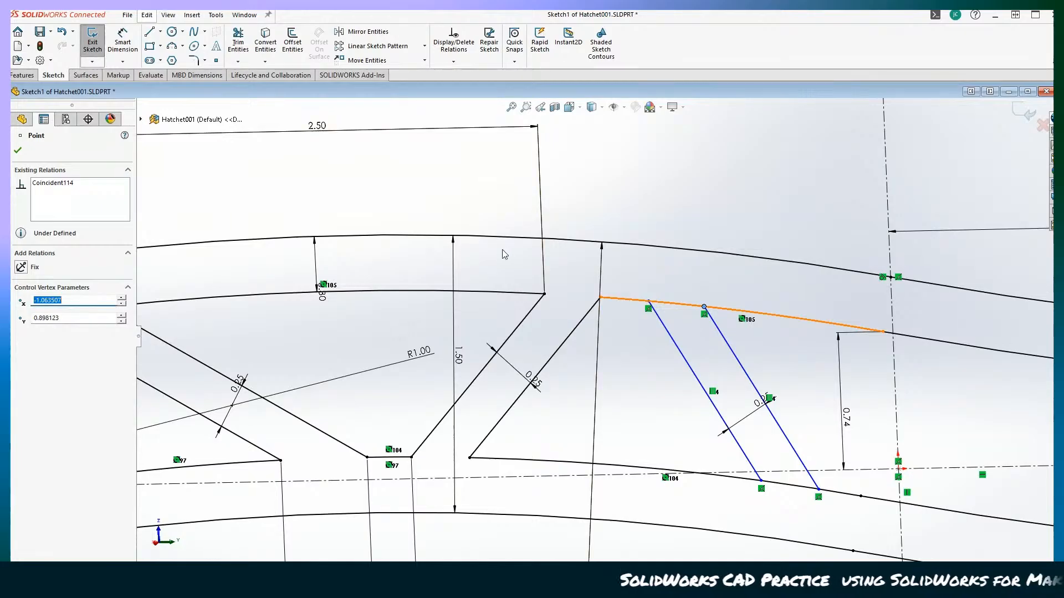
Step: Dimension the horizontal gap between the cutout's upper corner and the first slanted line's upper end as 0.25 in
{"action": "left_click", "coordinate": [116, 37]}
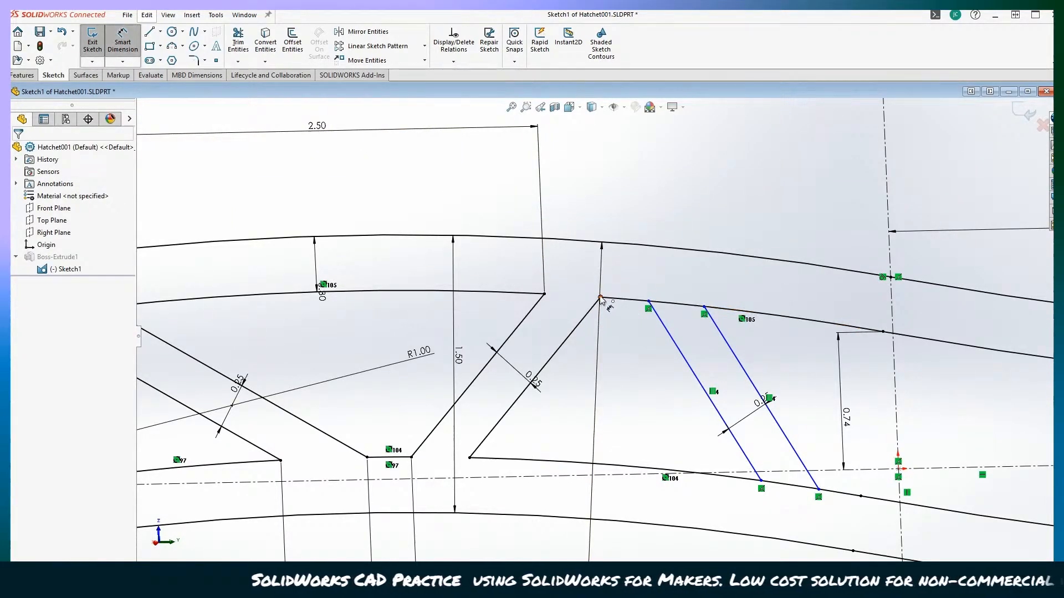
{"action": "left_click", "coordinate": [600, 298]}
{"action": "left_click", "coordinate": [648, 301]}
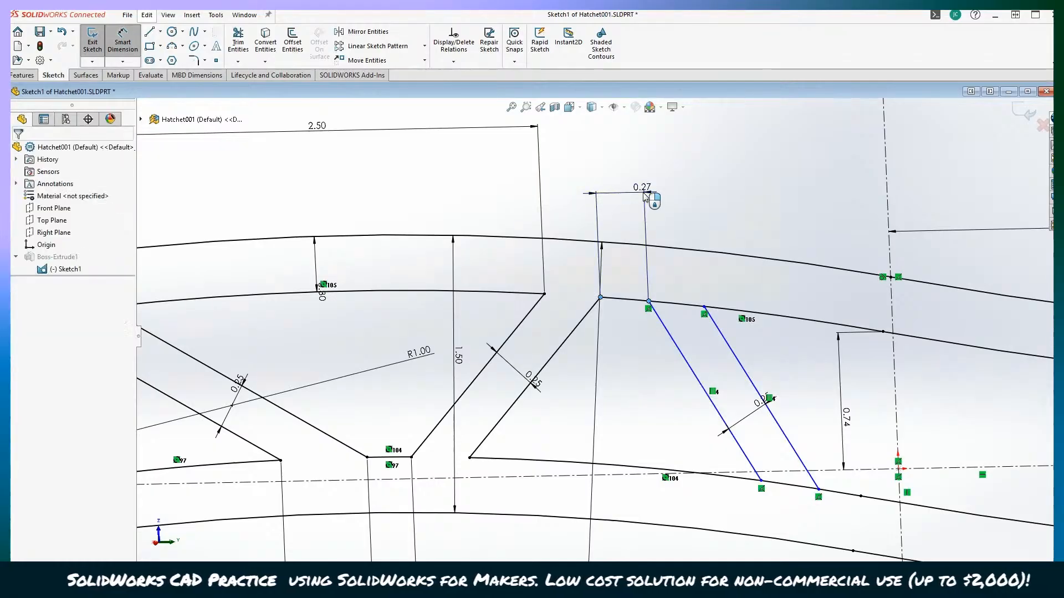
{"action": "left_click", "coordinate": [623, 193]}
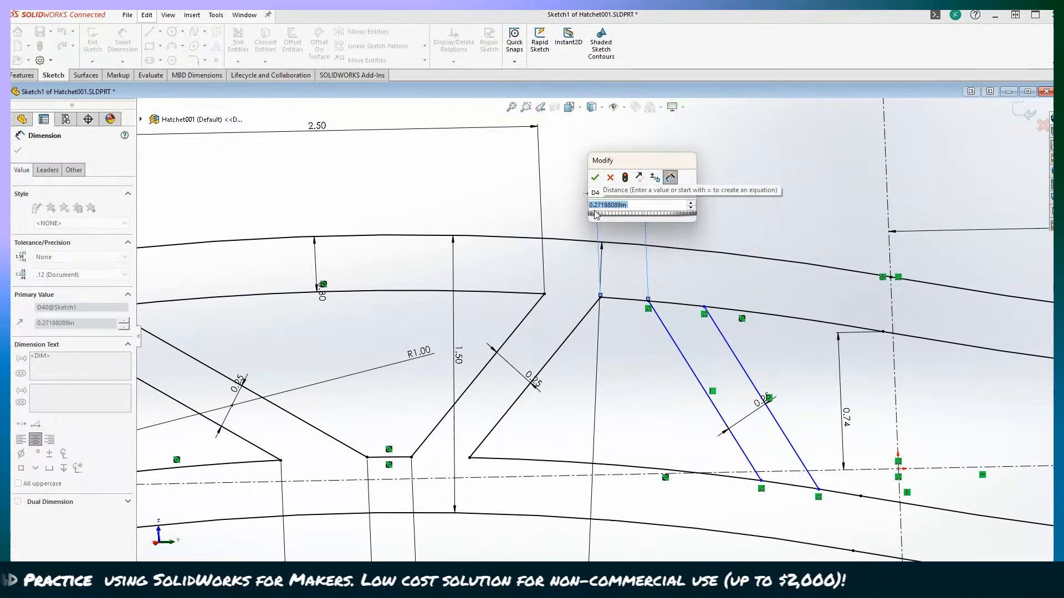
{"action": "key", "text": "Return"}
{"action": "key", "text": "Return"}
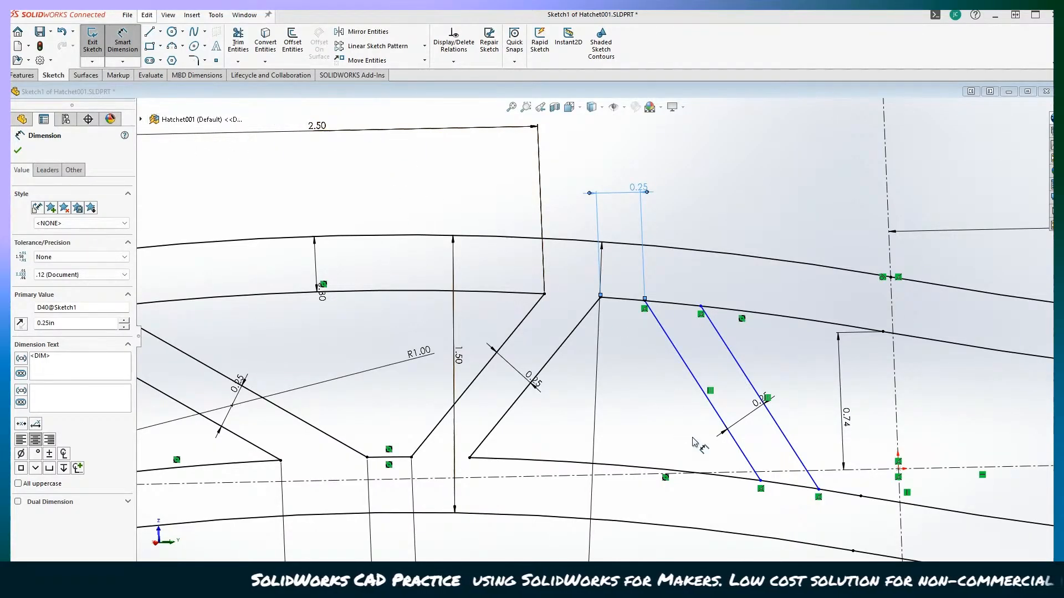
Step: Dimension the distance between the first slanted line's lower end and the lower corner of the same cutout, accepting the measured value
{"action": "left_click", "coordinate": [760, 481]}
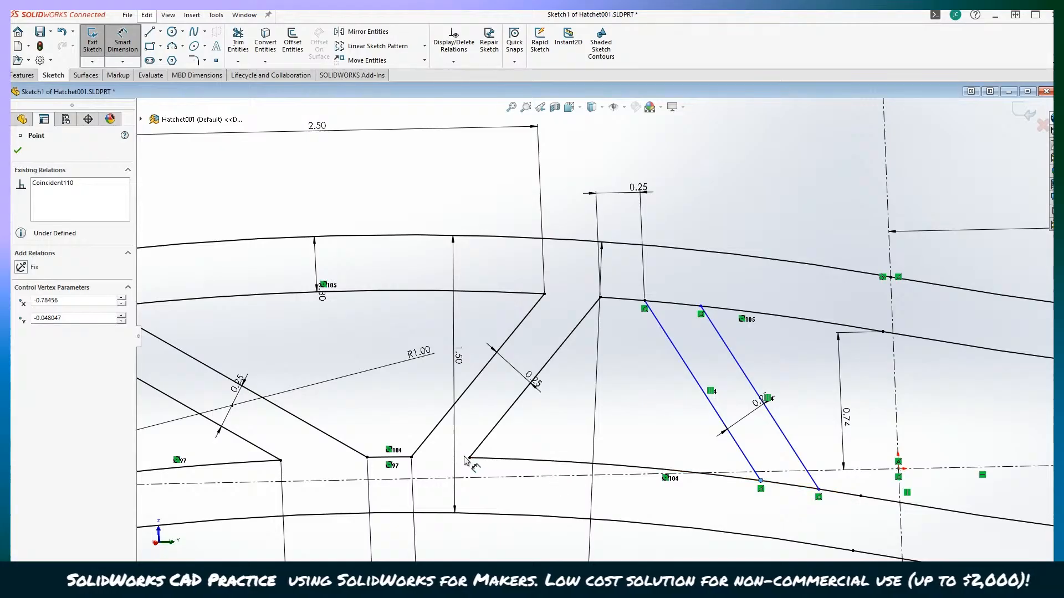
{"action": "scroll", "coordinate": [615, 557], "scroll_direction": "up", "scroll_amount": 2}
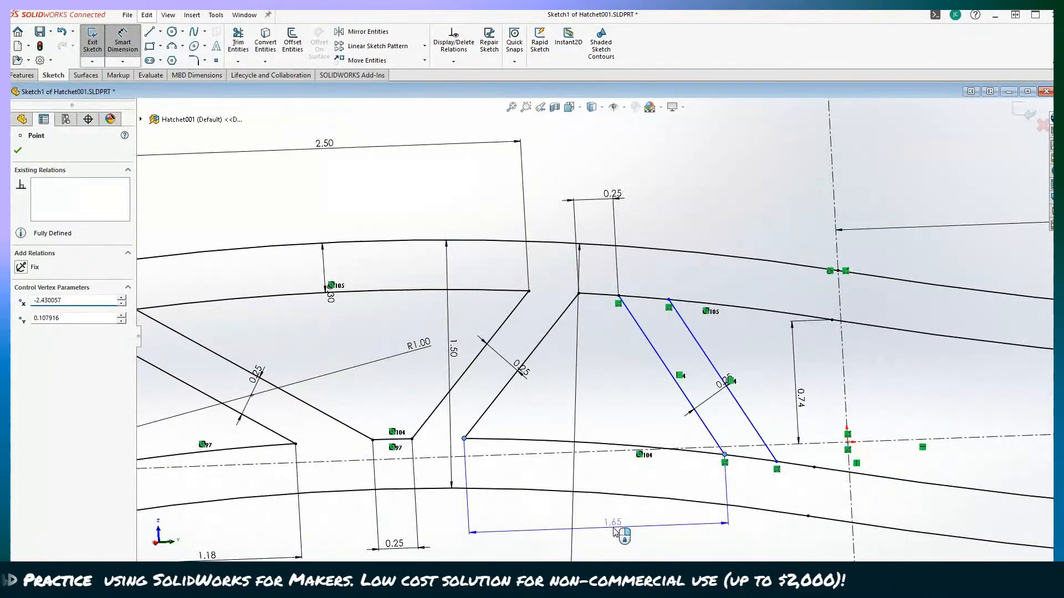
{"action": "double_click", "coordinate": [613, 523]}
{"action": "scroll", "coordinate": [724, 304], "scroll_direction": "up", "scroll_amount": 4}
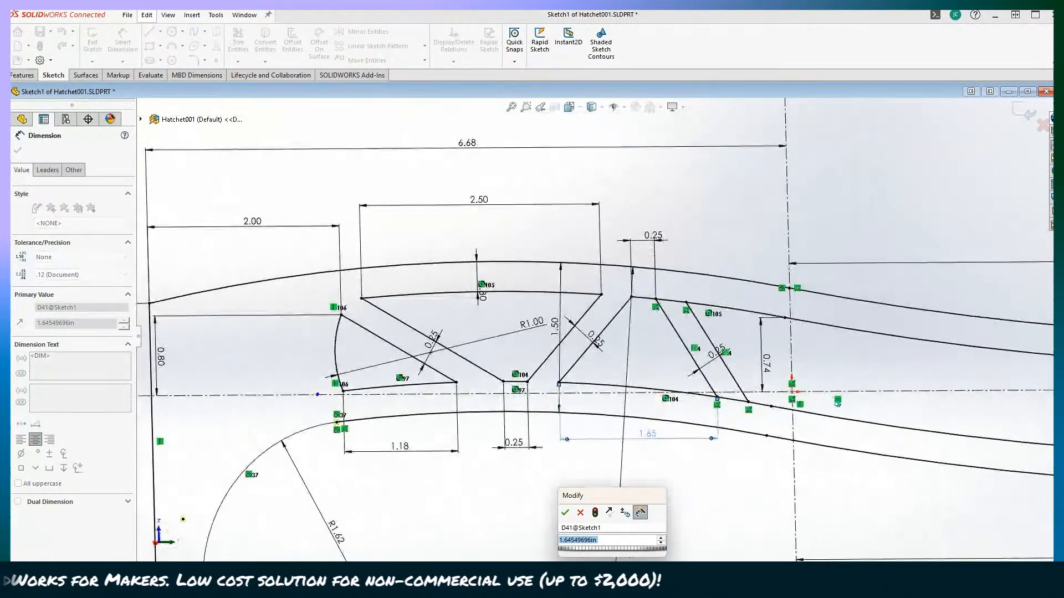
{"action": "scroll", "coordinate": [546, 340], "scroll_direction": "down", "scroll_amount": 1}
{"action": "scroll", "coordinate": [546, 341], "scroll_direction": "down", "scroll_amount": 1}
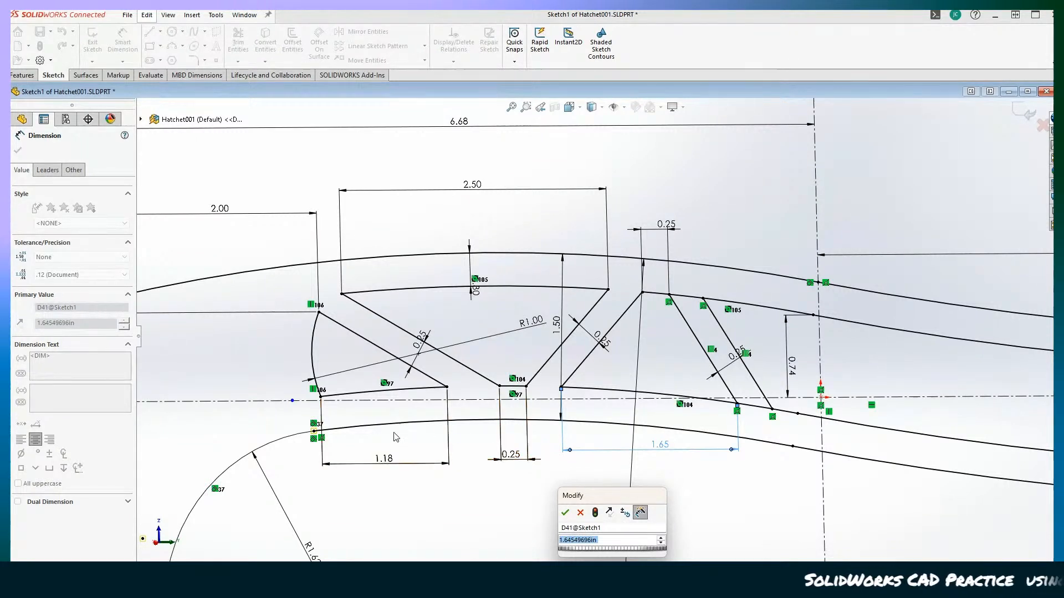
{"action": "left_click", "coordinate": [563, 513]}
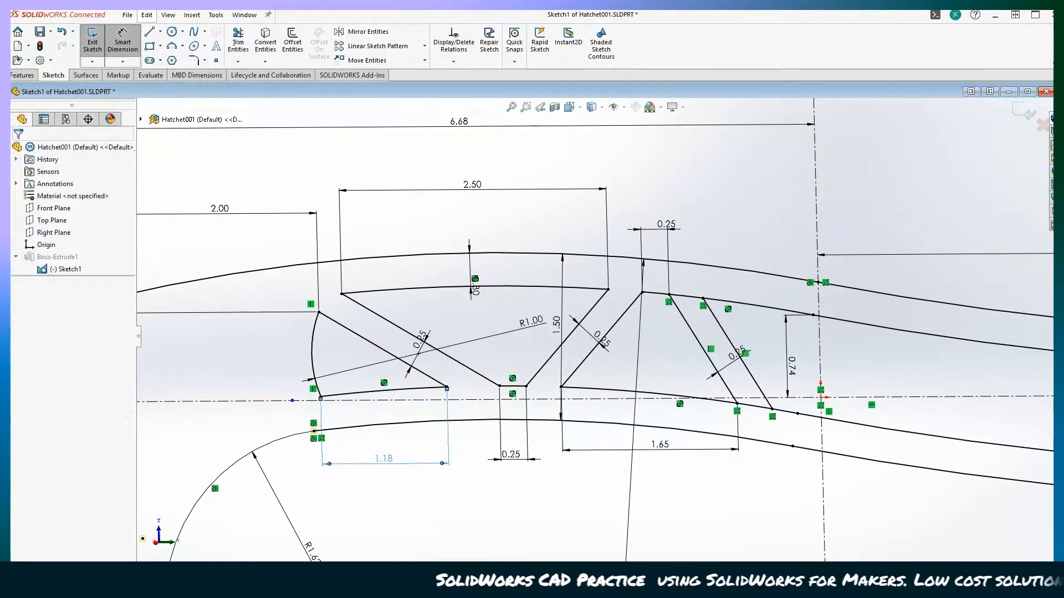
Step: Set the bottom width of the triangular cutout nearest the head to 1 in
{"action": "double_click", "coordinate": [383, 459]}
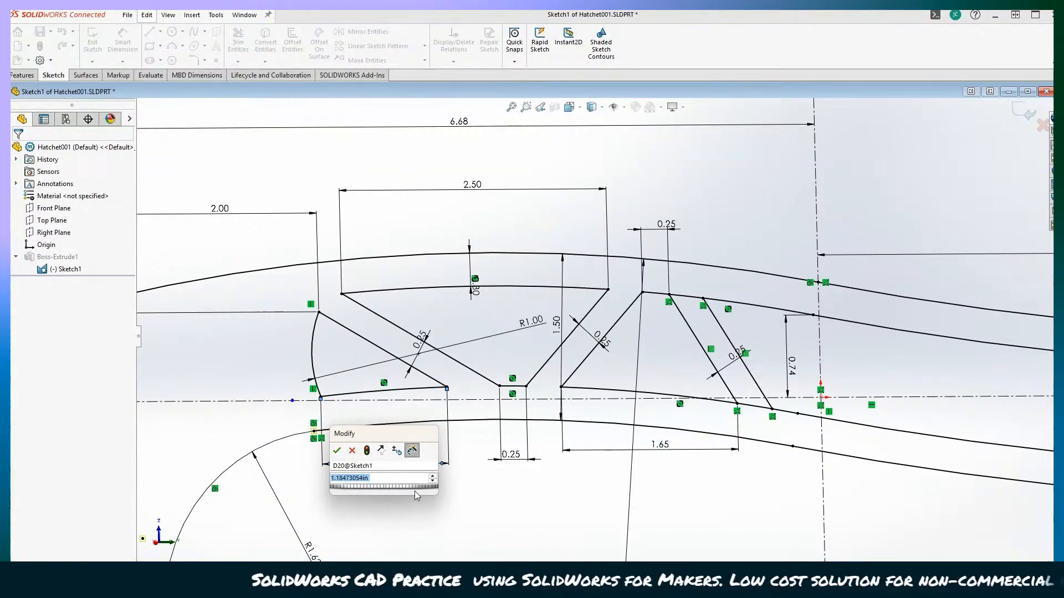
{"action": "type", "text": "1"}
{"action": "key", "text": "Return"}
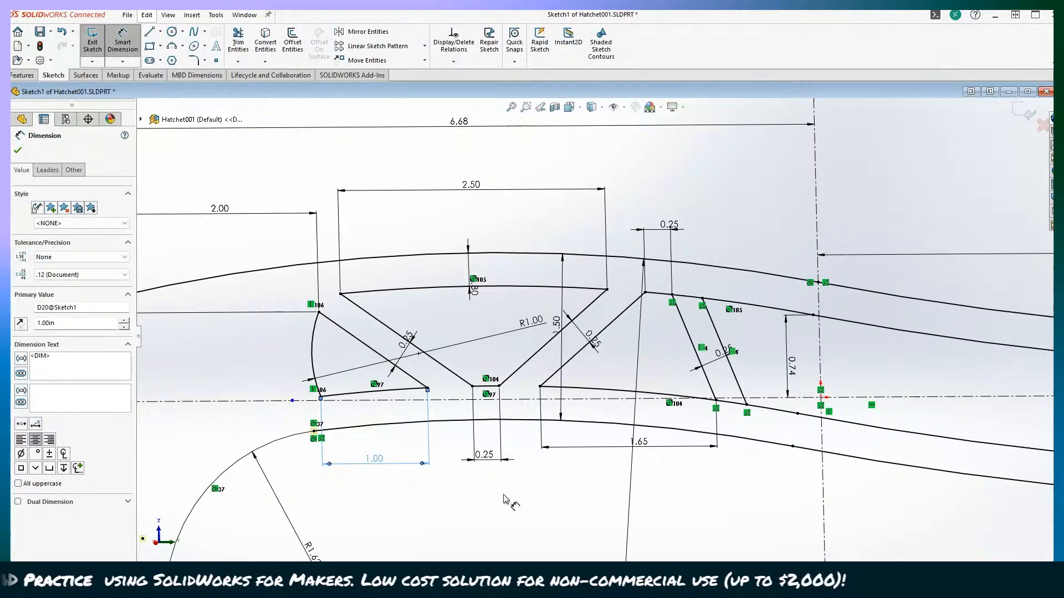
Step: Set the top width of the middle cutout to 2 in
{"action": "left_click", "coordinate": [475, 185]}
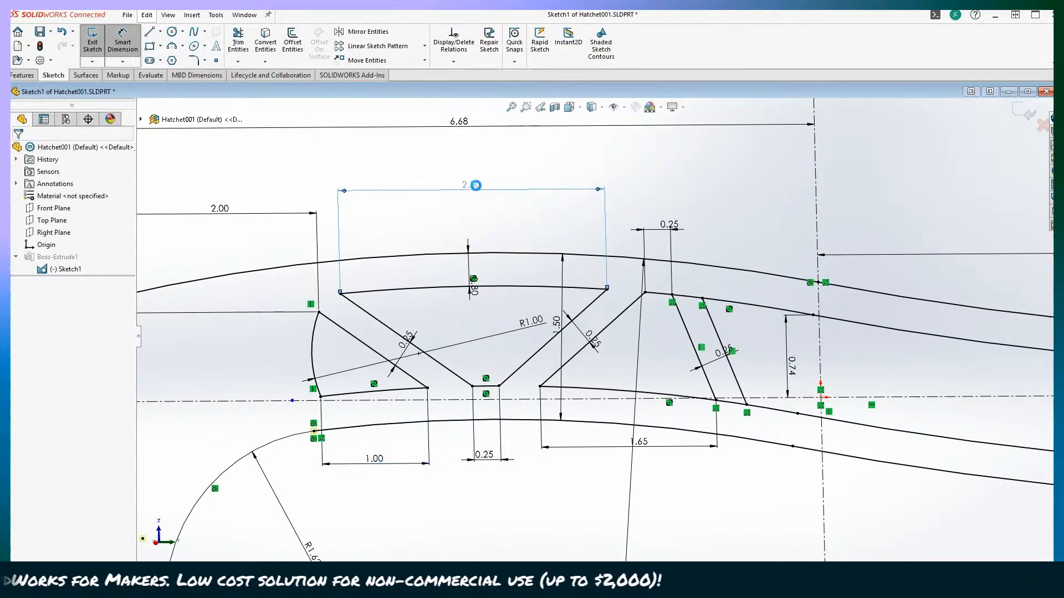
{"action": "double_click", "coordinate": [475, 185]}
{"action": "type", "text": "2"}
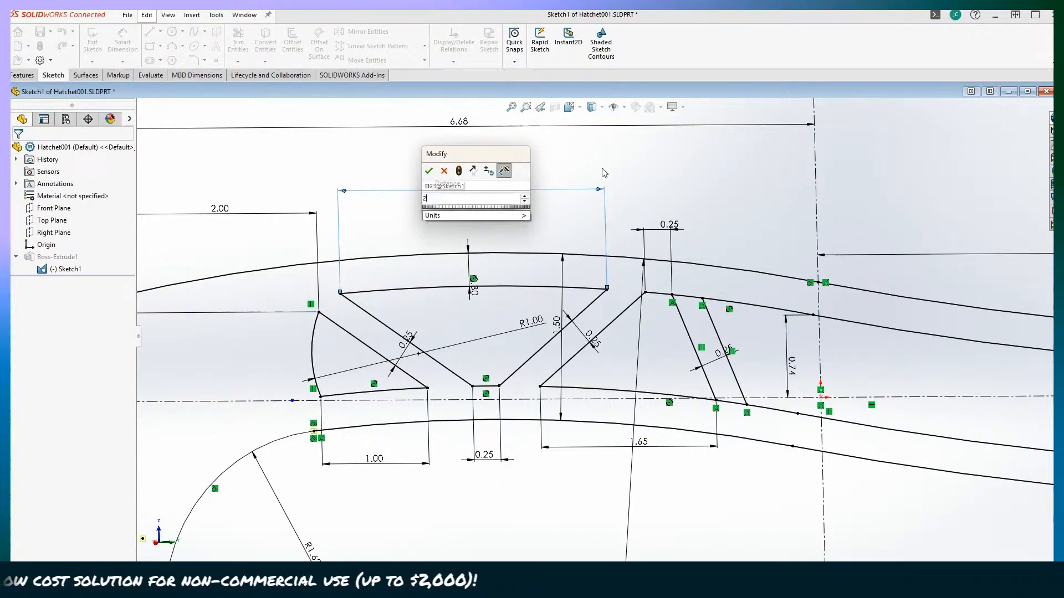
{"action": "key", "text": "Return"}
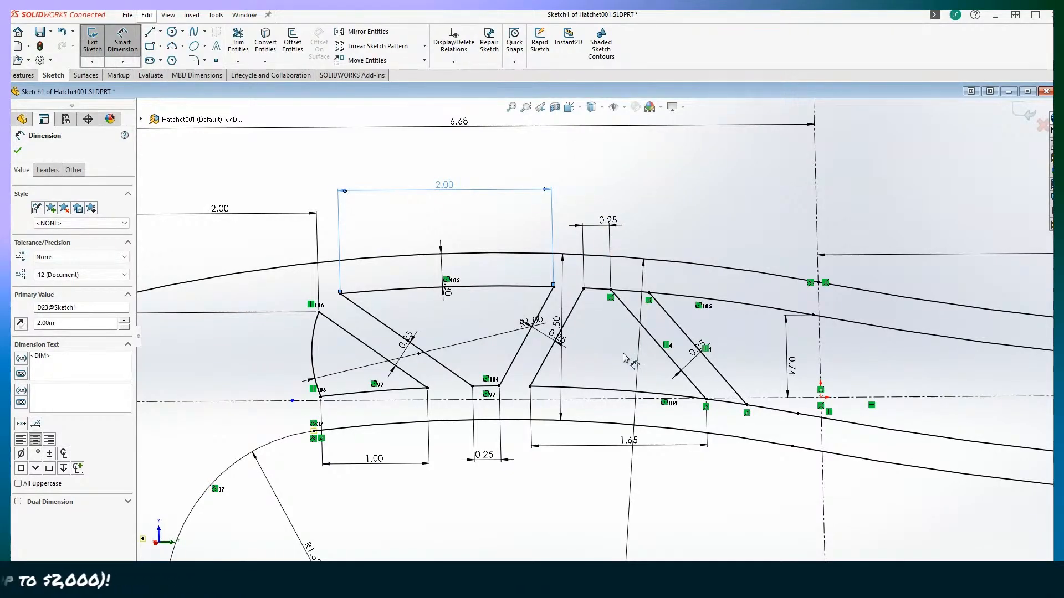
Step: Change the middle cutout's top width back to 2.5 in
{"action": "middle_click_drag", "start_coordinate": [615, 373], "coordinate": [631, 376], "text": "ctrl"}
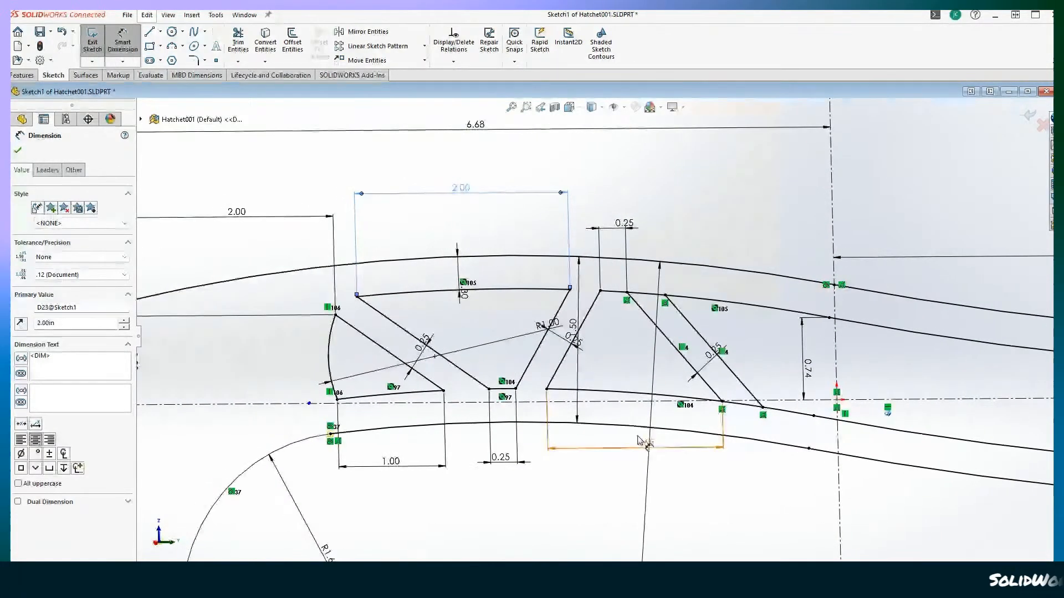
{"action": "scroll", "coordinate": [641, 444], "scroll_direction": "up", "scroll_amount": 2}
{"action": "scroll", "coordinate": [664, 461], "scroll_direction": "down", "scroll_amount": 2}
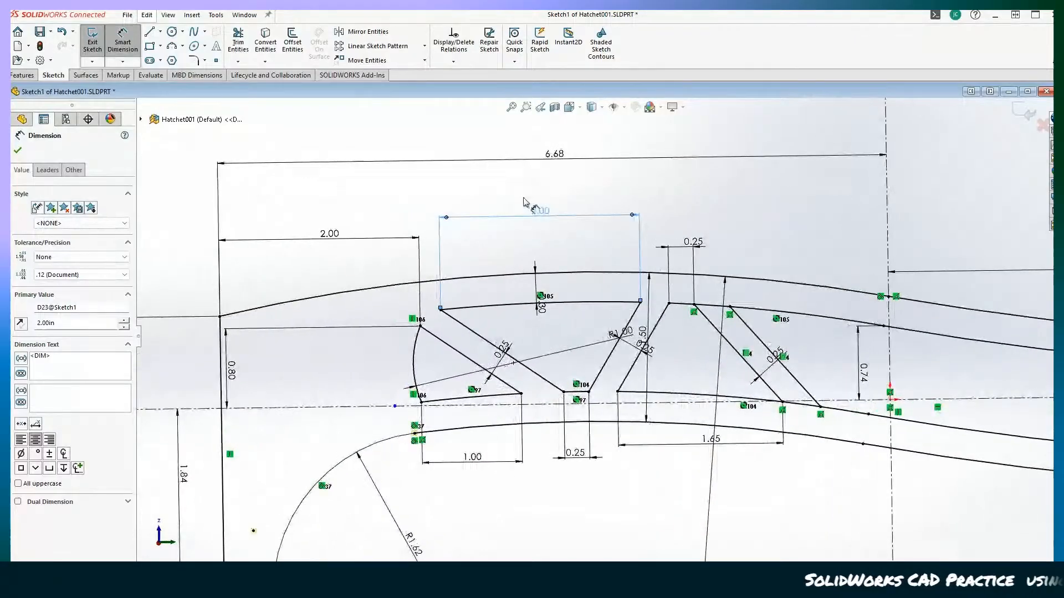
{"action": "double_click", "coordinate": [544, 214]}
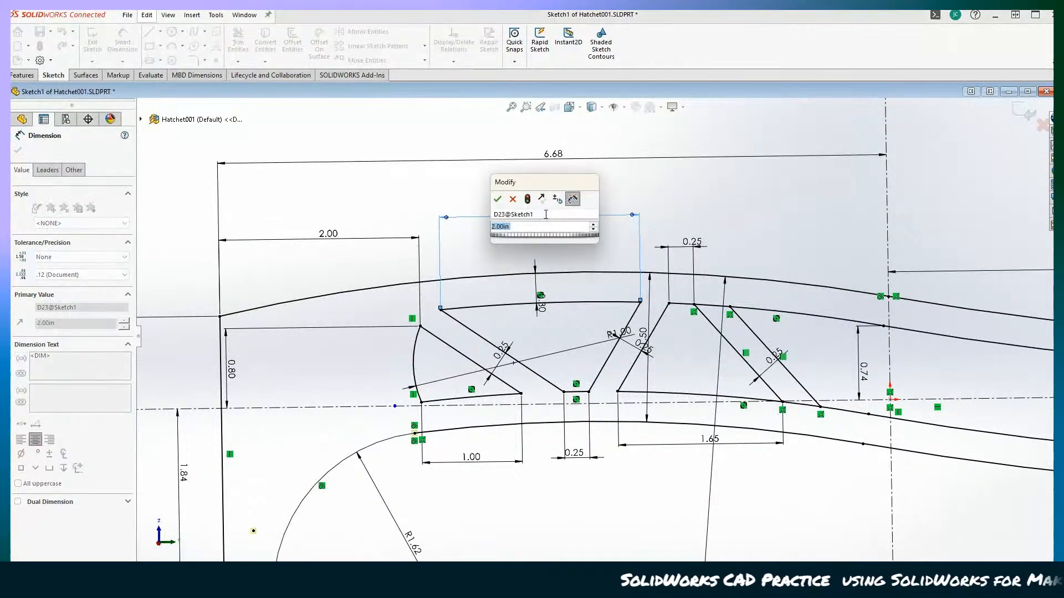
{"action": "type", "text": "2.5"}
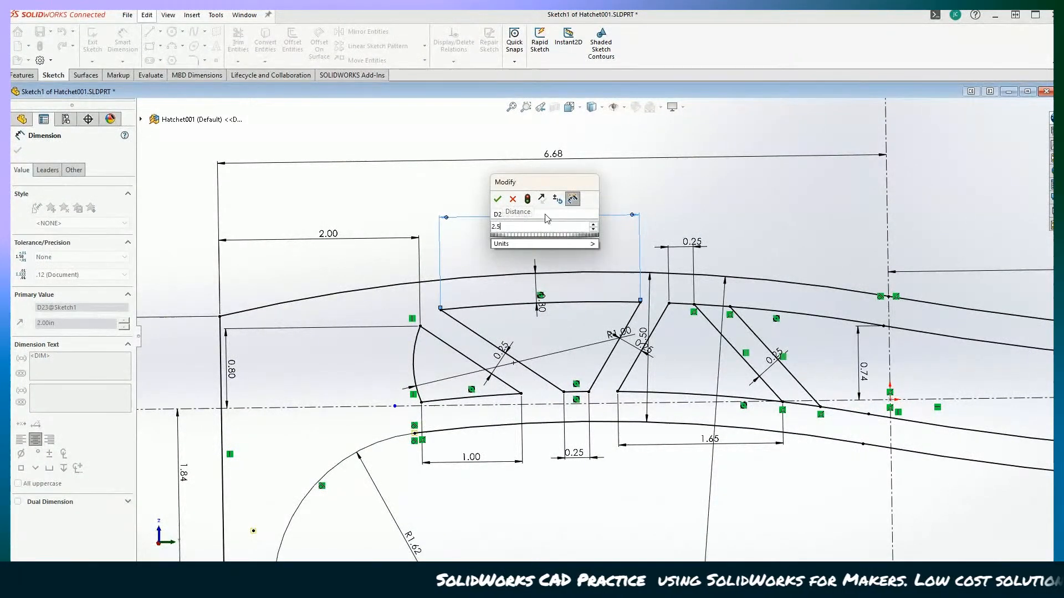
{"action": "key", "text": "Return"}
Step: Set the bottom width of the cutout beside the slanted lines to 2 in
{"action": "scroll", "coordinate": [545, 217], "scroll_direction": "up", "scroll_amount": 1}
{"action": "scroll", "coordinate": [546, 220], "scroll_direction": "up", "scroll_amount": 2}
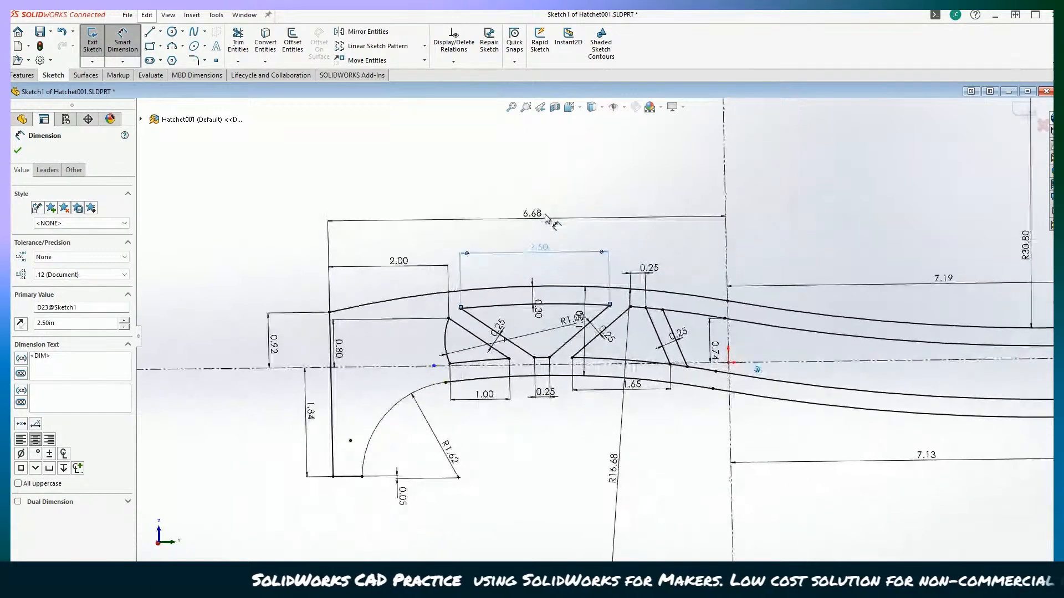
{"action": "scroll", "coordinate": [605, 367], "scroll_direction": "down", "scroll_amount": 2}
{"action": "left_click", "coordinate": [606, 366]}
{"action": "left_click", "coordinate": [606, 368]}
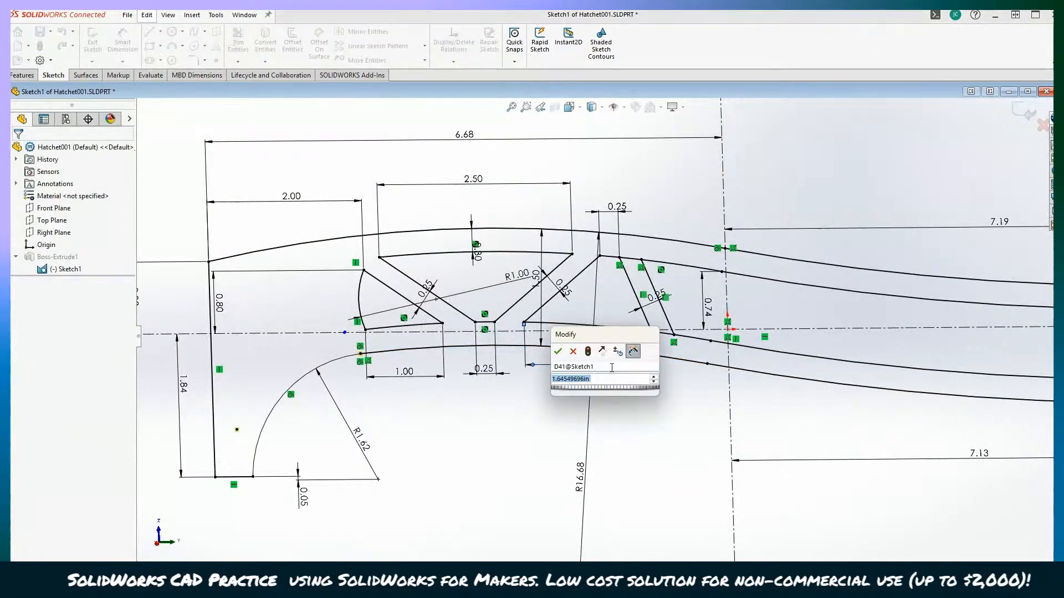
{"action": "type", "text": "2"}
{"action": "key", "text": "Return"}
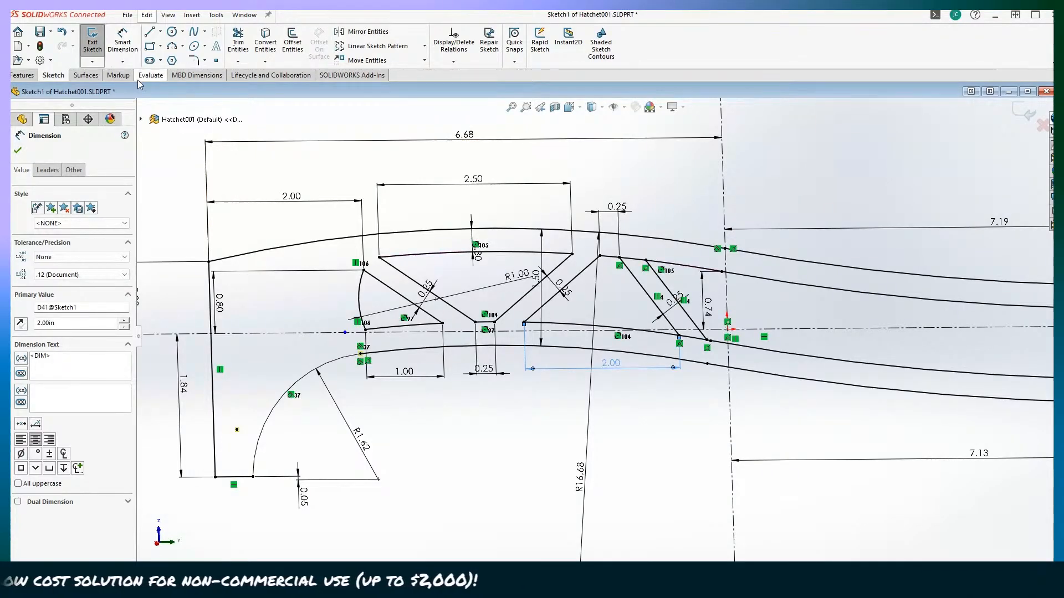
Step: Trim away the upper and lower inner curve segments between the two parallel slanted lines
{"action": "left_click", "coordinate": [237, 47]}
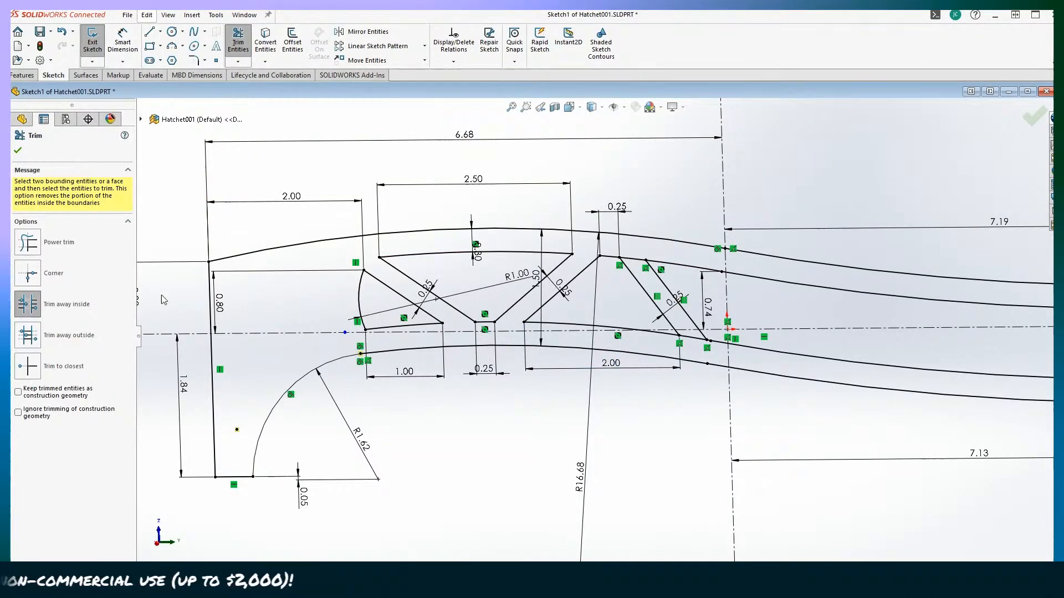
{"action": "scroll", "coordinate": [715, 299], "scroll_direction": "down", "scroll_amount": 5}
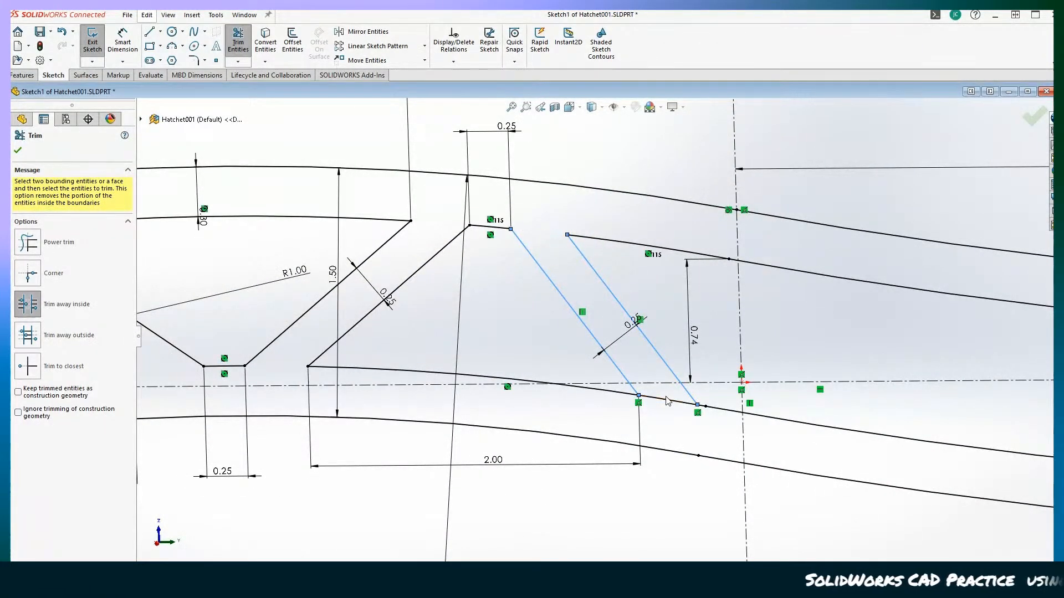
{"action": "scroll", "coordinate": [636, 475], "scroll_direction": "up", "scroll_amount": 6}
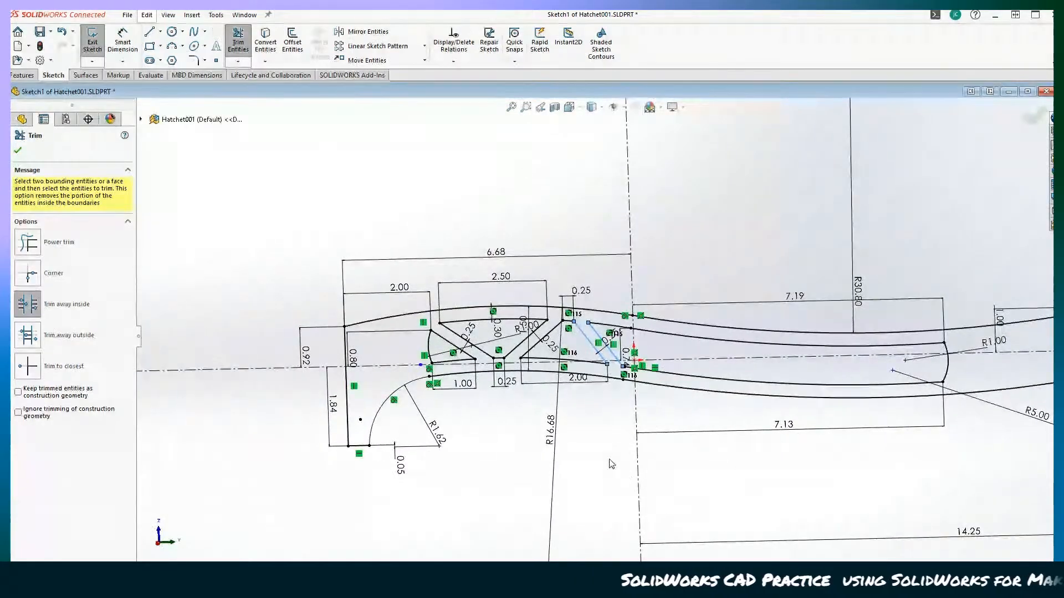
Step: Examine the trimmed ribs and cutouts along the rear of the handle sketch
{"action": "middle_click_drag", "start_coordinate": [589, 453], "coordinate": [570, 449]}
{"action": "scroll", "coordinate": [571, 449], "scroll_direction": "down", "scroll_amount": 1}
{"action": "scroll", "coordinate": [571, 449], "scroll_direction": "up", "scroll_amount": 2}
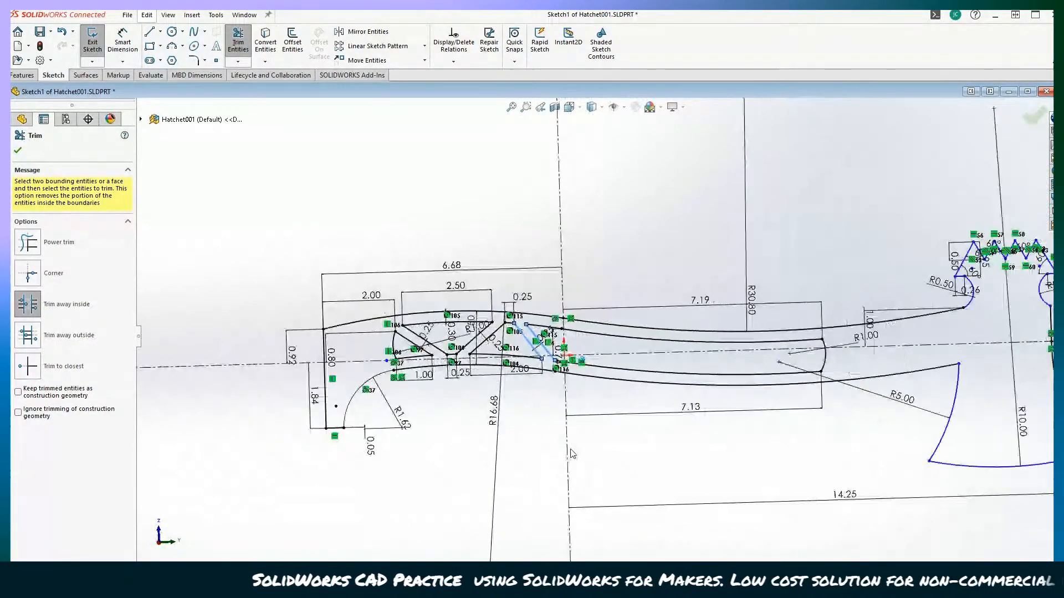
{"action": "scroll", "coordinate": [572, 453], "scroll_direction": "down", "scroll_amount": 3}
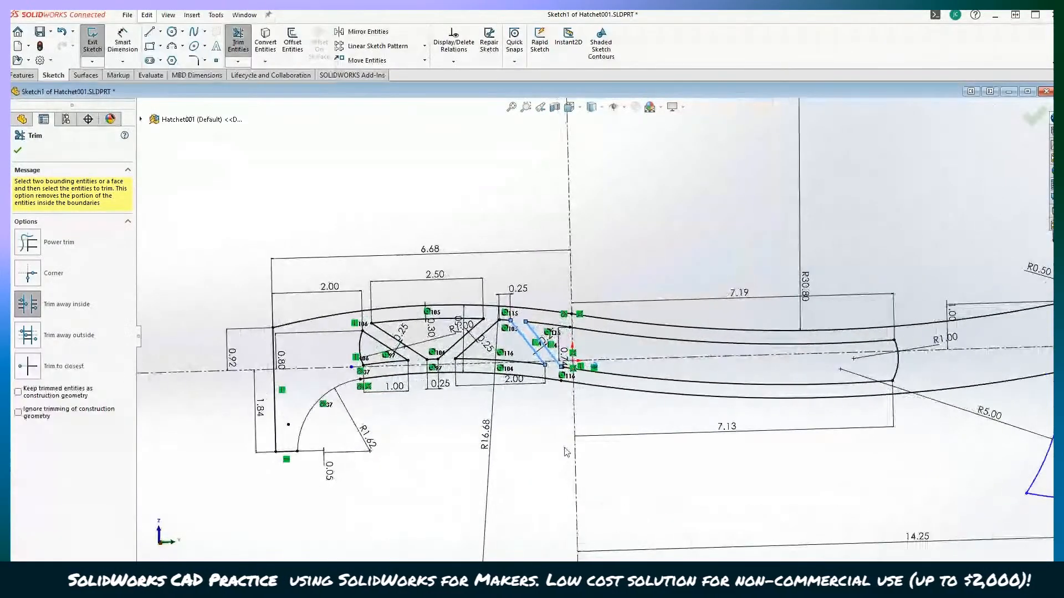
{"action": "scroll", "coordinate": [565, 447], "scroll_direction": "down", "scroll_amount": 1}
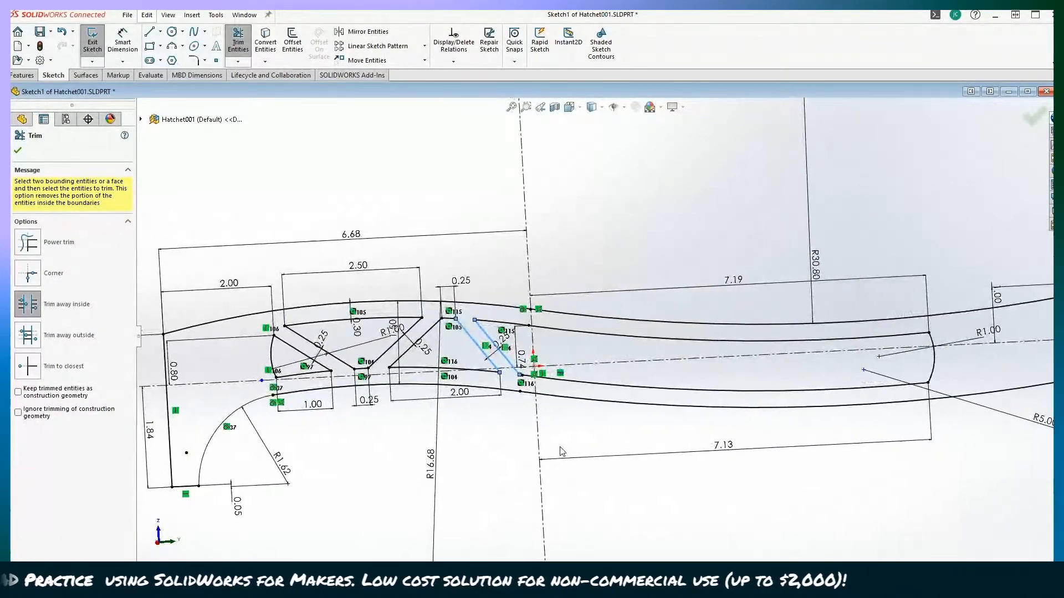
{"action": "scroll", "coordinate": [523, 448], "scroll_direction": "up", "scroll_amount": 2}
{"action": "scroll", "coordinate": [525, 453], "scroll_direction": "up", "scroll_amount": 1}
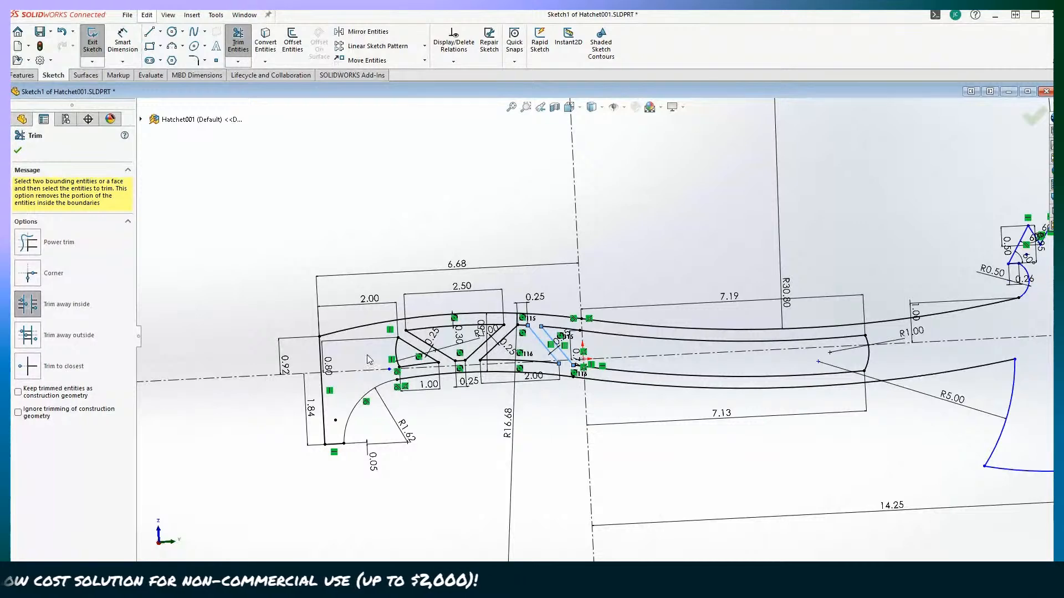
{"action": "scroll", "coordinate": [366, 359], "scroll_direction": "down", "scroll_amount": 2}
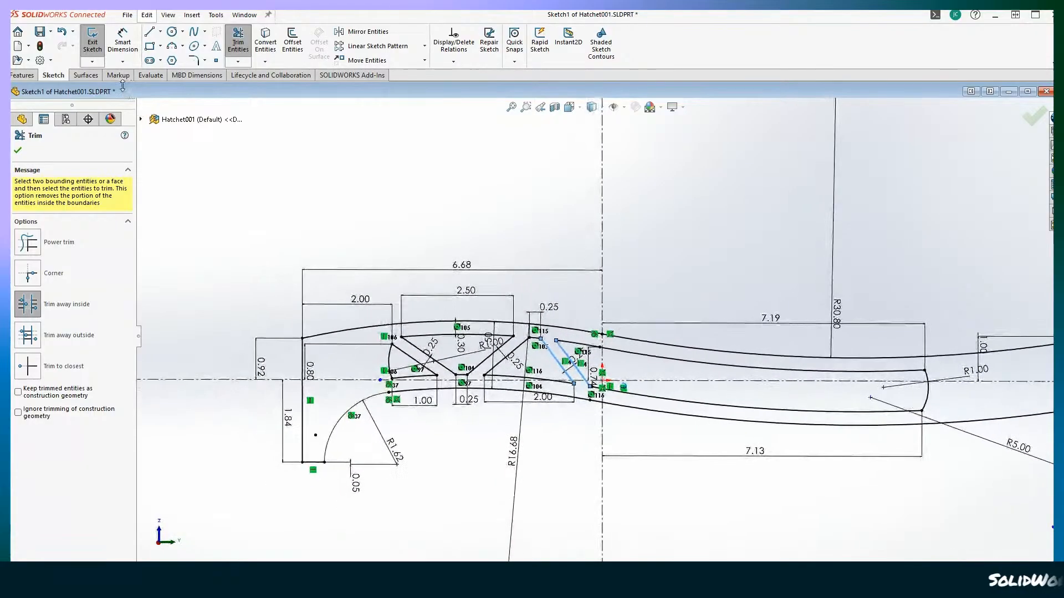
Step: Try a 3 in distance from the handle's butt end to the first cutout, and undo the change
{"action": "left_click", "coordinate": [243, 41]}
{"action": "double_click", "coordinate": [344, 296]}
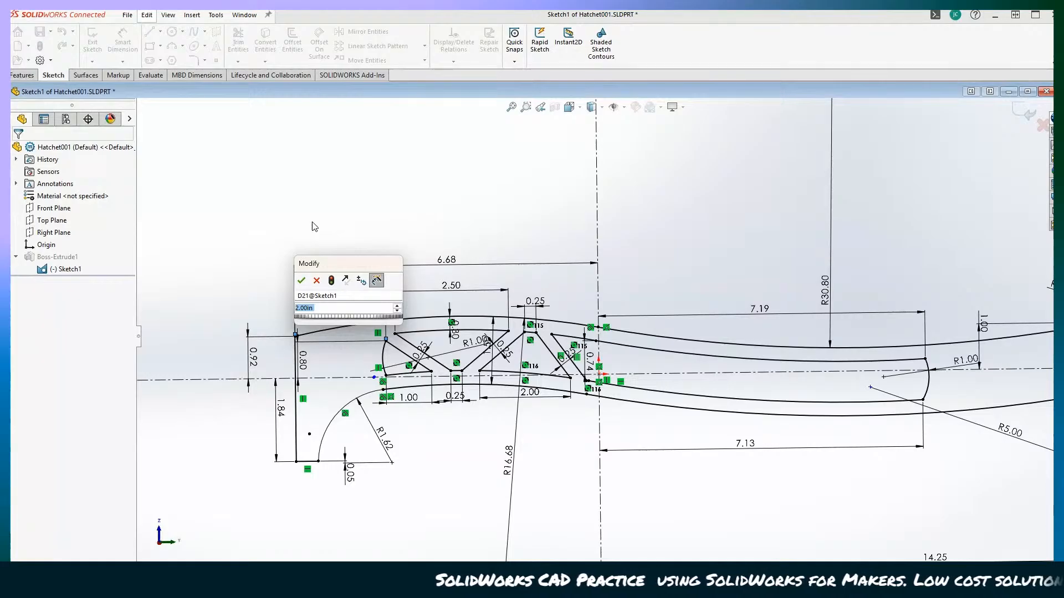
{"action": "type", "text": "3"}
{"action": "key", "text": "Return"}
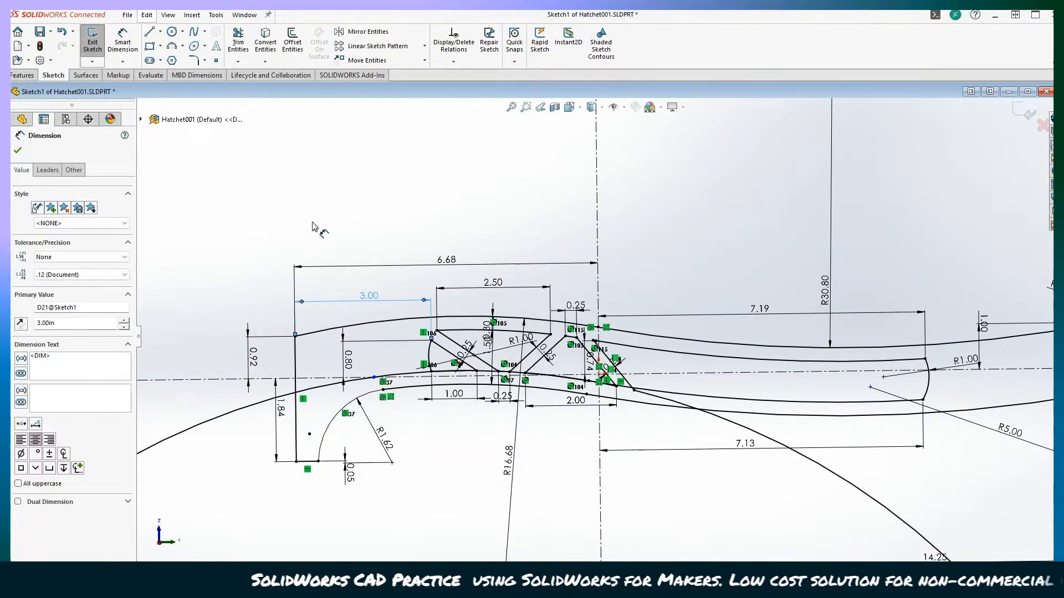
{"action": "key", "text": "z"}
{"action": "key", "text": "z"}
{"action": "key", "text": "z"}
{"action": "key", "text": "z"}
{"action": "key", "text": "z"}
{"action": "key", "text": "z"}
{"action": "key", "text": "z"}
{"action": "key", "text": "ctrl+z"}
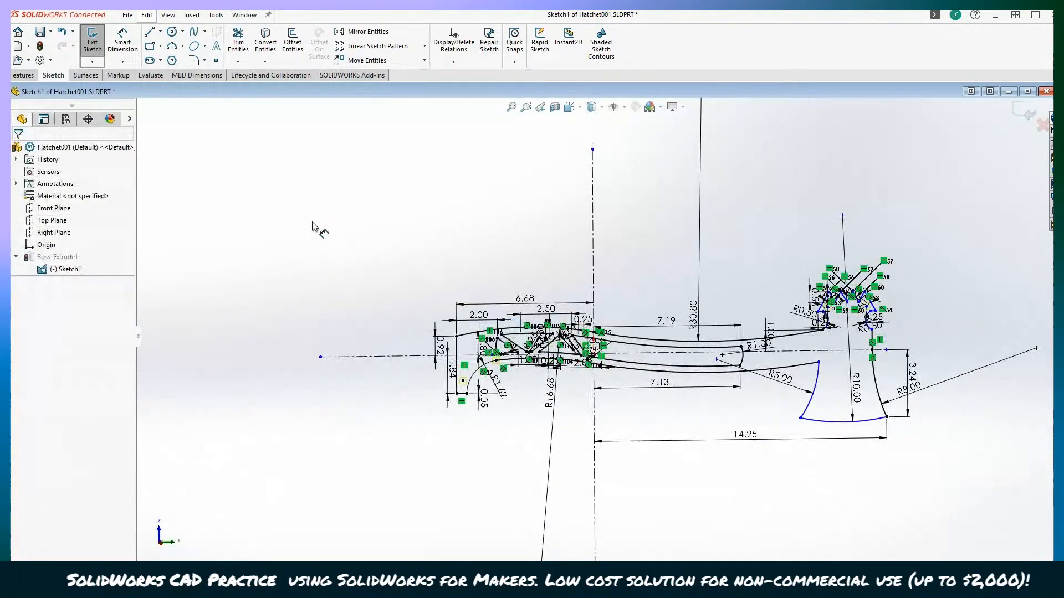
Step: Move the 0.25 in dimension beneath the first two ribs' junction and place the R1.00 dimension inside the first cutout's curved end
{"action": "key", "text": "shift+z"}
{"action": "key", "text": "shift+z"}
{"action": "key", "text": "shift+z"}
{"action": "key", "text": "shift+z"}
{"action": "key", "text": "shift+z"}
{"action": "key", "text": "shift+z"}
{"action": "key", "text": "shift+z"}
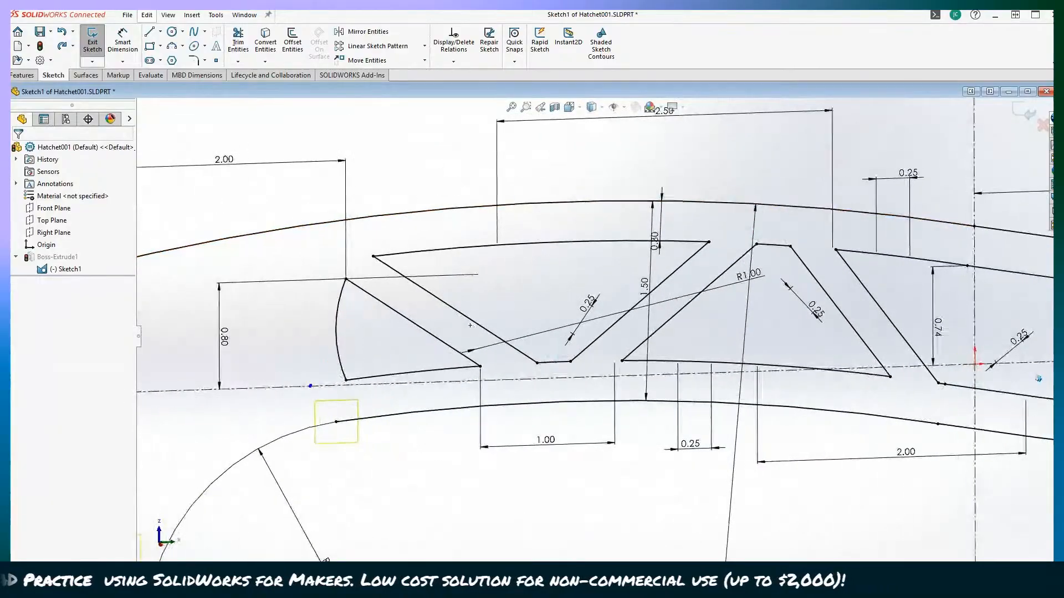
{"action": "key", "text": "z"}
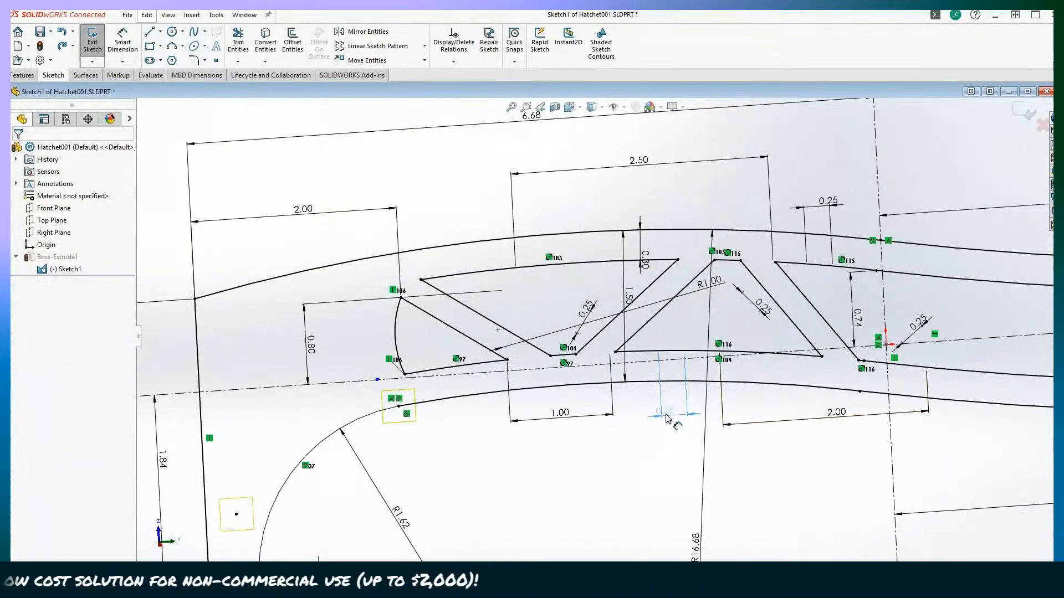
{"action": "left_click", "coordinate": [669, 420]}
{"action": "type", "text": "0.25in"}
{"action": "key", "text": "Return"}
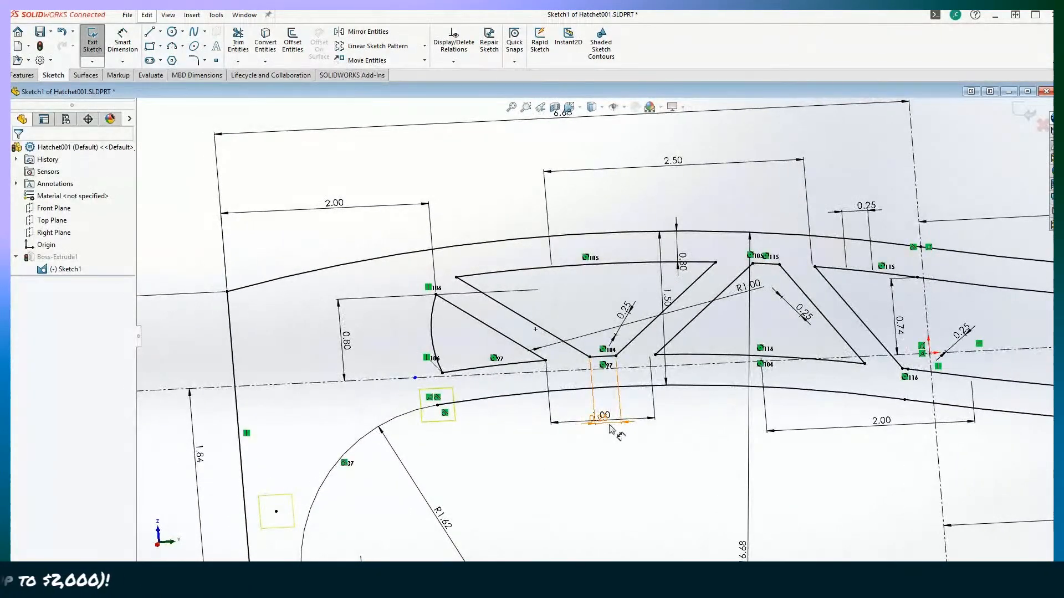
{"action": "key", "text": "Escape"}
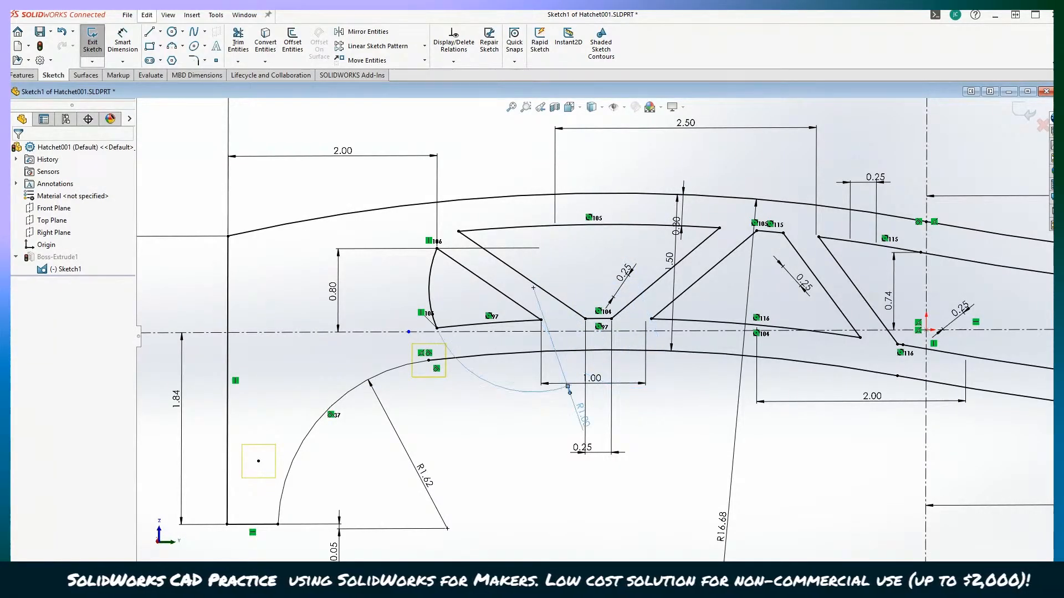
{"action": "left_click", "coordinate": [671, 413]}
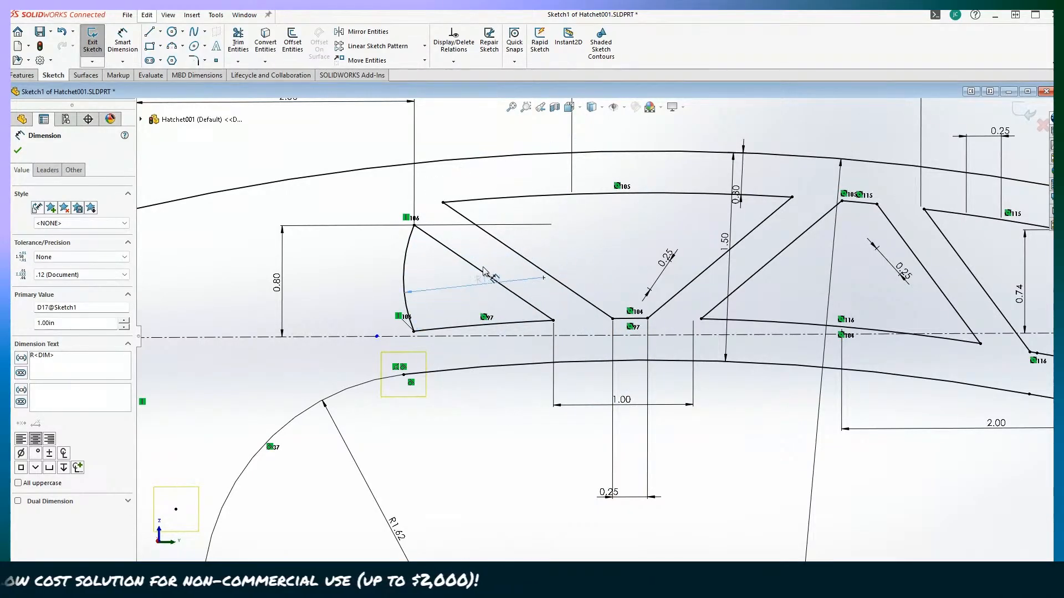
Step: Examine the cutout layout and dimensions against the whole hatchet outline and the handle's lower curve
{"action": "scroll", "coordinate": [521, 347], "scroll_direction": "up", "scroll_amount": 5}
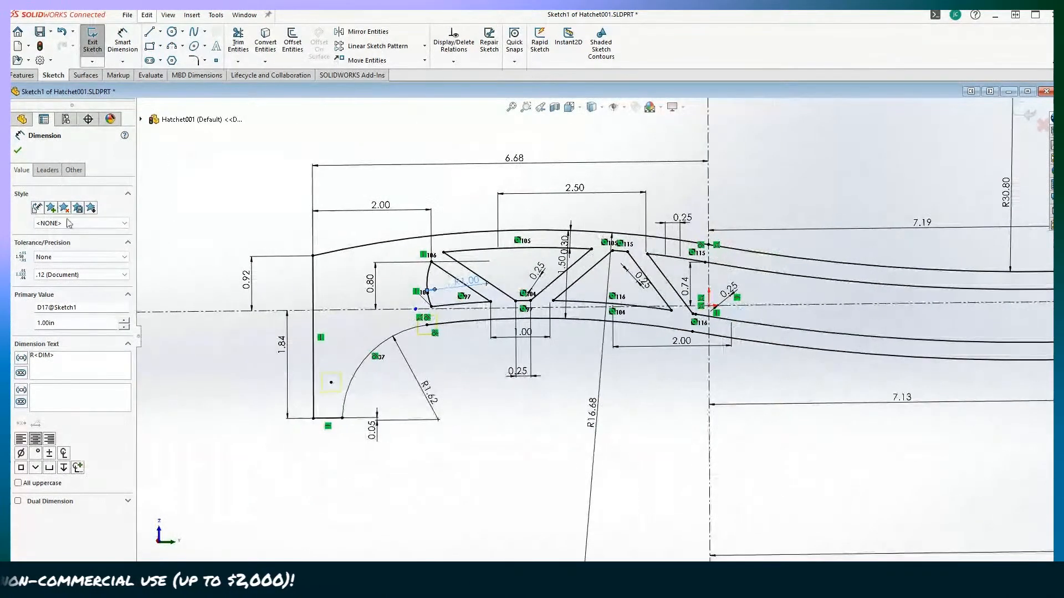
{"action": "scroll", "coordinate": [510, 291], "scroll_direction": "down", "scroll_amount": 2}
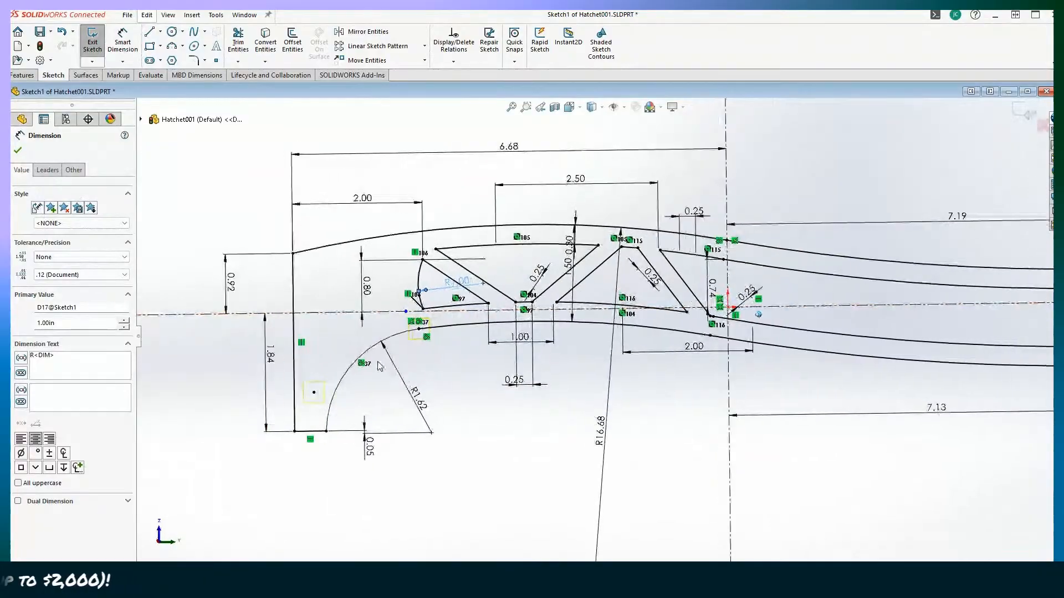
{"action": "scroll", "coordinate": [380, 366], "scroll_direction": "up", "scroll_amount": 6}
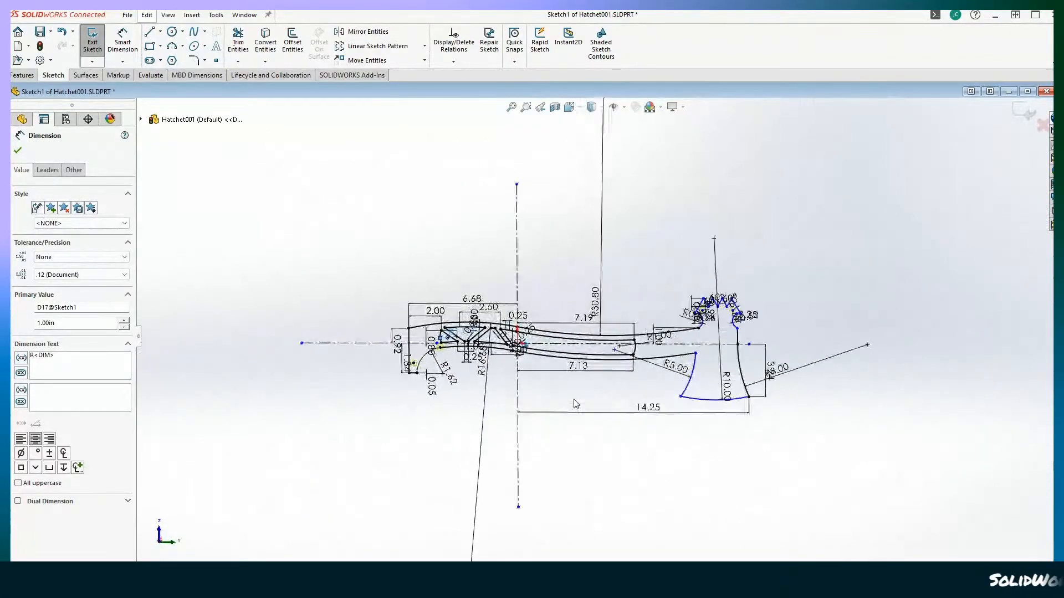
{"action": "scroll", "coordinate": [574, 400], "scroll_direction": "down", "scroll_amount": 3}
{"action": "scroll", "coordinate": [569, 404], "scroll_direction": "up", "scroll_amount": 4}
{"action": "scroll", "coordinate": [550, 408], "scroll_direction": "down", "scroll_amount": 2}
{"action": "scroll", "coordinate": [567, 410], "scroll_direction": "up", "scroll_amount": 2}
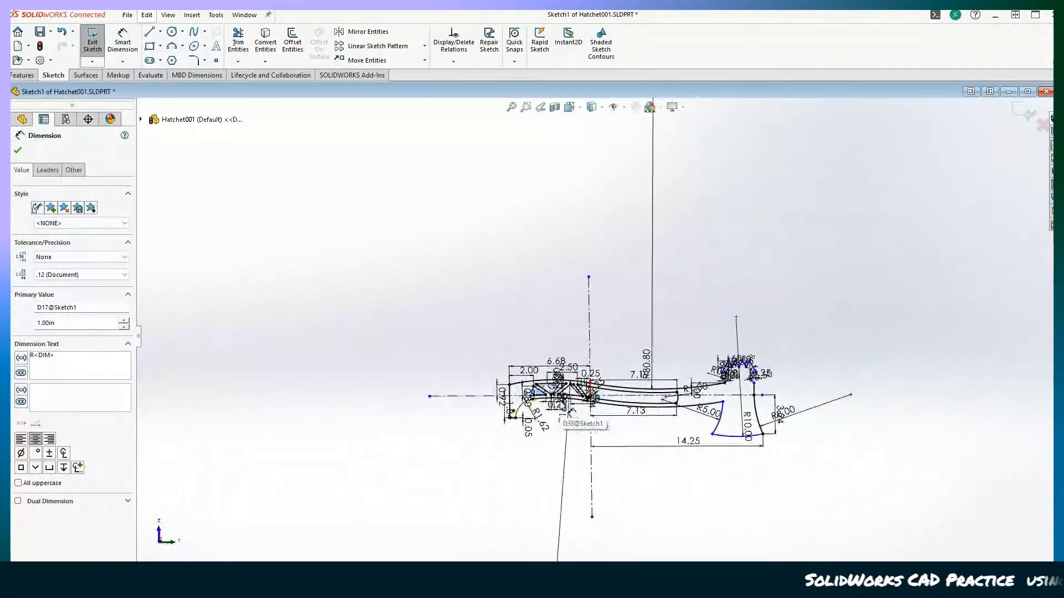
{"action": "scroll", "coordinate": [570, 410], "scroll_direction": "down", "scroll_amount": 8}
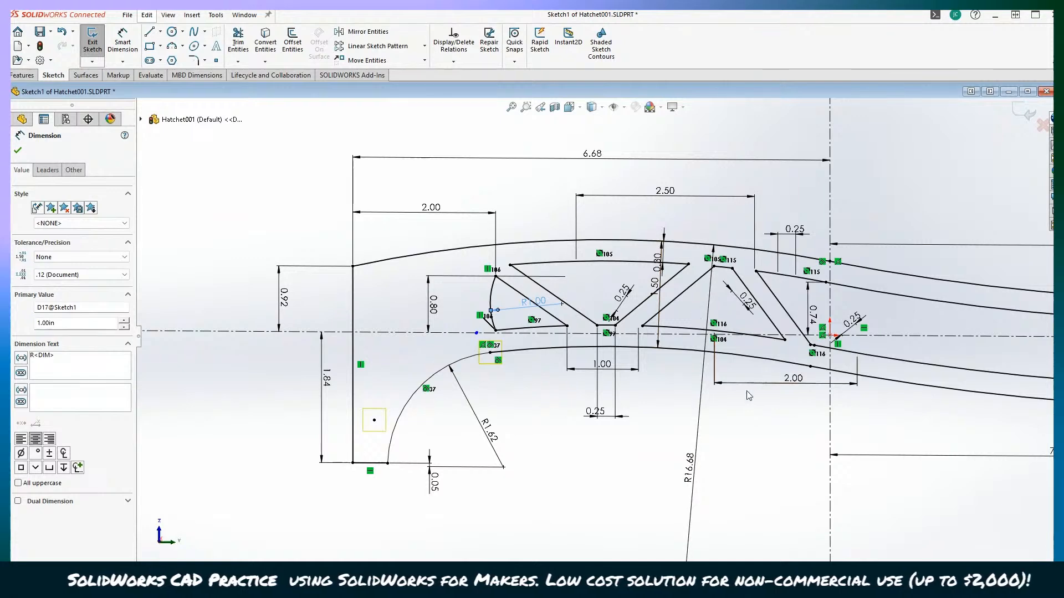
{"action": "scroll", "coordinate": [609, 338], "scroll_direction": "up", "scroll_amount": 5}
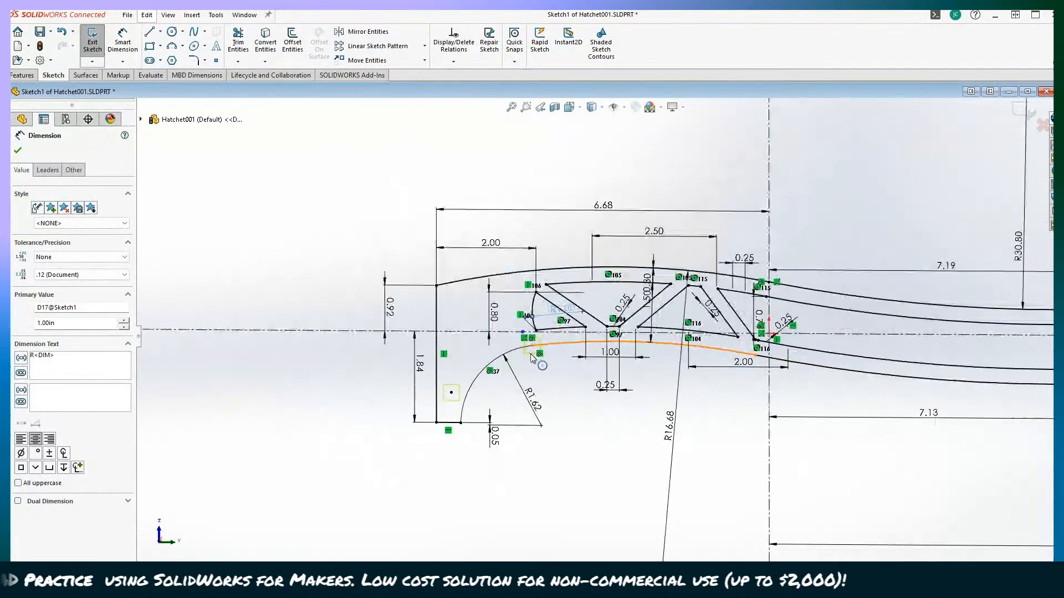
{"action": "scroll", "coordinate": [720, 393], "scroll_direction": "down", "scroll_amount": 3}
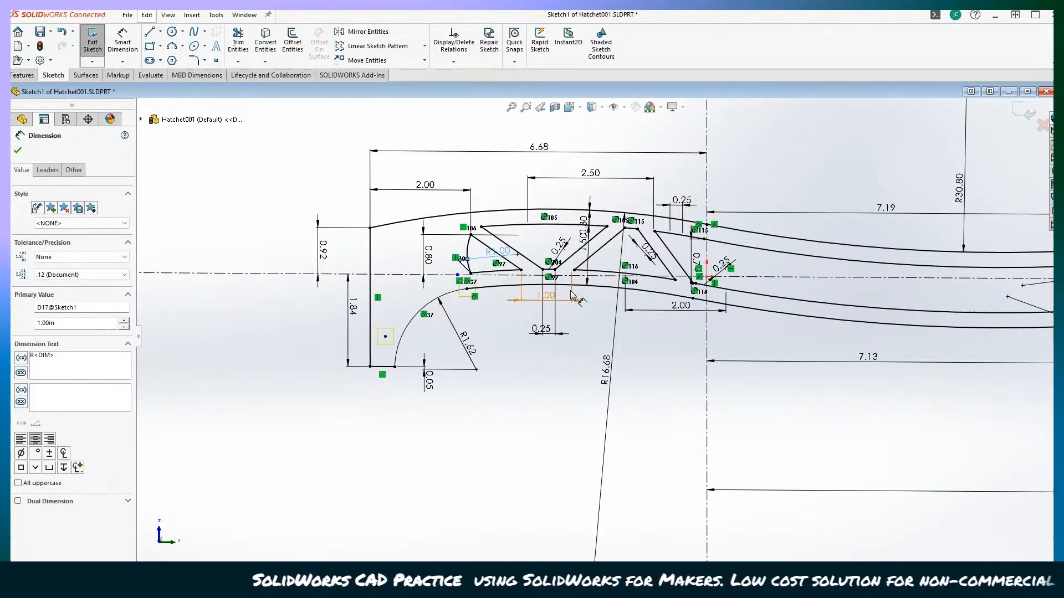
{"action": "scroll", "coordinate": [593, 238], "scroll_direction": "down", "scroll_amount": 2}
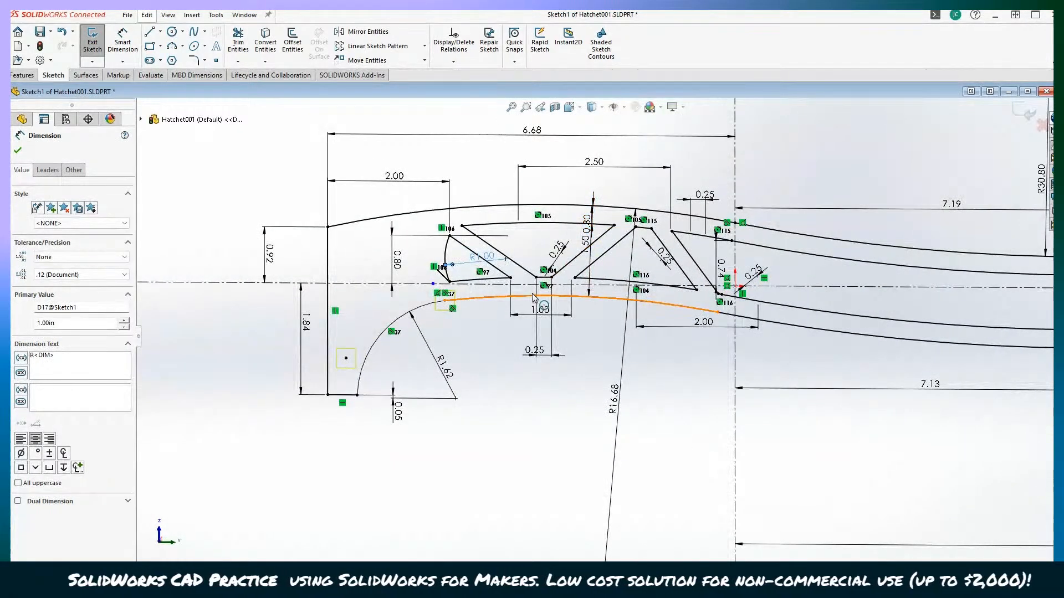
Step: Try again to set the butt-end-to-first-cutout distance to 3 in, and undo that dimension change
{"action": "double_click", "coordinate": [395, 184]}
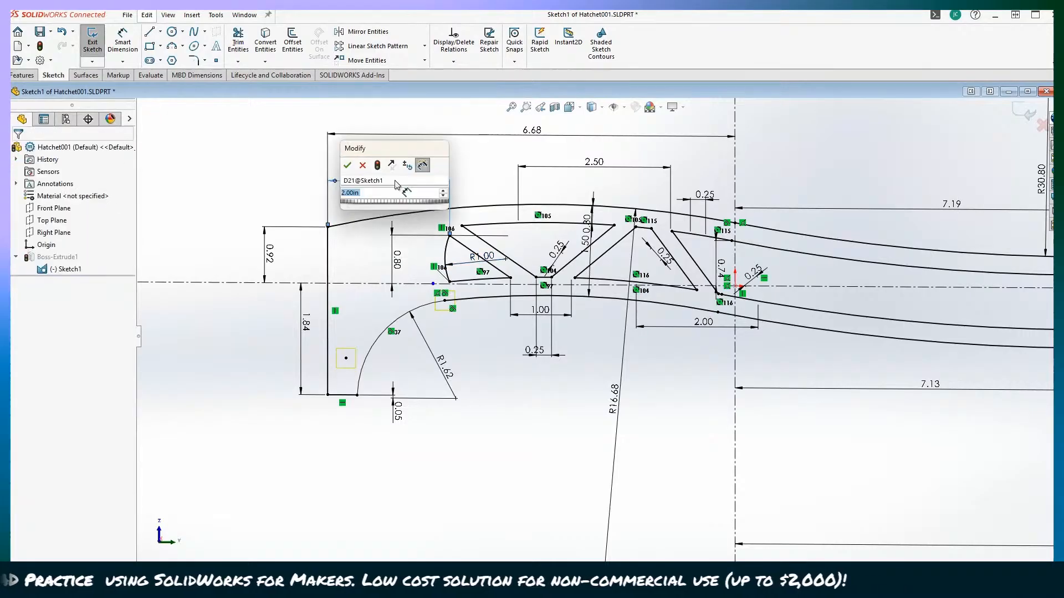
{"action": "type", "text": "3"}
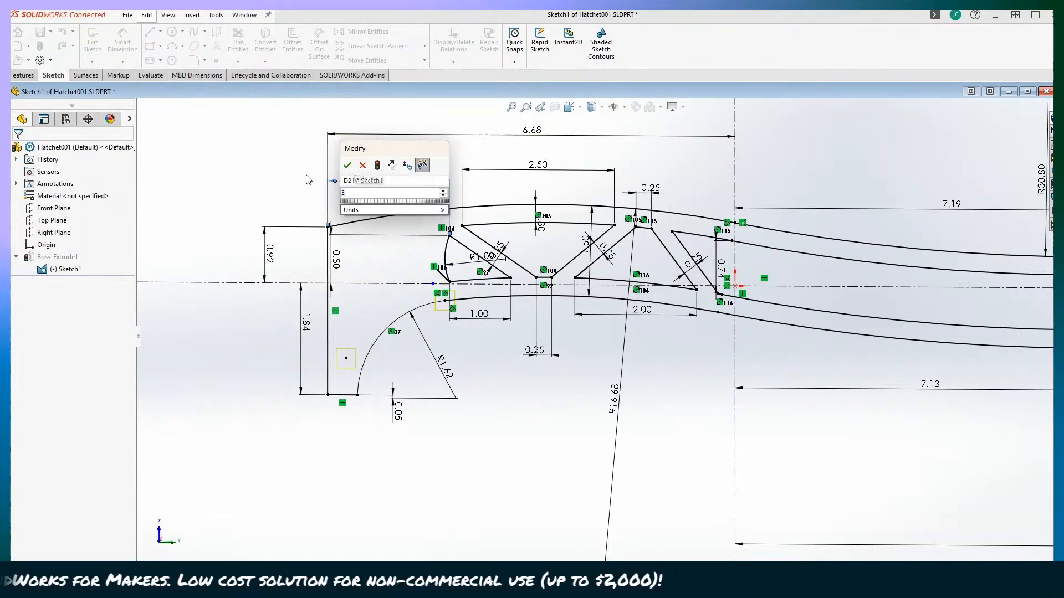
{"action": "key", "text": "Return"}
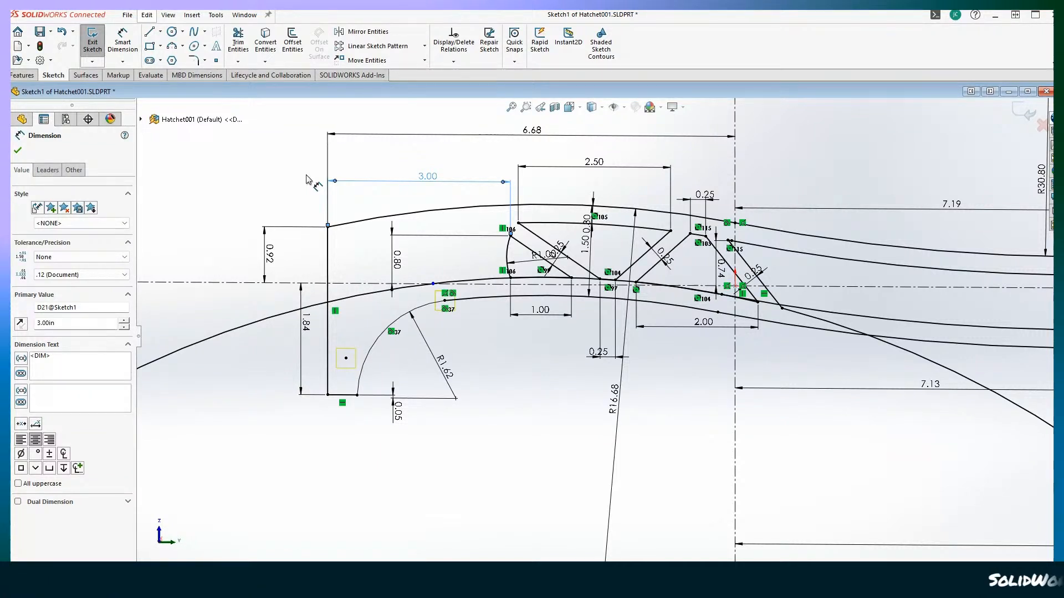
{"action": "key", "text": "ctrl+z"}
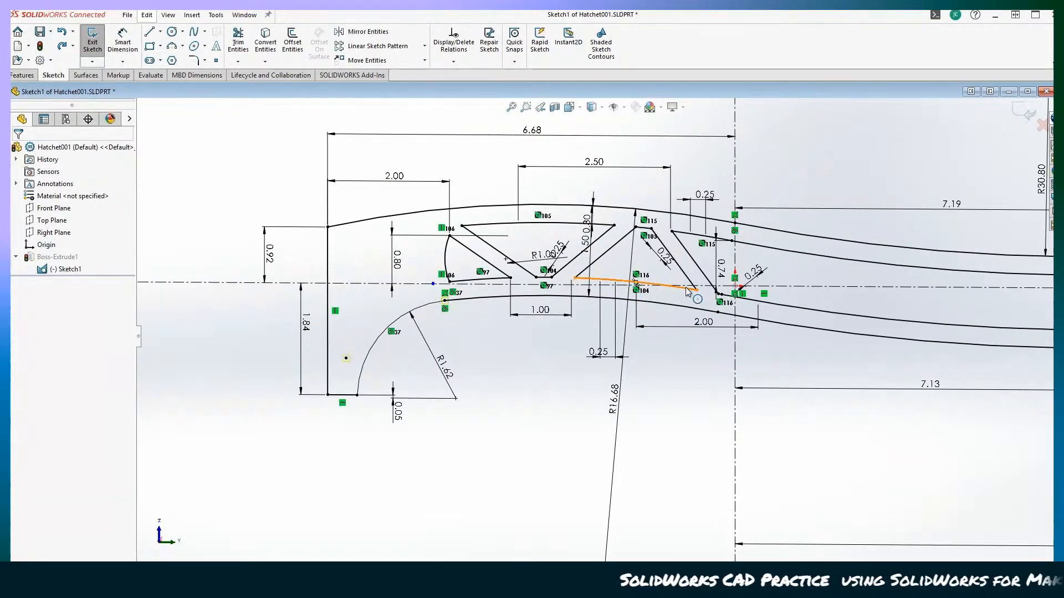
Step: Reconfirm the third cutout's bottom width at 2 in, and try a 2.5 in distance from the butt end to the first cutout before undoing it
{"action": "double_click", "coordinate": [682, 327]}
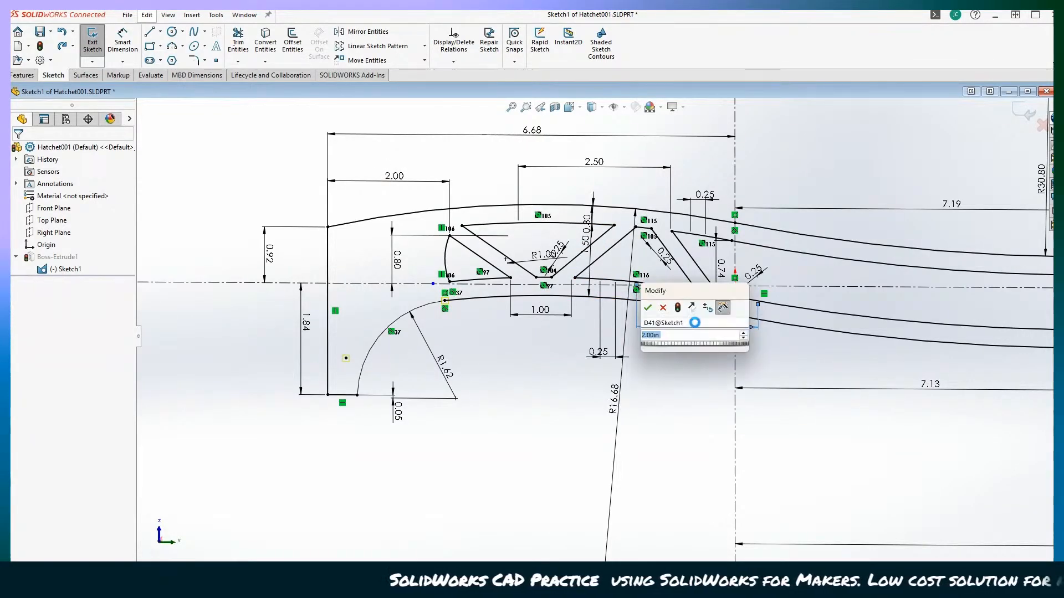
{"action": "left_click", "coordinate": [647, 308]}
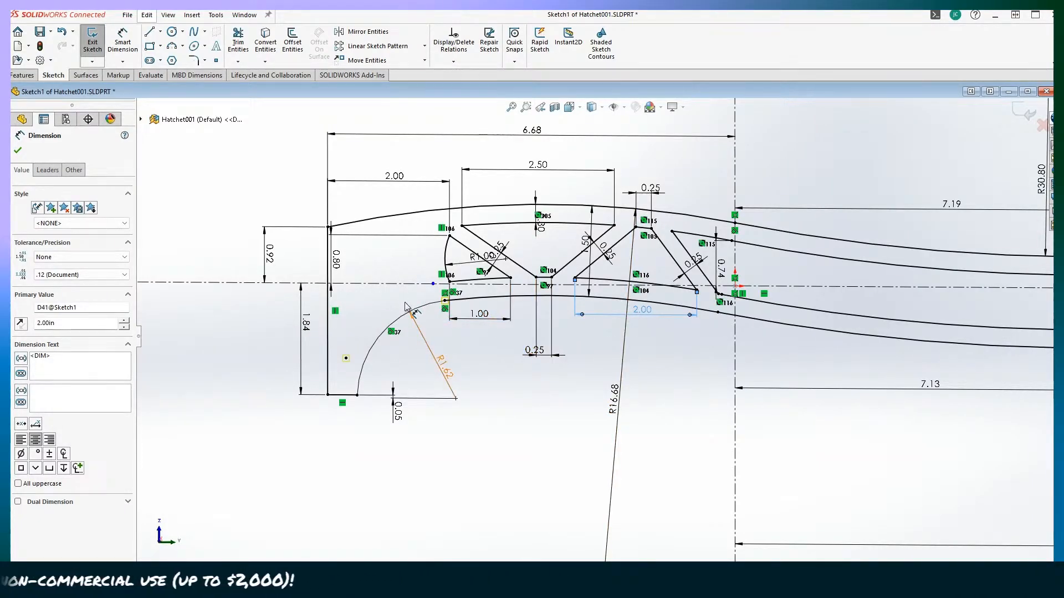
{"action": "double_click", "coordinate": [393, 176]}
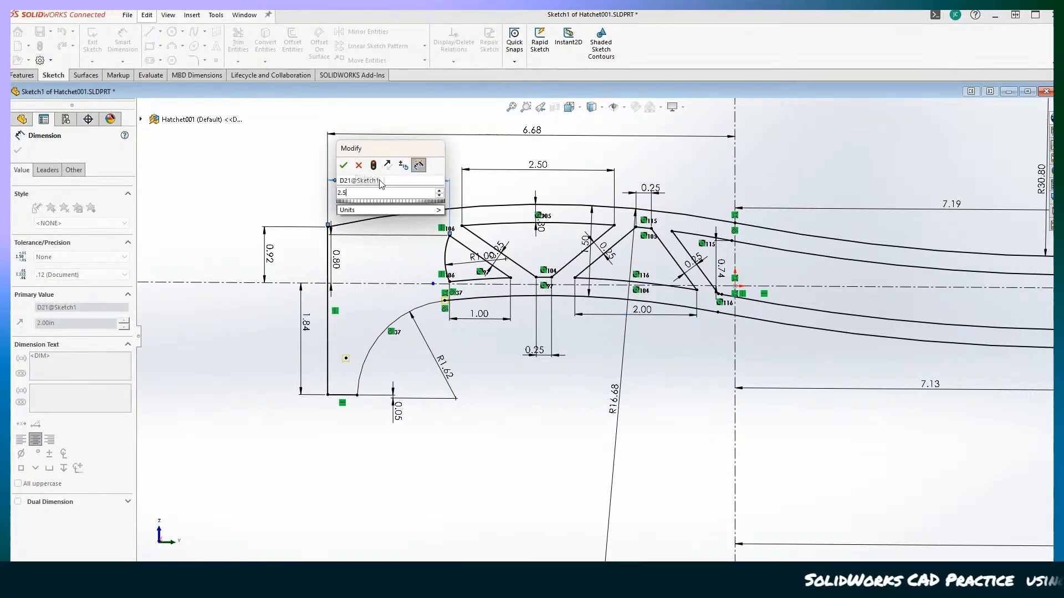
{"action": "key", "text": "Return"}
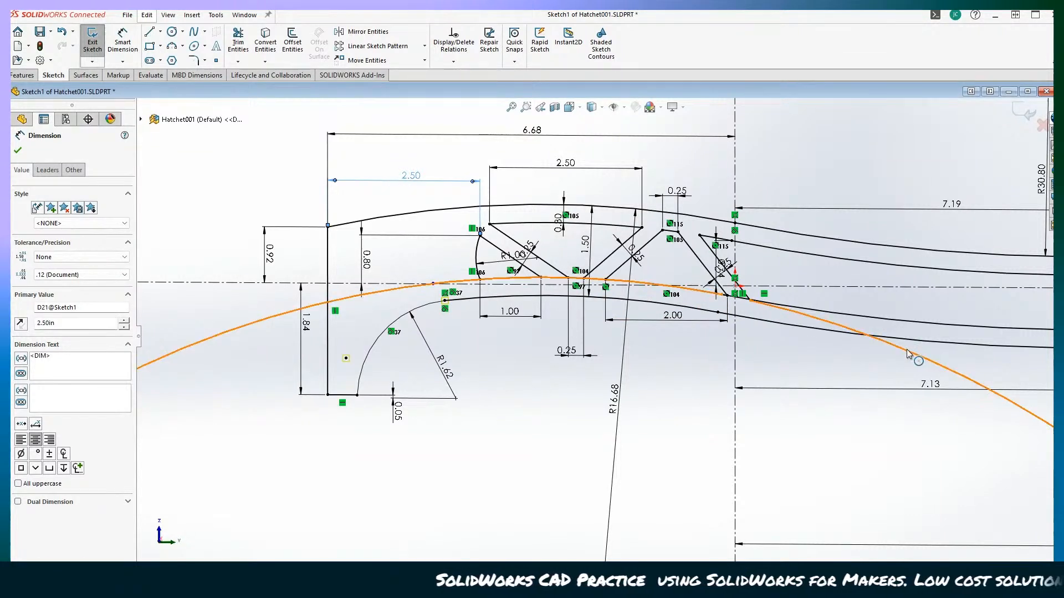
{"action": "key", "text": "ctrl+z"}
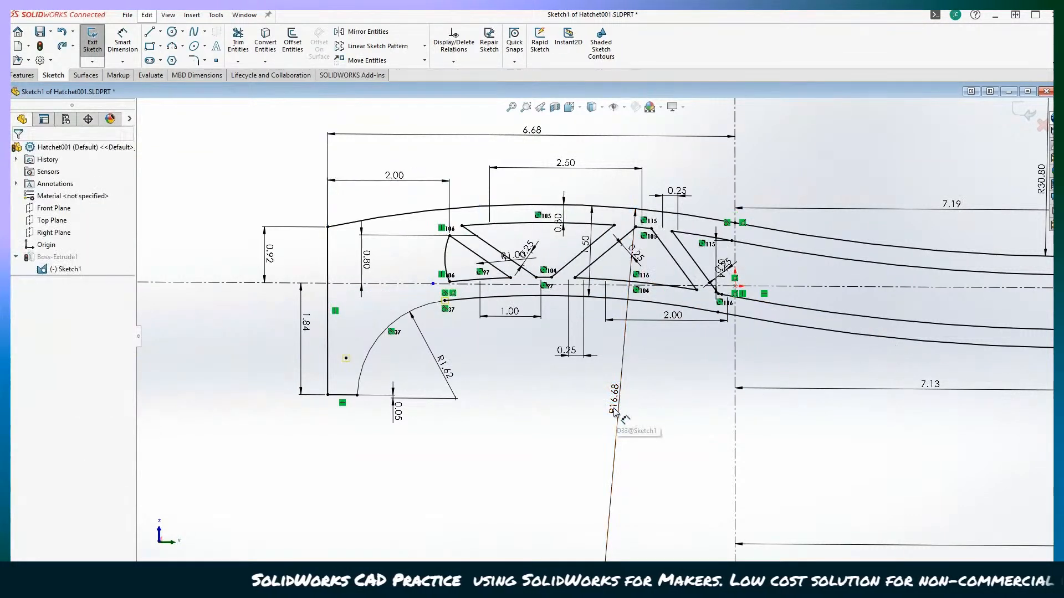
Step: Attach the loose sketch point beside the first cutout to the horizontal centerline with a coincident relation
{"action": "left_click", "coordinate": [433, 284]}
{"action": "left_click_drag", "start_coordinate": [427, 295], "coordinate": [415, 306]}
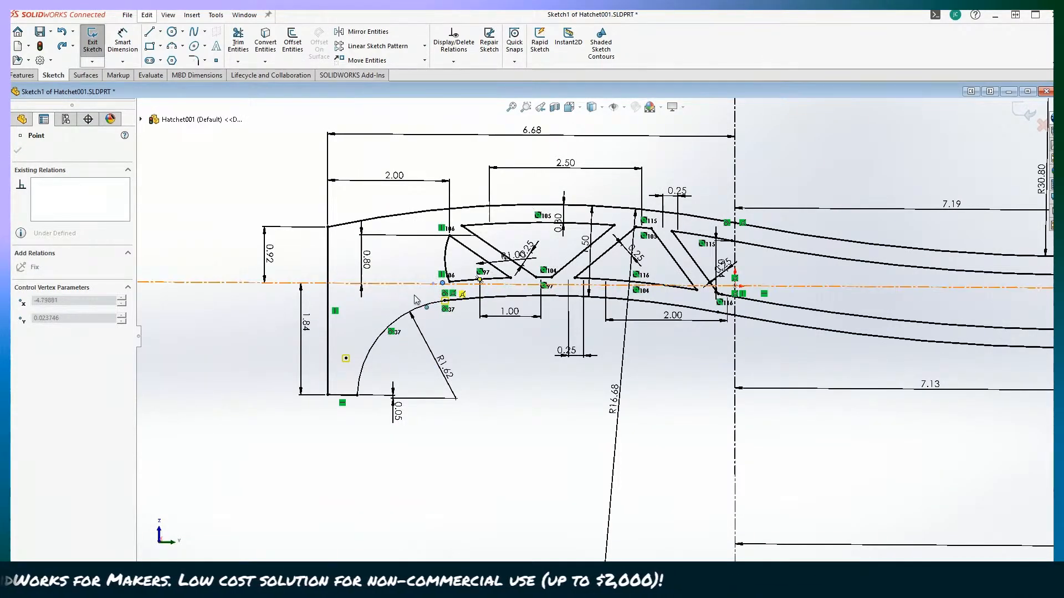
{"action": "left_click_drag", "start_coordinate": [400, 303], "coordinate": [426, 288]}
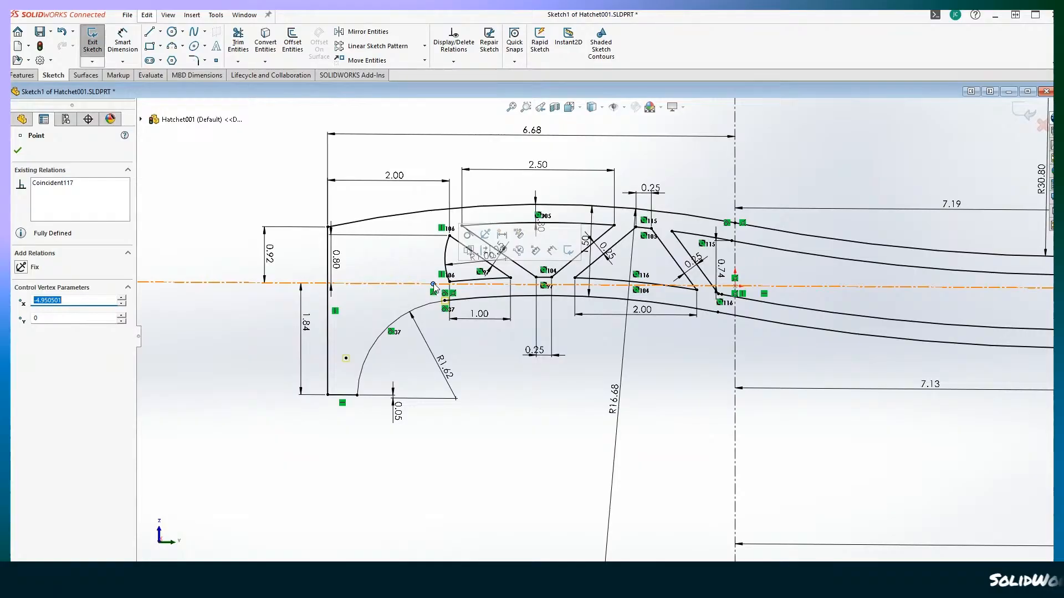
{"action": "left_click", "coordinate": [216, 228]}
{"action": "scroll", "coordinate": [519, 387], "scroll_direction": "up", "scroll_amount": 3}
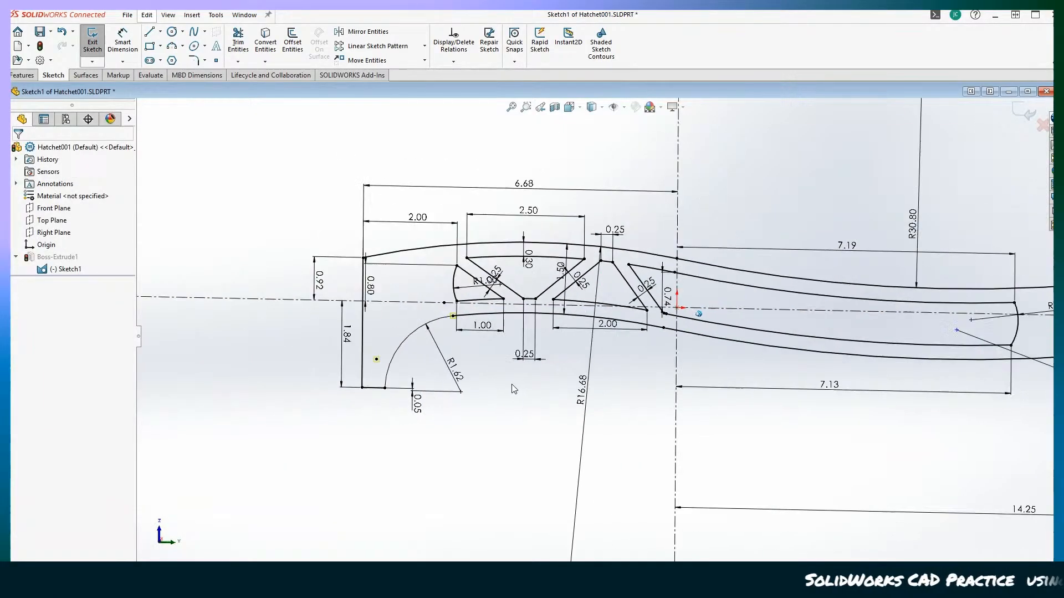
{"action": "scroll", "coordinate": [507, 386], "scroll_direction": "down", "scroll_amount": 3}
{"action": "scroll", "coordinate": [506, 385], "scroll_direction": "up", "scroll_amount": 5}
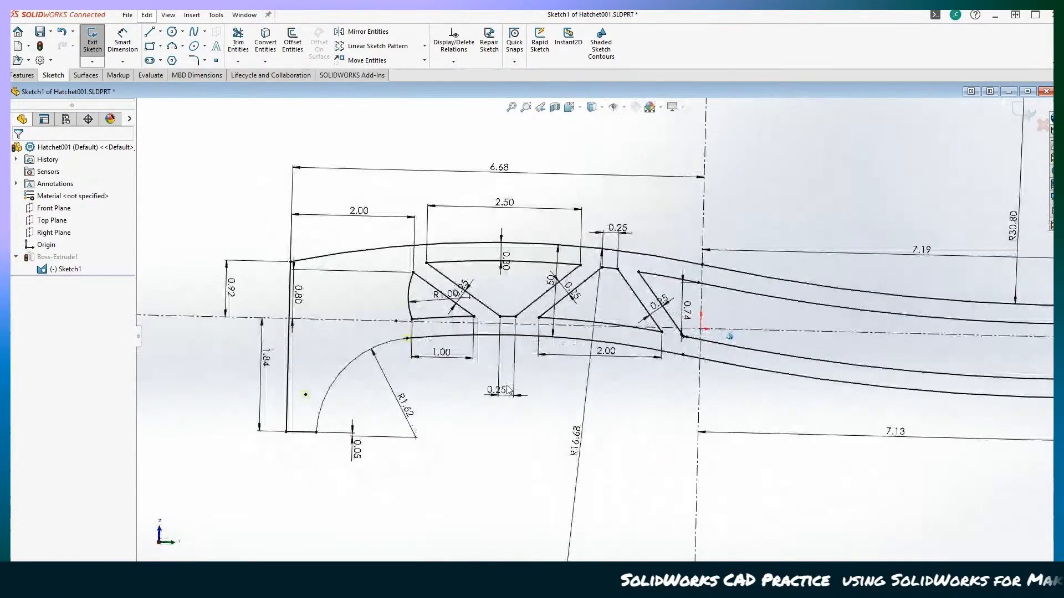
{"action": "scroll", "coordinate": [480, 384], "scroll_direction": "down", "scroll_amount": 4}
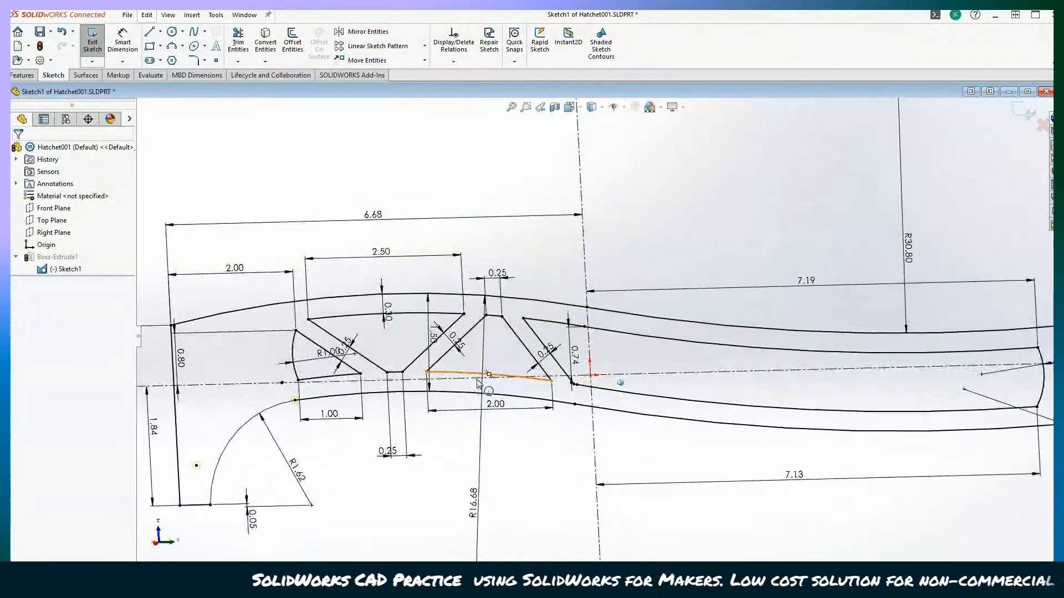
Step: Delete the second cutout's slanted edge nearest the butt end and its upper arc, including the arc's associated dimensions
{"action": "scroll", "coordinate": [480, 382], "scroll_direction": "down", "scroll_amount": 2}
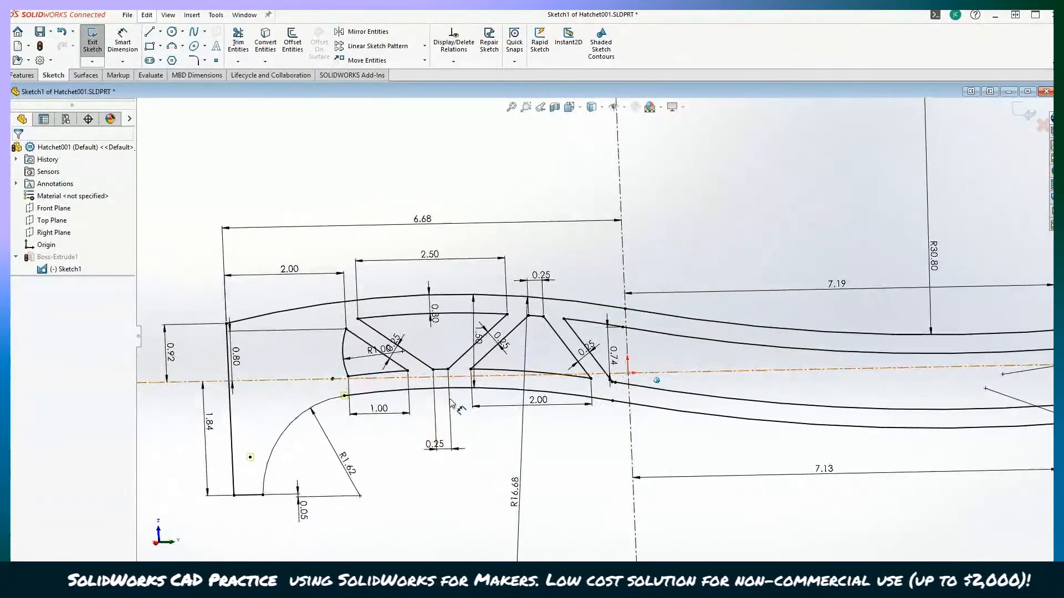
{"action": "scroll", "coordinate": [456, 404], "scroll_direction": "up", "scroll_amount": 1}
{"action": "scroll", "coordinate": [415, 400], "scroll_direction": "up", "scroll_amount": 4}
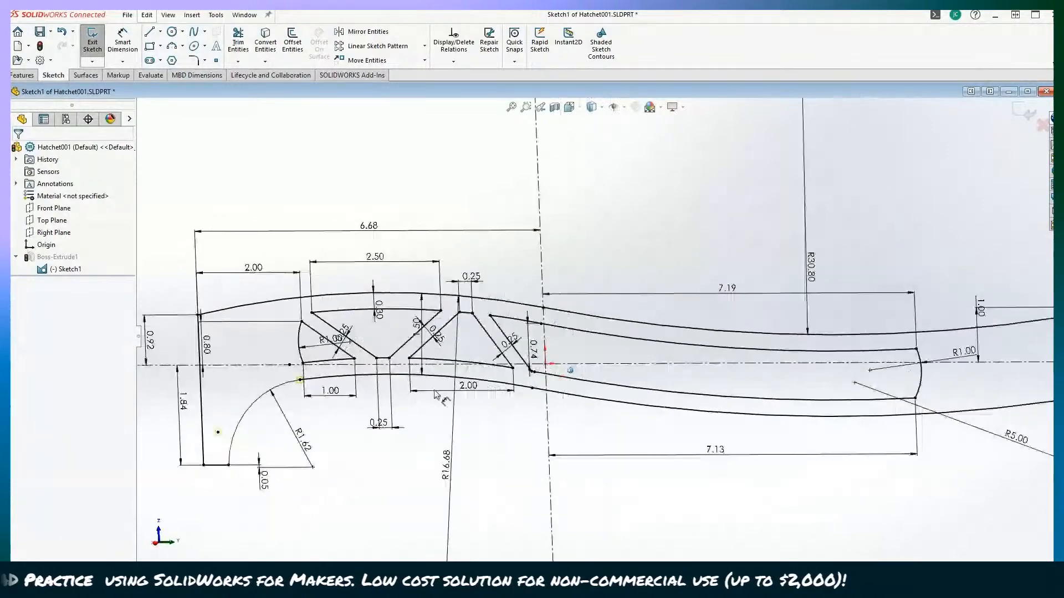
{"action": "scroll", "coordinate": [438, 393], "scroll_direction": "down", "scroll_amount": 3}
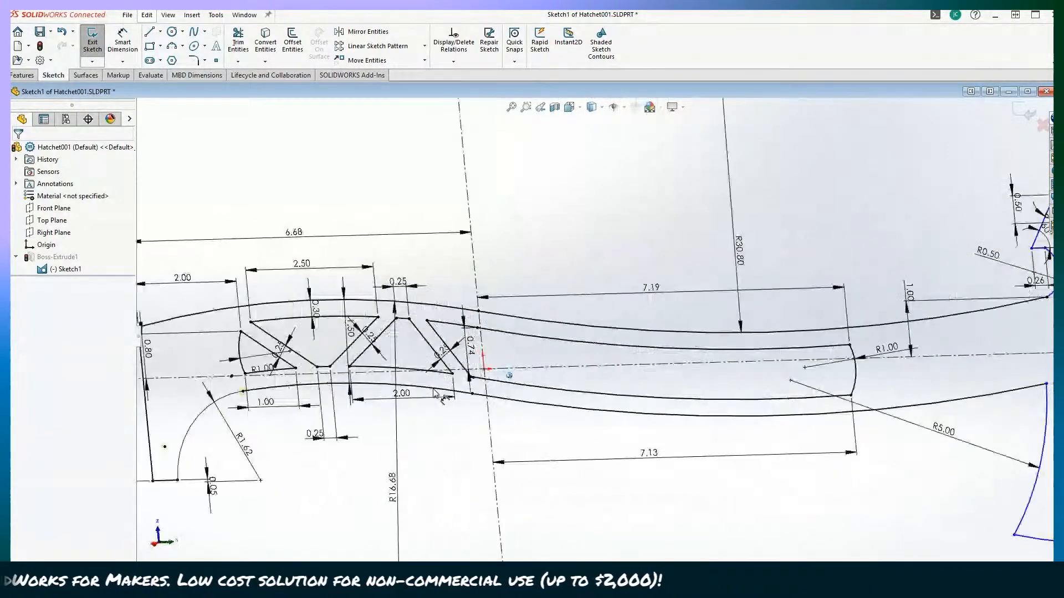
{"action": "scroll", "coordinate": [370, 379], "scroll_direction": "down", "scroll_amount": 3}
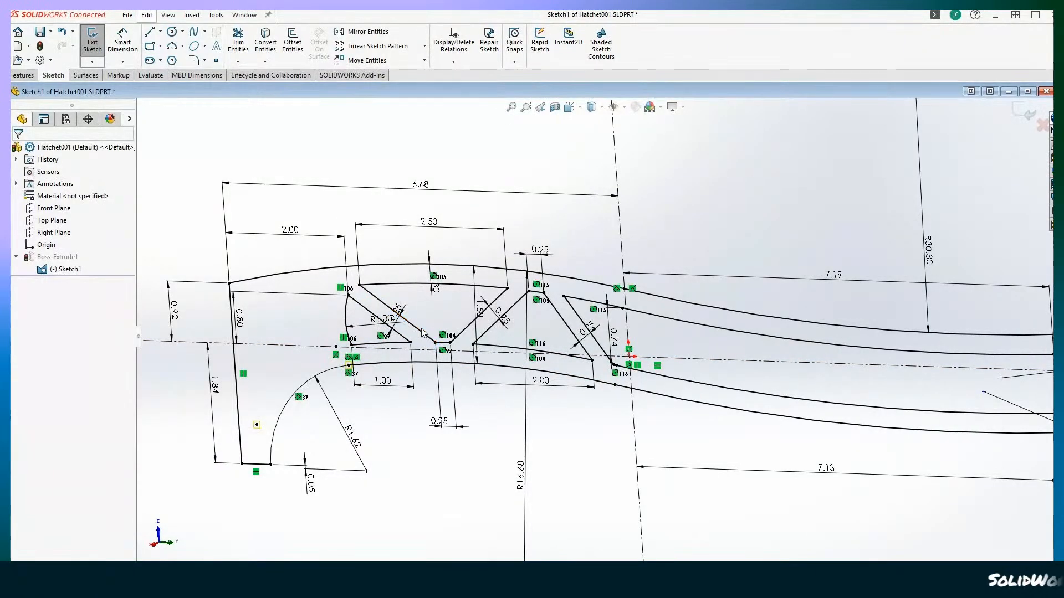
{"action": "left_click", "coordinate": [422, 335]}
{"action": "key", "text": "Delete"}
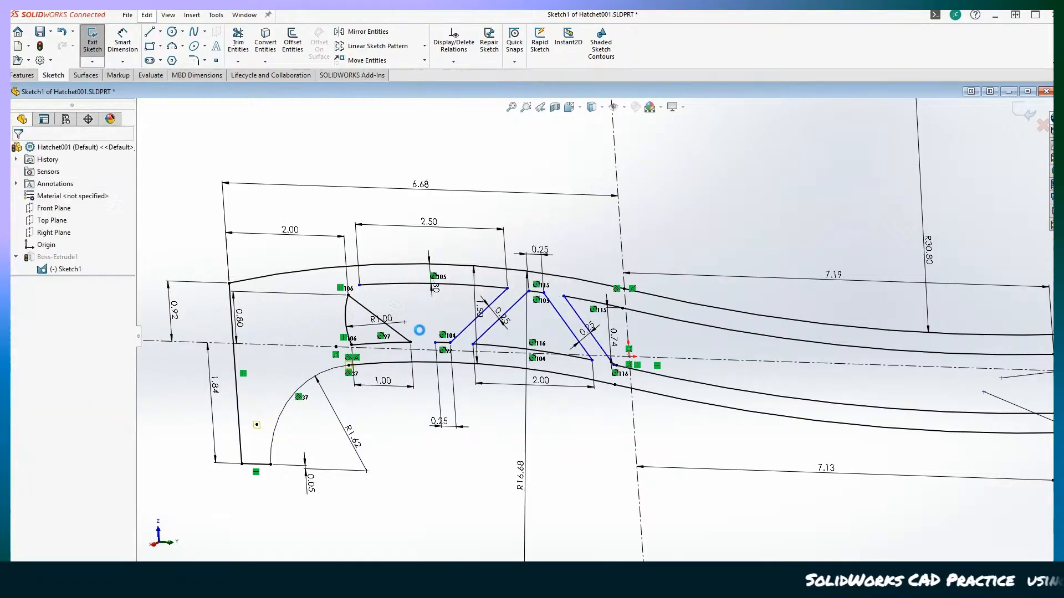
{"action": "left_click", "coordinate": [402, 286]}
{"action": "key", "text": "Delete"}
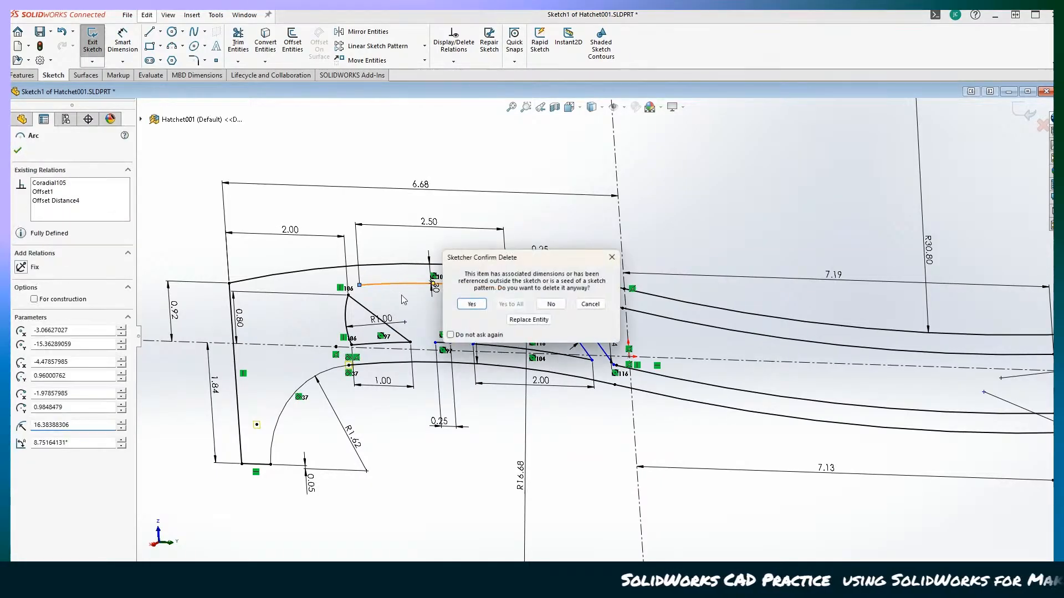
{"action": "left_click", "coordinate": [476, 306]}
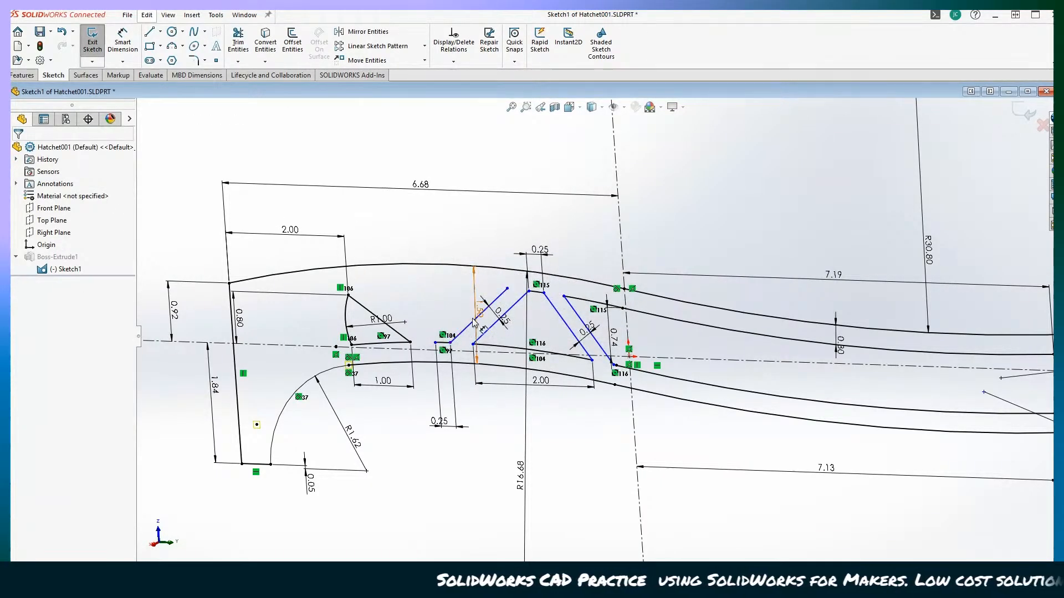
Step: Delete the second cutout's remaining slanted edge and its short bottom arc with the associated dimension
{"action": "left_click", "coordinate": [464, 333]}
{"action": "key", "text": "Delete"}
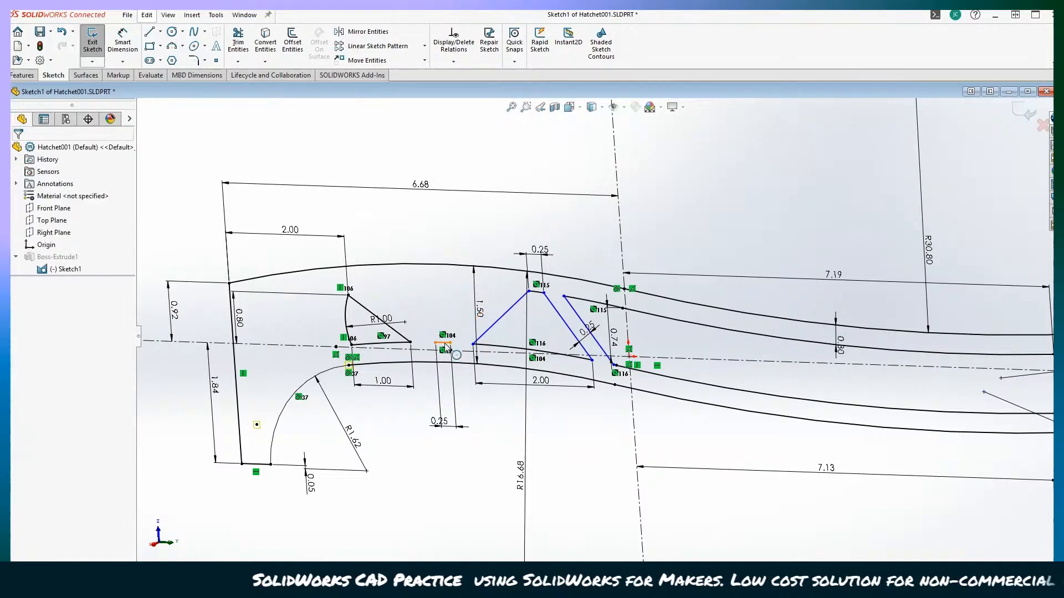
{"action": "left_click", "coordinate": [442, 344]}
{"action": "key", "text": "Delete"}
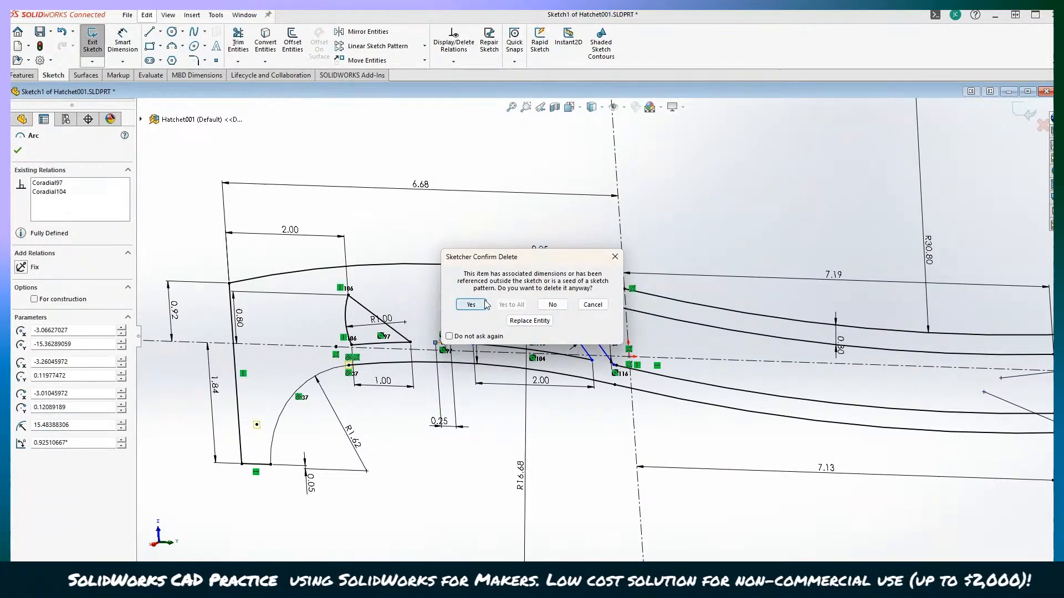
{"action": "left_click", "coordinate": [473, 302]}
Step: Move the long handle cutout's upper corner toward the butt end, to about X -2.16, shifting the adjoining rib and third cutout
{"action": "scroll", "coordinate": [375, 433], "scroll_direction": "up", "scroll_amount": 3}
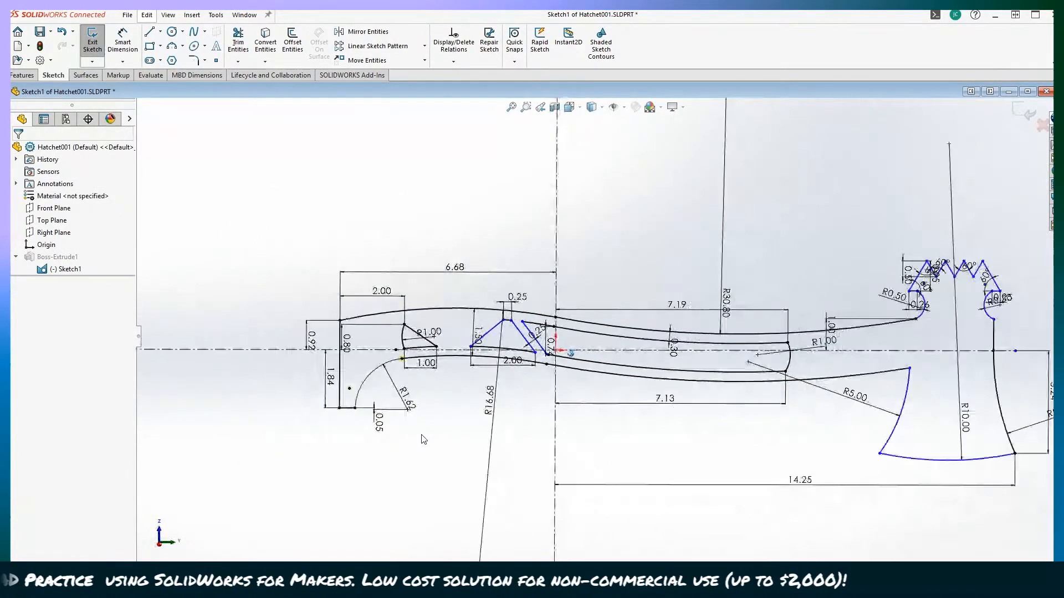
{"action": "scroll", "coordinate": [399, 434], "scroll_direction": "down", "scroll_amount": 4}
{"action": "scroll", "coordinate": [421, 426], "scroll_direction": "down", "scroll_amount": 4}
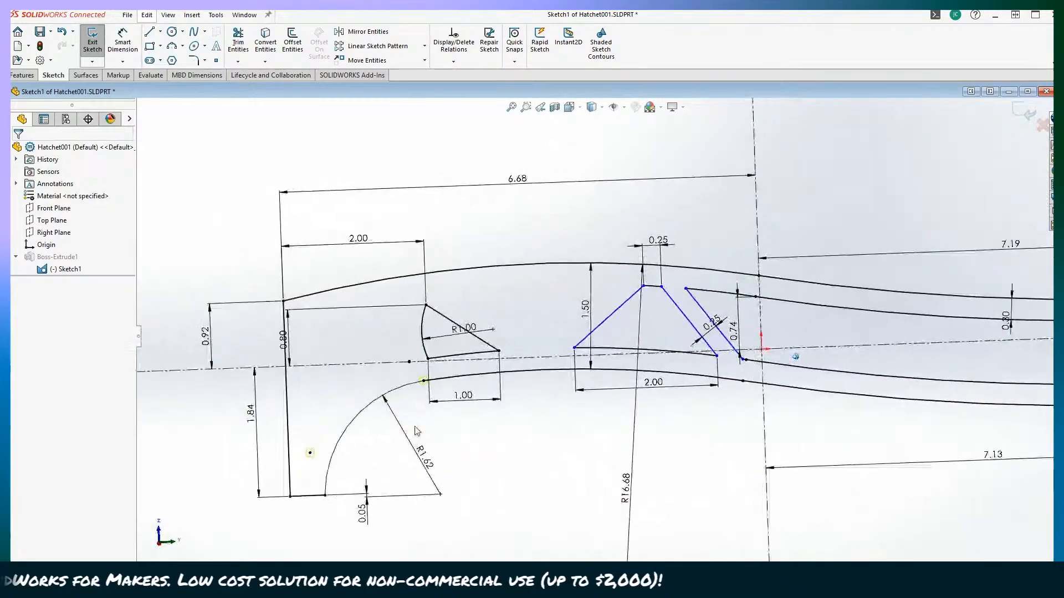
{"action": "scroll", "coordinate": [433, 388], "scroll_direction": "down", "scroll_amount": 3}
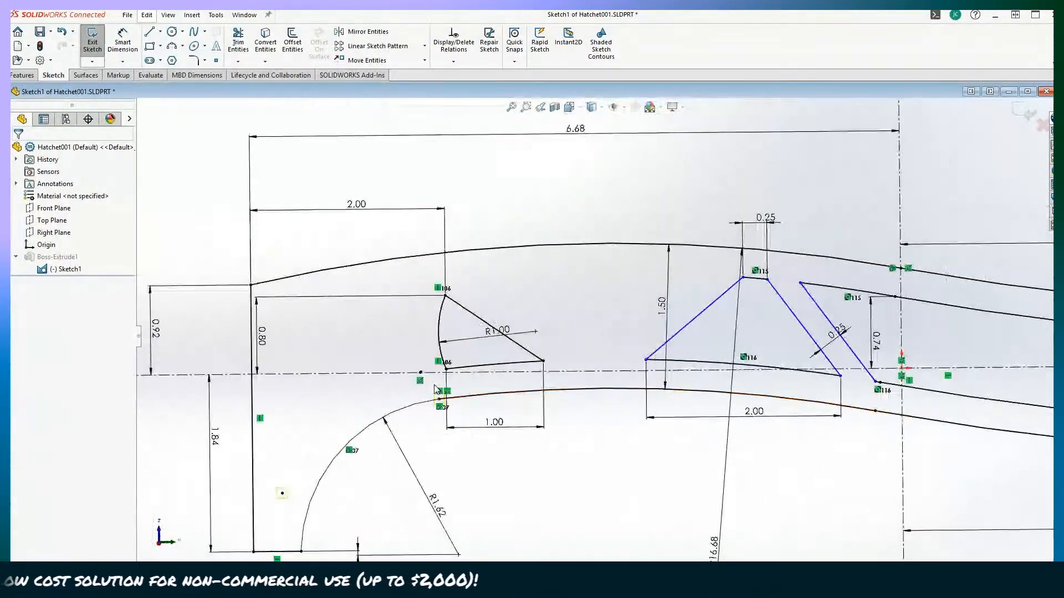
{"action": "scroll", "coordinate": [435, 365], "scroll_direction": "down", "scroll_amount": 1}
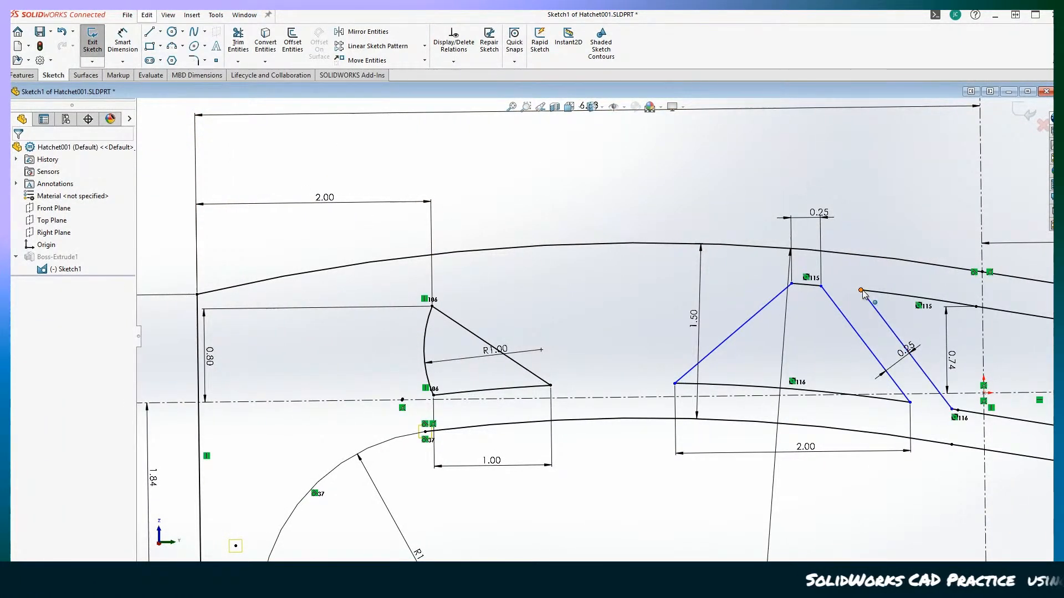
{"action": "left_click_drag", "start_coordinate": [861, 290], "coordinate": [797, 287]}
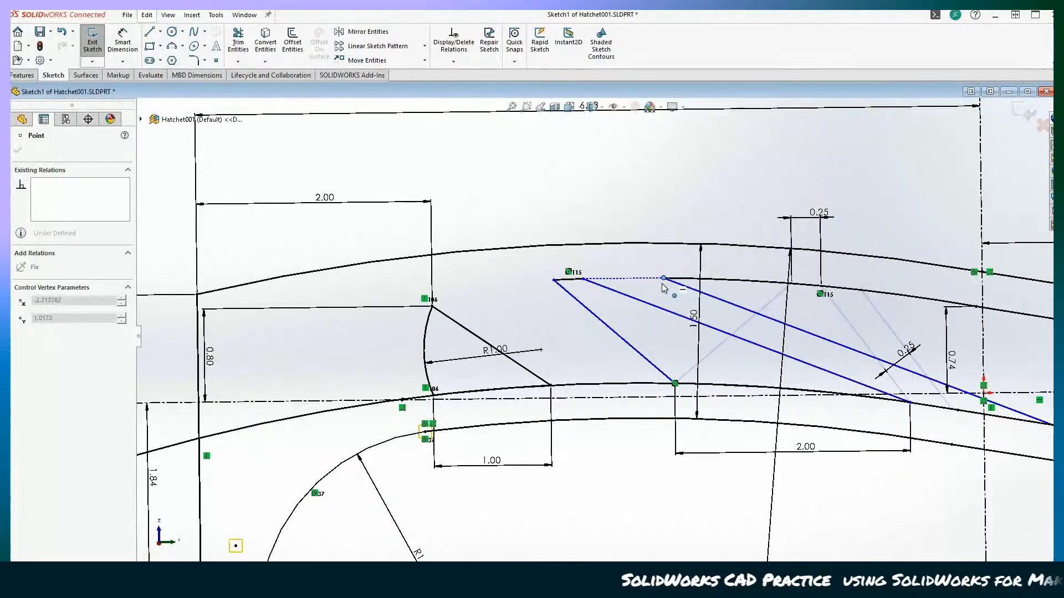
{"action": "left_click_drag", "start_coordinate": [621, 284], "coordinate": [612, 281]}
{"action": "scroll", "coordinate": [486, 263], "scroll_direction": "up", "scroll_amount": 1}
{"action": "scroll", "coordinate": [486, 263], "scroll_direction": "up", "scroll_amount": 2}
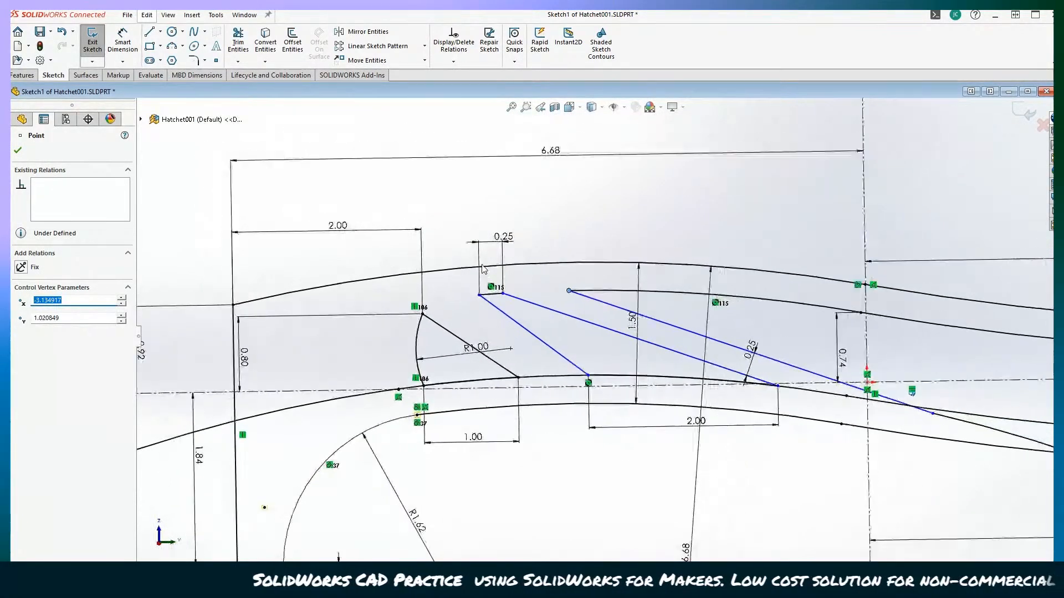
{"action": "scroll", "coordinate": [520, 285], "scroll_direction": "down", "scroll_amount": 1}
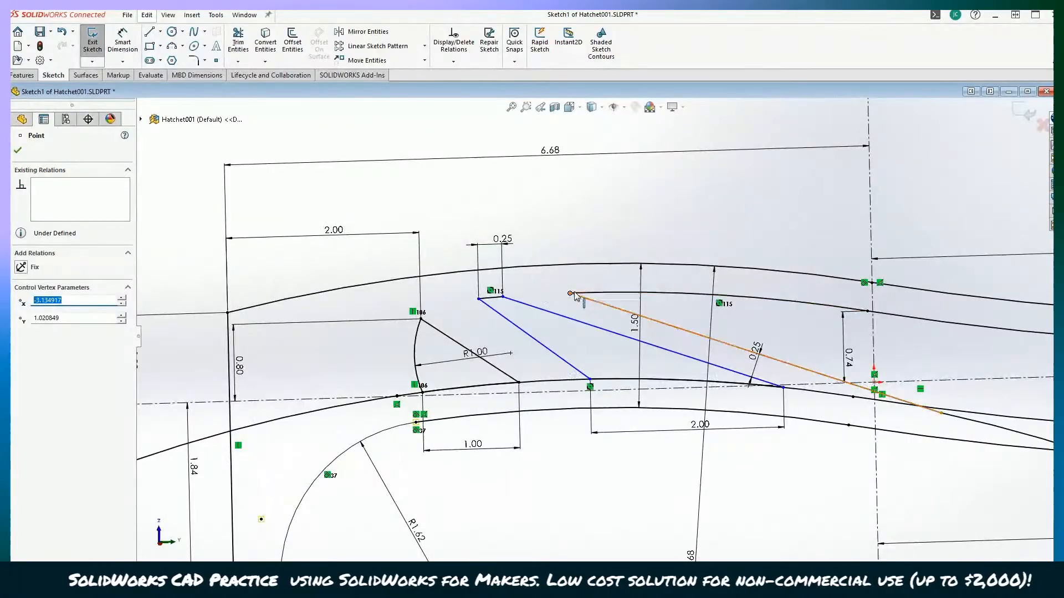
{"action": "mouse_move", "coordinate": [571, 294]}
{"action": "left_mouse_down"}
{"action": "mouse_move", "coordinate": [698, 292]}
{"action": "mouse_move", "coordinate": [662, 293]}
{"action": "left_mouse_up"}
{"action": "scroll", "coordinate": [594, 328], "scroll_direction": "up", "scroll_amount": 2}
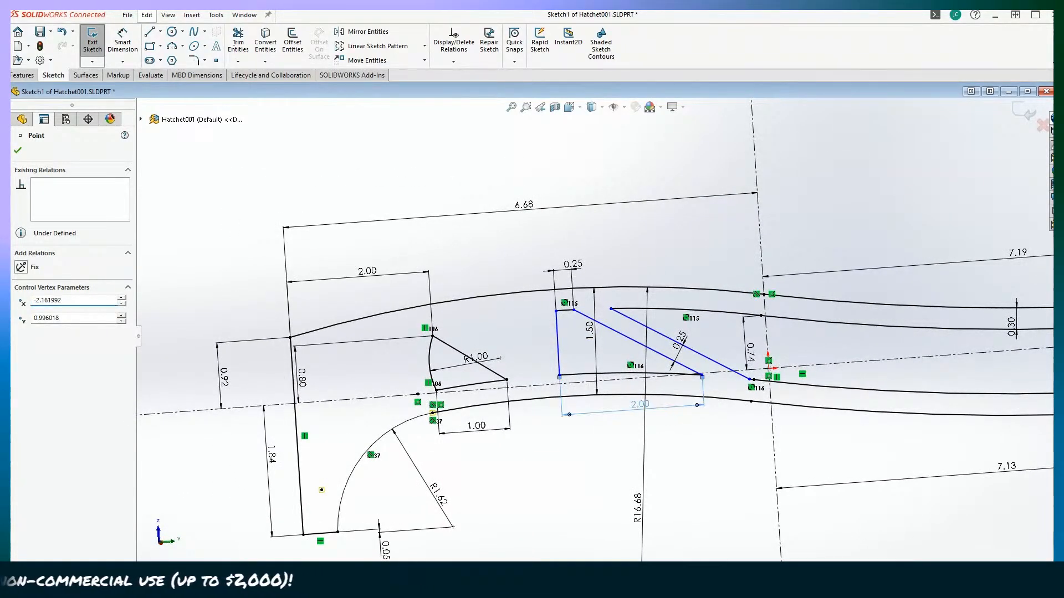
Step: Delete the third cutout's bottom width dimension and move its lower corner toward the butt end, to about X -1.75
{"action": "left_click", "coordinate": [655, 410]}
{"action": "key", "text": "Delete"}
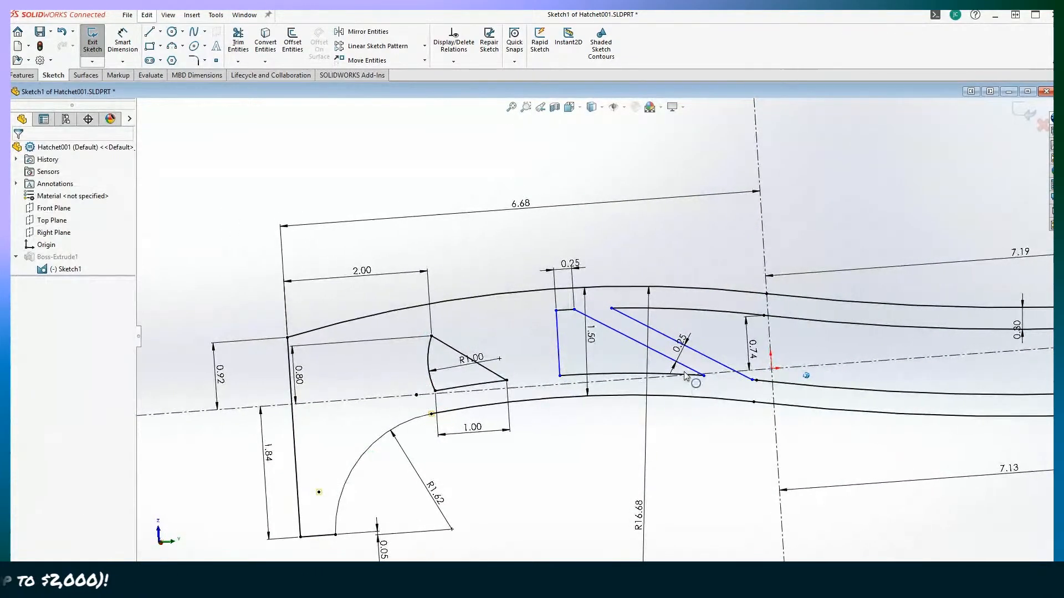
{"action": "left_click_drag", "start_coordinate": [705, 376], "coordinate": [658, 379]}
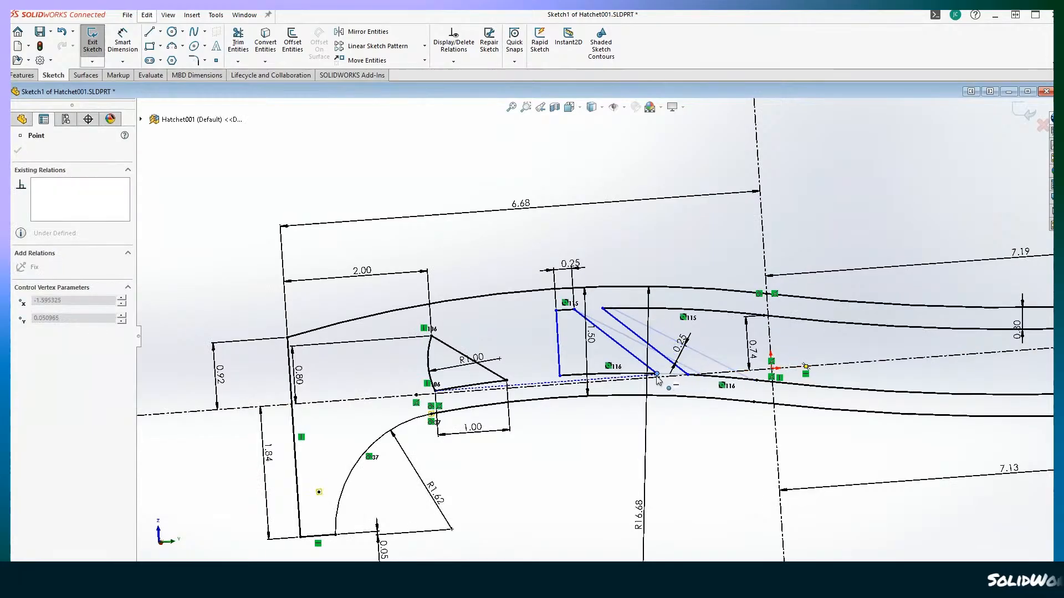
{"action": "scroll", "coordinate": [622, 427], "scroll_direction": "up", "scroll_amount": 2}
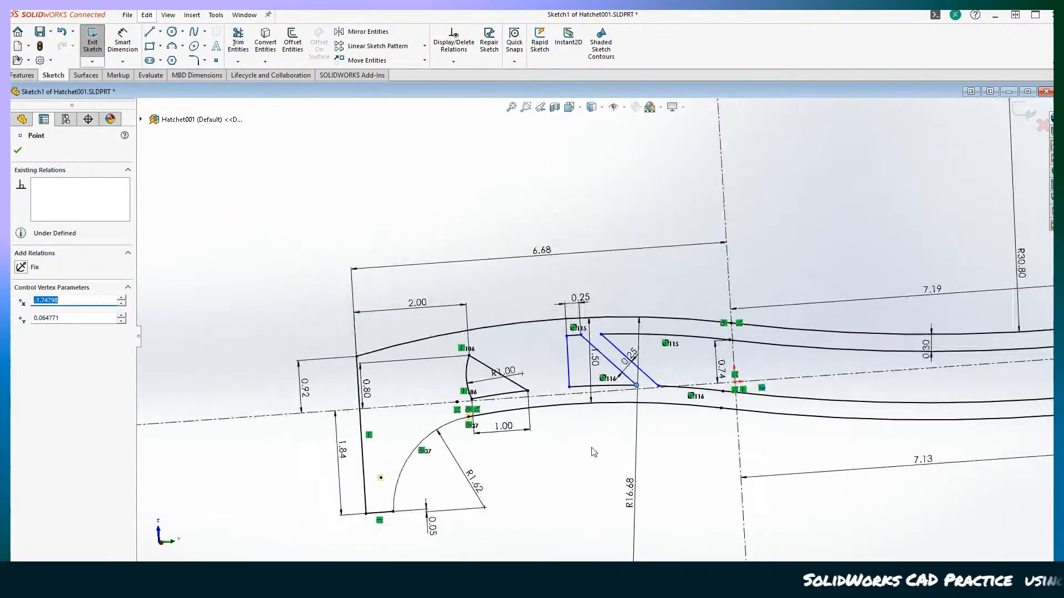
{"action": "scroll", "coordinate": [540, 399], "scroll_direction": "down", "scroll_amount": 4}
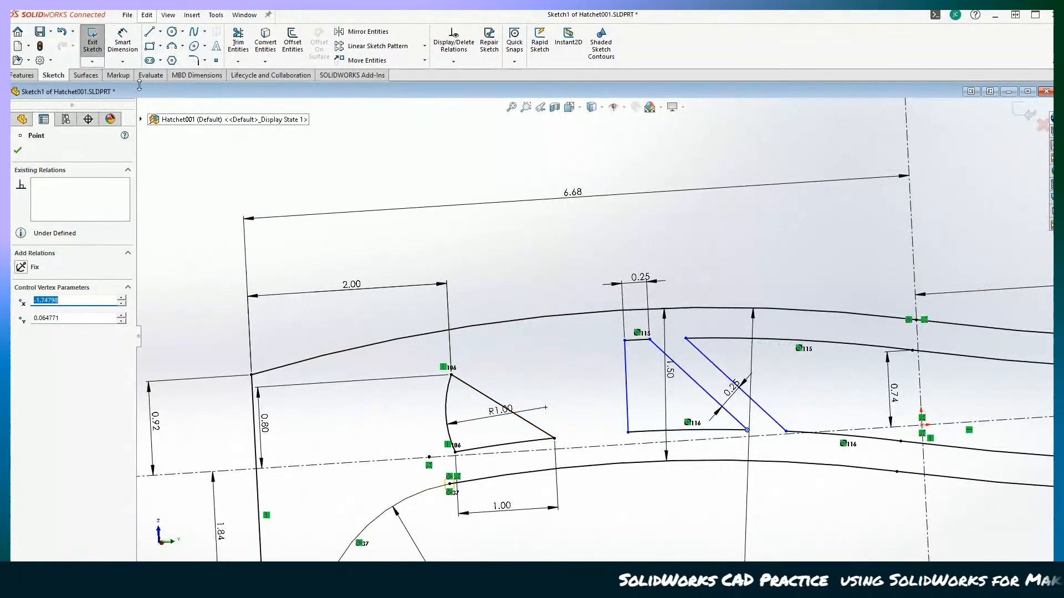
Step: Offset the chained handle outline inward by 0.30 in, with the direction reversed and dimensions added
{"action": "left_click", "coordinate": [150, 34]}
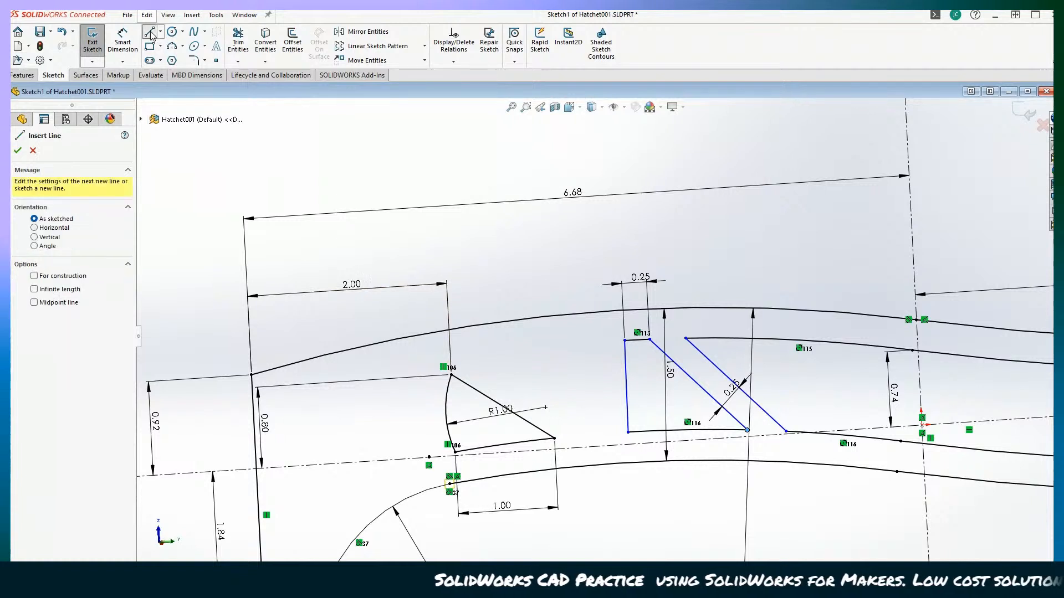
{"action": "left_click", "coordinate": [293, 42]}
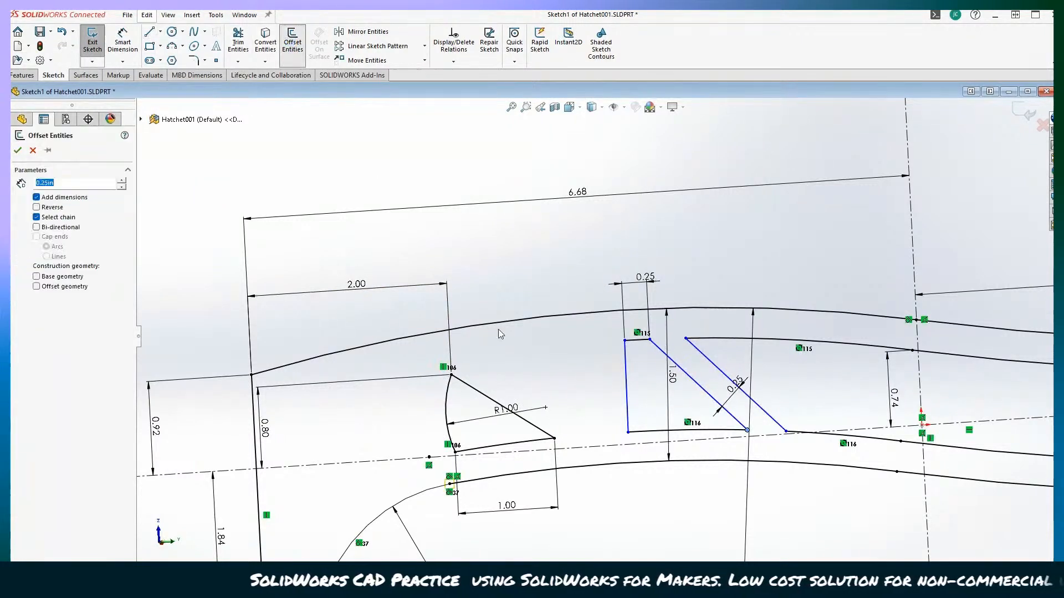
{"action": "left_click", "coordinate": [527, 323]}
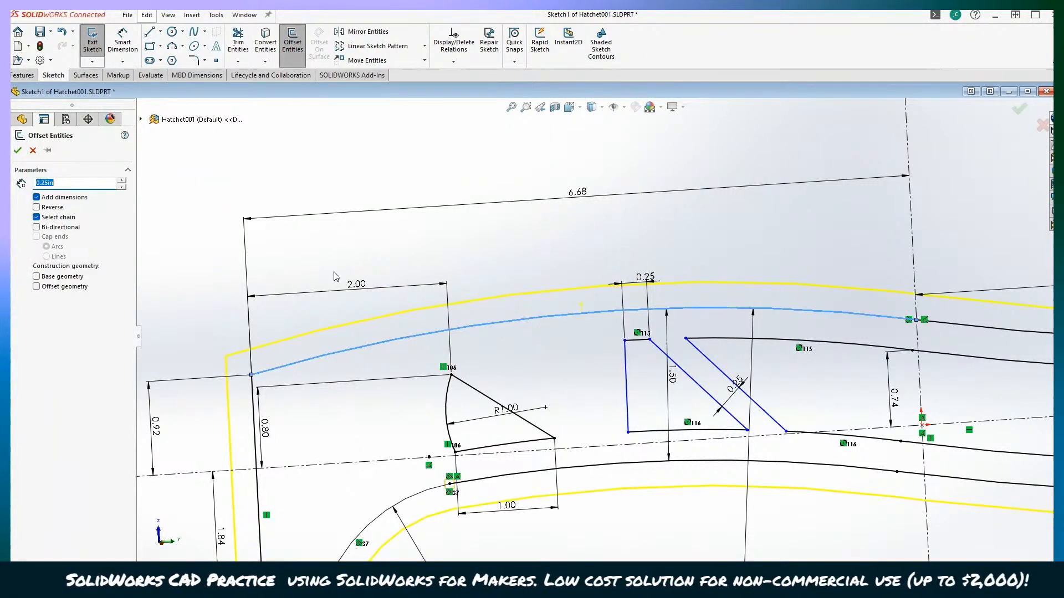
{"action": "left_click", "coordinate": [36, 207]}
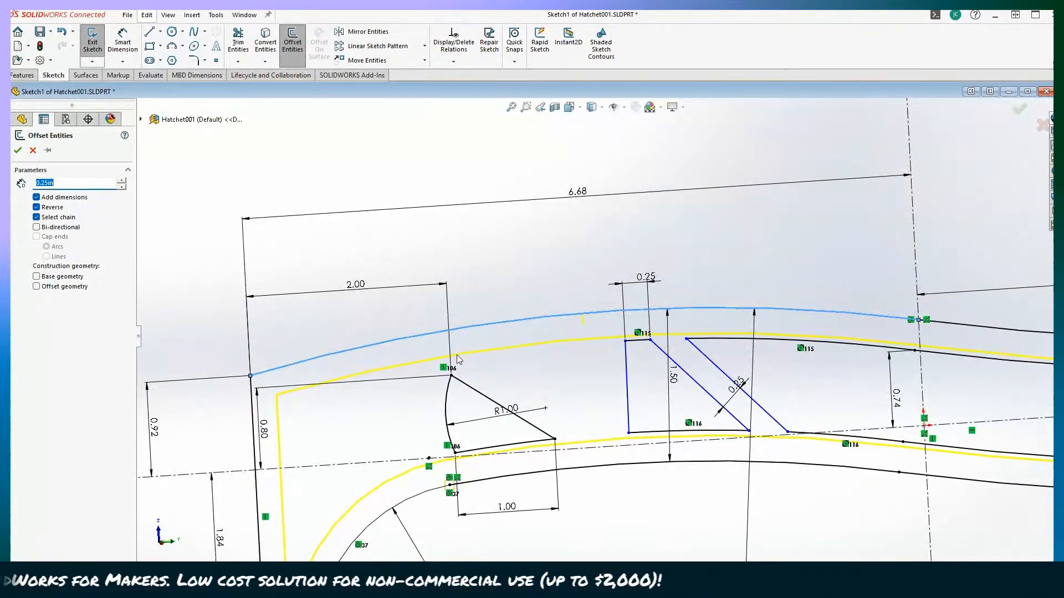
{"action": "scroll", "coordinate": [458, 356], "scroll_direction": "up", "scroll_amount": 4}
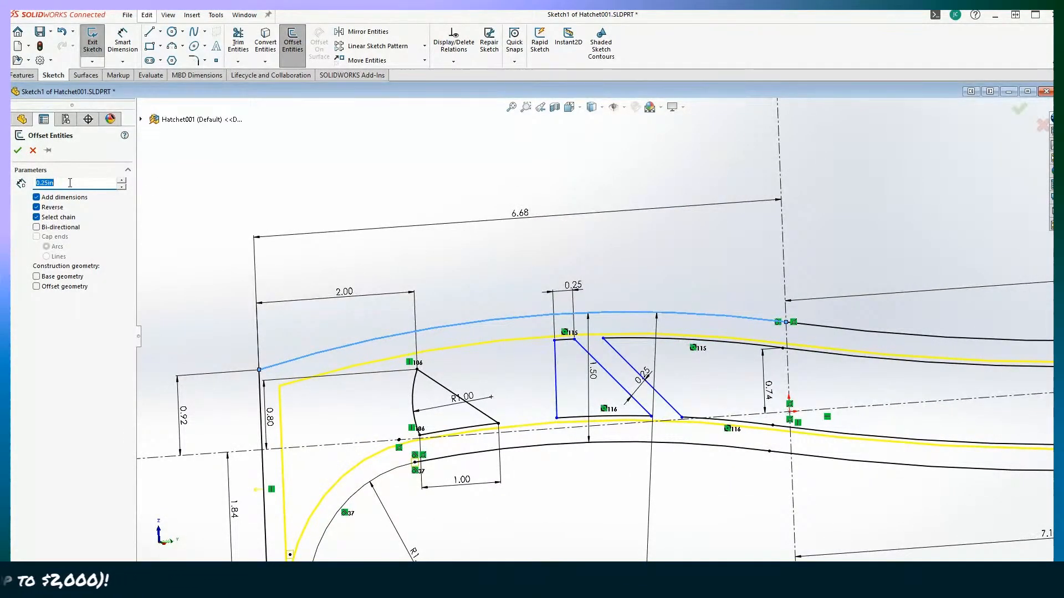
{"action": "left_click", "coordinate": [17, 150]}
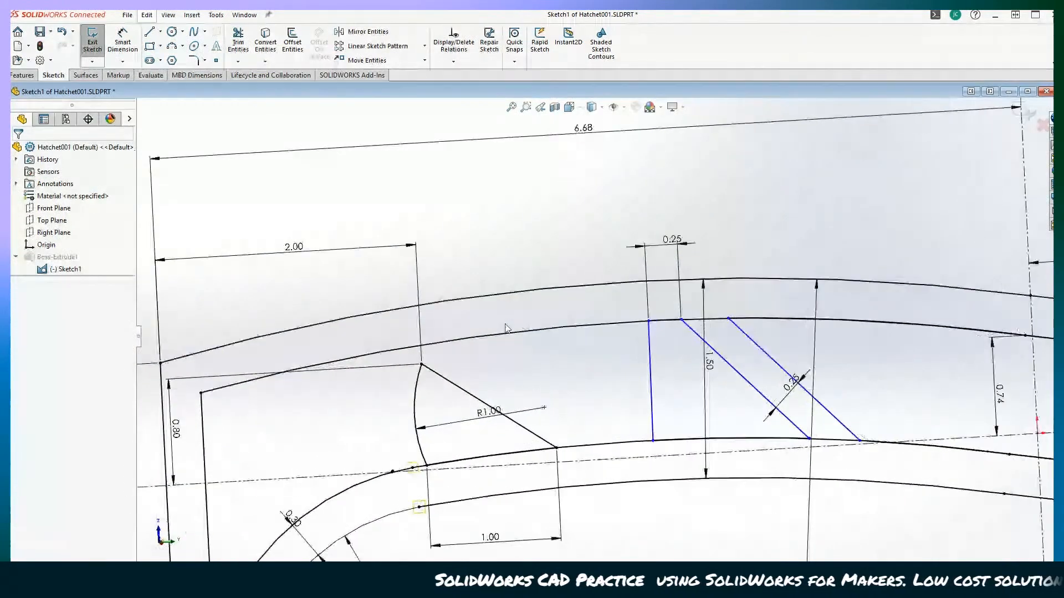
Step: Delete the first cutout's 0.80 in height dimension and attach its upper corner to the inner offset curve
{"action": "left_click", "coordinate": [421, 364]}
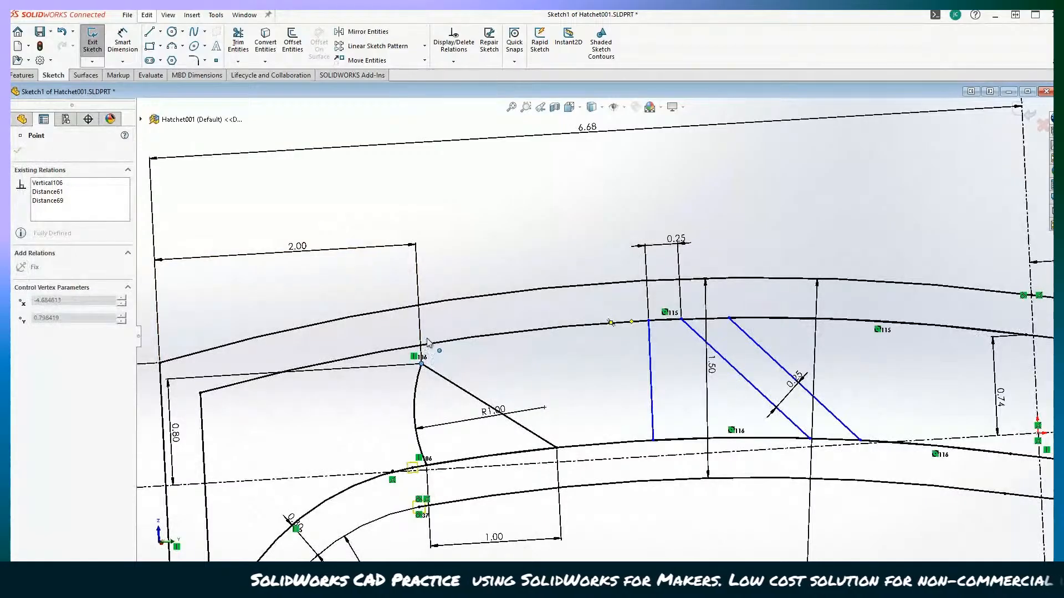
{"action": "left_click", "coordinate": [463, 238]}
{"action": "scroll", "coordinate": [380, 392], "scroll_direction": "up", "scroll_amount": 2}
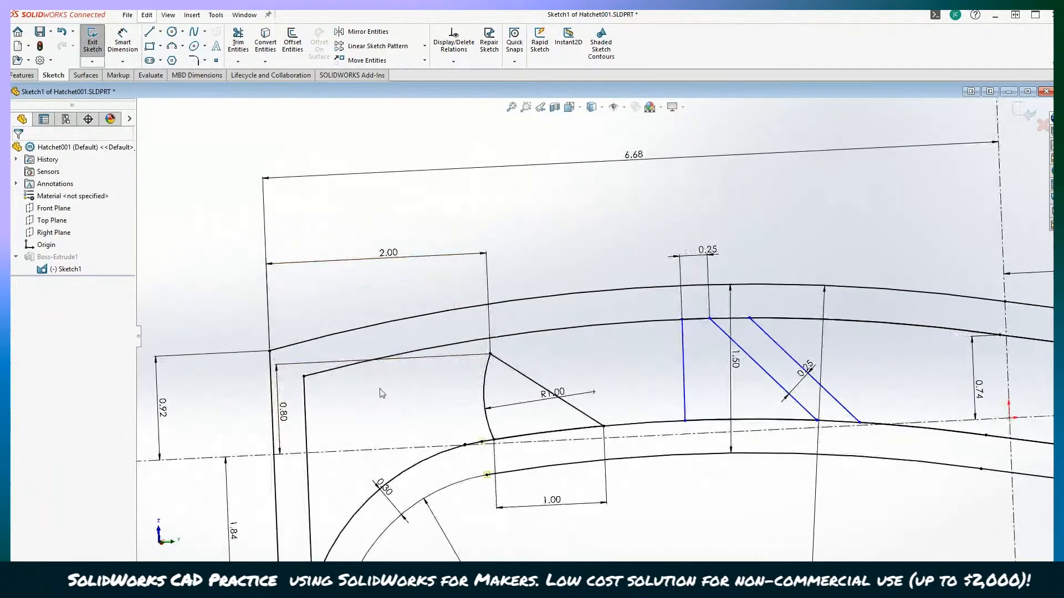
{"action": "left_click", "coordinate": [273, 406]}
{"action": "left_click", "coordinate": [282, 410]}
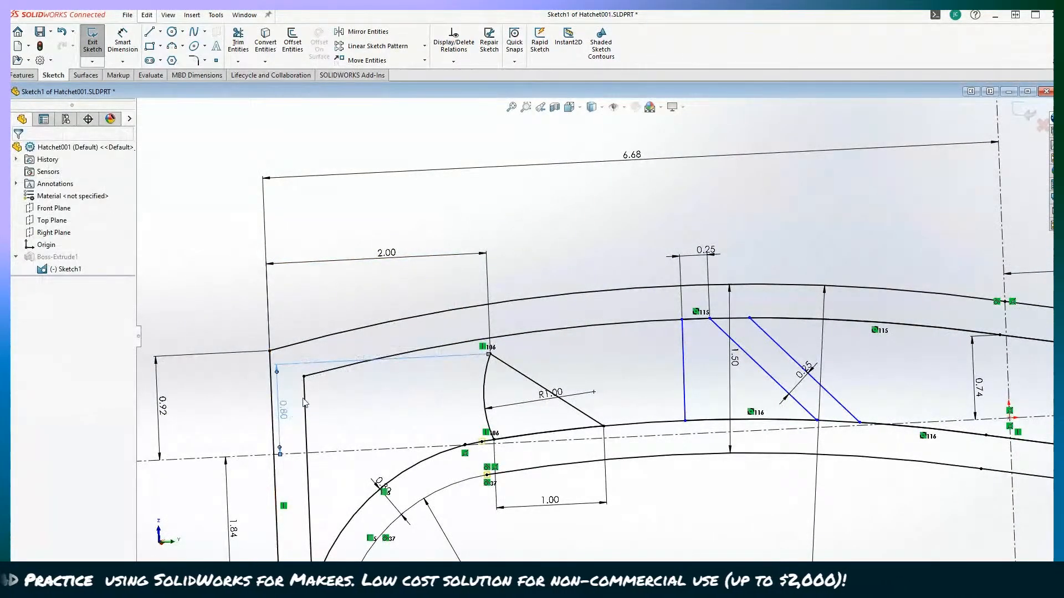
{"action": "key", "text": "Escape"}
{"action": "scroll", "coordinate": [485, 389], "scroll_direction": "down", "scroll_amount": 3}
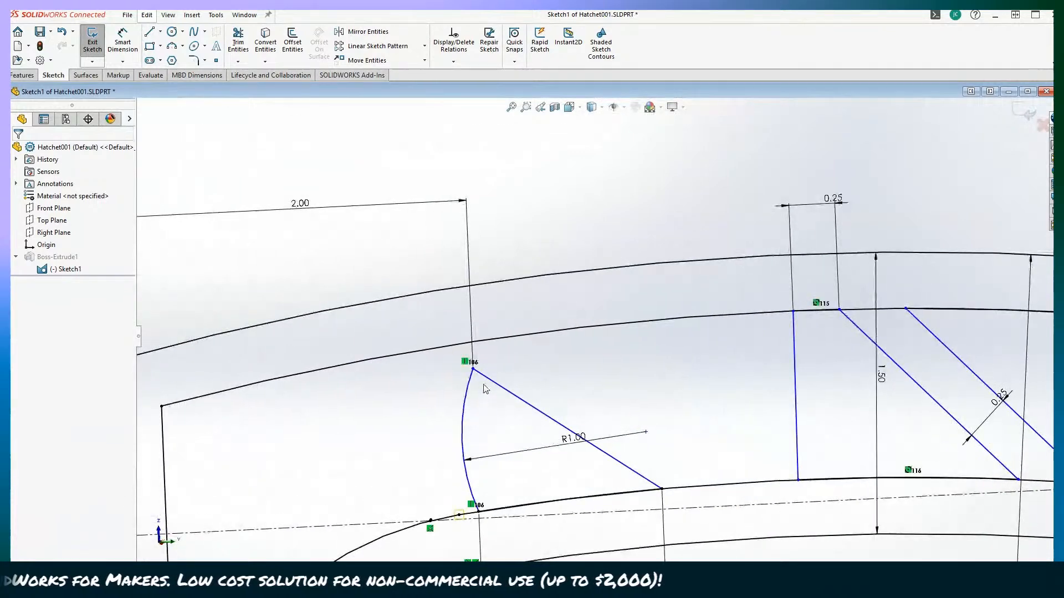
{"action": "mouse_move", "coordinate": [474, 370]}
{"action": "left_mouse_down"}
{"action": "mouse_move", "coordinate": [483, 340]}
{"action": "mouse_move", "coordinate": [473, 341]}
{"action": "left_mouse_up"}
{"action": "scroll", "coordinate": [315, 418], "scroll_direction": "up", "scroll_amount": 3}
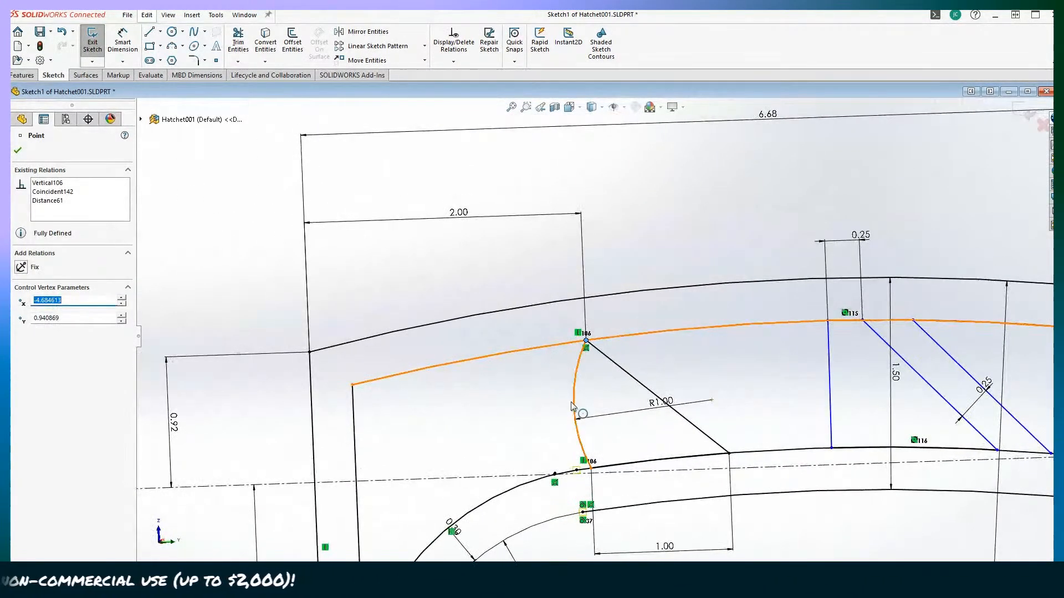
{"action": "left_click", "coordinate": [362, 253]}
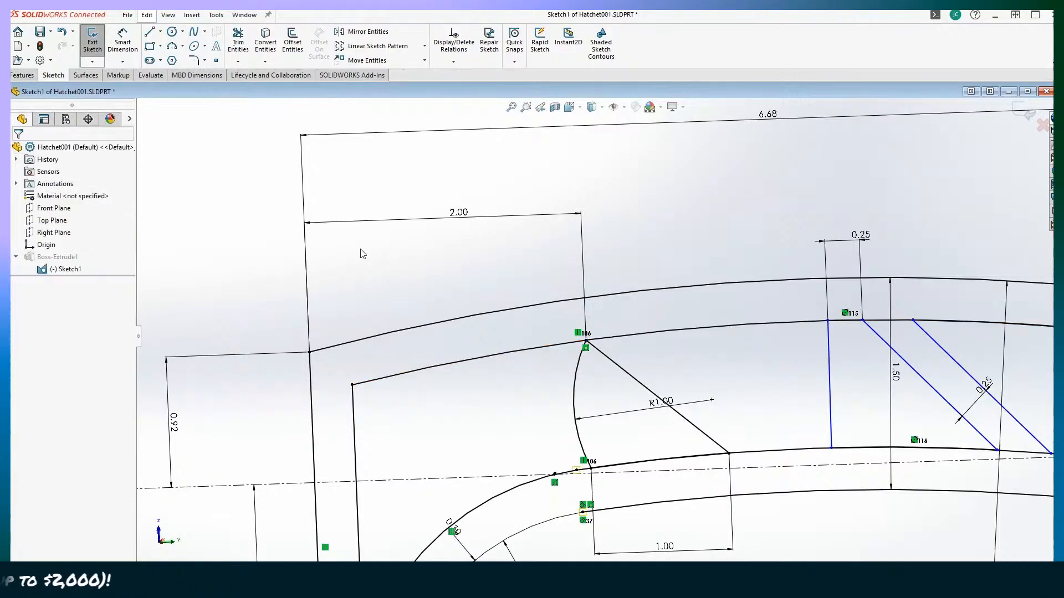
{"action": "scroll", "coordinate": [432, 298], "scroll_direction": "up", "scroll_amount": 5}
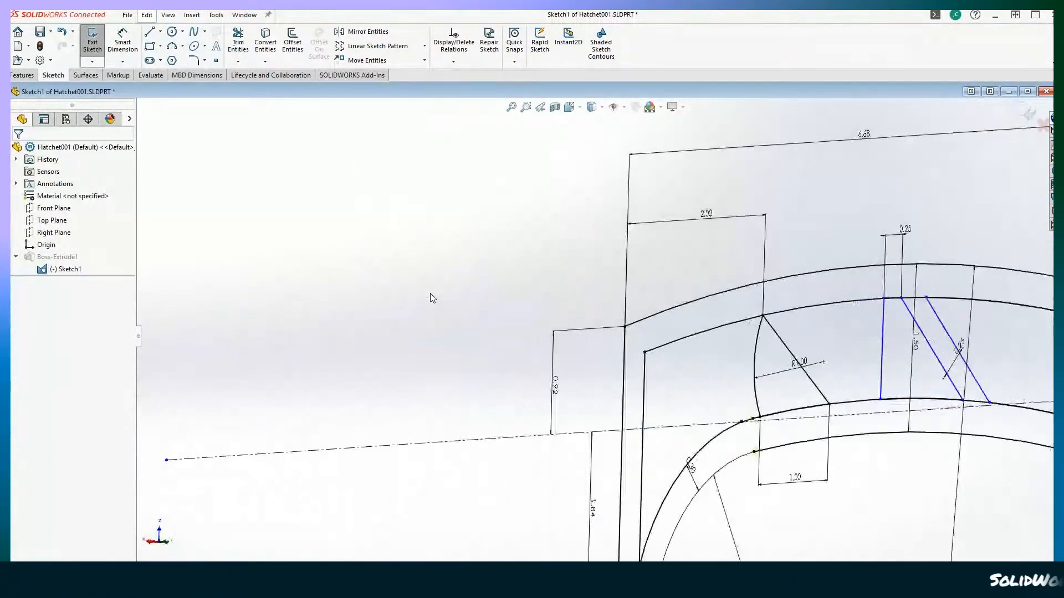
{"action": "scroll", "coordinate": [430, 293], "scroll_direction": "down", "scroll_amount": 5}
{"action": "scroll", "coordinate": [549, 310], "scroll_direction": "down", "scroll_amount": 1}
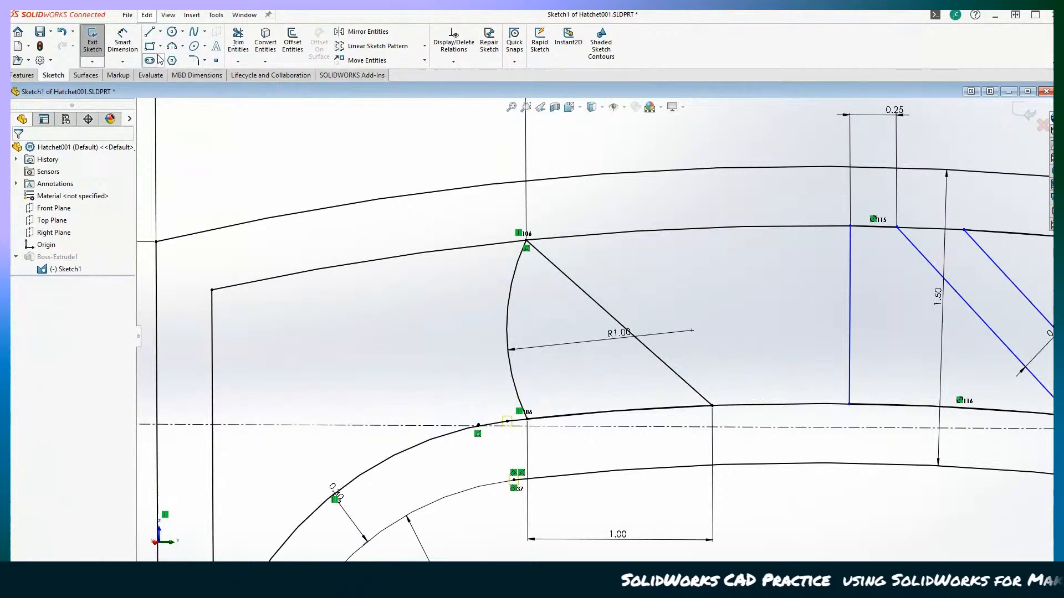
Step: Draw a near-vertical line from the first cutout's lower corner up to the inner offset curve and delete the cutout's diagonal edge
{"action": "left_click", "coordinate": [149, 32]}
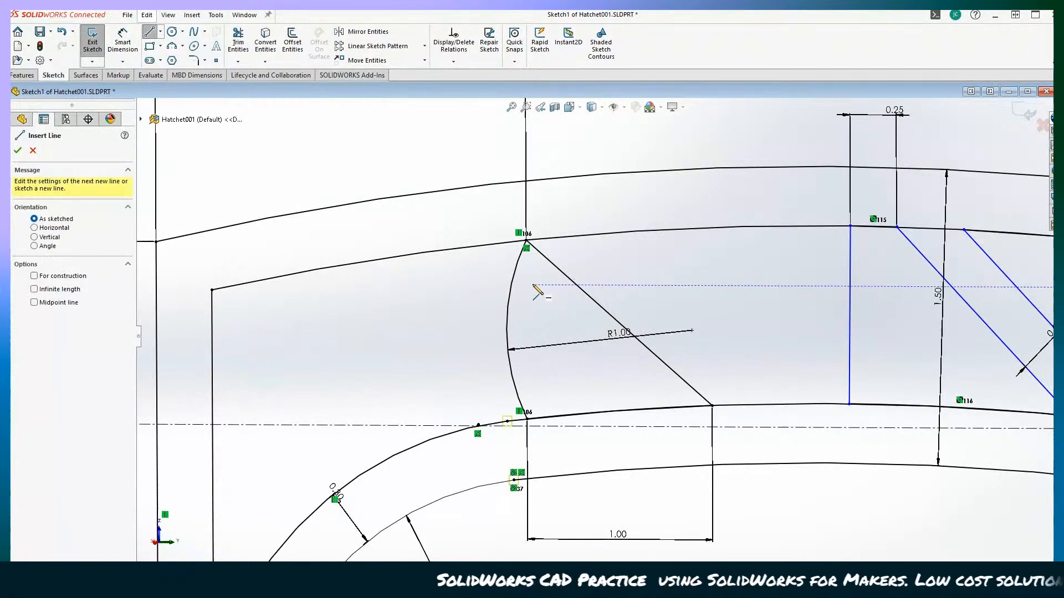
{"action": "left_click", "coordinate": [712, 408]}
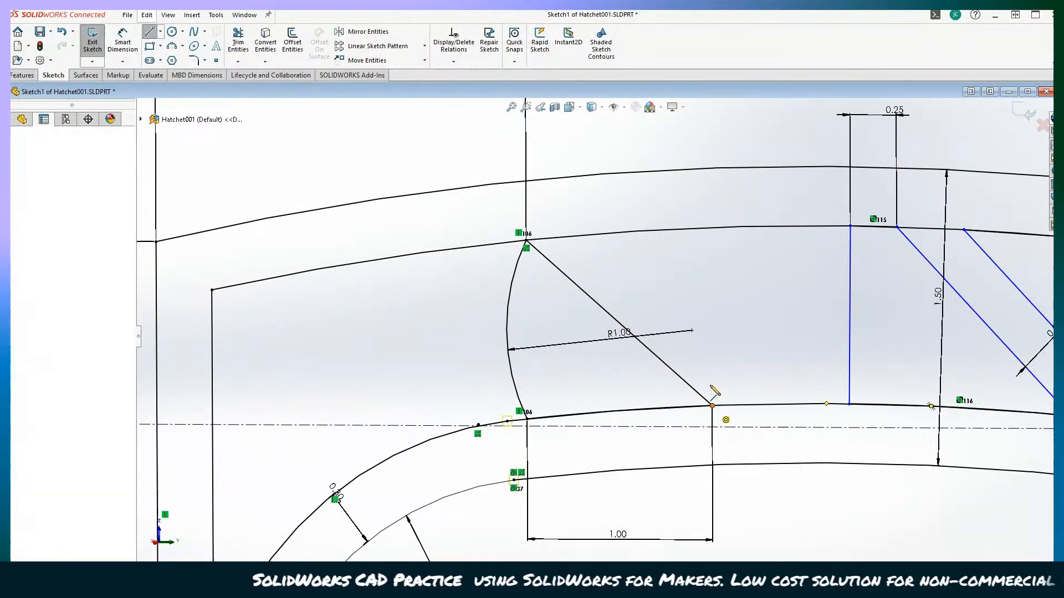
{"action": "left_click", "coordinate": [704, 228]}
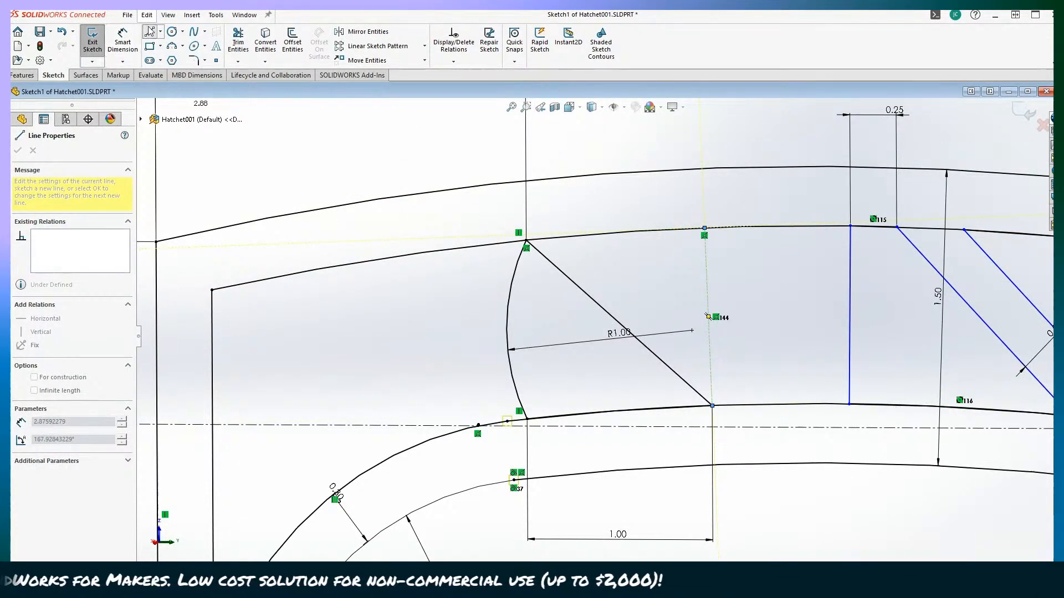
{"action": "key", "text": "Escape"}
{"action": "scroll", "coordinate": [470, 202], "scroll_direction": "up", "scroll_amount": 2}
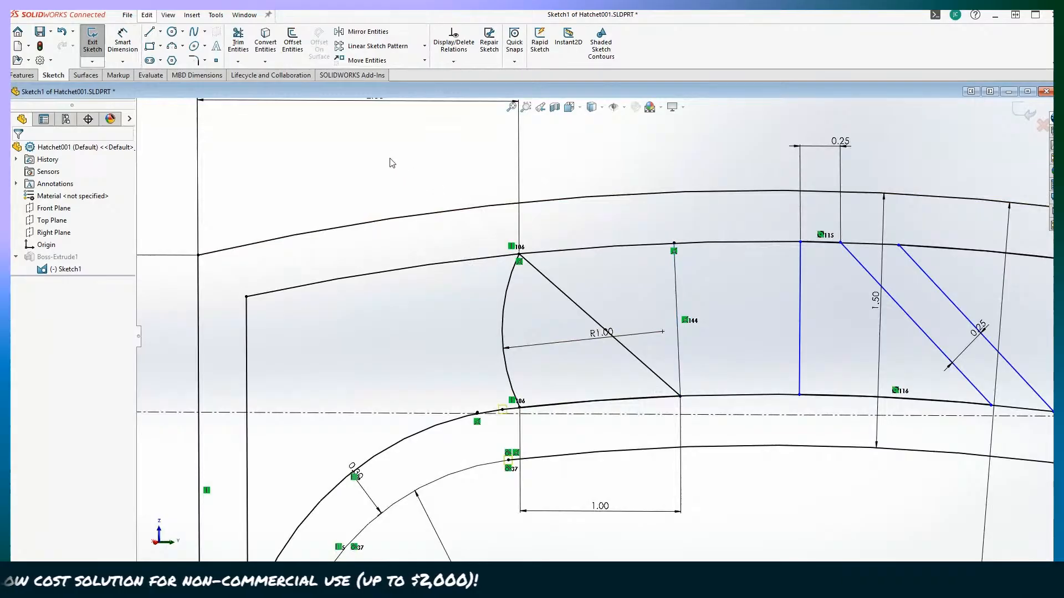
{"action": "left_click", "coordinate": [625, 348]}
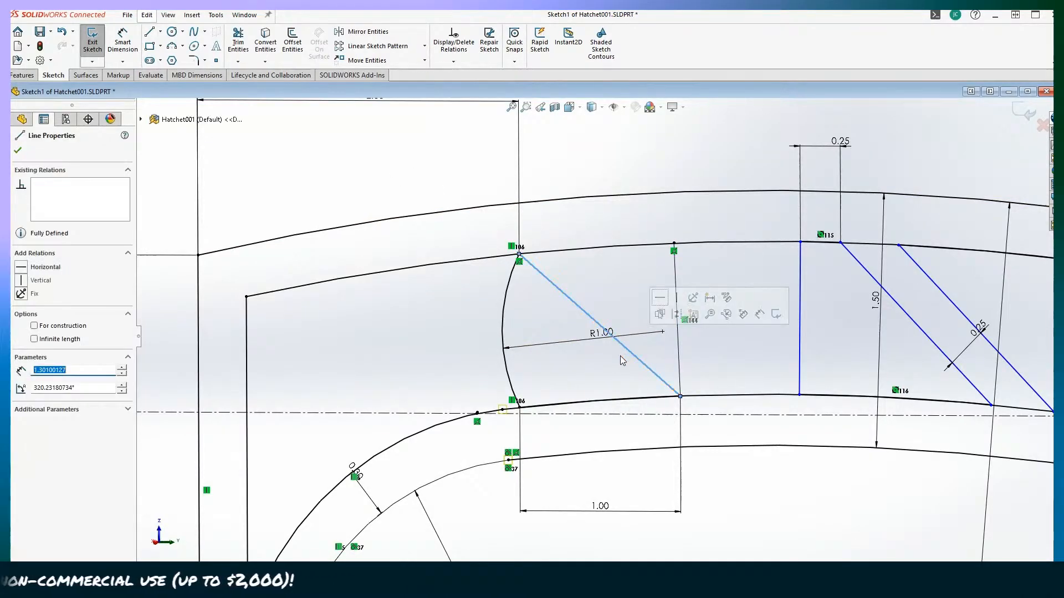
{"action": "key", "text": "Delete"}
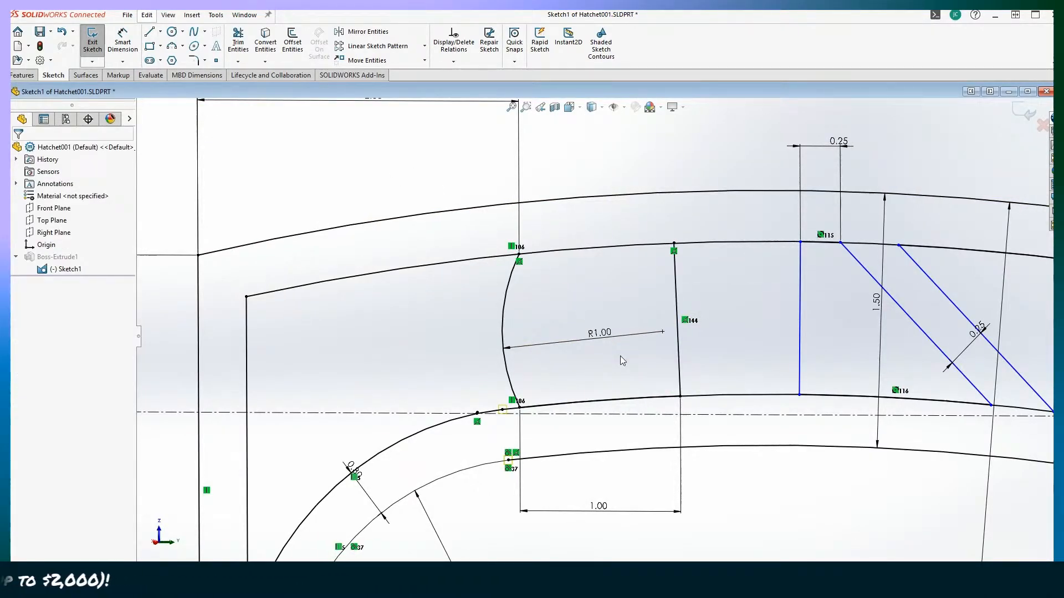
Step: Corner-trim the upper offset curve at the first cutout's near-vertical edge and at its R1.00 arc to close the cutout
{"action": "scroll", "coordinate": [613, 356], "scroll_direction": "up", "scroll_amount": 1}
{"action": "scroll", "coordinate": [609, 354], "scroll_direction": "down", "scroll_amount": 2}
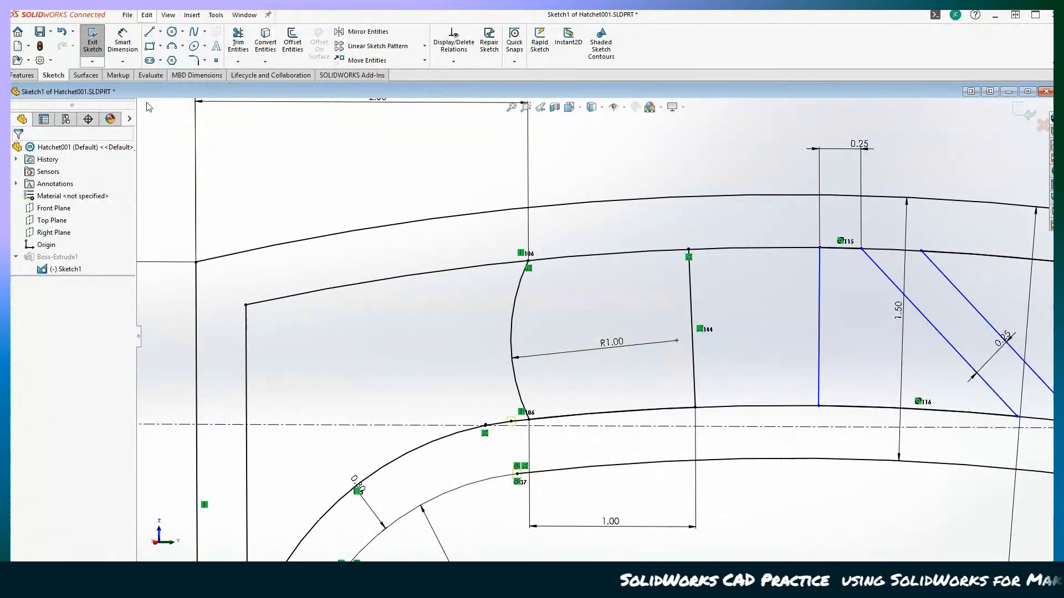
{"action": "left_click", "coordinate": [239, 43]}
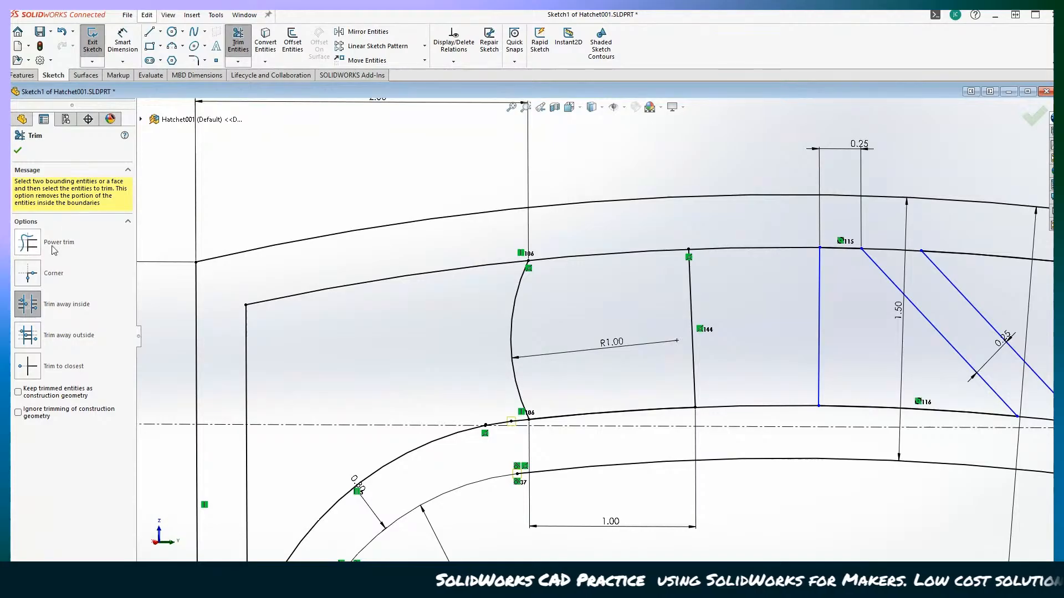
{"action": "left_click", "coordinate": [53, 273]}
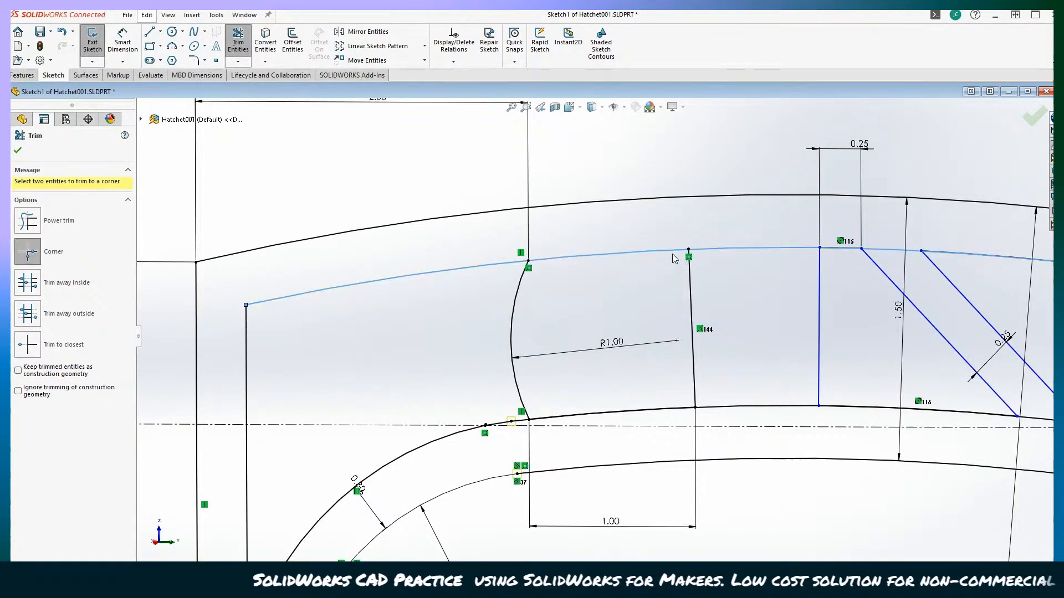
{"action": "left_click", "coordinate": [691, 291]}
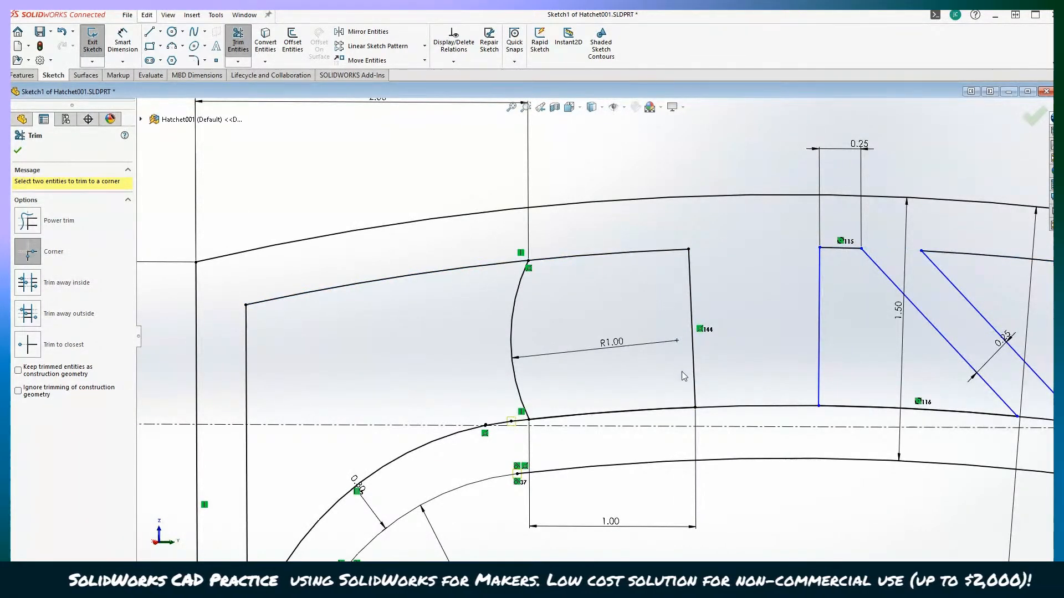
{"action": "left_click", "coordinate": [693, 382]}
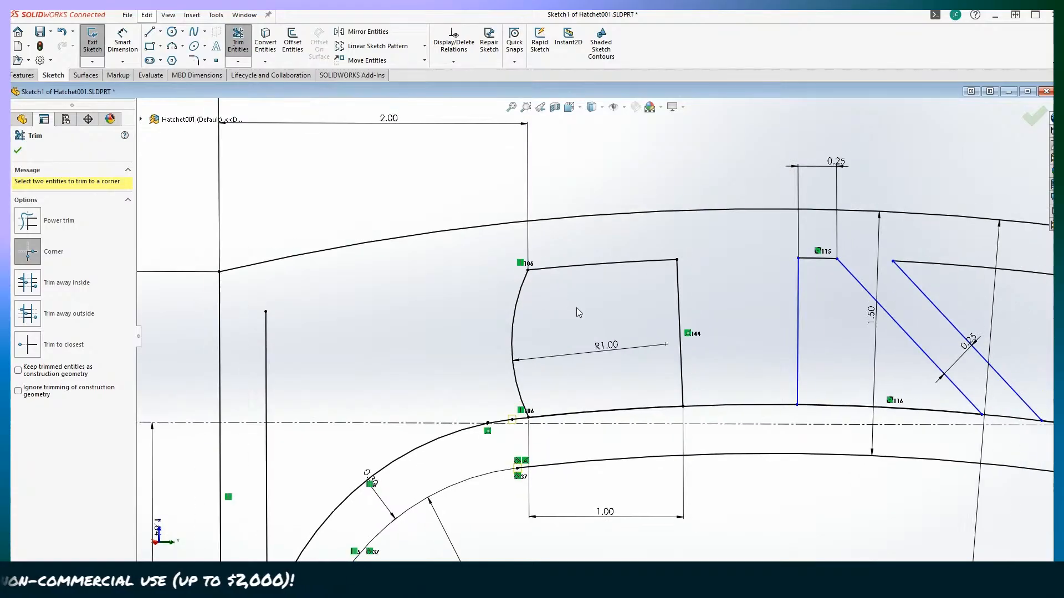
{"action": "scroll", "coordinate": [576, 307], "scroll_direction": "up", "scroll_amount": 6}
{"action": "scroll", "coordinate": [495, 315], "scroll_direction": "up", "scroll_amount": 3}
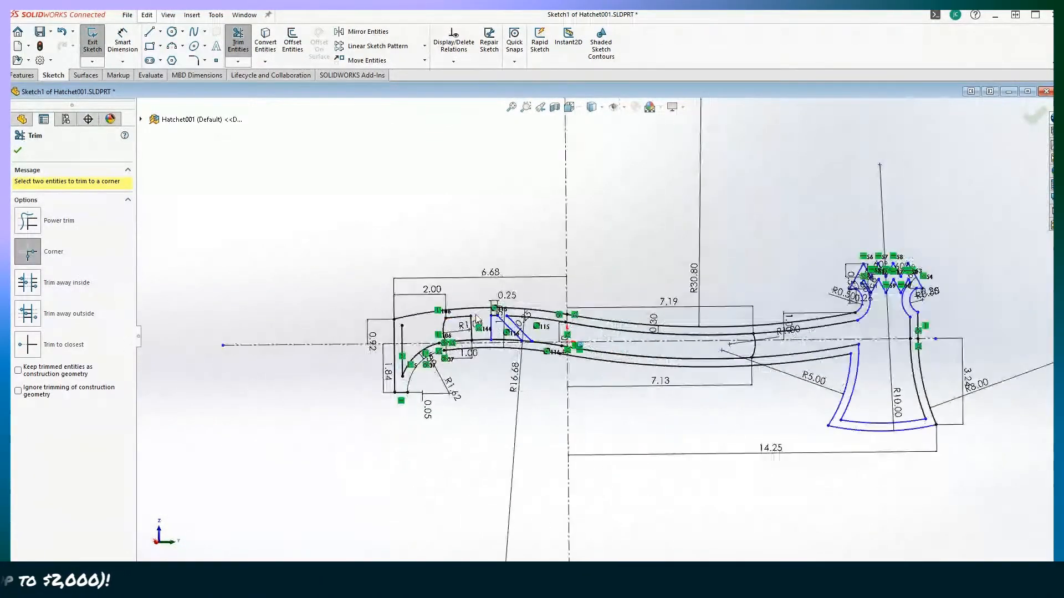
{"action": "scroll", "coordinate": [582, 354], "scroll_direction": "down", "scroll_amount": 5}
{"action": "scroll", "coordinate": [581, 355], "scroll_direction": "up", "scroll_amount": 2}
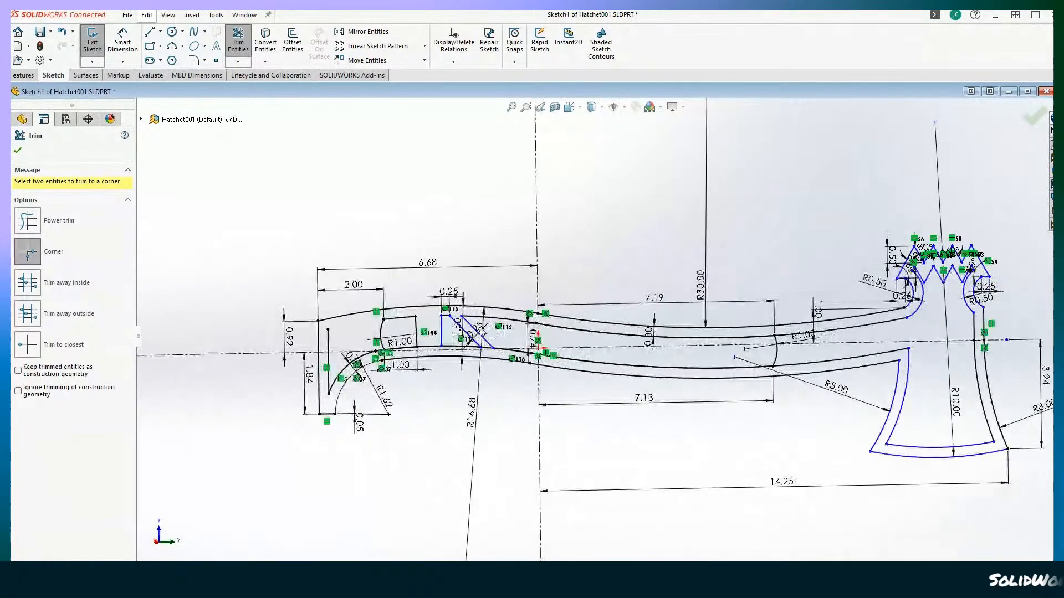
{"action": "scroll", "coordinate": [551, 465], "scroll_direction": "down", "scroll_amount": 3}
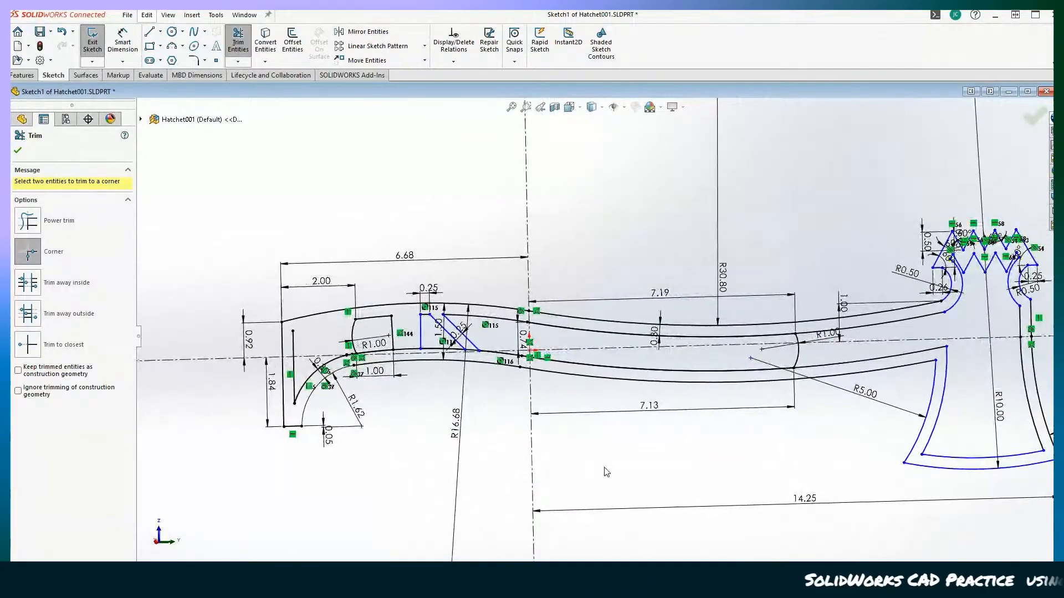
{"action": "scroll", "coordinate": [333, 342], "scroll_direction": "down", "scroll_amount": 7}
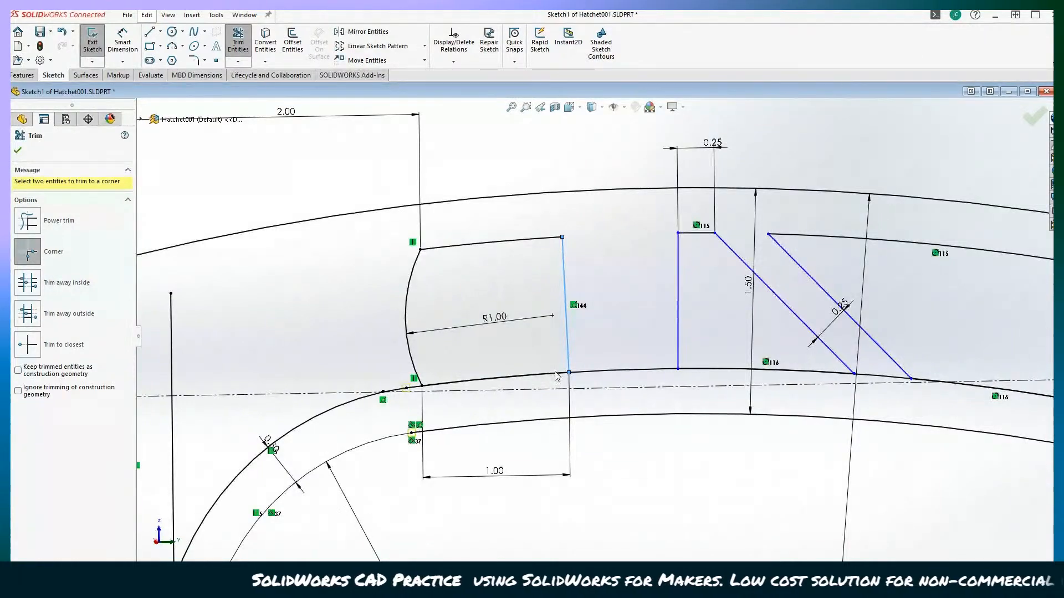
{"action": "left_click", "coordinate": [18, 150]}
Step: Select the inner offset curve along the handle's upper edge together with the inner arc on the handle side of the head's neck
{"action": "scroll", "coordinate": [914, 297], "scroll_direction": "up", "scroll_amount": 10}
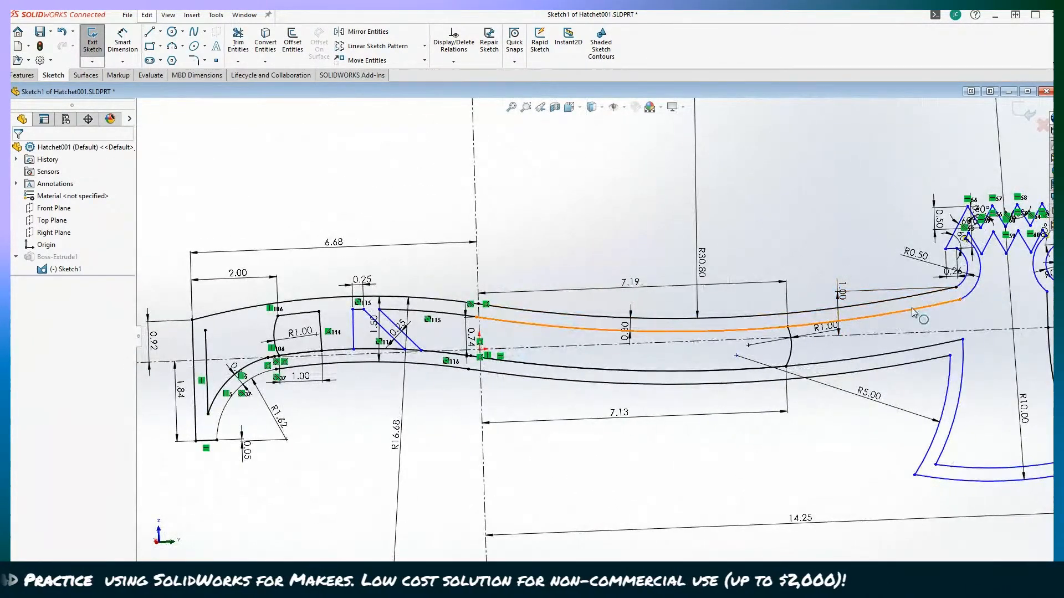
{"action": "scroll", "coordinate": [912, 308], "scroll_direction": "down", "scroll_amount": 5}
{"action": "scroll", "coordinate": [743, 349], "scroll_direction": "down", "scroll_amount": 3}
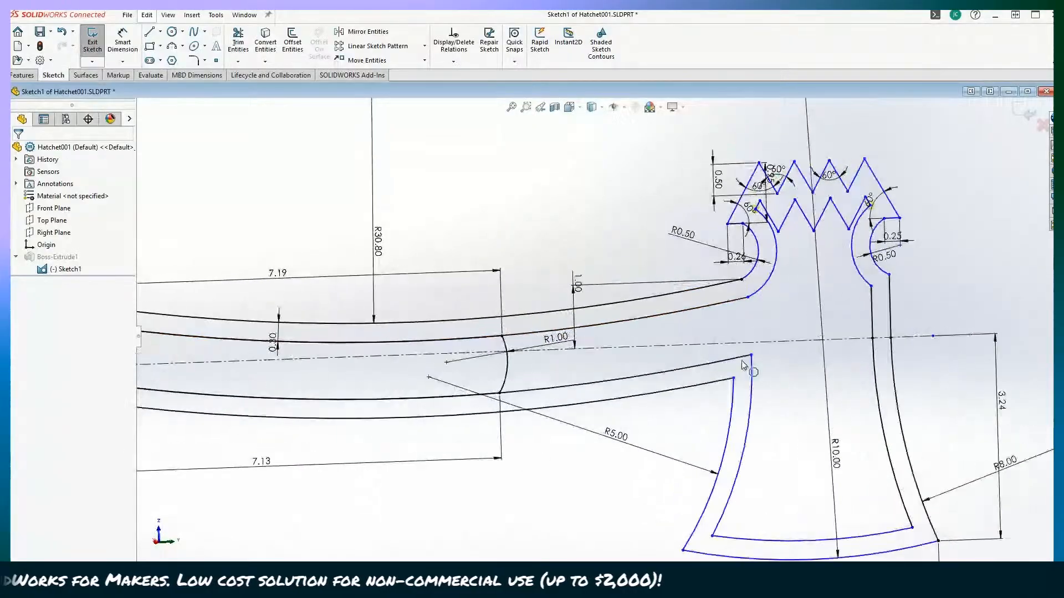
{"action": "left_click", "coordinate": [728, 310]}
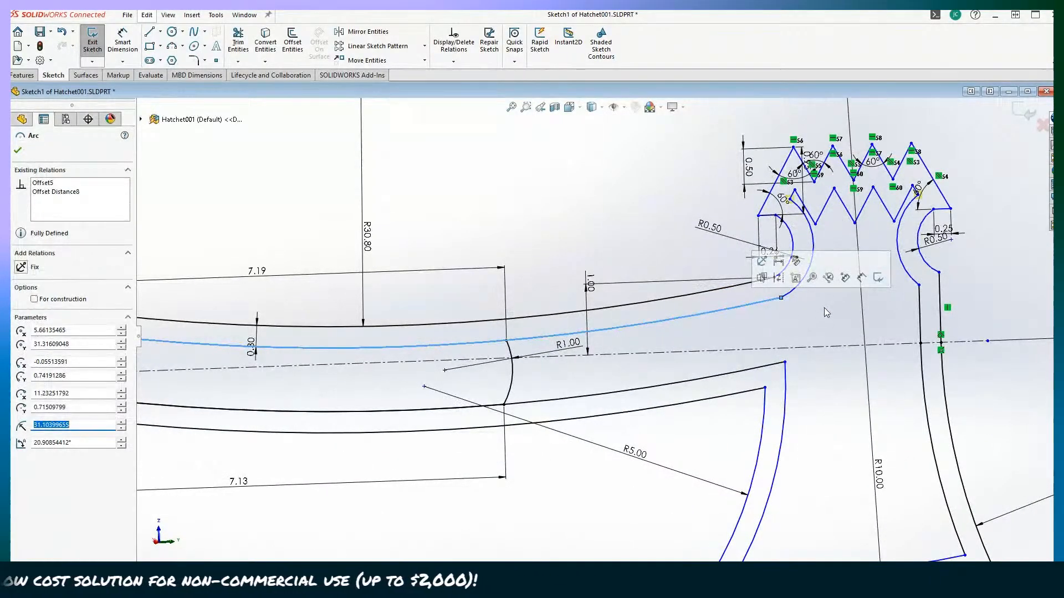
{"action": "left_click", "coordinate": [812, 242]}
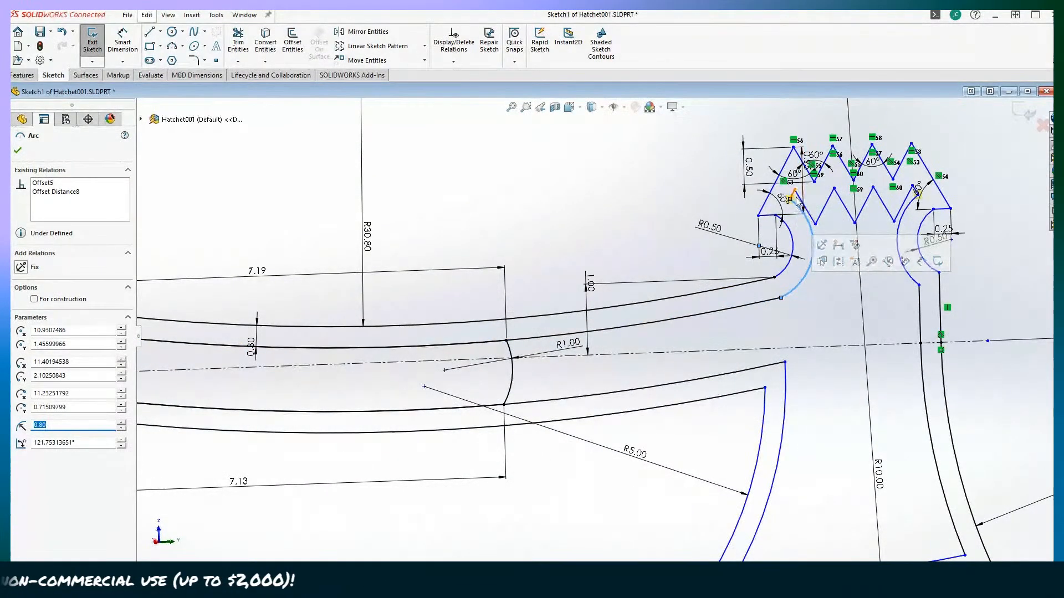
{"action": "left_click", "coordinate": [766, 304], "text": "ctrl"}
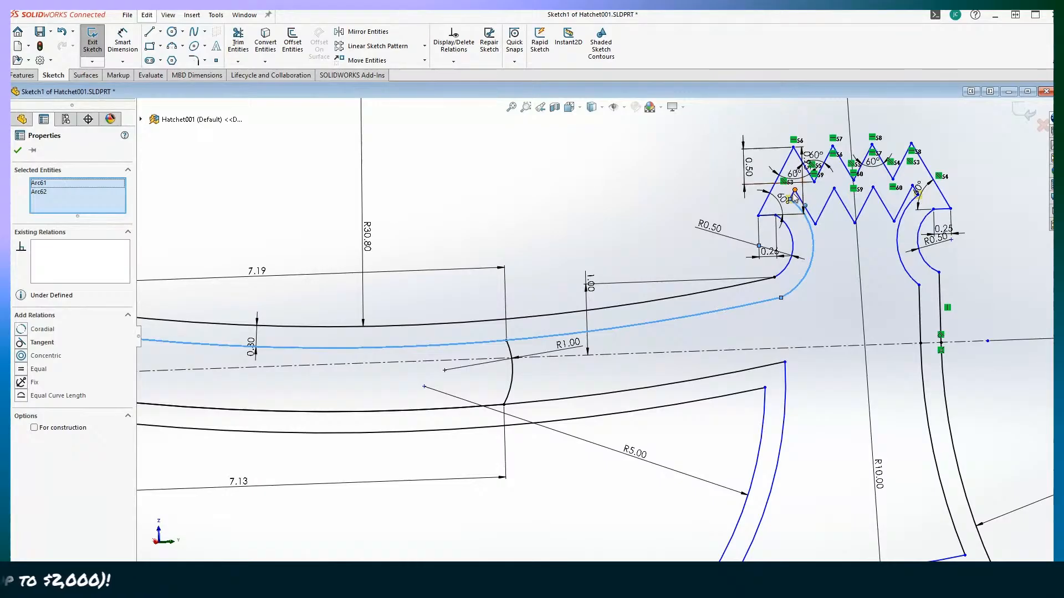
Step: Add the inner zigzag lines beneath the hatchet head's teeth to the selection
{"action": "left_click", "coordinate": [794, 190], "text": "ctrl"}
{"action": "left_click", "coordinate": [813, 218], "text": "ctrl"}
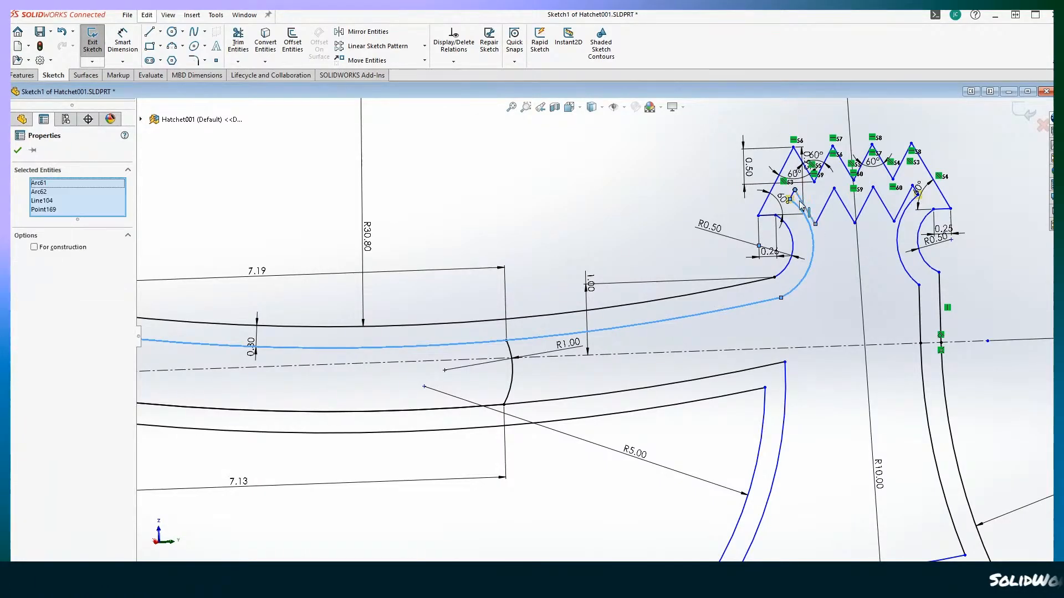
{"action": "left_click", "coordinate": [824, 207], "text": "ctrl"}
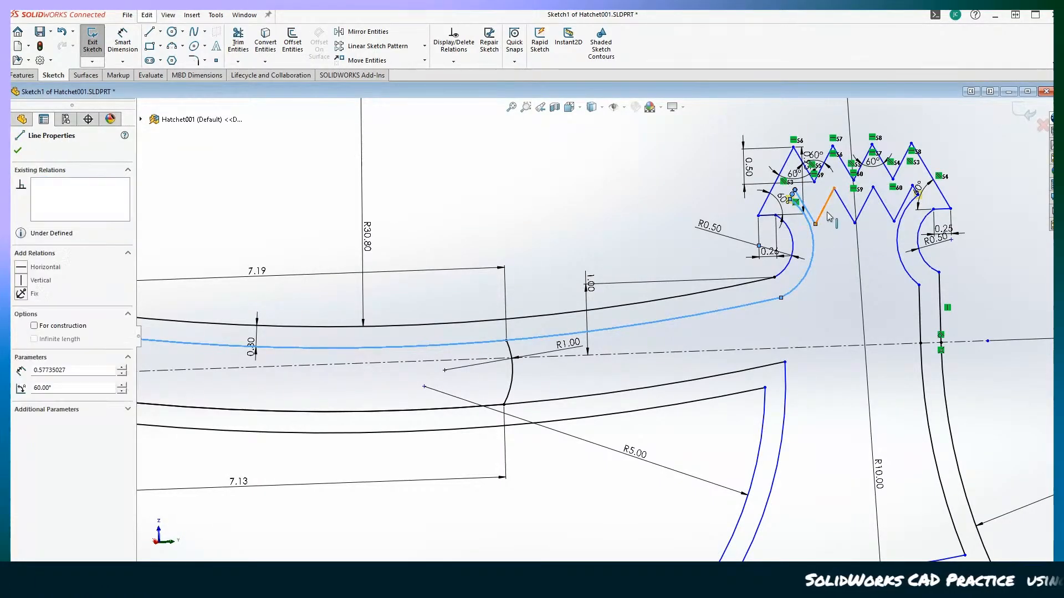
{"action": "left_click", "coordinate": [844, 206], "text": "ctrl"}
{"action": "left_click", "coordinate": [861, 211], "text": "ctrl"}
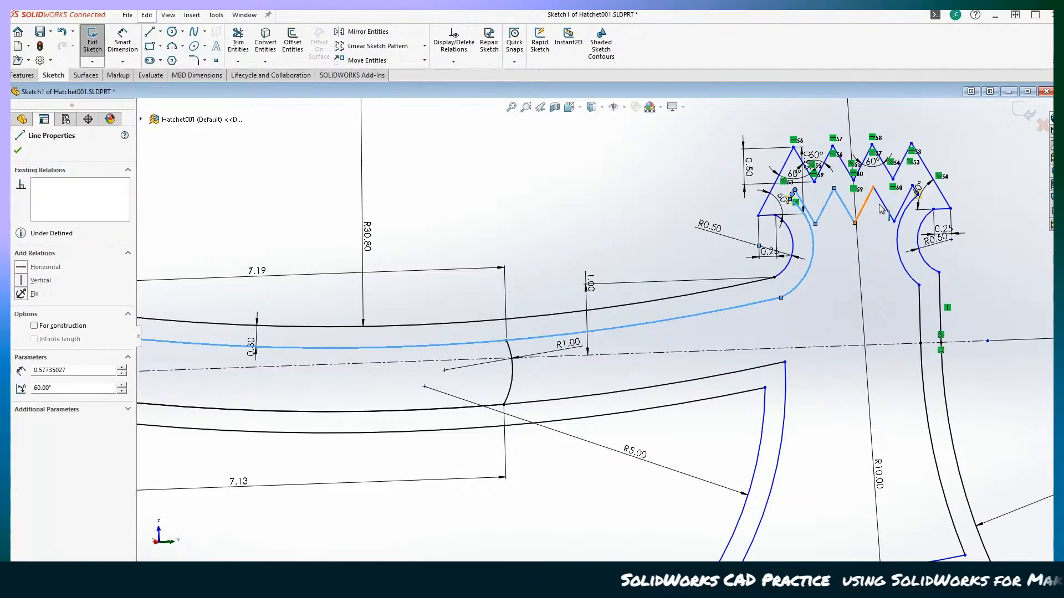
{"action": "left_click", "coordinate": [883, 204], "text": "ctrl"}
{"action": "left_click", "coordinate": [908, 202], "text": "ctrl"}
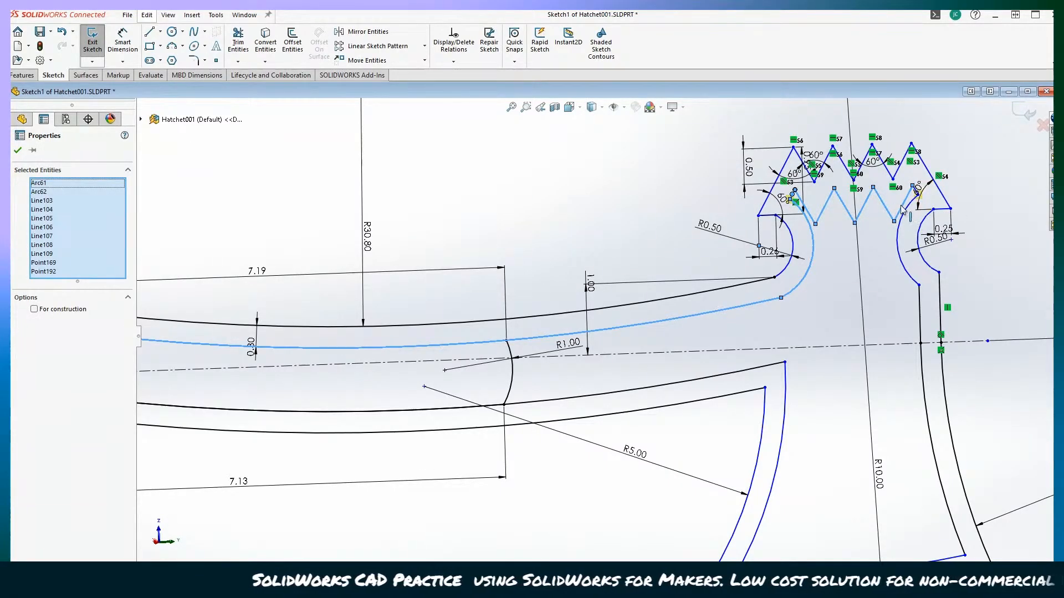
Step: Add the short inner line at the last tooth and the adjoining inner neck arc to the selection
{"action": "scroll", "coordinate": [746, 288], "scroll_direction": "up", "scroll_amount": 5}
{"action": "scroll", "coordinate": [676, 240], "scroll_direction": "down", "scroll_amount": 10}
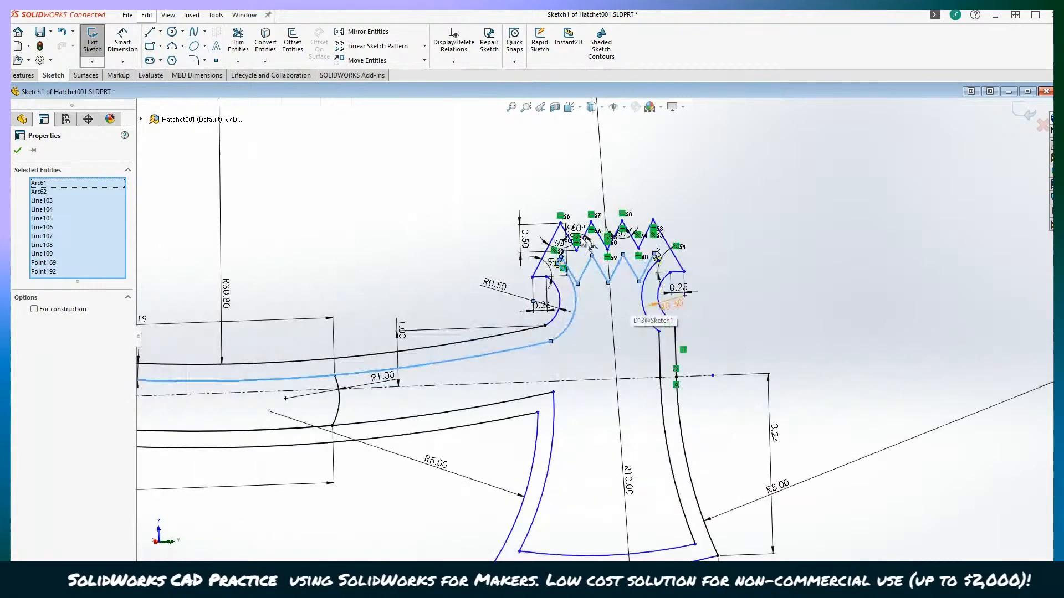
{"action": "scroll", "coordinate": [675, 238], "scroll_direction": "down", "scroll_amount": 2}
{"action": "scroll", "coordinate": [715, 321], "scroll_direction": "up", "scroll_amount": 8}
{"action": "scroll", "coordinate": [798, 438], "scroll_direction": "down", "scroll_amount": 6}
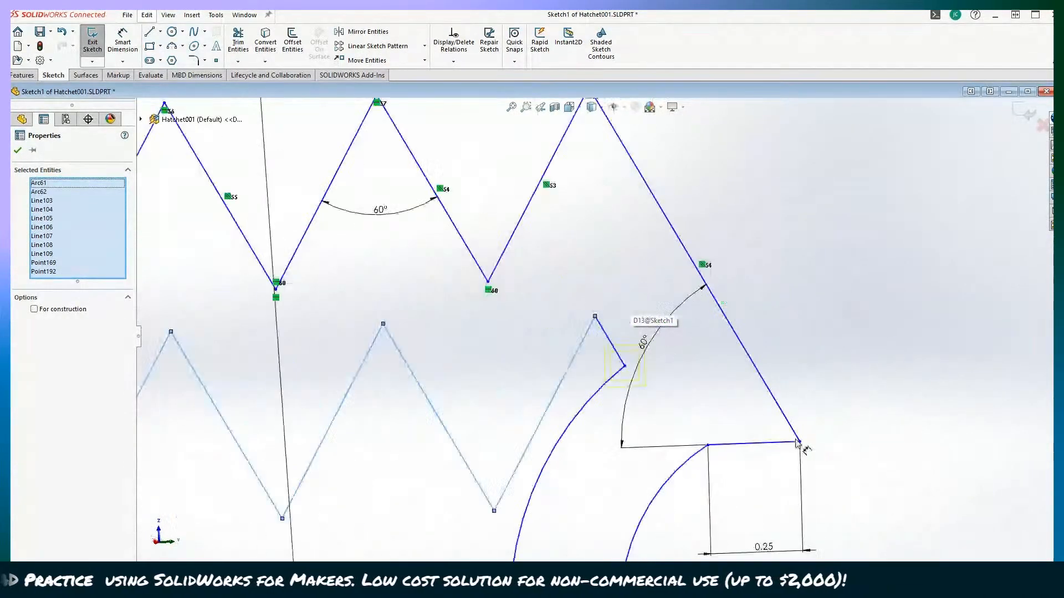
{"action": "scroll", "coordinate": [798, 443], "scroll_direction": "up", "scroll_amount": 1}
{"action": "left_click", "coordinate": [610, 346], "text": "ctrl"}
{"action": "left_click", "coordinate": [594, 383], "text": "ctrl"}
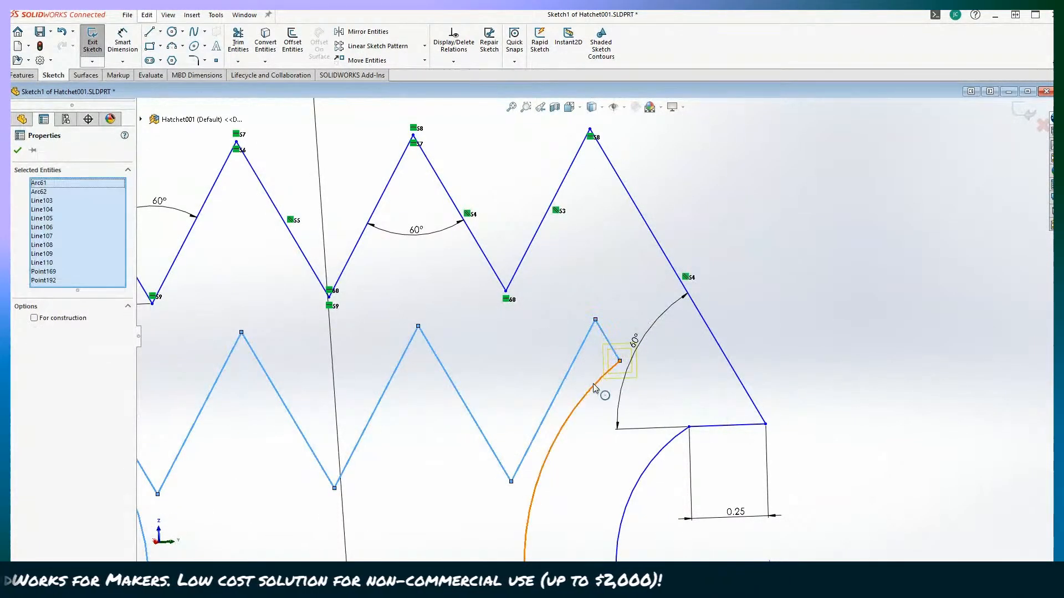
Step: Add the straight inner line below the neck arc and the inner curve behind the R8.00 blade edge to the selection
{"action": "scroll", "coordinate": [612, 375], "scroll_direction": "down", "scroll_amount": 5}
{"action": "scroll", "coordinate": [788, 385], "scroll_direction": "up", "scroll_amount": 8}
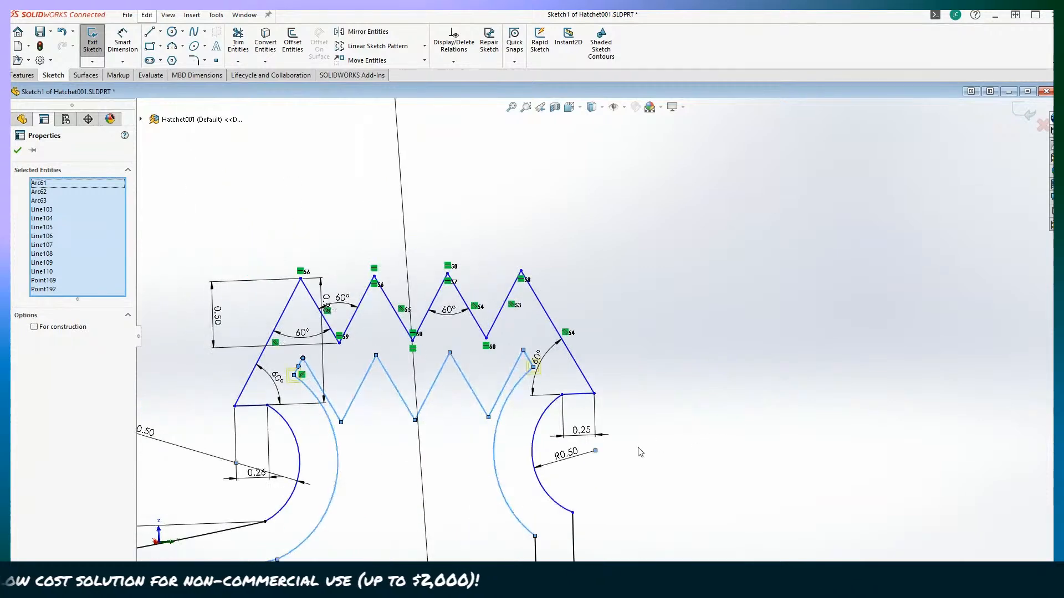
{"action": "scroll", "coordinate": [626, 512], "scroll_direction": "down", "scroll_amount": 5}
{"action": "scroll", "coordinate": [538, 523], "scroll_direction": "up", "scroll_amount": 7}
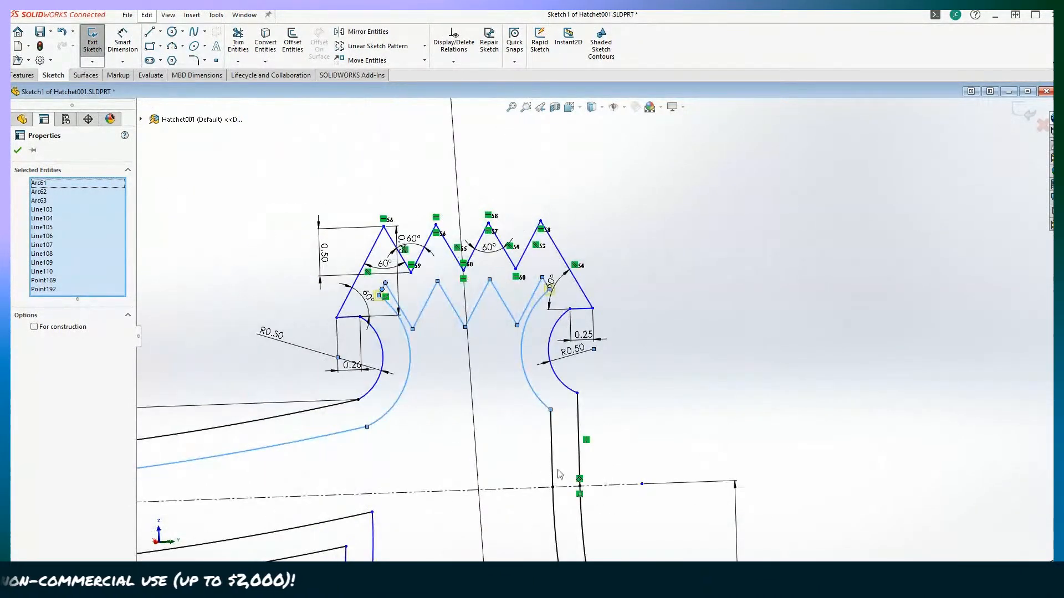
{"action": "scroll", "coordinate": [559, 474], "scroll_direction": "down", "scroll_amount": 5}
{"action": "left_click", "coordinate": [575, 314], "text": "ctrl"}
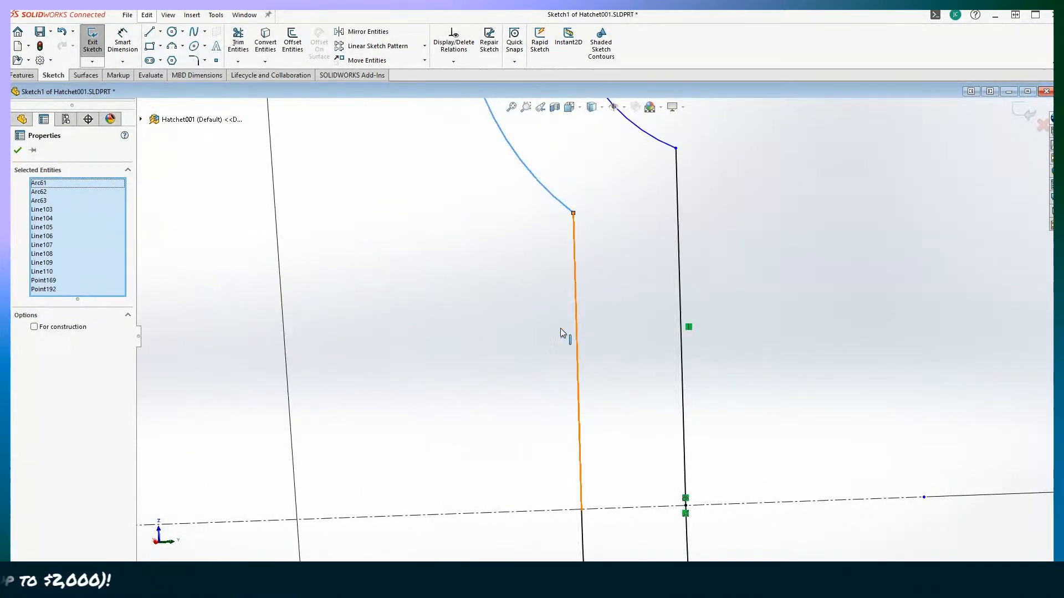
{"action": "scroll", "coordinate": [782, 436], "scroll_direction": "down", "scroll_amount": 5}
{"action": "scroll", "coordinate": [655, 465], "scroll_direction": "up", "scroll_amount": 5}
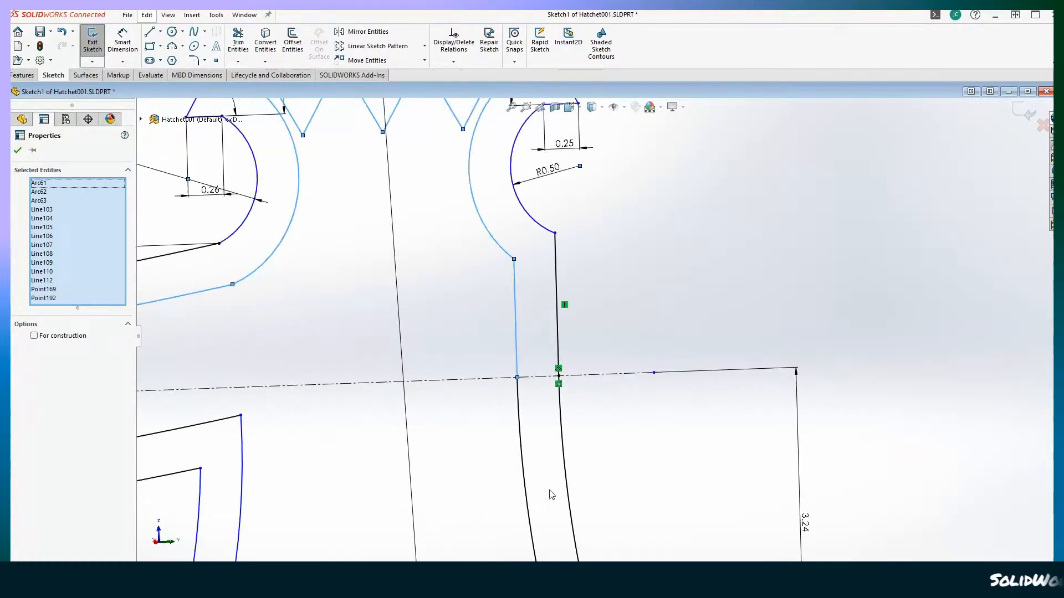
{"action": "left_click", "coordinate": [517, 410], "text": "ctrl"}
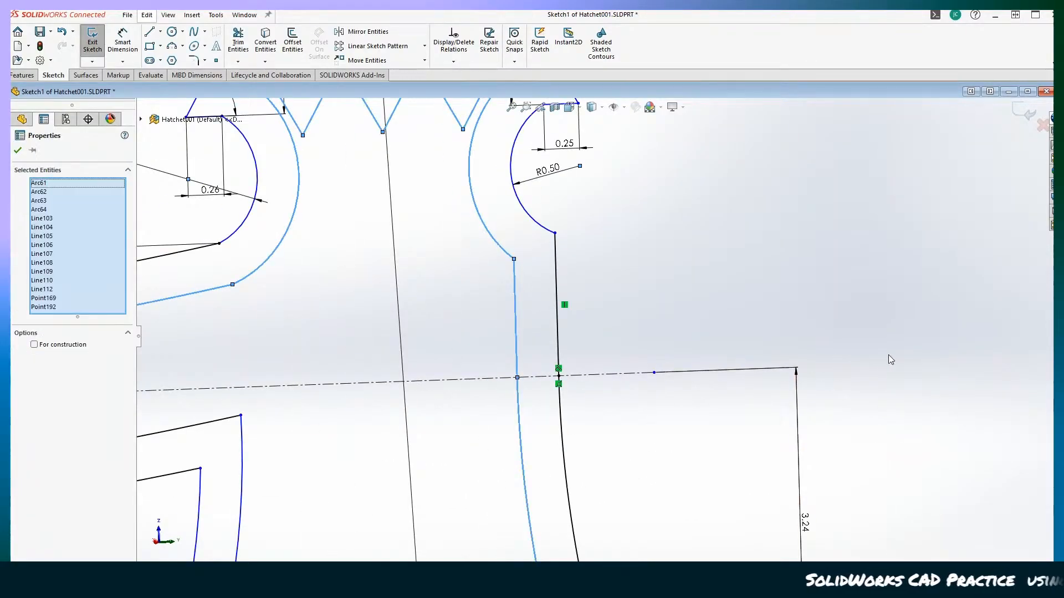
Step: Add the inner curve above the R10.00 cutting edge and the inner curve beside the R5.00 blade edge to the selection
{"action": "scroll", "coordinate": [888, 367], "scroll_direction": "down", "scroll_amount": 8}
{"action": "scroll", "coordinate": [862, 423], "scroll_direction": "up", "scroll_amount": 10}
{"action": "scroll", "coordinate": [463, 480], "scroll_direction": "up", "scroll_amount": 5}
{"action": "scroll", "coordinate": [506, 368], "scroll_direction": "down", "scroll_amount": 8}
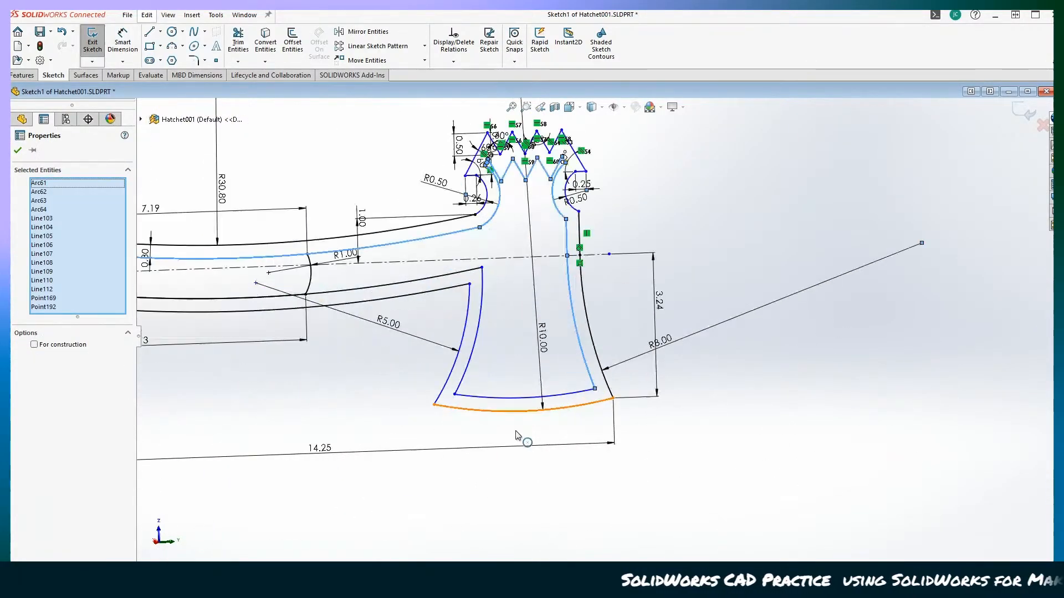
{"action": "left_click", "coordinate": [641, 327], "text": "ctrl"}
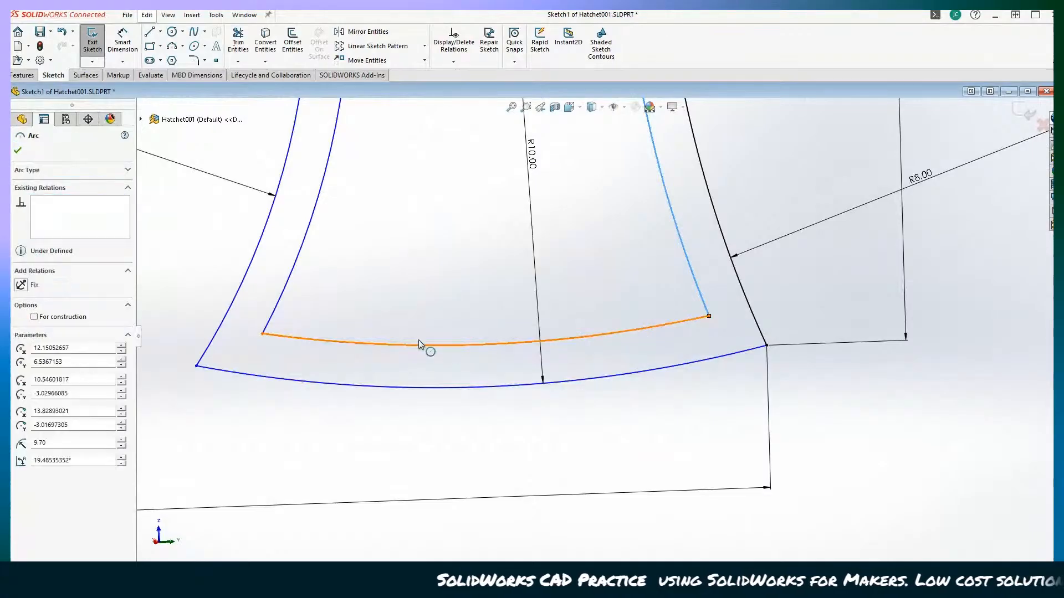
{"action": "left_click", "coordinate": [280, 302], "text": "ctrl"}
Step: Add the inner curve along the handle's lower edge to the selection and delete the selected offset curves
{"action": "scroll", "coordinate": [724, 463], "scroll_direction": "up", "scroll_amount": 5}
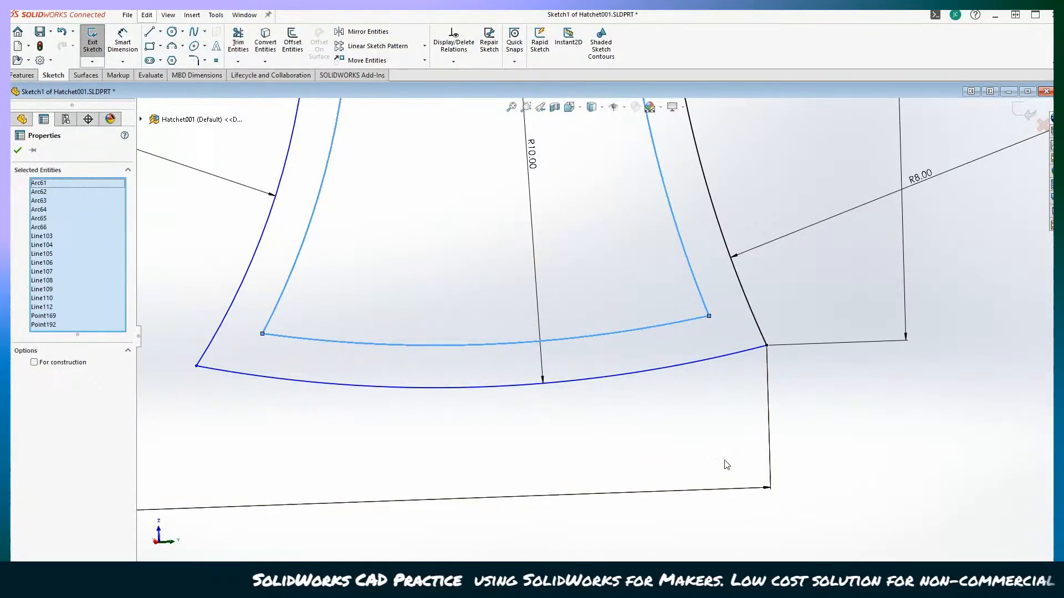
{"action": "scroll", "coordinate": [685, 460], "scroll_direction": "up", "scroll_amount": 4}
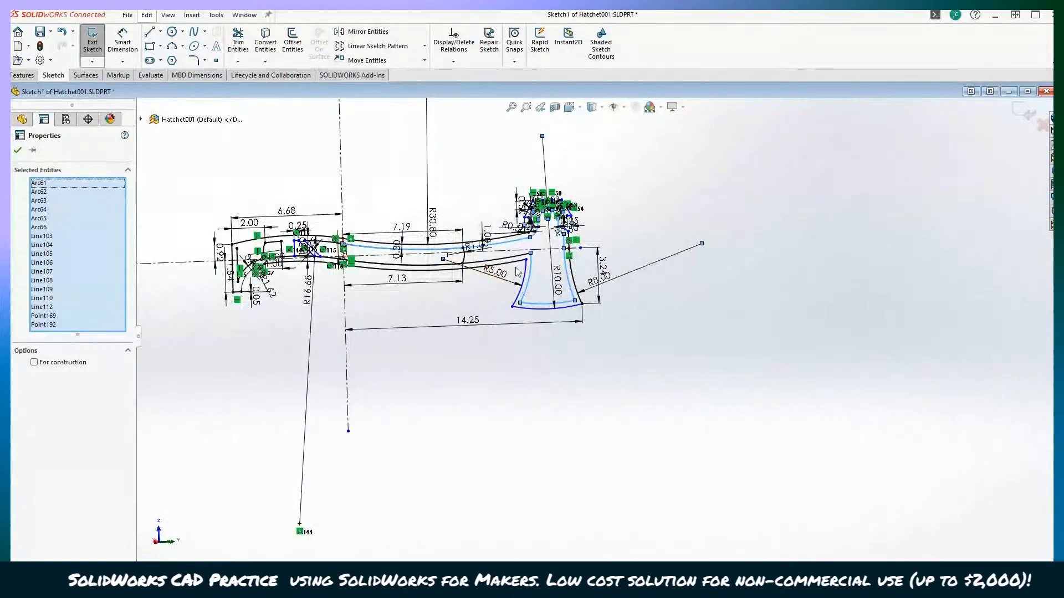
{"action": "left_click", "coordinate": [517, 258], "text": "ctrl"}
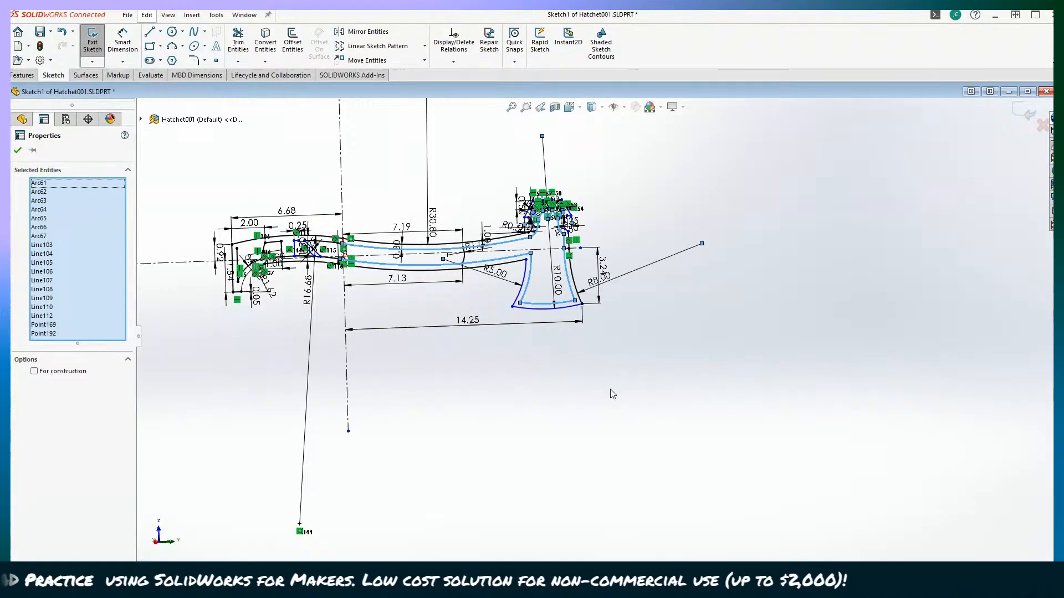
{"action": "left_click", "coordinate": [612, 394]}
{"action": "scroll", "coordinate": [587, 415], "scroll_direction": "down", "scroll_amount": 4}
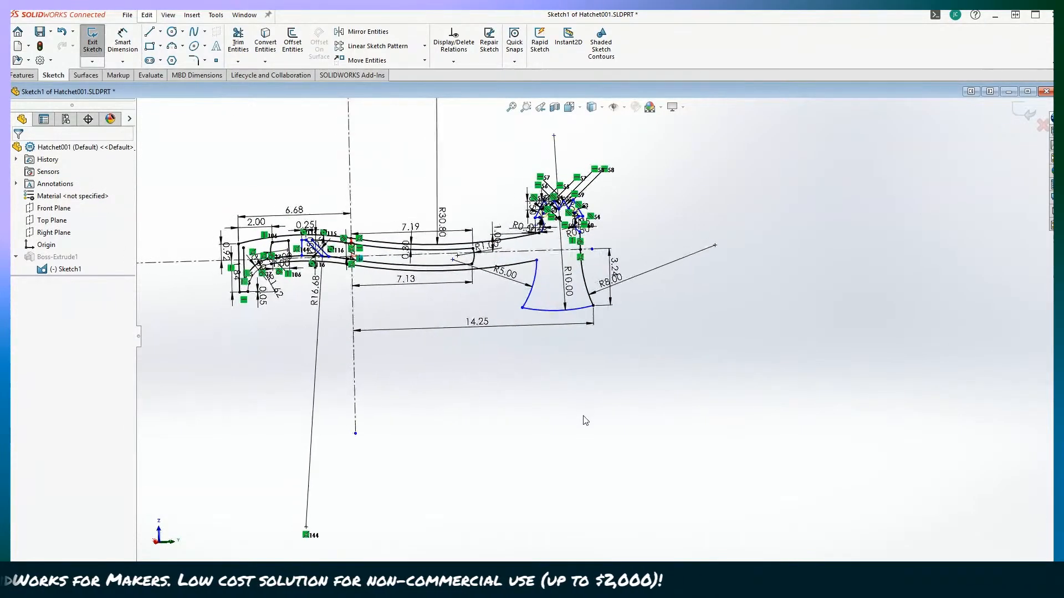
Step: Delete the inner vertical offset line and the adjoining inner arc at the butt end of the handle
{"action": "scroll", "coordinate": [465, 355], "scroll_direction": "down", "scroll_amount": 6}
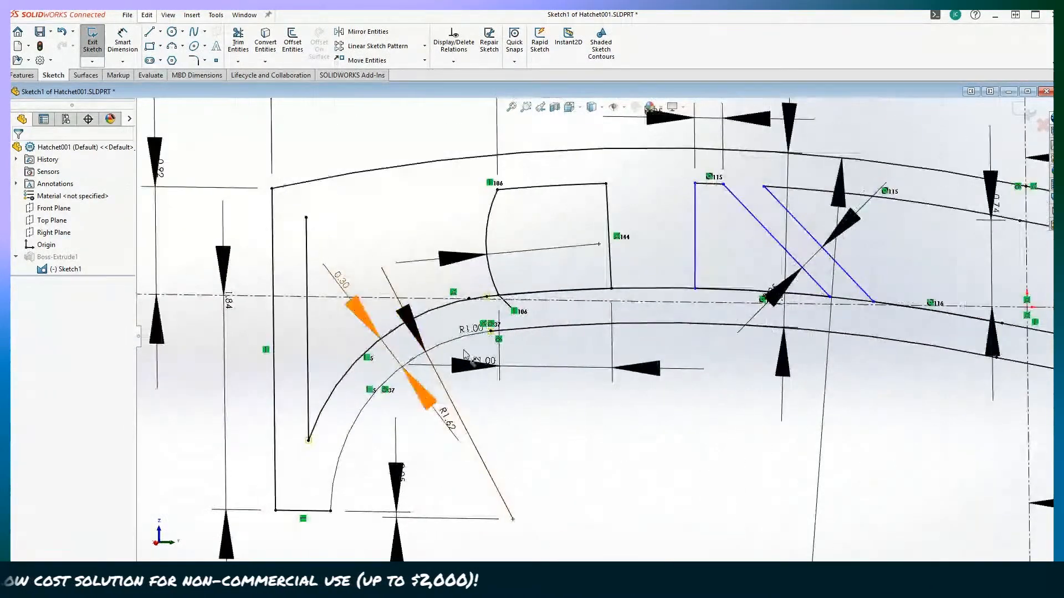
{"action": "left_click", "coordinate": [308, 351]}
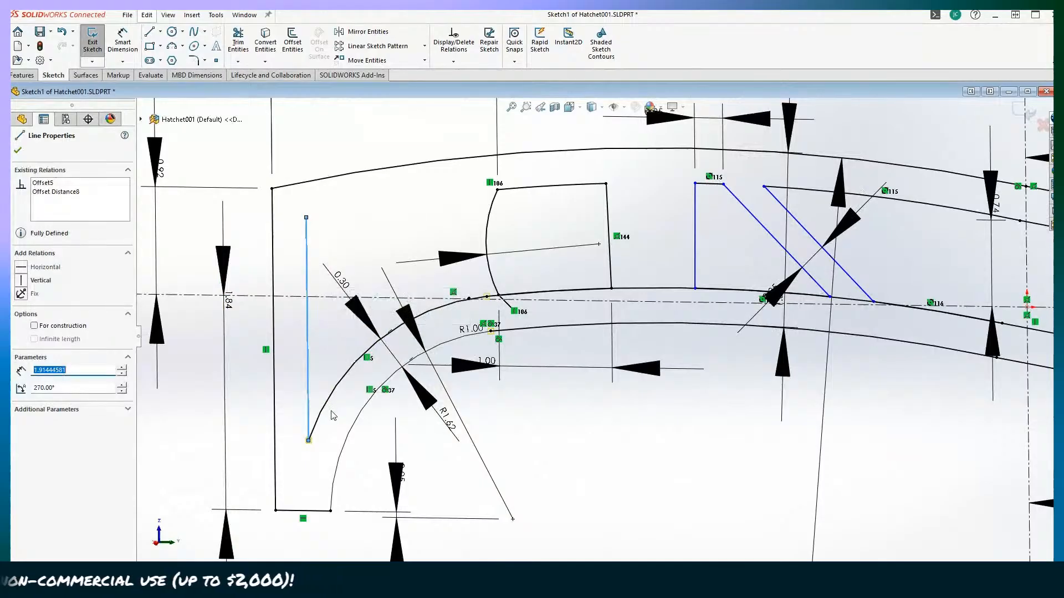
{"action": "left_click", "coordinate": [324, 409], "text": "ctrl"}
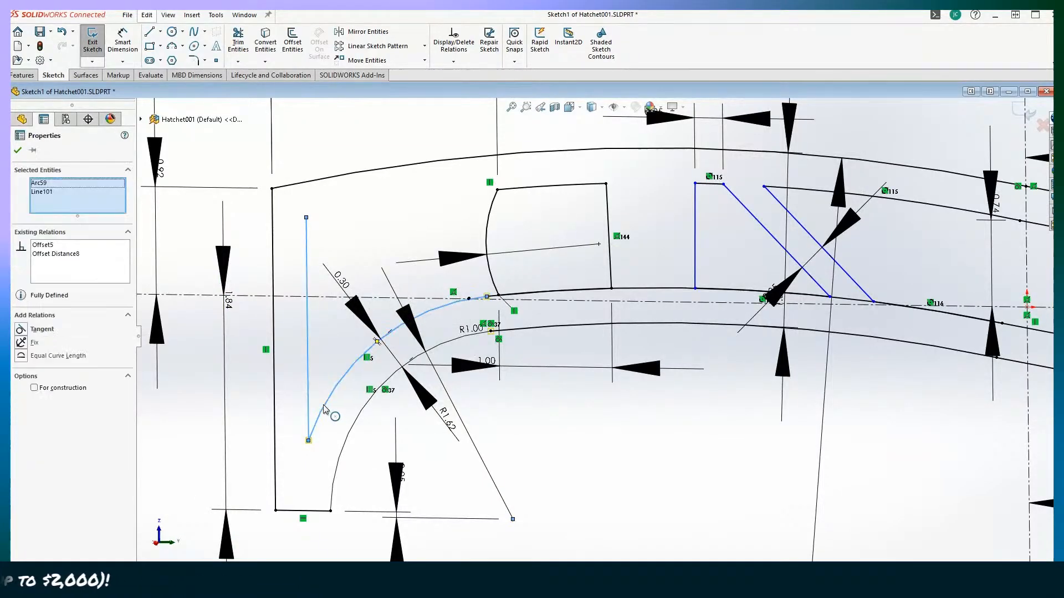
{"action": "key", "text": "Delete"}
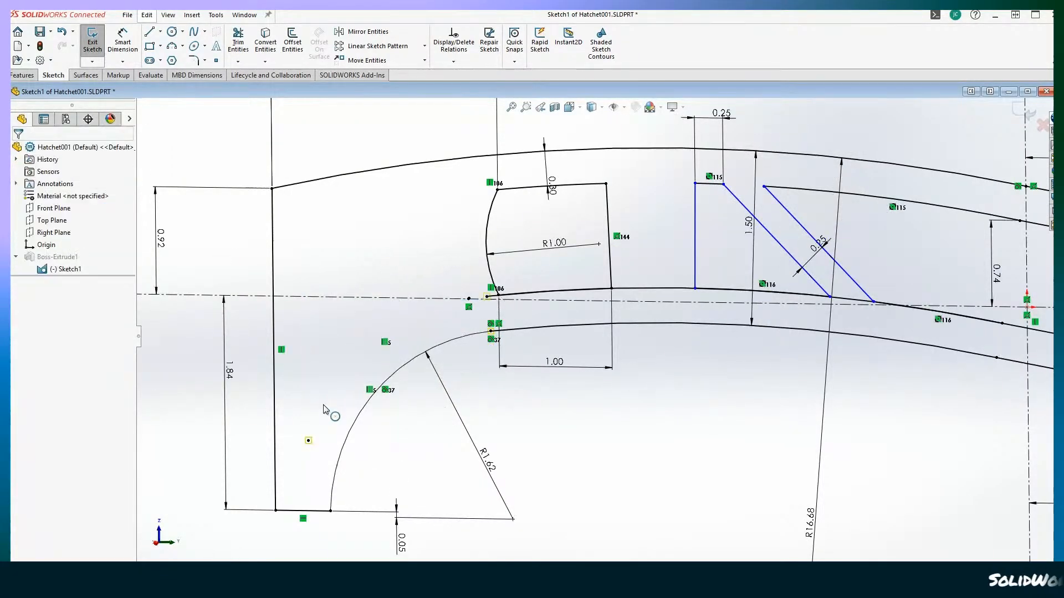
Step: Trim the surplus pieces of the lower inner offset curve beside the R1.00 cutout and between the handle cutouts
{"action": "scroll", "coordinate": [534, 467], "scroll_direction": "up", "scroll_amount": 4}
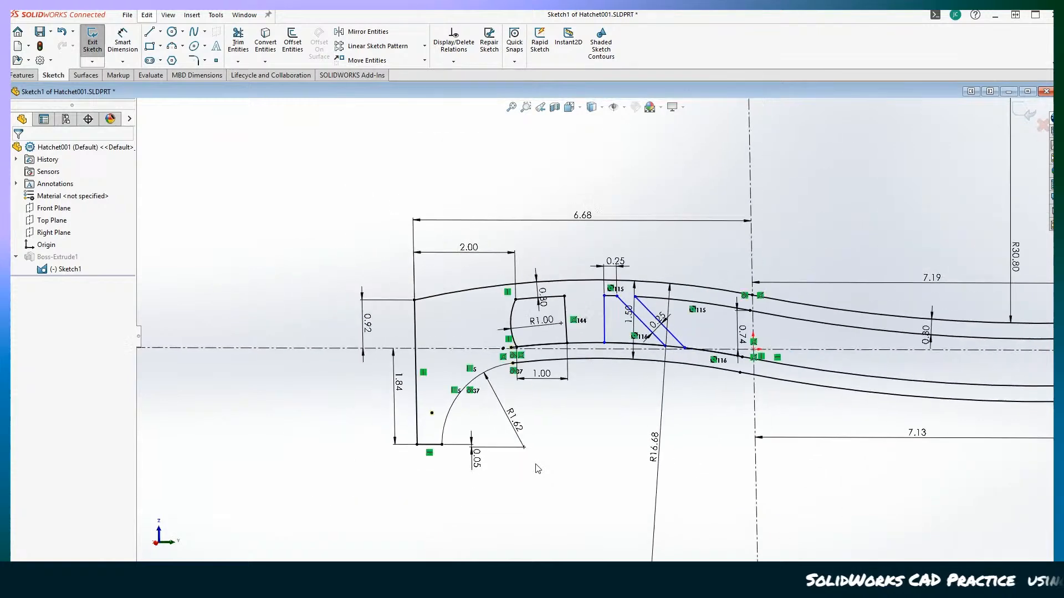
{"action": "scroll", "coordinate": [537, 467], "scroll_direction": "down", "scroll_amount": 6}
{"action": "left_click", "coordinate": [467, 464]}
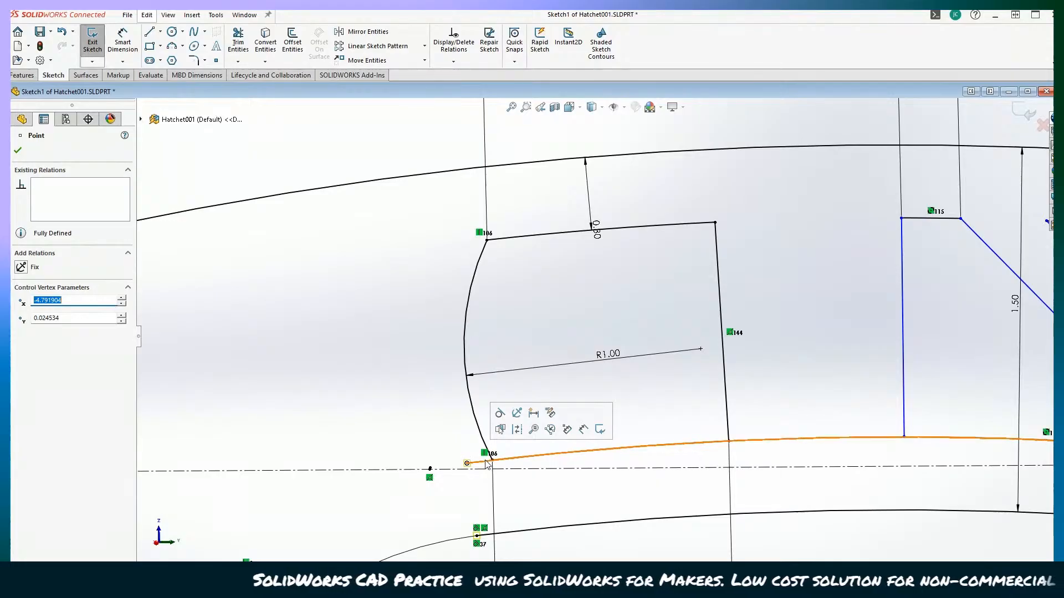
{"action": "left_click", "coordinate": [487, 460]}
{"action": "scroll", "coordinate": [483, 464], "scroll_direction": "up", "scroll_amount": 1}
{"action": "scroll", "coordinate": [483, 464], "scroll_direction": "up", "scroll_amount": 6}
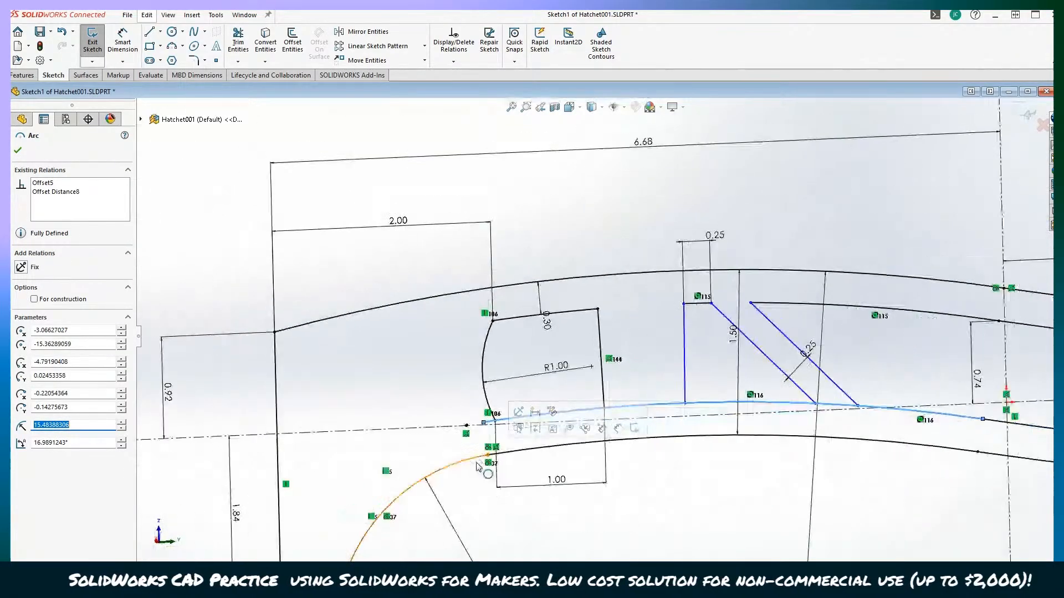
{"action": "left_click", "coordinate": [524, 488]}
{"action": "scroll", "coordinate": [524, 487], "scroll_direction": "down", "scroll_amount": 2}
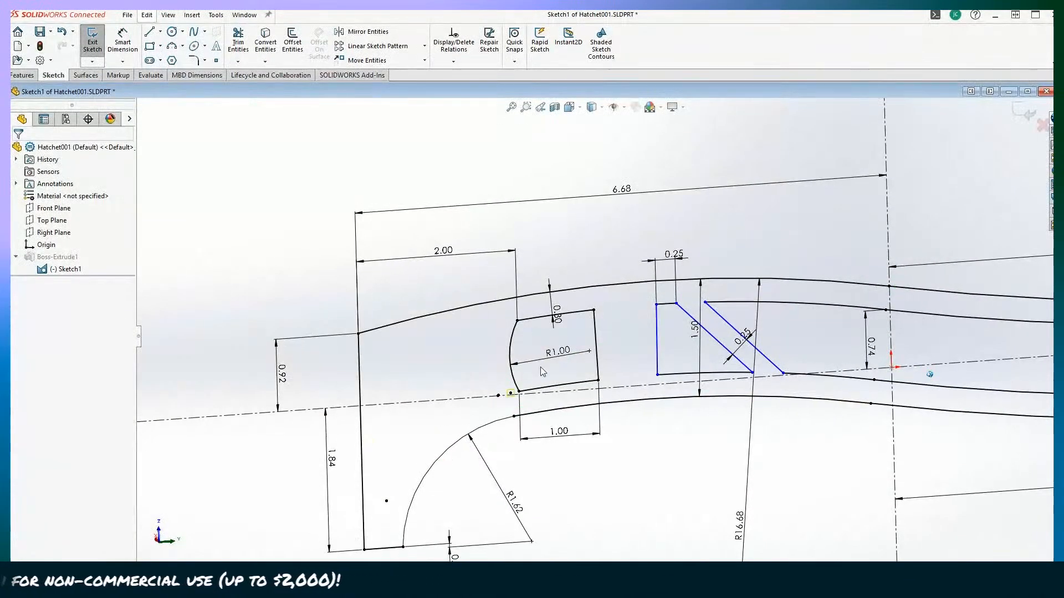
Step: Set the width of the cutout with the R1.00 curved side to 0.50 in
{"action": "scroll", "coordinate": [542, 371], "scroll_direction": "up", "scroll_amount": 4}
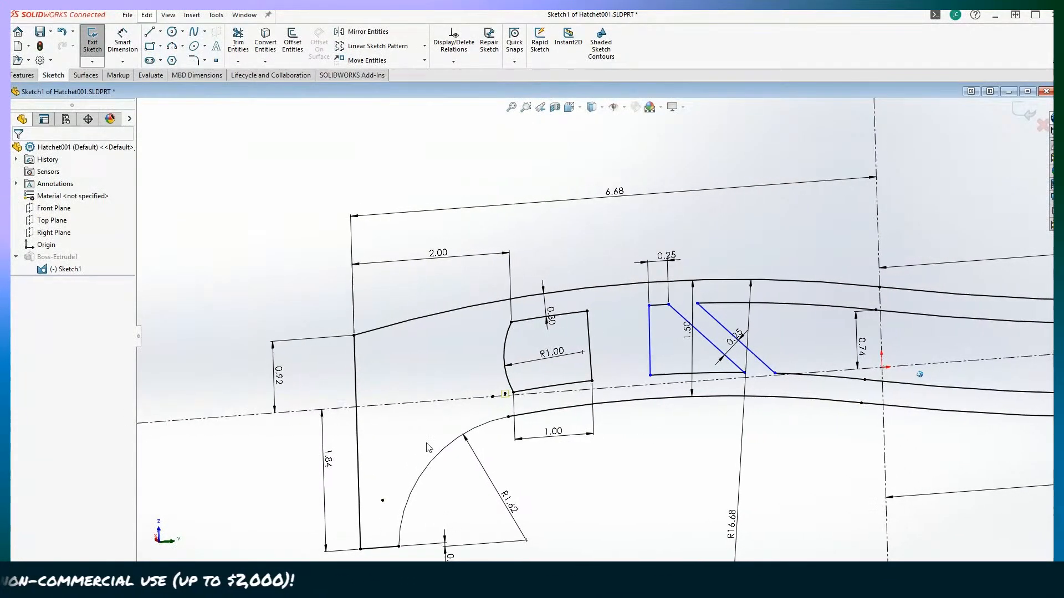
{"action": "scroll", "coordinate": [442, 366], "scroll_direction": "down", "scroll_amount": 5}
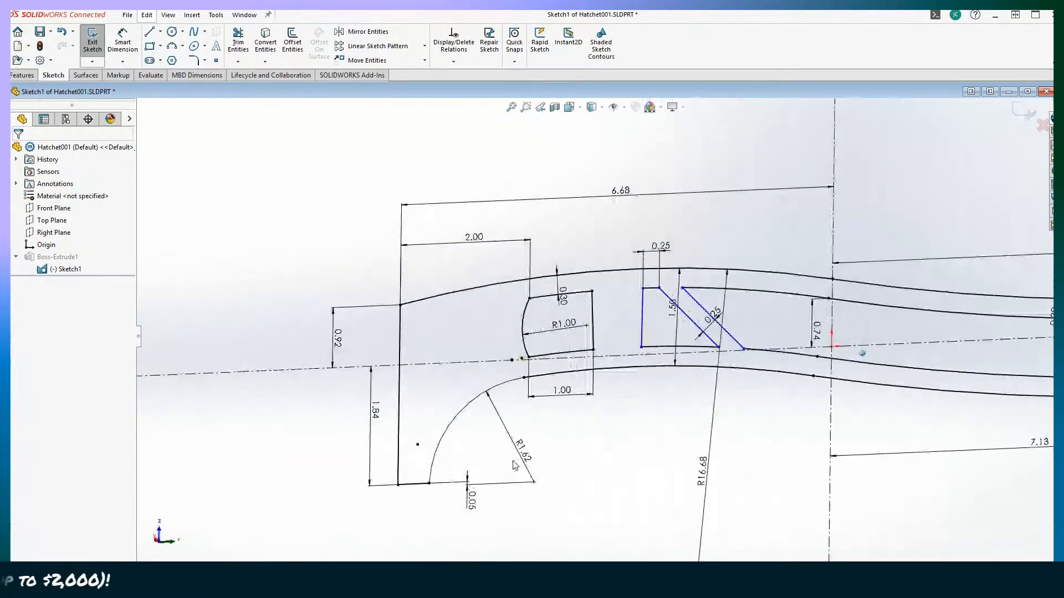
{"action": "double_click", "coordinate": [604, 493]}
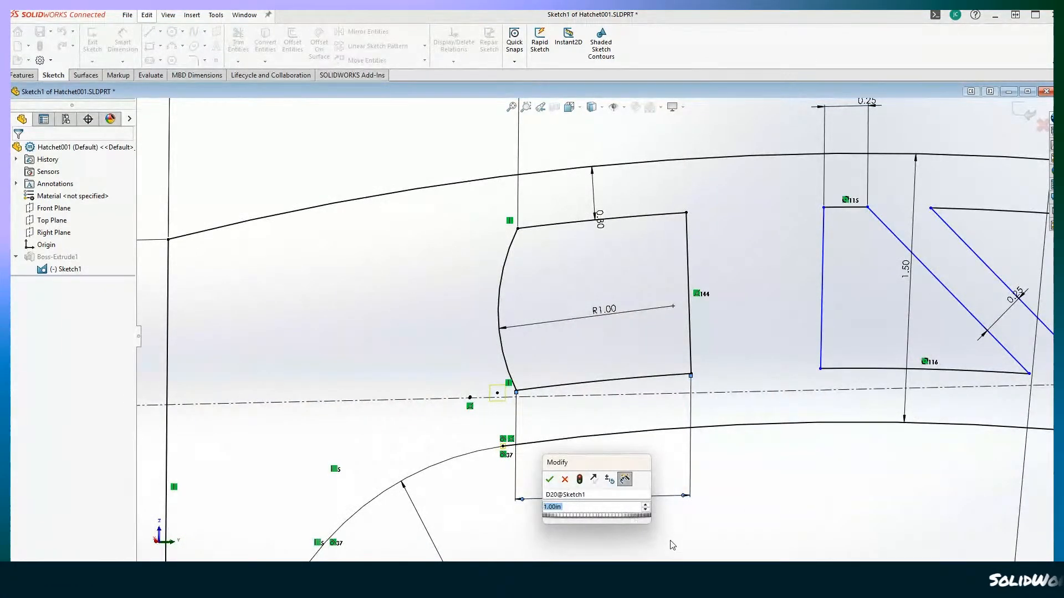
{"action": "type", "text": "."}
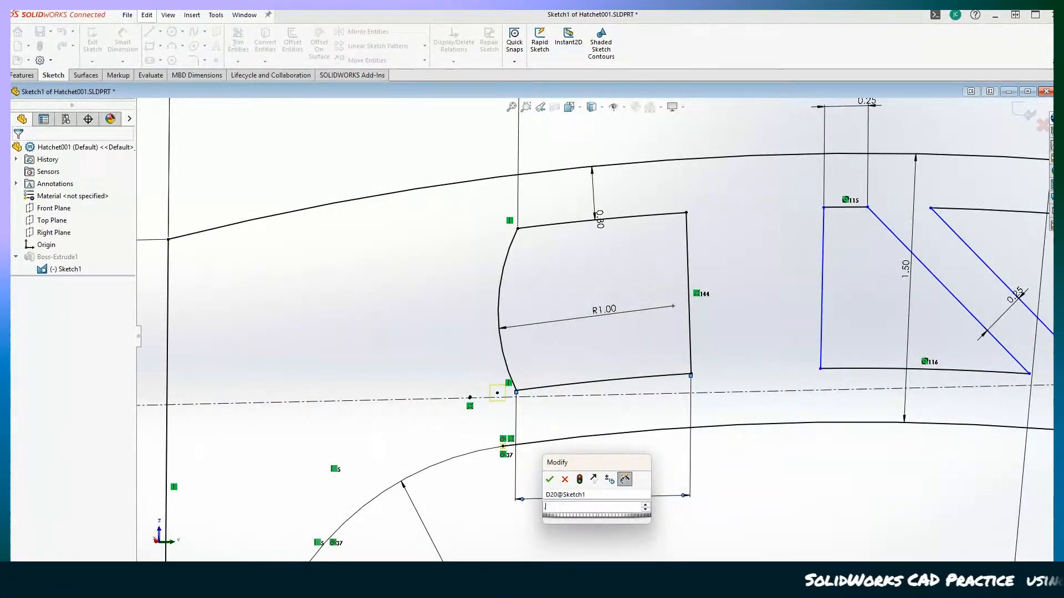
{"action": "type", "text": "5"}
{"action": "key", "text": "Return"}
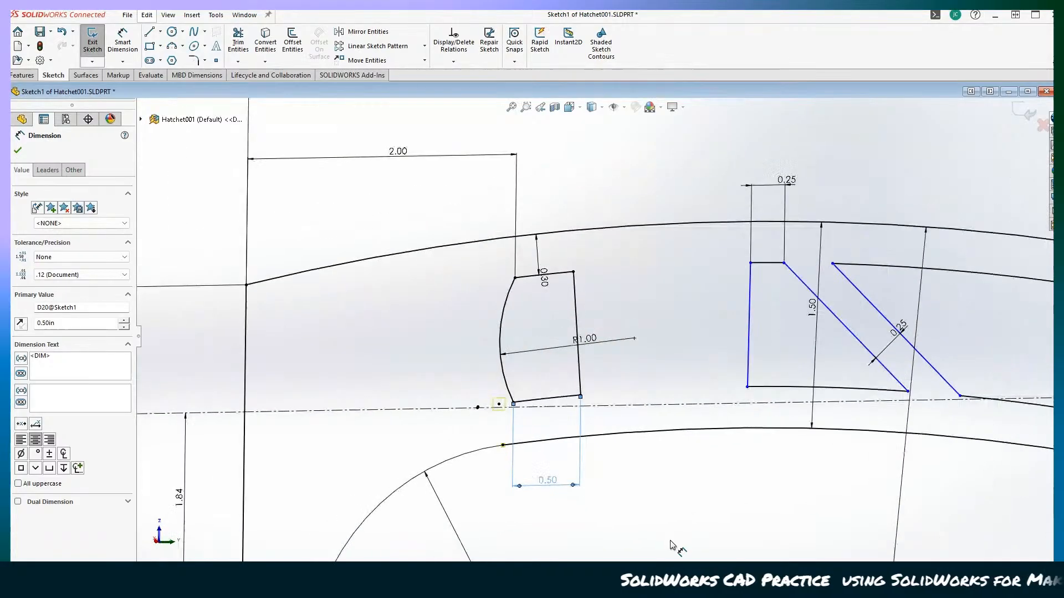
Step: Dimension the horizontal gap between the lower corners of the R1.00 cutout and the neighbouring slanted cutout as 1.25 in
{"action": "scroll", "coordinate": [607, 452], "scroll_direction": "up", "scroll_amount": 4}
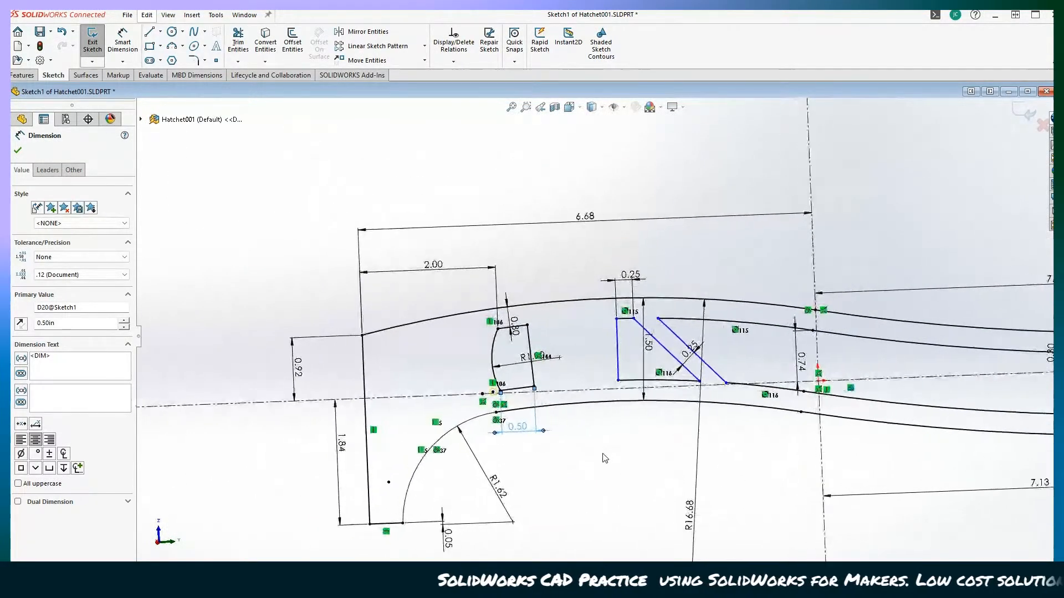
{"action": "scroll", "coordinate": [602, 458], "scroll_direction": "down", "scroll_amount": 1}
{"action": "scroll", "coordinate": [601, 460], "scroll_direction": "up", "scroll_amount": 2}
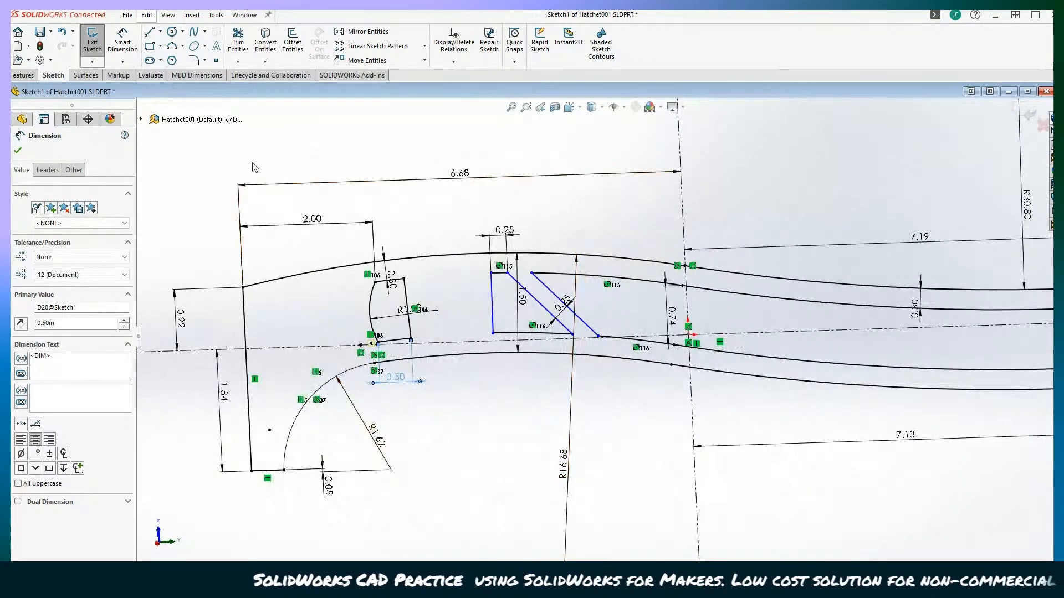
{"action": "scroll", "coordinate": [139, 148], "scroll_direction": "down", "scroll_amount": 2}
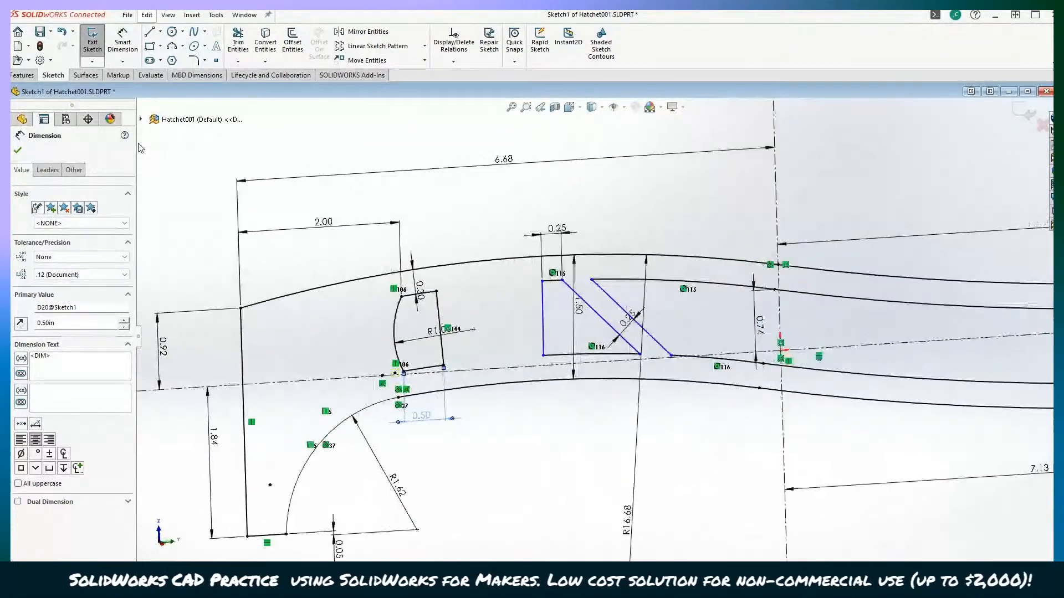
{"action": "scroll", "coordinate": [363, 275], "scroll_direction": "down", "scroll_amount": 2}
{"action": "scroll", "coordinate": [541, 366], "scroll_direction": "up", "scroll_amount": 2}
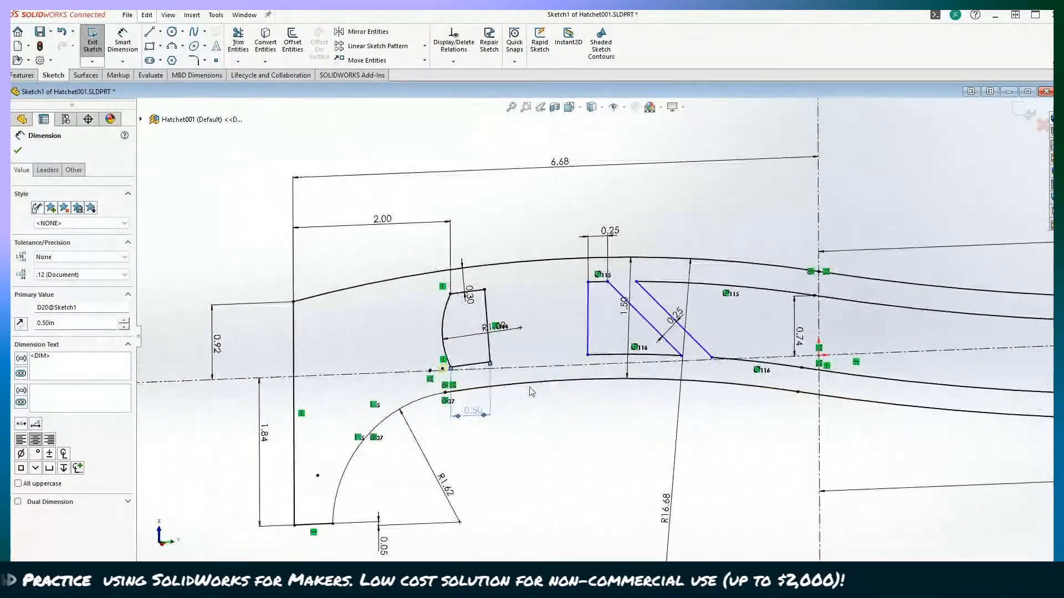
{"action": "scroll", "coordinate": [532, 388], "scroll_direction": "down", "scroll_amount": 1}
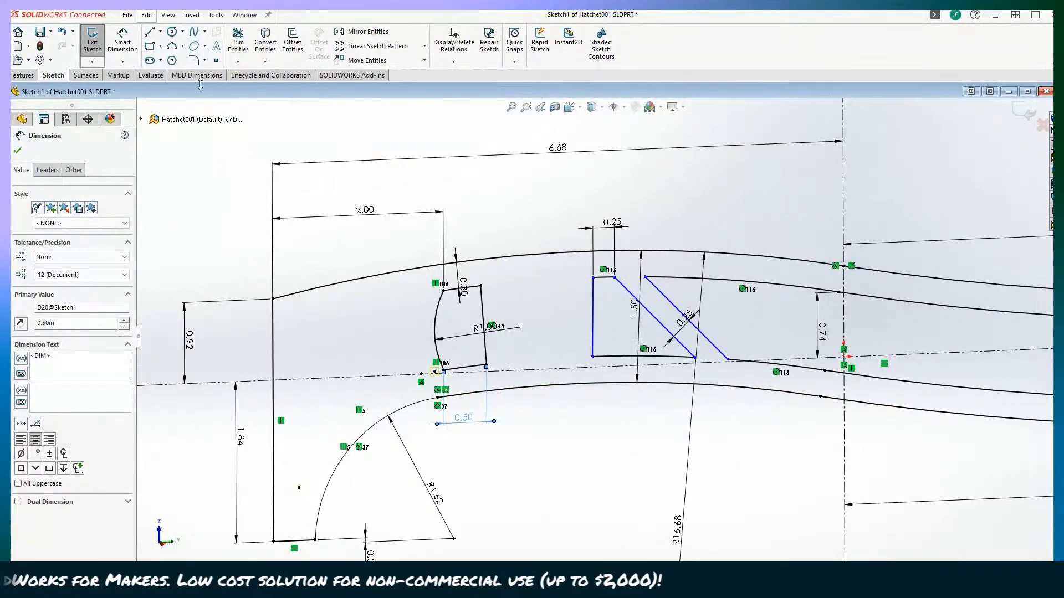
{"action": "left_click", "coordinate": [117, 43]}
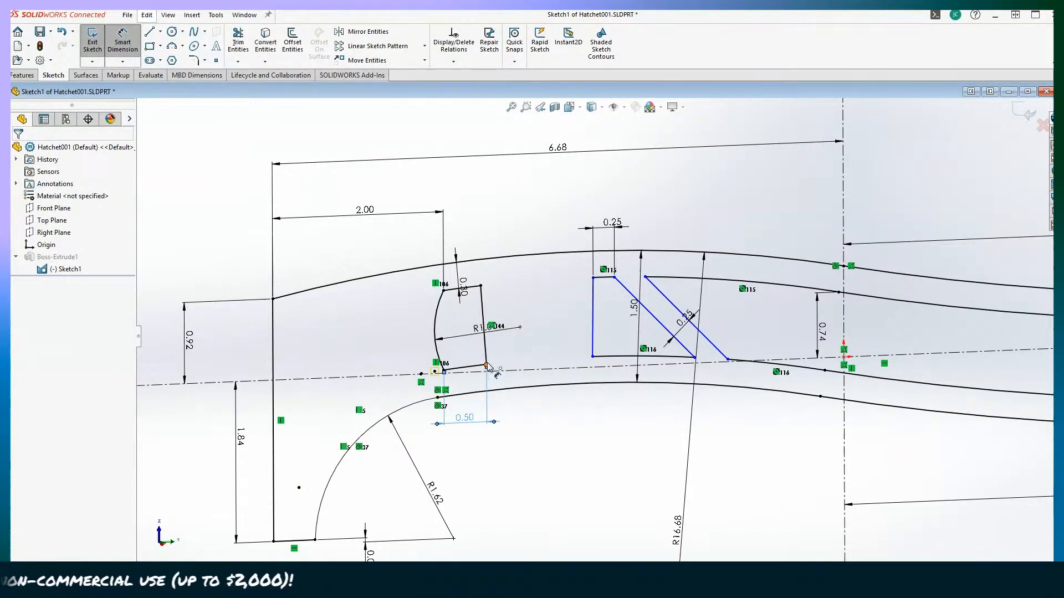
{"action": "left_click", "coordinate": [487, 366]}
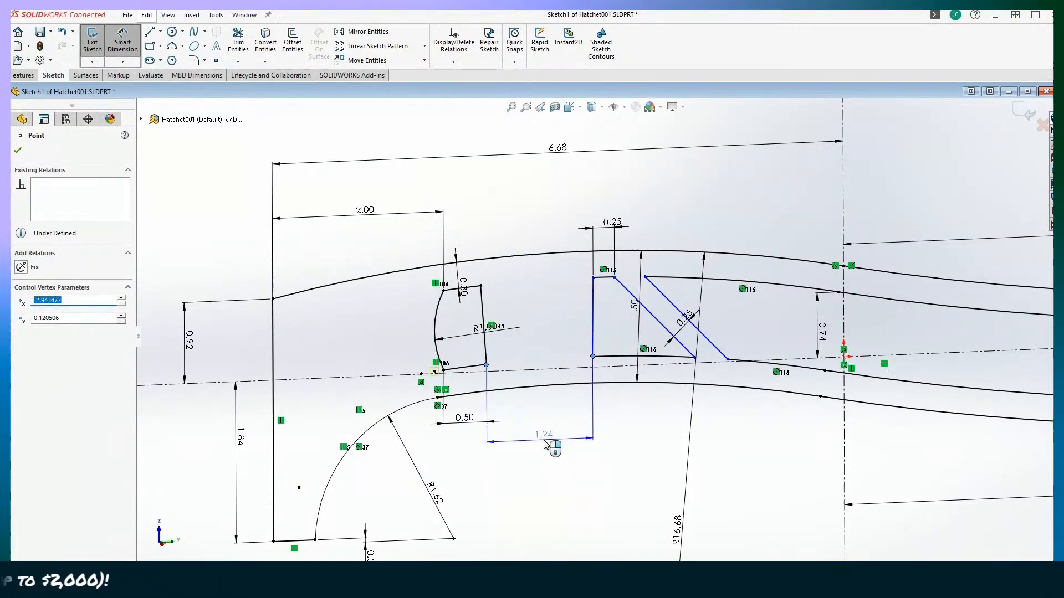
{"action": "left_click", "coordinate": [543, 464]}
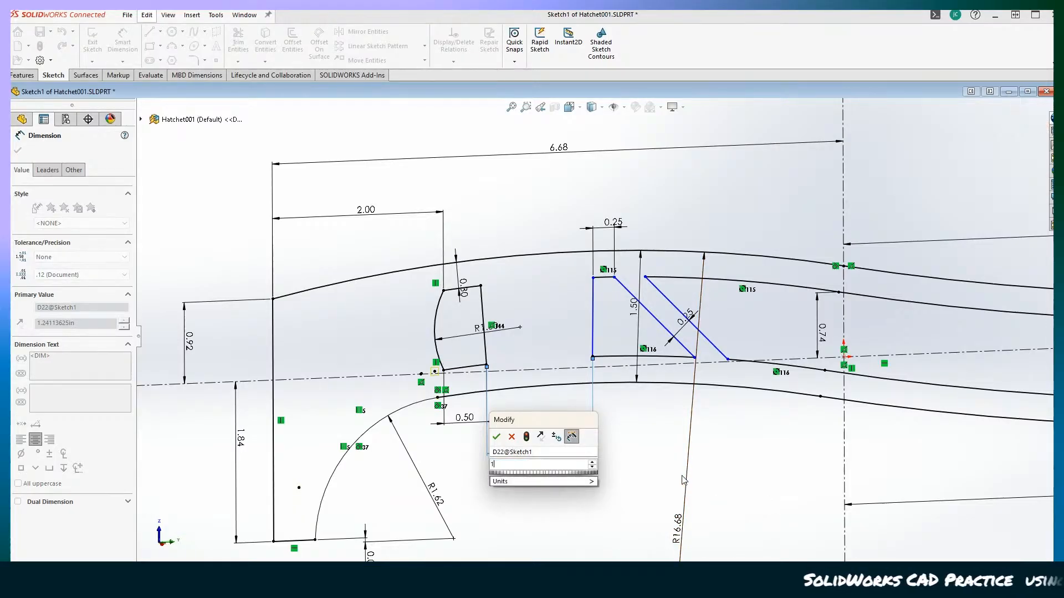
{"action": "key", "text": "Return"}
{"action": "key", "text": "f"}
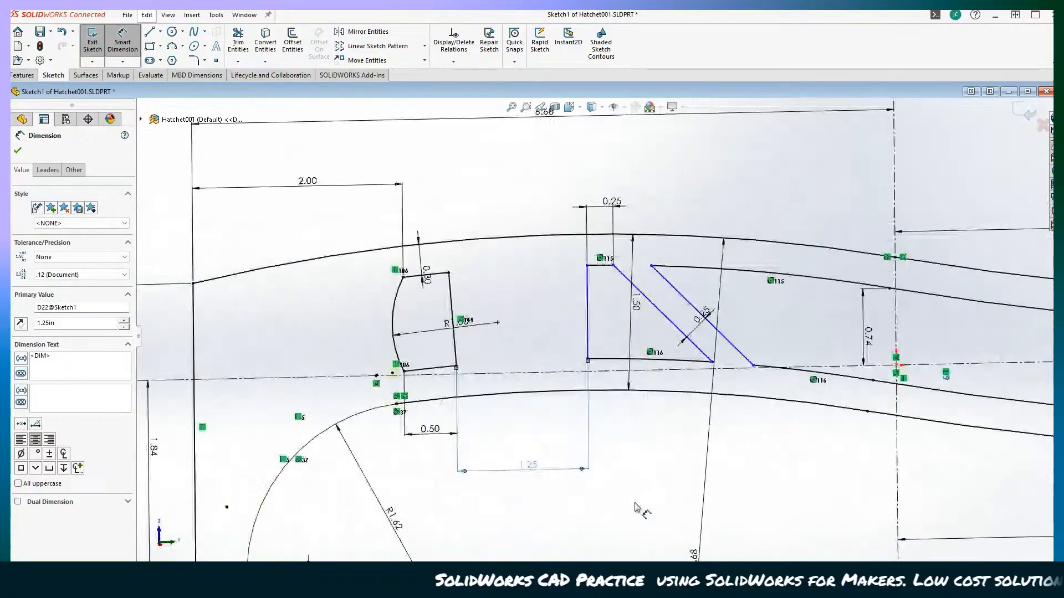
{"action": "left_click", "coordinate": [17, 150]}
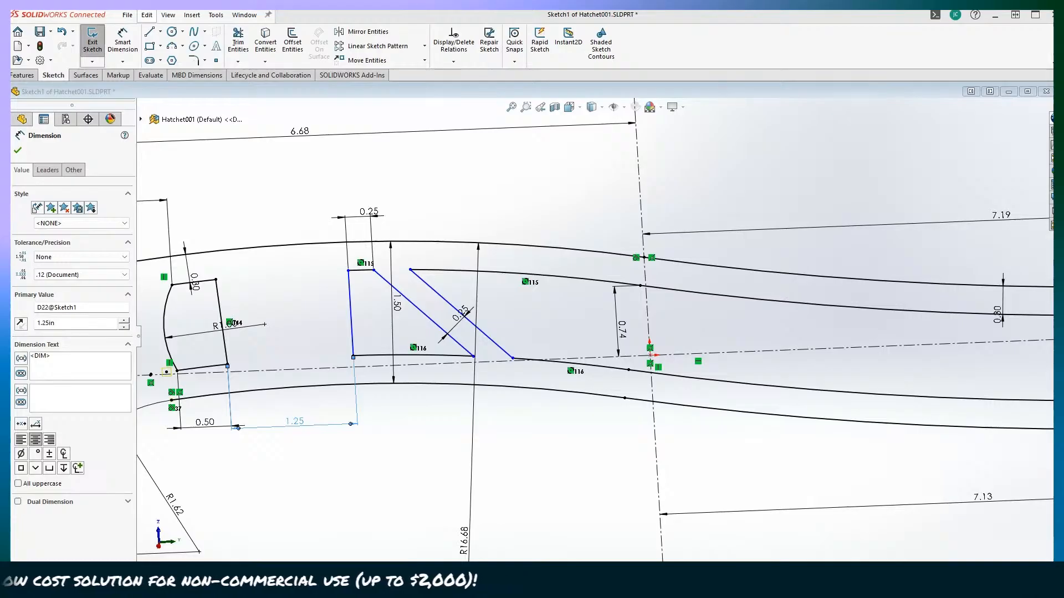
{"action": "scroll", "coordinate": [707, 320], "scroll_direction": "down", "scroll_amount": 4}
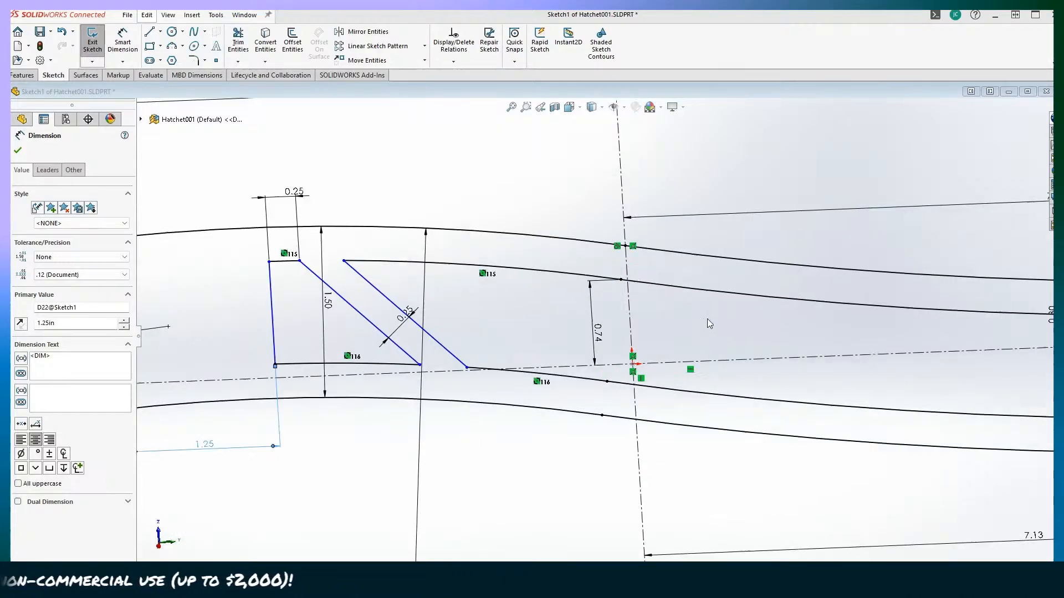
{"action": "scroll", "coordinate": [703, 335], "scroll_direction": "up", "scroll_amount": 4}
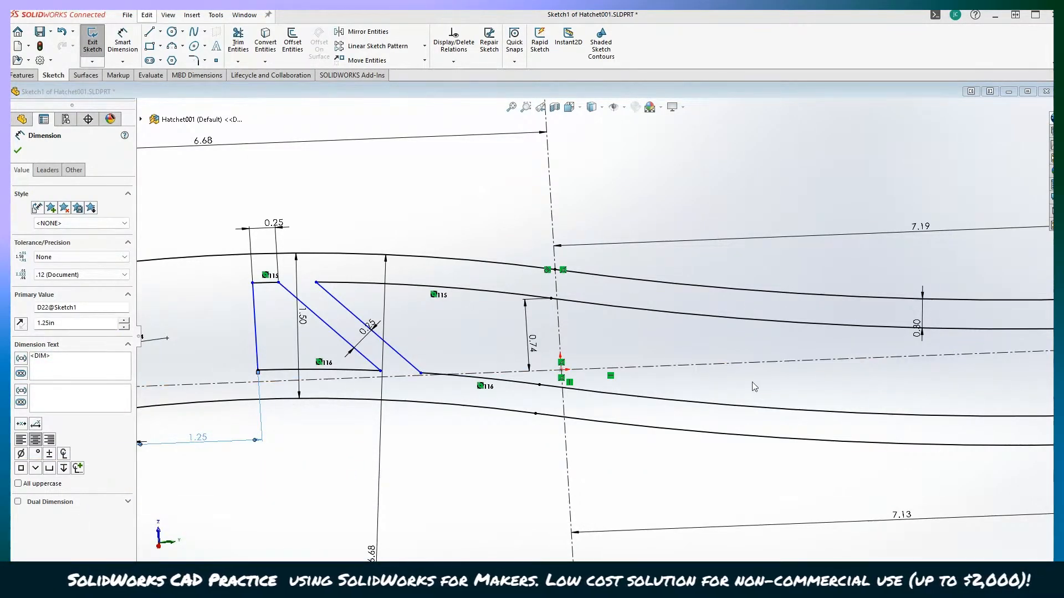
{"action": "scroll", "coordinate": [651, 270], "scroll_direction": "up", "scroll_amount": 5}
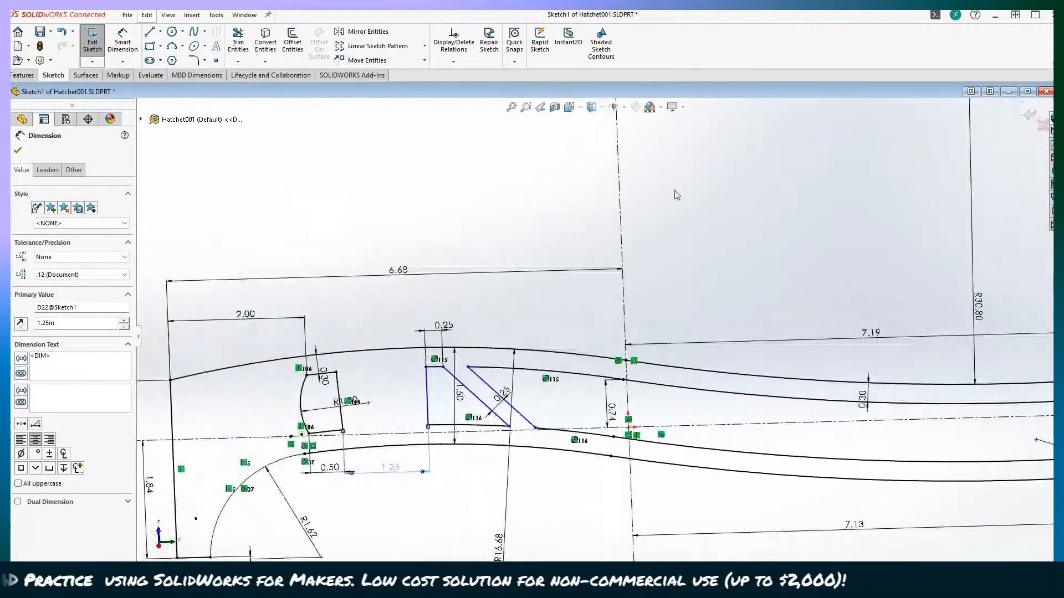
{"action": "scroll", "coordinate": [651, 270], "scroll_direction": "down", "scroll_amount": 5}
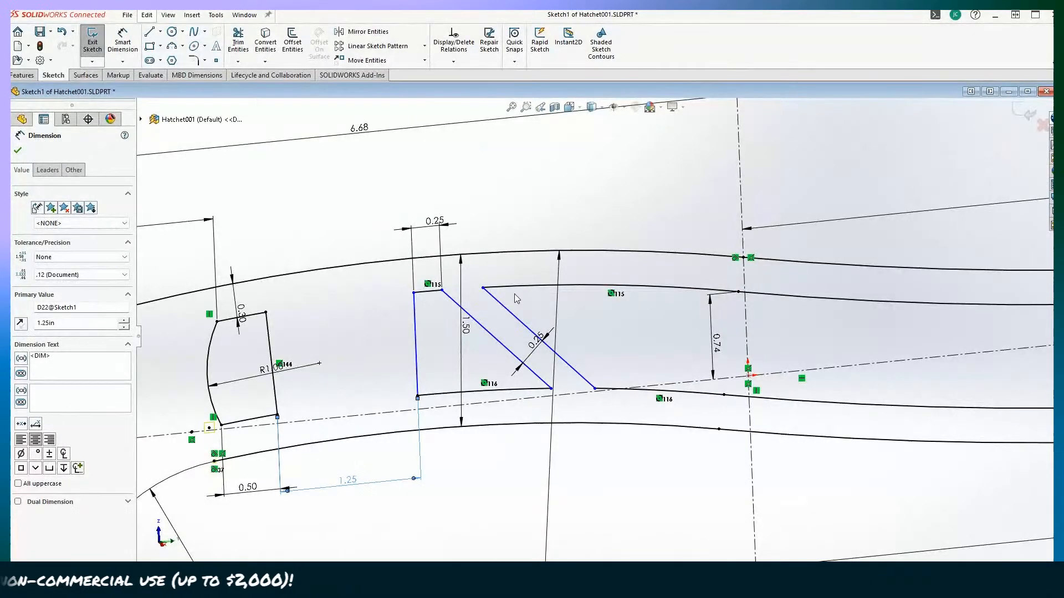
{"action": "scroll", "coordinate": [608, 446], "scroll_direction": "up", "scroll_amount": 5}
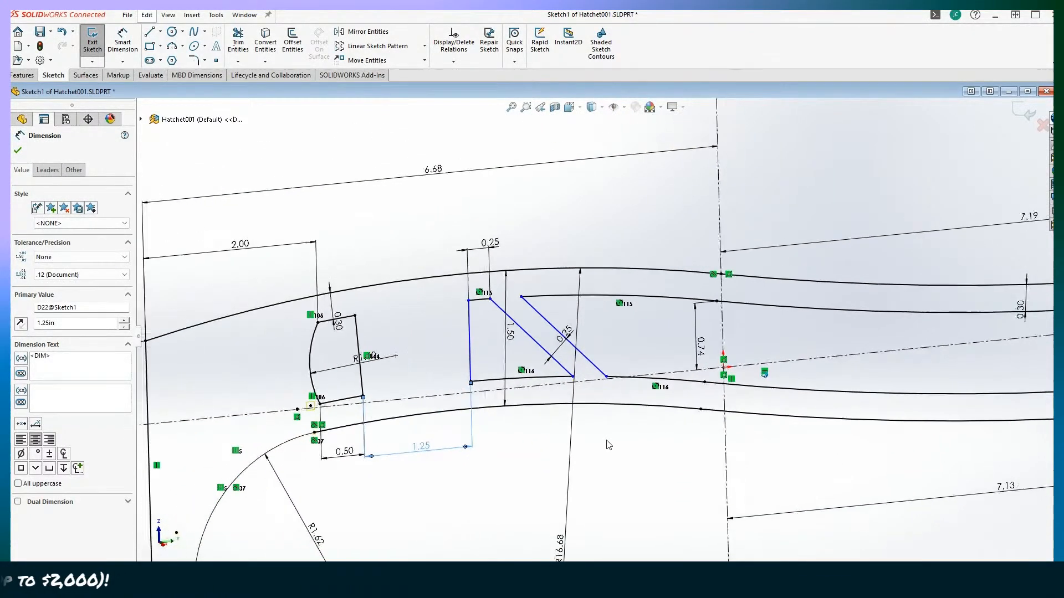
{"action": "scroll", "coordinate": [608, 446], "scroll_direction": "down", "scroll_amount": 5}
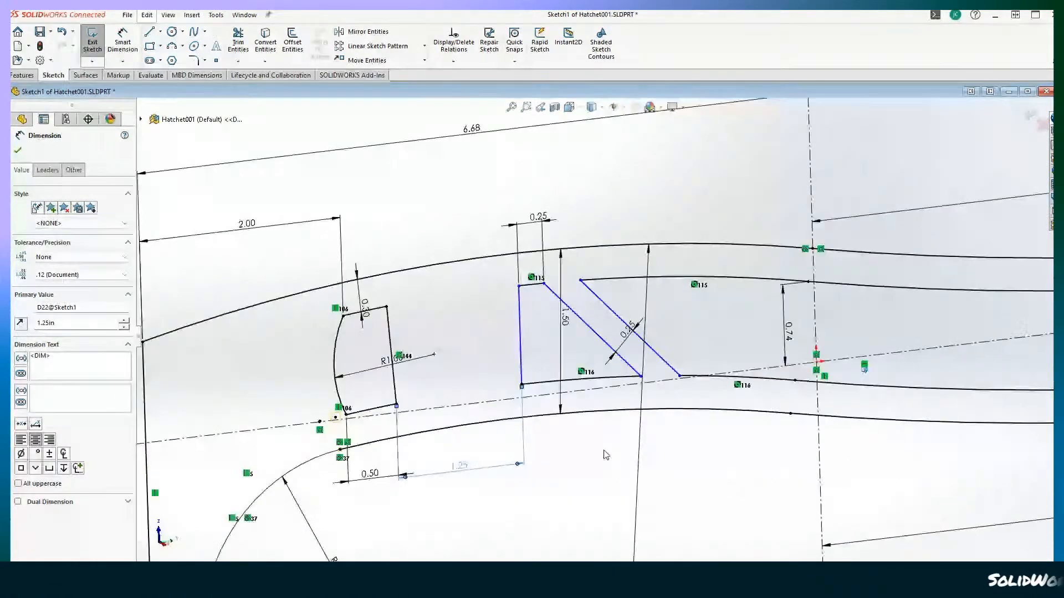
{"action": "scroll", "coordinate": [661, 457], "scroll_direction": "up", "scroll_amount": 3}
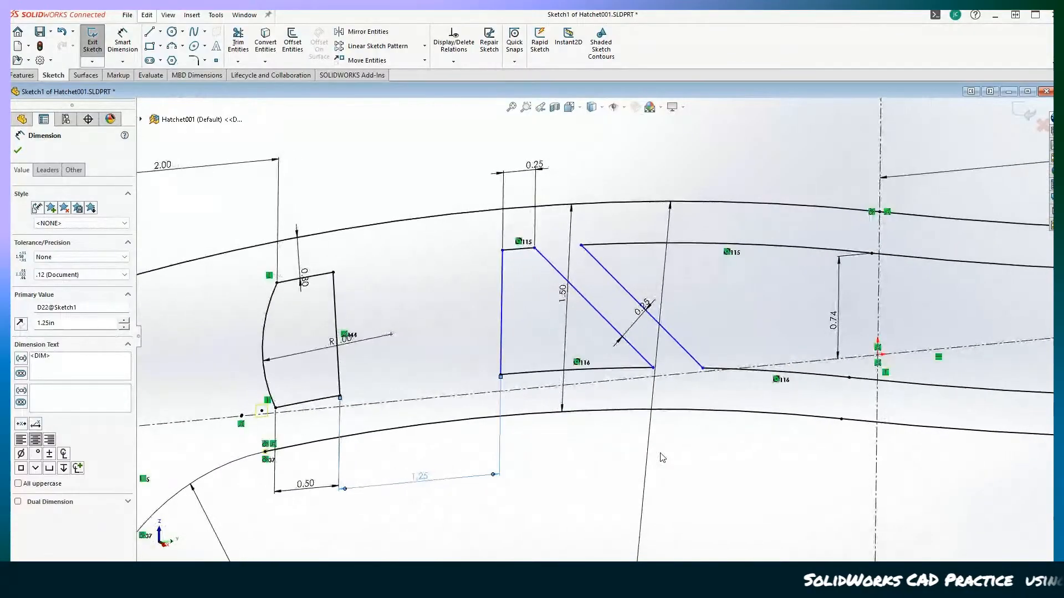
{"action": "scroll", "coordinate": [660, 453], "scroll_direction": "up", "scroll_amount": 1}
{"action": "mouse_move", "coordinate": [658, 452]}
{"action": "middle_mouse_down"}
{"action": "mouse_move", "coordinate": [597, 464]}
{"action": "mouse_move", "coordinate": [558, 450]}
{"action": "middle_mouse_up"}
{"action": "scroll", "coordinate": [672, 517], "scroll_direction": "up", "scroll_amount": 2}
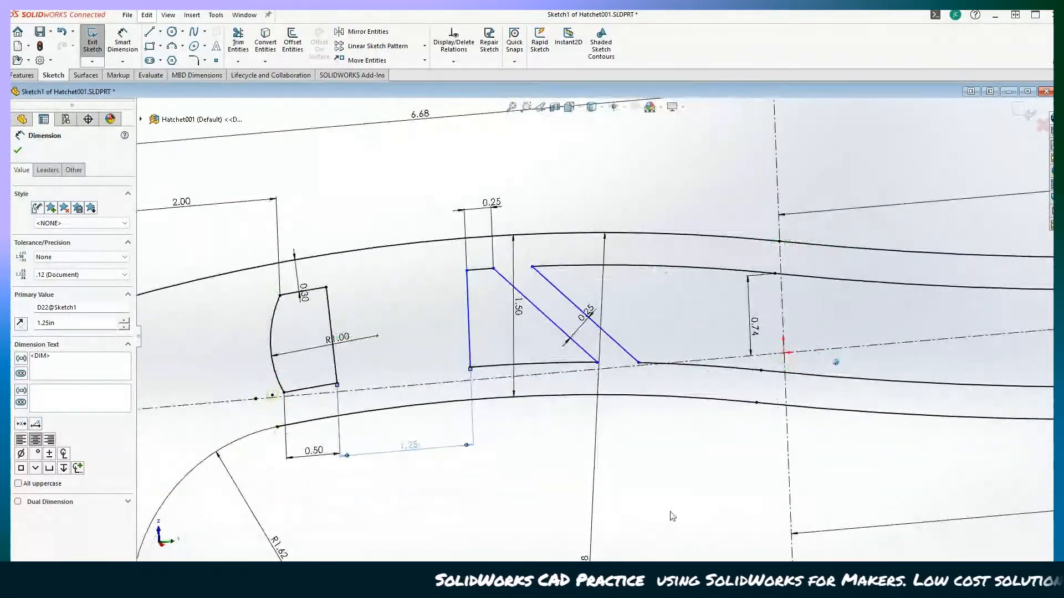
{"action": "scroll", "coordinate": [670, 516], "scroll_direction": "down", "scroll_amount": 2}
{"action": "scroll", "coordinate": [672, 516], "scroll_direction": "up", "scroll_amount": 2}
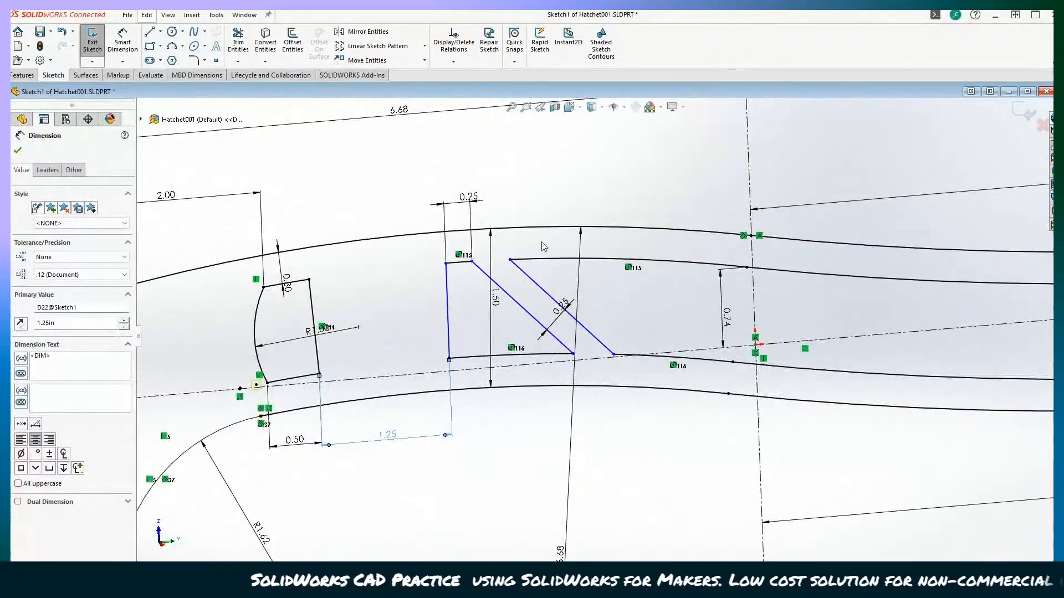
Step: Sketch an opposite-leaning slanted line from the lower inner curve to the upper inner curve, between the slanted cutout and the origin
{"action": "scroll", "coordinate": [544, 246], "scroll_direction": "down", "scroll_amount": 3}
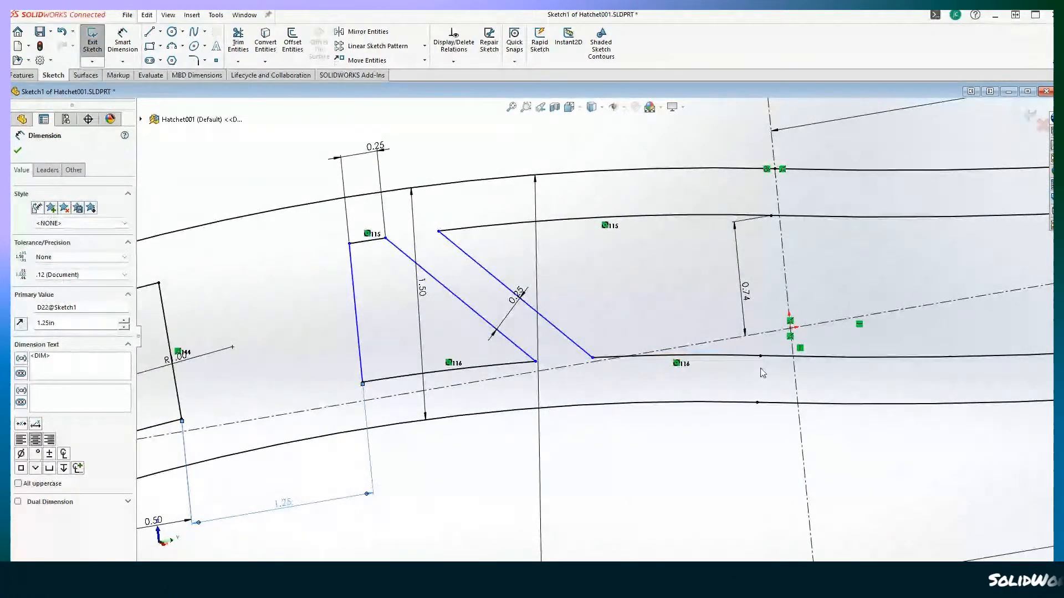
{"action": "left_click", "coordinate": [151, 33]}
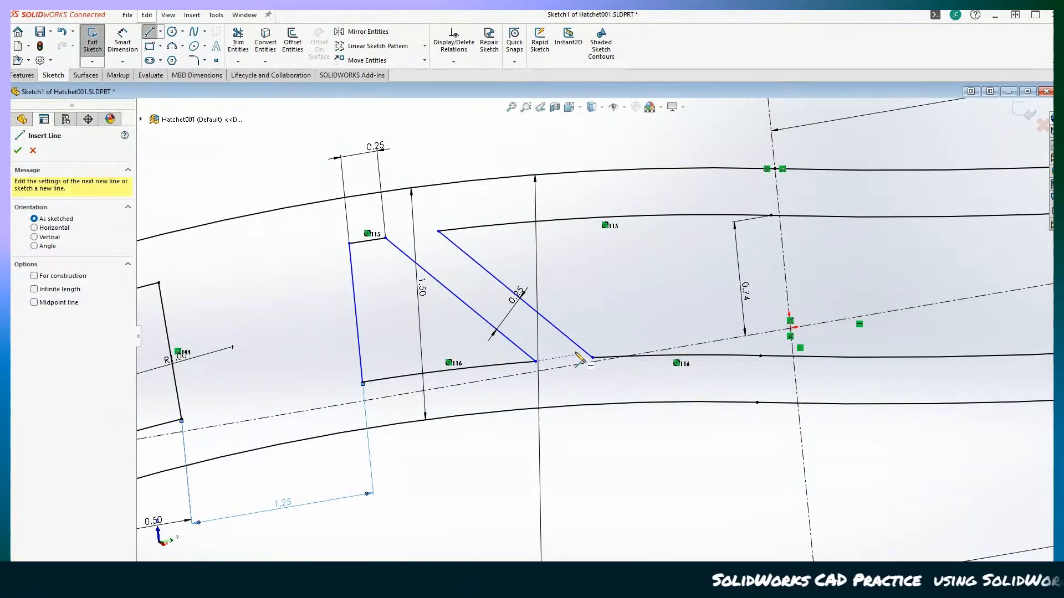
{"action": "left_click", "coordinate": [632, 356]}
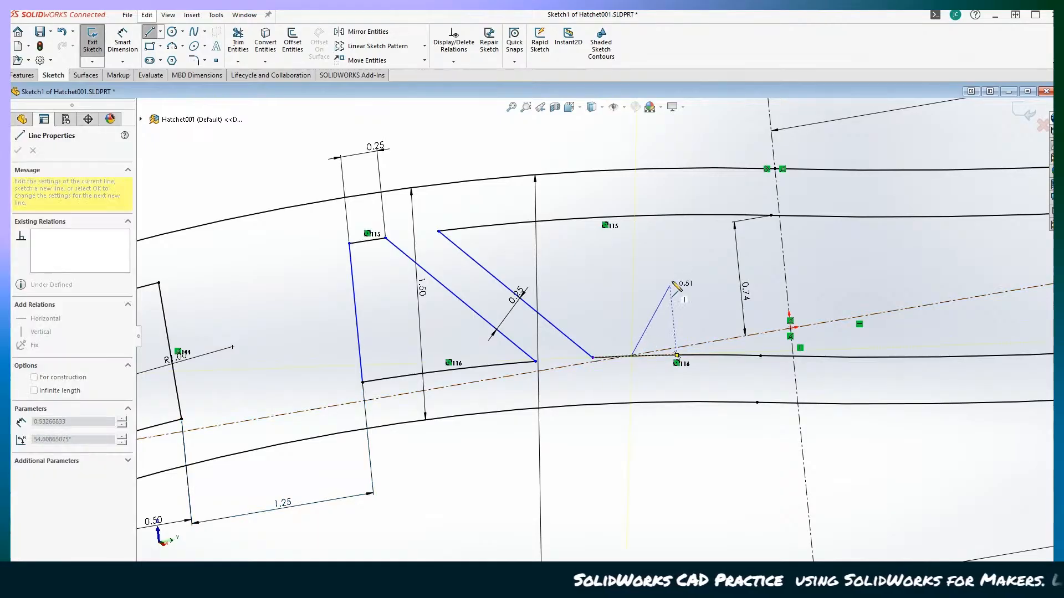
{"action": "left_click", "coordinate": [730, 215]}
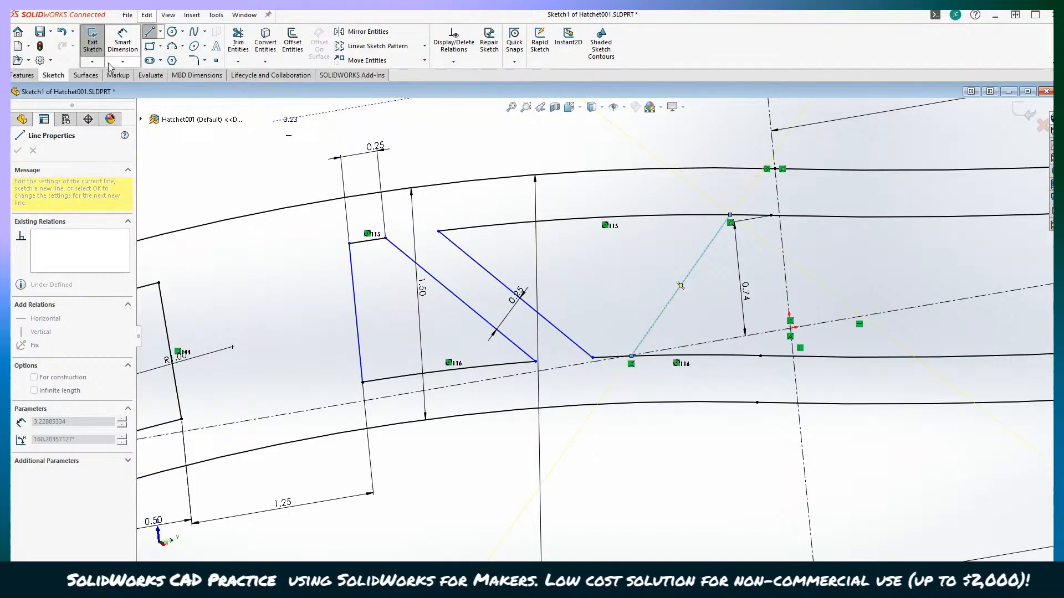
{"action": "key", "text": "Escape"}
{"action": "key", "text": "Escape"}
Step: Offset the new slanted line 0.25 in toward the origin, with a dimension added
{"action": "middle_click_drag", "start_coordinate": [531, 310], "coordinate": [558, 314]}
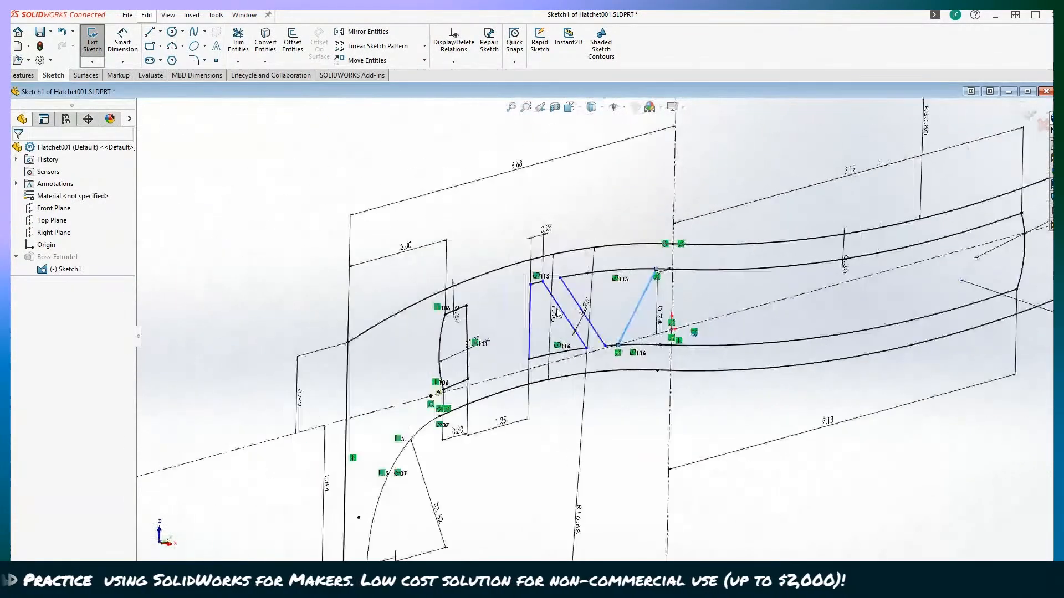
{"action": "scroll", "coordinate": [554, 313], "scroll_direction": "down", "scroll_amount": 10}
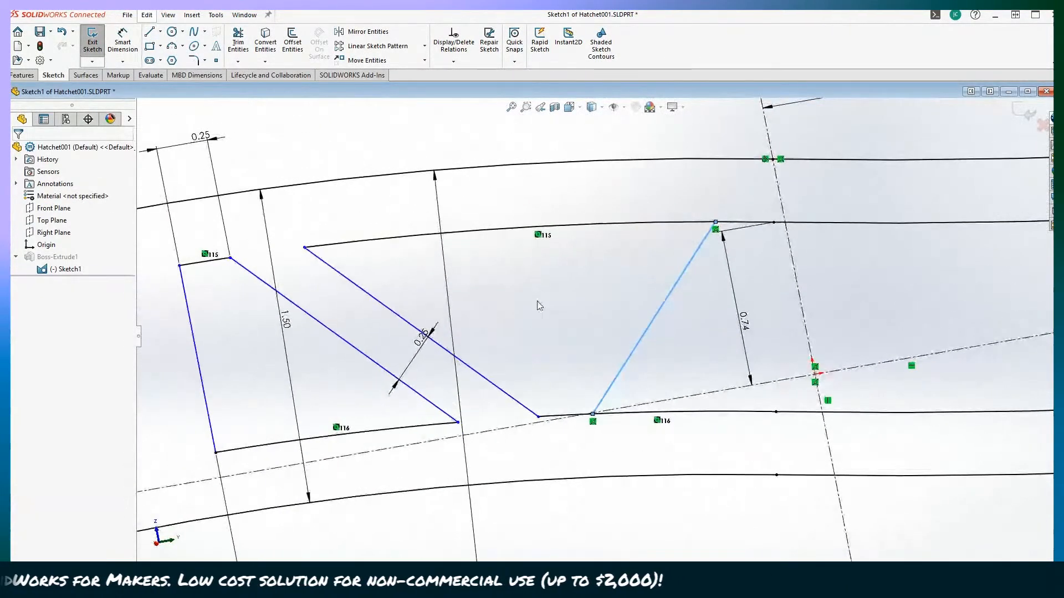
{"action": "scroll", "coordinate": [549, 310], "scroll_direction": "up", "scroll_amount": 2}
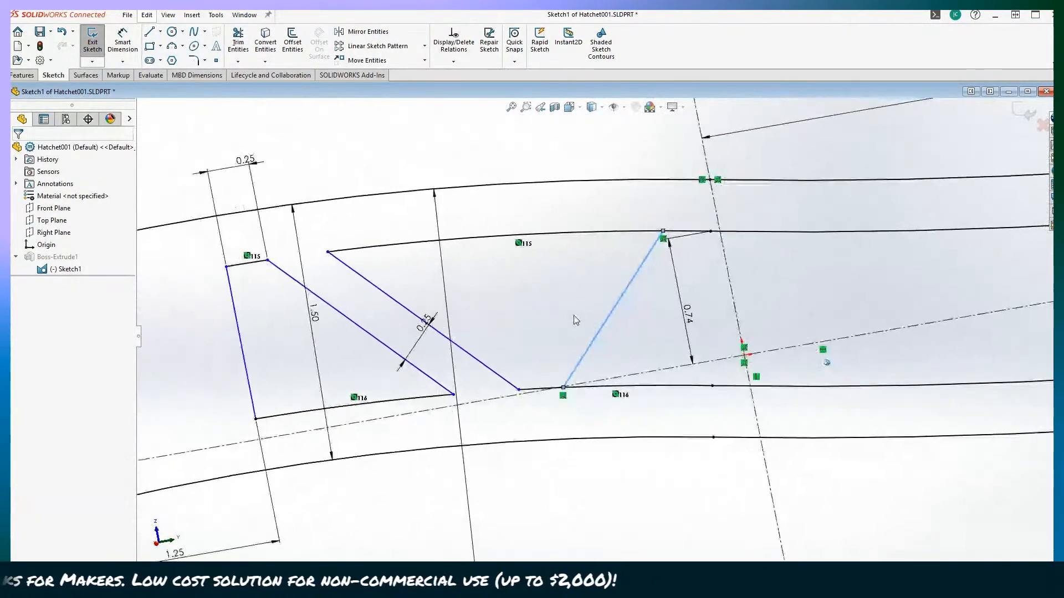
{"action": "left_click", "coordinate": [293, 41]}
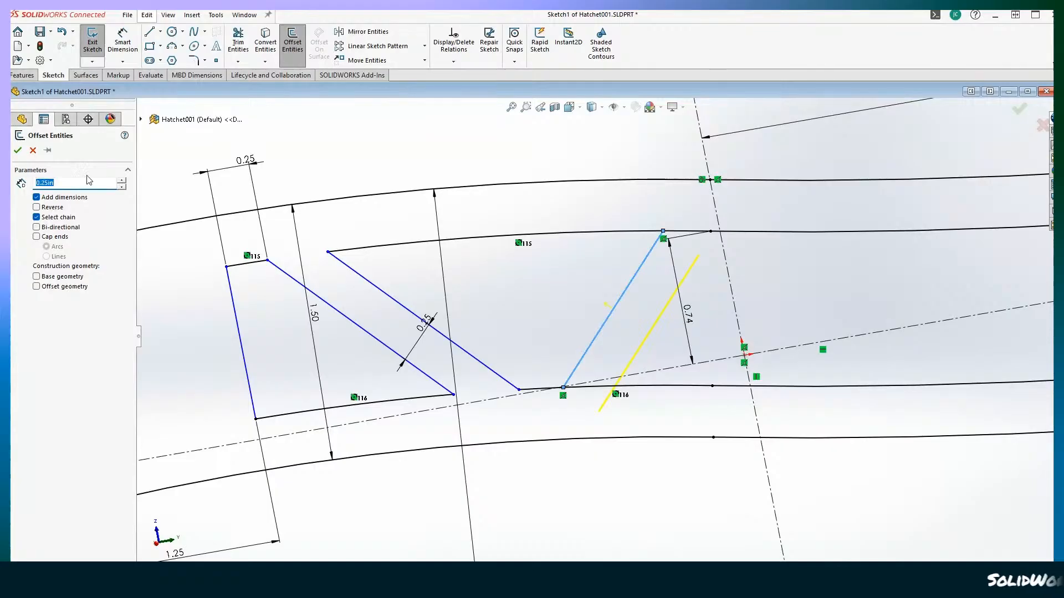
{"action": "left_click", "coordinate": [17, 150]}
{"action": "scroll", "coordinate": [534, 298], "scroll_direction": "down", "scroll_amount": 5}
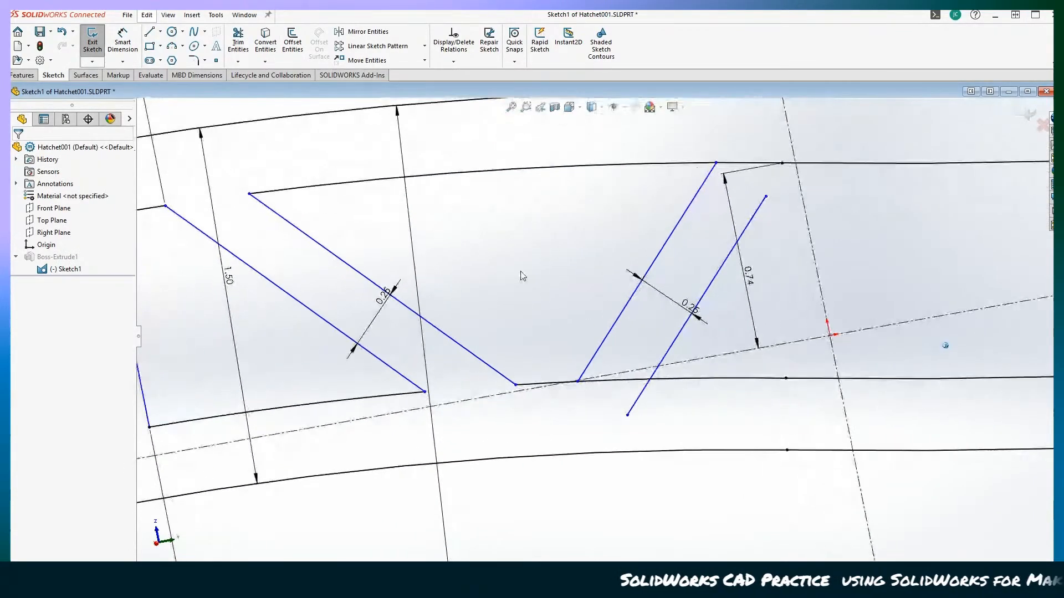
{"action": "scroll", "coordinate": [563, 305], "scroll_direction": "up", "scroll_amount": 1}
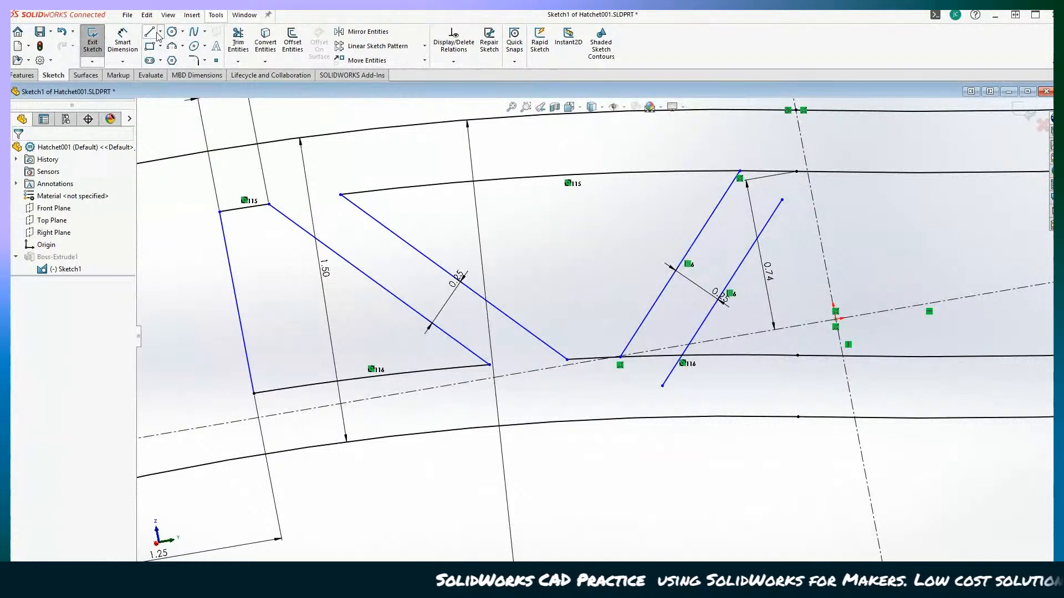
{"action": "left_click", "coordinate": [564, 362]}
{"action": "left_click_drag", "start_coordinate": [620, 357], "coordinate": [620, 386]}
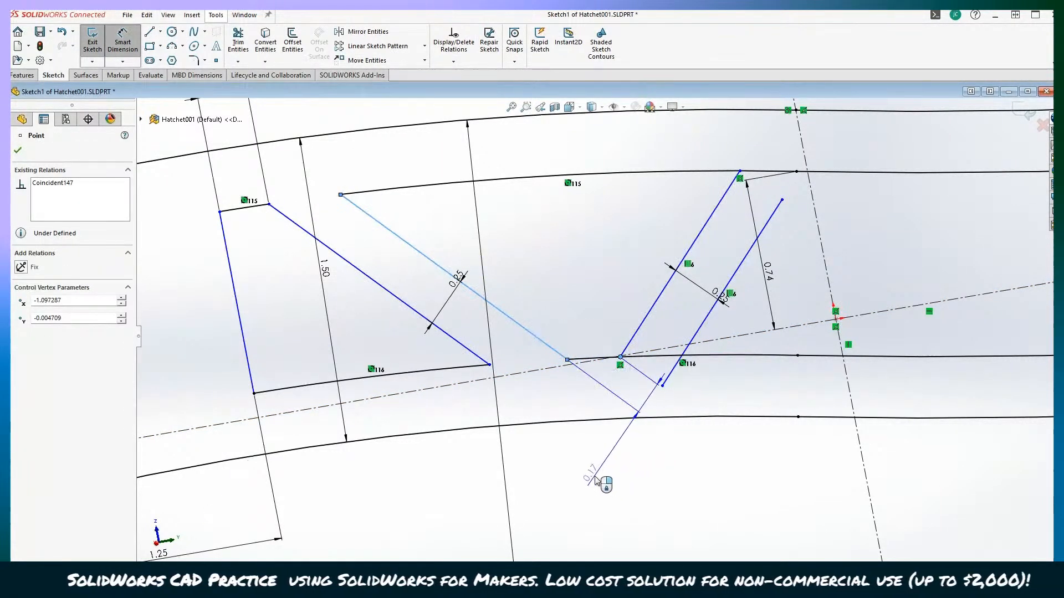
{"action": "left_click_drag", "start_coordinate": [596, 480], "coordinate": [582, 361]}
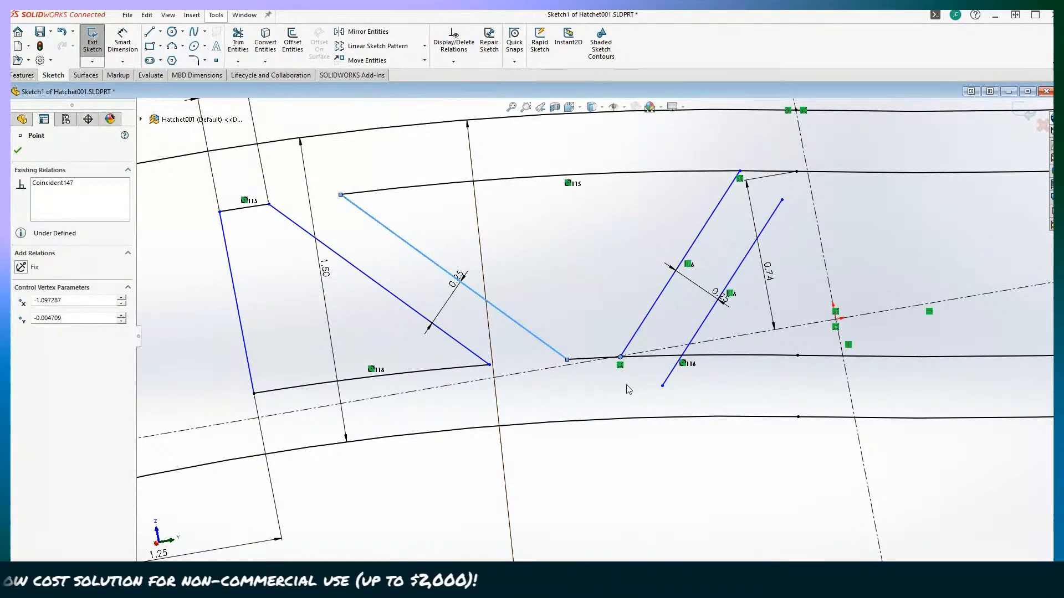
Step: Extend the offset slanted line's two loose ends onto the upper and lower inner curves
{"action": "scroll", "coordinate": [636, 409], "scroll_direction": "up", "scroll_amount": 1}
{"action": "scroll", "coordinate": [636, 408], "scroll_direction": "down", "scroll_amount": 2}
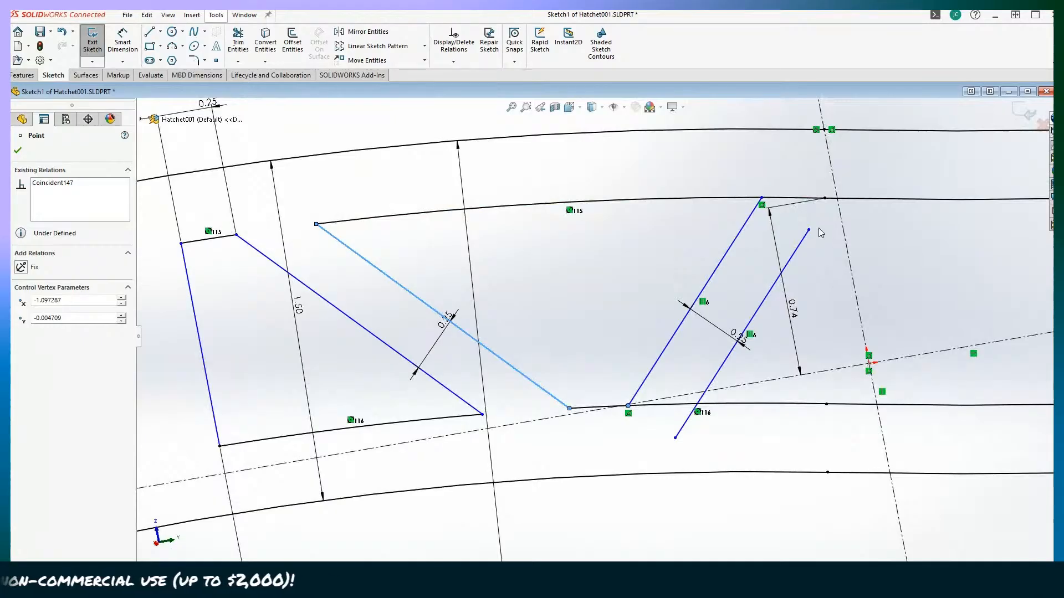
{"action": "left_click_drag", "start_coordinate": [809, 232], "coordinate": [829, 198]}
{"action": "left_click_drag", "start_coordinate": [676, 440], "coordinate": [693, 404]}
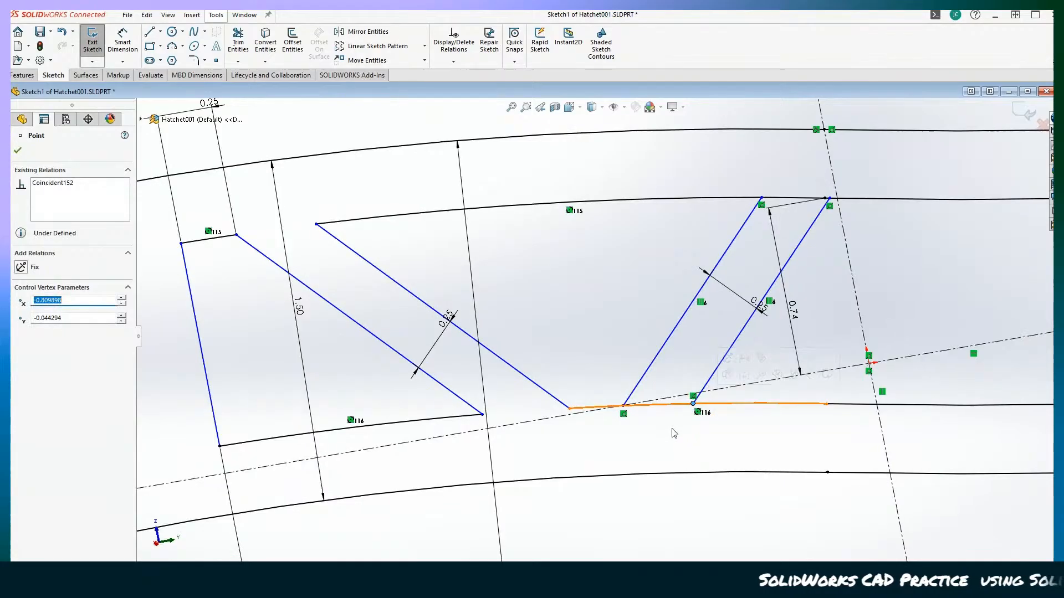
Step: Dimension the gap between the lower ends of the two opposite-leaning slanted lines of the middle cutout as 0.25 in
{"action": "left_click", "coordinate": [129, 51]}
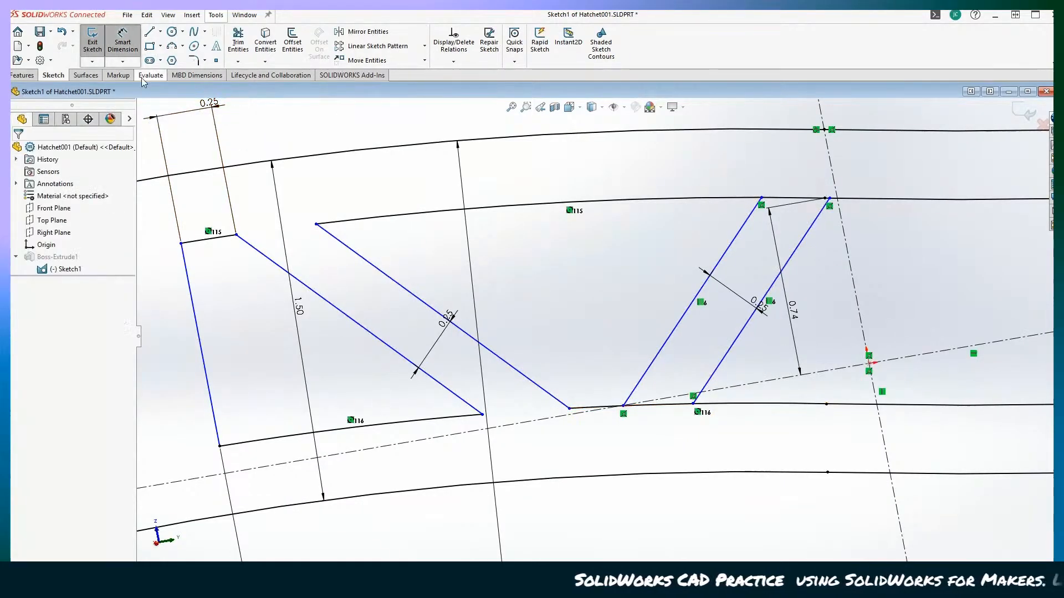
{"action": "left_click", "coordinate": [569, 409]}
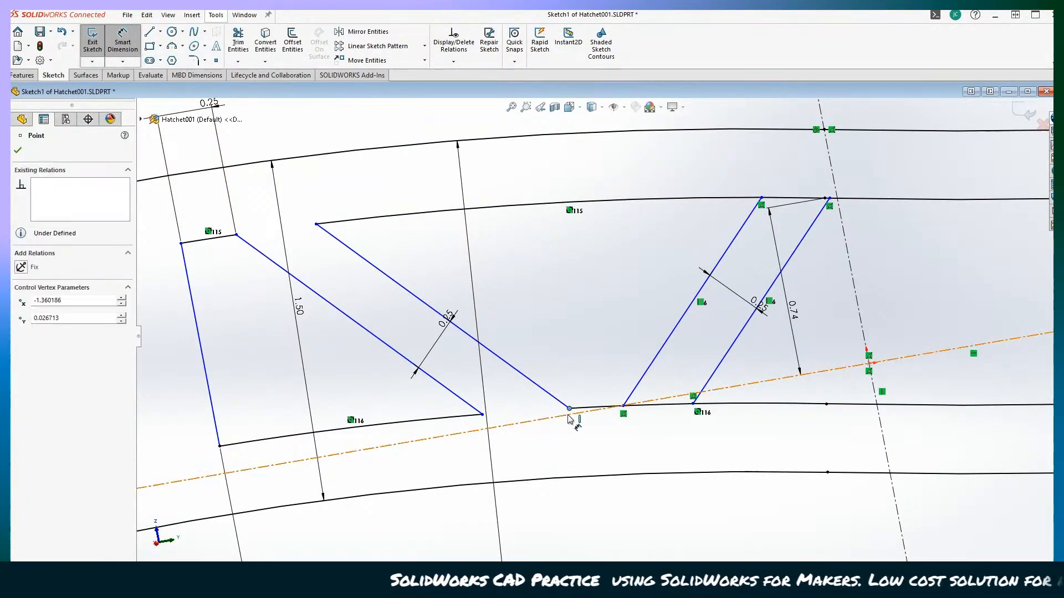
{"action": "left_click", "coordinate": [623, 406]}
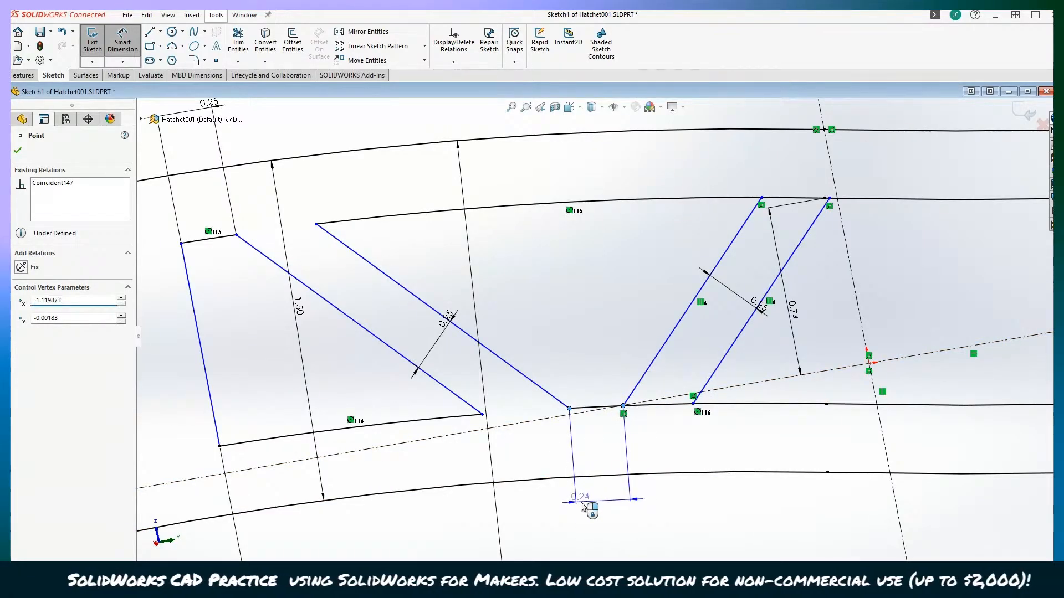
{"action": "left_click", "coordinate": [586, 503]}
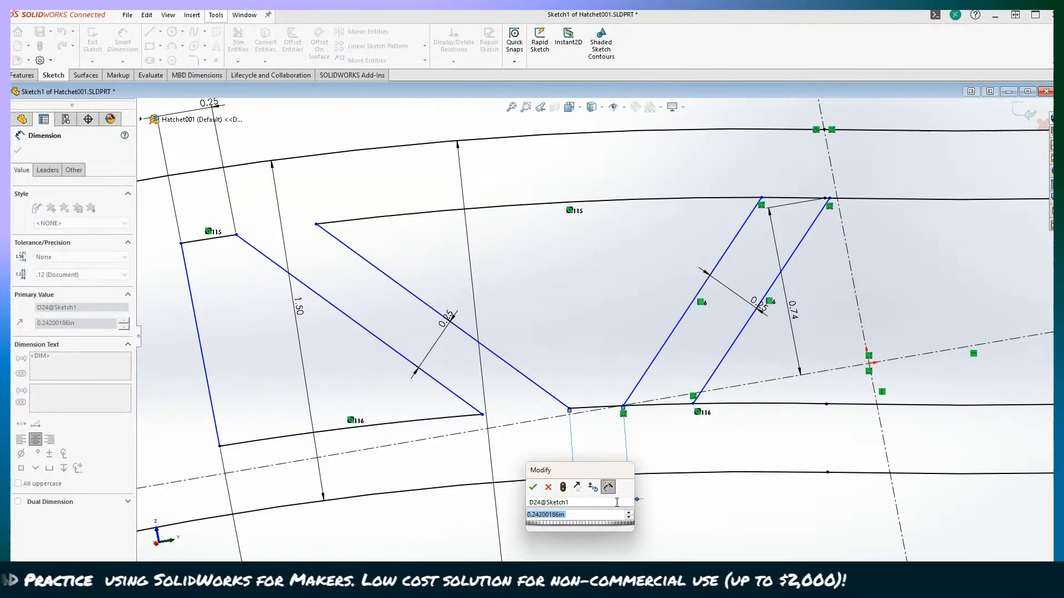
{"action": "type", "text": ".25"}
{"action": "key", "text": "Return"}
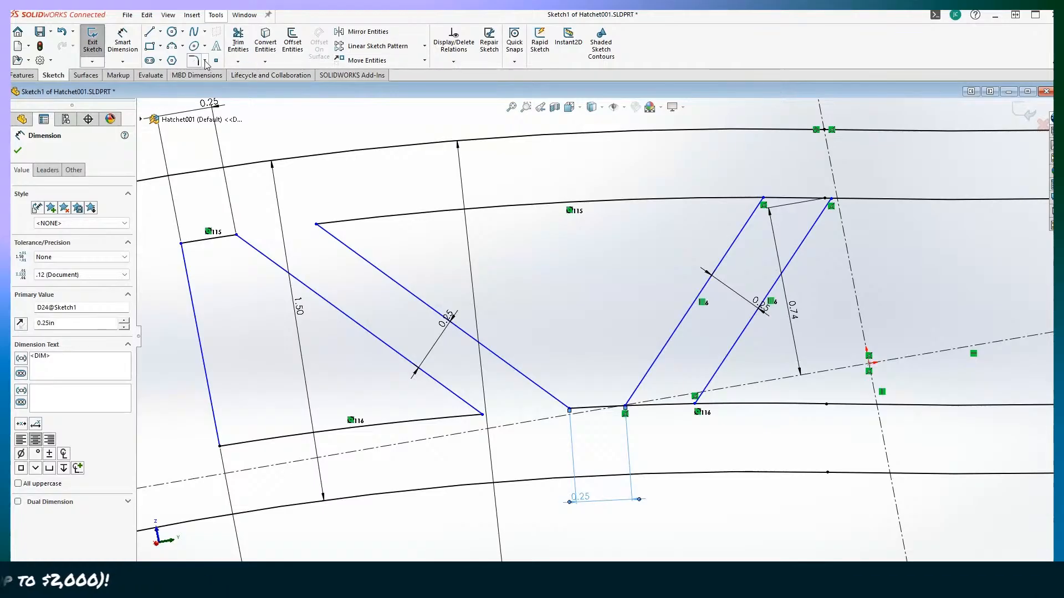
Step: Trim away the lower inner curve between the two parallel slanted lines nearest the origin, and try the same on the upper curve
{"action": "left_click", "coordinate": [241, 53]}
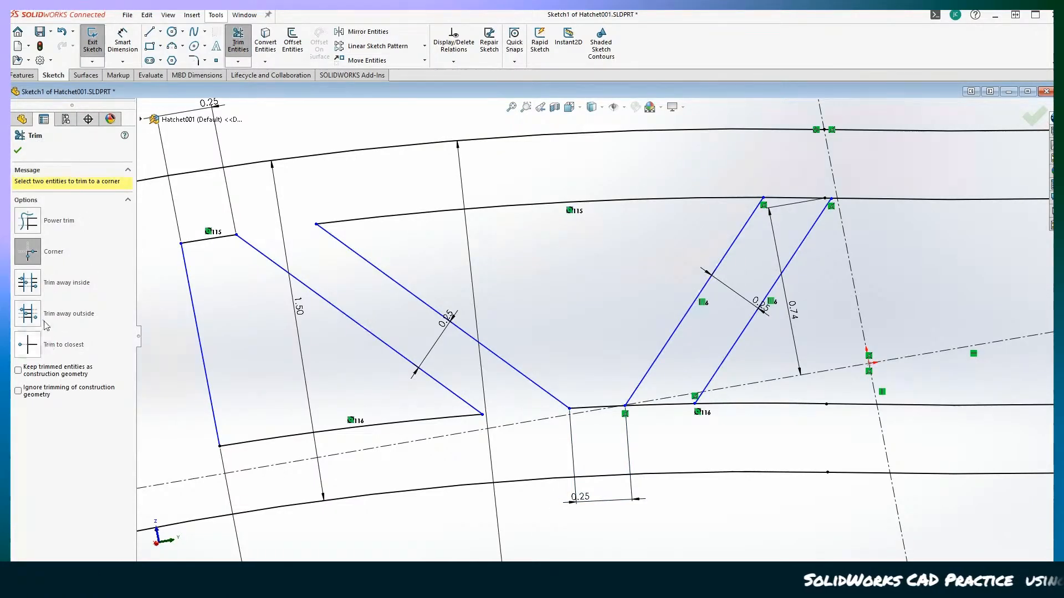
{"action": "left_click", "coordinate": [39, 282]}
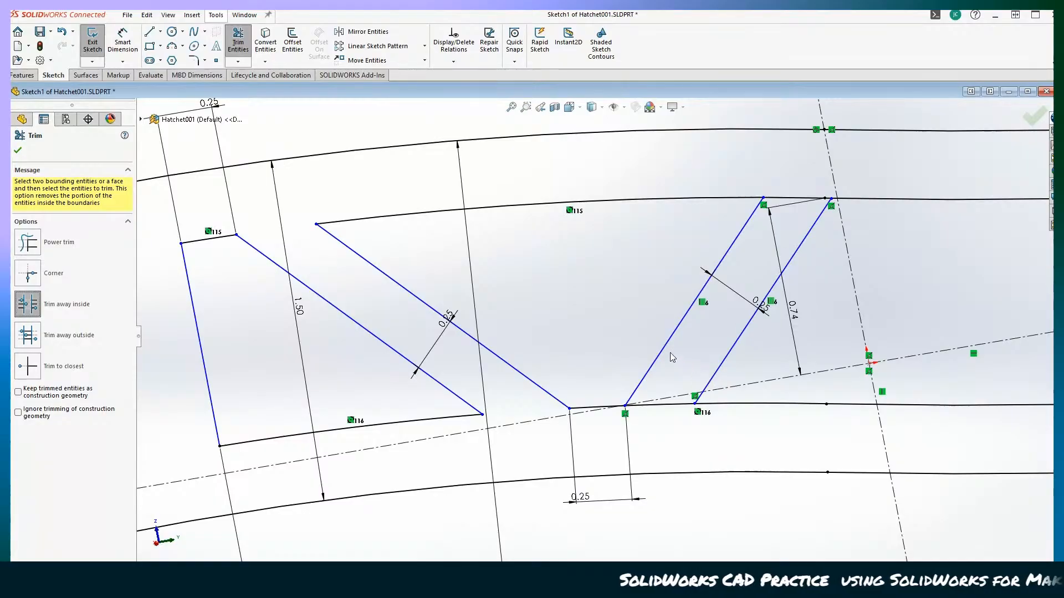
{"action": "left_click", "coordinate": [723, 358]}
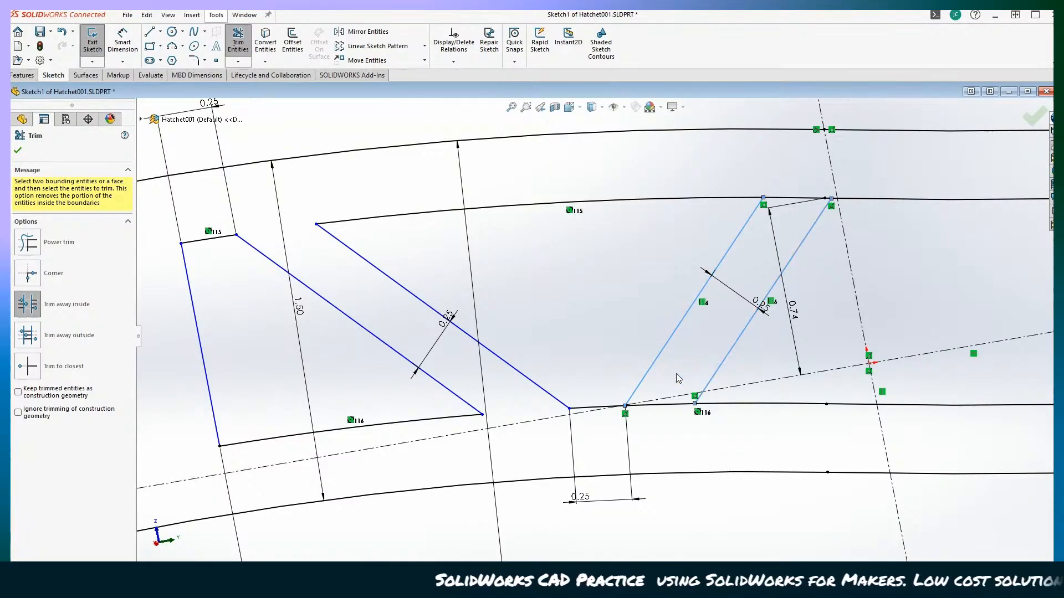
{"action": "left_click", "coordinate": [664, 409]}
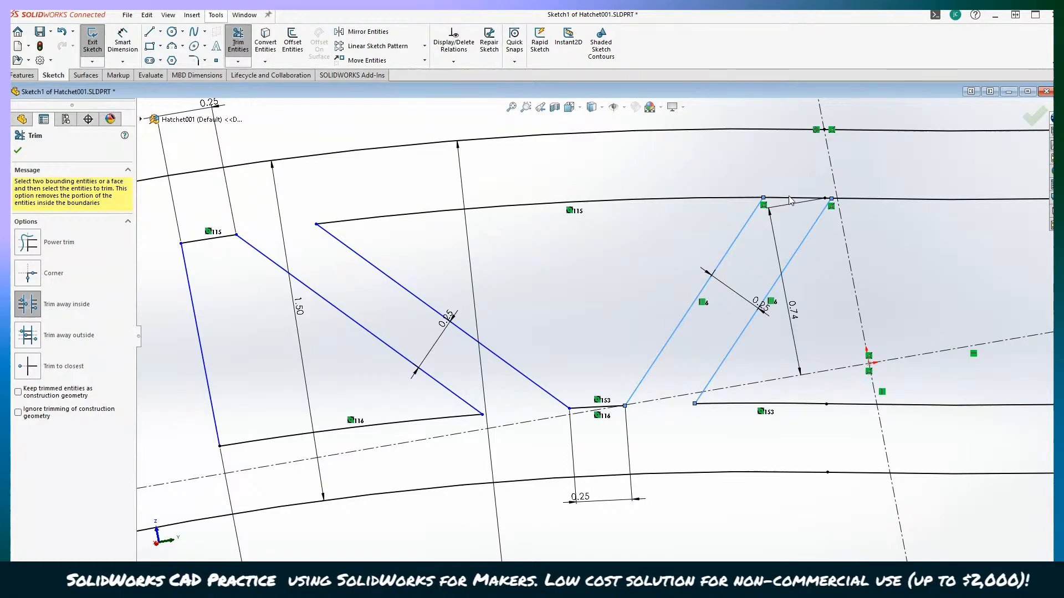
{"action": "left_click", "coordinate": [782, 196]}
{"action": "scroll", "coordinate": [782, 199], "scroll_direction": "up", "scroll_amount": 1}
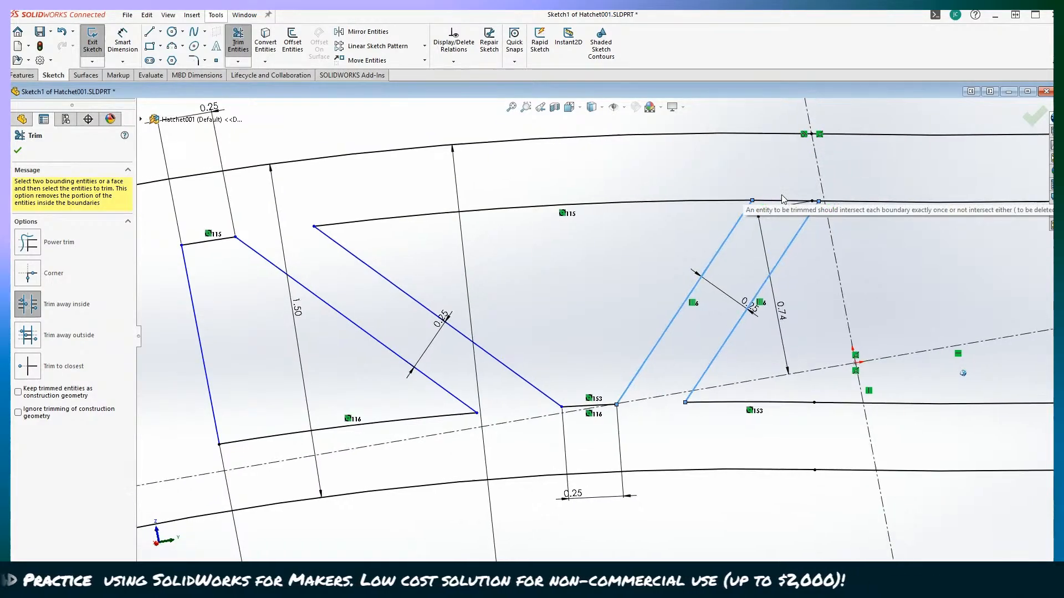
Step: Corner-trim the upper inner curves to the two parallel slanted lines near the origin, opening the gap between the adjoining cutouts
{"action": "left_click", "coordinate": [19, 151]}
{"action": "scroll", "coordinate": [577, 230], "scroll_direction": "down", "scroll_amount": 3}
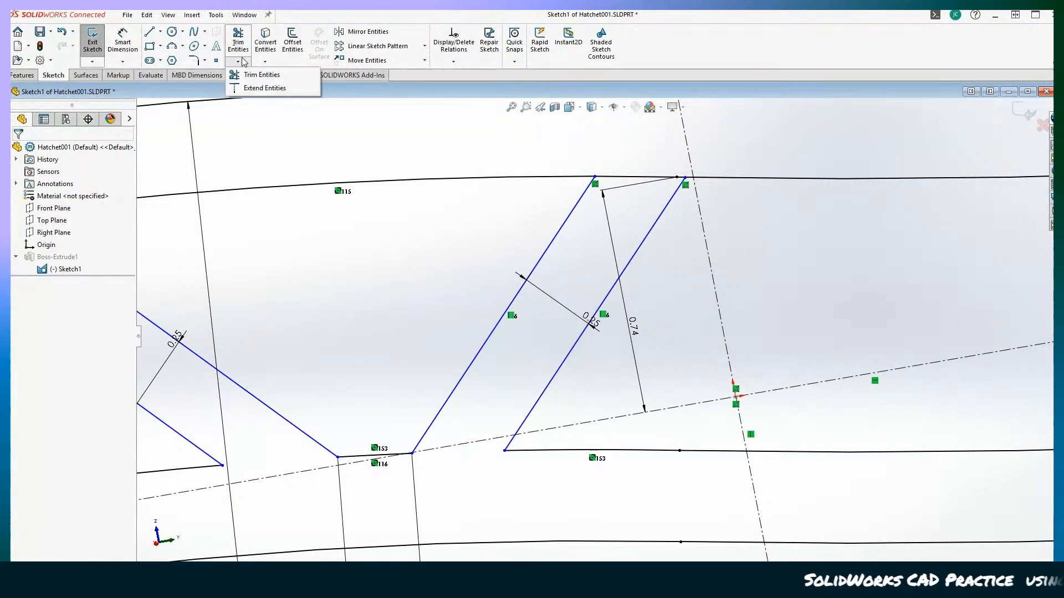
{"action": "left_click", "coordinate": [256, 78]}
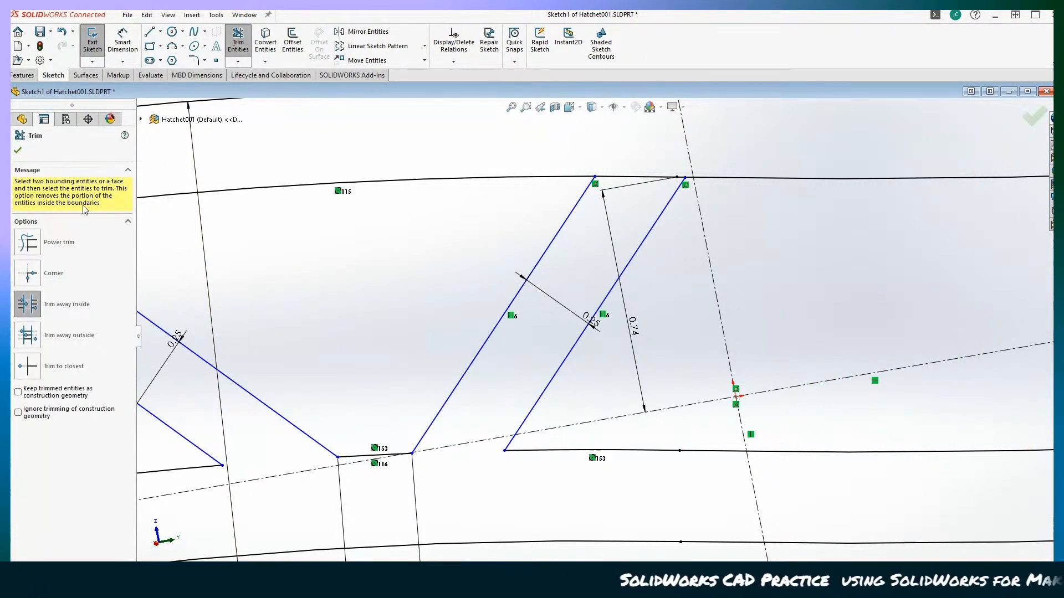
{"action": "left_click", "coordinate": [28, 273]}
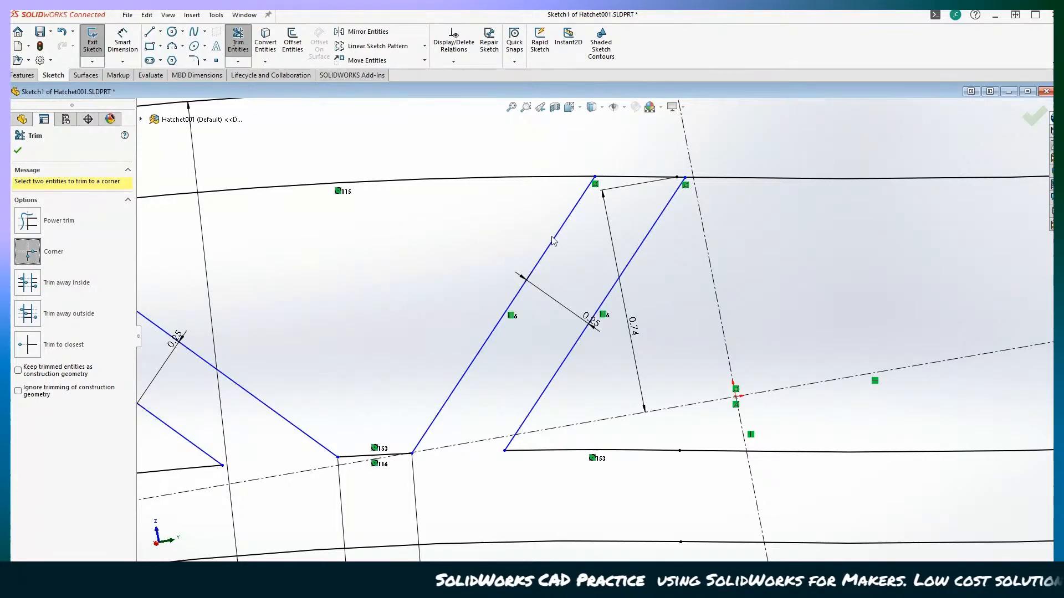
{"action": "left_click", "coordinate": [579, 178]}
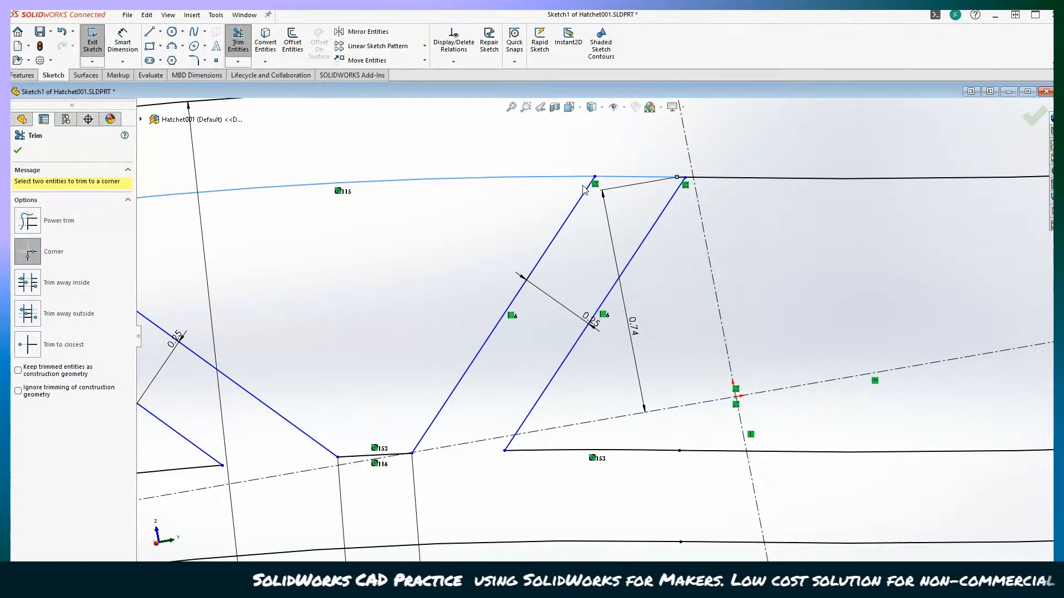
{"action": "left_click", "coordinate": [586, 191]}
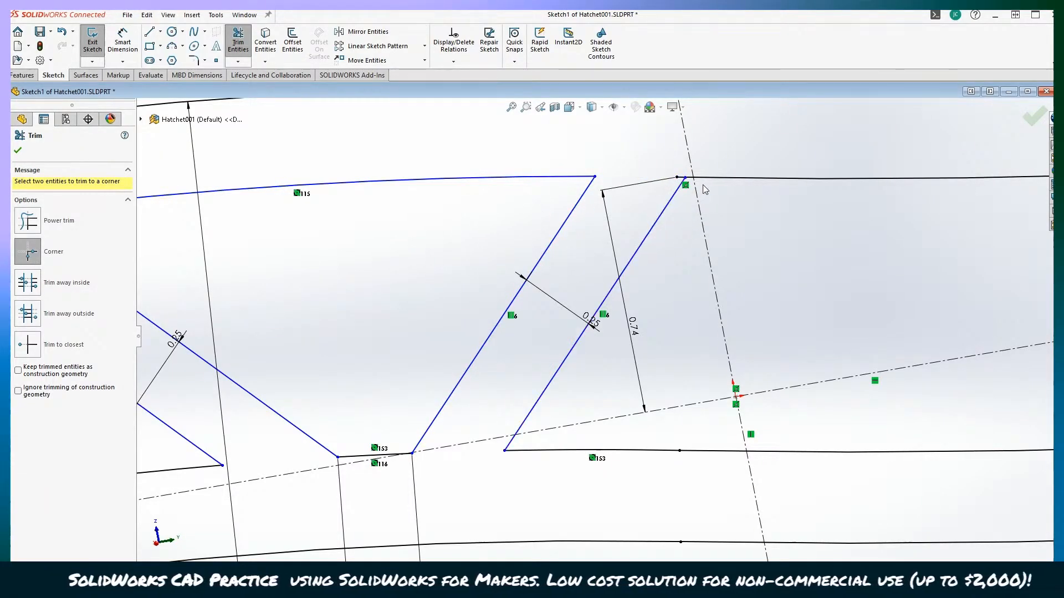
{"action": "left_click", "coordinate": [709, 178]}
{"action": "left_click", "coordinate": [678, 190]}
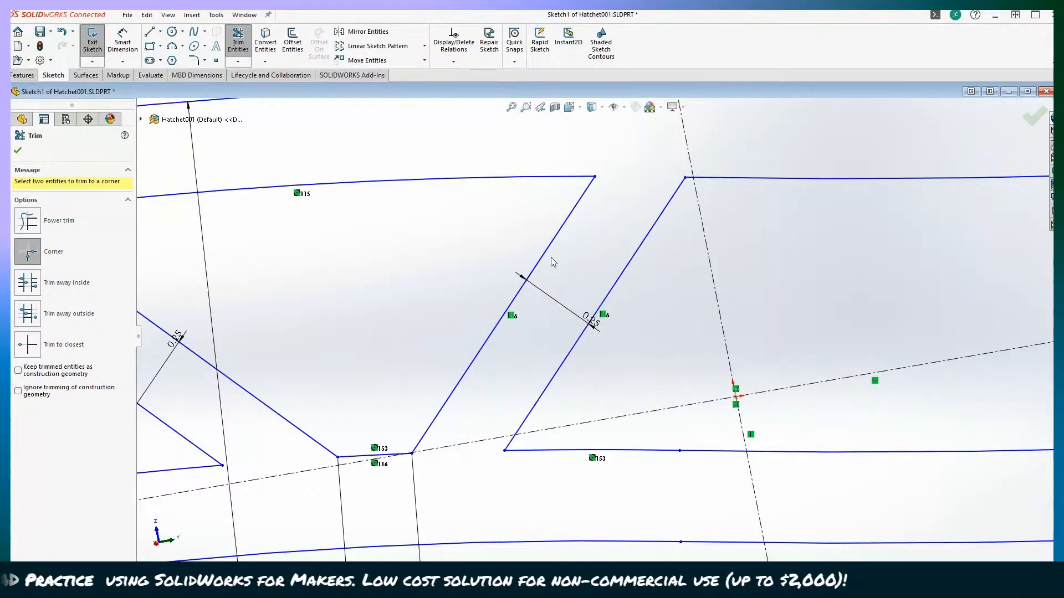
{"action": "scroll", "coordinate": [511, 272], "scroll_direction": "up", "scroll_amount": 2}
{"action": "scroll", "coordinate": [509, 269], "scroll_direction": "up", "scroll_amount": 4}
{"action": "scroll", "coordinate": [441, 269], "scroll_direction": "down", "scroll_amount": 2}
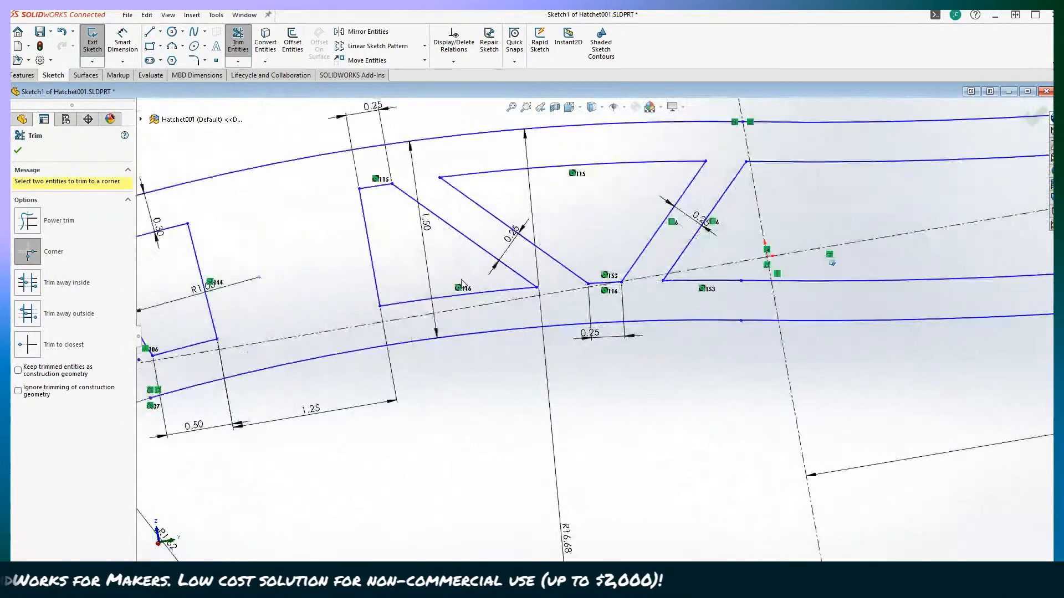
{"action": "scroll", "coordinate": [477, 290], "scroll_direction": "up", "scroll_amount": 2}
{"action": "scroll", "coordinate": [216, 244], "scroll_direction": "up", "scroll_amount": 3}
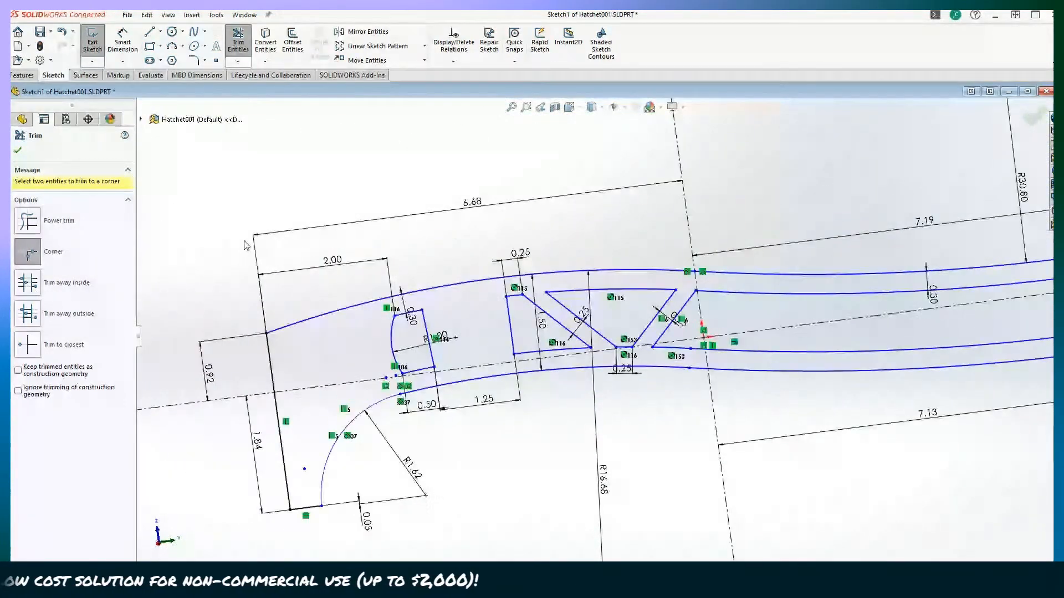
Step: Dimension the height from the horizontal centerline to the outer upper curve's point on the vertical centerline, accepting the current value
{"action": "scroll", "coordinate": [336, 248], "scroll_direction": "down", "scroll_amount": 2}
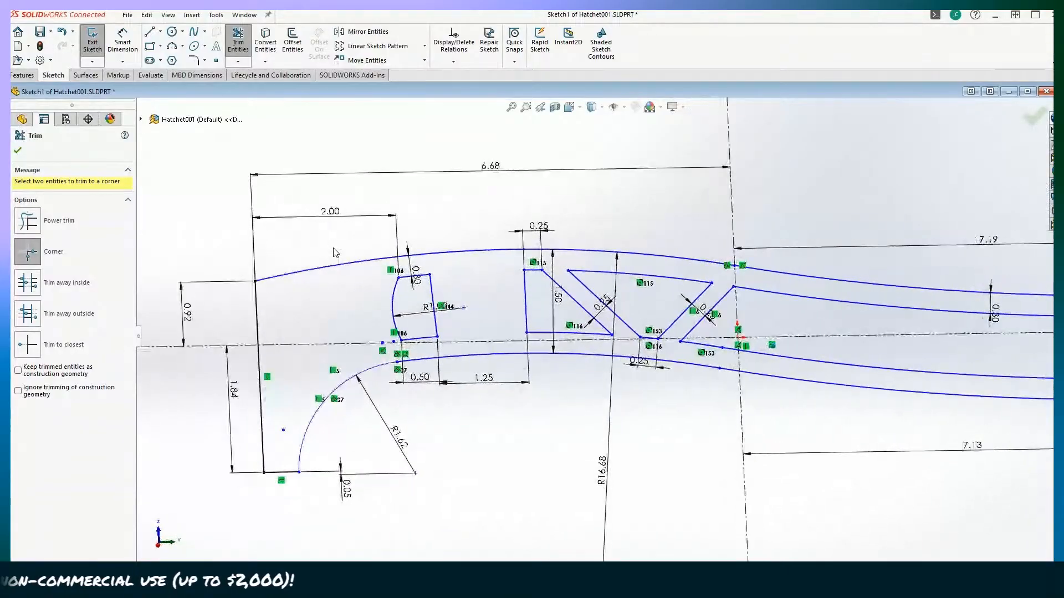
{"action": "scroll", "coordinate": [329, 248], "scroll_direction": "up", "scroll_amount": 2}
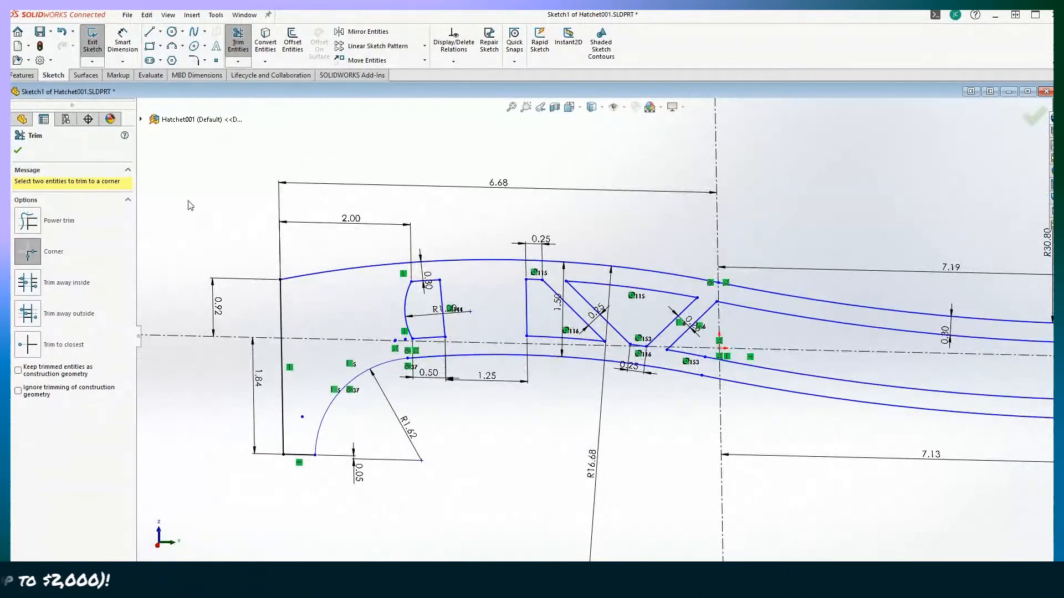
{"action": "left_click", "coordinate": [239, 51]}
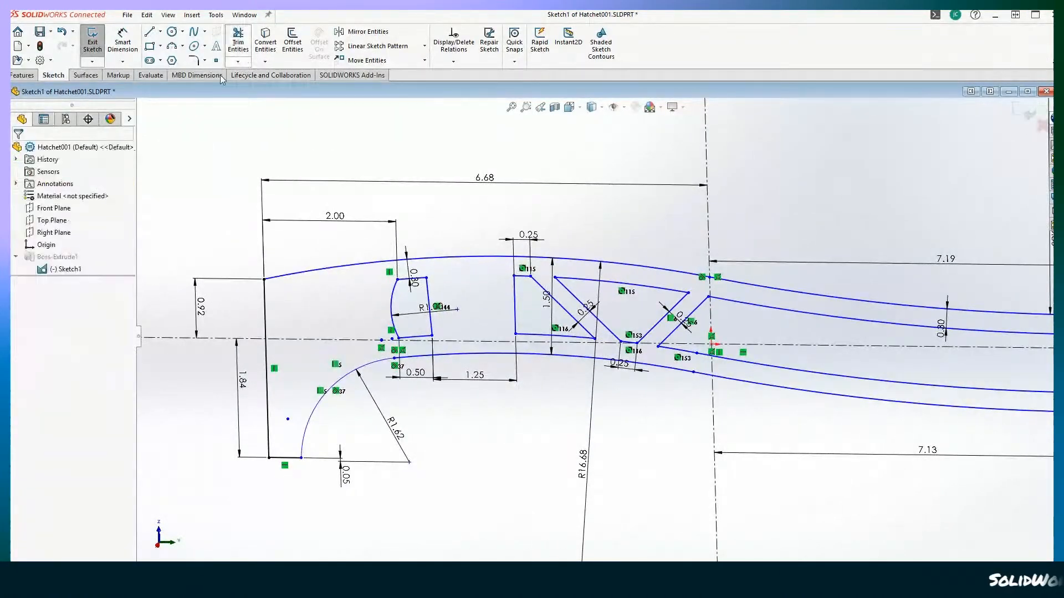
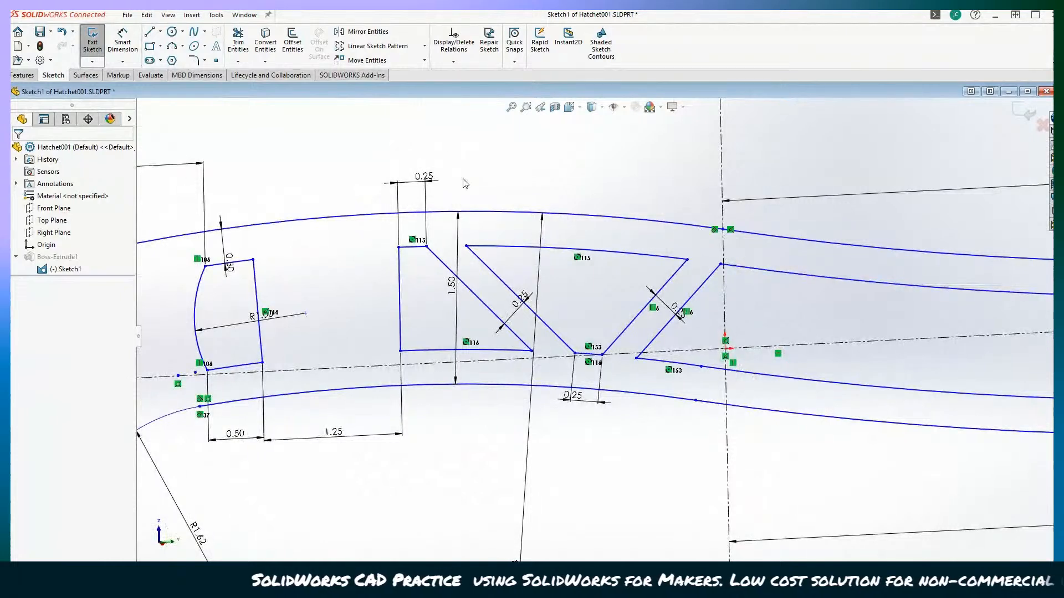
{"action": "left_click", "coordinate": [110, 41]}
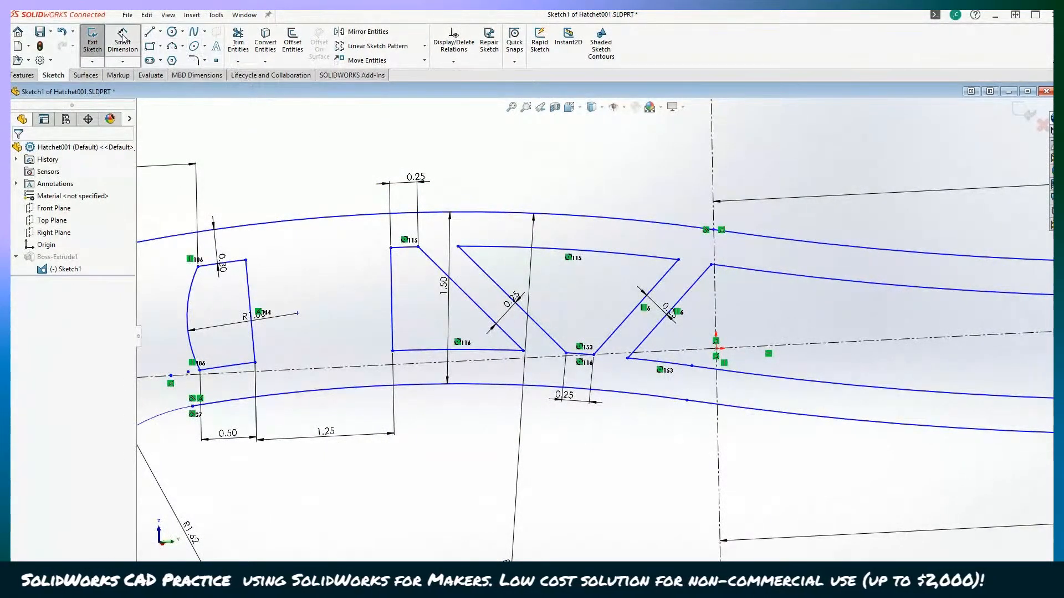
{"action": "left_click", "coordinate": [714, 230]}
{"action": "left_click", "coordinate": [754, 348]}
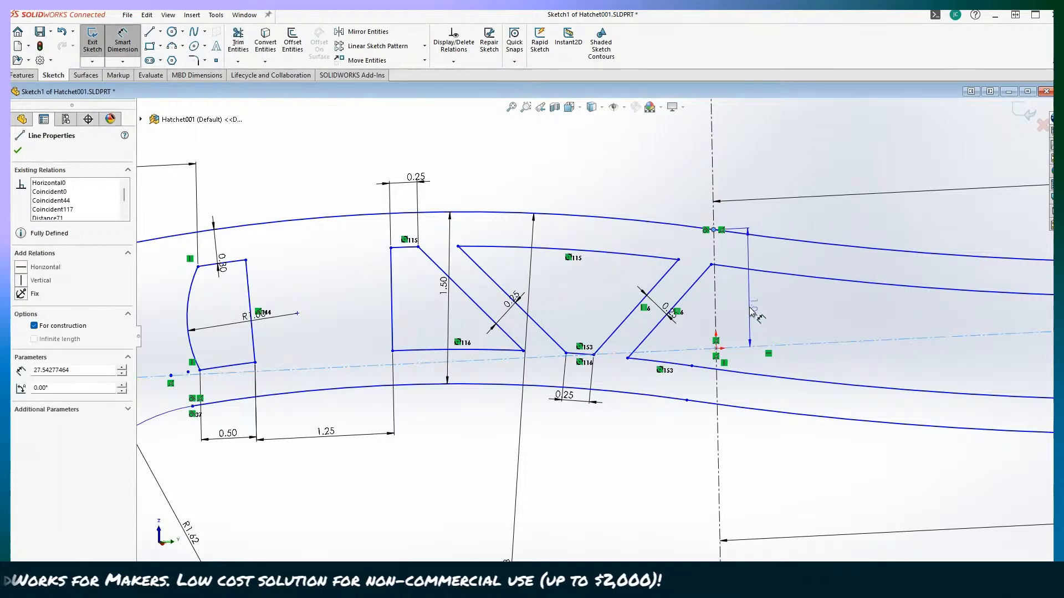
{"action": "left_click", "coordinate": [749, 293]}
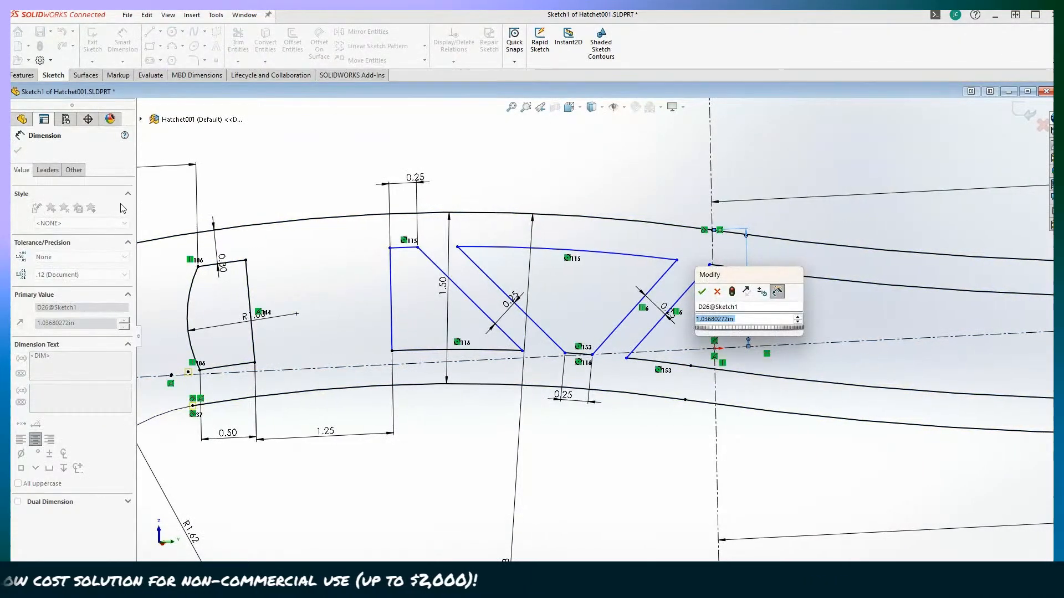
{"action": "left_click", "coordinate": [704, 292]}
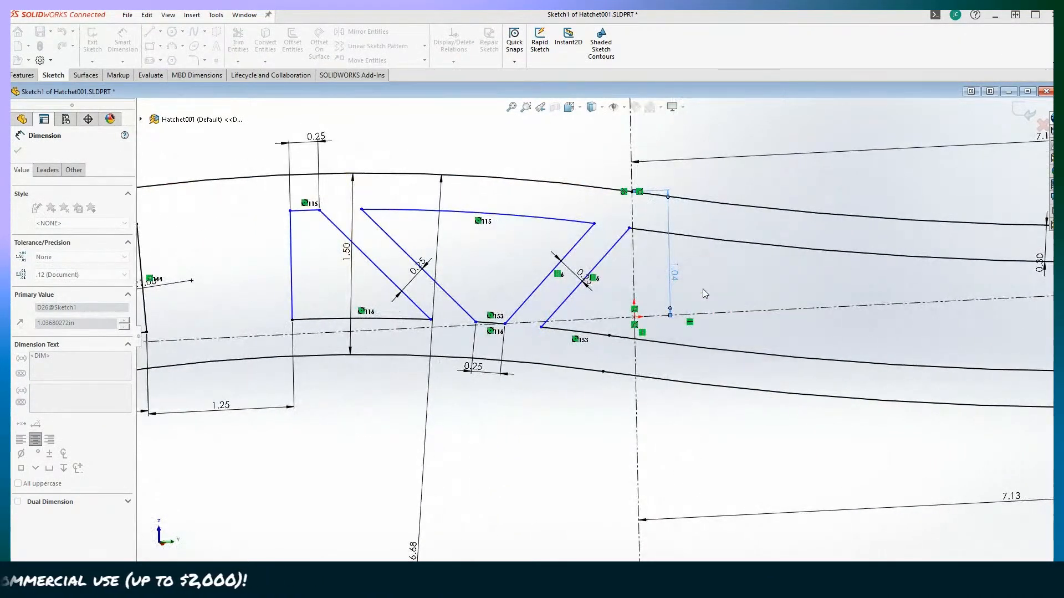
Step: Try to dimension the lower inner curve's point near the origin from the horizontal centerline
{"action": "left_click", "coordinate": [609, 338]}
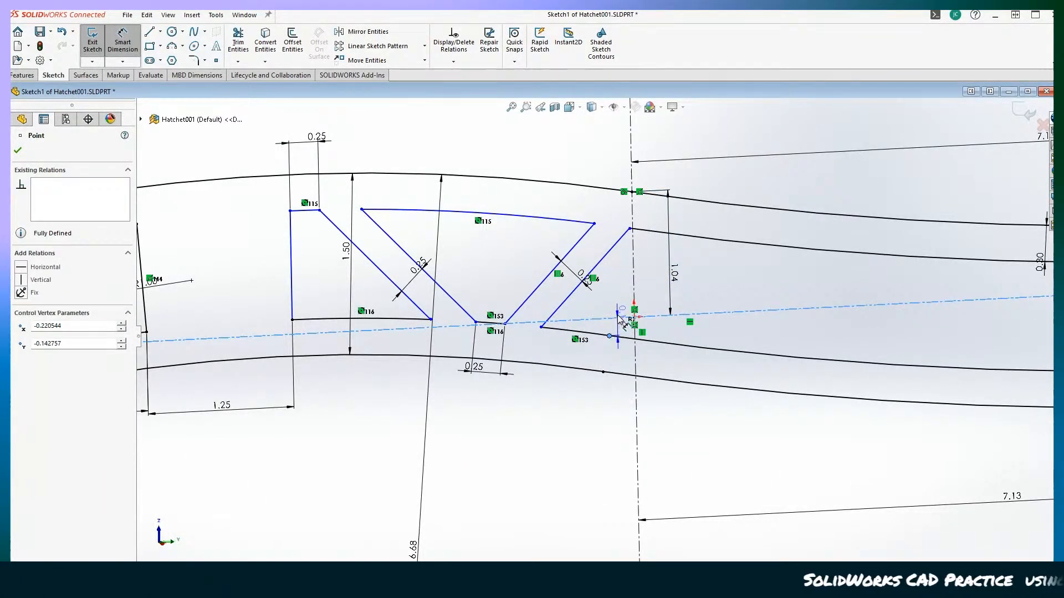
{"action": "left_click", "coordinate": [608, 320]}
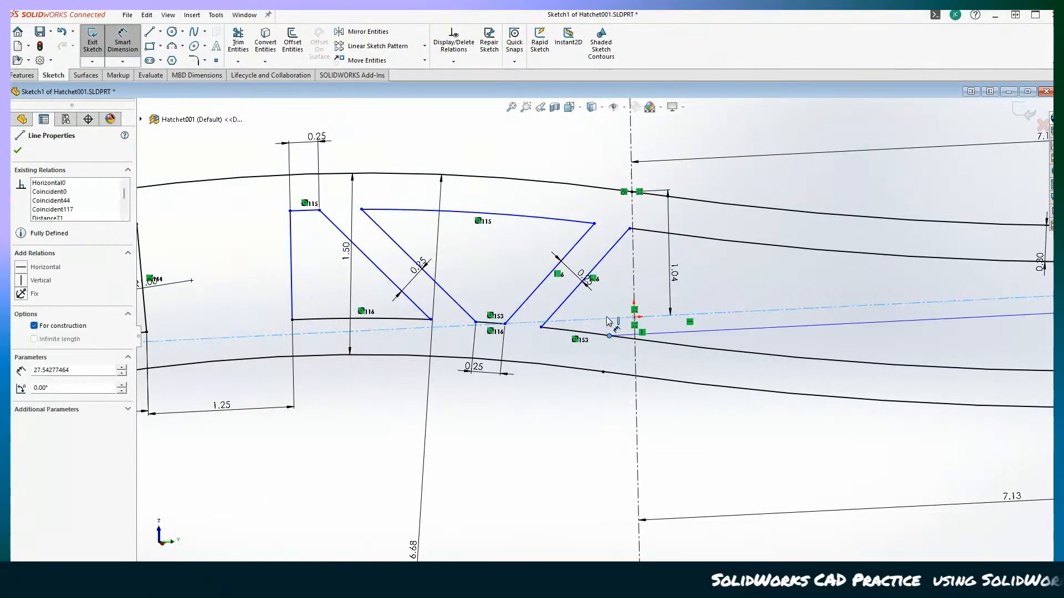
{"action": "left_click", "coordinate": [594, 415]}
{"action": "scroll", "coordinate": [532, 445], "scroll_direction": "up", "scroll_amount": 3}
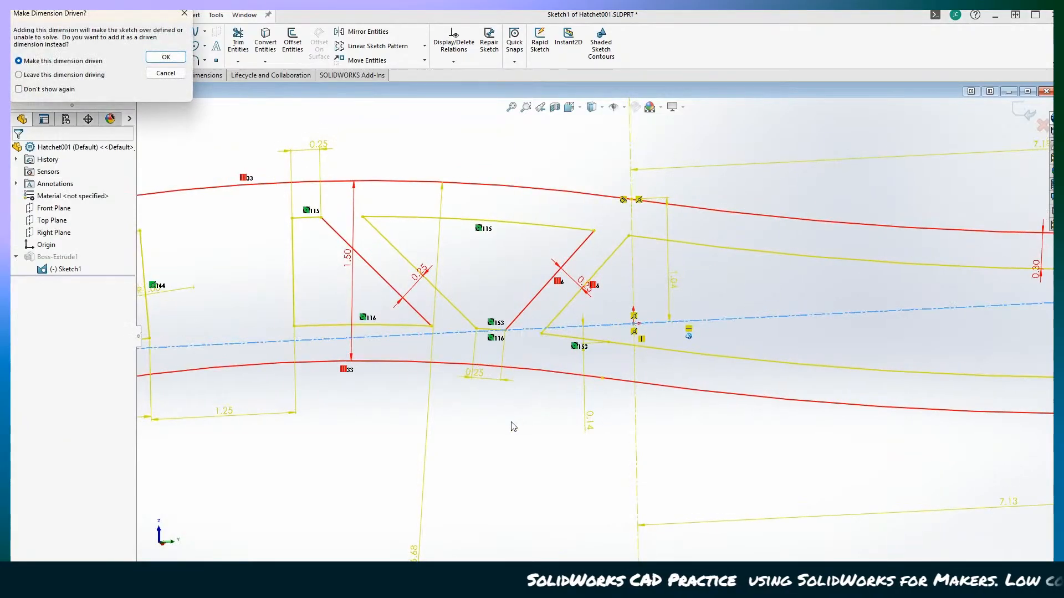
{"action": "left_click", "coordinate": [165, 72]}
{"action": "scroll", "coordinate": [484, 382], "scroll_direction": "down", "scroll_amount": 4}
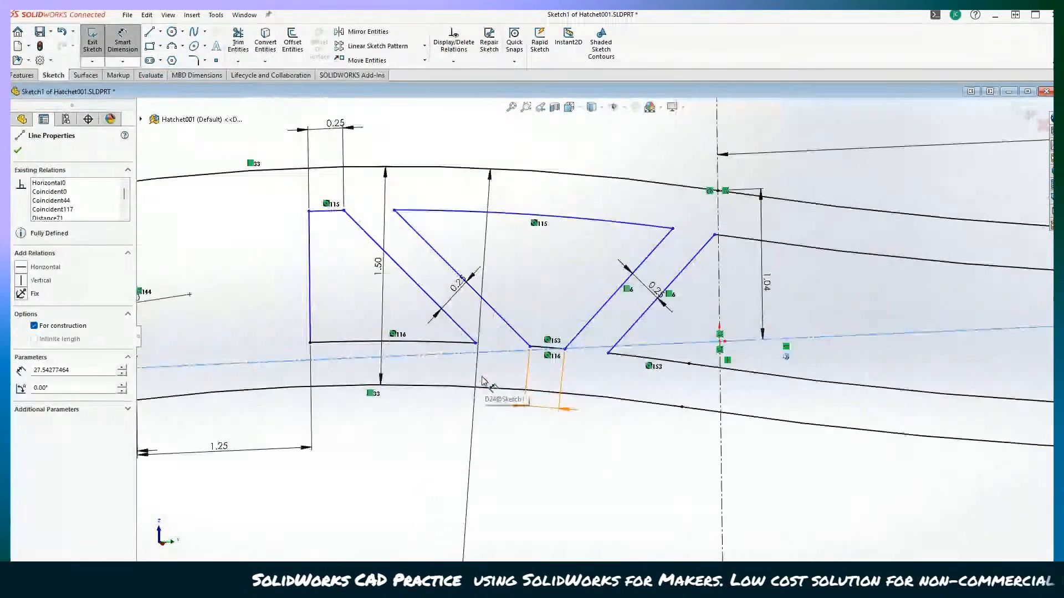
Step: Dimension the distance between the lower corners of the second cutout, accepting the current value
{"action": "scroll", "coordinate": [483, 381], "scroll_direction": "up", "scroll_amount": 5}
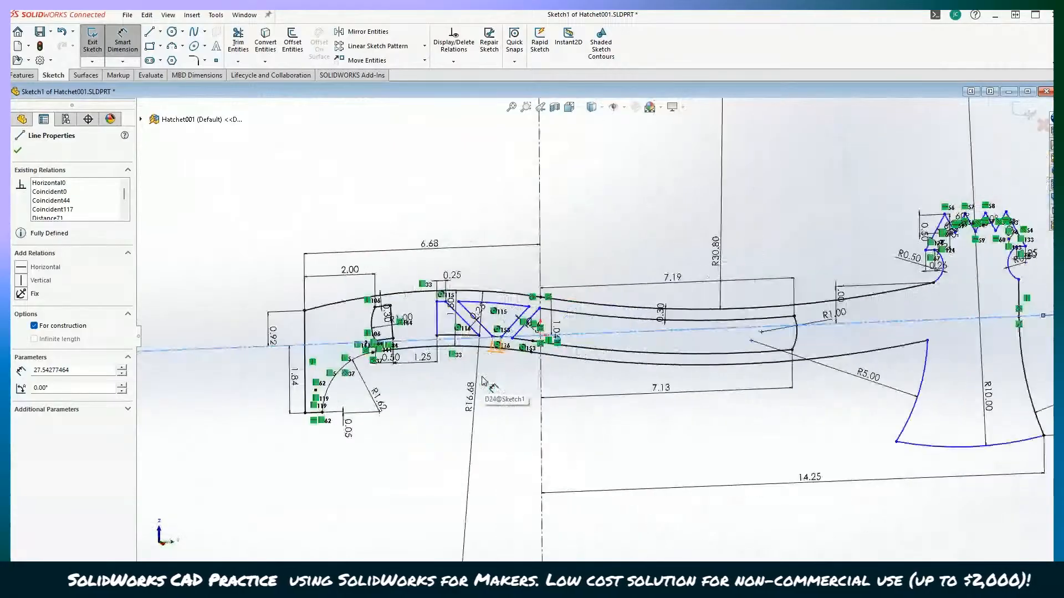
{"action": "scroll", "coordinate": [482, 381], "scroll_direction": "down", "scroll_amount": 5}
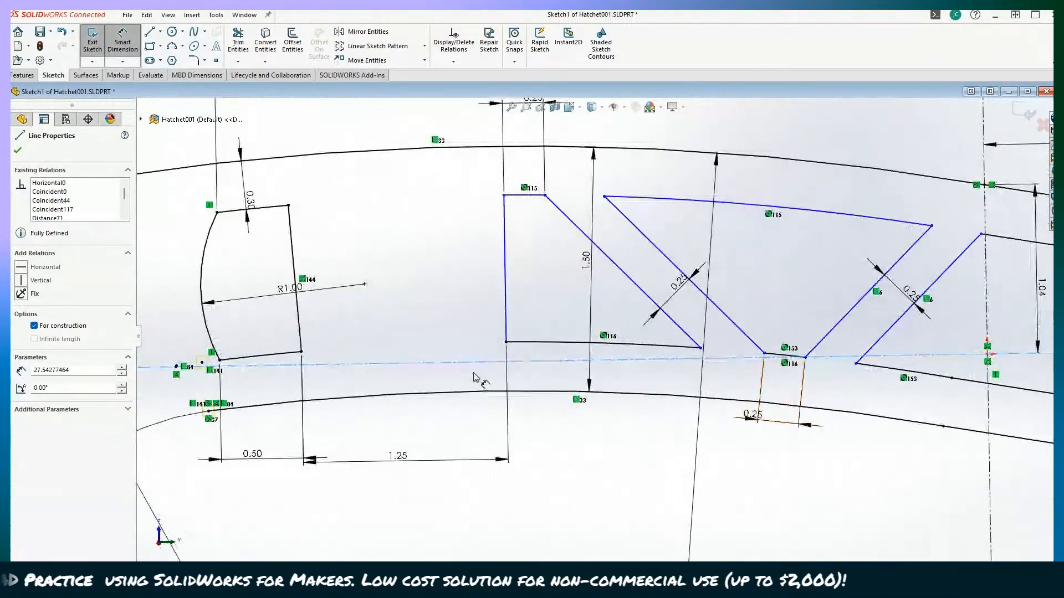
{"action": "scroll", "coordinate": [493, 382], "scroll_direction": "up", "scroll_amount": 2}
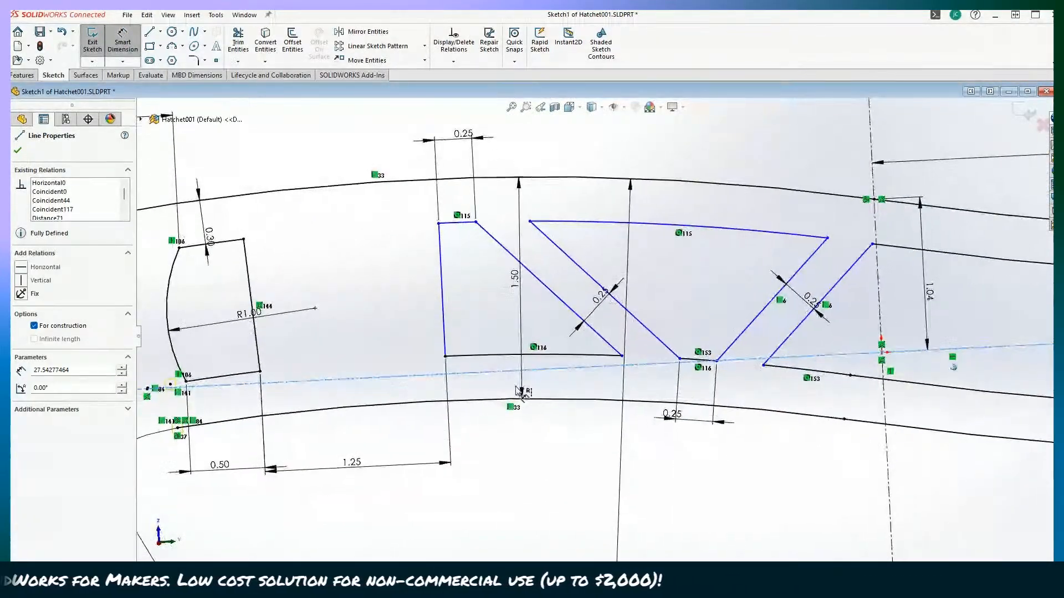
{"action": "scroll", "coordinate": [480, 375], "scroll_direction": "up", "scroll_amount": 1}
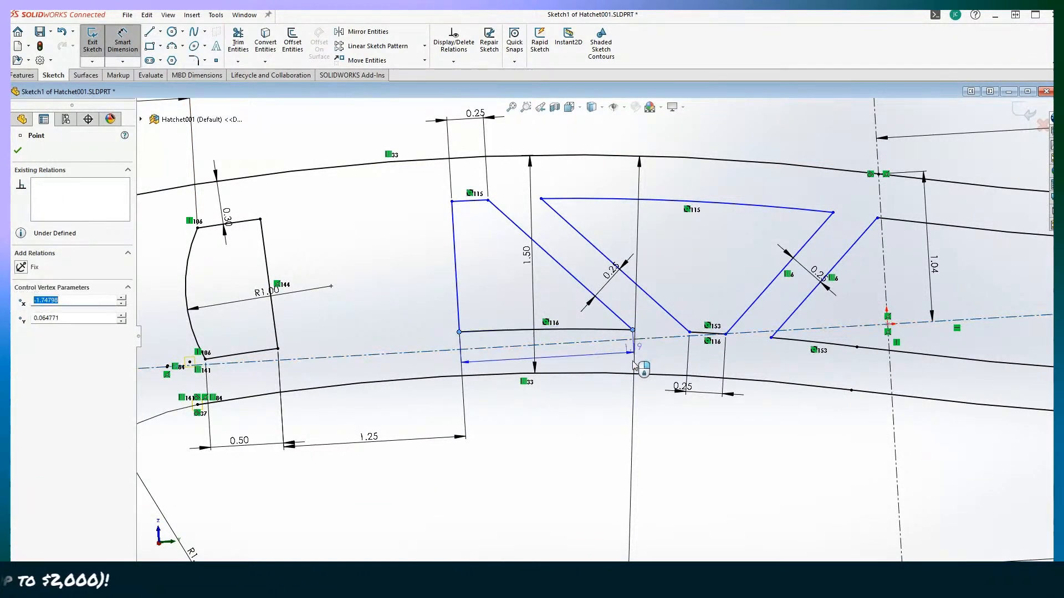
{"action": "left_click", "coordinate": [559, 432]}
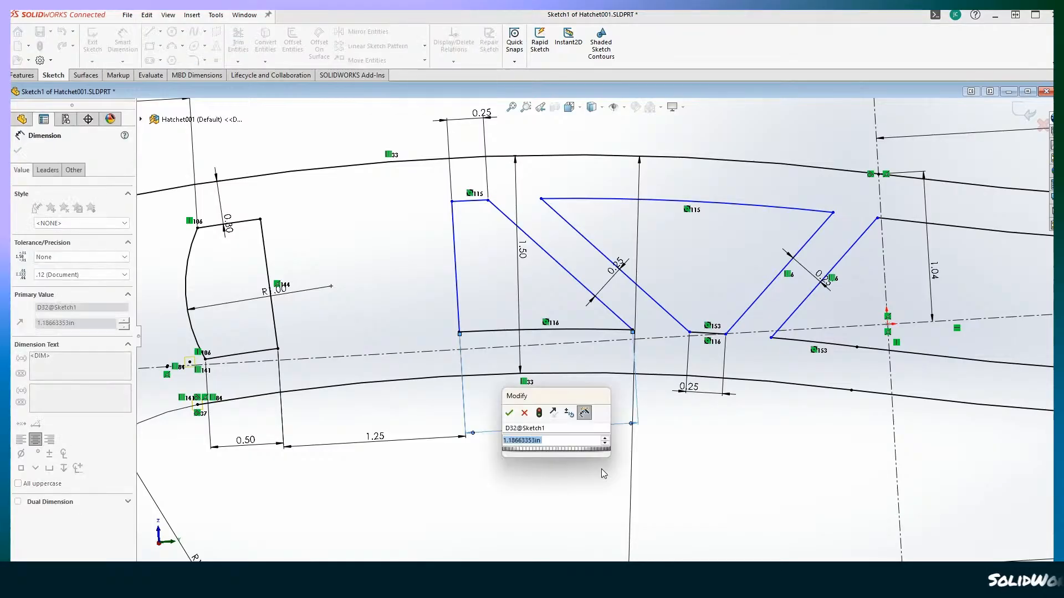
{"action": "scroll", "coordinate": [600, 468], "scroll_direction": "up", "scroll_amount": 2}
{"action": "scroll", "coordinate": [559, 457], "scroll_direction": "down", "scroll_amount": 1}
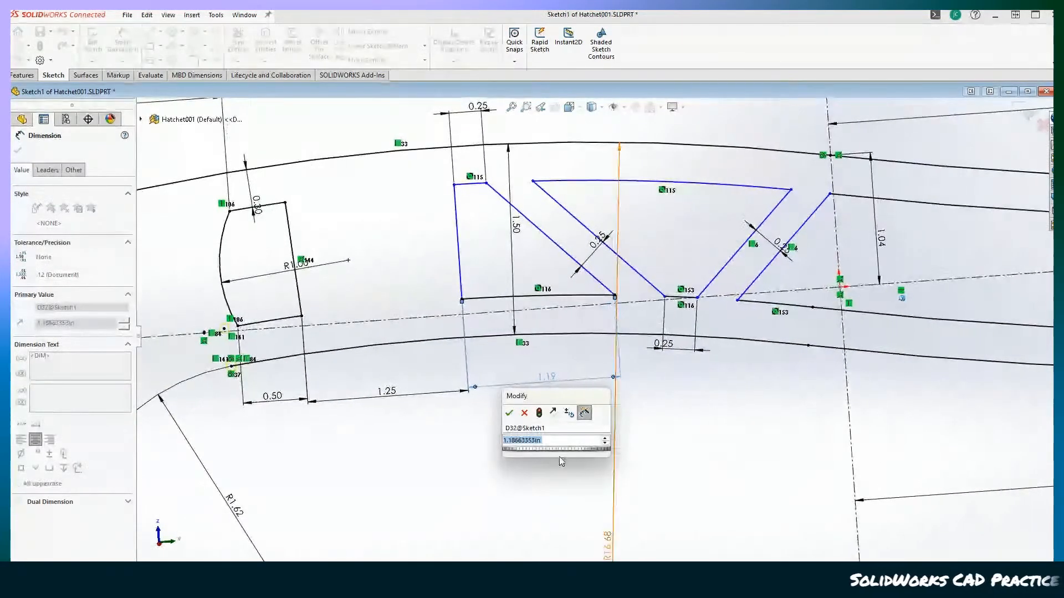
{"action": "left_click", "coordinate": [509, 413]}
Step: Delete the 2.00 in dimension between the handle's butt end and the first cutout
{"action": "scroll", "coordinate": [496, 439], "scroll_direction": "down", "scroll_amount": 2}
{"action": "scroll", "coordinate": [491, 440], "scroll_direction": "up", "scroll_amount": 3}
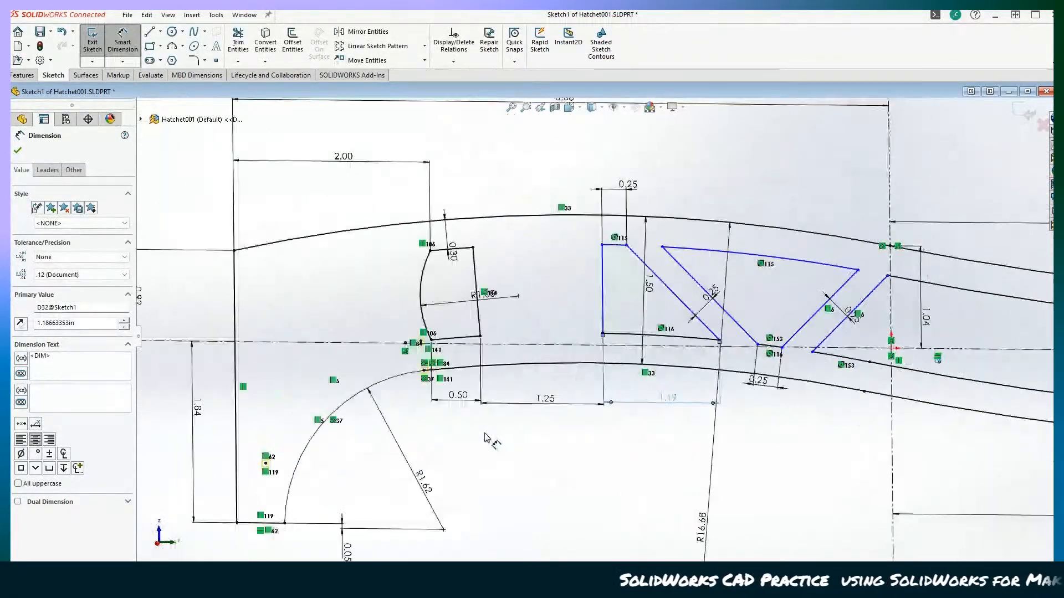
{"action": "scroll", "coordinate": [486, 439], "scroll_direction": "down", "scroll_amount": 1}
{"action": "scroll", "coordinate": [486, 438], "scroll_direction": "down", "scroll_amount": 3}
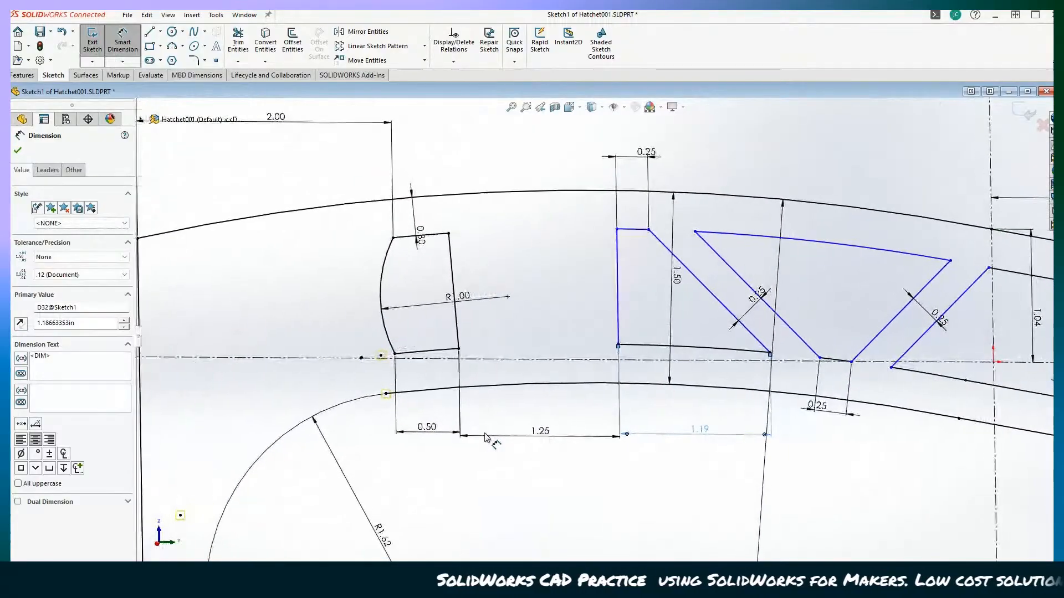
{"action": "scroll", "coordinate": [487, 435], "scroll_direction": "up", "scroll_amount": 1}
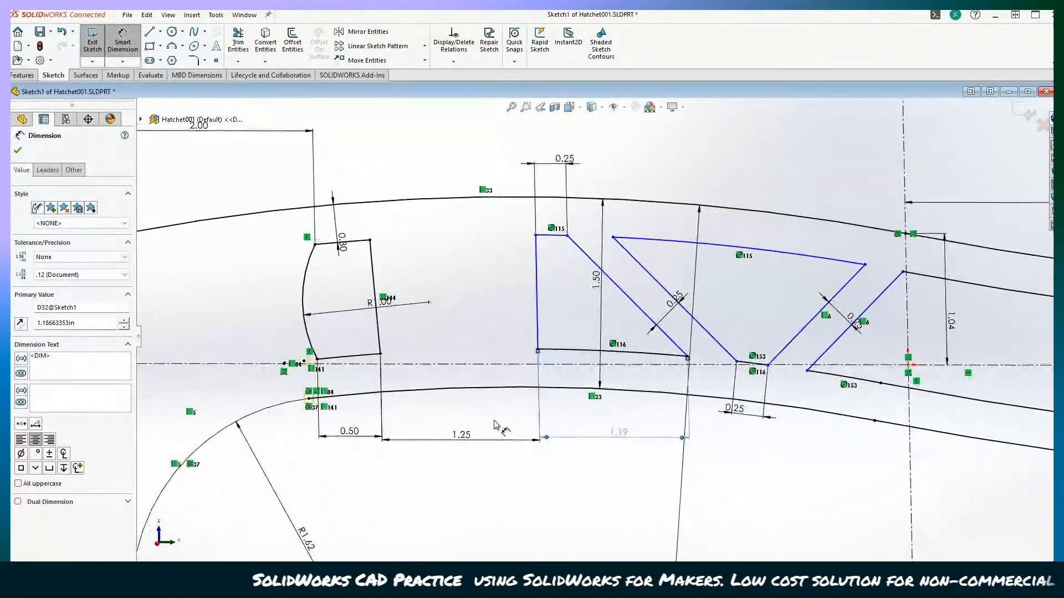
{"action": "scroll", "coordinate": [496, 425], "scroll_direction": "up", "scroll_amount": 2}
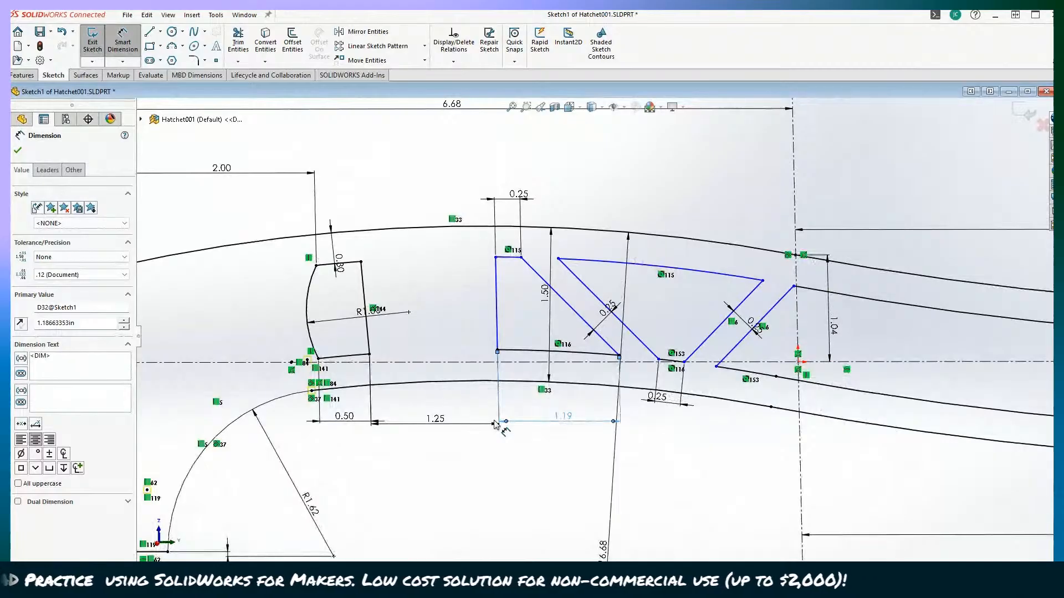
{"action": "scroll", "coordinate": [495, 425], "scroll_direction": "down", "scroll_amount": 1}
{"action": "scroll", "coordinate": [490, 426], "scroll_direction": "up", "scroll_amount": 2}
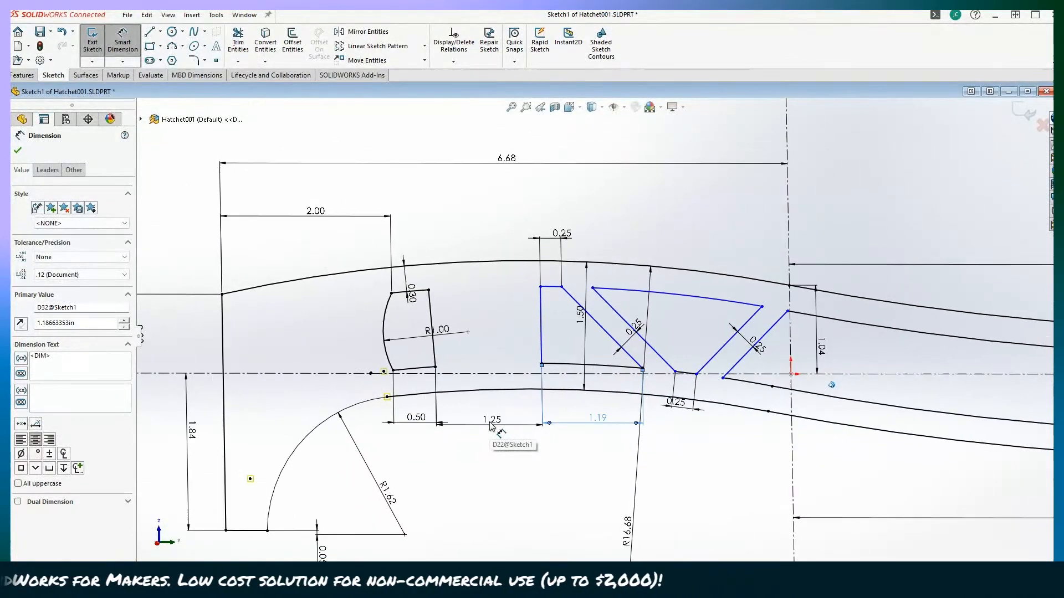
{"action": "scroll", "coordinate": [490, 425], "scroll_direction": "down", "scroll_amount": 2}
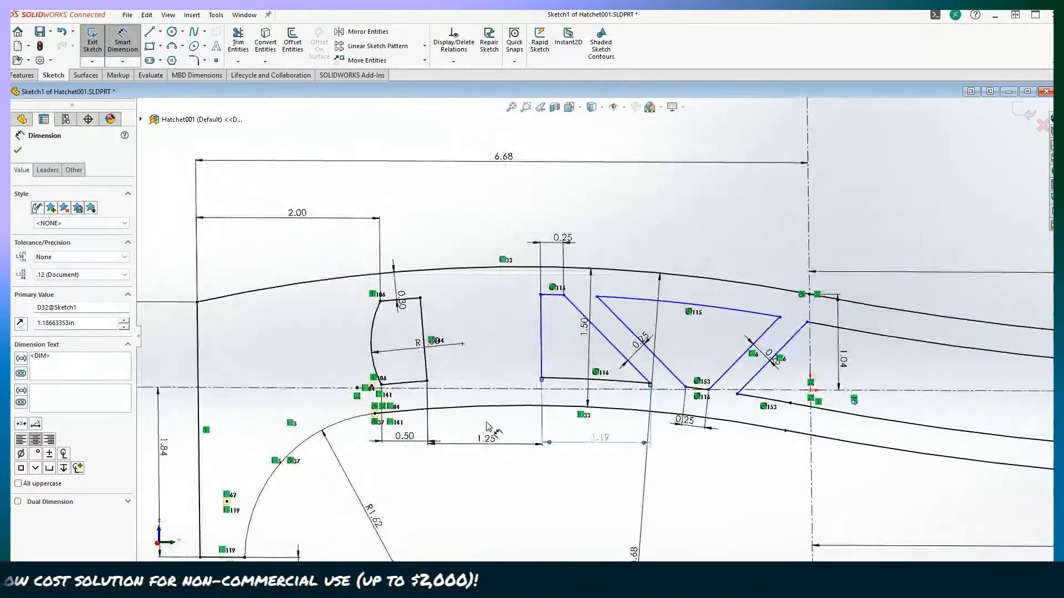
{"action": "left_click", "coordinate": [308, 221]}
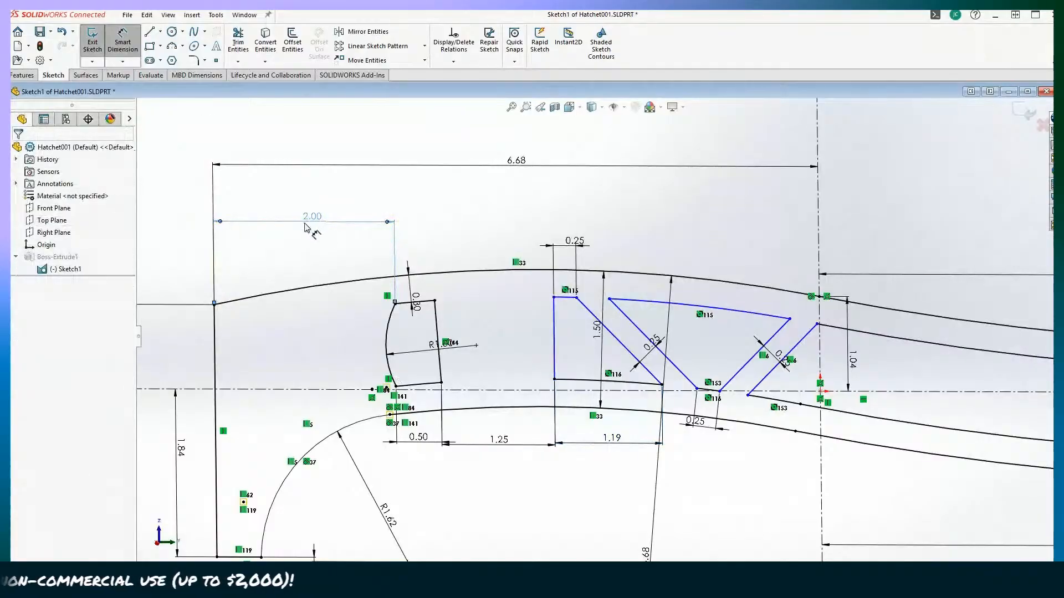
{"action": "key", "text": "Delete"}
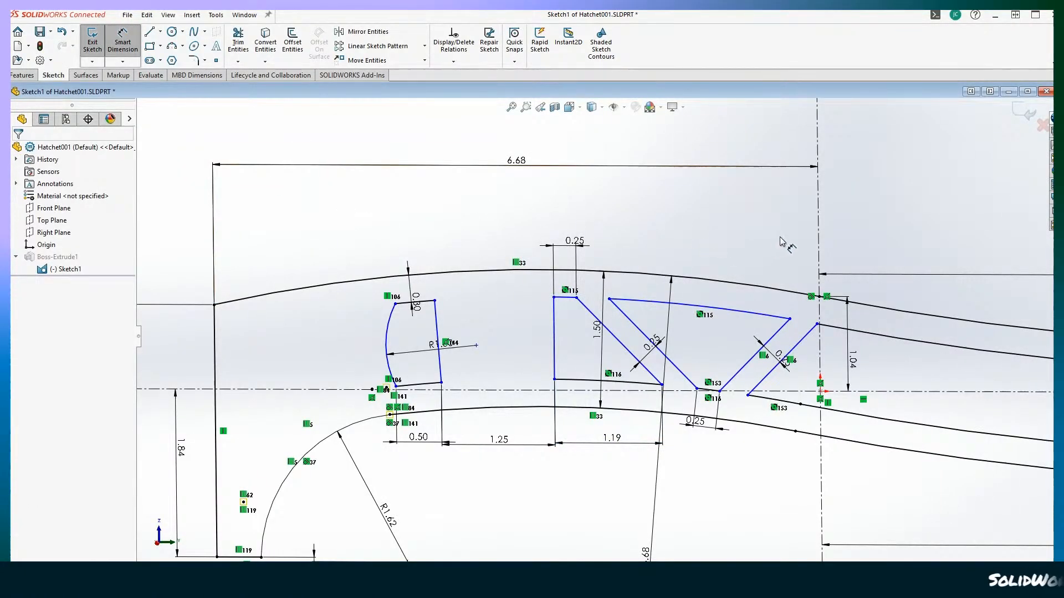
{"action": "left_click", "coordinate": [817, 234]}
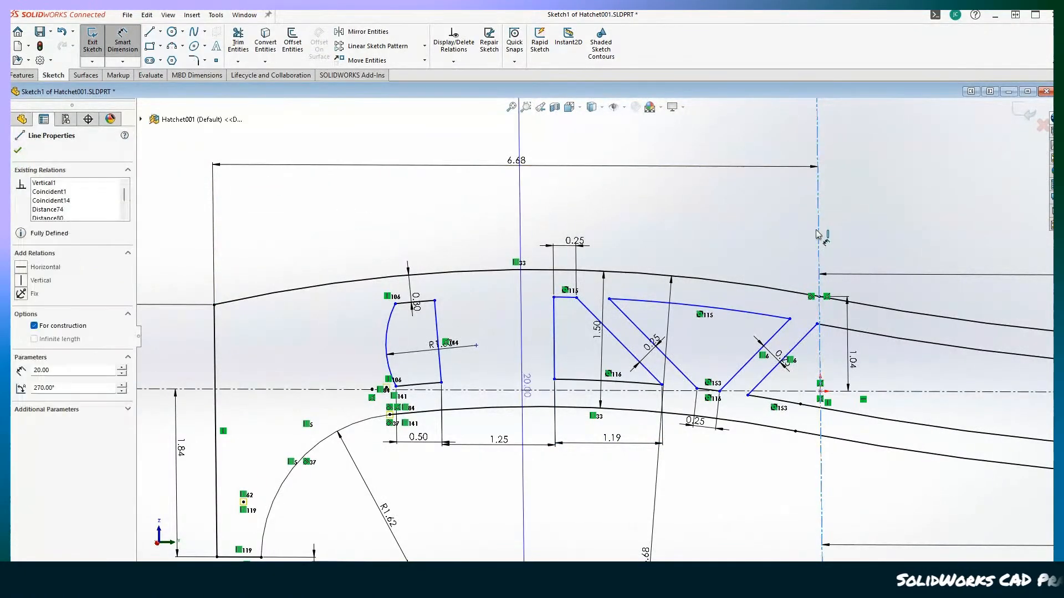
{"action": "double_click", "coordinate": [400, 302]}
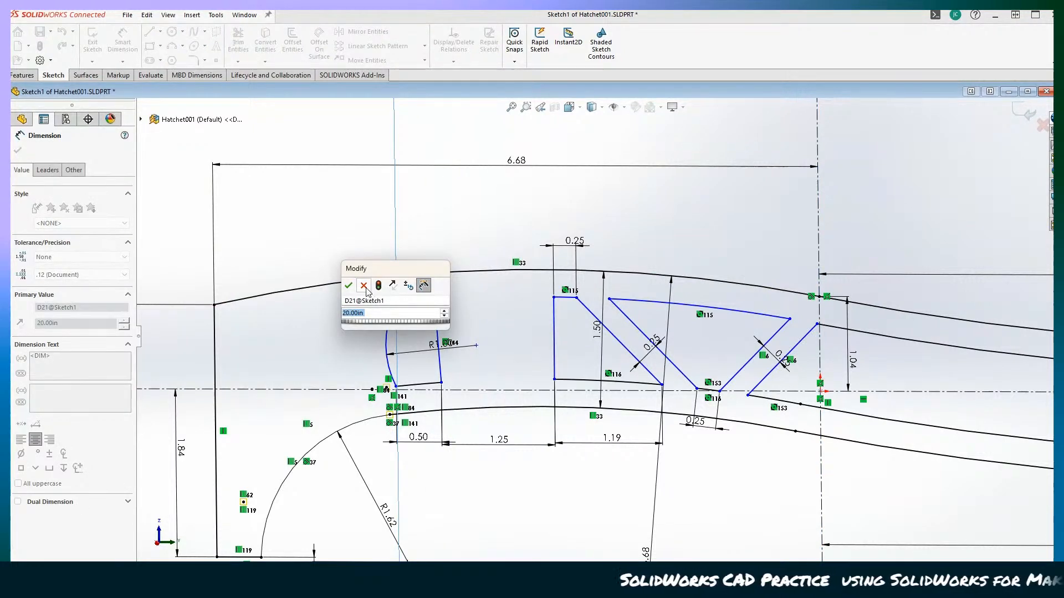
{"action": "key", "text": "Return"}
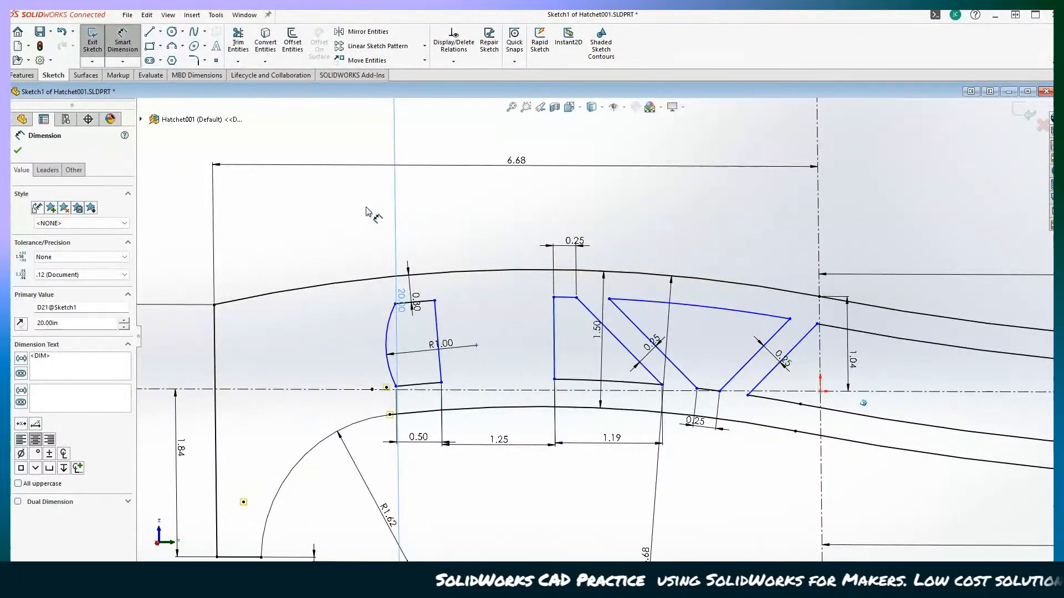
{"action": "scroll", "coordinate": [366, 208], "scroll_direction": "up", "scroll_amount": 2}
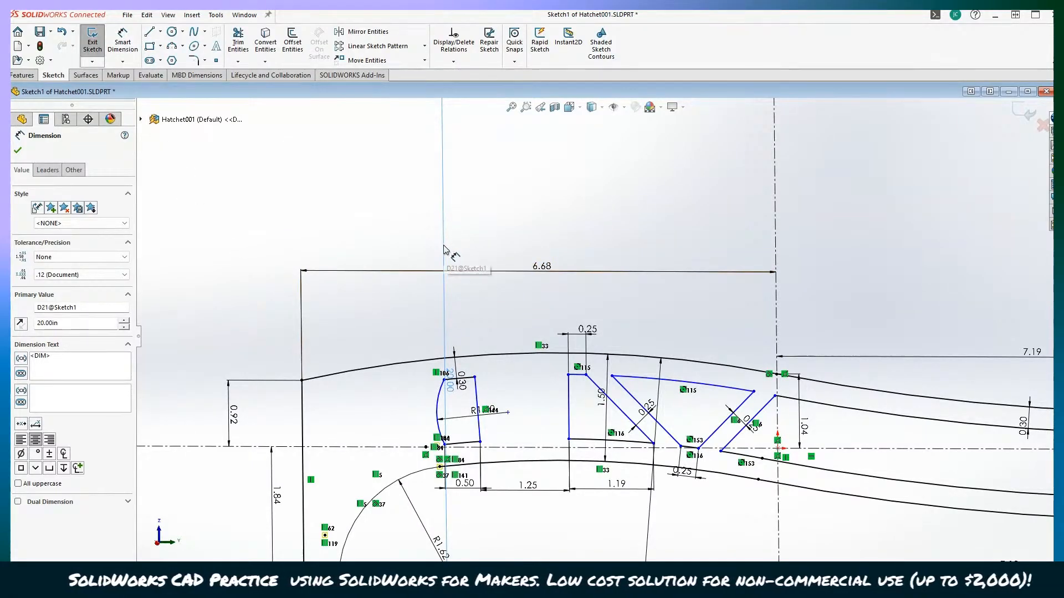
{"action": "key", "text": "Escape"}
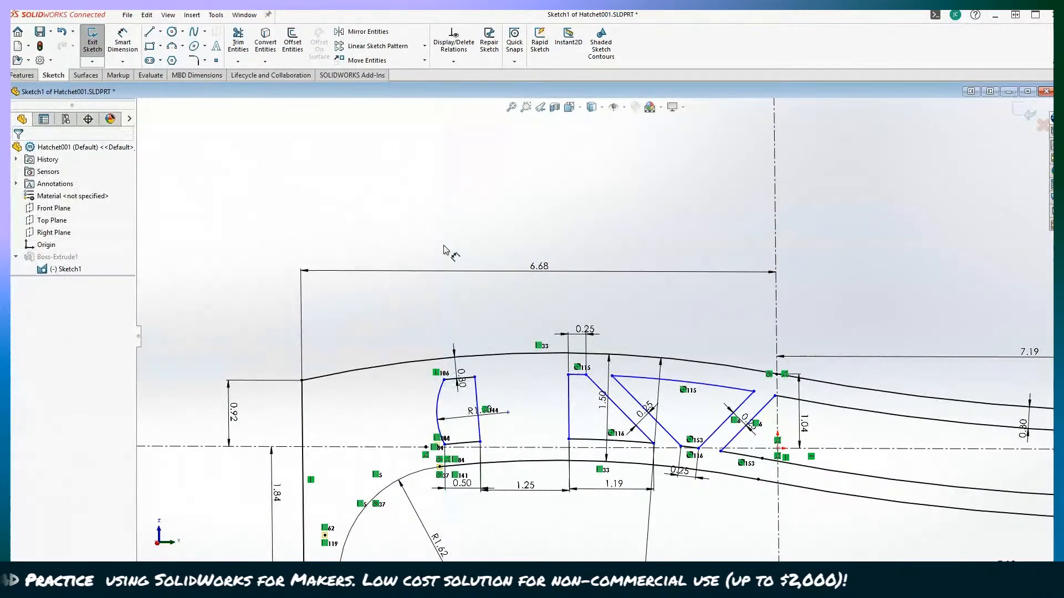
Step: Dimension the horizontal distance from the first cutout's upper butt-side corner to the vertical centerline, accepting the current value
{"action": "left_click", "coordinate": [113, 48]}
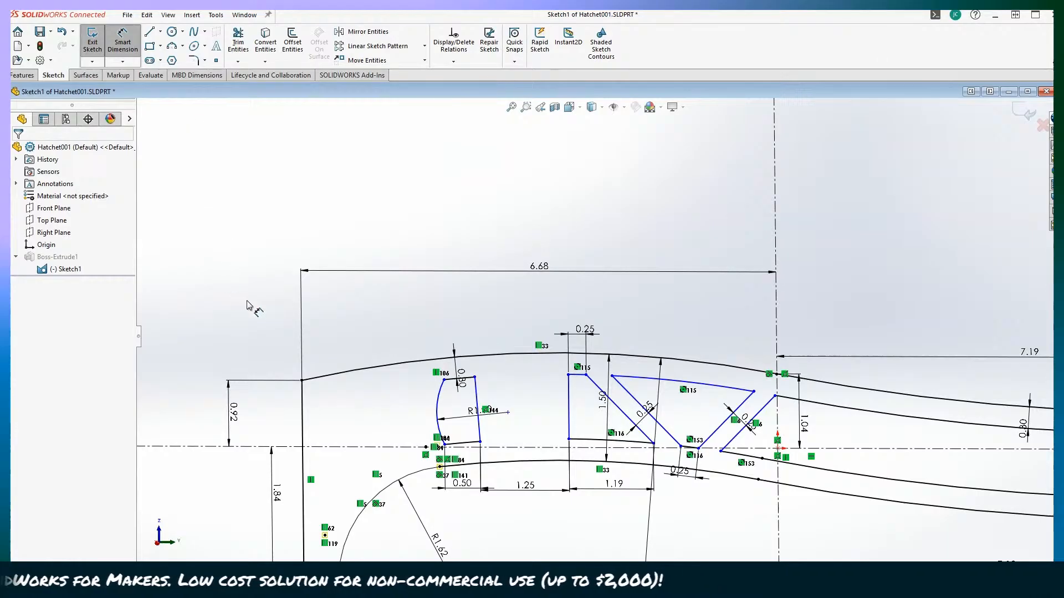
{"action": "left_click", "coordinate": [444, 381]}
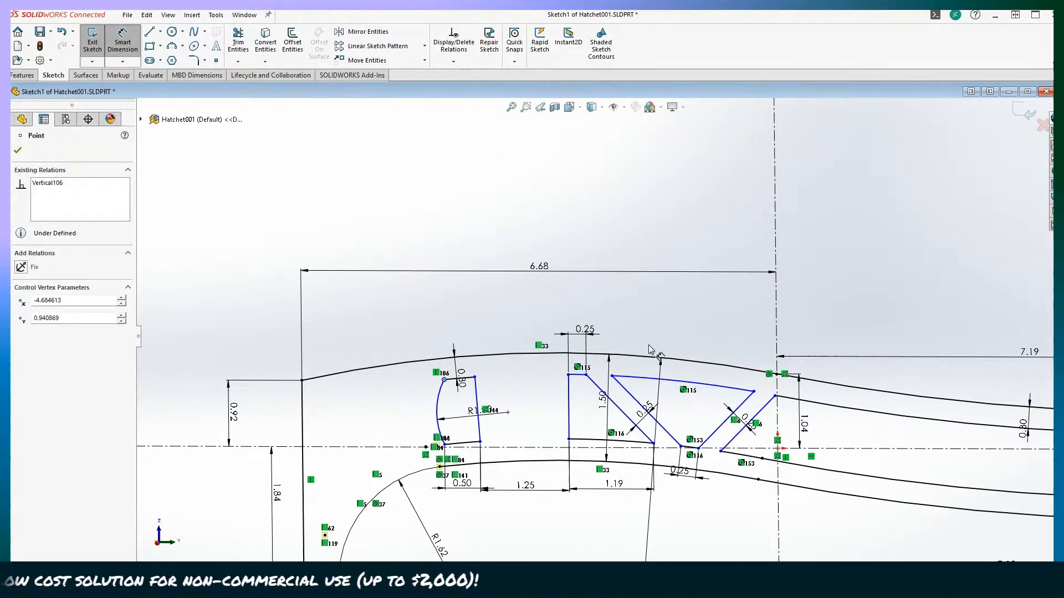
{"action": "left_click", "coordinate": [777, 324]}
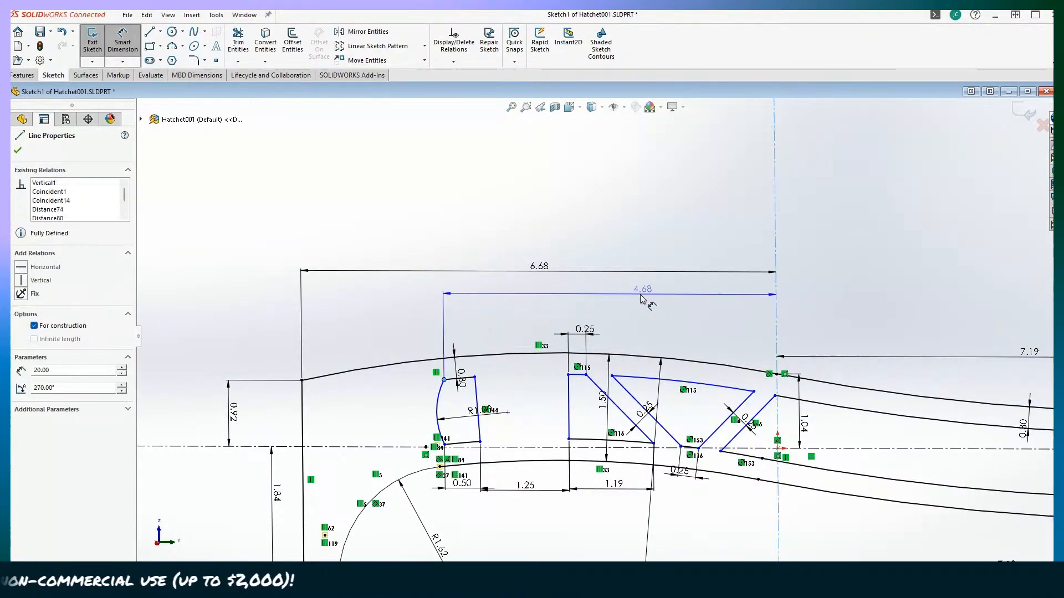
{"action": "left_click", "coordinate": [615, 303]}
{"action": "scroll", "coordinate": [389, 351], "scroll_direction": "down", "scroll_amount": 2}
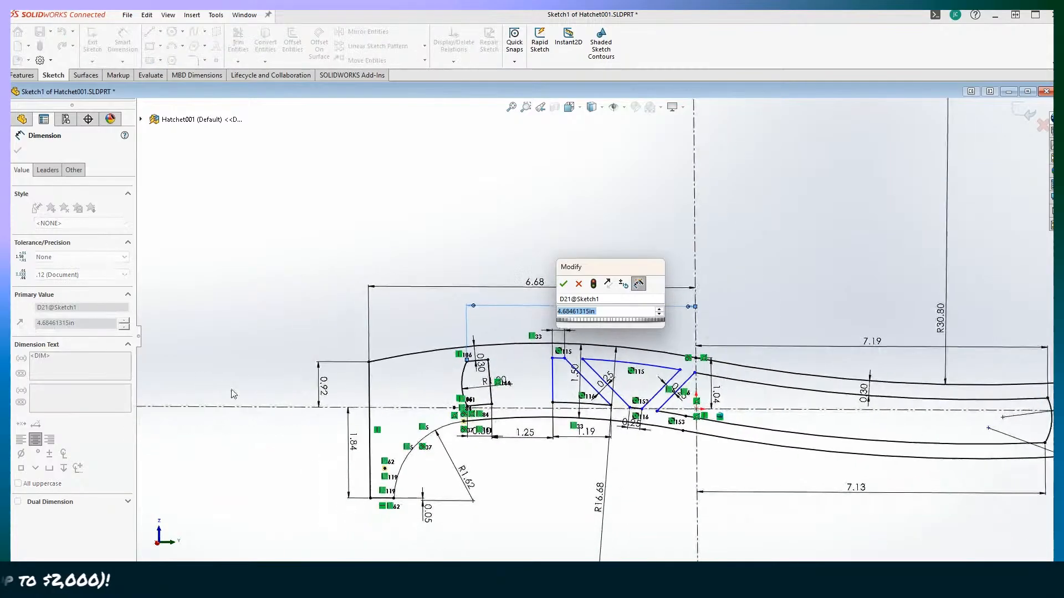
{"action": "scroll", "coordinate": [629, 331], "scroll_direction": "down", "scroll_amount": 1}
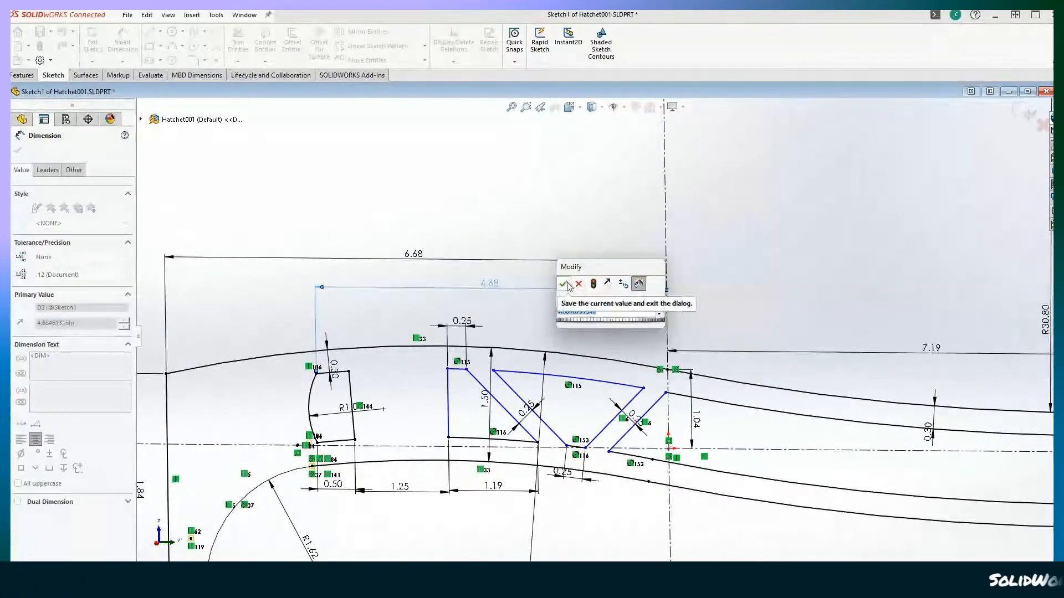
{"action": "left_click", "coordinate": [564, 284]}
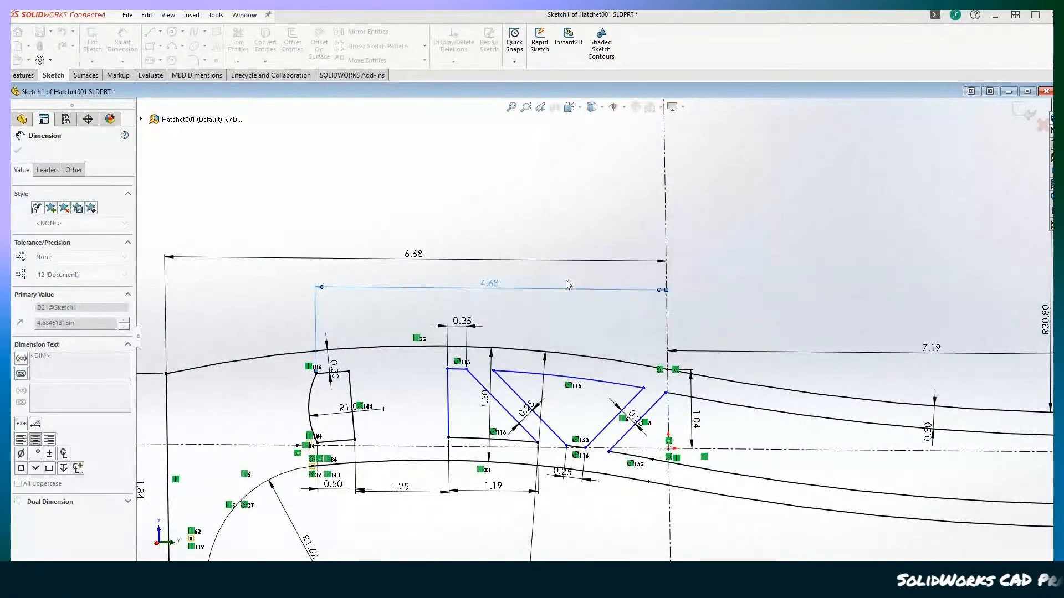
Step: Dimension the horizontal distance from the second cutout's upper butt-side corner to the vertical centerline, accepting the current value
{"action": "left_click", "coordinate": [447, 369]}
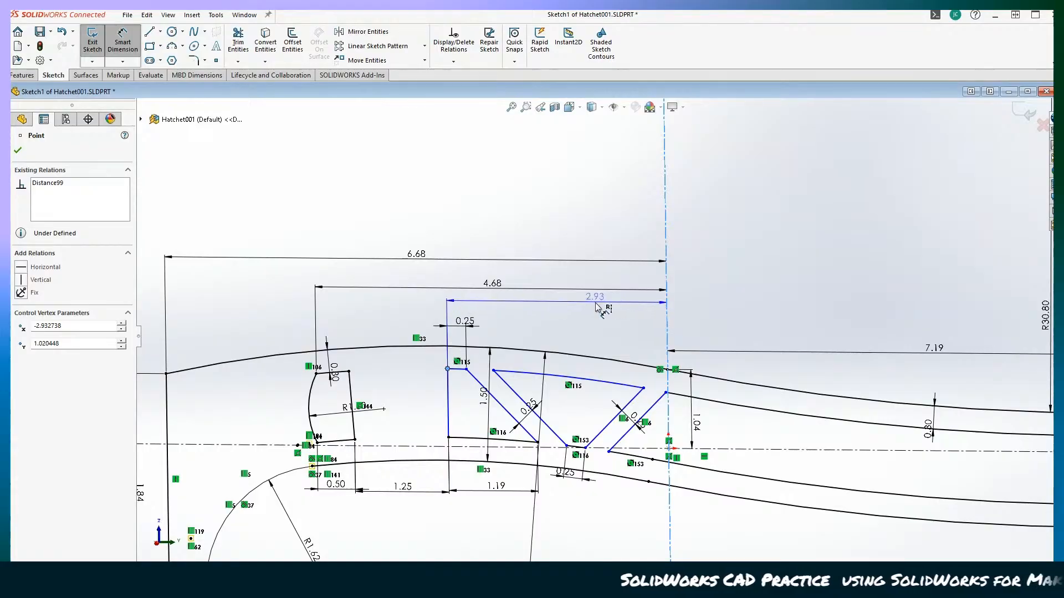
{"action": "left_click", "coordinate": [599, 315]}
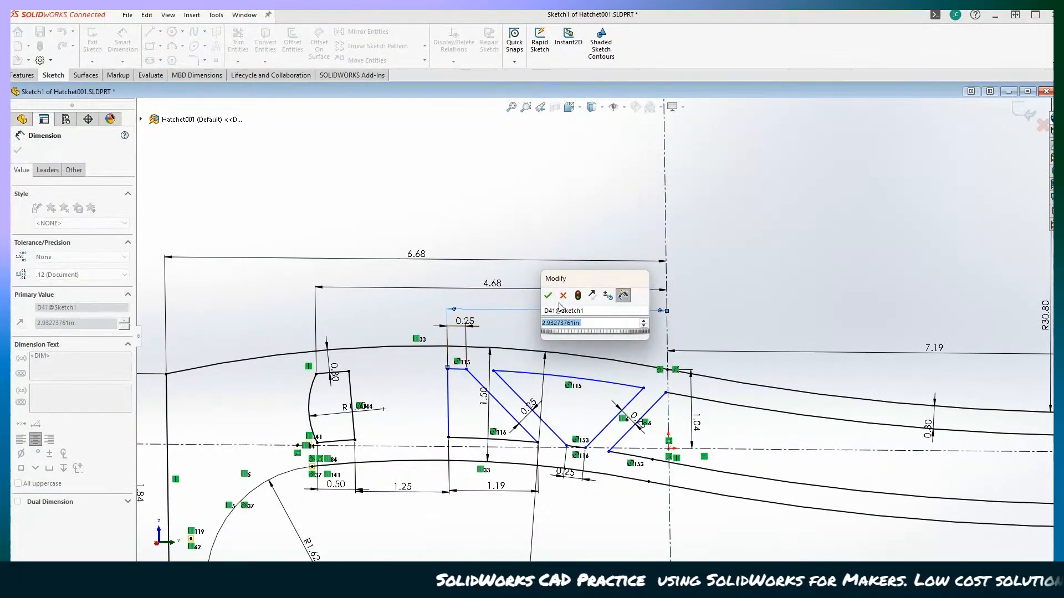
{"action": "left_click", "coordinate": [550, 297]}
{"action": "scroll", "coordinate": [343, 377], "scroll_direction": "down", "scroll_amount": 3}
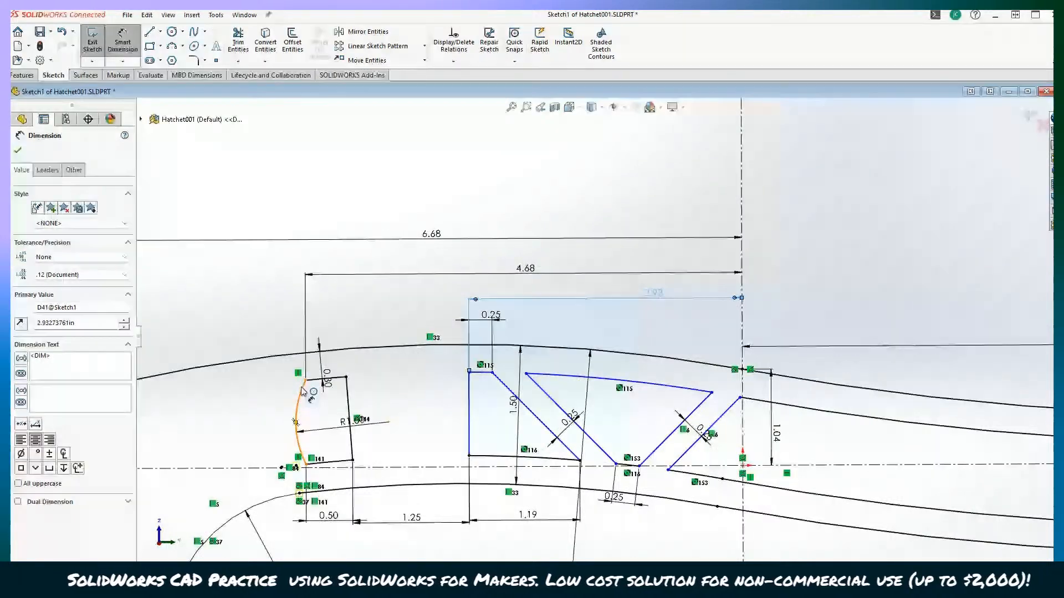
Step: Delete the 1.25 in spacing dimension between the first and second cutouts
{"action": "left_click", "coordinate": [414, 527]}
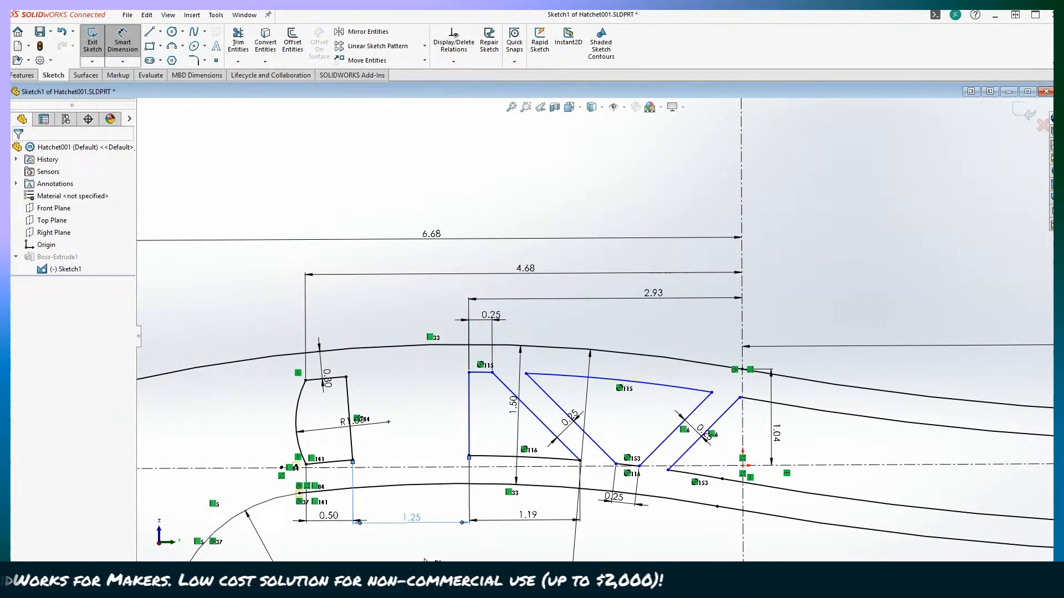
{"action": "key", "text": "Delete"}
{"action": "scroll", "coordinate": [445, 535], "scroll_direction": "up", "scroll_amount": 2}
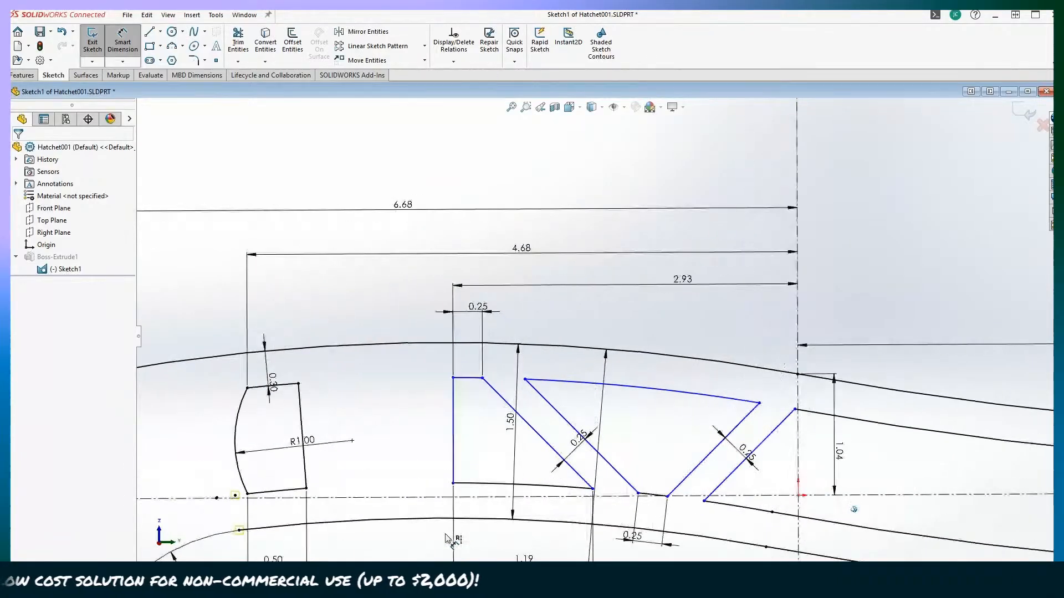
Step: Examine the cutouts and their dimensions to find which corners still lack a defined position
{"action": "scroll", "coordinate": [449, 541], "scroll_direction": "up", "scroll_amount": 3}
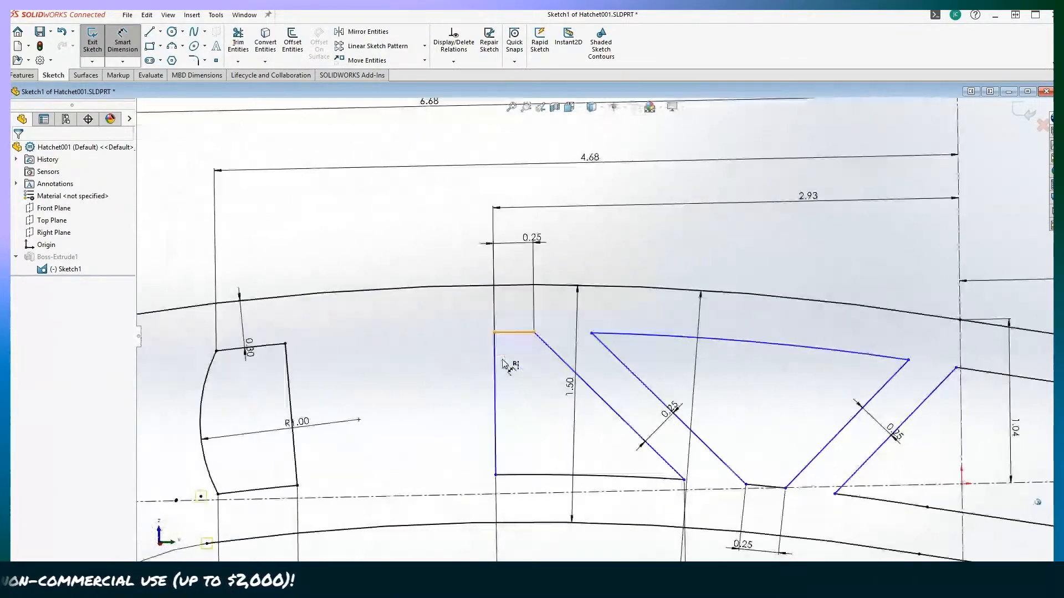
{"action": "scroll", "coordinate": [503, 364], "scroll_direction": "down", "scroll_amount": 2}
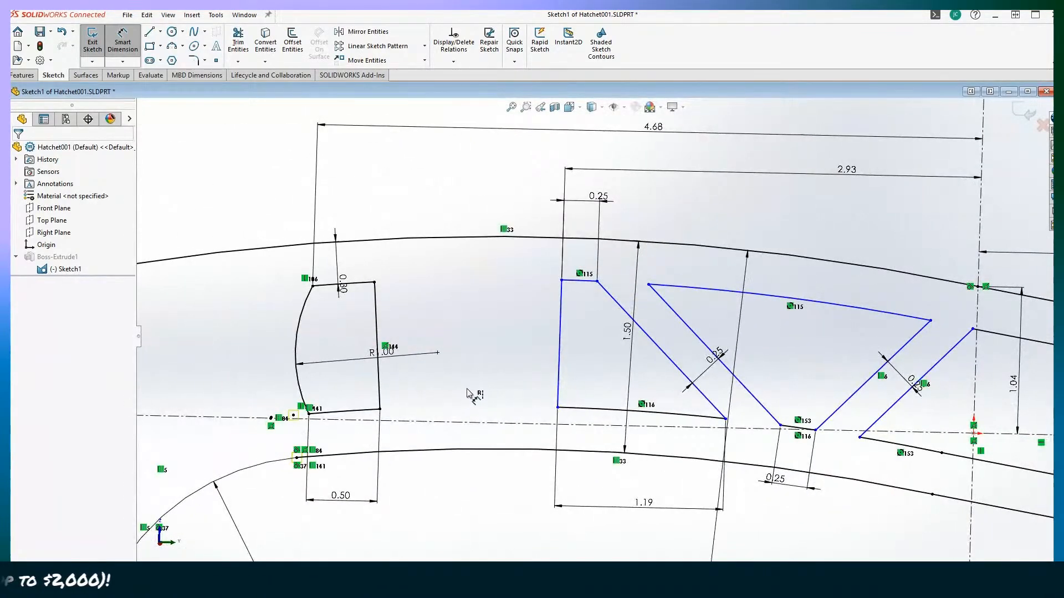
{"action": "scroll", "coordinate": [467, 390], "scroll_direction": "down", "scroll_amount": 5}
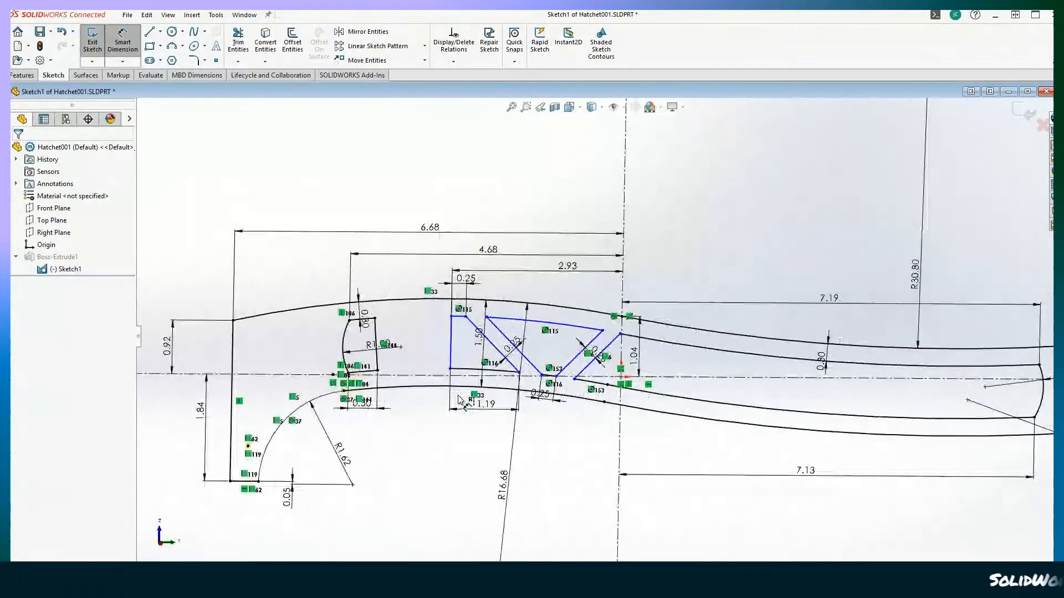
{"action": "scroll", "coordinate": [532, 387], "scroll_direction": "up", "scroll_amount": 5}
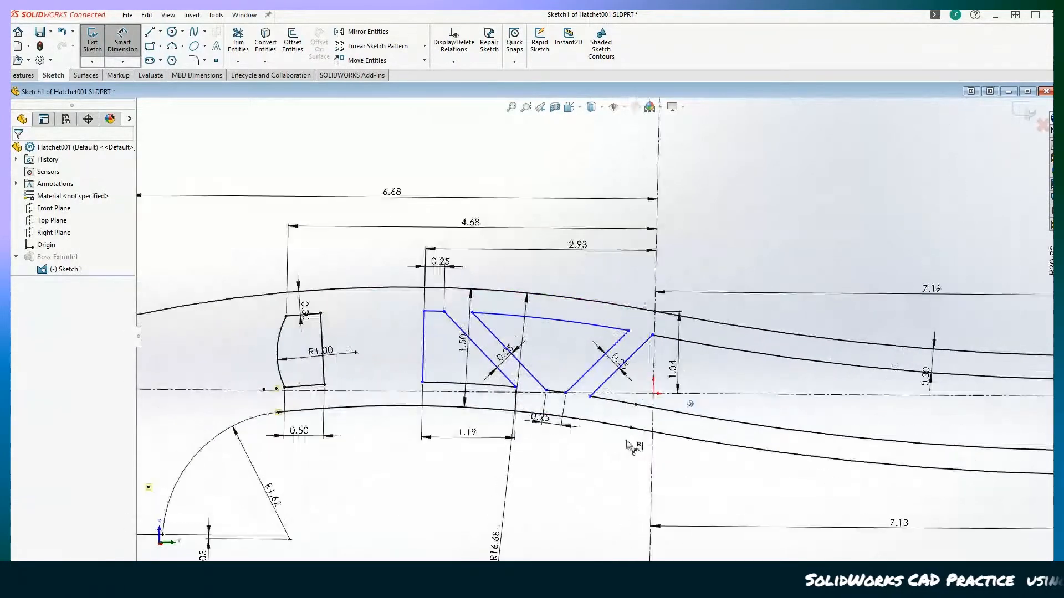
{"action": "scroll", "coordinate": [561, 430], "scroll_direction": "left", "scroll_amount": 2}
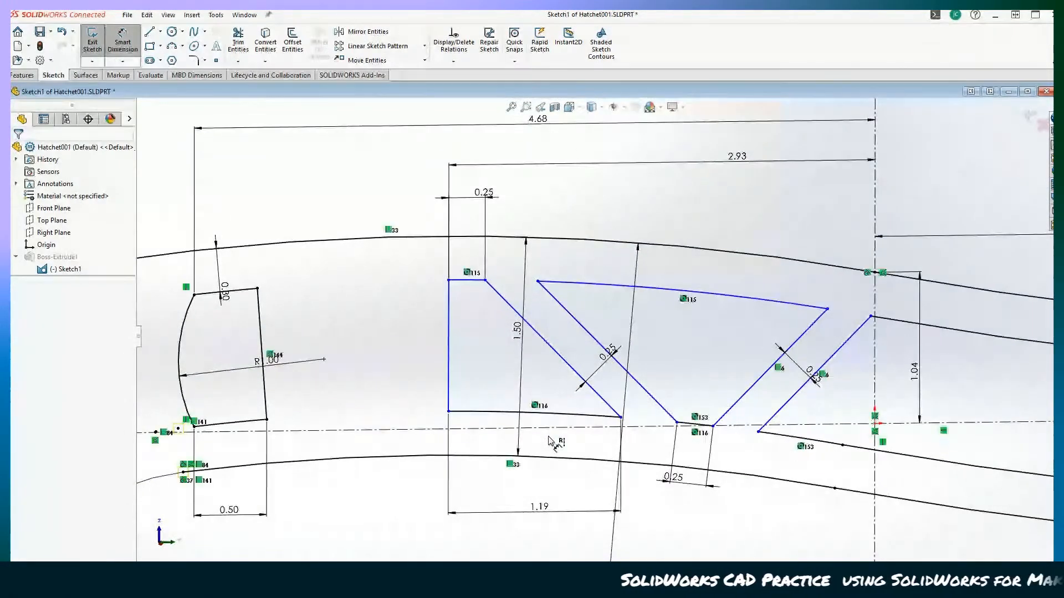
{"action": "scroll", "coordinate": [532, 439], "scroll_direction": "up", "scroll_amount": 4}
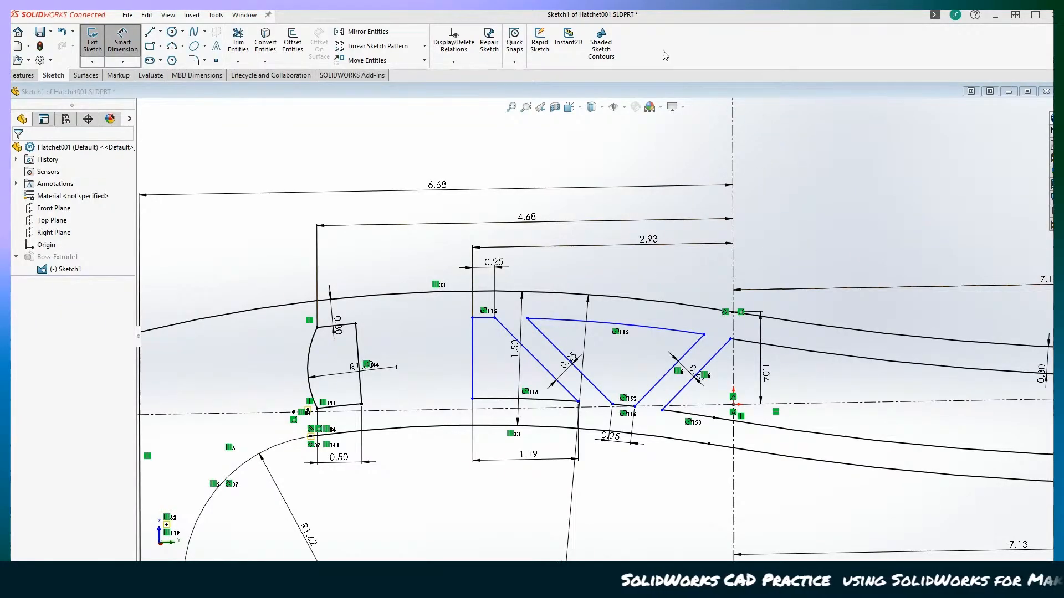
{"action": "left_click", "coordinate": [665, 92]}
{"action": "scroll", "coordinate": [665, 237], "scroll_direction": "up", "scroll_amount": 5}
{"action": "mouse_move", "coordinate": [665, 237]}
{"action": "middle_mouse_down"}
{"action": "mouse_move", "coordinate": [672, 344]}
{"action": "mouse_move", "coordinate": [644, 348]}
{"action": "middle_mouse_up"}
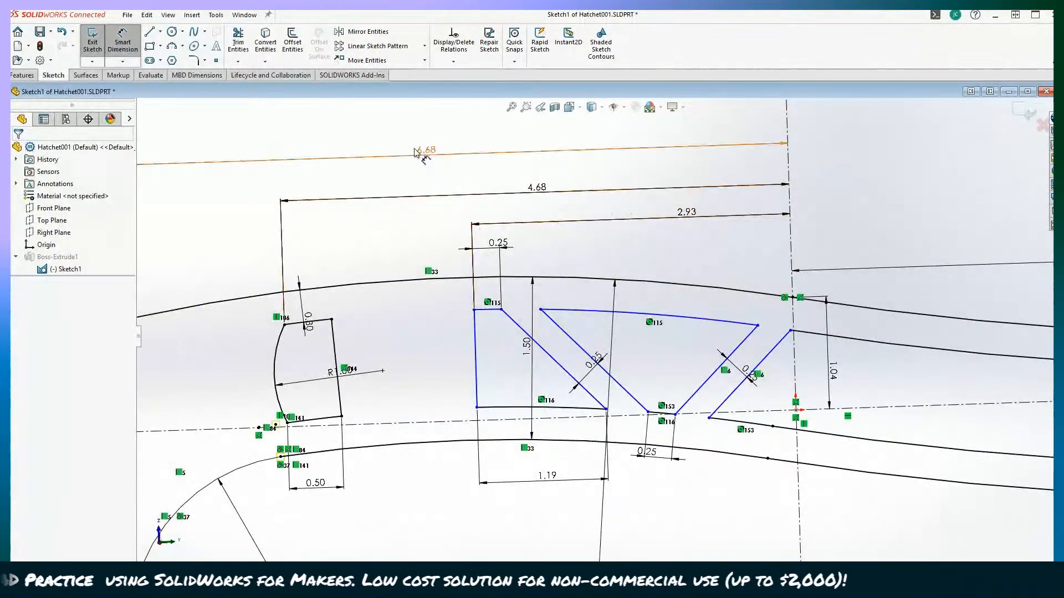
Step: Try to dimension the third cutout's upper butt-side corner from the vertical centerline
{"action": "left_click", "coordinate": [540, 309]}
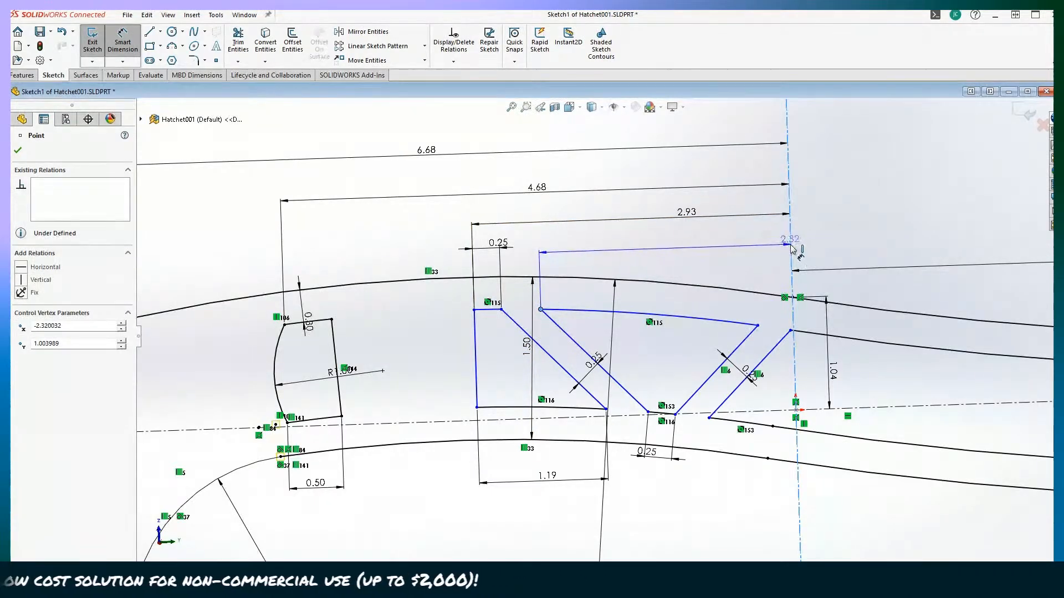
{"action": "left_click", "coordinate": [791, 248]}
{"action": "left_click", "coordinate": [681, 252]}
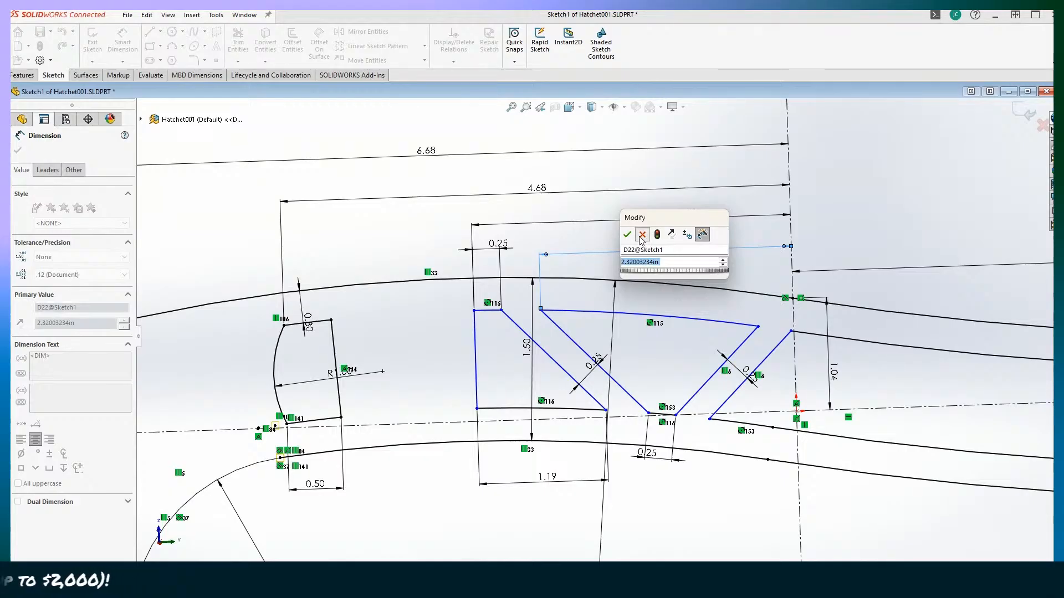
{"action": "left_click", "coordinate": [641, 237]}
{"action": "scroll", "coordinate": [699, 259], "scroll_direction": "down", "scroll_amount": 1}
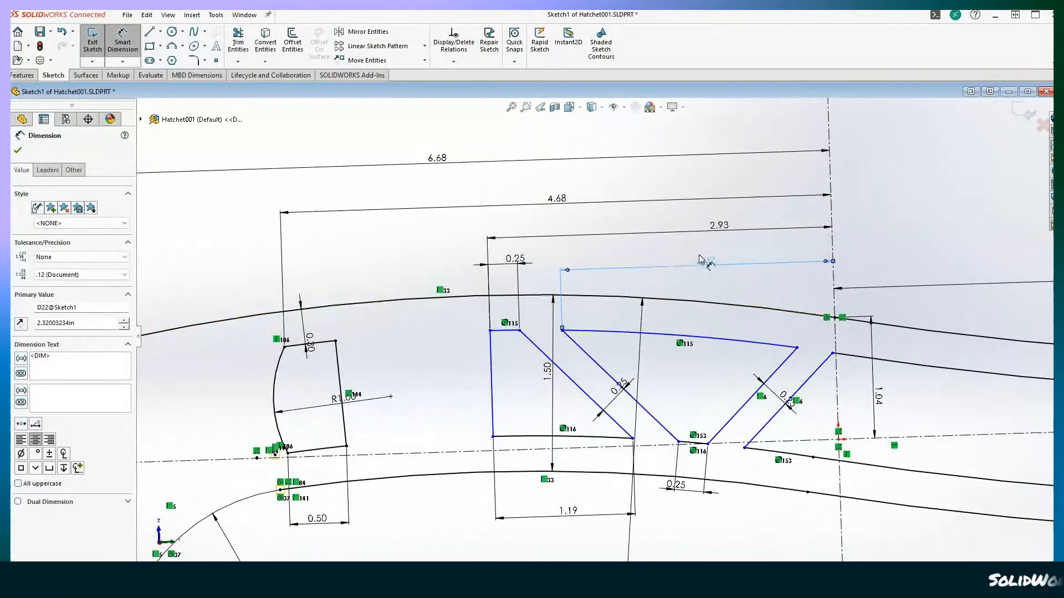
{"action": "key", "text": "Delete"}
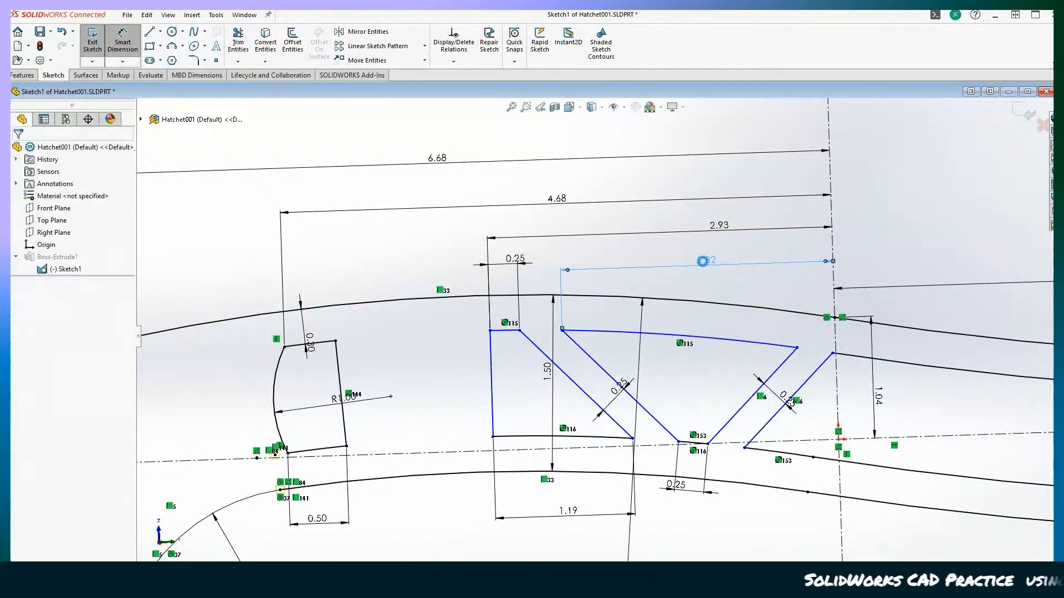
Step: Move the upper end of the fourth cutout's slanted edge along the inner curve to just beyond the vertical centerline
{"action": "scroll", "coordinate": [673, 377], "scroll_direction": "up", "scroll_amount": 1}
{"action": "scroll", "coordinate": [675, 400], "scroll_direction": "down", "scroll_amount": 2}
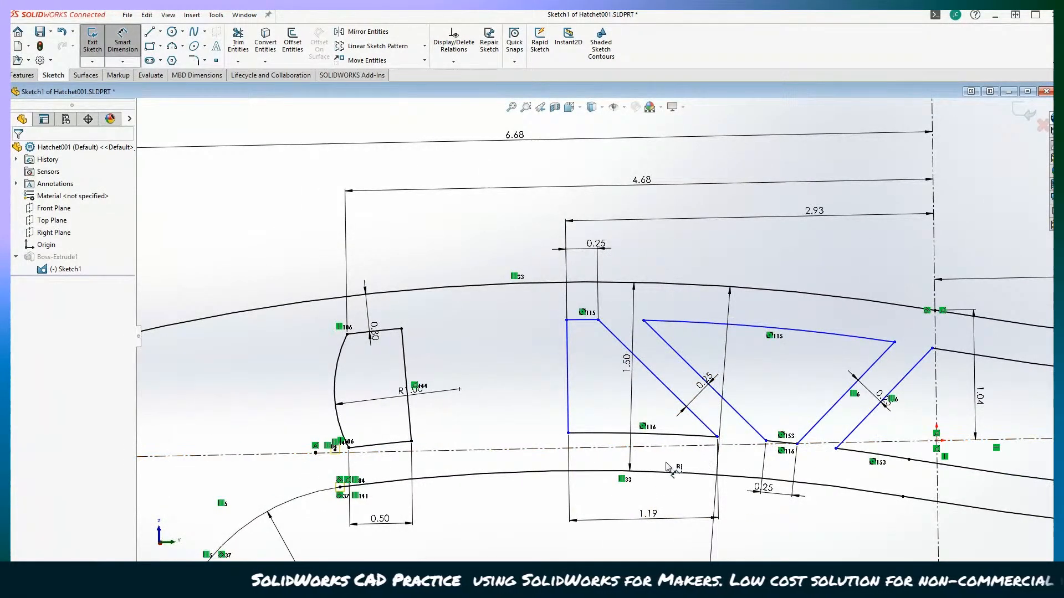
{"action": "scroll", "coordinate": [623, 496], "scroll_direction": "up", "scroll_amount": 1}
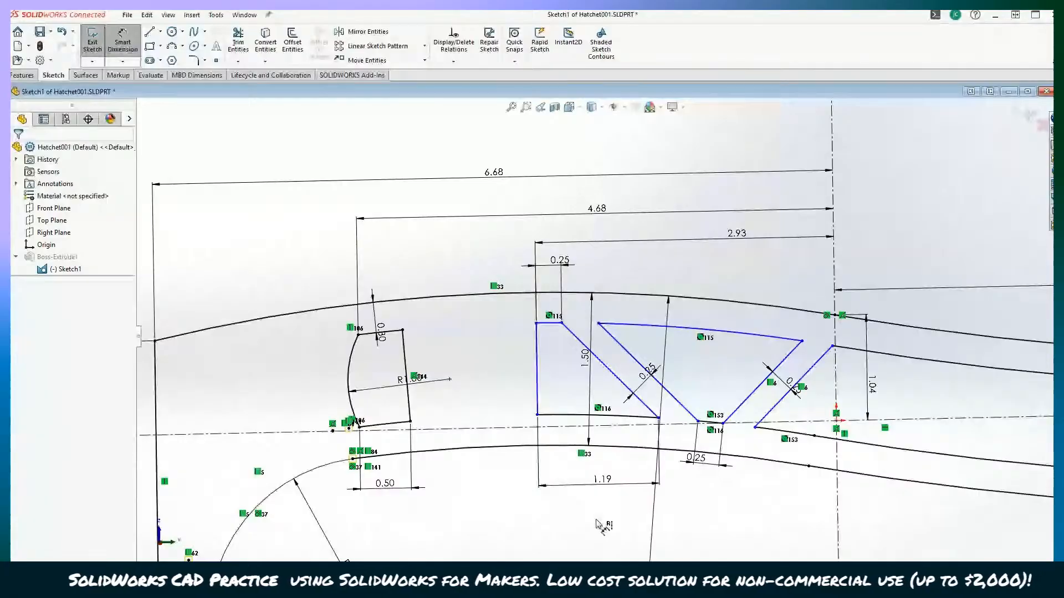
{"action": "scroll", "coordinate": [604, 504], "scroll_direction": "down", "scroll_amount": 2}
{"action": "scroll", "coordinate": [596, 521], "scroll_direction": "up", "scroll_amount": 3}
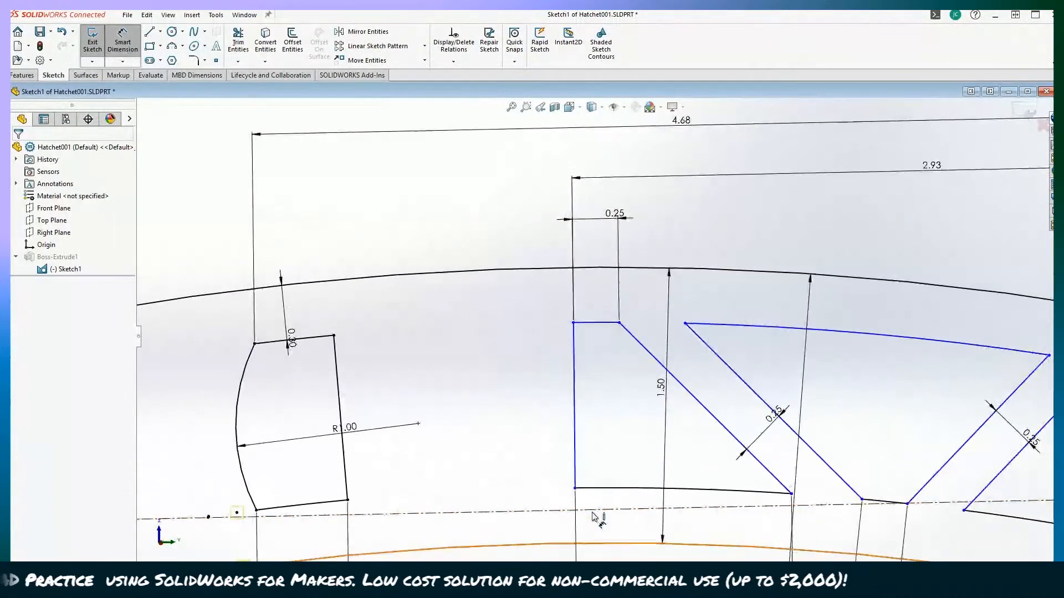
{"action": "scroll", "coordinate": [598, 499], "scroll_direction": "up", "scroll_amount": 3}
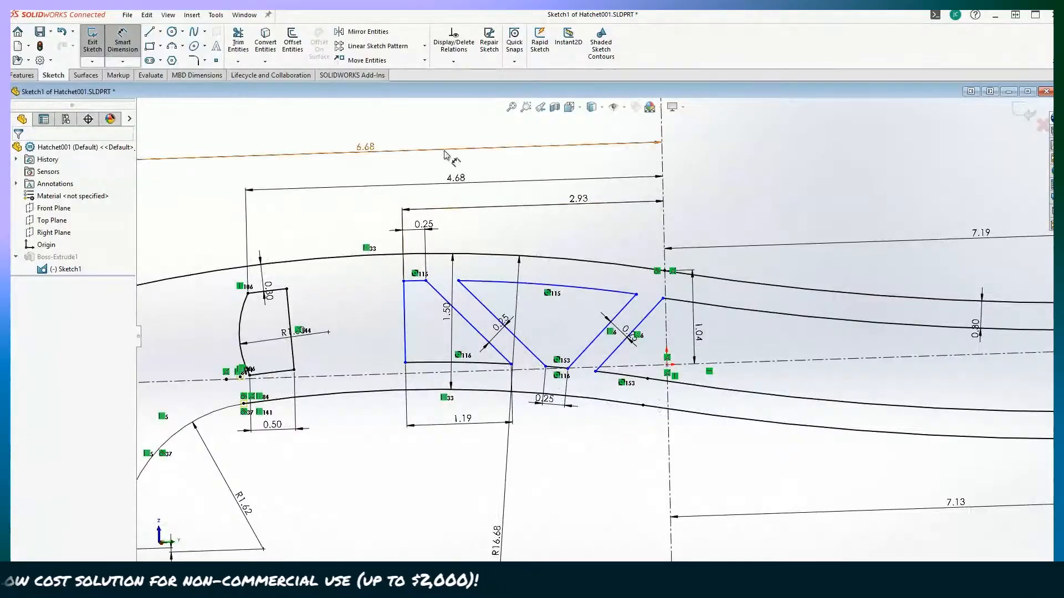
{"action": "left_click", "coordinate": [663, 298]}
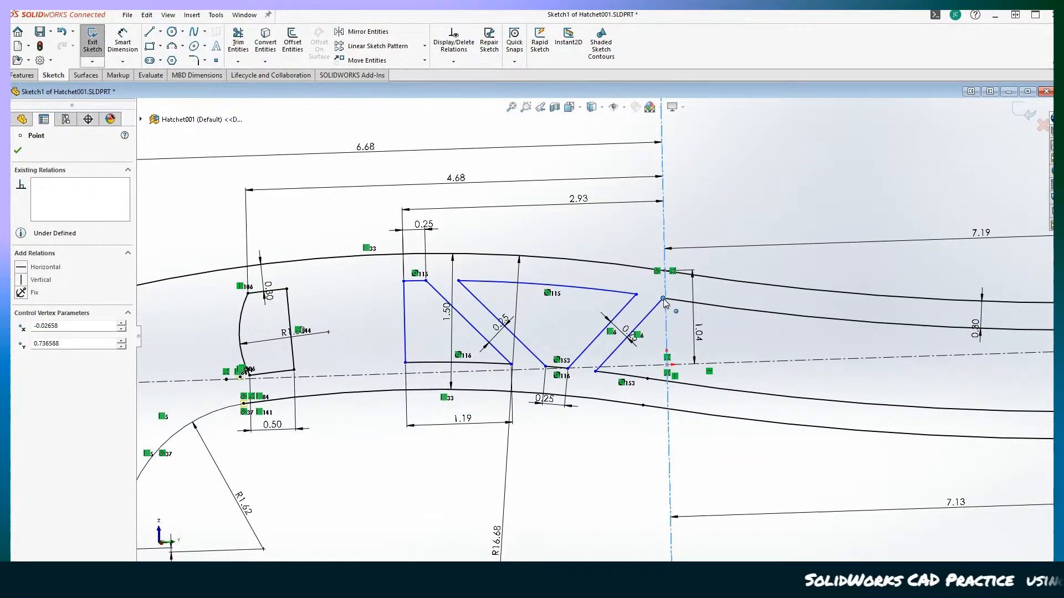
{"action": "left_click_drag", "start_coordinate": [664, 299], "coordinate": [686, 303]}
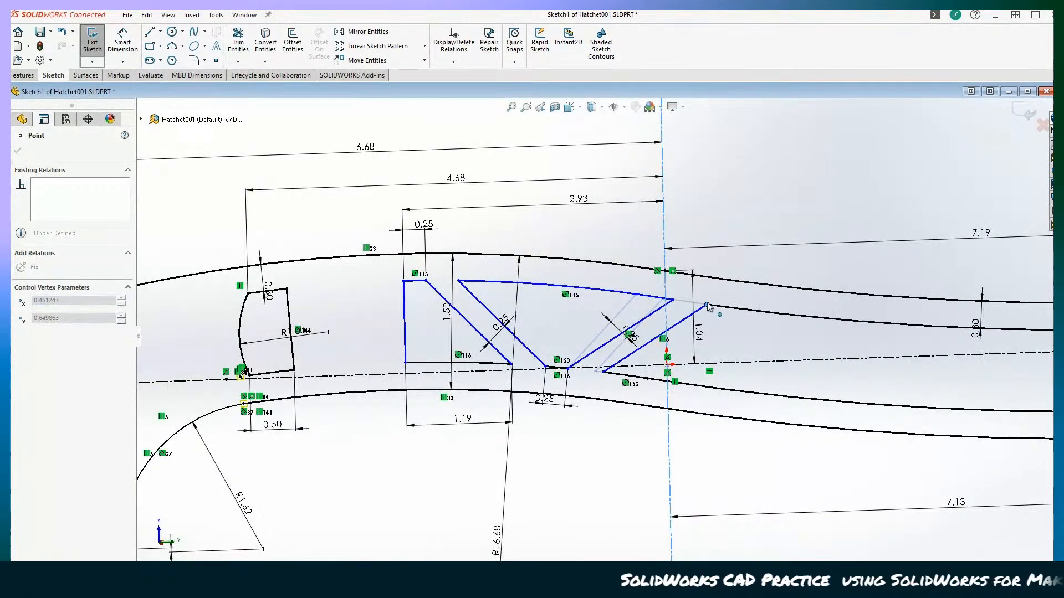
{"action": "left_click", "coordinate": [628, 326], "text": "ctrl"}
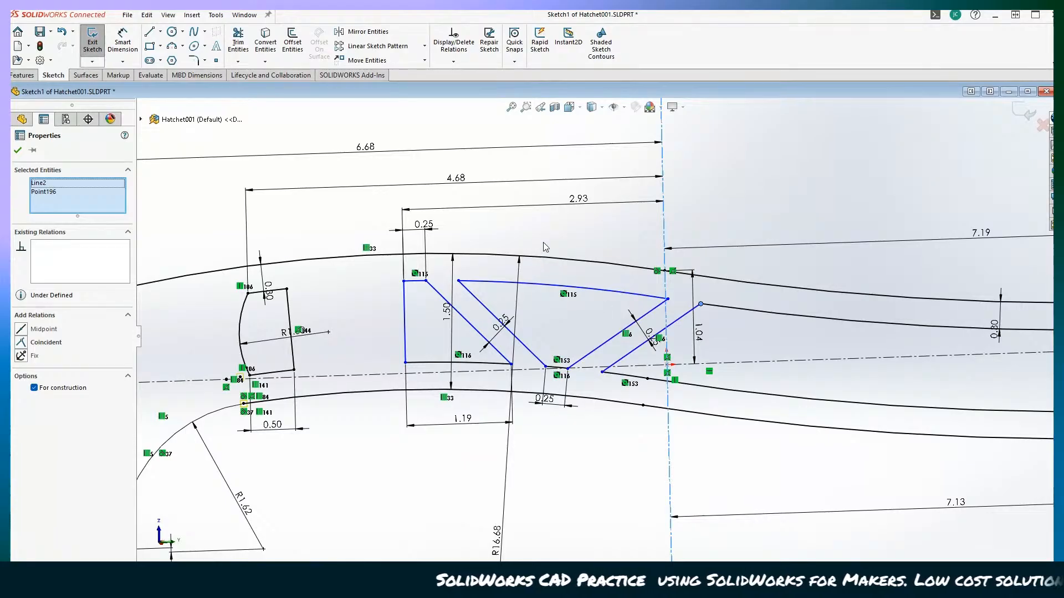
Step: Dimension the horizontal distance between the third cutout's two upper corners, accepting the current value
{"action": "left_click", "coordinate": [123, 42]}
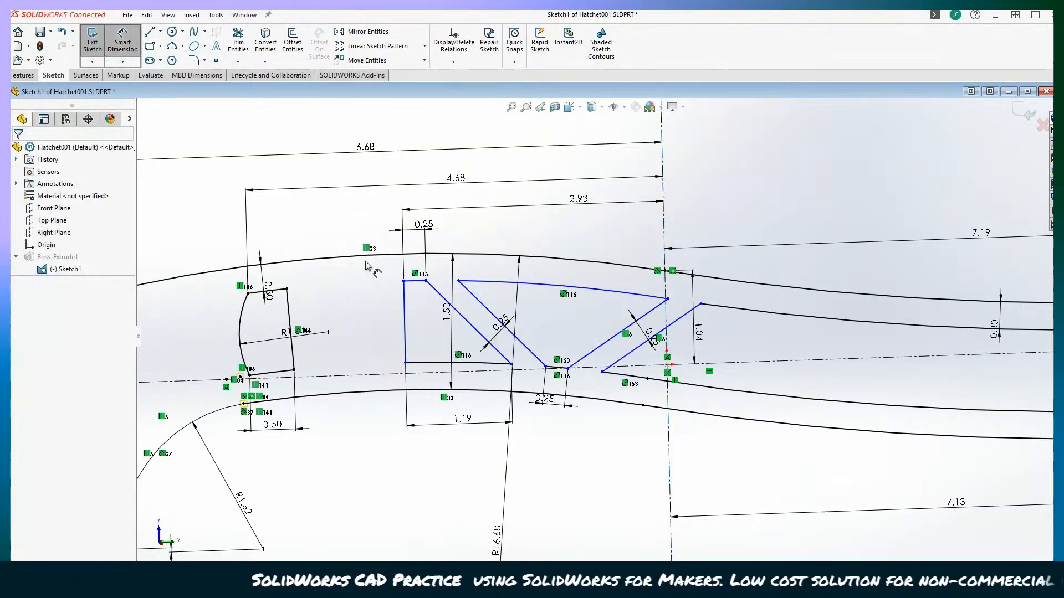
{"action": "left_click", "coordinate": [459, 281]}
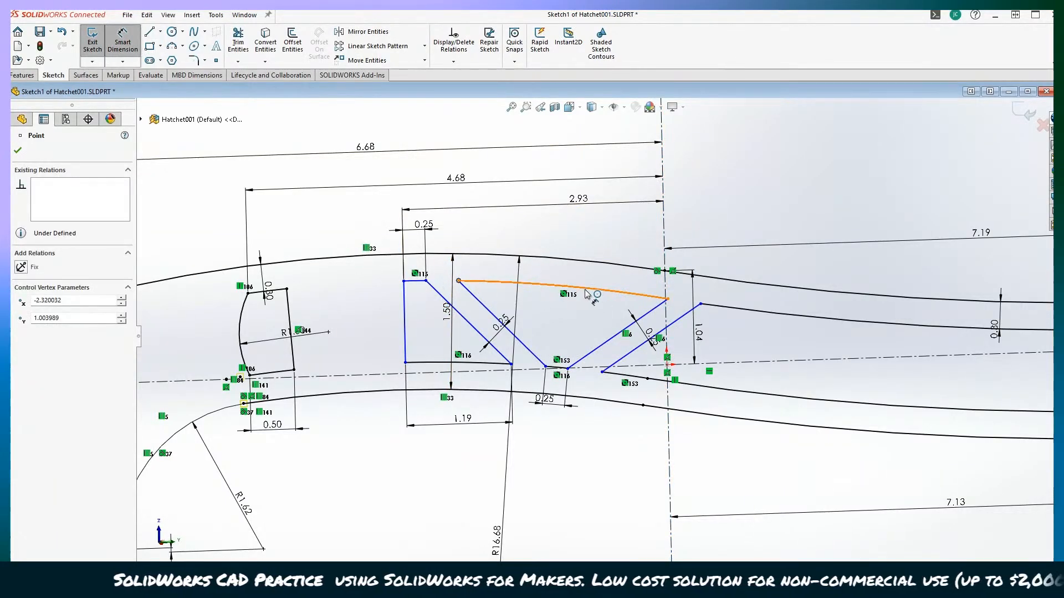
{"action": "left_click", "coordinate": [668, 299]}
{"action": "left_click", "coordinate": [564, 240]}
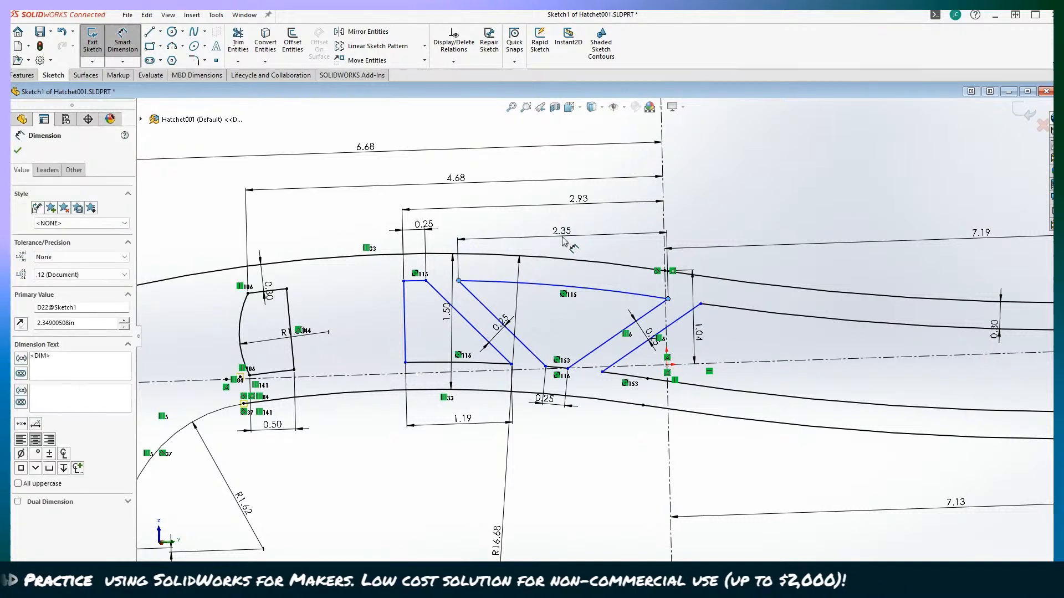
{"action": "key", "text": "Return"}
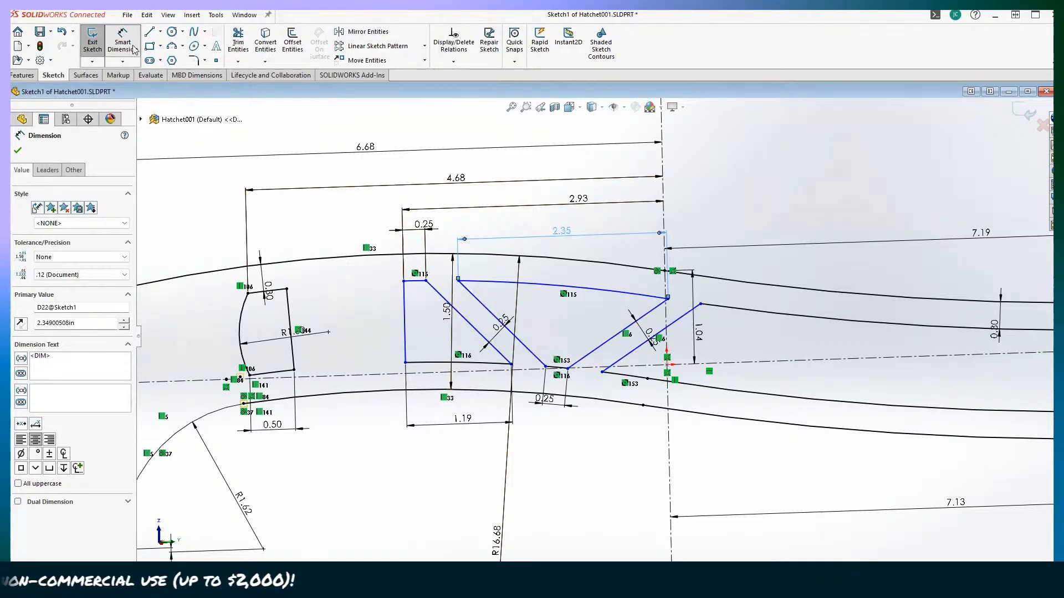
Step: Try to dimension the height of the third cutout's upper head-side corner above the horizontal centerline
{"action": "left_click", "coordinate": [668, 300]}
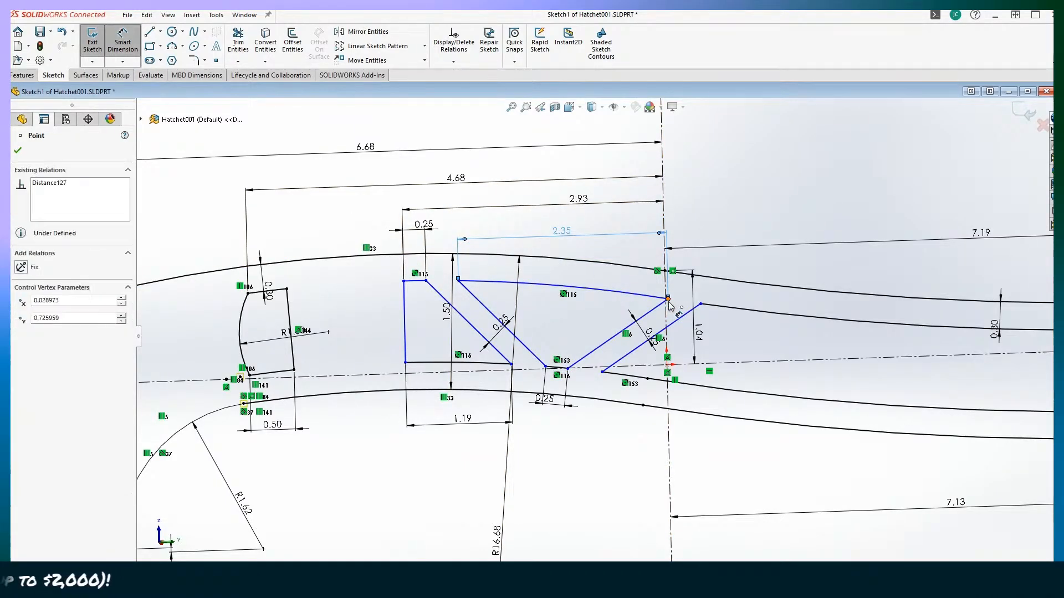
{"action": "left_click", "coordinate": [609, 332]}
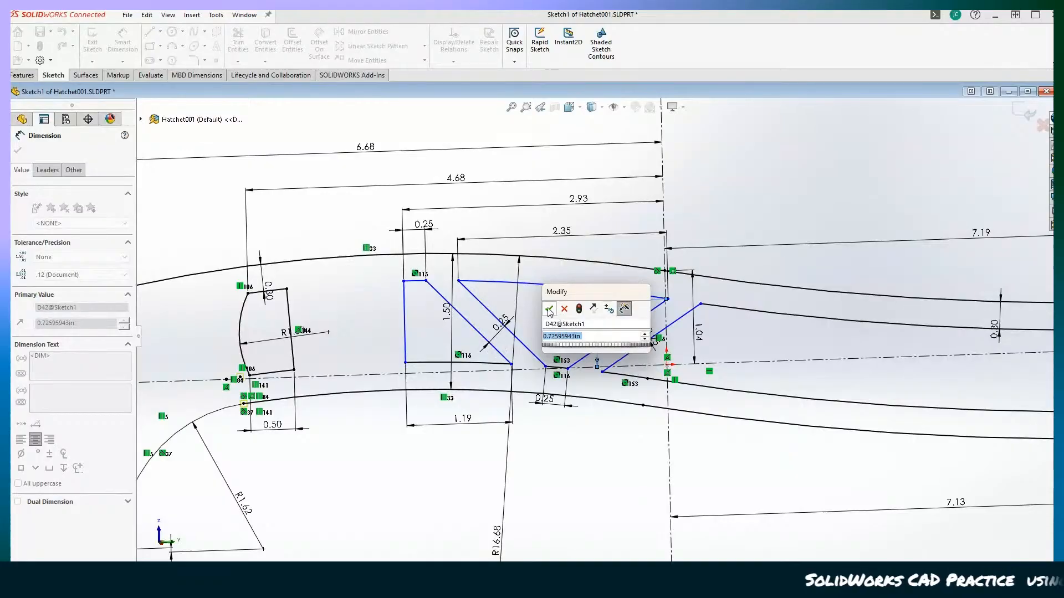
{"action": "left_click", "coordinate": [549, 310]}
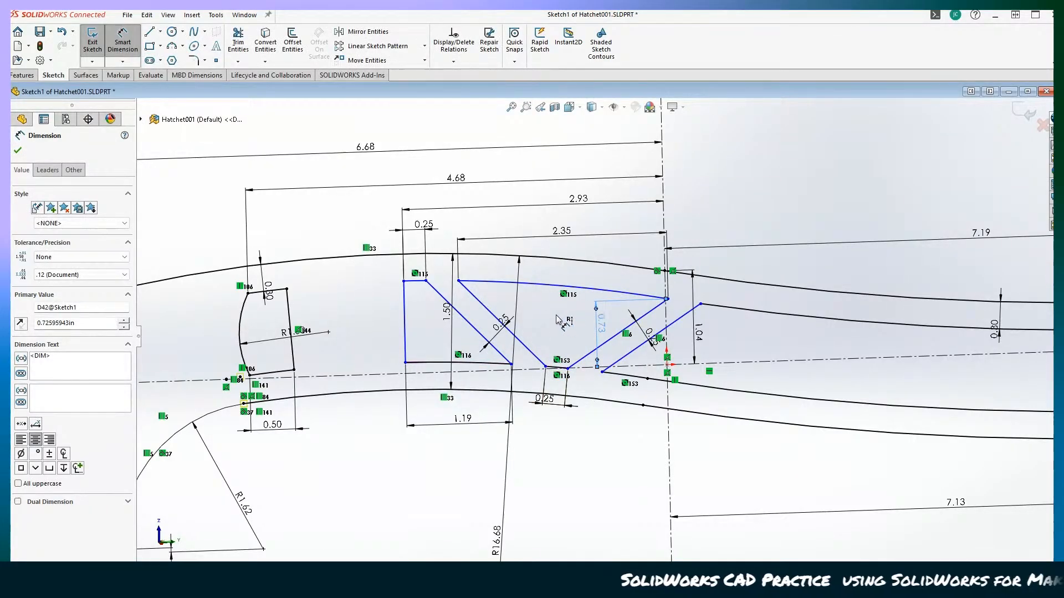
{"action": "key", "text": "Escape"}
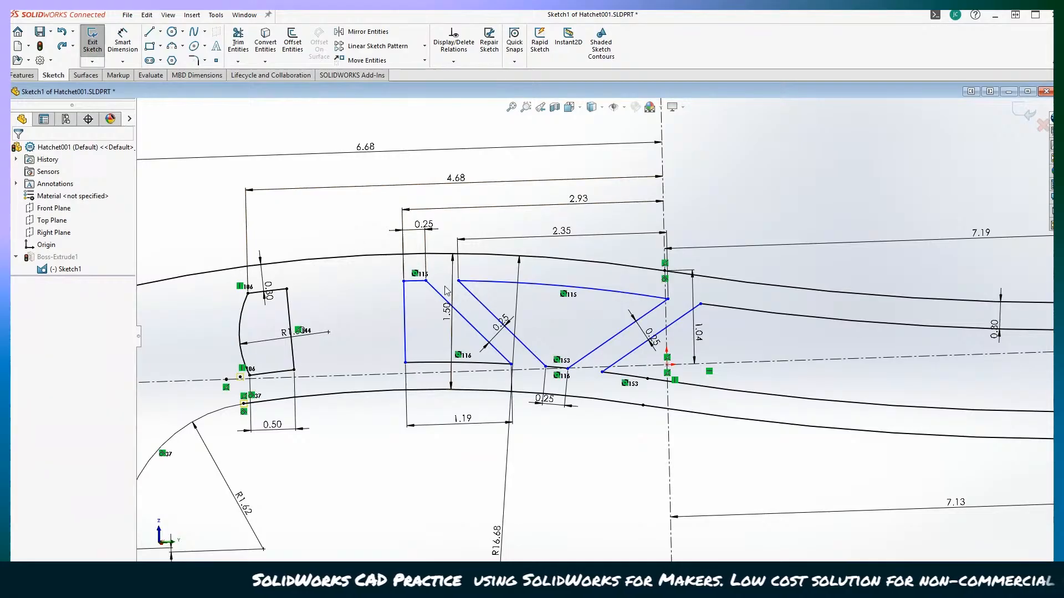
{"action": "left_click", "coordinate": [89, 45]}
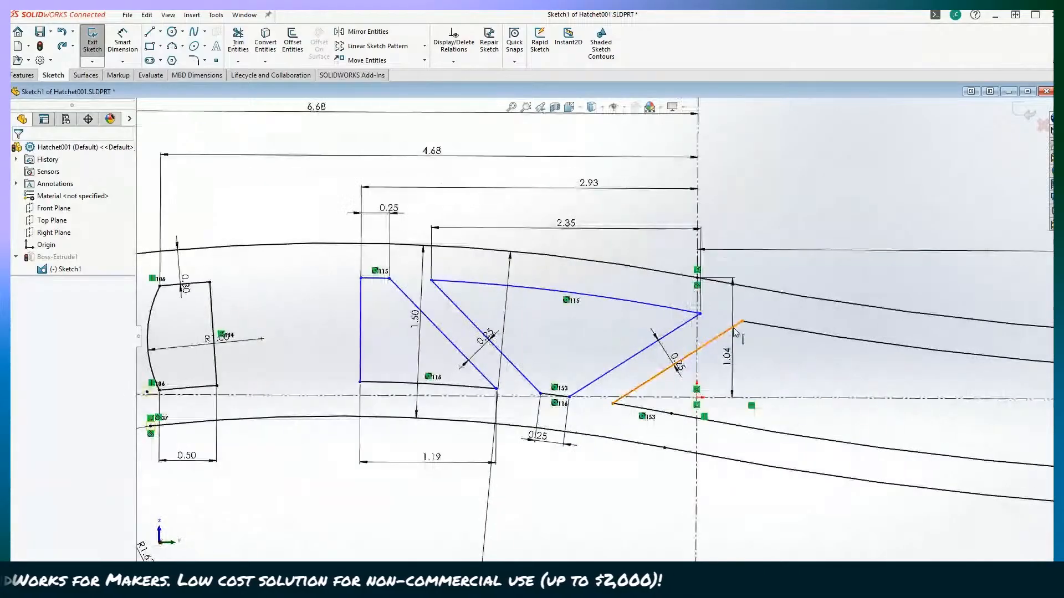
Step: Try sliding the upper end of the fourth cutout's slanted edge along the inner curve toward the vertical centerline, and undo it
{"action": "left_click_drag", "start_coordinate": [742, 323], "coordinate": [711, 324]}
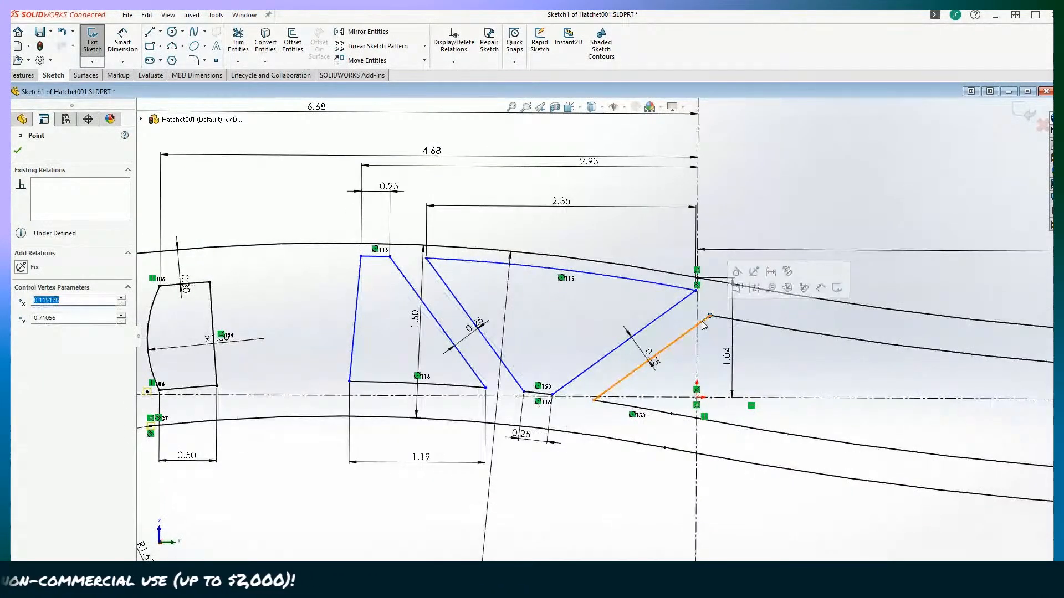
{"action": "key", "text": "ctrl+z"}
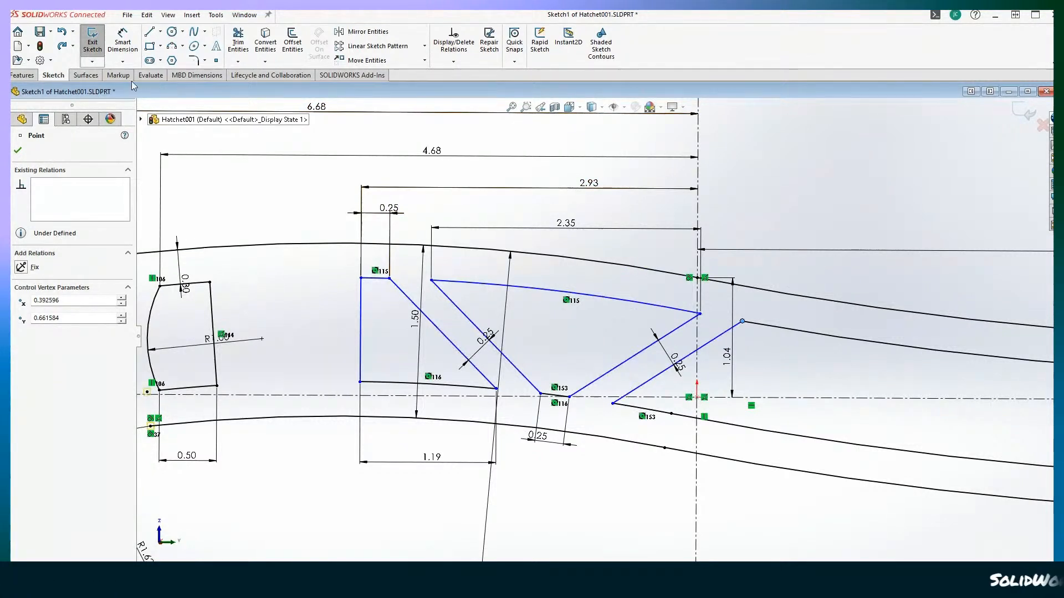
Step: Dimension the gap between the third cutout's upper arc and the handle's upper outer curve, accepting the current value
{"action": "left_click", "coordinate": [123, 61]}
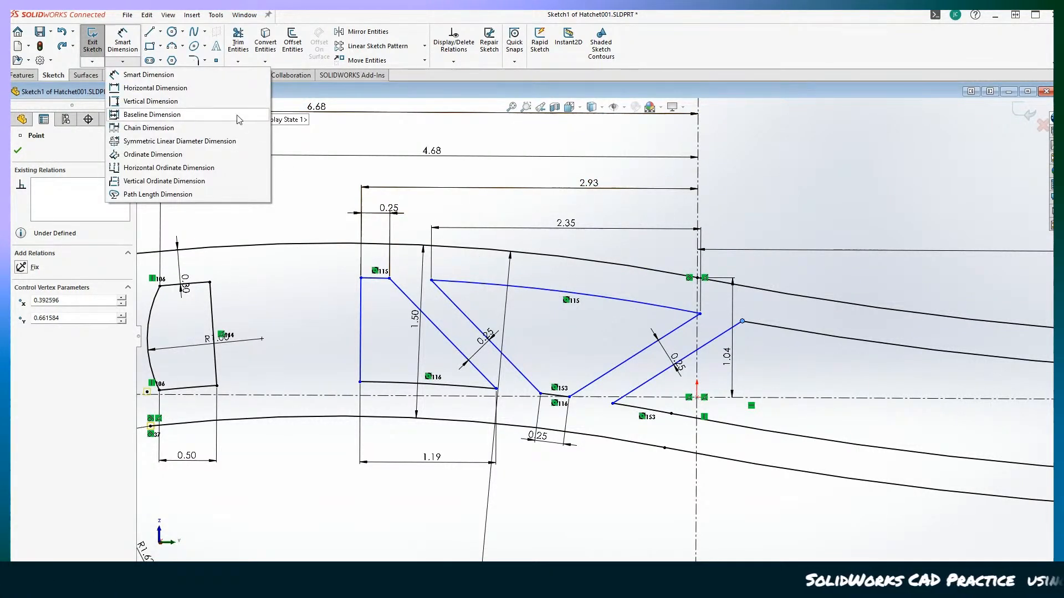
{"action": "left_click", "coordinate": [127, 44]}
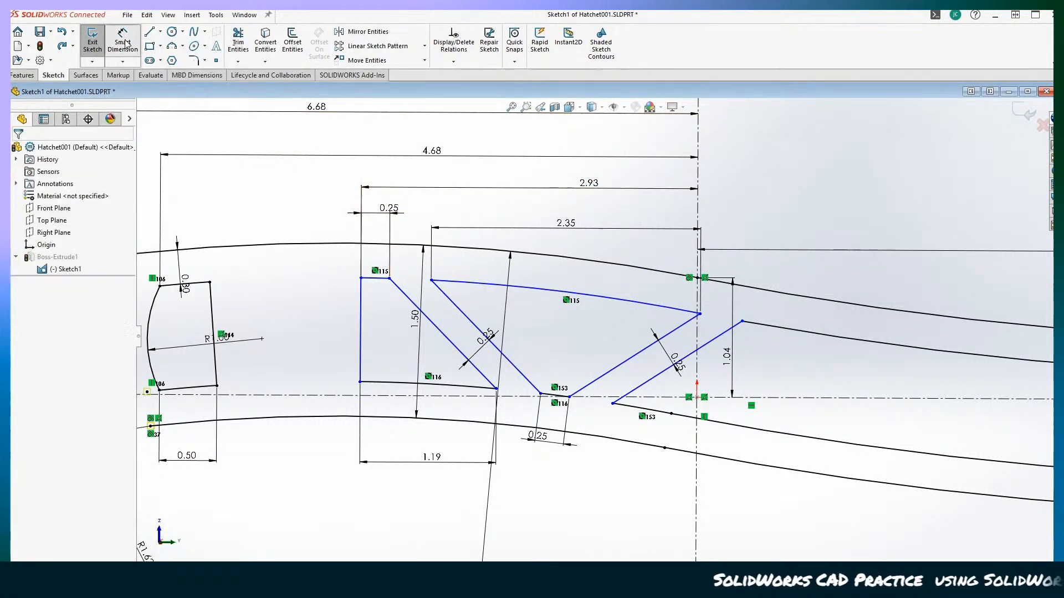
{"action": "left_click", "coordinate": [548, 291]}
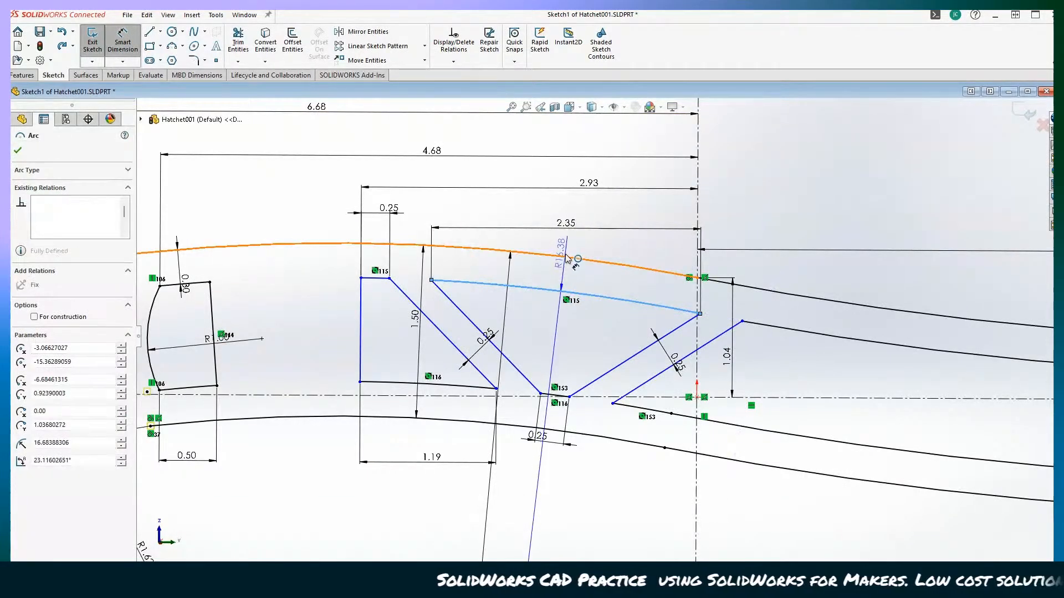
{"action": "left_click", "coordinate": [535, 250]}
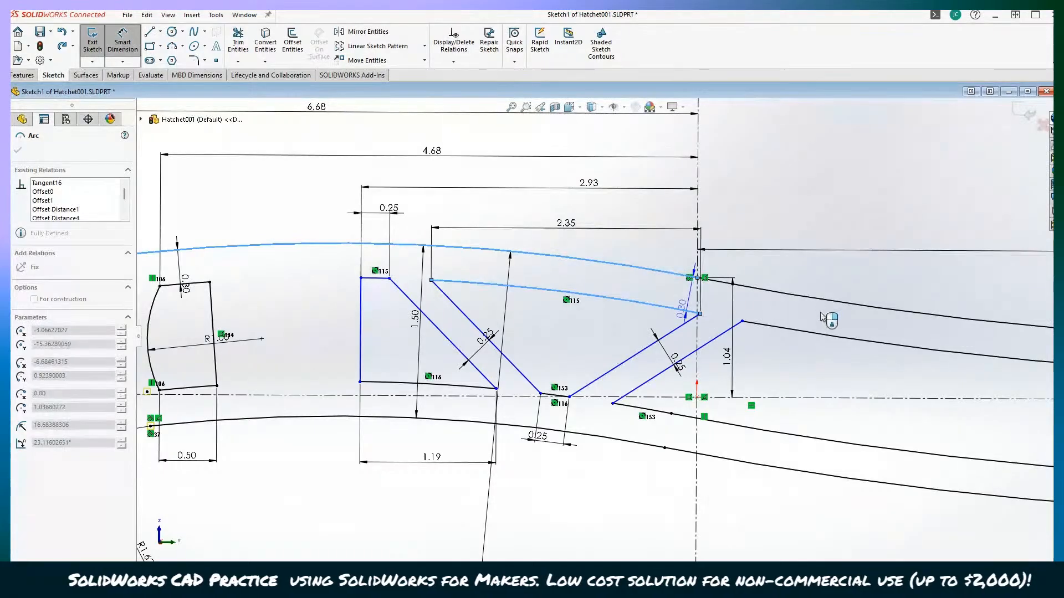
{"action": "left_click", "coordinate": [710, 332]}
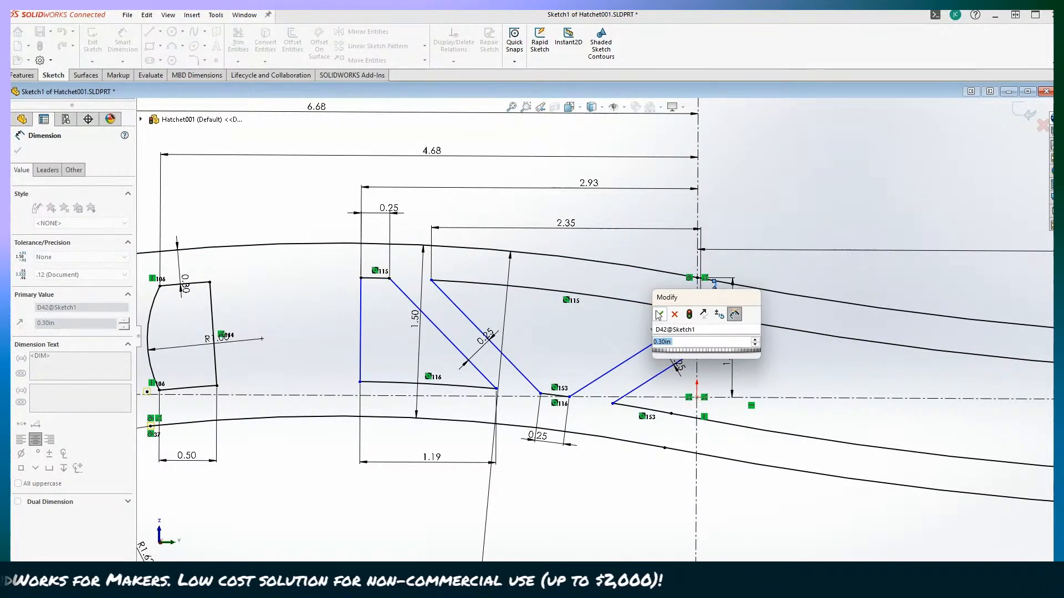
{"action": "left_click", "coordinate": [659, 314]}
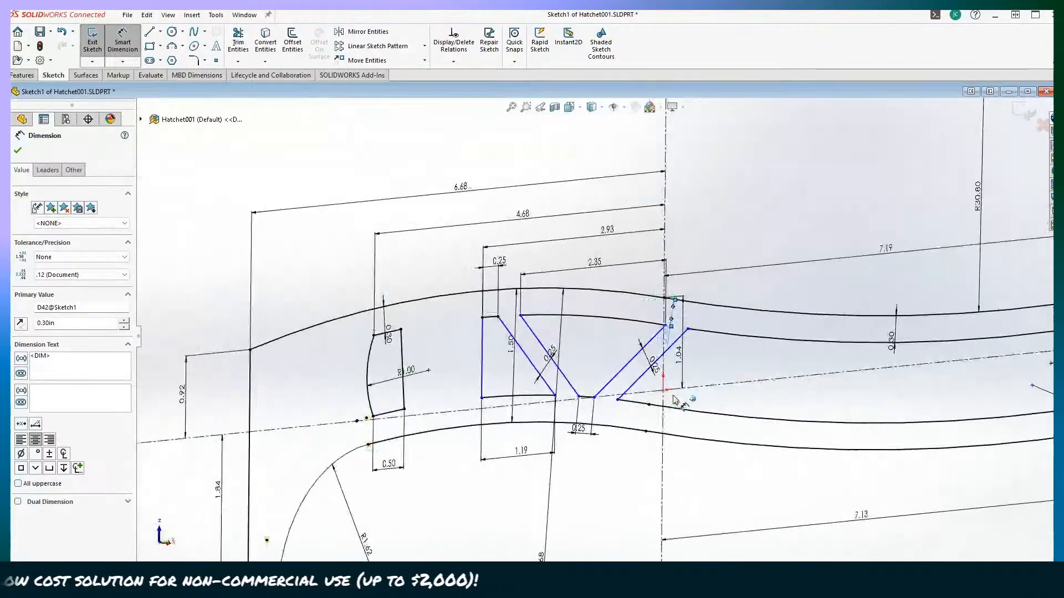
Step: Examine the second, third and fourth cutouts to find which slanted edges and corners are still under-defined
{"action": "scroll", "coordinate": [674, 398], "scroll_direction": "down", "scroll_amount": 5}
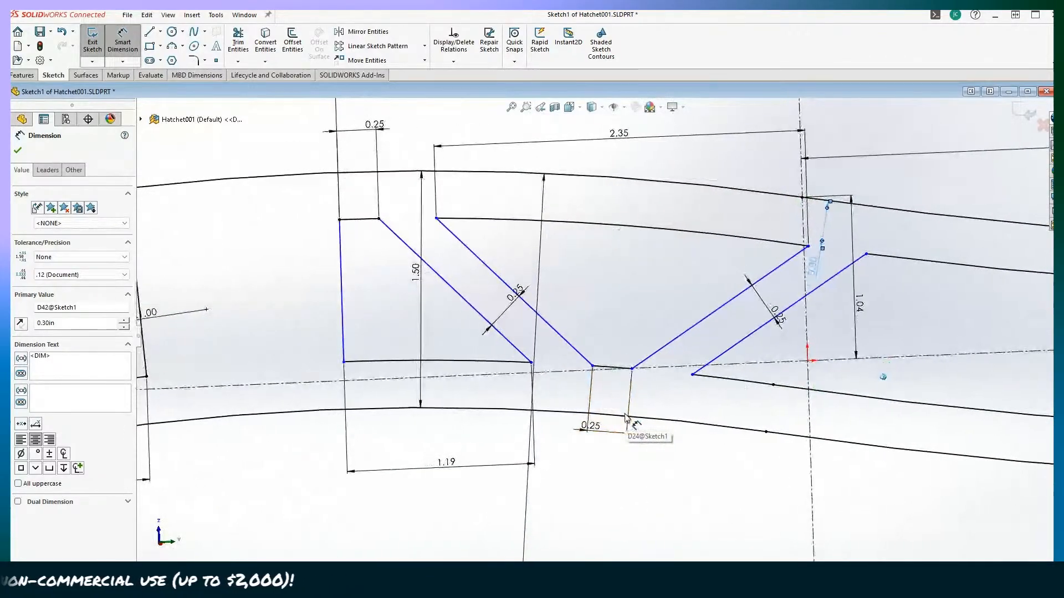
{"action": "scroll", "coordinate": [620, 417], "scroll_direction": "up", "scroll_amount": 2}
{"action": "scroll", "coordinate": [588, 410], "scroll_direction": "down", "scroll_amount": 1}
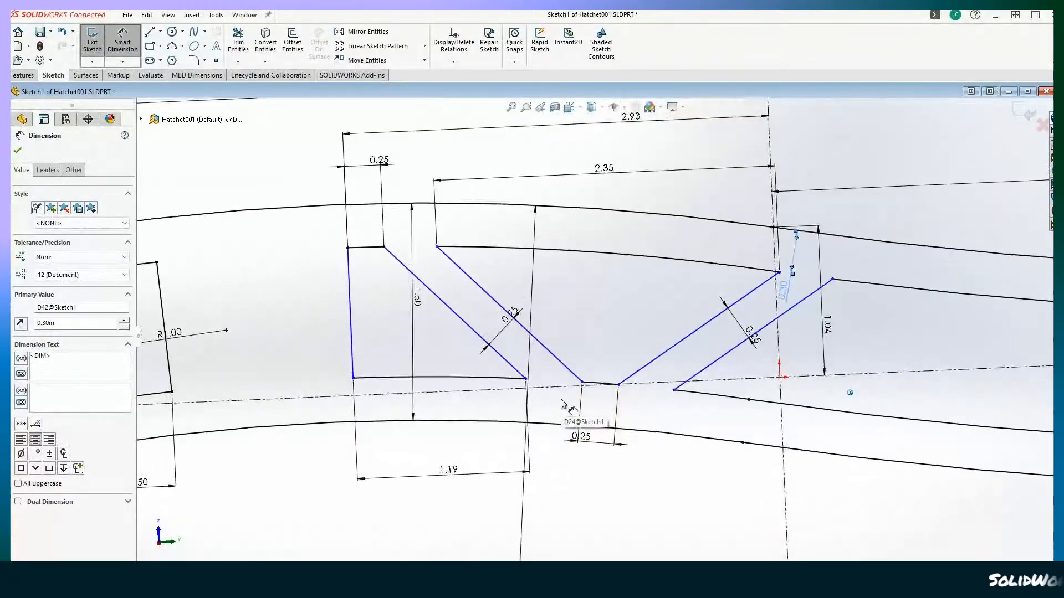
{"action": "scroll", "coordinate": [562, 404], "scroll_direction": "down", "scroll_amount": 1}
{"action": "scroll", "coordinate": [561, 404], "scroll_direction": "up", "scroll_amount": 2}
{"action": "scroll", "coordinate": [561, 404], "scroll_direction": "up", "scroll_amount": 3}
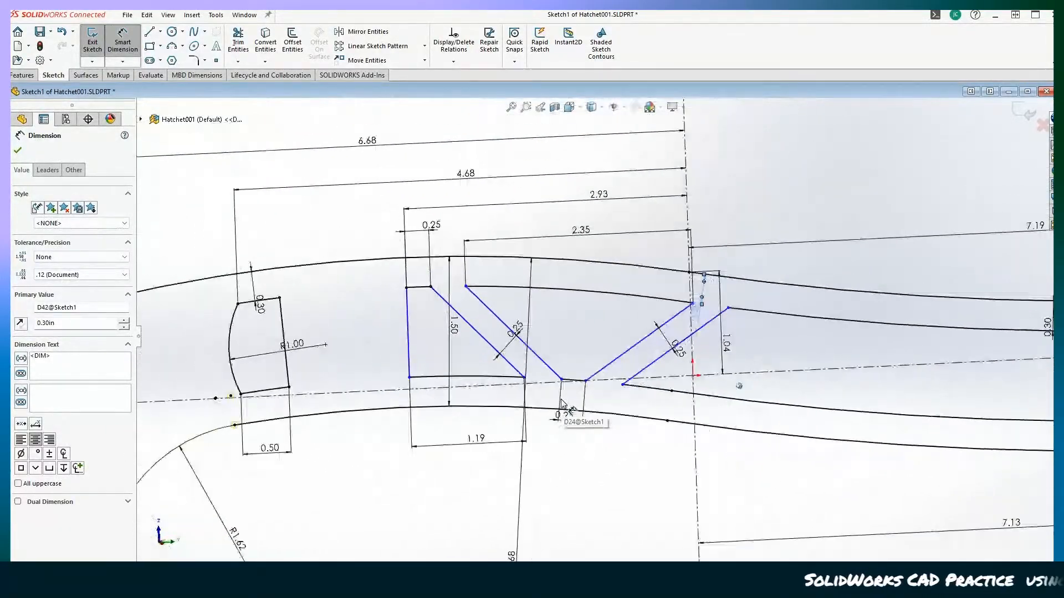
{"action": "scroll", "coordinate": [561, 404], "scroll_direction": "up", "scroll_amount": 4}
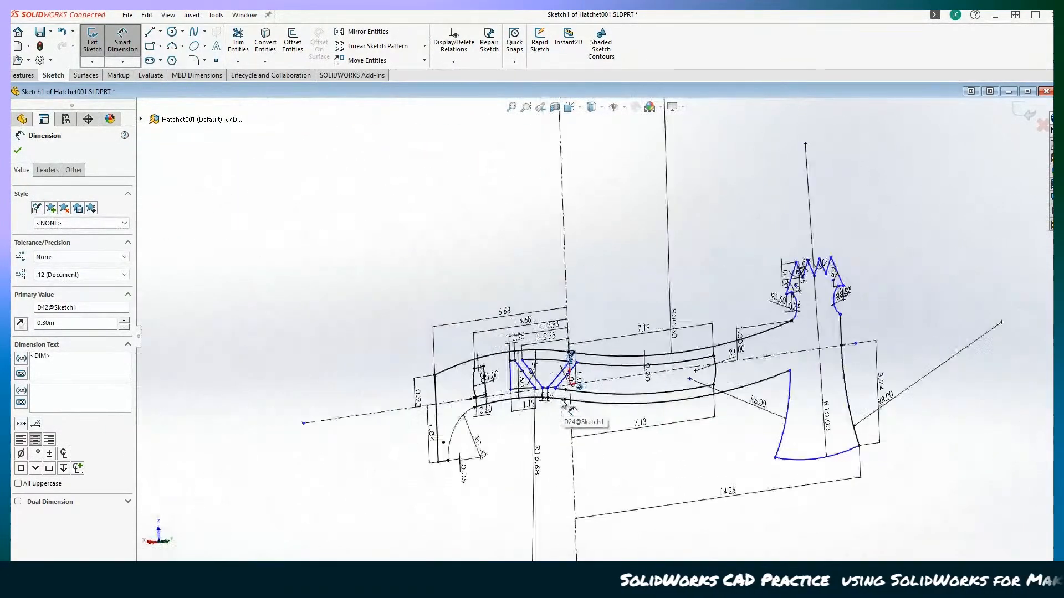
{"action": "scroll", "coordinate": [561, 404], "scroll_direction": "down", "scroll_amount": 6}
{"action": "scroll", "coordinate": [562, 404], "scroll_direction": "up", "scroll_amount": 2}
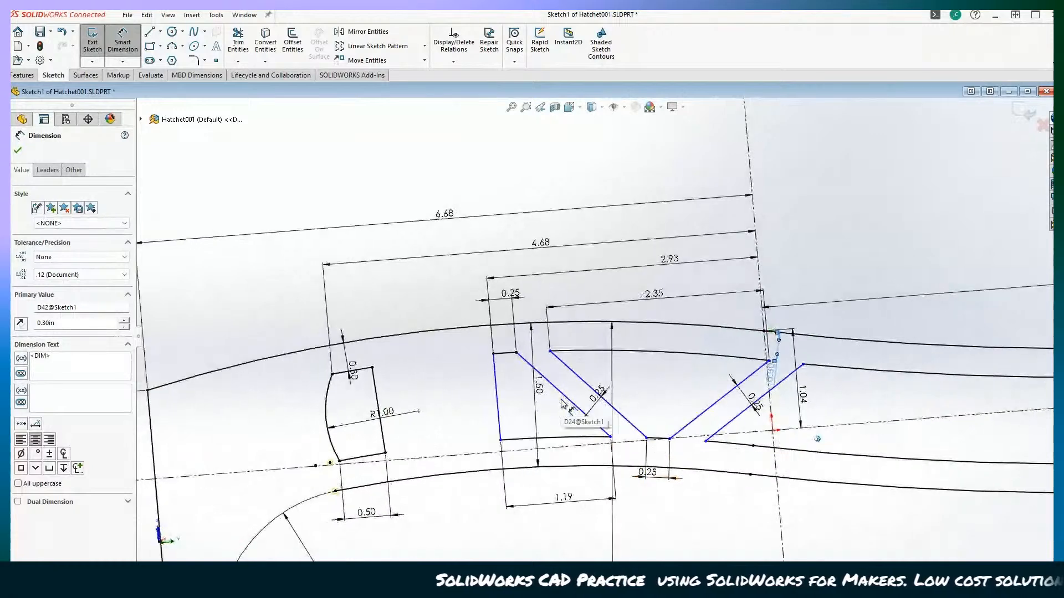
{"action": "scroll", "coordinate": [576, 421], "scroll_direction": "down", "scroll_amount": 4}
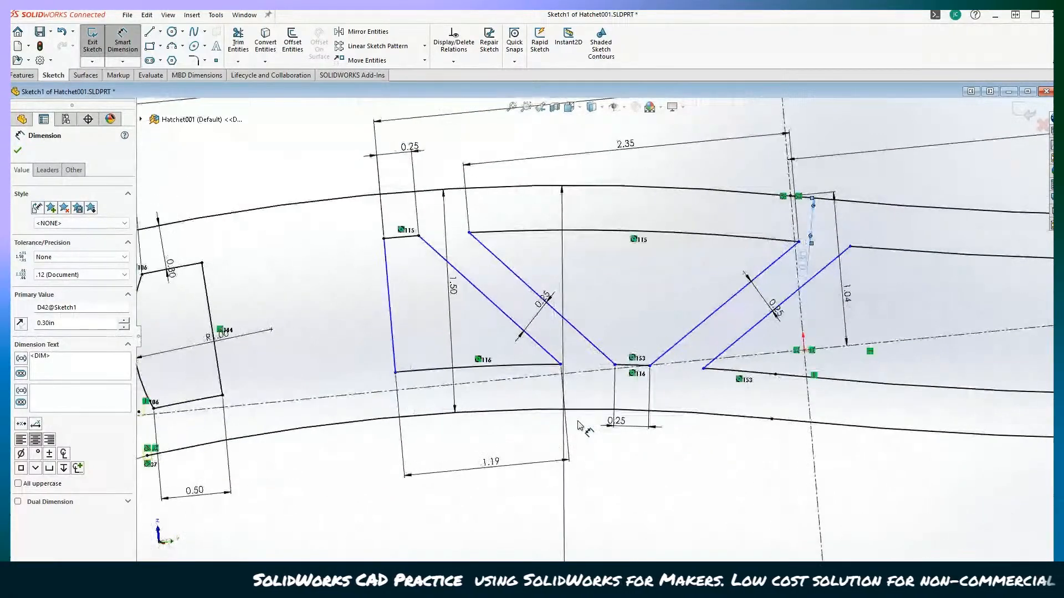
{"action": "scroll", "coordinate": [578, 426], "scroll_direction": "up", "scroll_amount": 2}
{"action": "scroll", "coordinate": [578, 426], "scroll_direction": "down", "scroll_amount": 2}
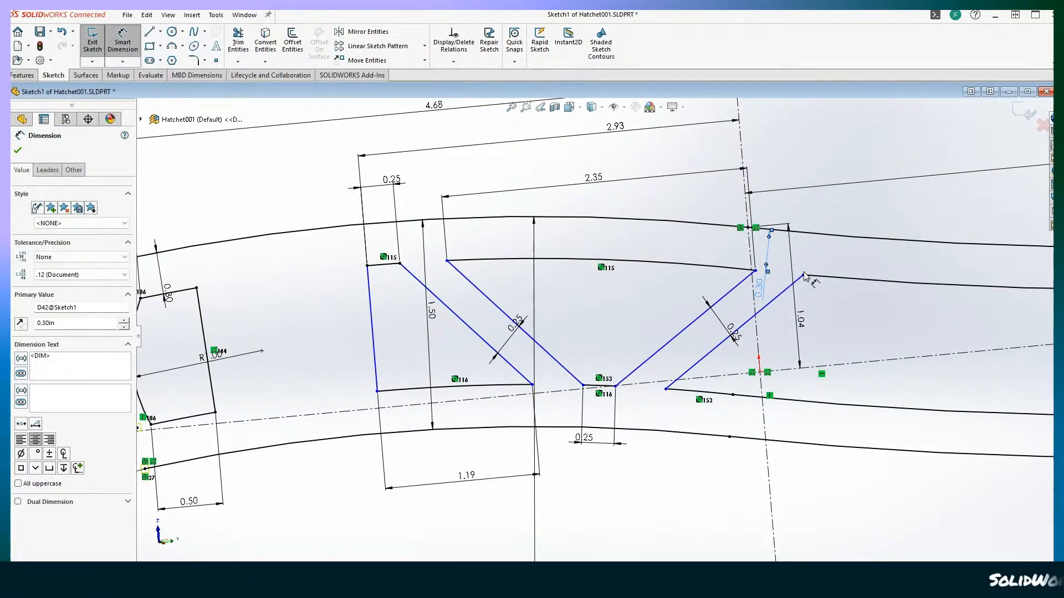
Step: Dimension the horizontal distance from the vertical centerline to the fourth cutout's upper butt-side corner, accepting the current value
{"action": "key", "text": "Escape"}
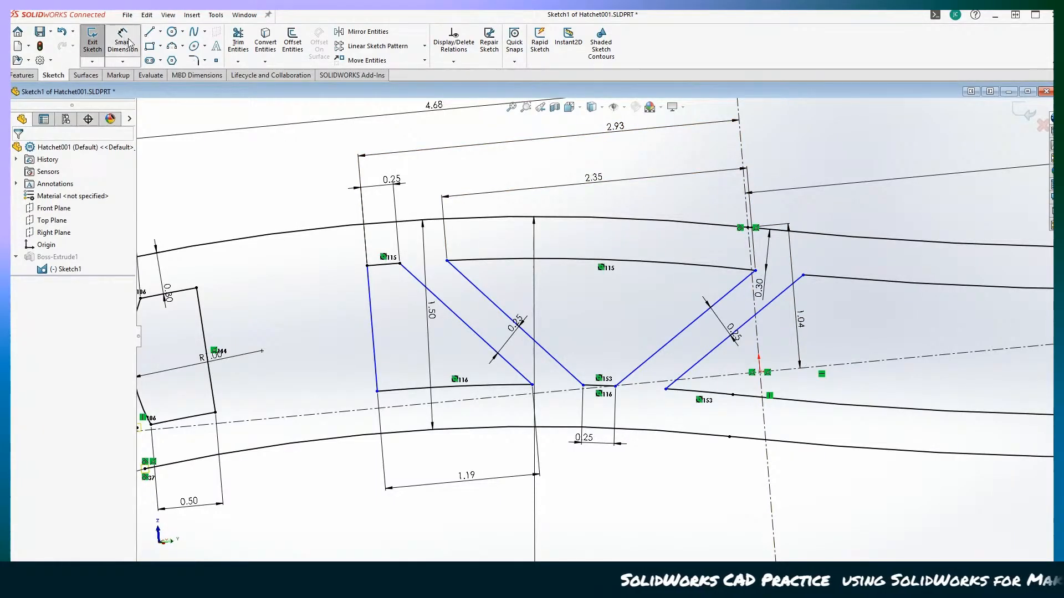
{"action": "left_click", "coordinate": [803, 276]}
{"action": "left_click", "coordinate": [757, 340]}
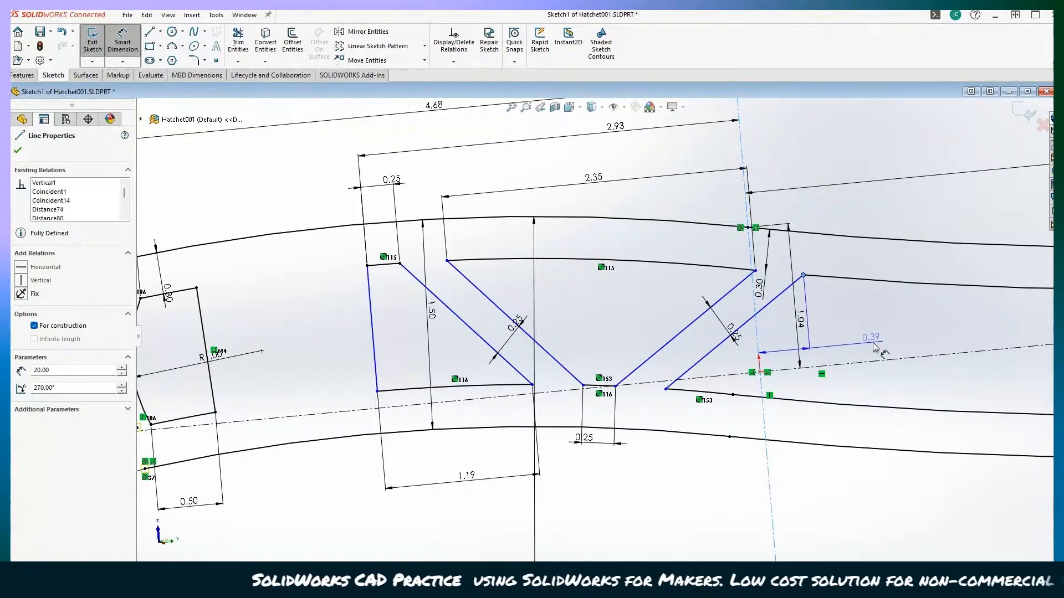
{"action": "left_click", "coordinate": [845, 354]}
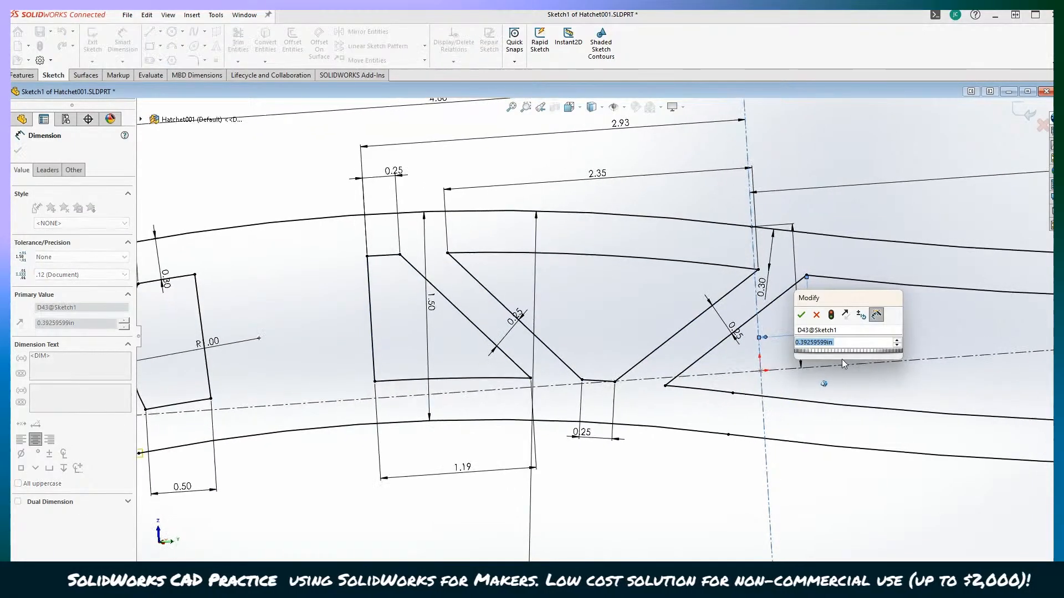
{"action": "key", "text": "Return"}
Step: Review the handle cutouts and the rest of the hatchet sketch for geometry that is still under-defined
{"action": "scroll", "coordinate": [739, 487], "scroll_direction": "up", "scroll_amount": 3}
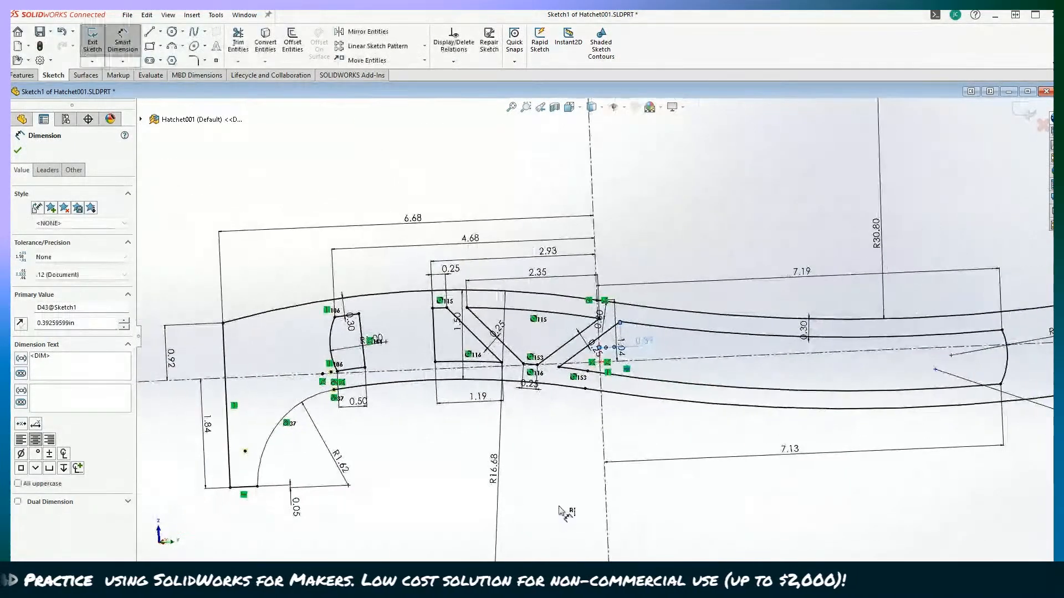
{"action": "scroll", "coordinate": [562, 513], "scroll_direction": "down", "scroll_amount": 2}
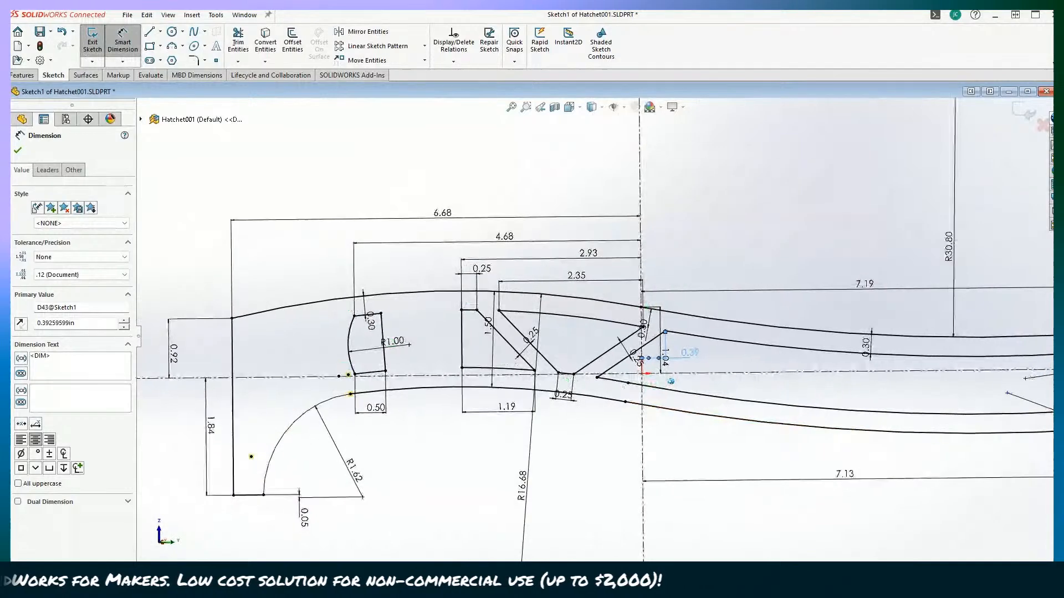
{"action": "scroll", "coordinate": [492, 326], "scroll_direction": "up", "scroll_amount": 1}
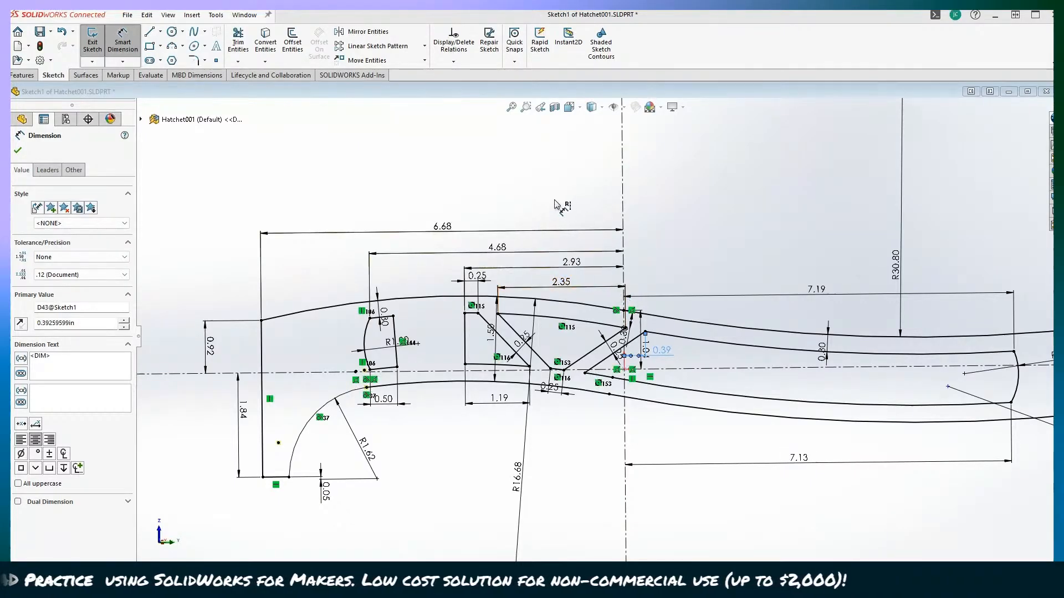
{"action": "left_click", "coordinate": [678, 34]}
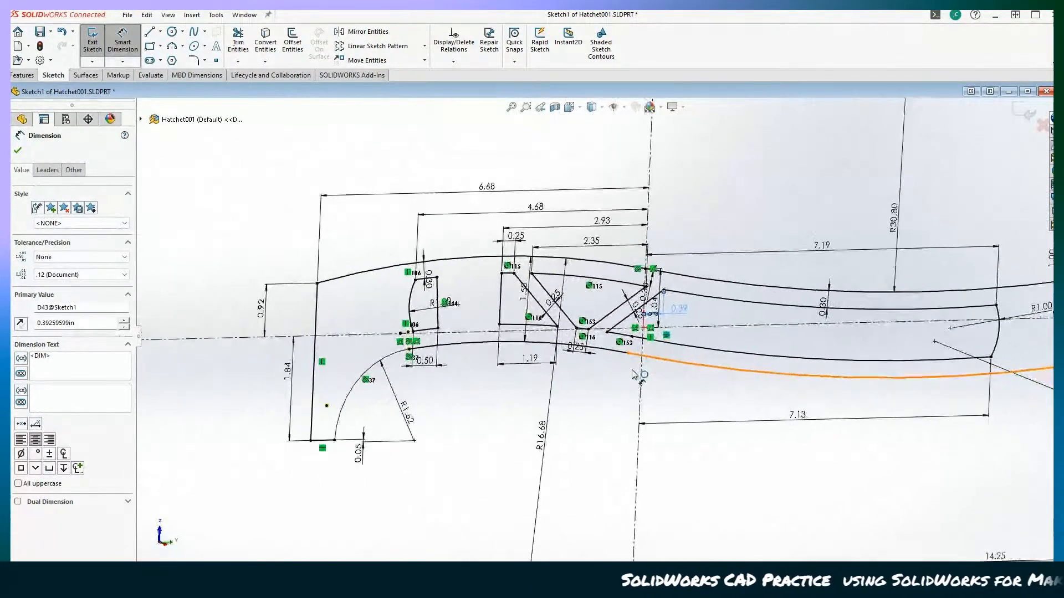
{"action": "scroll", "coordinate": [625, 374], "scroll_direction": "up", "scroll_amount": 6}
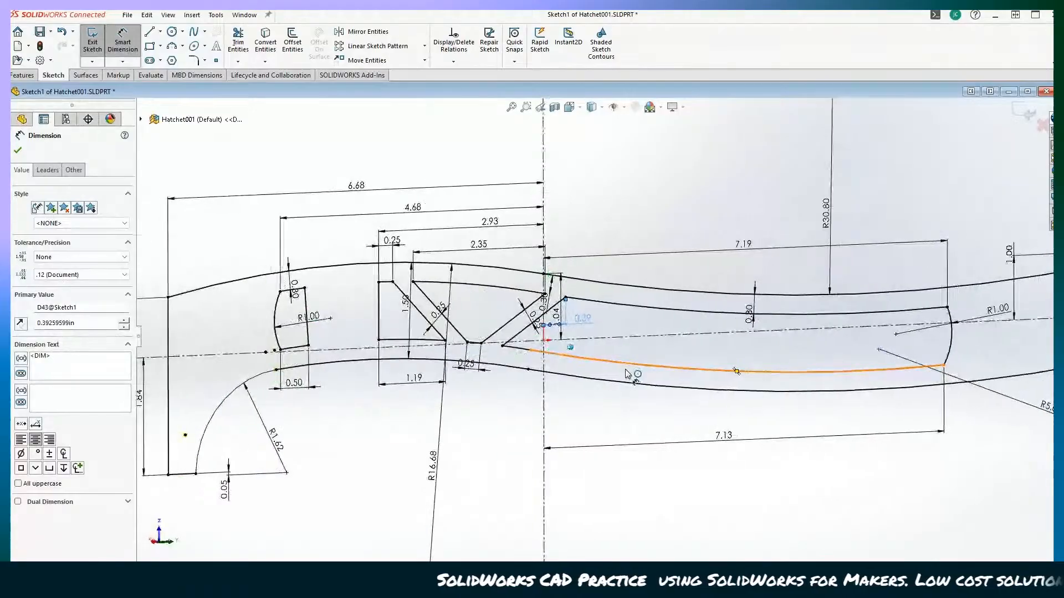
{"action": "scroll", "coordinate": [626, 375], "scroll_direction": "down", "scroll_amount": 4}
{"action": "scroll", "coordinate": [626, 370], "scroll_direction": "down", "scroll_amount": 1}
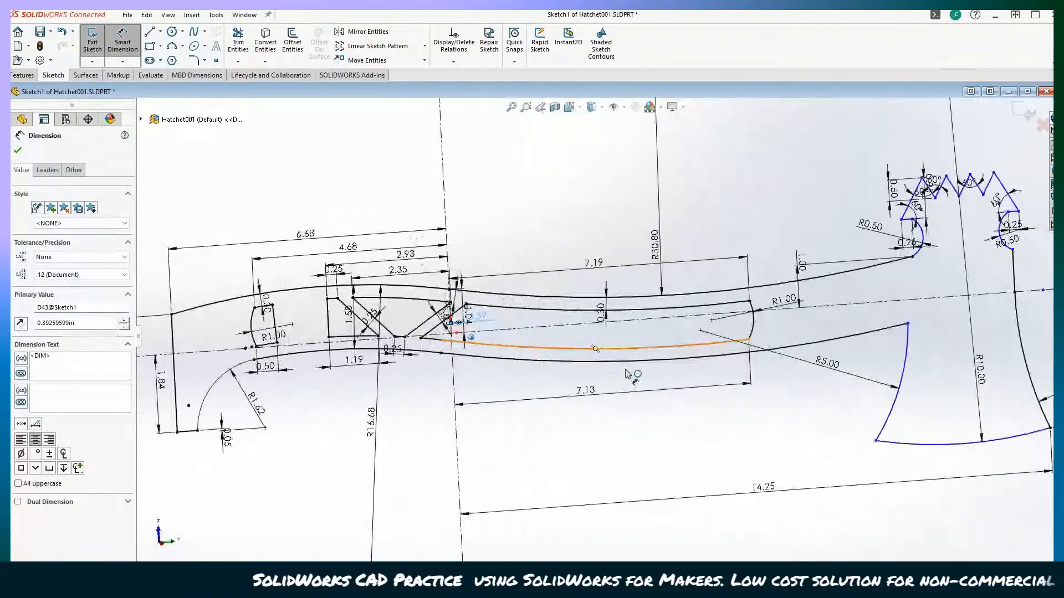
{"action": "scroll", "coordinate": [624, 375], "scroll_direction": "up", "scroll_amount": 1}
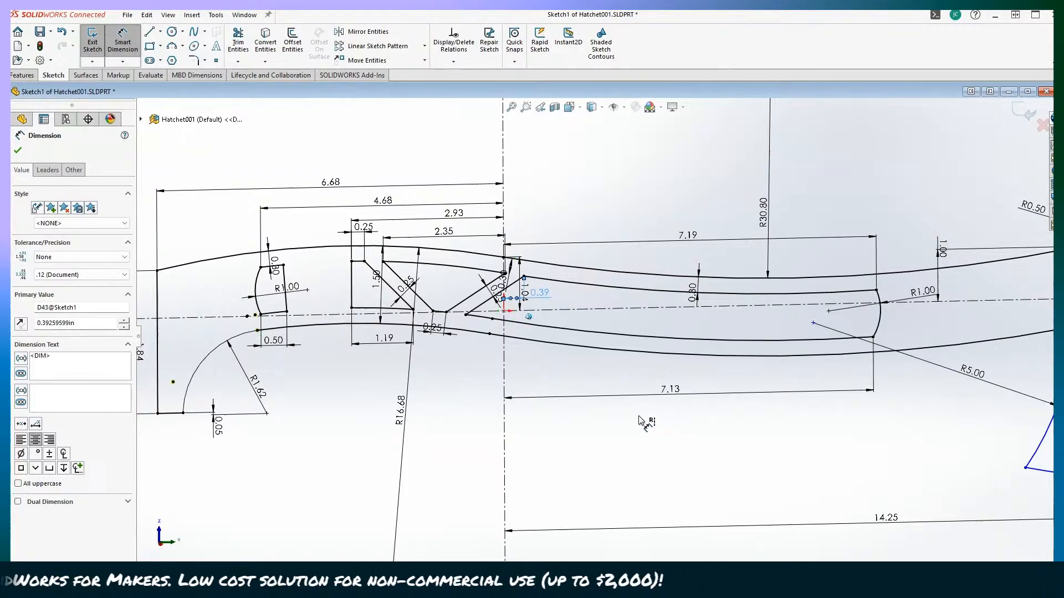
{"action": "scroll", "coordinate": [596, 176], "scroll_direction": "down", "scroll_amount": 2}
{"action": "scroll", "coordinate": [613, 239], "scroll_direction": "down", "scroll_amount": 3}
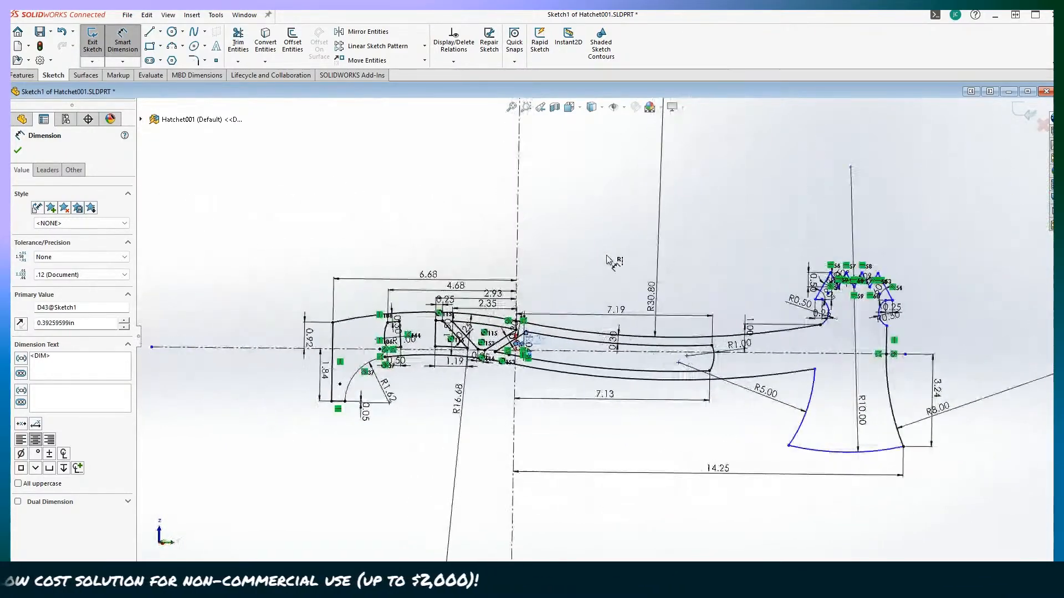
{"action": "scroll", "coordinate": [687, 384], "scroll_direction": "up", "scroll_amount": 8}
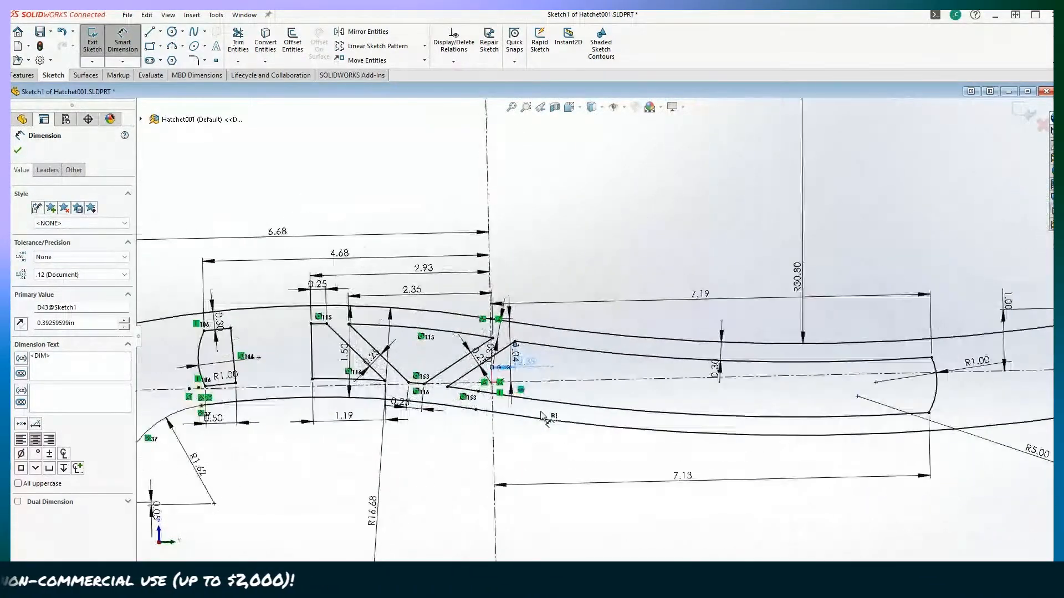
{"action": "scroll", "coordinate": [562, 426], "scroll_direction": "down", "scroll_amount": 1}
{"action": "scroll", "coordinate": [569, 415], "scroll_direction": "up", "scroll_amount": 3}
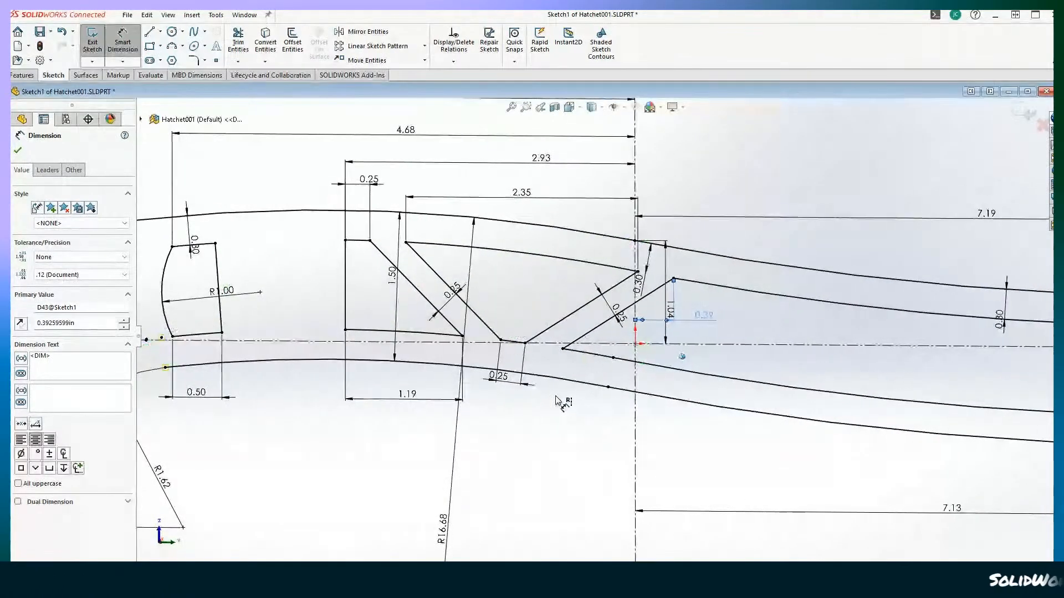
{"action": "scroll", "coordinate": [560, 402], "scroll_direction": "down", "scroll_amount": 1}
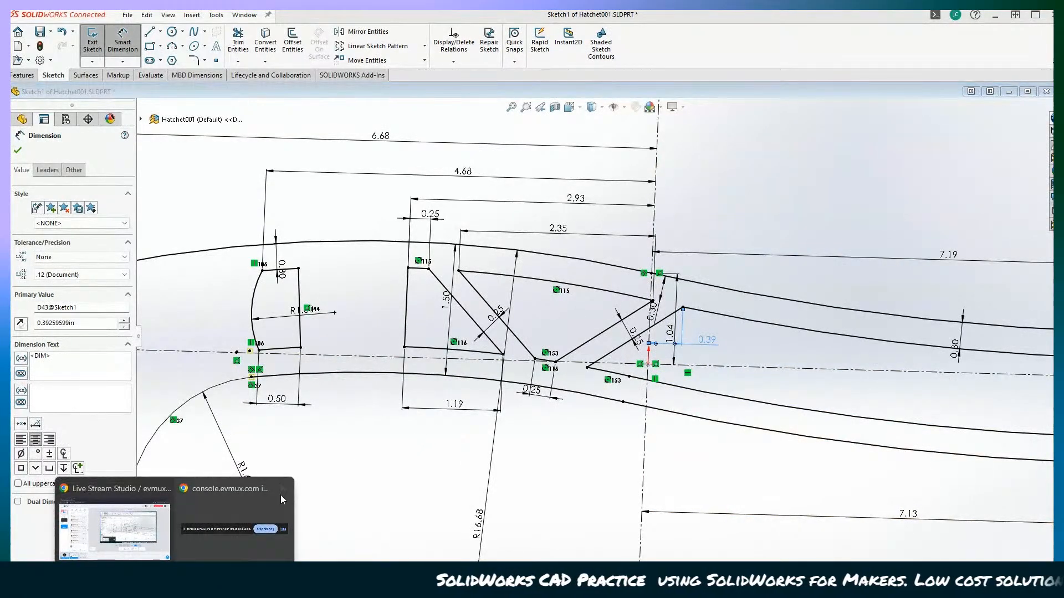
{"action": "mouse_move", "coordinate": [101, 532]}
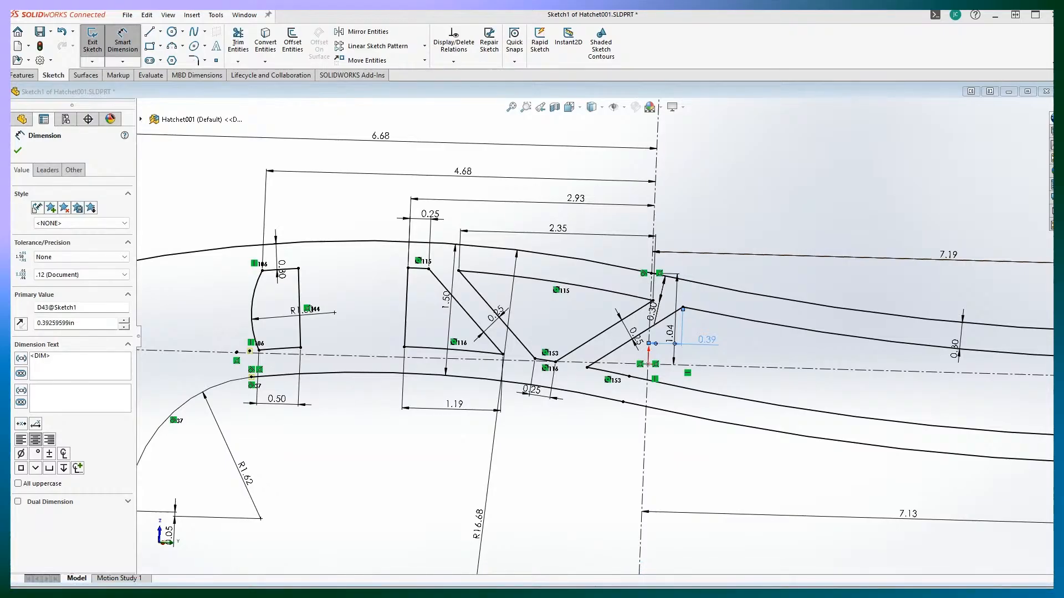
{"action": "left_click", "coordinate": [773, 189]}
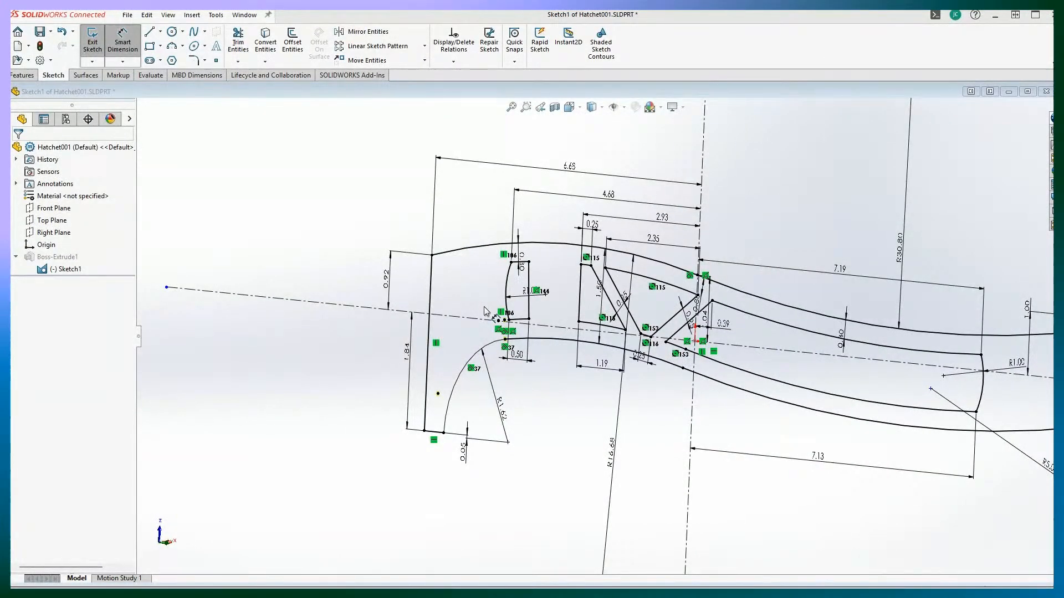
{"action": "scroll", "coordinate": [728, 189], "scroll_direction": "up", "scroll_amount": 10}
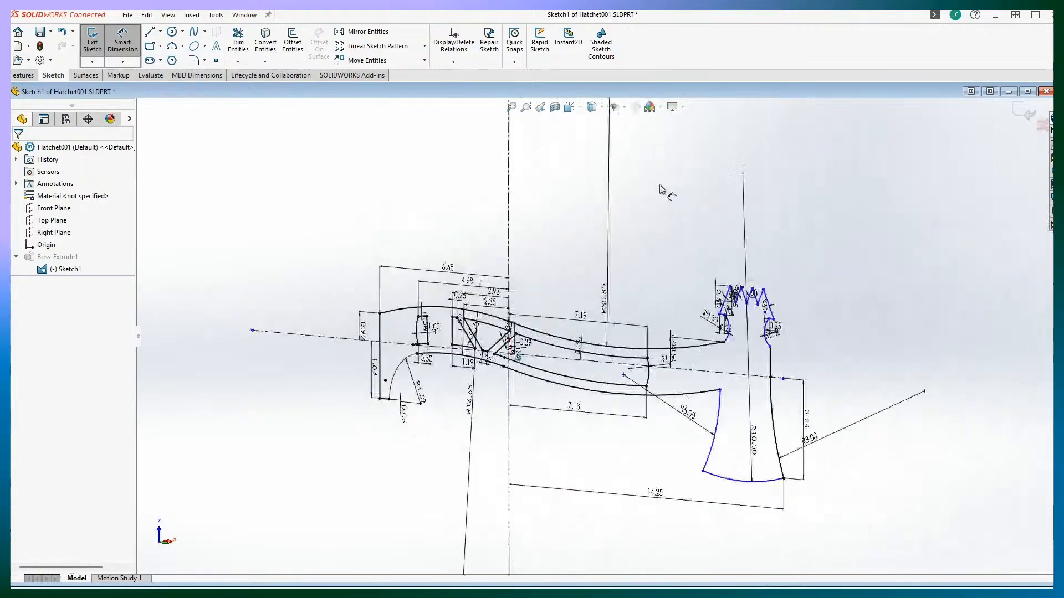
{"action": "scroll", "coordinate": [650, 378], "scroll_direction": "down", "scroll_amount": 3}
{"action": "scroll", "coordinate": [333, 374], "scroll_direction": "down", "scroll_amount": 5}
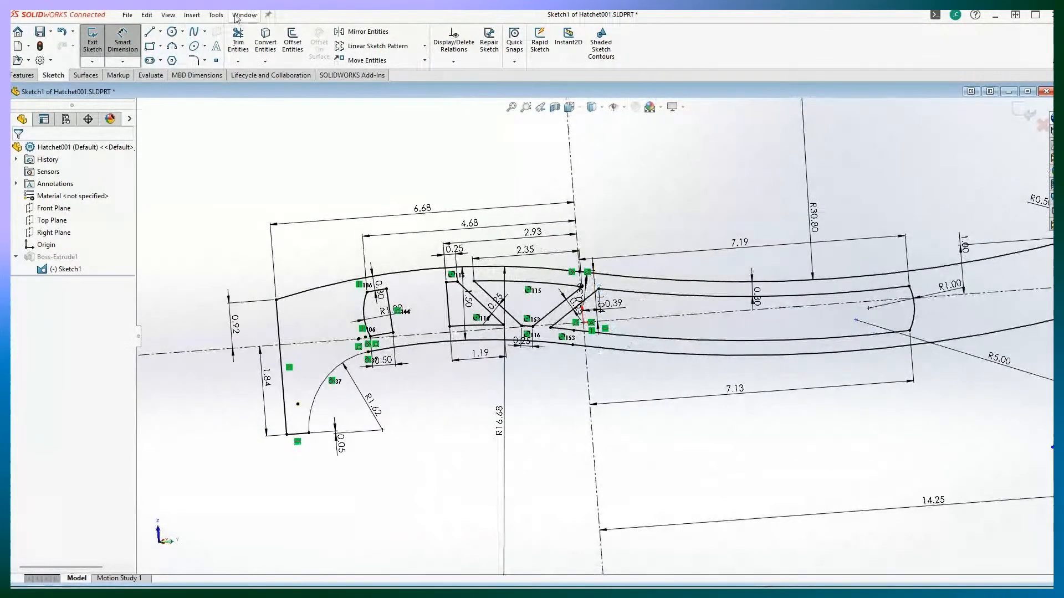
Step: Draw a slanted line from the handle cutout's upper inner curve down to its lower inner curve, just beyond the cutout's pointed end
{"action": "left_click", "coordinate": [151, 35]}
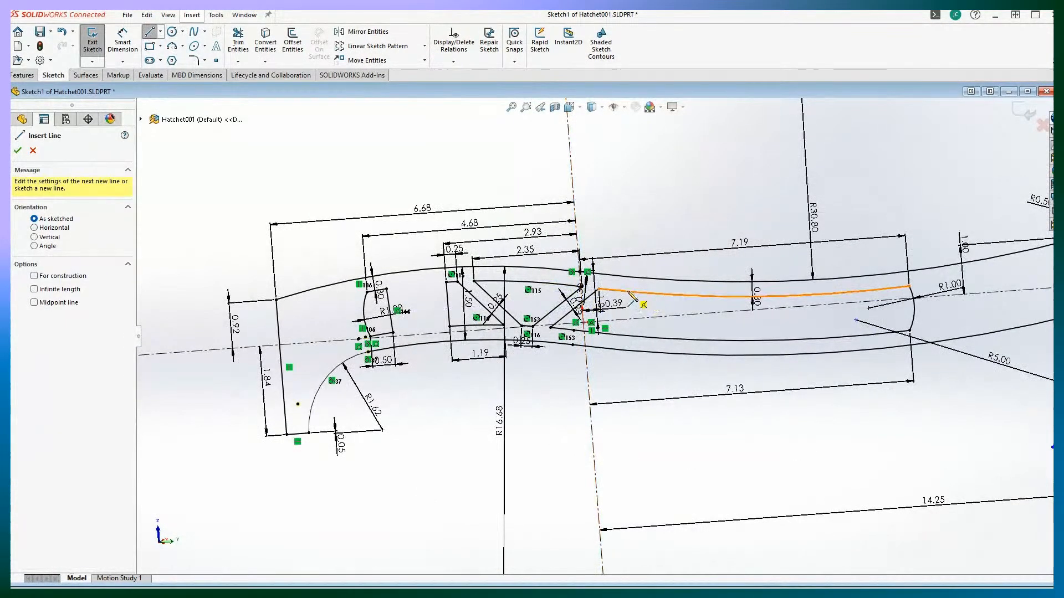
{"action": "left_click", "coordinate": [599, 289]}
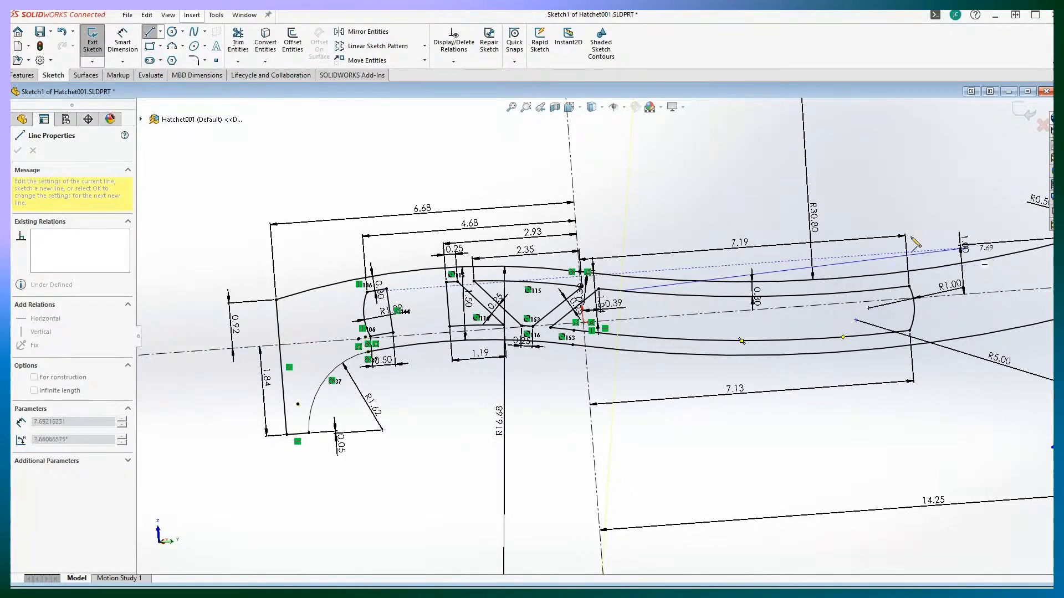
{"action": "left_click", "coordinate": [646, 336]}
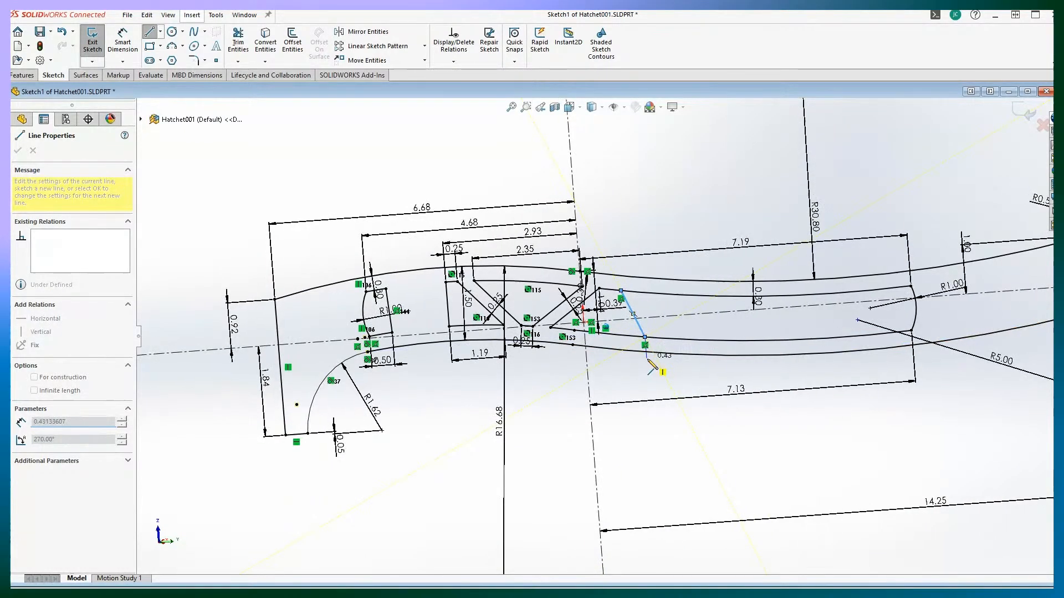
Step: Offset the new slanted line by 0.25 in toward the far end of the handle
{"action": "scroll", "coordinate": [649, 360], "scroll_direction": "up", "scroll_amount": 2}
{"action": "scroll", "coordinate": [775, 300], "scroll_direction": "up", "scroll_amount": 2}
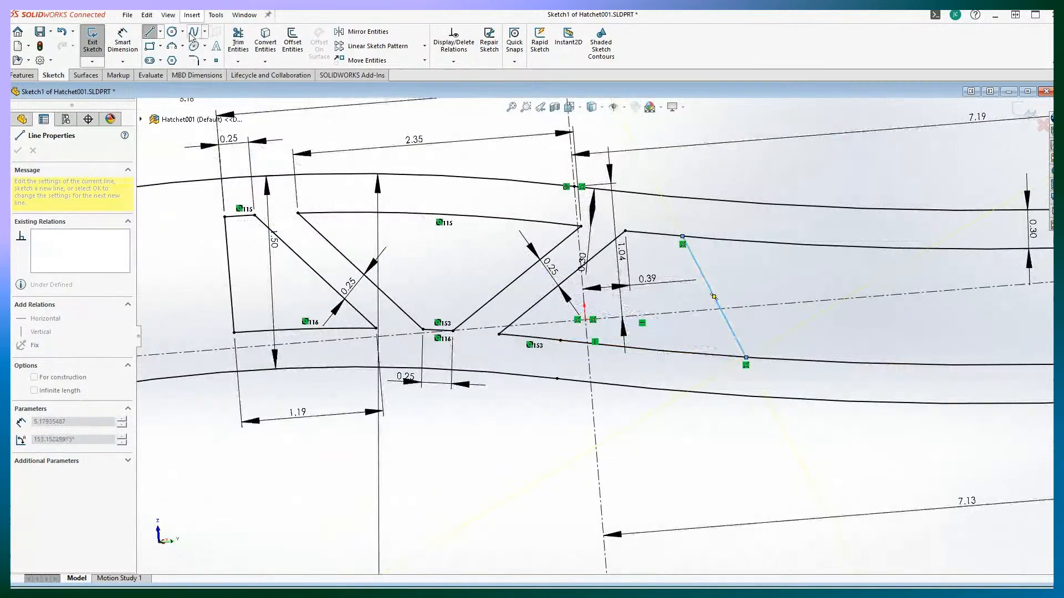
{"action": "left_click", "coordinate": [292, 42]}
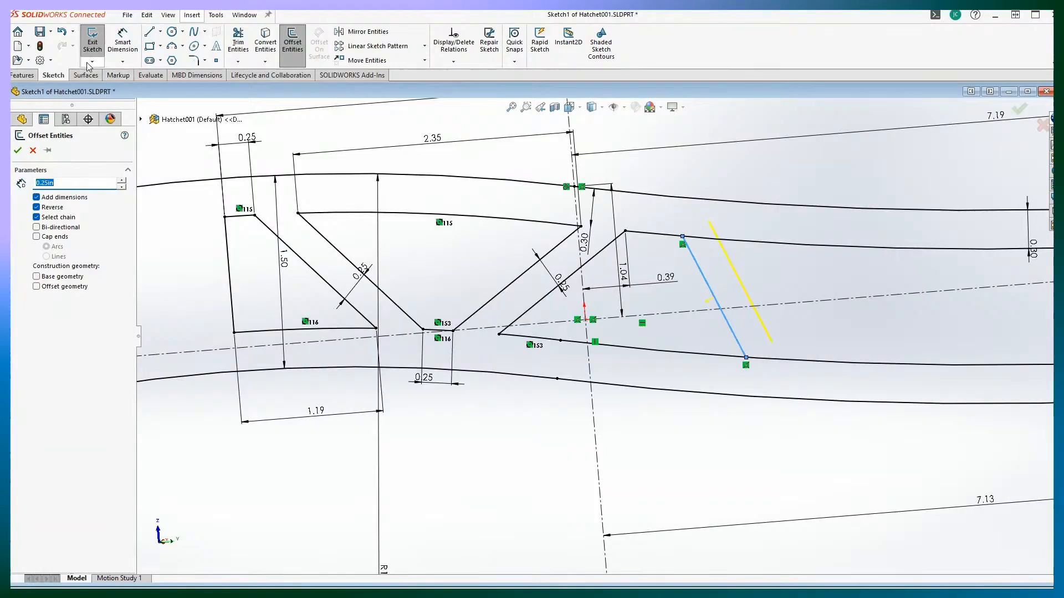
{"action": "left_click", "coordinate": [18, 153]}
Step: Dimension the distance from the cutout's upper corner to the slanted line's upper endpoint as 0.25 in
{"action": "scroll", "coordinate": [865, 304], "scroll_direction": "up", "scroll_amount": 3}
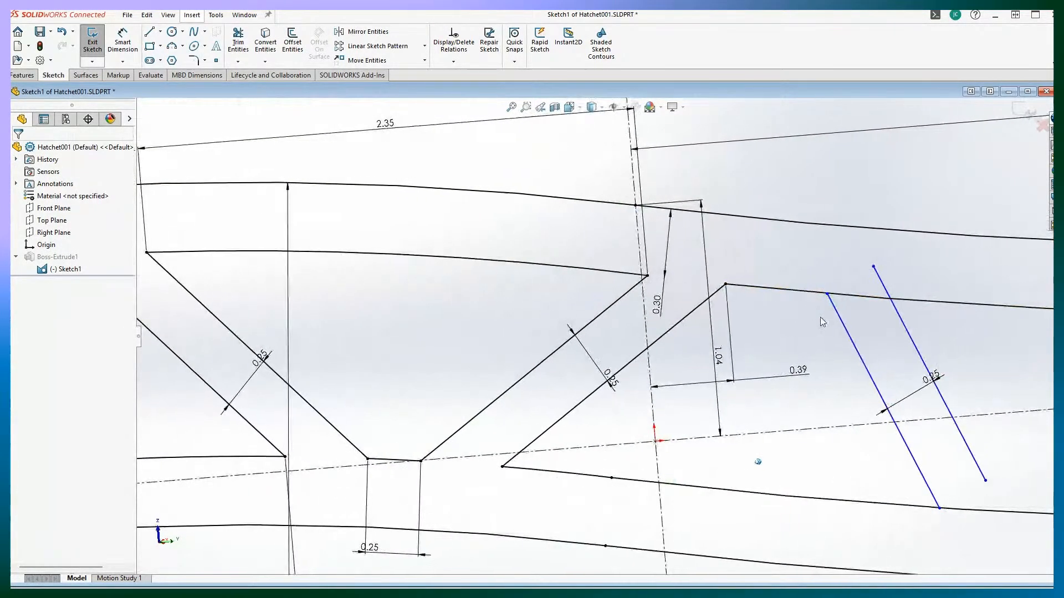
{"action": "left_click", "coordinate": [133, 54]}
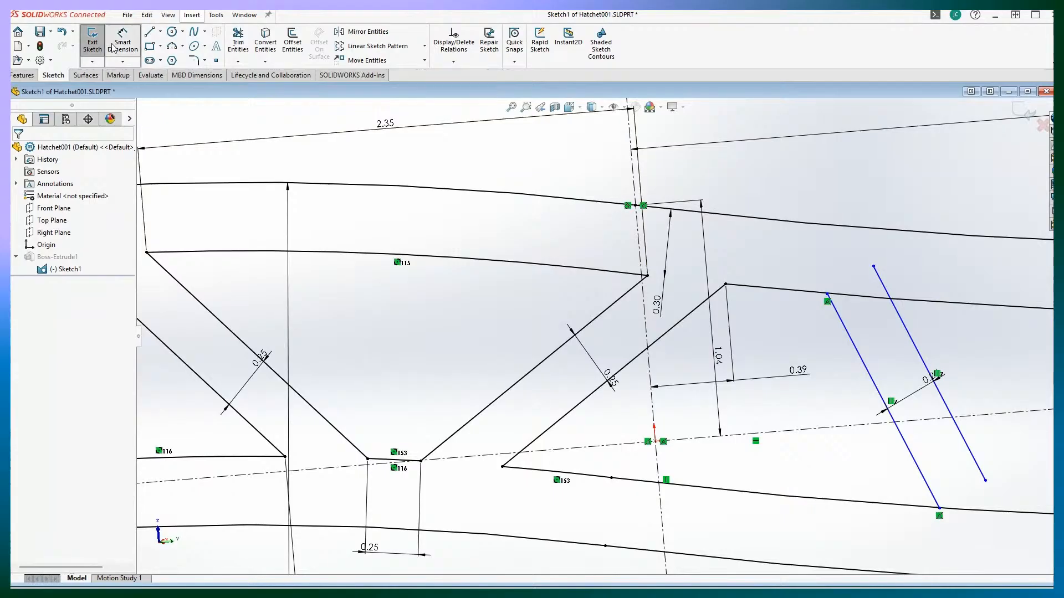
{"action": "left_click", "coordinate": [827, 293]}
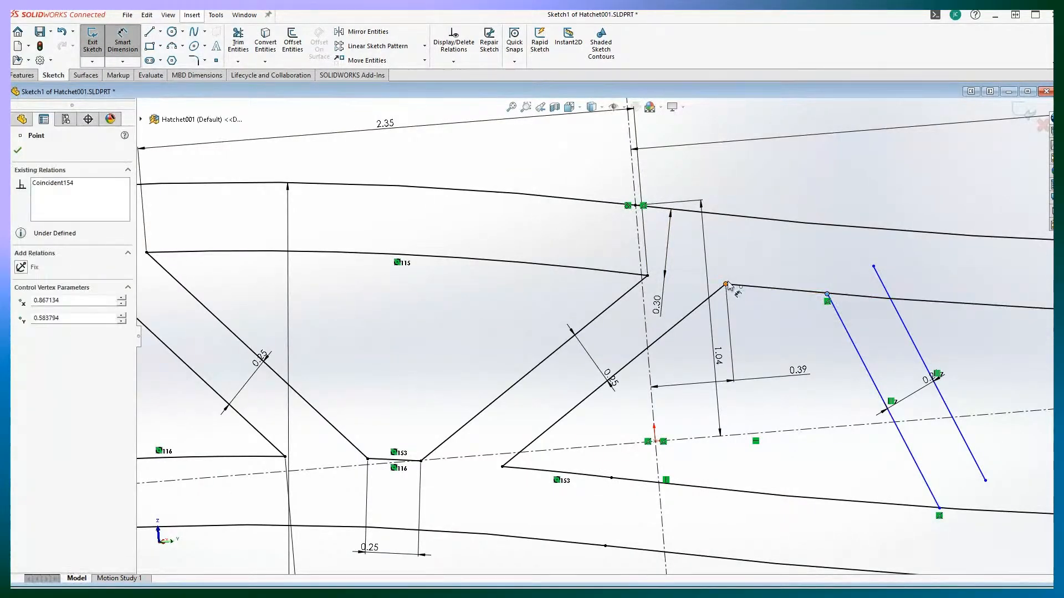
{"action": "left_click", "coordinate": [726, 285]}
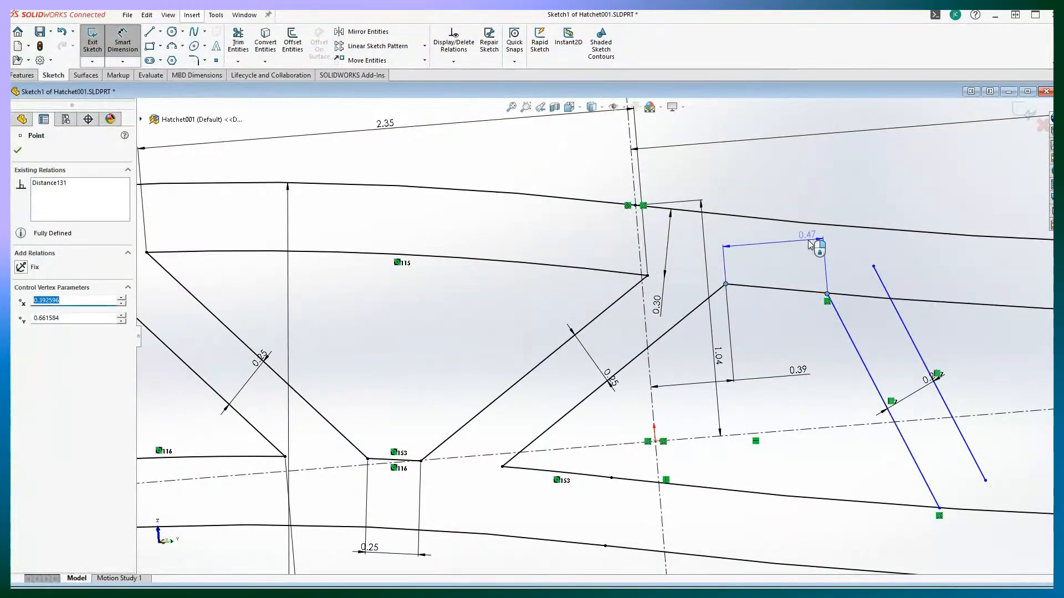
{"action": "left_click", "coordinate": [781, 286]}
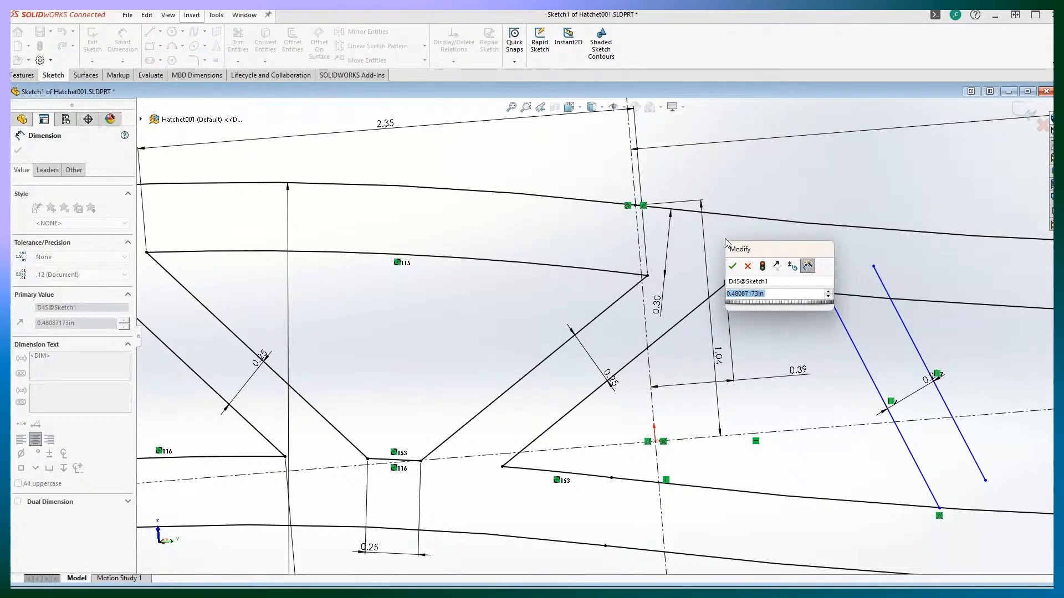
{"action": "type", "text": "0.48"}
{"action": "key", "text": "Return"}
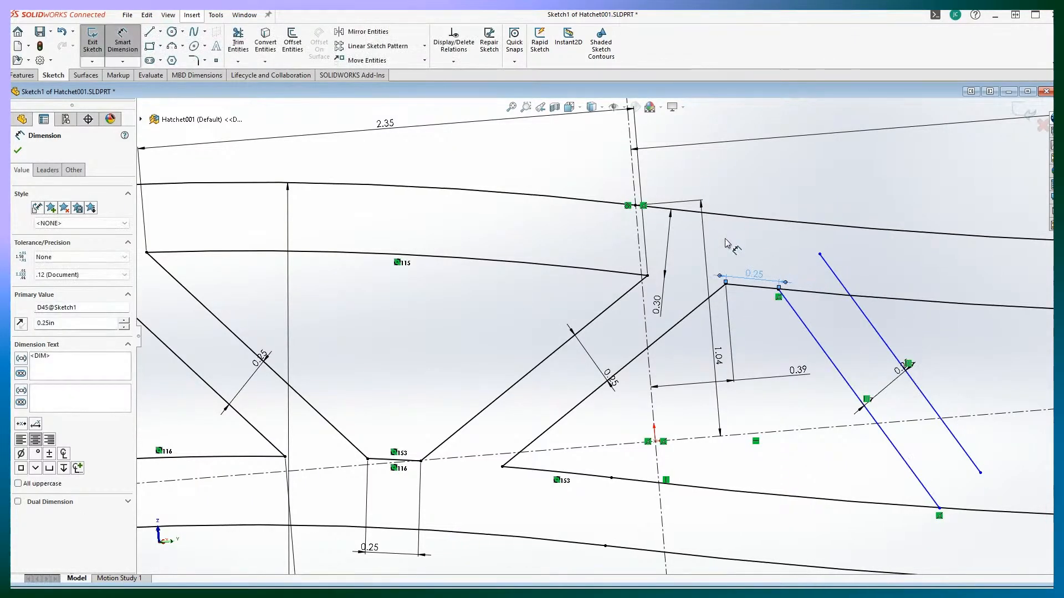
{"action": "scroll", "coordinate": [725, 240], "scroll_direction": "up", "scroll_amount": 3}
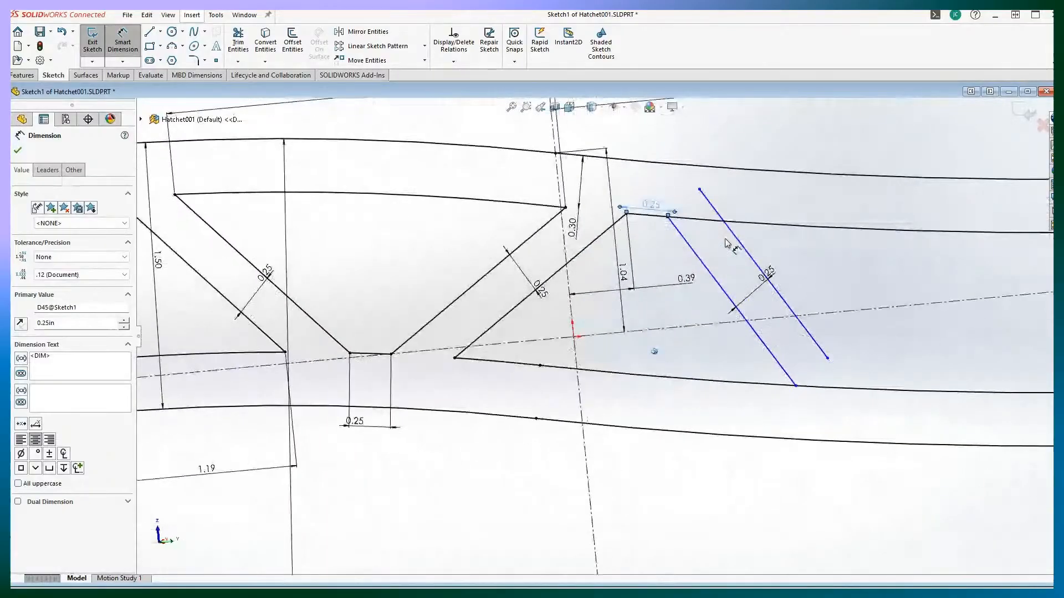
{"action": "left_click", "coordinate": [123, 39]}
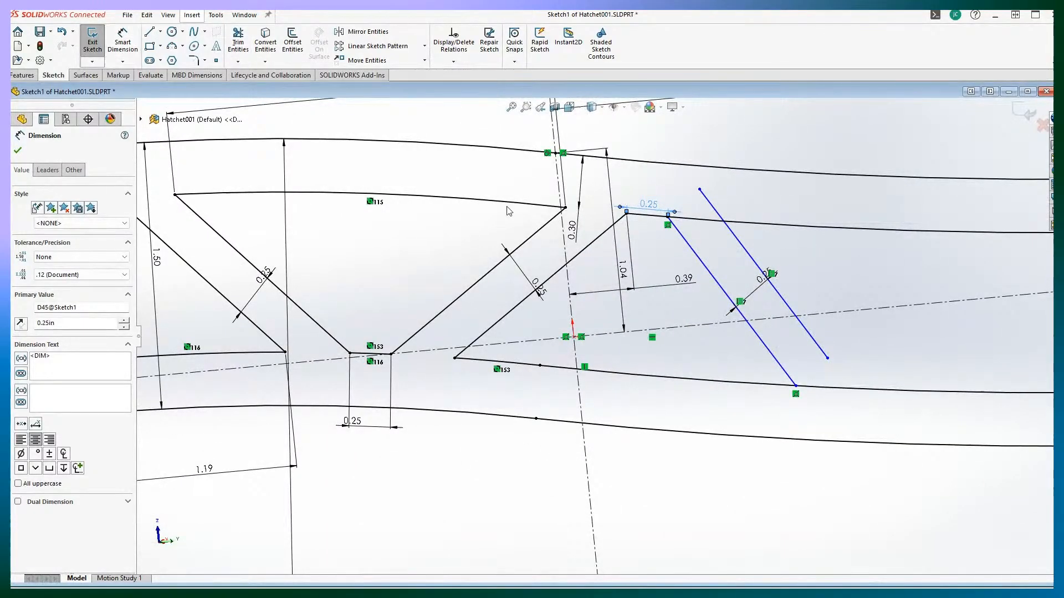
Step: Attach the offset line's upper endpoint to the upper inner curve and try to pull its lower endpoint onto the lower inner curve
{"action": "left_click_drag", "start_coordinate": [700, 191], "coordinate": [719, 221]}
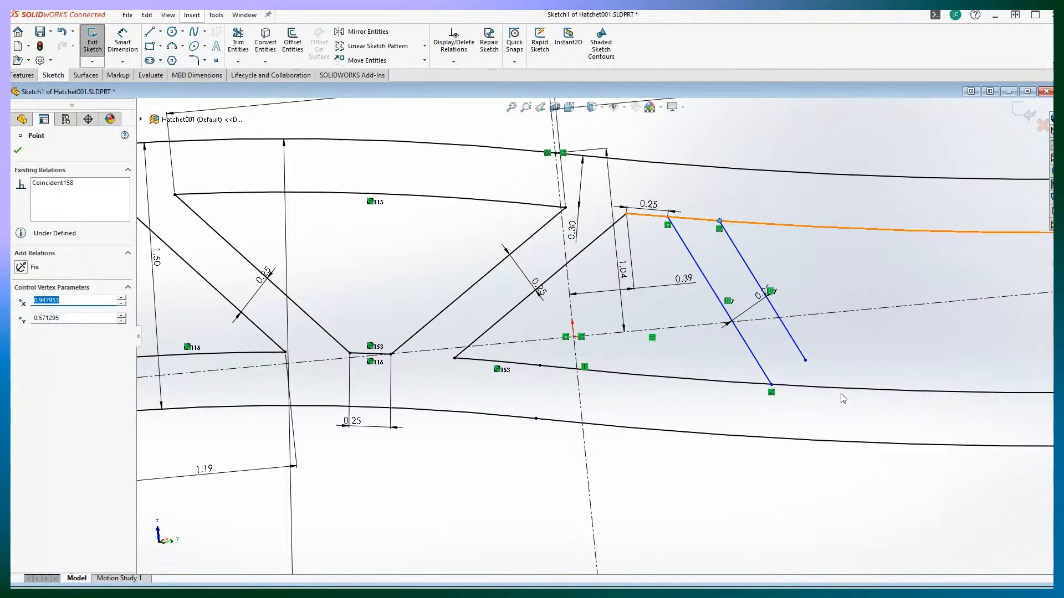
{"action": "mouse_move", "coordinate": [827, 391]}
{"action": "left_mouse_down"}
{"action": "mouse_move", "coordinate": [826, 404]}
{"action": "mouse_move", "coordinate": [809, 408]}
{"action": "mouse_move", "coordinate": [847, 391]}
{"action": "left_mouse_up"}
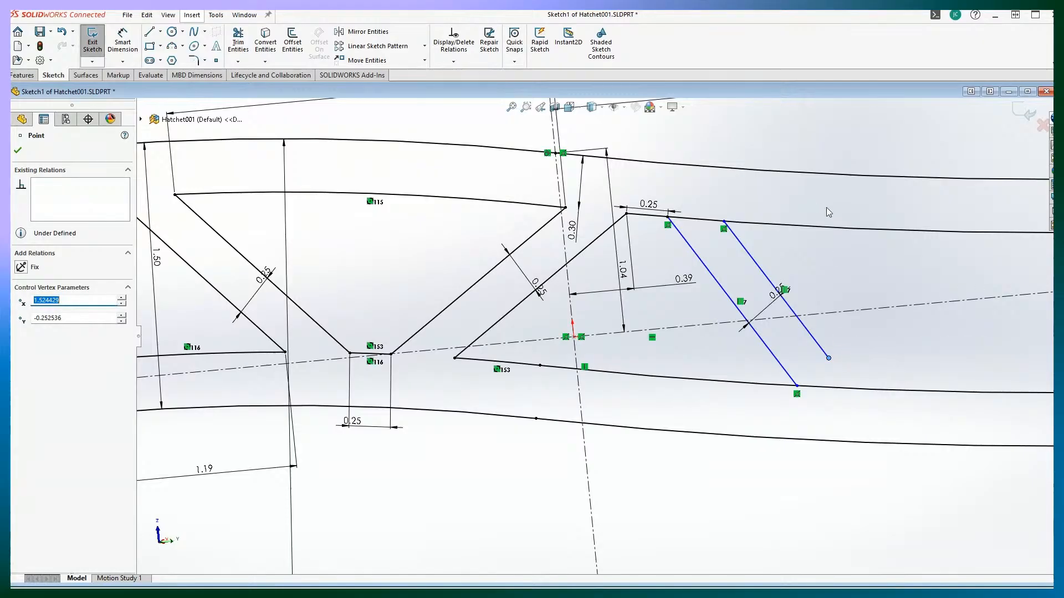
{"action": "left_click", "coordinate": [681, 150]}
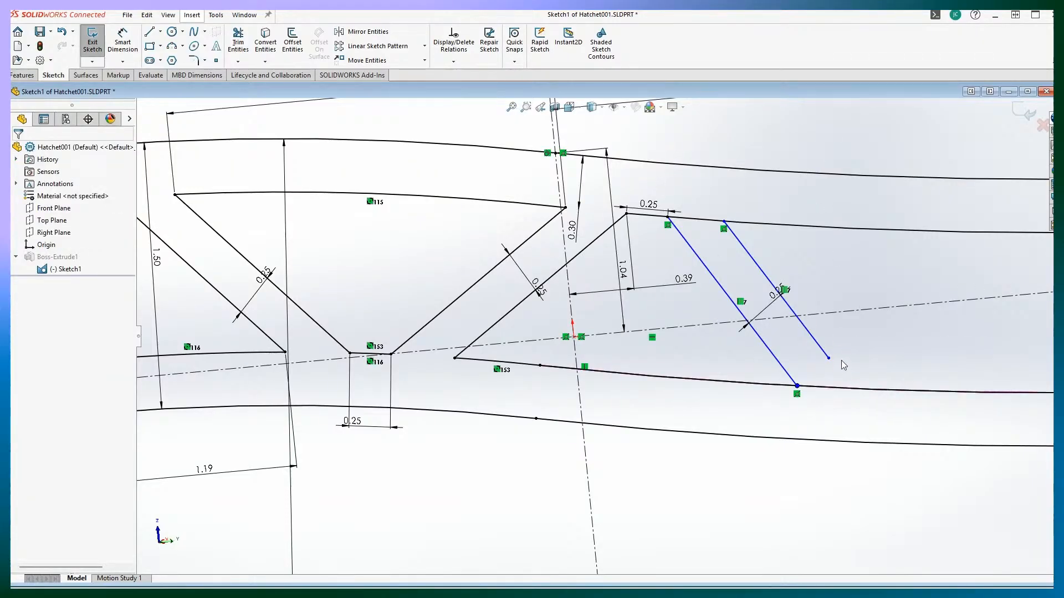
{"action": "left_click_drag", "start_coordinate": [797, 387], "coordinate": [829, 417]}
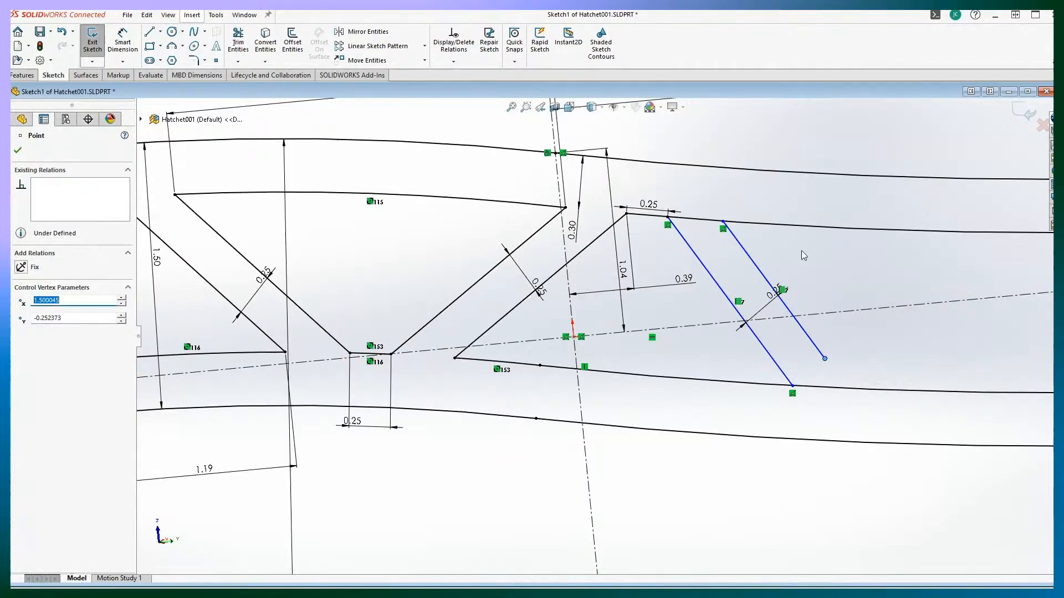
Step: Delete the Offset Distance relation from the offset slanted line
{"action": "scroll", "coordinate": [803, 252], "scroll_direction": "down", "scroll_amount": 1}
{"action": "scroll", "coordinate": [871, 354], "scroll_direction": "down", "scroll_amount": 1}
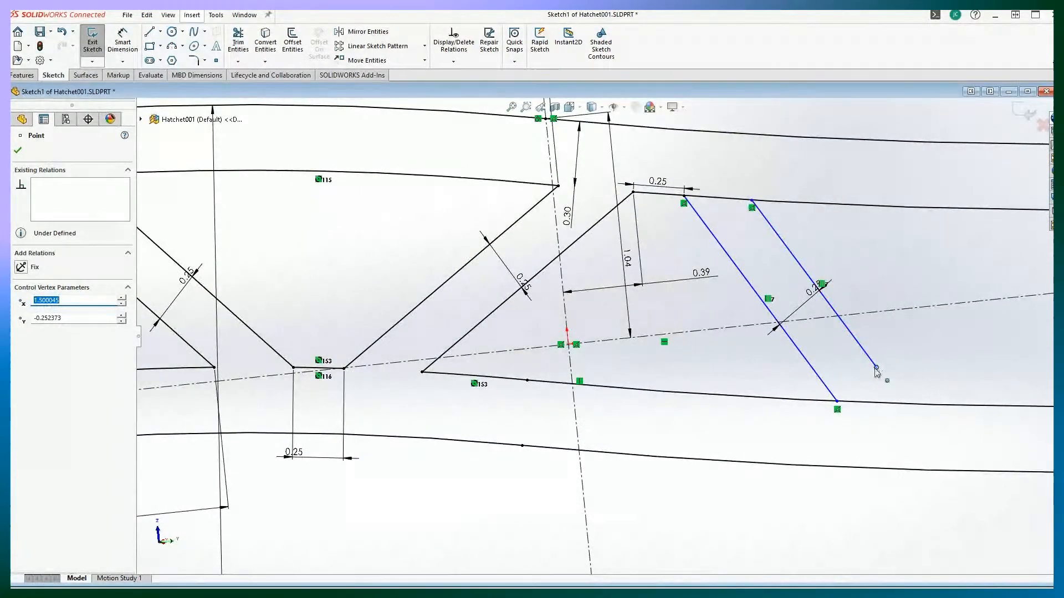
{"action": "left_click", "coordinate": [875, 369]}
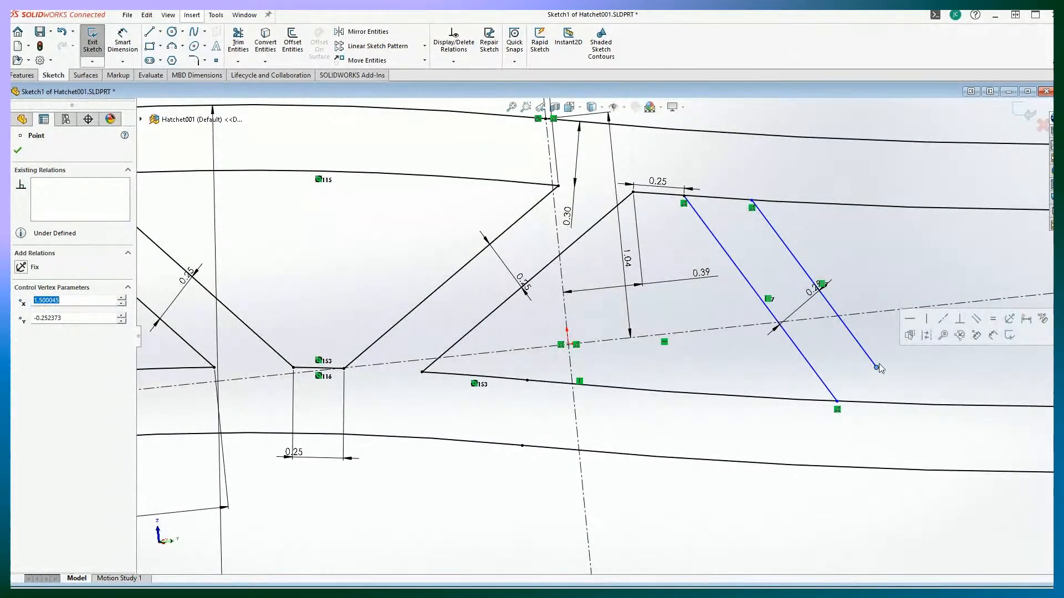
{"action": "left_click", "coordinate": [876, 366]}
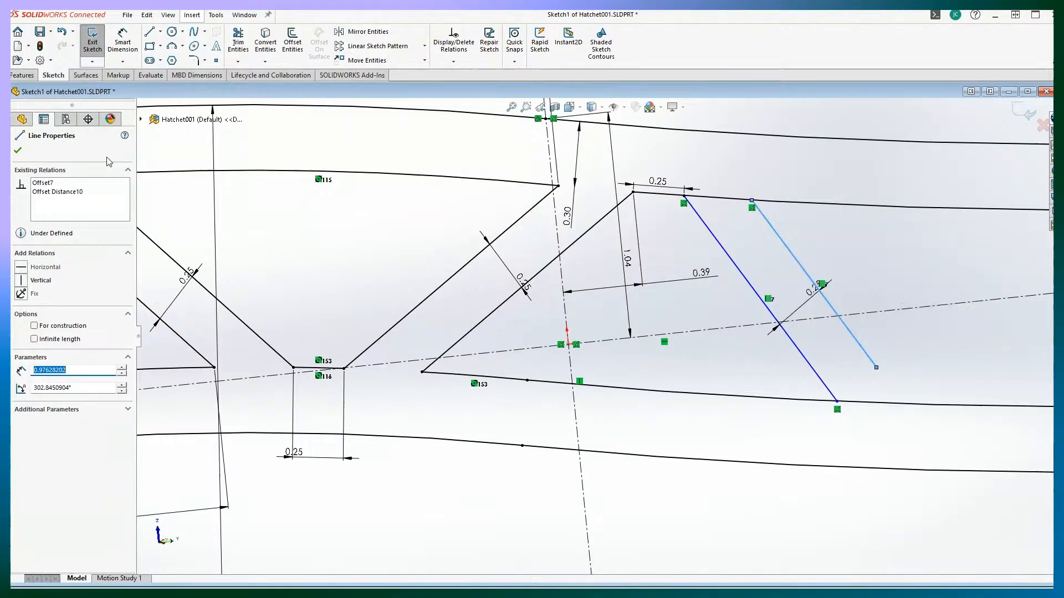
{"action": "left_click", "coordinate": [82, 194]}
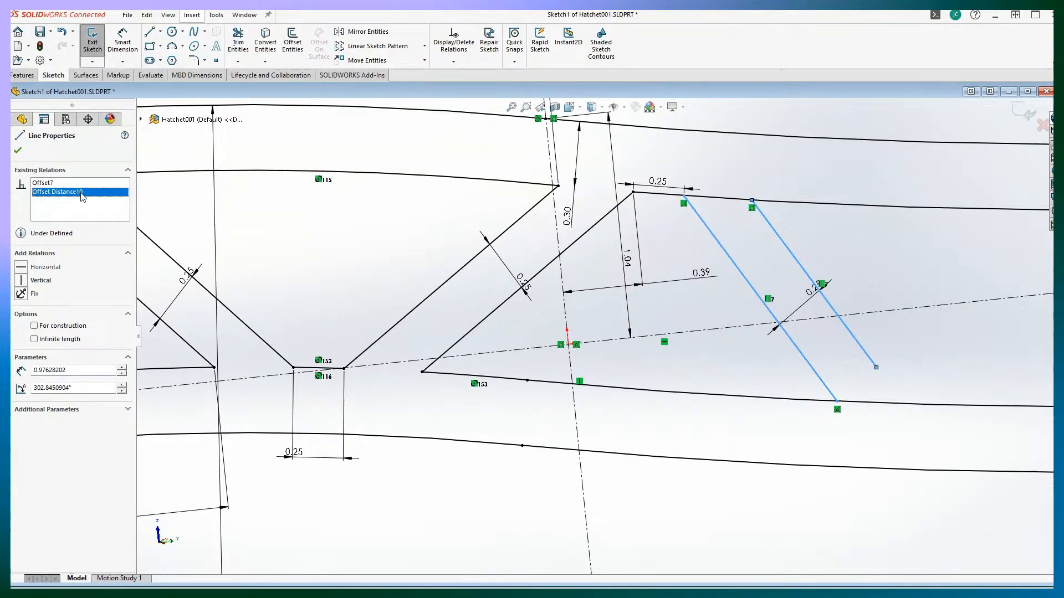
{"action": "left_click", "coordinate": [75, 183]}
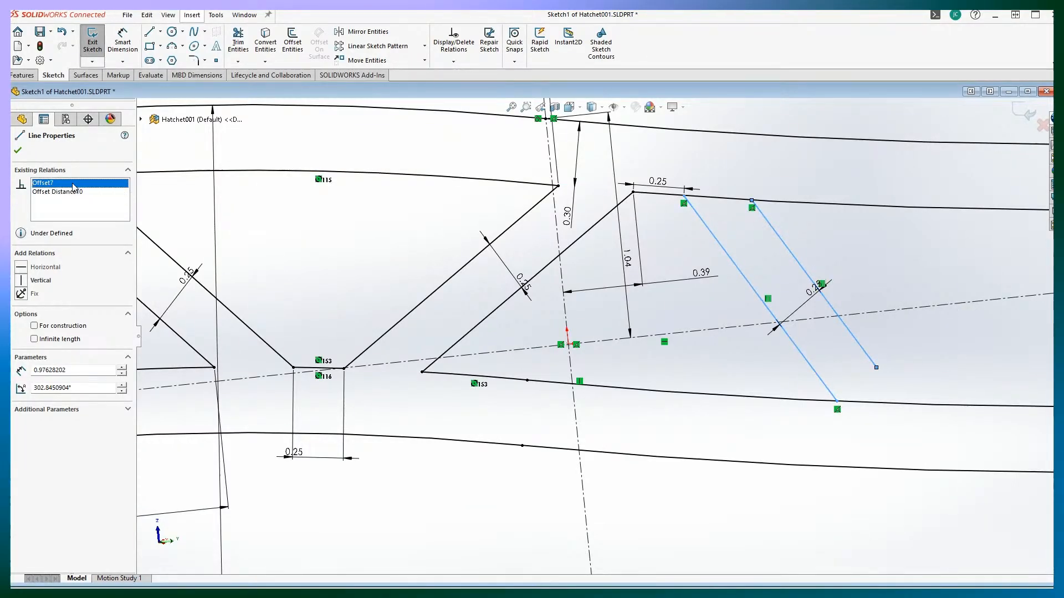
{"action": "left_click", "coordinate": [74, 192]}
{"action": "left_click", "coordinate": [73, 184]}
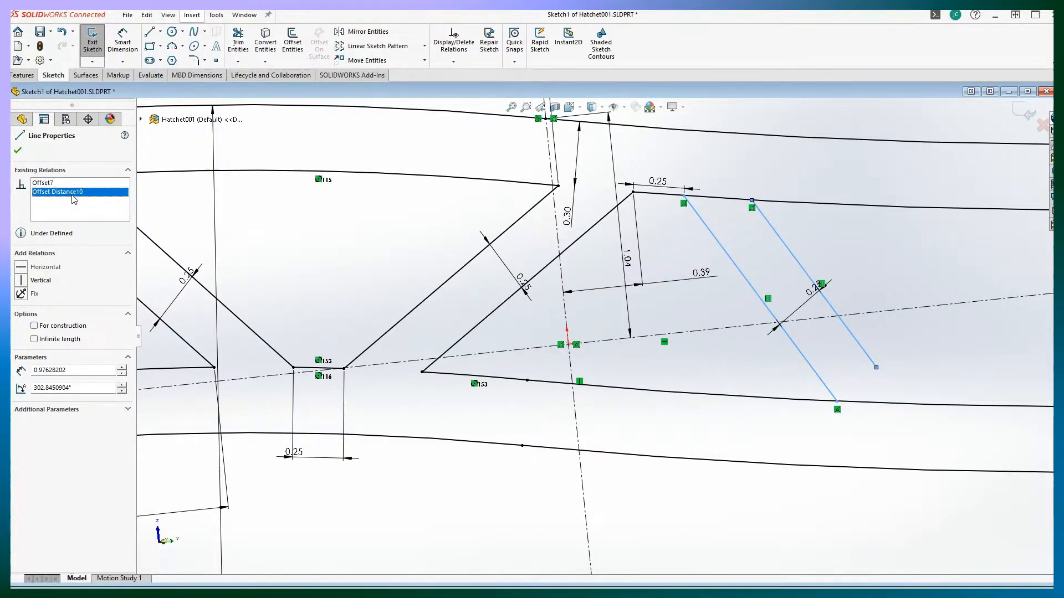
{"action": "right_click", "coordinate": [74, 198]}
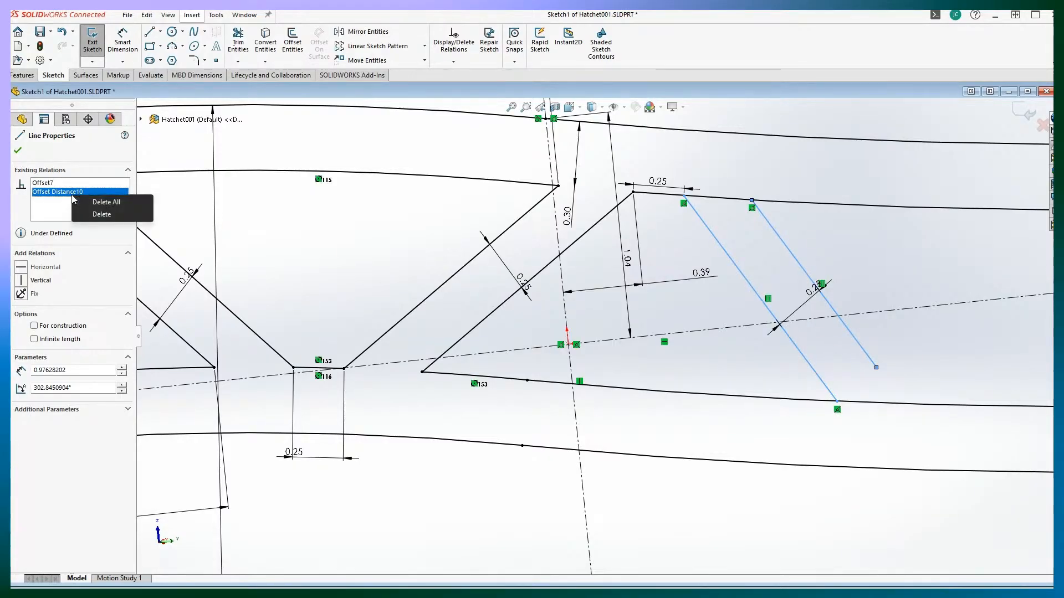
{"action": "left_click", "coordinate": [92, 216]}
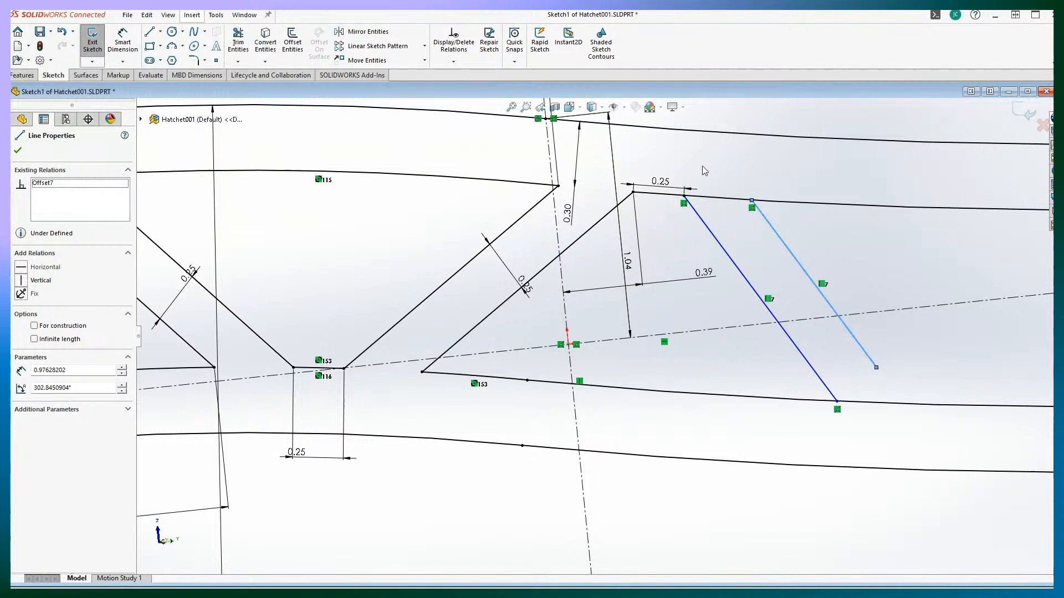
{"action": "left_click", "coordinate": [770, 174]}
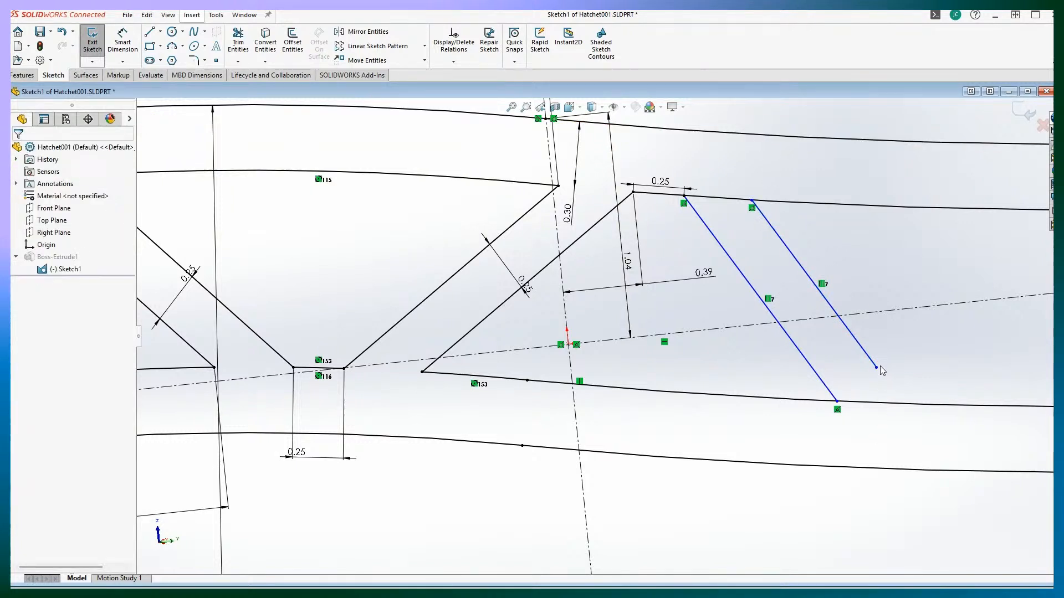
Step: Try to move the offset line's lower endpoint toward the lower inner curve, and undo the move
{"action": "left_click_drag", "start_coordinate": [879, 371], "coordinate": [853, 370]}
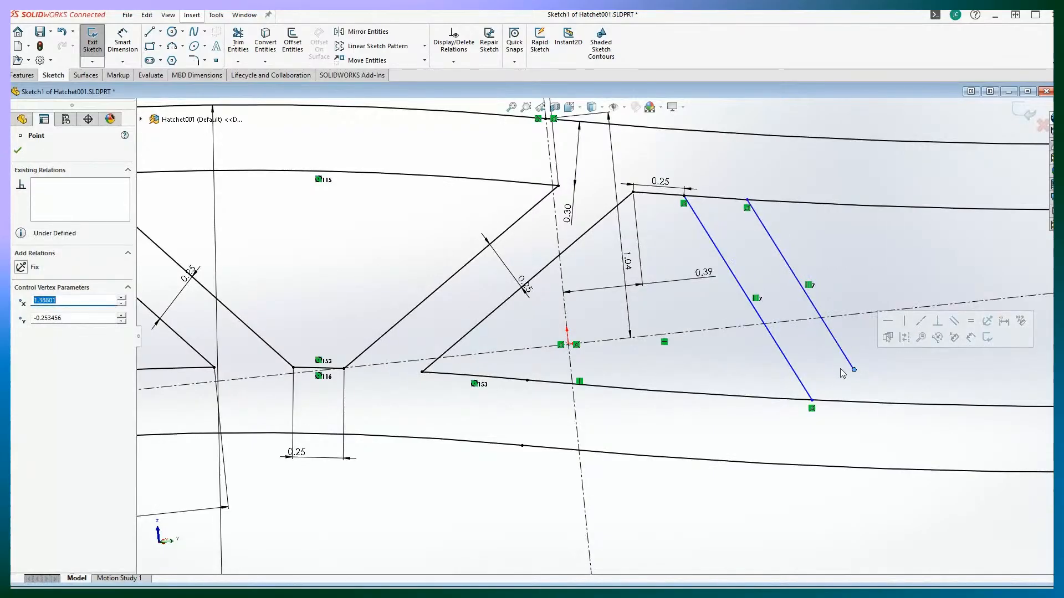
{"action": "key", "text": "ctrl+z"}
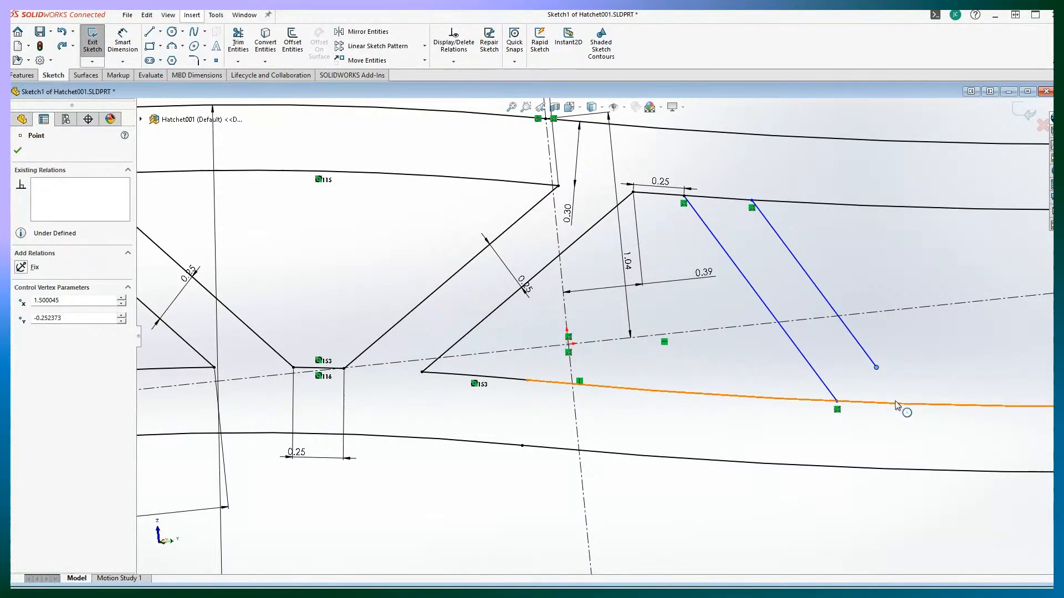
{"action": "left_click", "coordinate": [717, 115]}
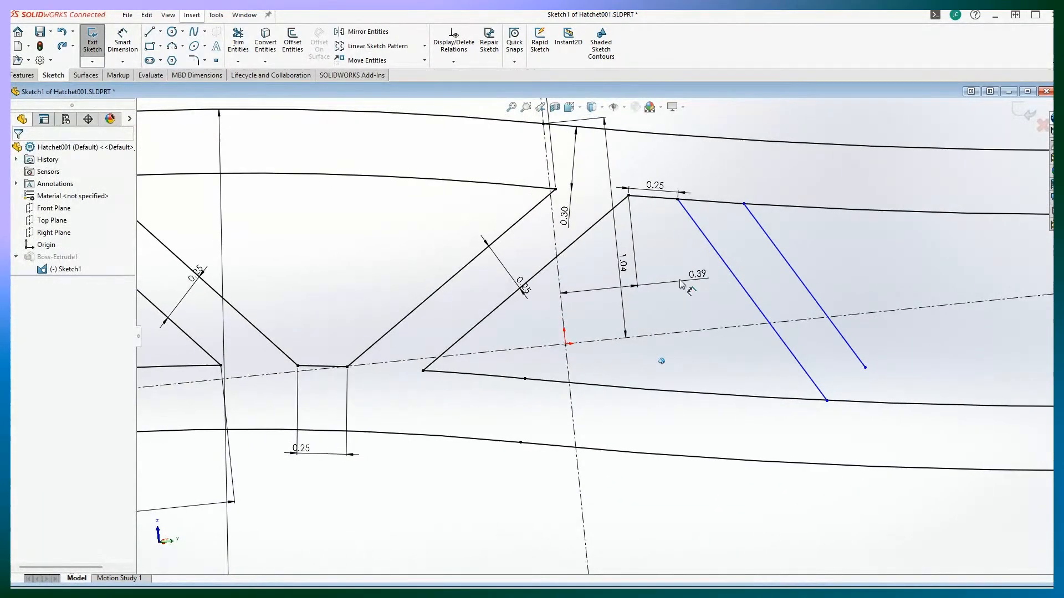
Step: Trim away the segment of the upper inner curve between the two slanted lines, using them as inside boundaries
{"action": "left_click", "coordinate": [239, 40]}
{"action": "left_click", "coordinate": [29, 310]}
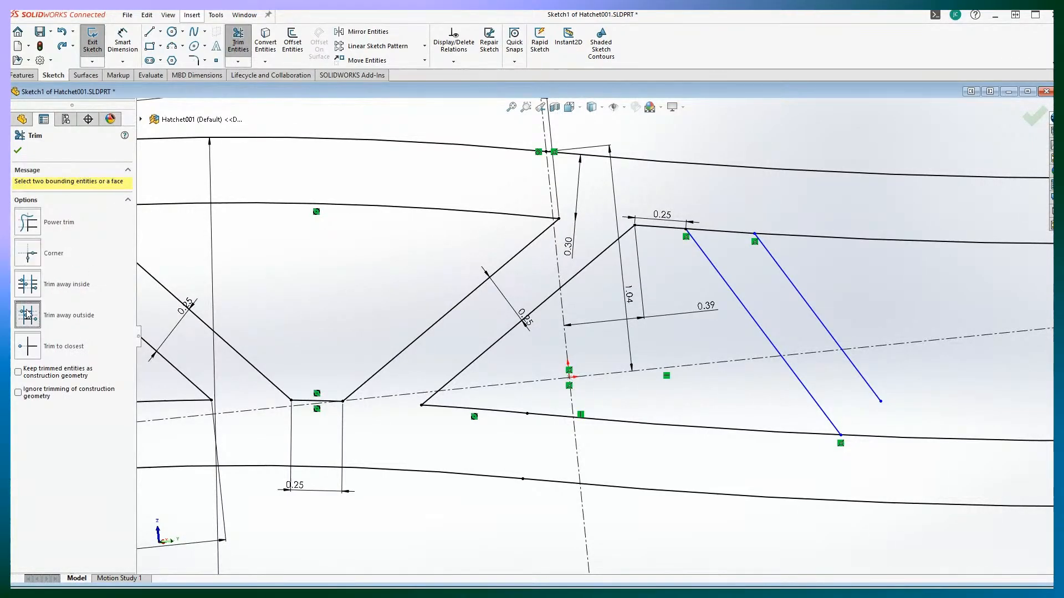
{"action": "left_click", "coordinate": [24, 309]}
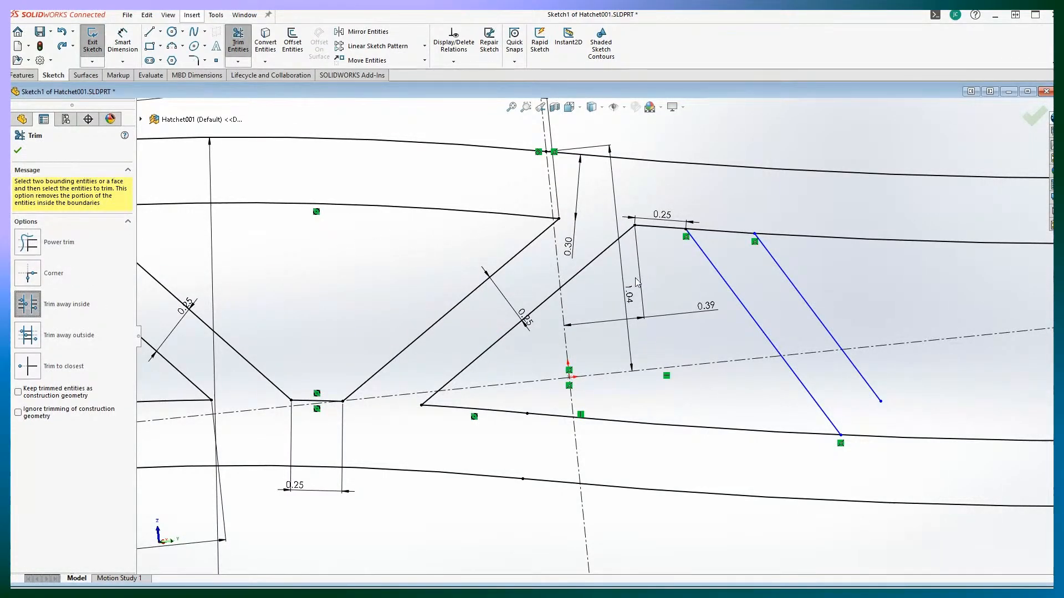
{"action": "left_click", "coordinate": [706, 258]}
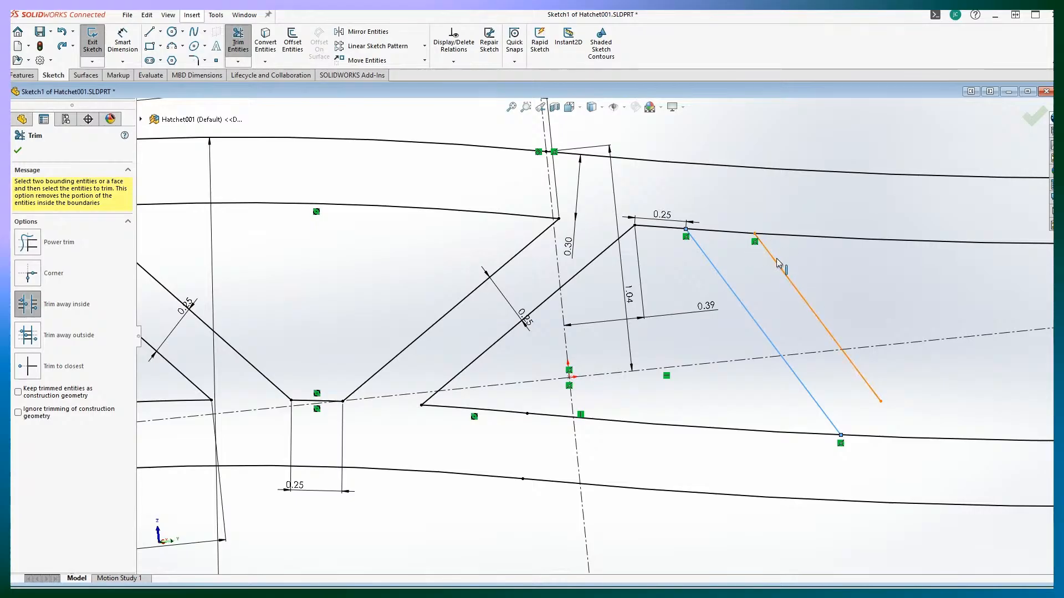
{"action": "left_click", "coordinate": [778, 264]}
{"action": "left_click", "coordinate": [731, 234]}
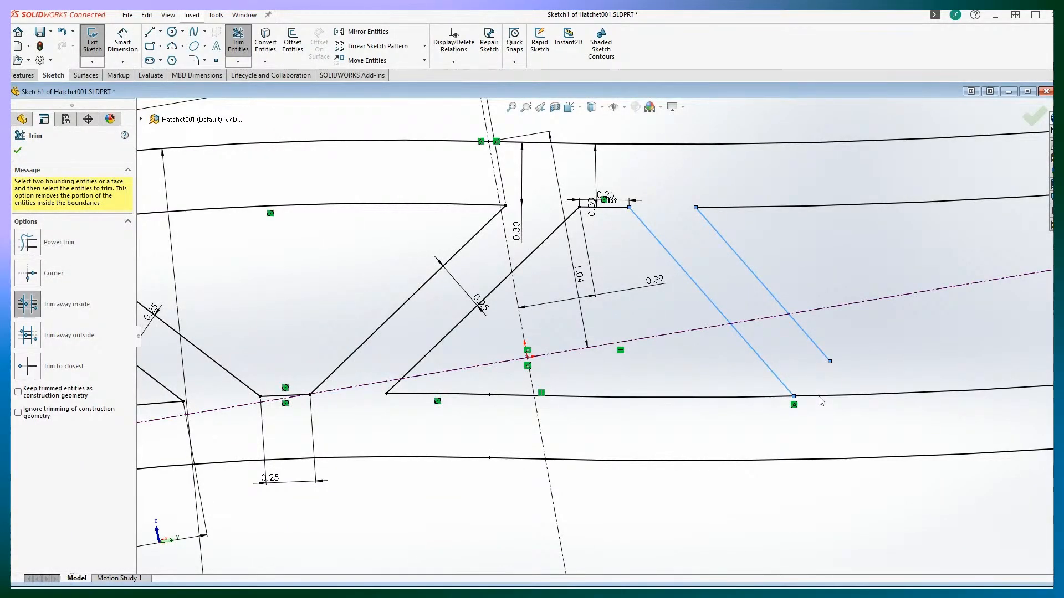
{"action": "left_click", "coordinate": [227, 49]}
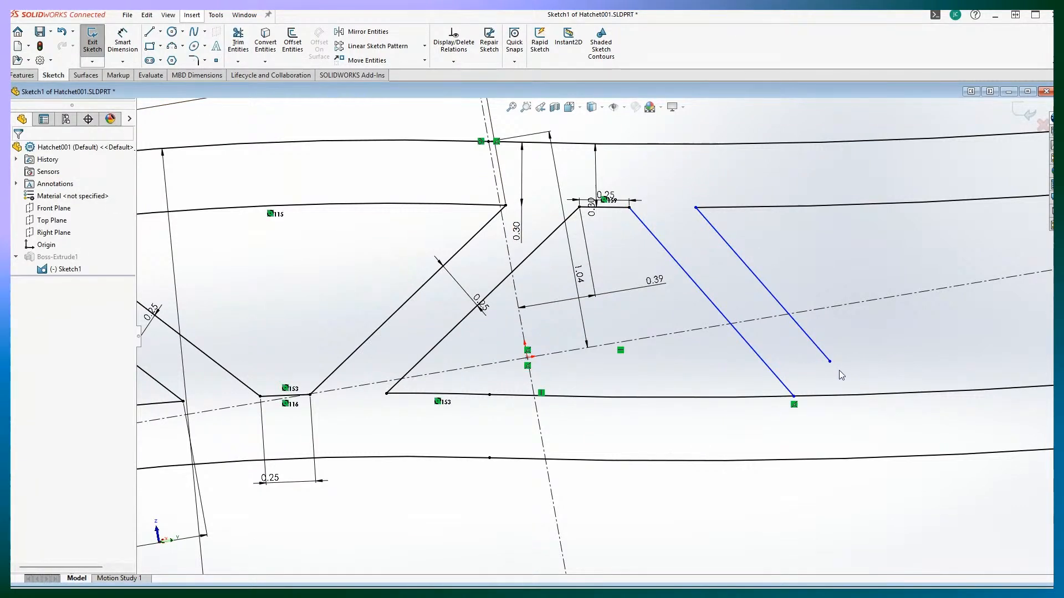
Step: Reposition the offset slanted line by its free lower endpoint and dimension the spacing between the two slanted lines as 0.25 in
{"action": "mouse_move", "coordinate": [830, 361]}
{"action": "left_mouse_down"}
{"action": "mouse_move", "coordinate": [846, 398]}
{"action": "mouse_move", "coordinate": [816, 348]}
{"action": "mouse_move", "coordinate": [822, 367]}
{"action": "left_mouse_up"}
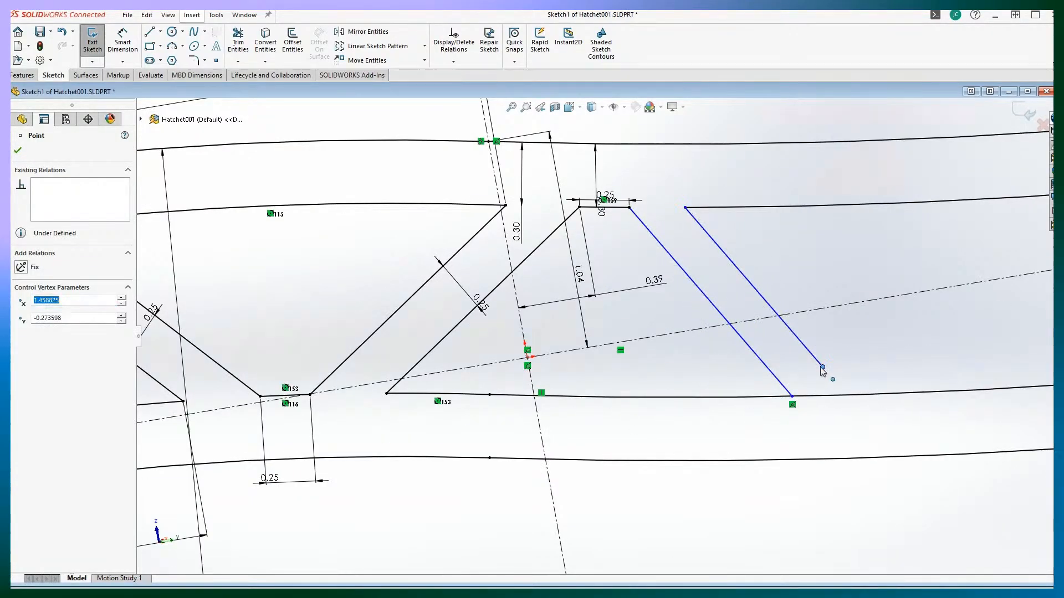
{"action": "left_click_drag", "start_coordinate": [822, 366], "coordinate": [809, 364]}
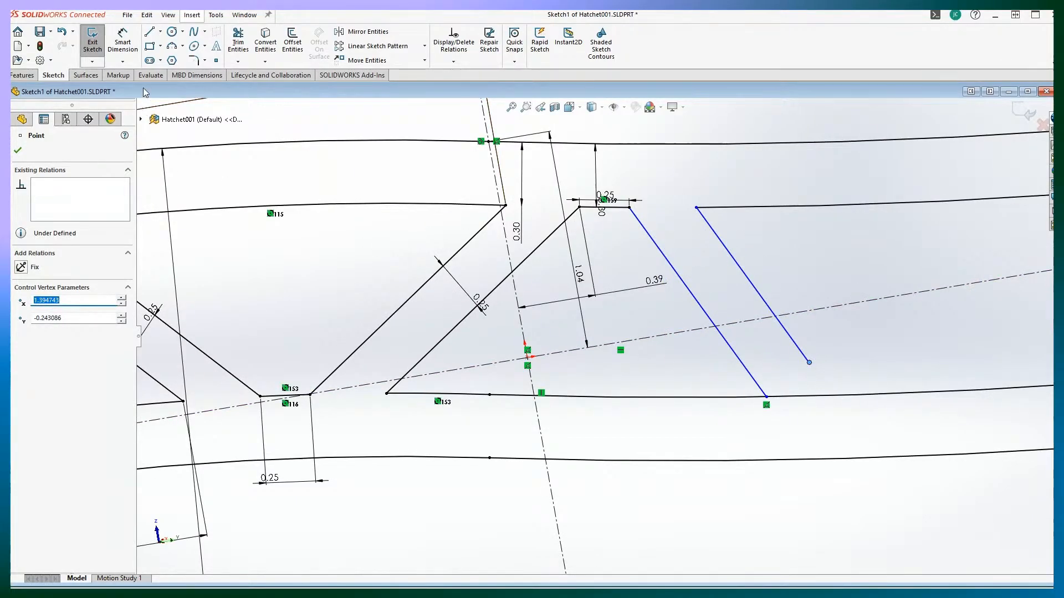
{"action": "left_click", "coordinate": [122, 41]}
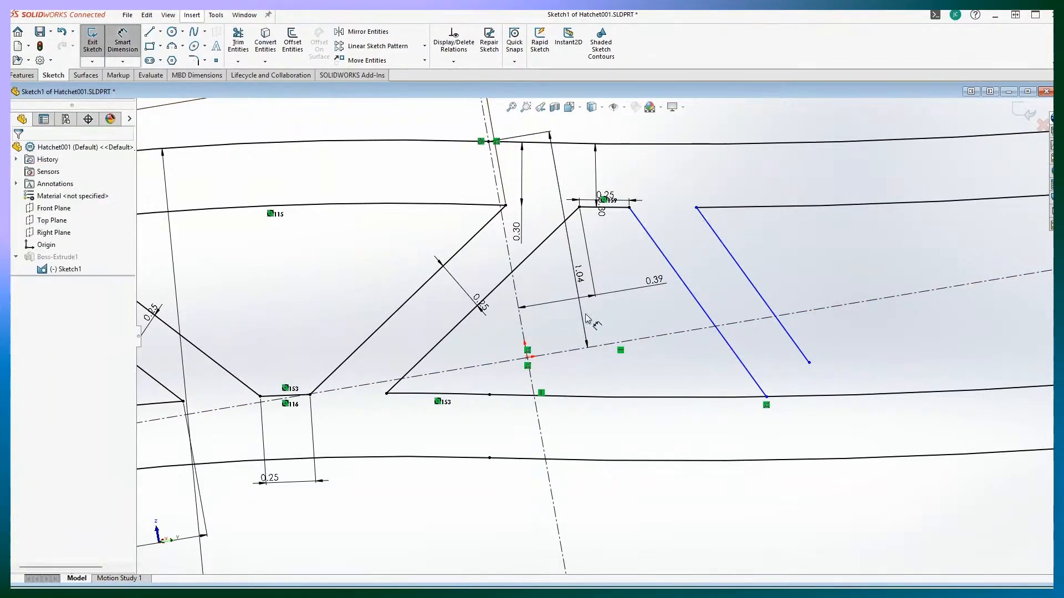
{"action": "left_click", "coordinate": [695, 299]}
{"action": "left_click", "coordinate": [764, 302]}
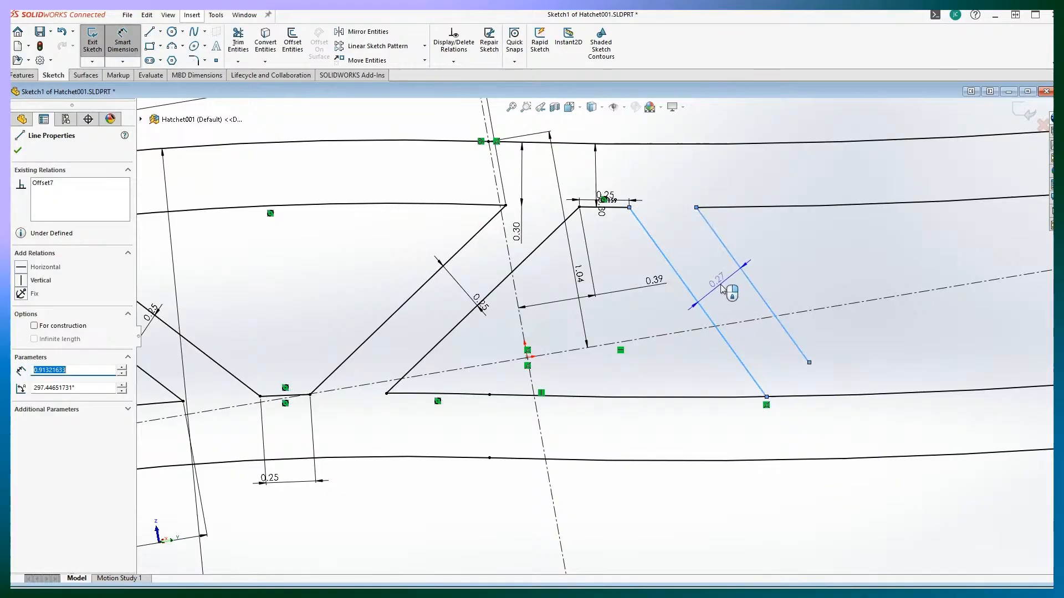
{"action": "left_click", "coordinate": [722, 288]}
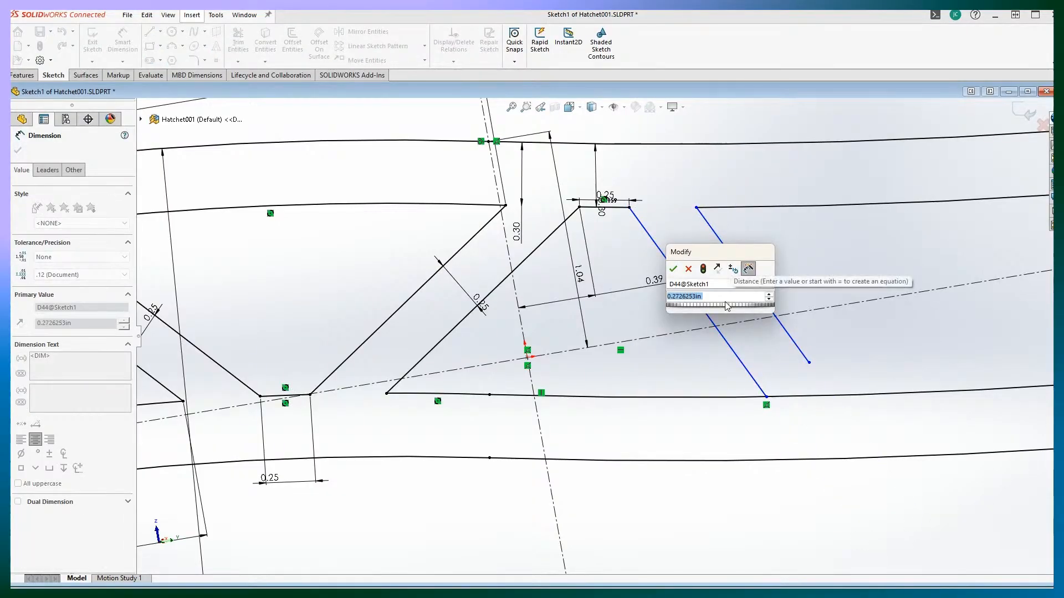
{"action": "type", "text": "0.25"}
{"action": "key", "text": "Return"}
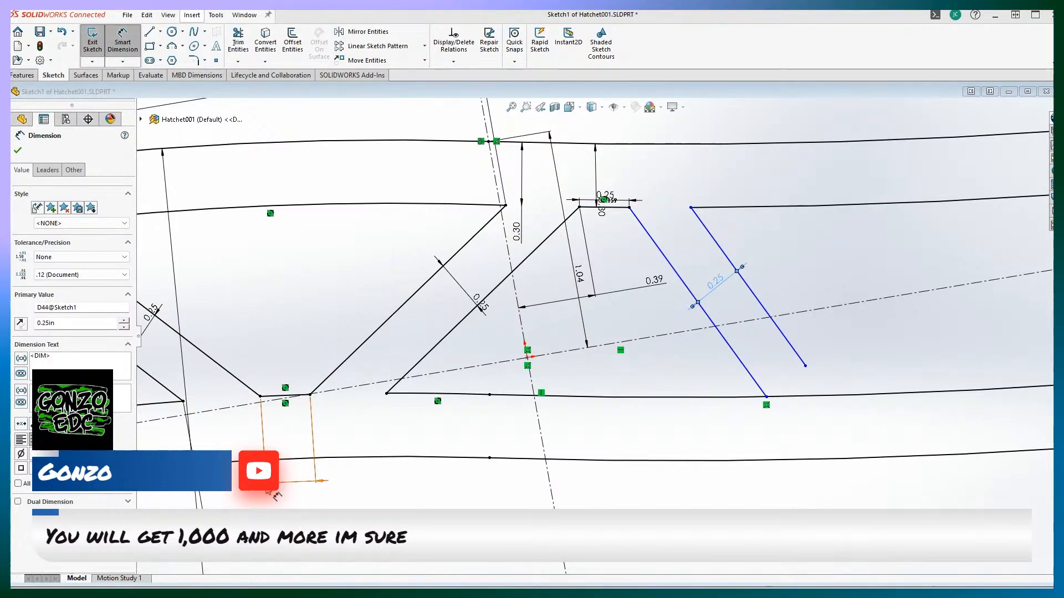
Step: Move the 0.25 dimension of the short lower inner edge to above that edge, inside the handle
{"action": "mouse_move", "coordinate": [282, 491]}
{"action": "left_mouse_down"}
{"action": "mouse_move", "coordinate": [302, 483]}
{"action": "mouse_move", "coordinate": [313, 352]}
{"action": "mouse_move", "coordinate": [286, 338]}
{"action": "left_mouse_up"}
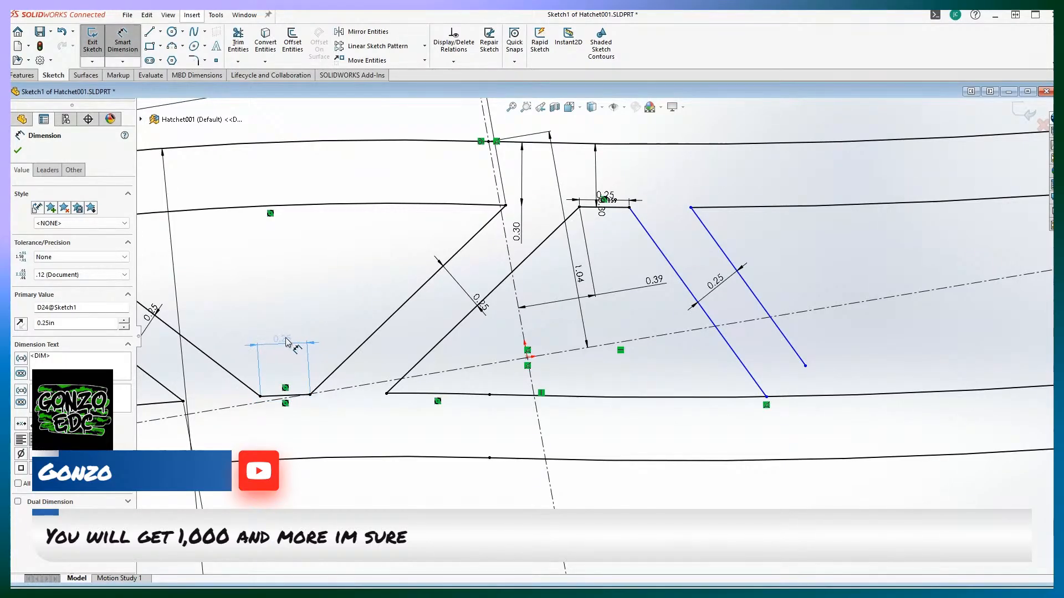
{"action": "scroll", "coordinate": [546, 342], "scroll_direction": "down", "scroll_amount": 1}
{"action": "scroll", "coordinate": [541, 347], "scroll_direction": "down", "scroll_amount": 1}
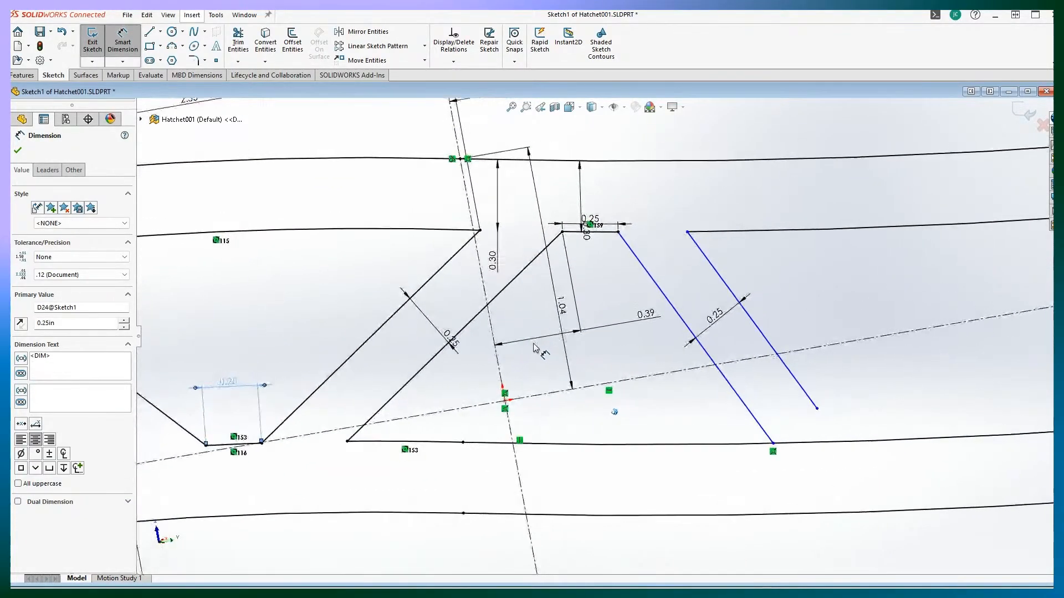
{"action": "scroll", "coordinate": [537, 351], "scroll_direction": "up", "scroll_amount": 1}
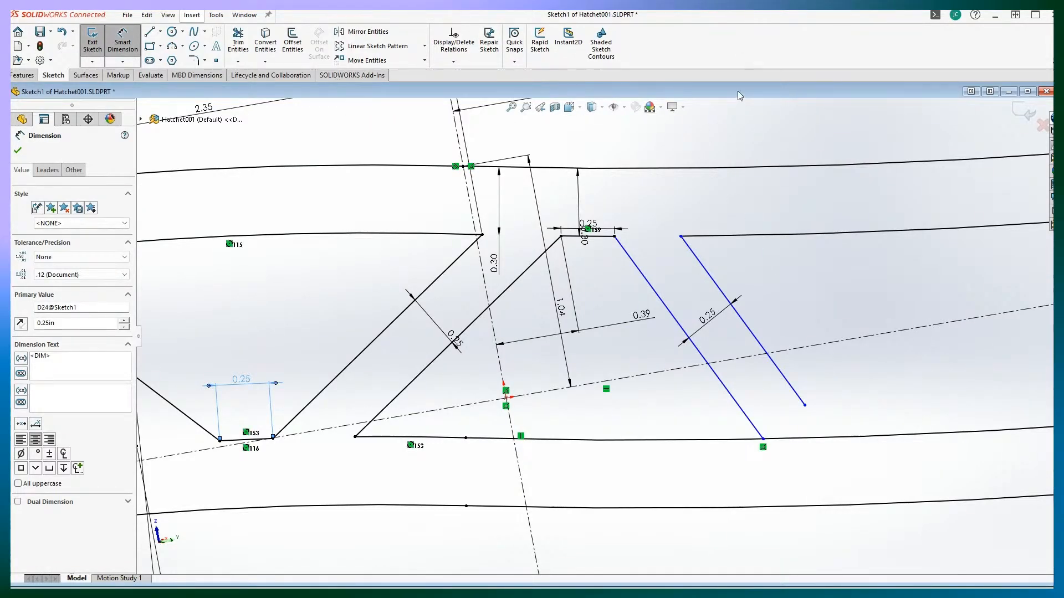
{"action": "scroll", "coordinate": [741, 237], "scroll_direction": "up", "scroll_amount": 1}
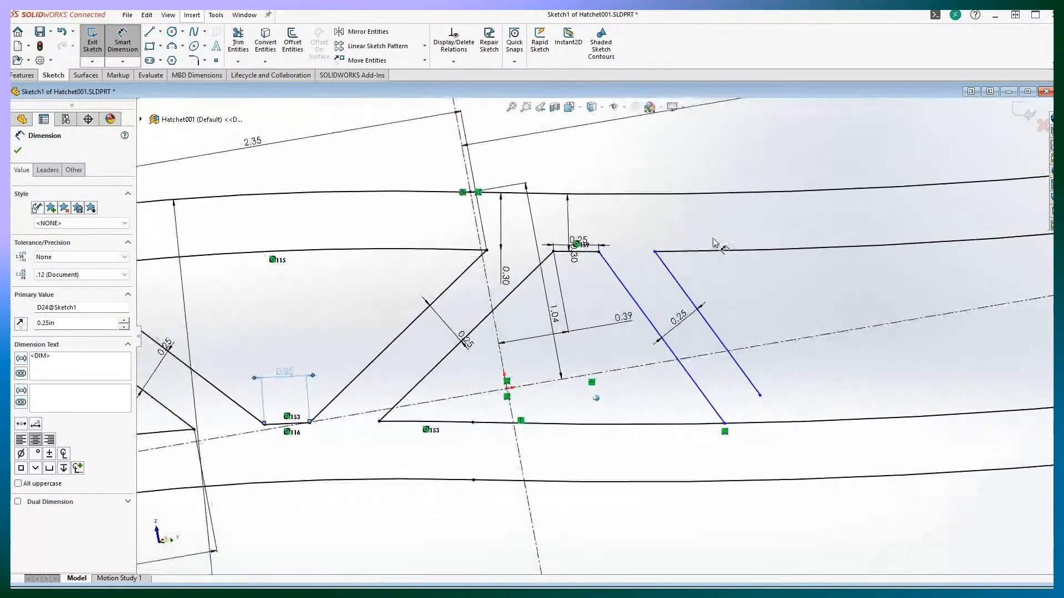
Step: Delete the offset relation from the slanted line with the free end and attach its lower endpoint to the lower inner curve
{"action": "scroll", "coordinate": [664, 368], "scroll_direction": "down", "scroll_amount": 3}
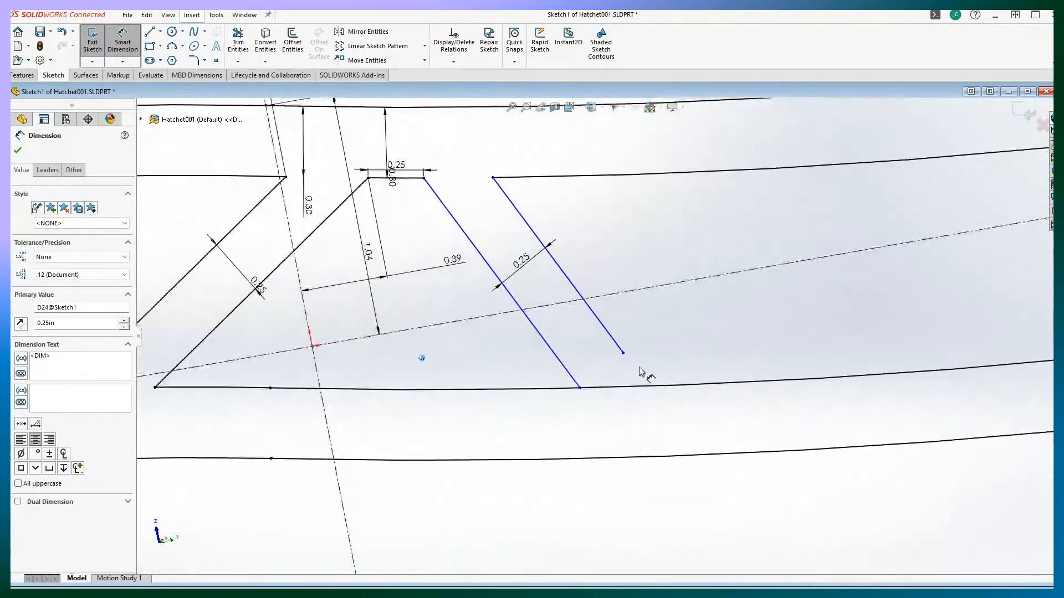
{"action": "scroll", "coordinate": [628, 372], "scroll_direction": "down", "scroll_amount": 1}
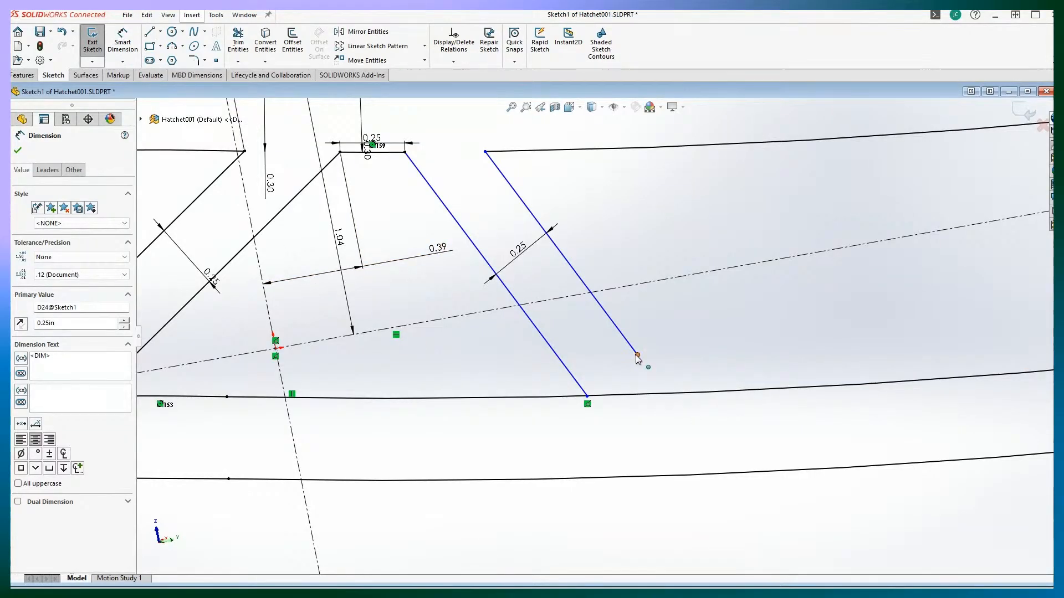
{"action": "mouse_move", "coordinate": [637, 356]}
{"action": "left_mouse_down"}
{"action": "mouse_move", "coordinate": [646, 374]}
{"action": "mouse_move", "coordinate": [634, 386]}
{"action": "mouse_move", "coordinate": [655, 389]}
{"action": "mouse_move", "coordinate": [632, 377]}
{"action": "left_mouse_up"}
{"action": "left_click", "coordinate": [614, 331]}
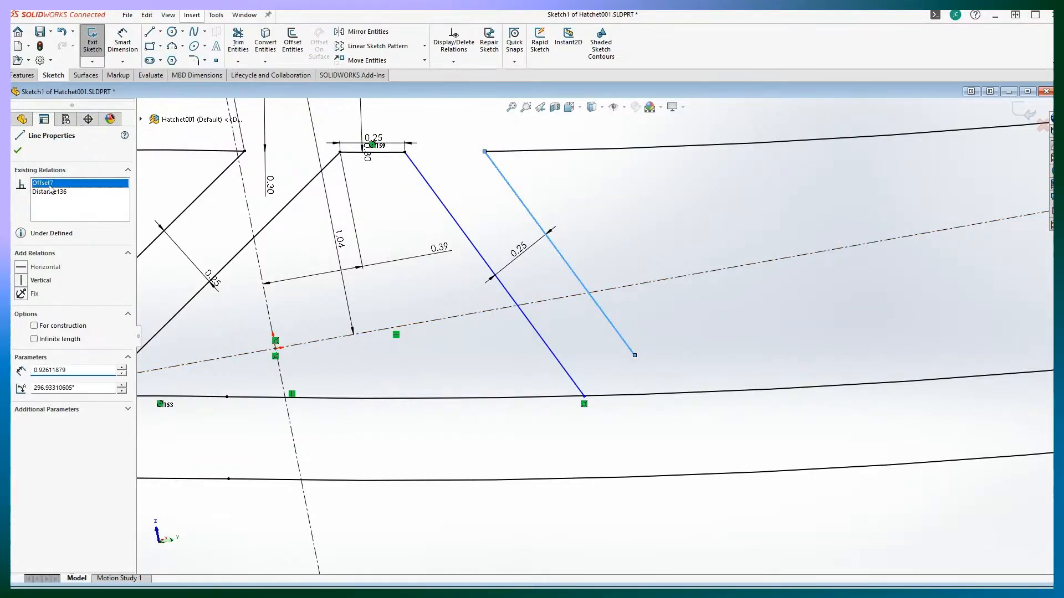
{"action": "left_click", "coordinate": [74, 183]}
{"action": "right_click", "coordinate": [74, 183]}
{"action": "left_click", "coordinate": [78, 205]}
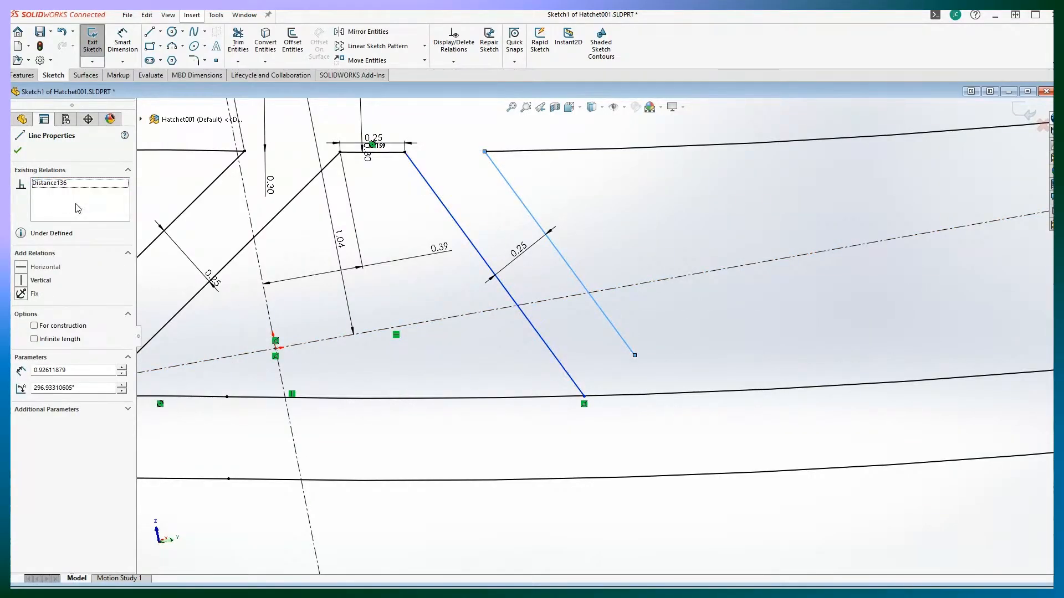
{"action": "left_click", "coordinate": [541, 128]}
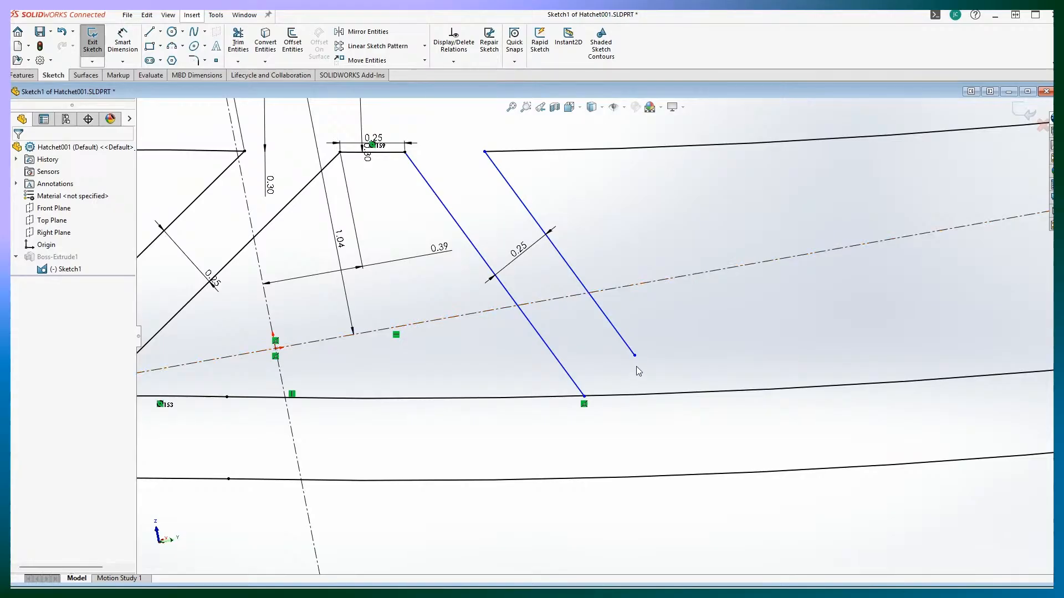
{"action": "left_click_drag", "start_coordinate": [635, 355], "coordinate": [686, 394]}
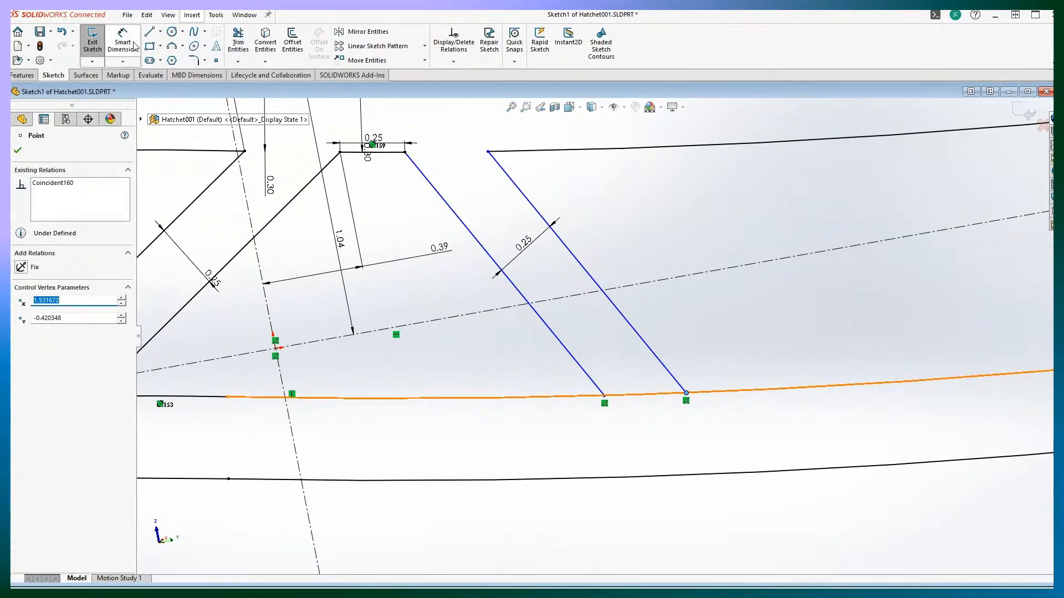
Step: Trim away the segment of the lower inner curve between the two slanted lines, using them as inside boundaries
{"action": "left_click", "coordinate": [238, 42]}
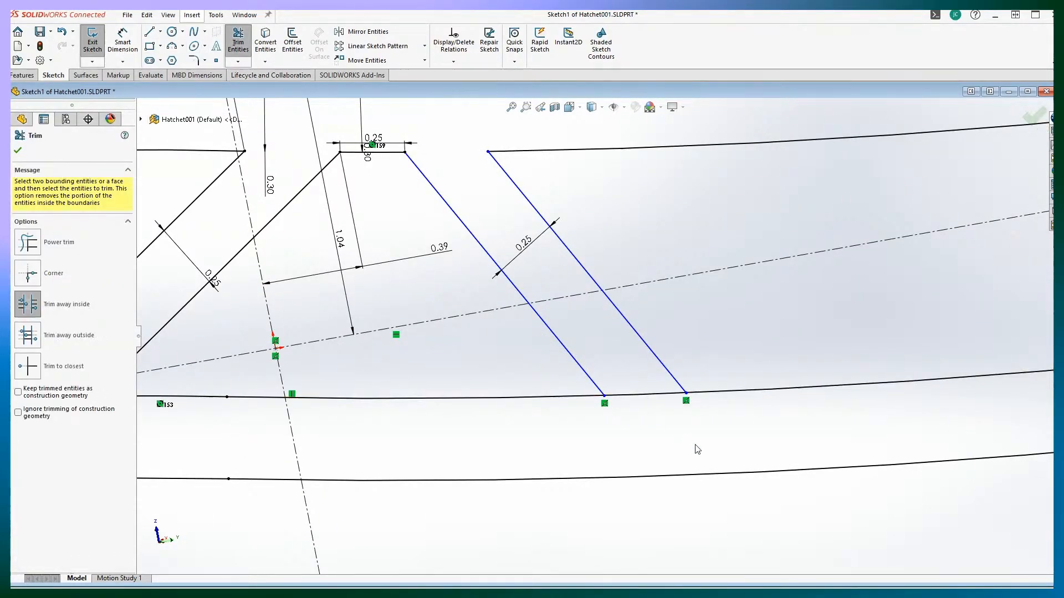
{"action": "left_click", "coordinate": [575, 358]}
{"action": "left_click", "coordinate": [645, 351]}
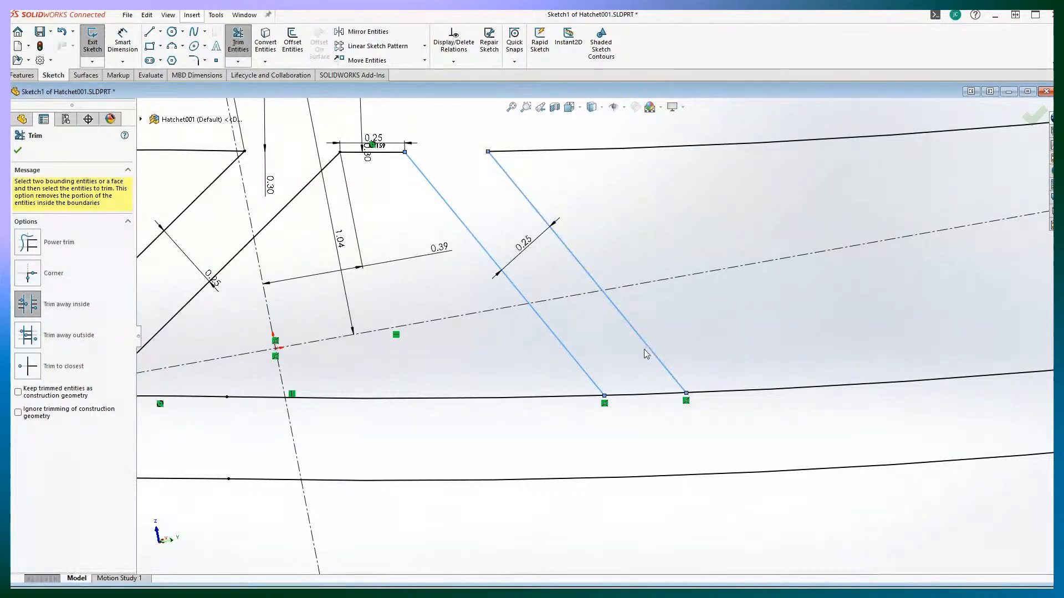
{"action": "left_click", "coordinate": [643, 396]}
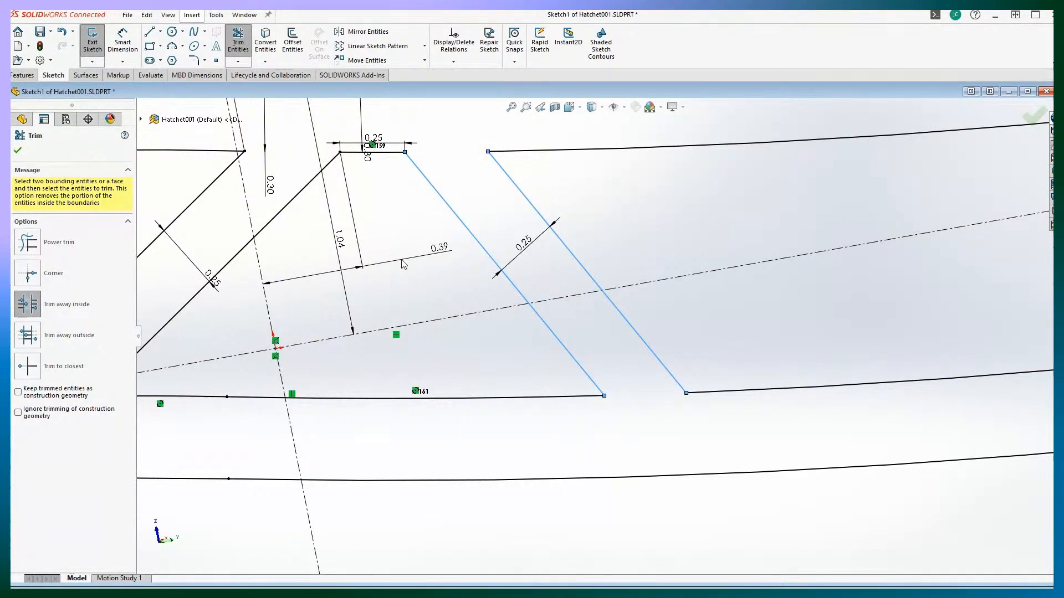
{"action": "key", "text": "Escape"}
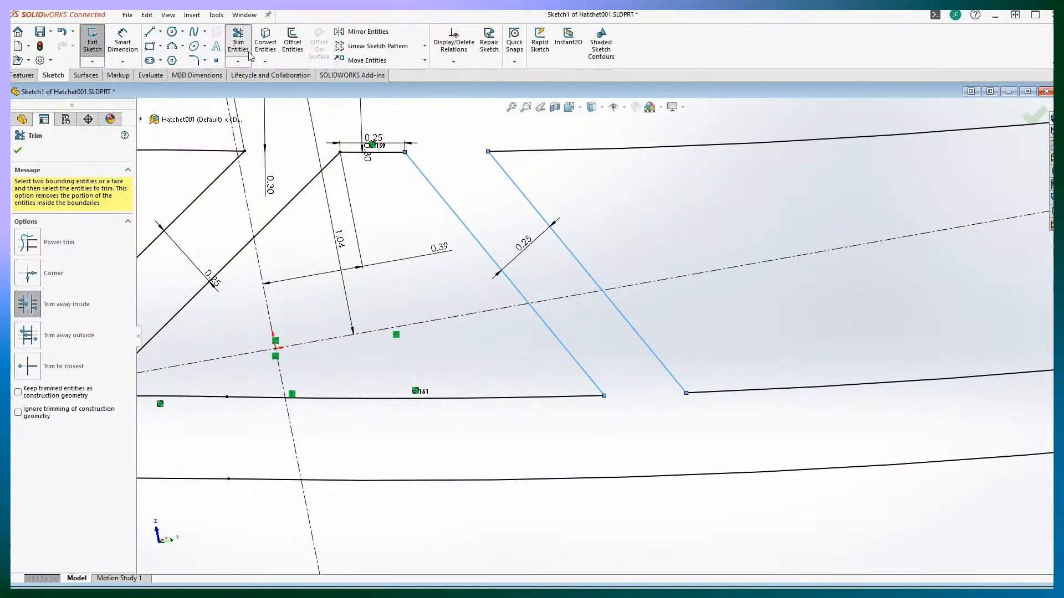
Step: Sketch a rising line about 1.21 in long between the inner curves, headward of the latest rib, and offset it 0.25 in toward the head
{"action": "scroll", "coordinate": [601, 371], "scroll_direction": "up", "scroll_amount": 5}
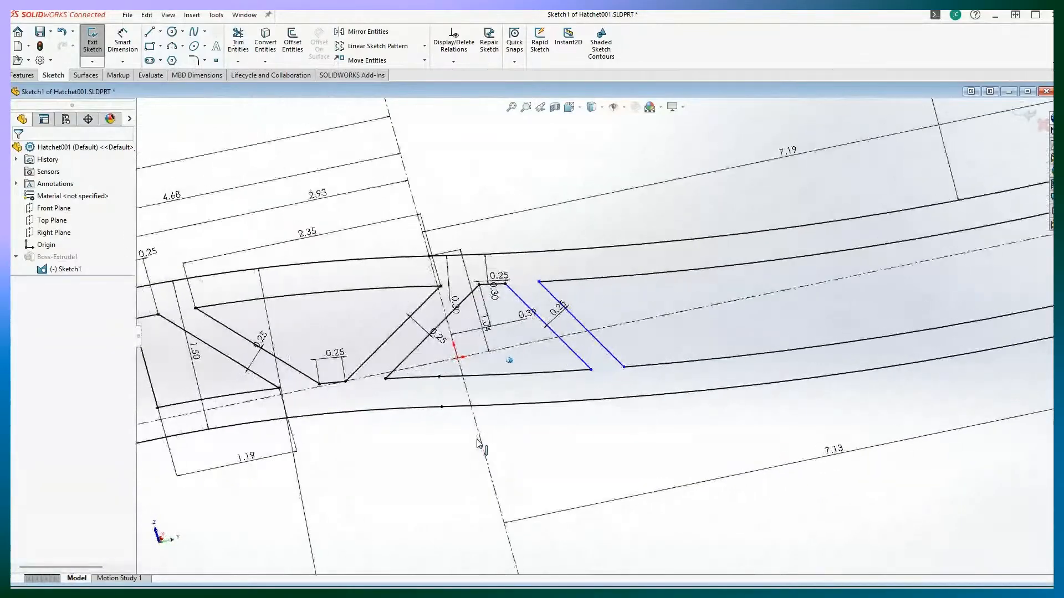
{"action": "scroll", "coordinate": [480, 443], "scroll_direction": "up", "scroll_amount": 4}
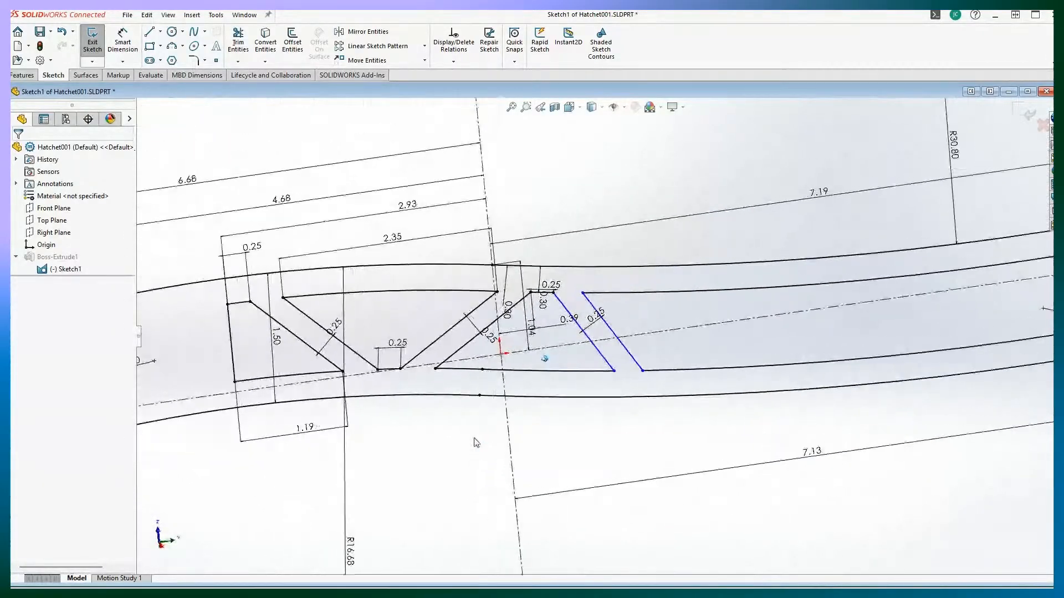
{"action": "scroll", "coordinate": [476, 442], "scroll_direction": "up", "scroll_amount": 4}
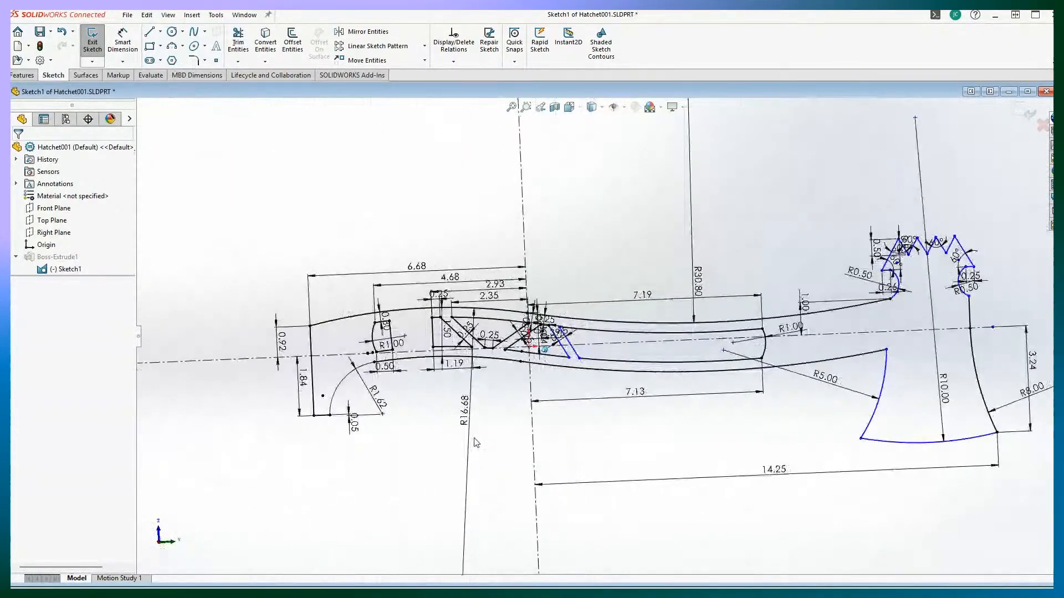
{"action": "scroll", "coordinate": [475, 443], "scroll_direction": "down", "scroll_amount": 5}
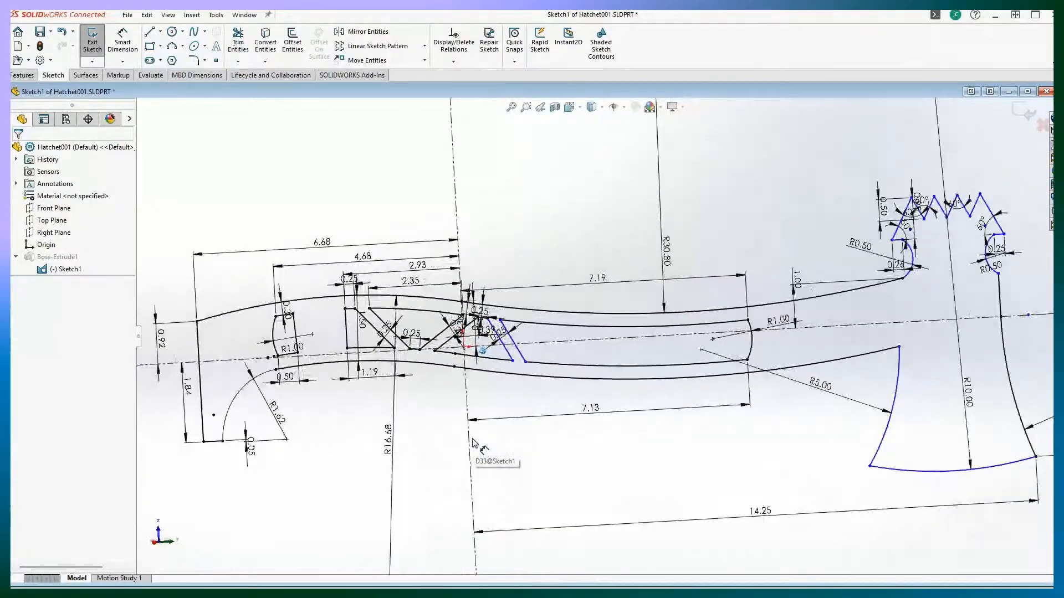
{"action": "scroll", "coordinate": [475, 442], "scroll_direction": "down", "scroll_amount": 5}
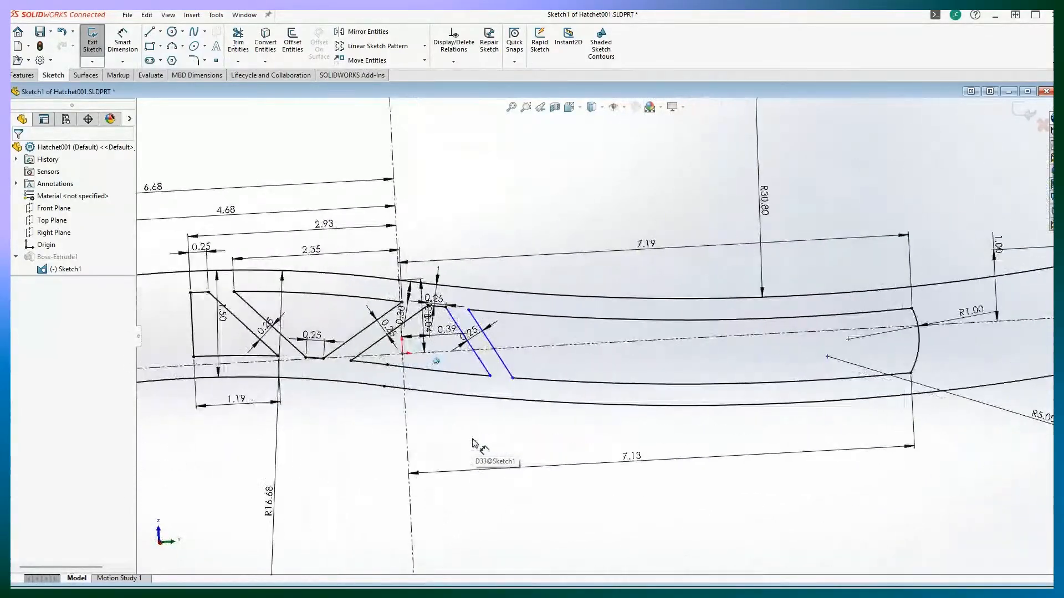
{"action": "scroll", "coordinate": [531, 342], "scroll_direction": "down", "scroll_amount": 1}
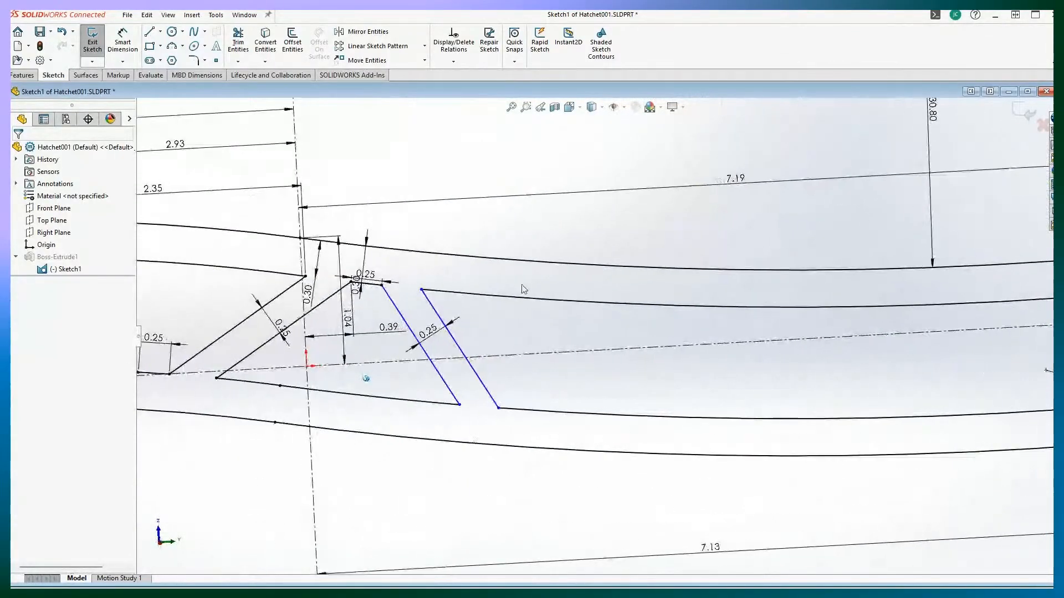
{"action": "left_click", "coordinate": [150, 33]}
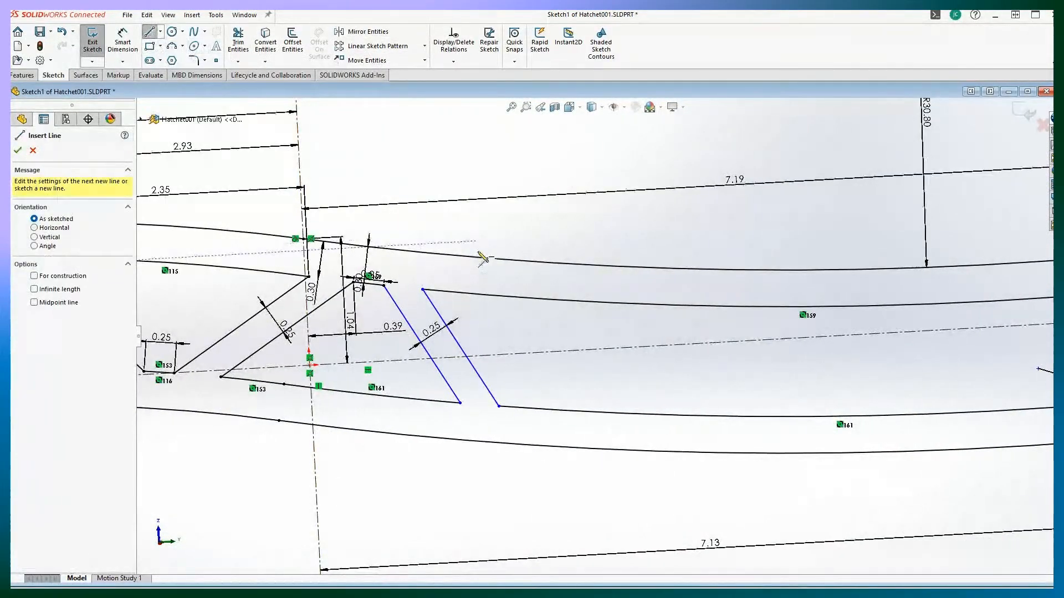
{"action": "left_click", "coordinate": [533, 409]}
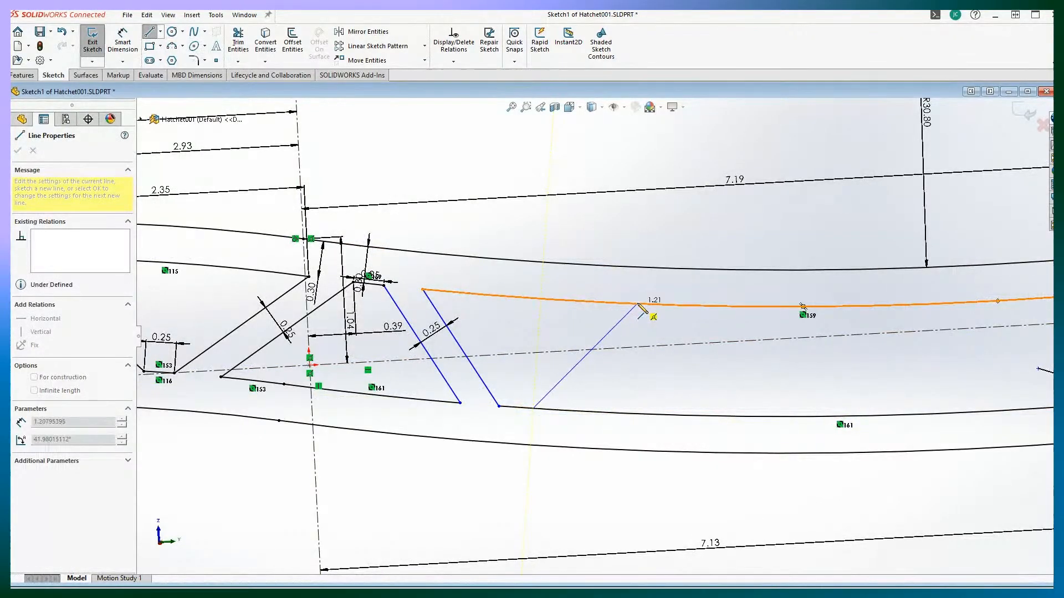
{"action": "left_click", "coordinate": [637, 304]}
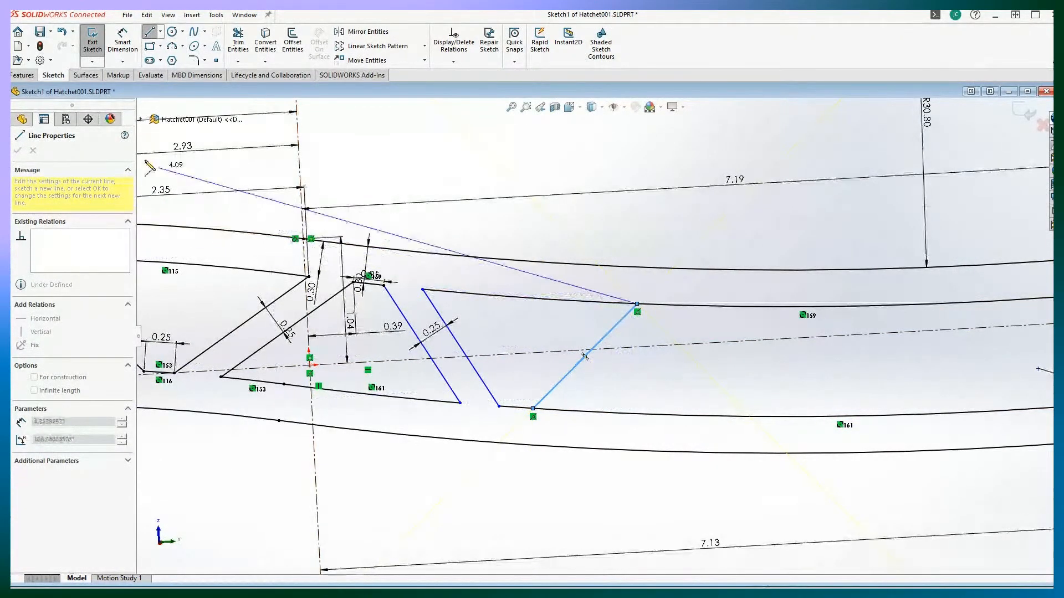
{"action": "left_click", "coordinate": [150, 34]}
{"action": "left_click", "coordinate": [298, 53]}
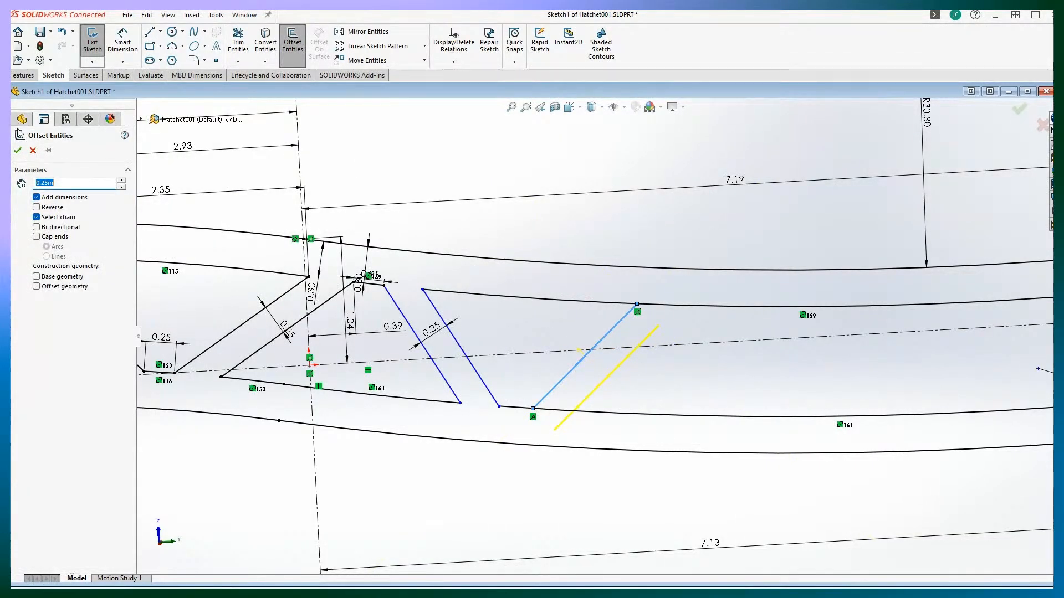
{"action": "left_click", "coordinate": [18, 150]}
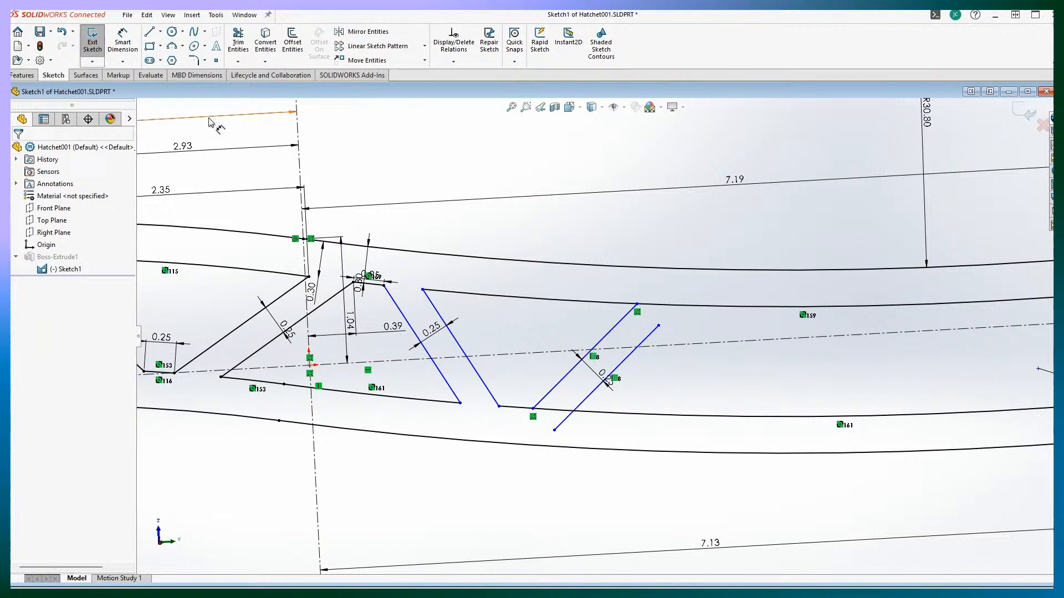
Step: Sketch another slanted line headward of the new line pair, descending from the upper inner curve to the lower inner curve
{"action": "left_click", "coordinate": [149, 33]}
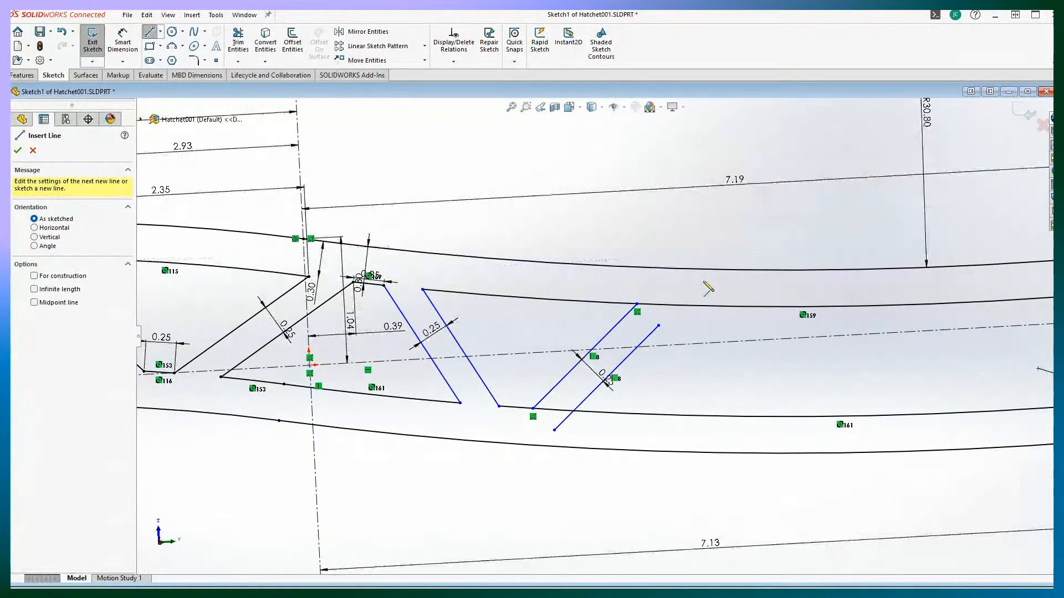
{"action": "left_click", "coordinate": [734, 306]}
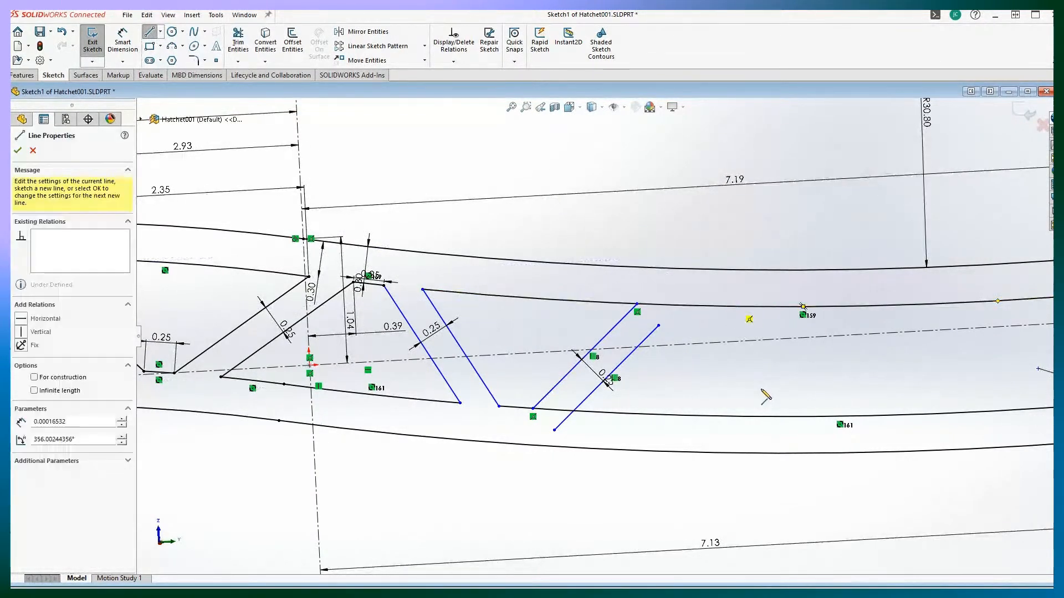
{"action": "double_click", "coordinate": [831, 416]}
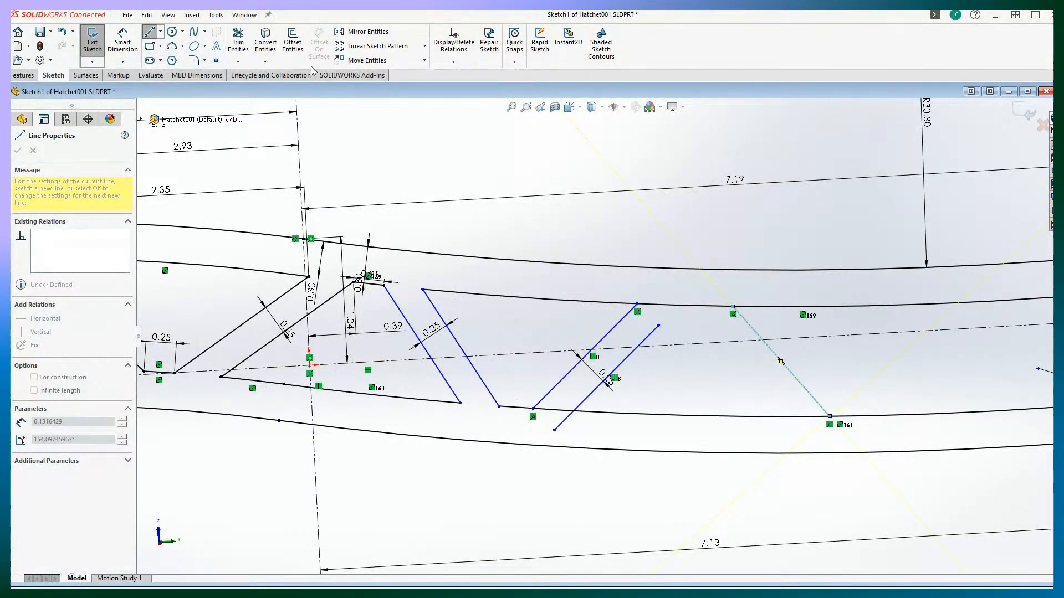
{"action": "key", "text": "Escape"}
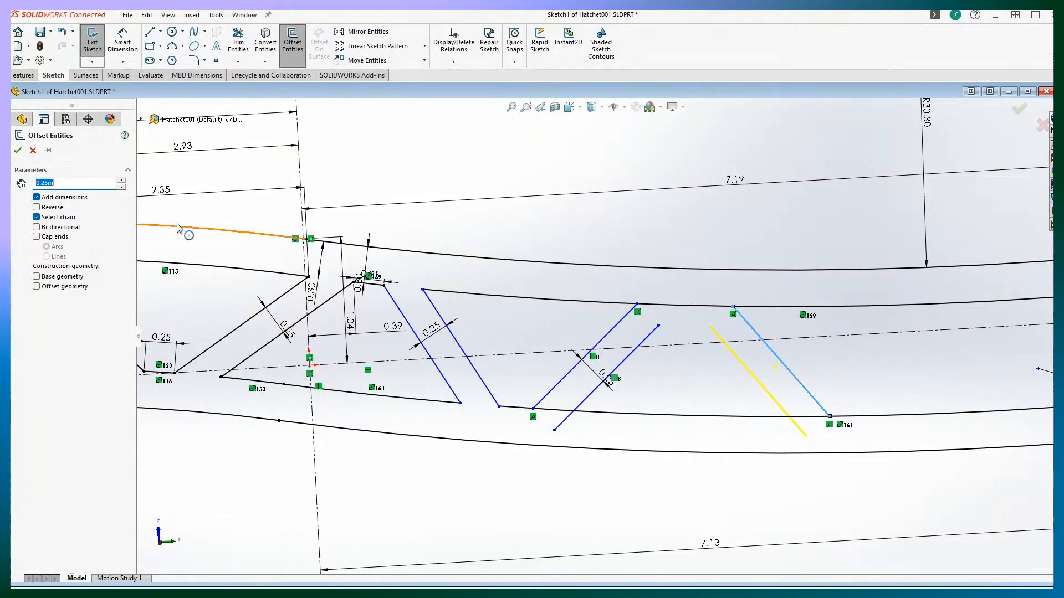
Step: Offset the descending slanted line 0.25 in toward the handle's butt end
{"action": "left_click", "coordinate": [19, 150]}
{"action": "scroll", "coordinate": [506, 259], "scroll_direction": "up", "scroll_amount": 1}
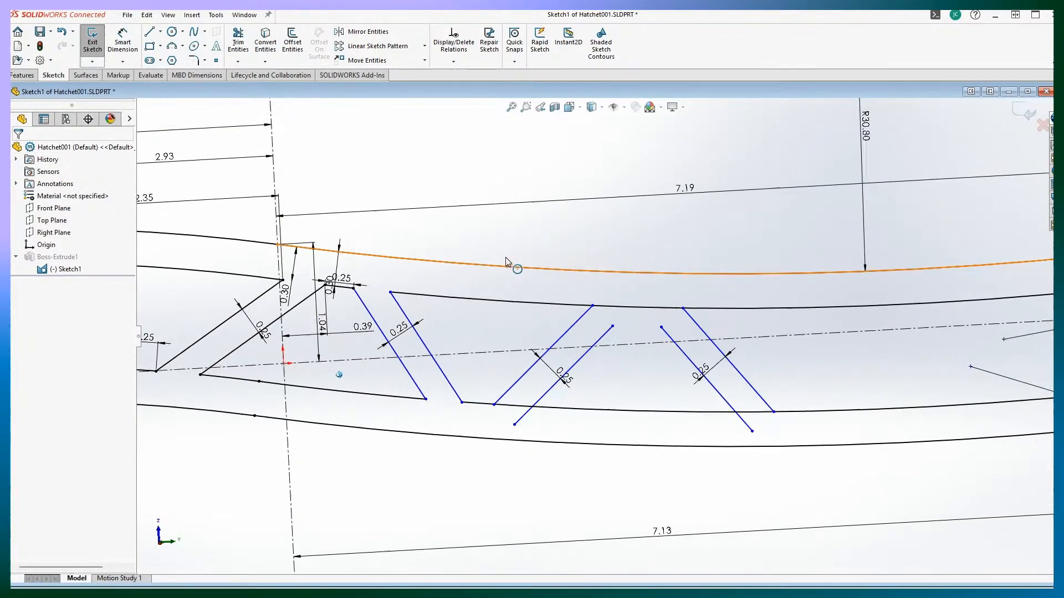
{"action": "scroll", "coordinate": [505, 258], "scroll_direction": "up", "scroll_amount": 6}
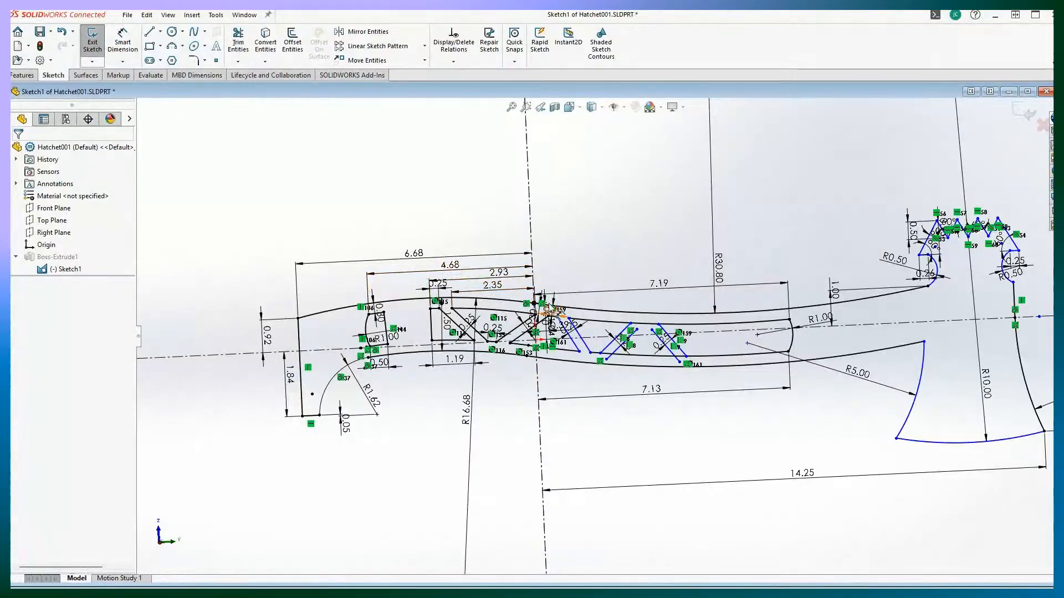
{"action": "scroll", "coordinate": [671, 366], "scroll_direction": "up", "scroll_amount": 2}
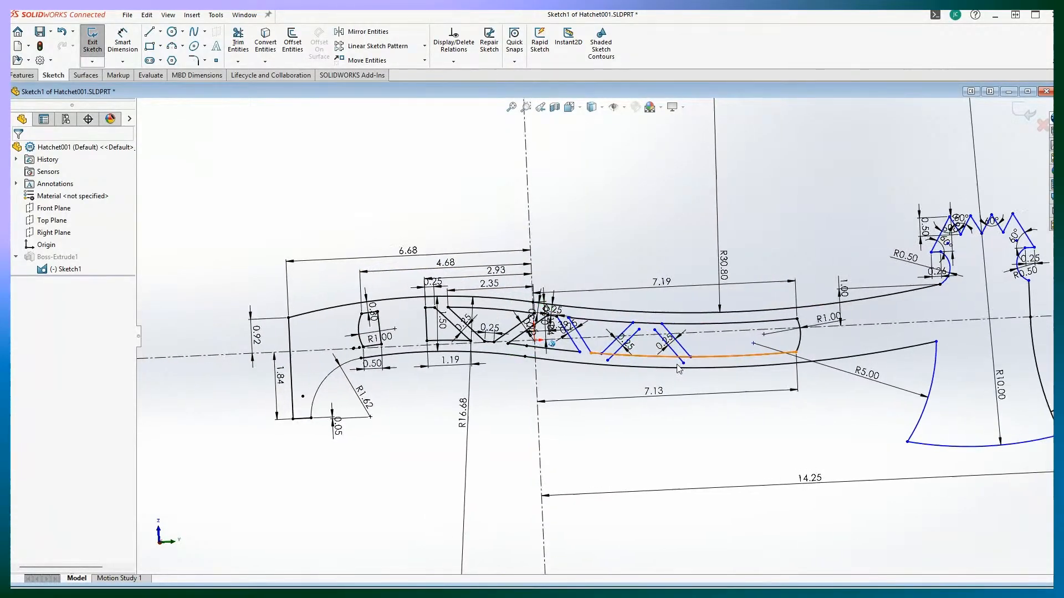
{"action": "scroll", "coordinate": [670, 371], "scroll_direction": "down", "scroll_amount": 3}
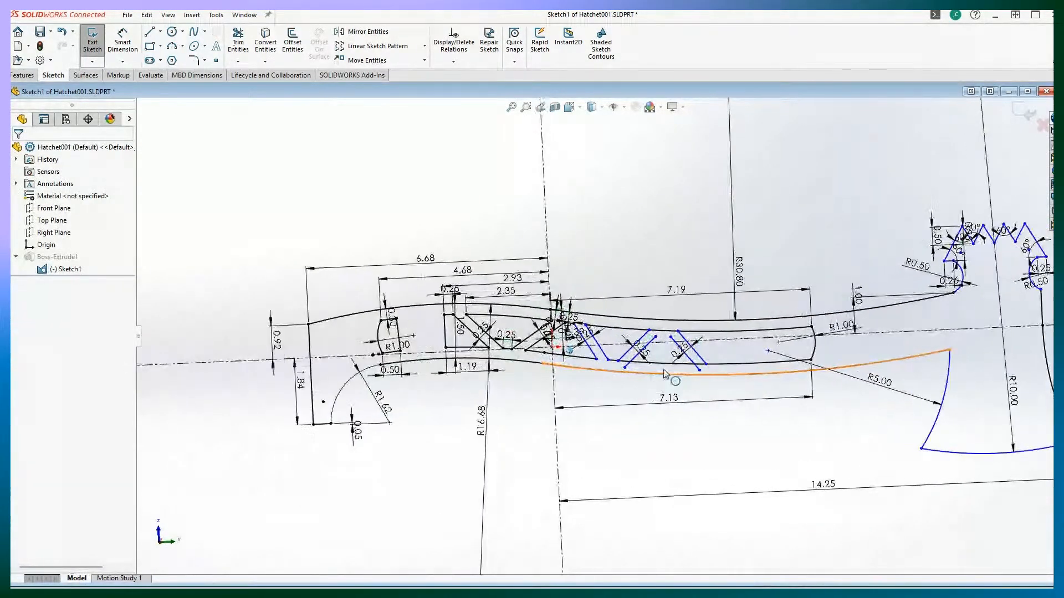
{"action": "scroll", "coordinate": [663, 375], "scroll_direction": "down", "scroll_amount": 5}
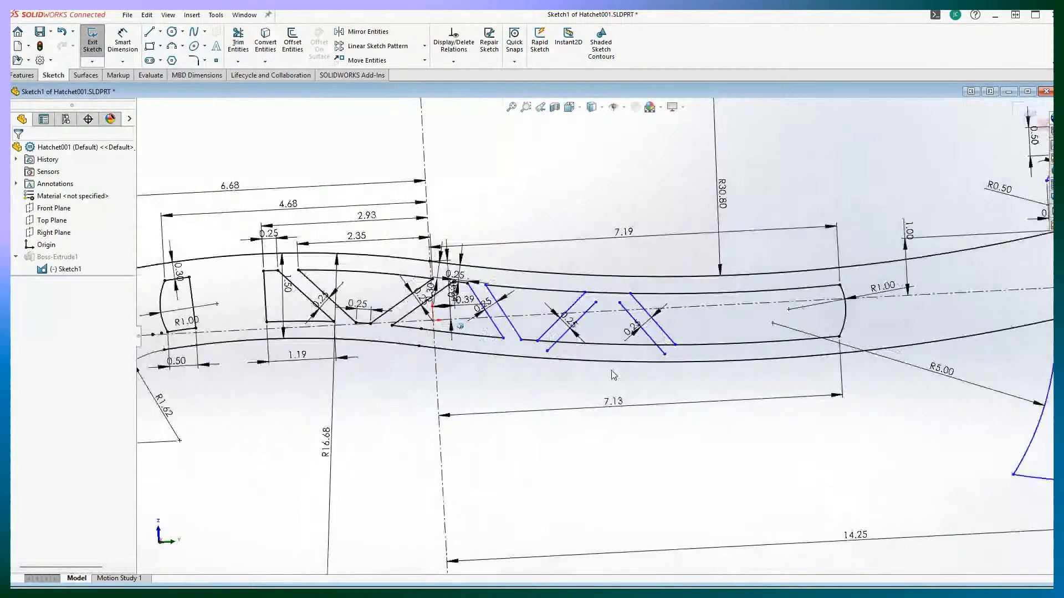
{"action": "scroll", "coordinate": [599, 375], "scroll_direction": "down", "scroll_amount": 1}
{"action": "scroll", "coordinate": [595, 373], "scroll_direction": "up", "scroll_amount": 1}
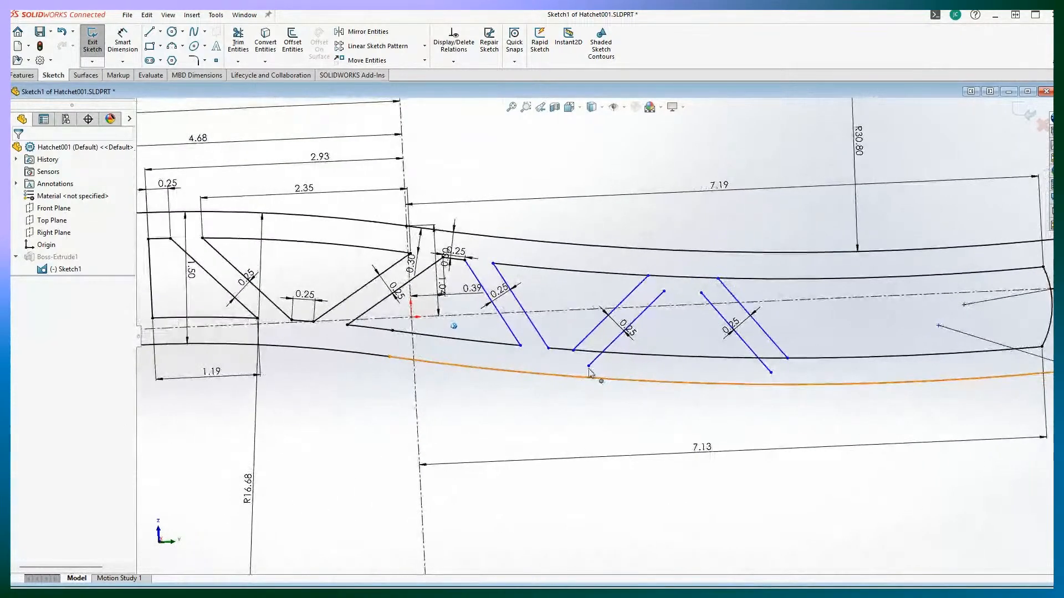
Step: Sketch a rising line about 1.11 in long between the inner curves, headward of the latest rib, and offset it 0.25 in toward the head
{"action": "left_click", "coordinate": [147, 15]}
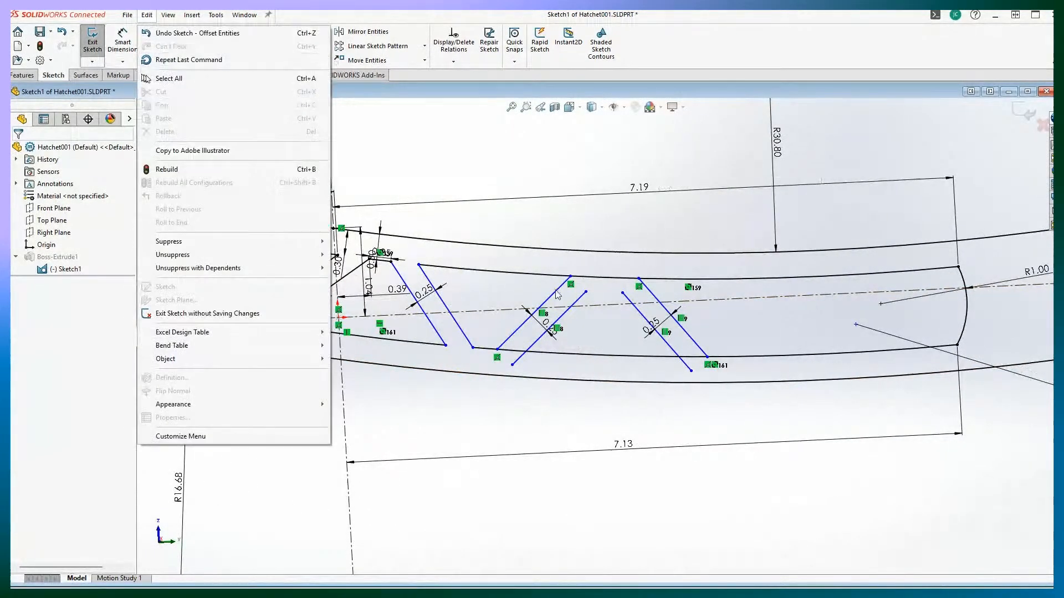
{"action": "left_click", "coordinate": [331, 18]}
{"action": "left_click", "coordinate": [149, 32]}
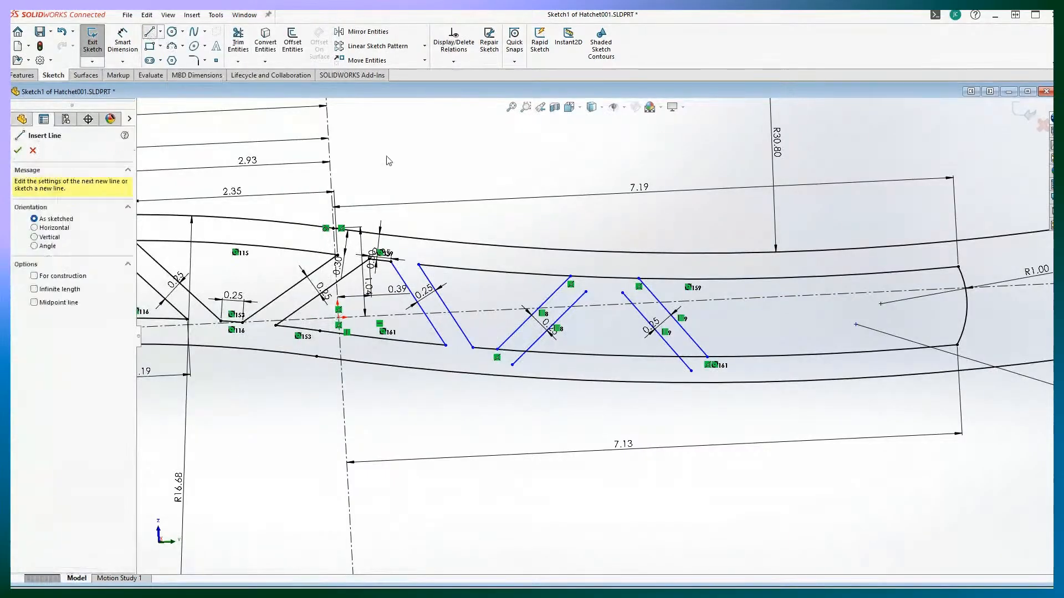
{"action": "left_click", "coordinate": [742, 355]}
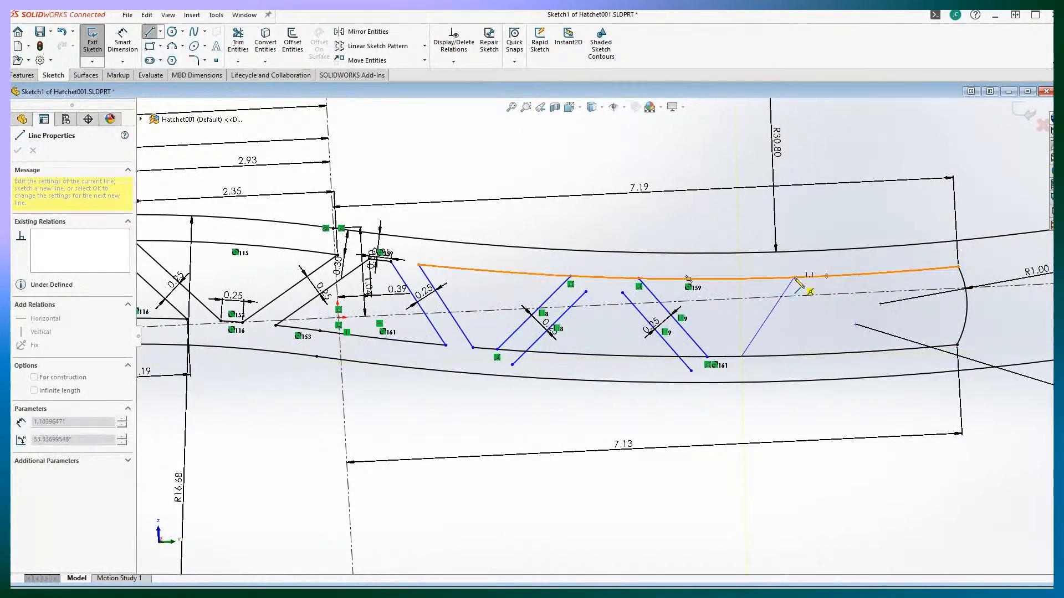
{"action": "left_click", "coordinate": [794, 277]}
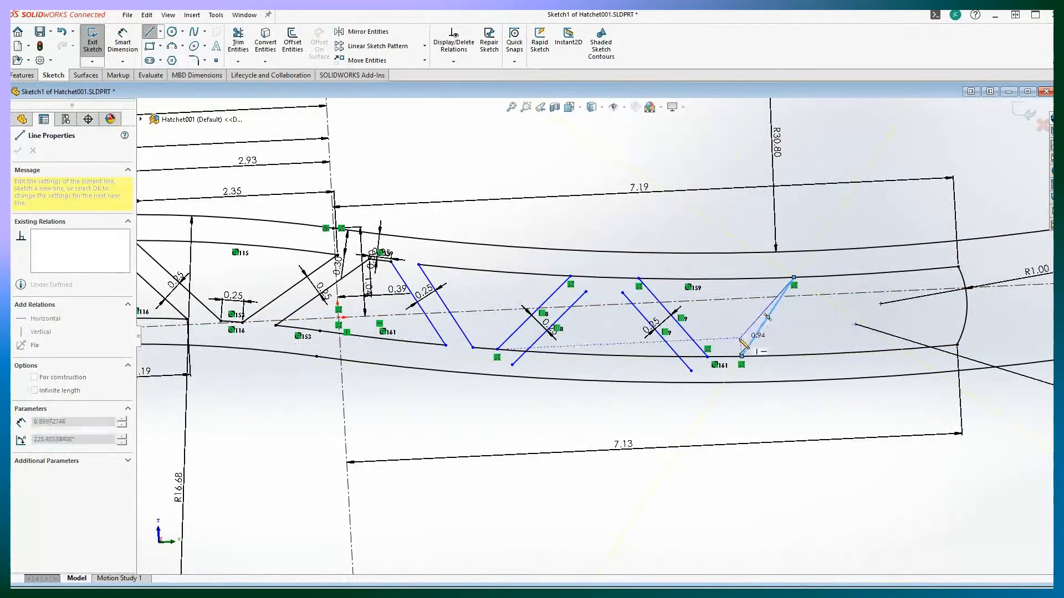
{"action": "left_click", "coordinate": [292, 42]}
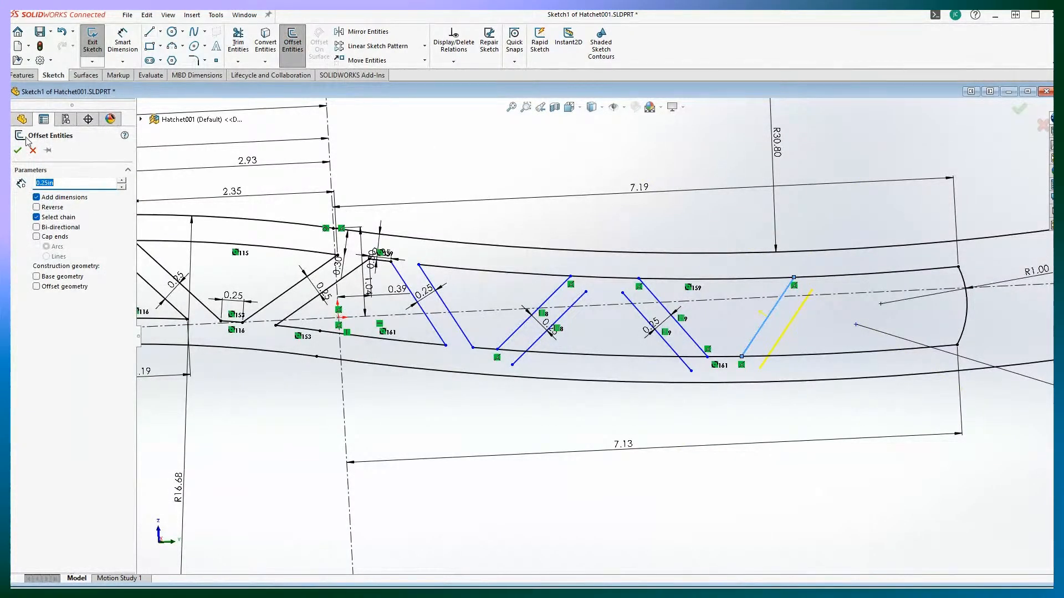
{"action": "left_click", "coordinate": [19, 150]}
{"action": "scroll", "coordinate": [423, 208], "scroll_direction": "down", "scroll_amount": 1}
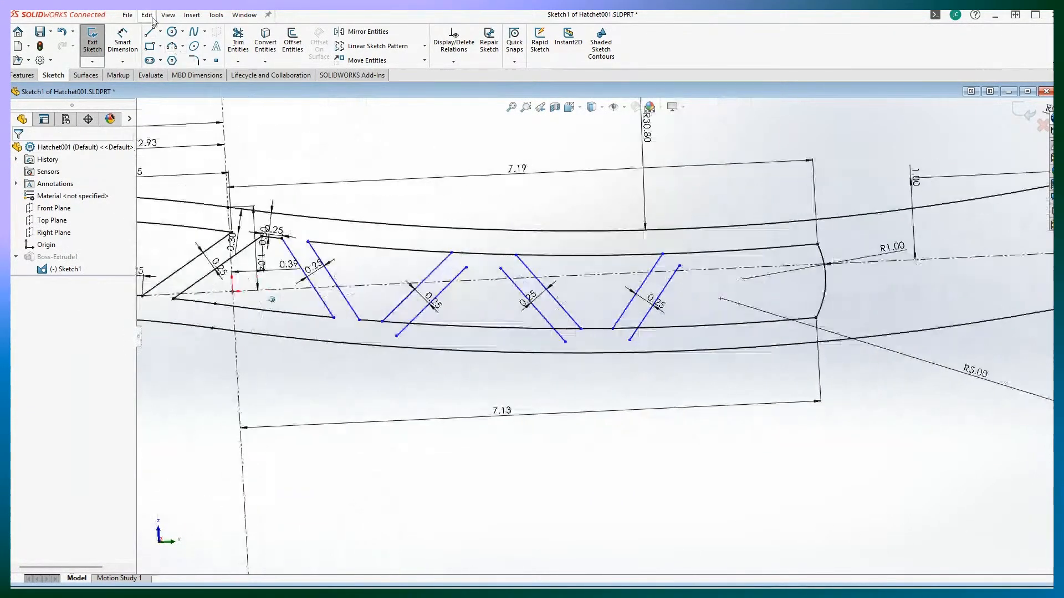
Step: Sketch a descending line about 1.08 in long near the head end of the inner curves and offset it 0.25 in toward the head
{"action": "left_click", "coordinate": [149, 31]}
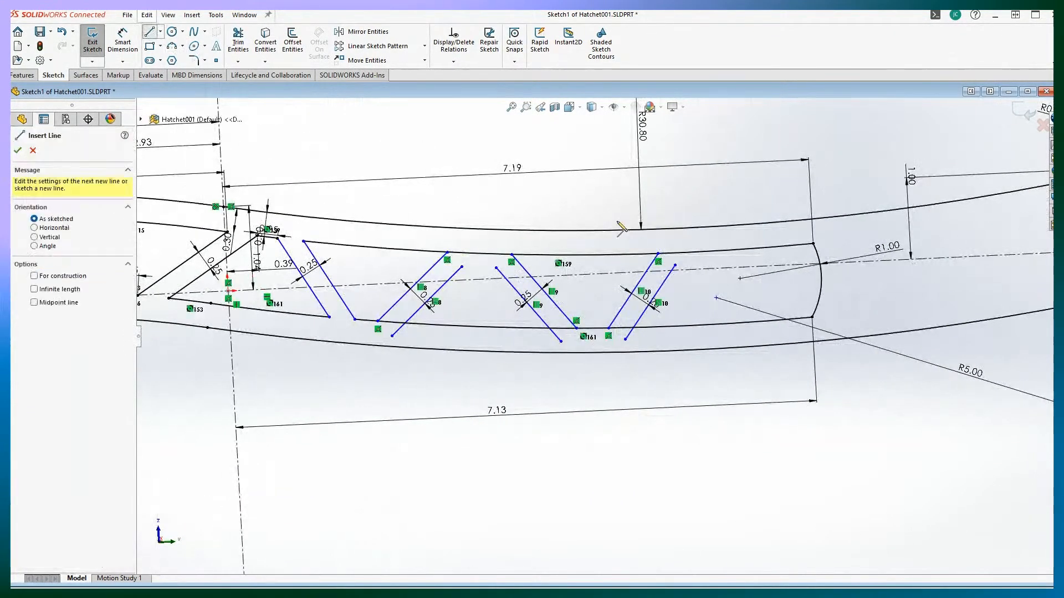
{"action": "left_click", "coordinate": [721, 251]}
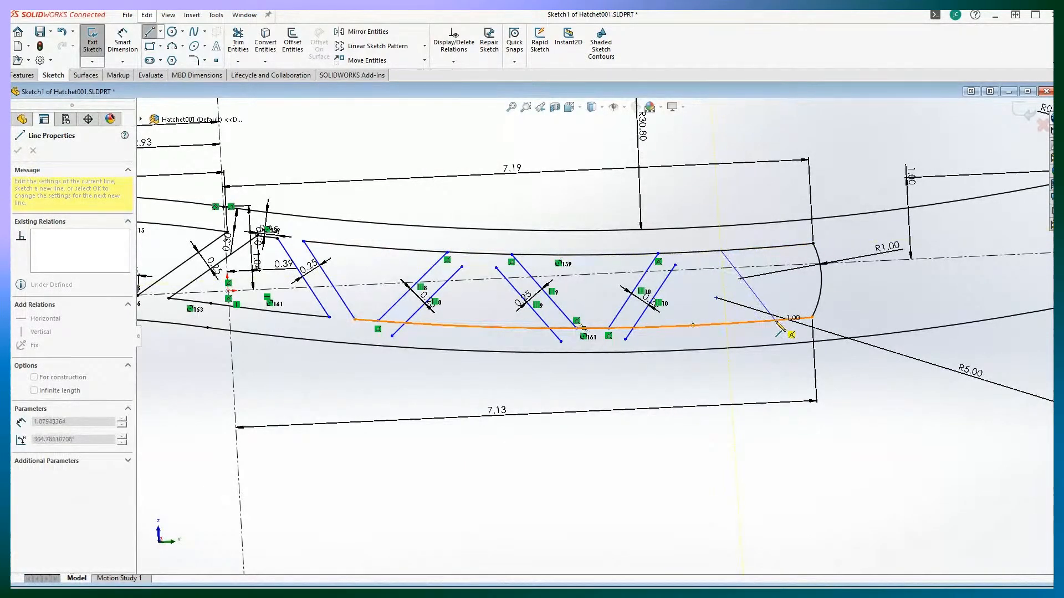
{"action": "left_click", "coordinate": [775, 320]}
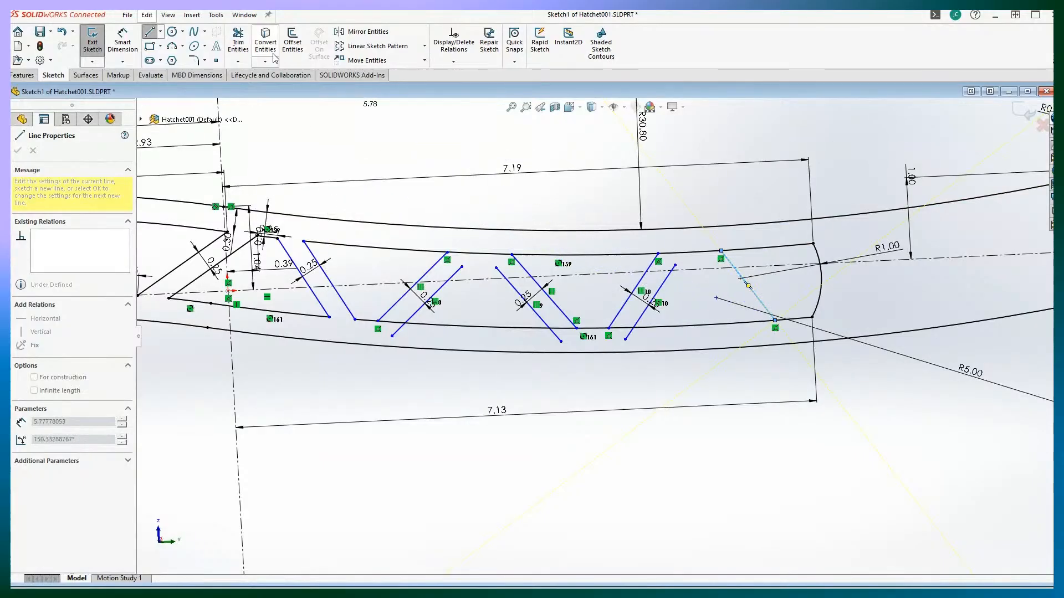
{"action": "left_click", "coordinate": [293, 42]}
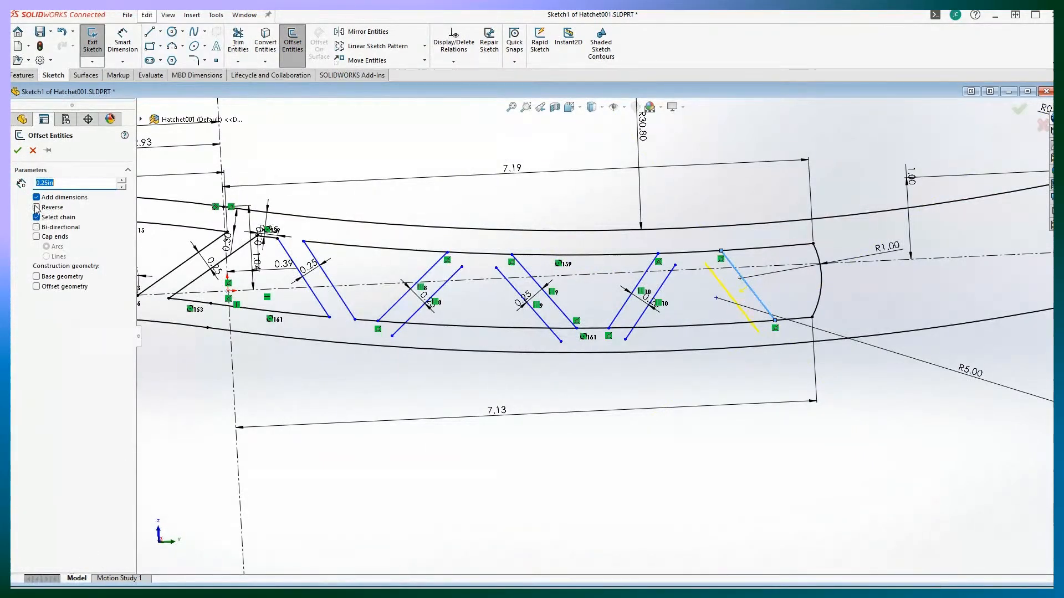
{"action": "left_click", "coordinate": [18, 150]}
{"action": "scroll", "coordinate": [503, 221], "scroll_direction": "up", "scroll_amount": 5}
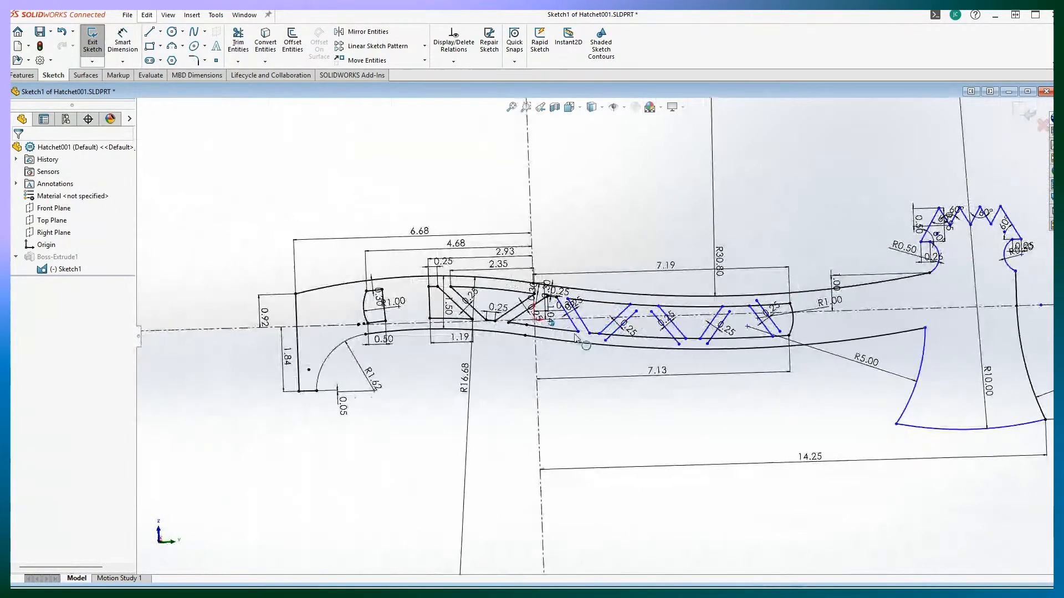
{"action": "scroll", "coordinate": [575, 337], "scroll_direction": "down", "scroll_amount": 3}
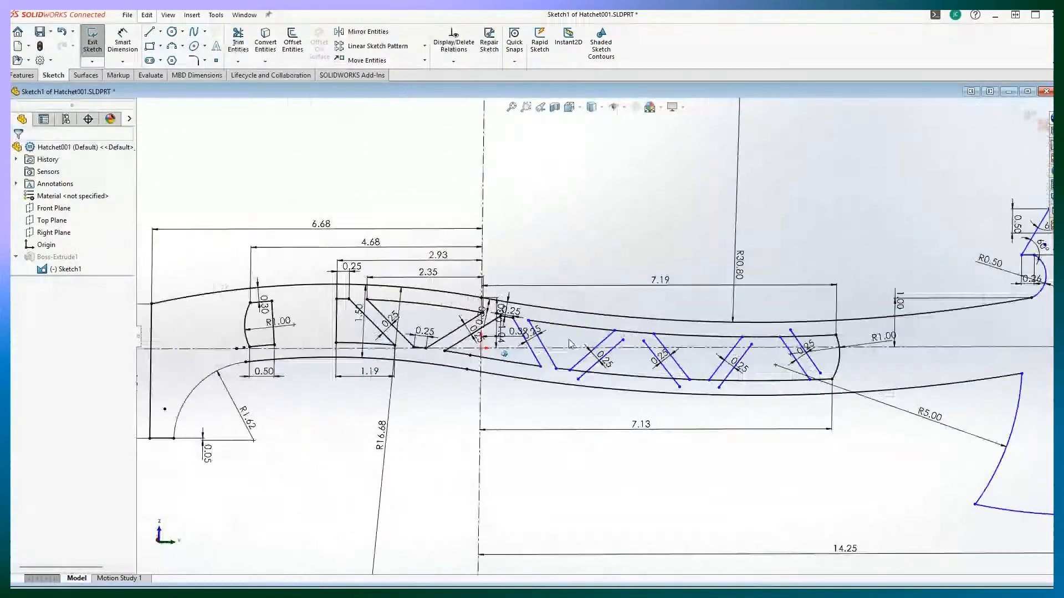
{"action": "scroll", "coordinate": [366, 145], "scroll_direction": "down", "scroll_amount": 2}
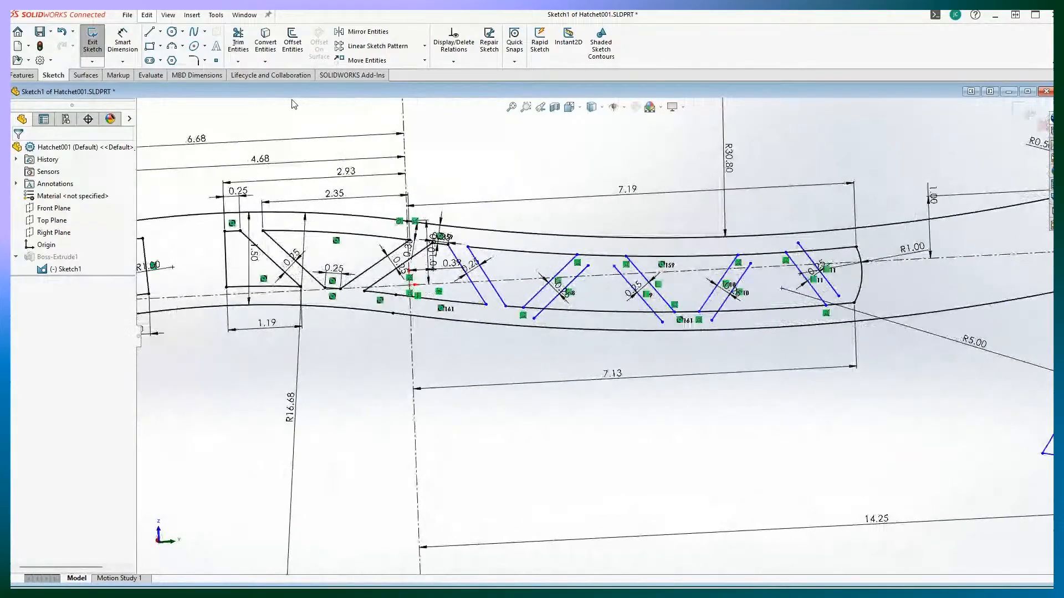
{"action": "scroll", "coordinate": [909, 397], "scroll_direction": "down", "scroll_amount": 2}
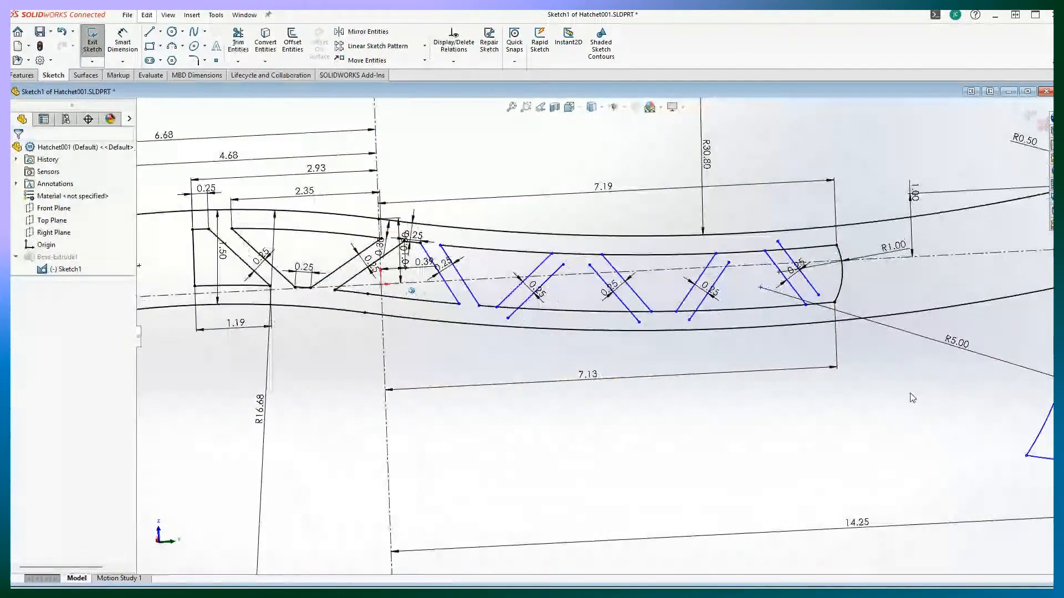
Step: Attach the free endpoints of the offset lines in the two ribs nearest the head to the upper and lower inner curves
{"action": "left_click_drag", "start_coordinate": [821, 288], "coordinate": [830, 297]}
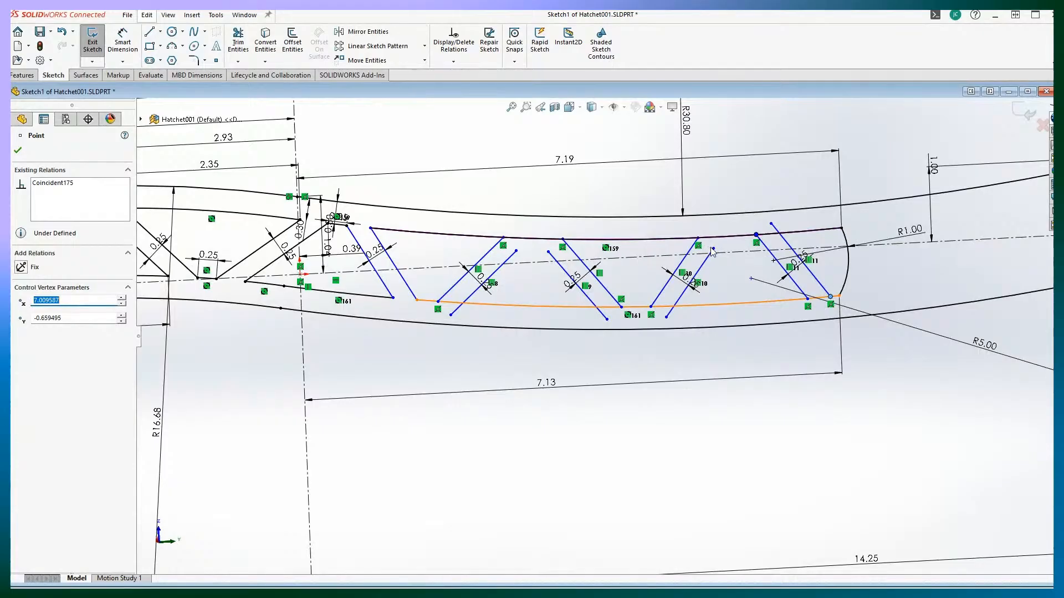
{"action": "left_click_drag", "start_coordinate": [713, 248], "coordinate": [768, 235]}
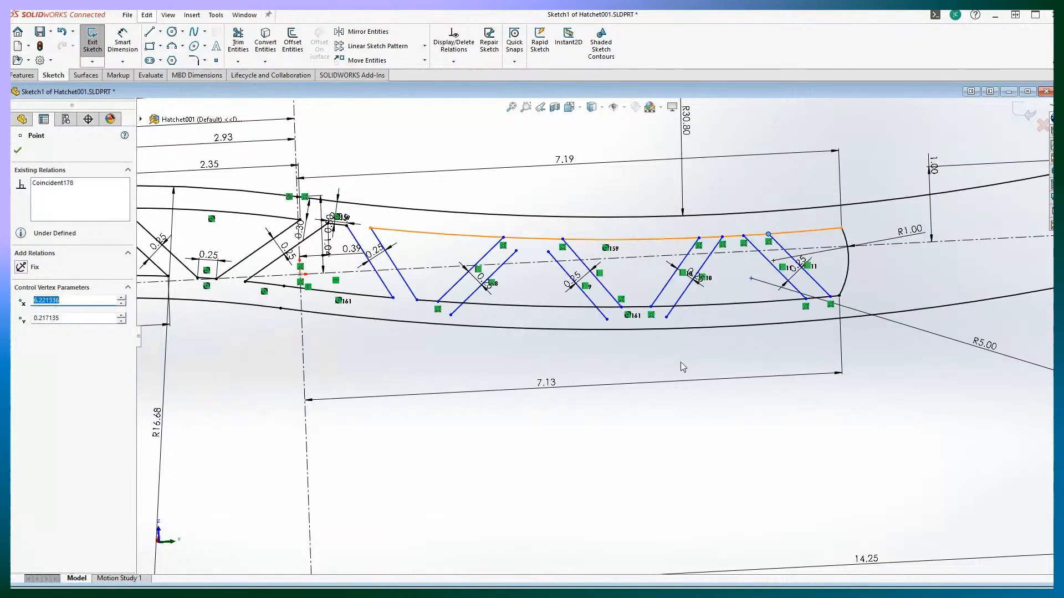
{"action": "left_click_drag", "start_coordinate": [666, 317], "coordinate": [679, 307]}
Step: Attach the offset lines' free endpoints in the next two ribs toward the butt to the upper and lower inner curves
{"action": "left_click_drag", "start_coordinate": [607, 320], "coordinate": [583, 294]}
{"action": "left_click", "coordinate": [548, 252]}
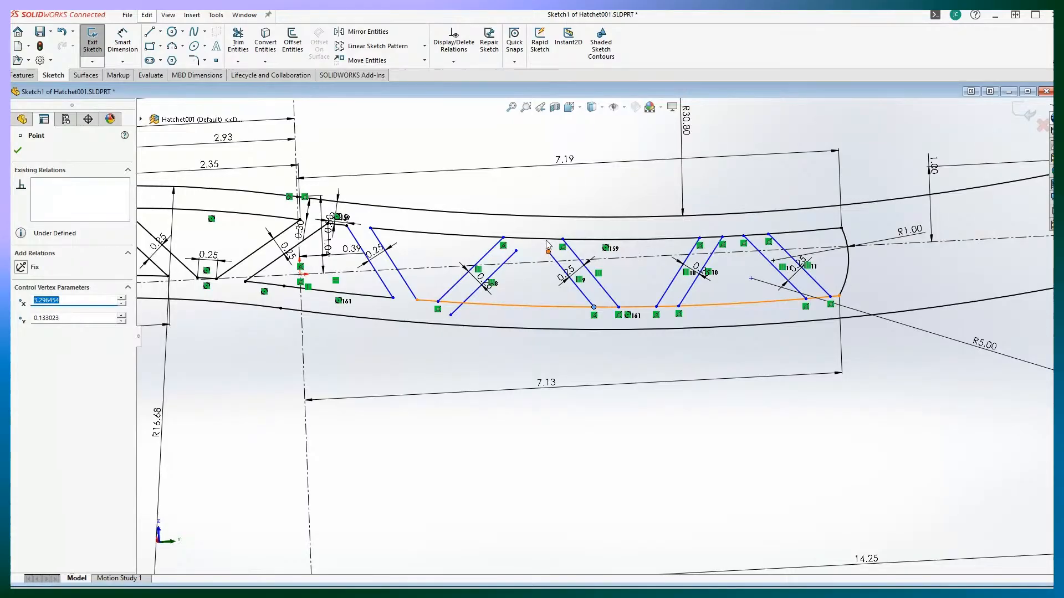
{"action": "left_click_drag", "start_coordinate": [549, 252], "coordinate": [521, 239]}
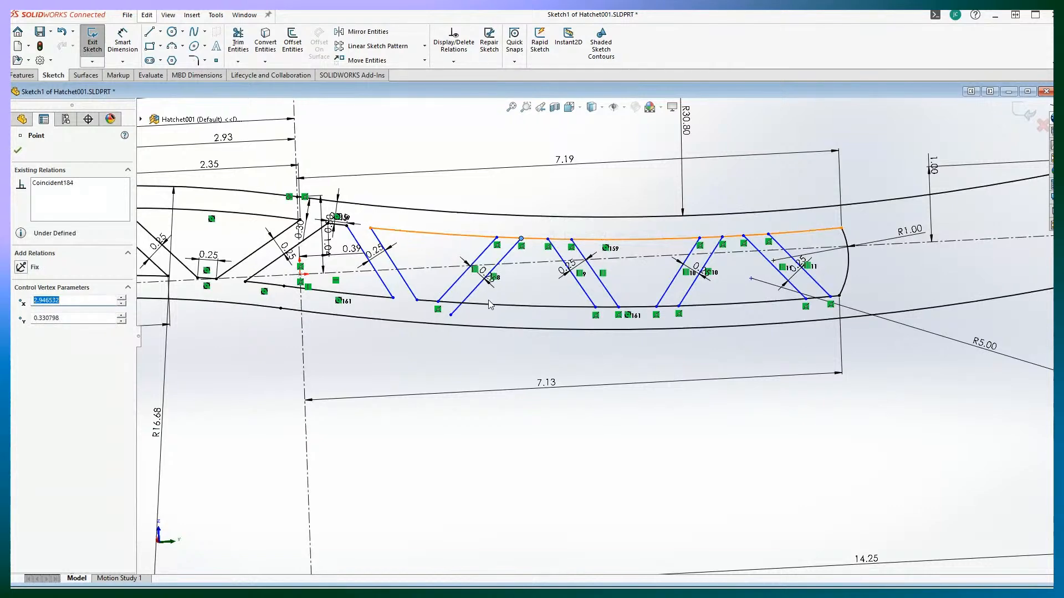
{"action": "left_click_drag", "start_coordinate": [455, 309], "coordinate": [465, 313]}
{"action": "scroll", "coordinate": [511, 371], "scroll_direction": "up", "scroll_amount": 5}
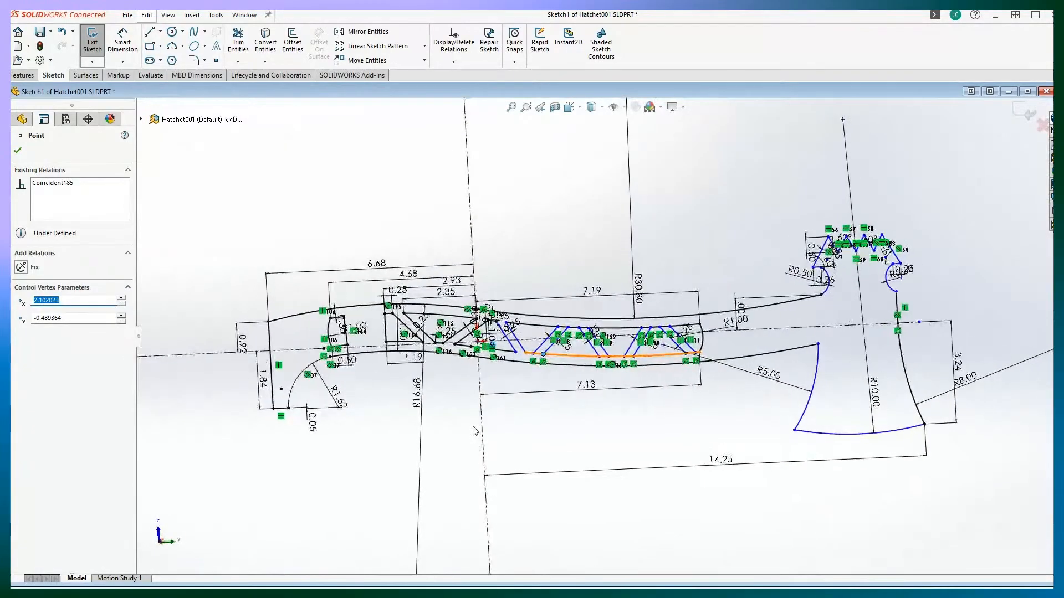
{"action": "scroll", "coordinate": [579, 348], "scroll_direction": "down", "scroll_amount": 3}
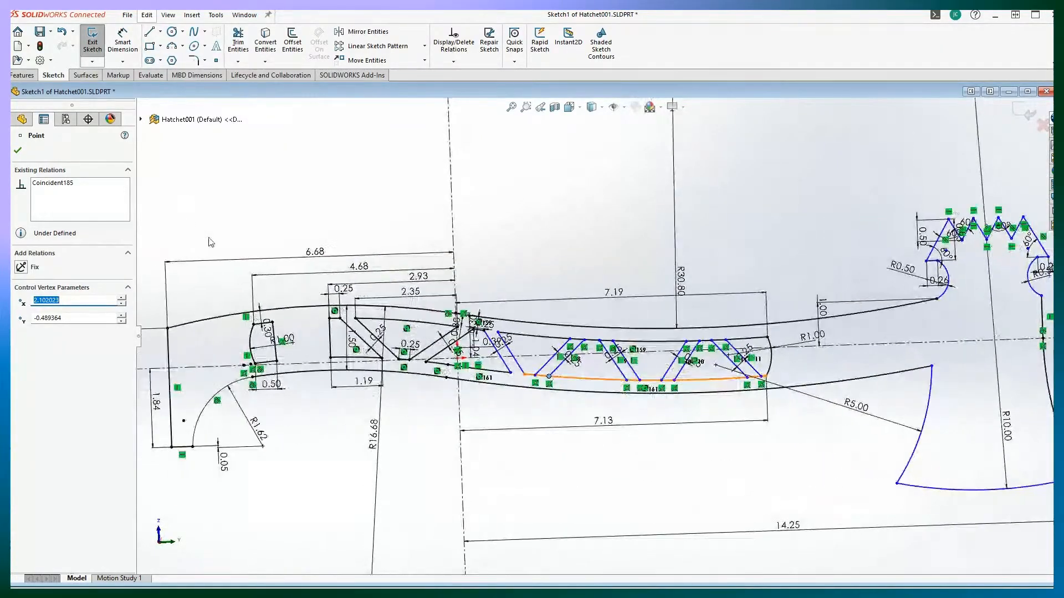
{"action": "left_click", "coordinate": [18, 150]}
Step: Dimension the gap on the lower inner curve between the trimmed descending rib and the rising rib beside it, accepting the proposed value
{"action": "scroll", "coordinate": [249, 231], "scroll_direction": "down", "scroll_amount": 4}
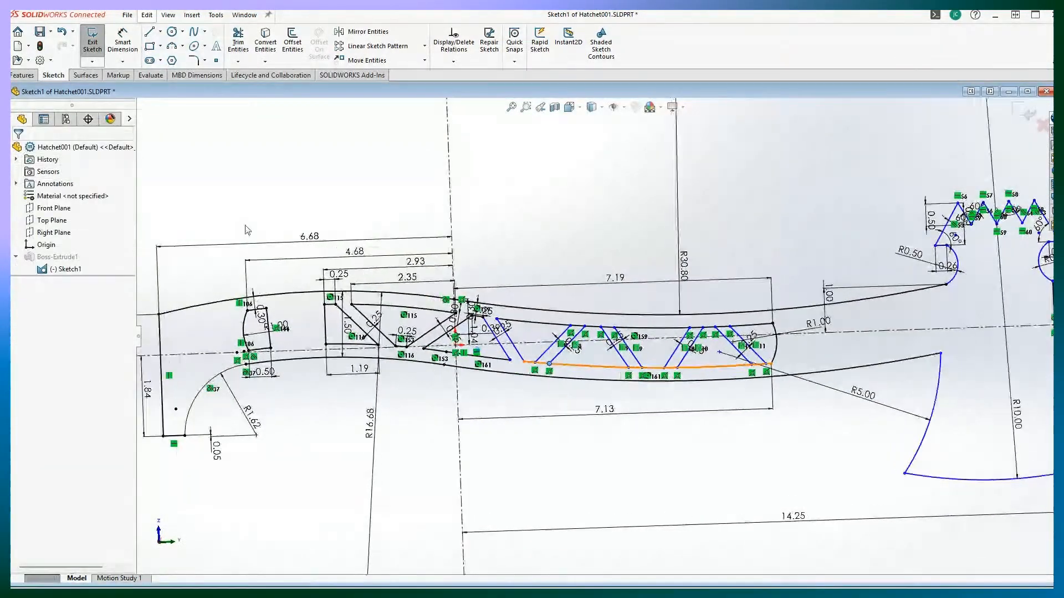
{"action": "scroll", "coordinate": [382, 288], "scroll_direction": "down", "scroll_amount": 3}
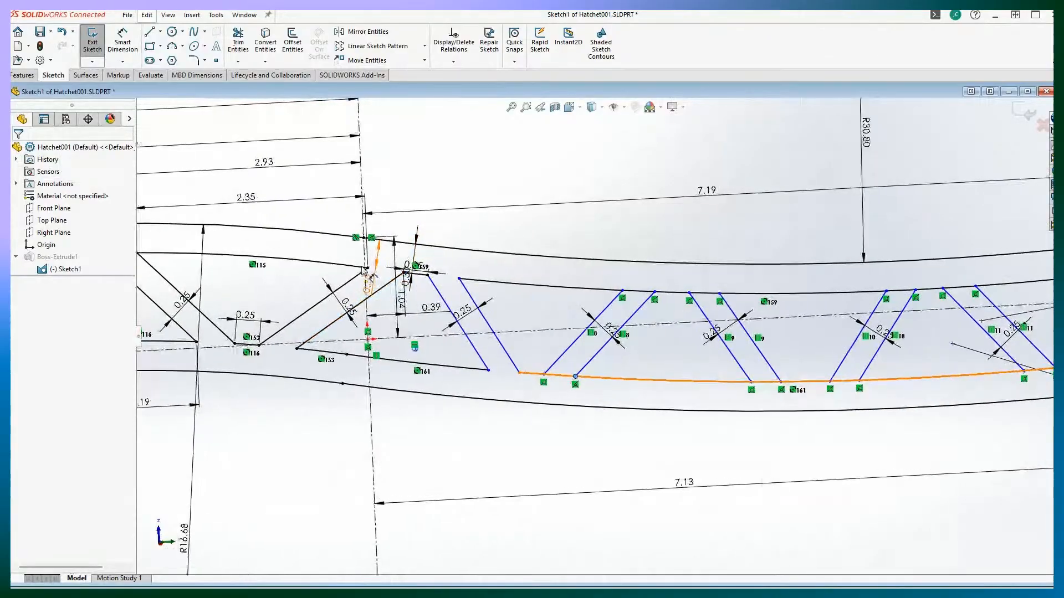
{"action": "scroll", "coordinate": [202, 110], "scroll_direction": "up", "scroll_amount": 2}
{"action": "left_click", "coordinate": [123, 42]}
{"action": "scroll", "coordinate": [508, 399], "scroll_direction": "down", "scroll_amount": 3}
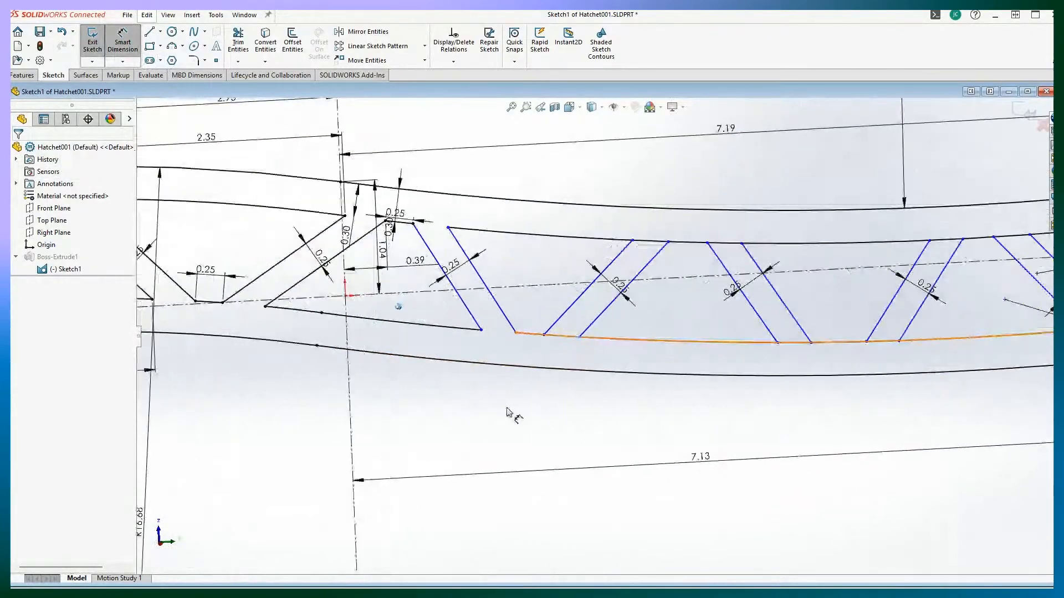
{"action": "left_click", "coordinate": [517, 335]}
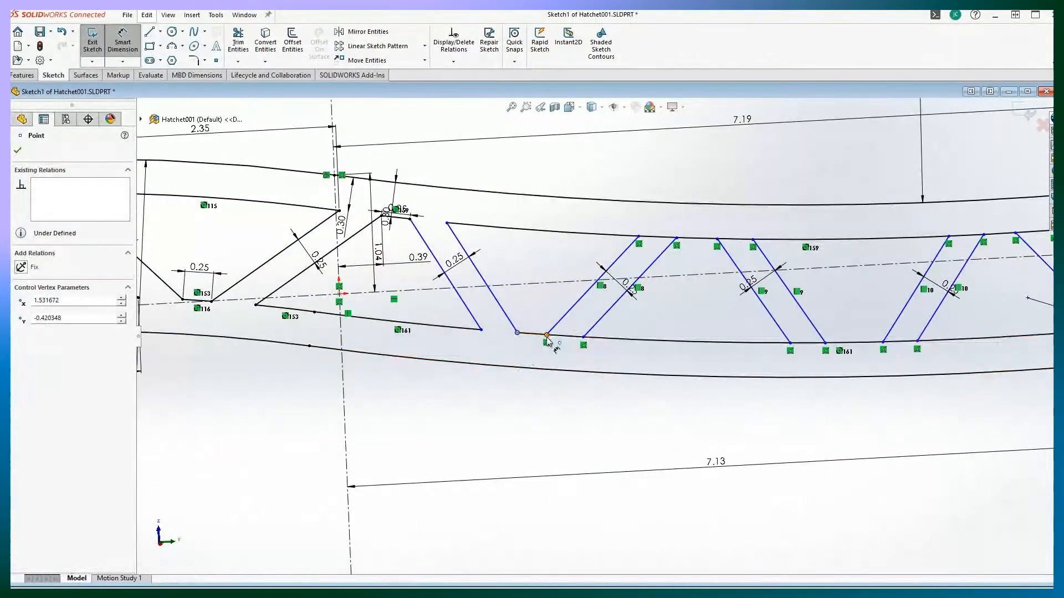
{"action": "left_click", "coordinate": [547, 335]}
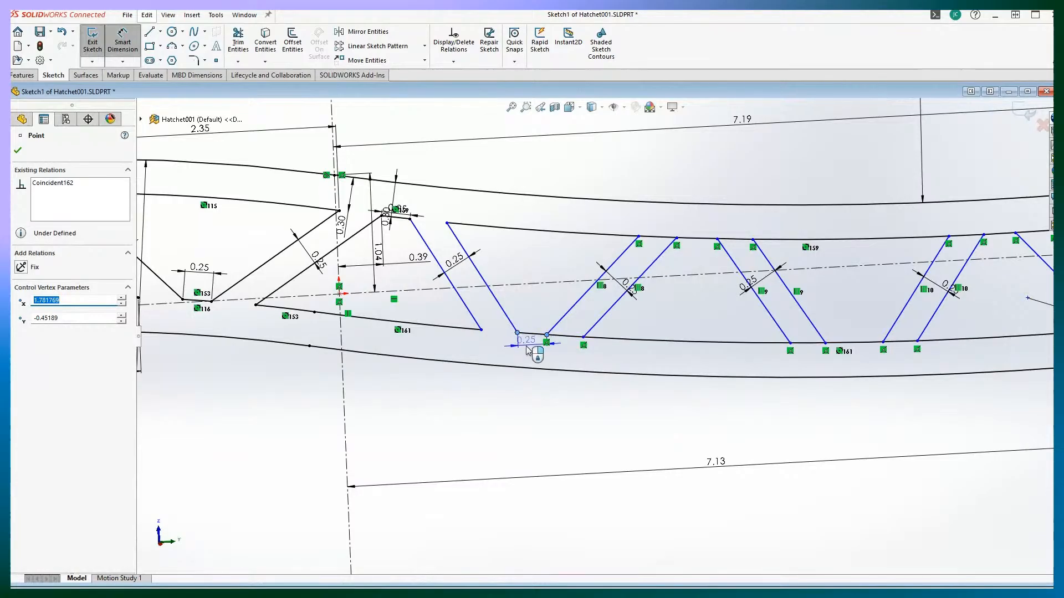
{"action": "left_click", "coordinate": [540, 418]}
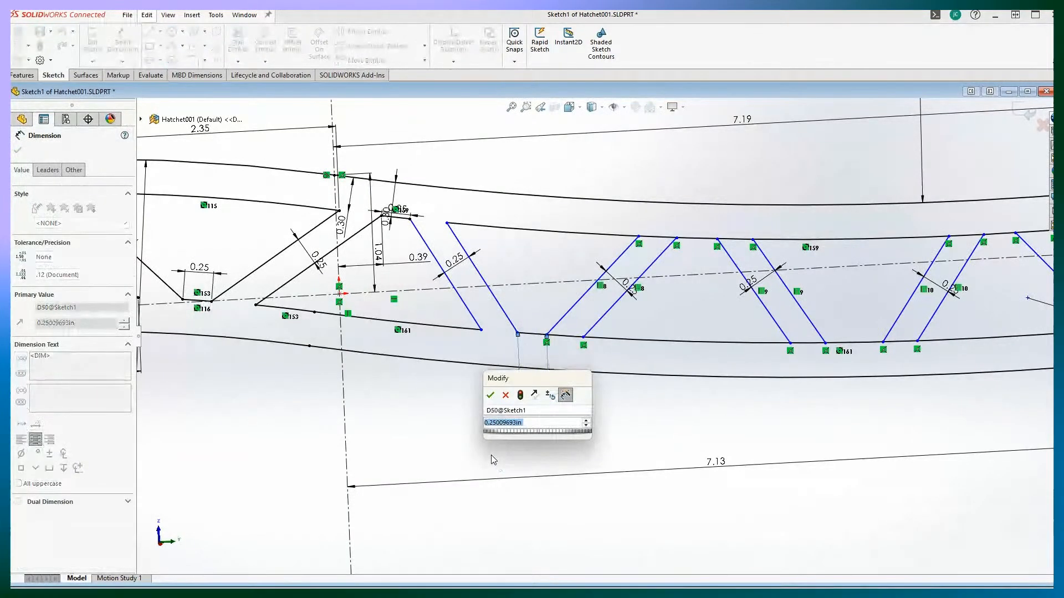
{"action": "left_click", "coordinate": [490, 395]}
Step: Dimension the gap on the upper inner curve between the first rising rib and the descending rib beside it to 0.25 in
{"action": "scroll", "coordinate": [499, 429], "scroll_direction": "down", "scroll_amount": 5}
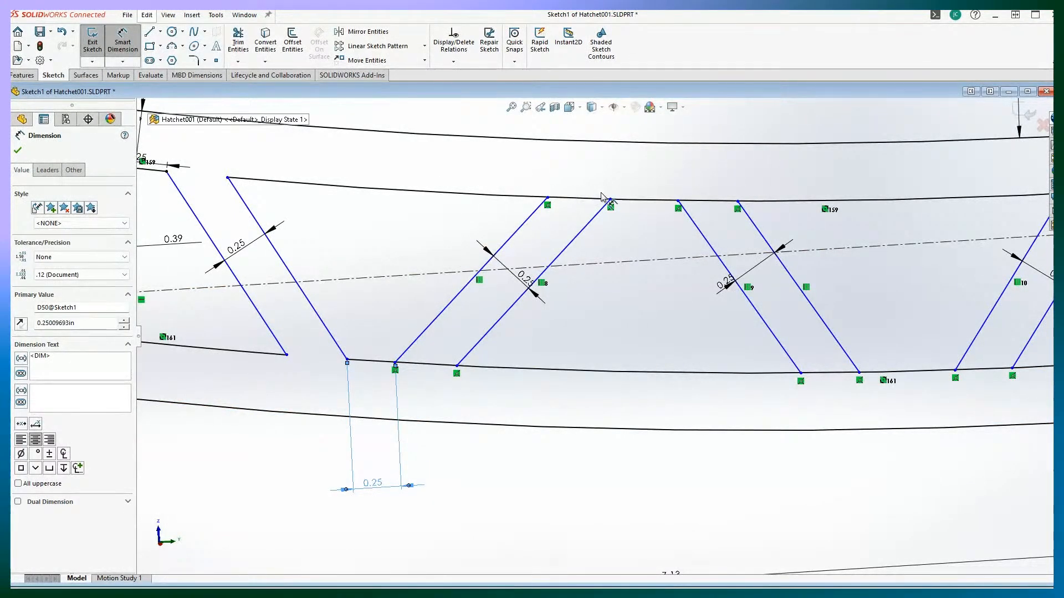
{"action": "left_click", "coordinate": [610, 198]}
{"action": "left_click", "coordinate": [677, 200]}
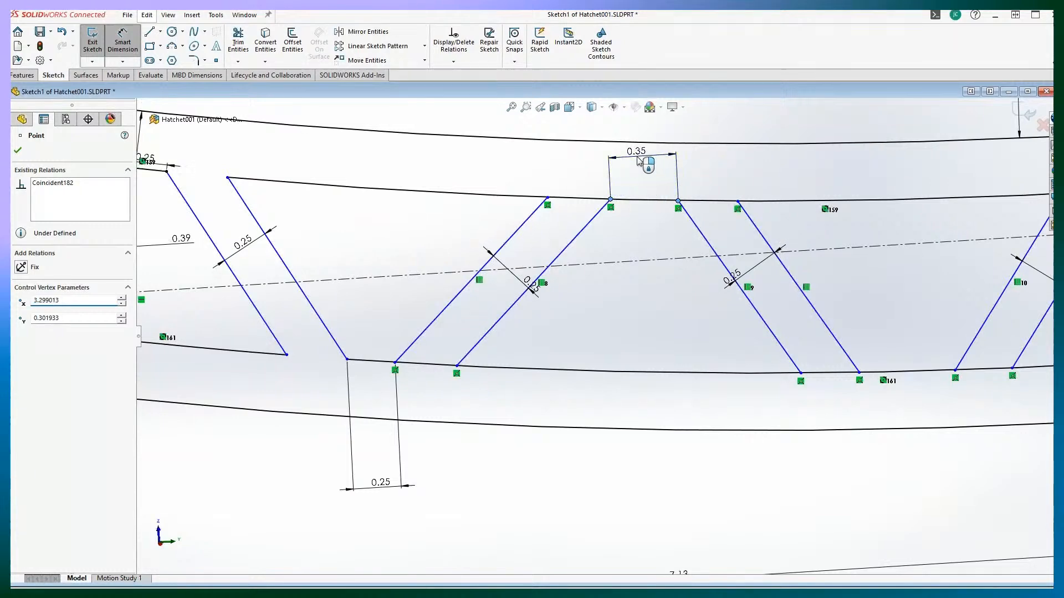
{"action": "left_click", "coordinate": [638, 157]}
{"action": "type", "text": "0.25"}
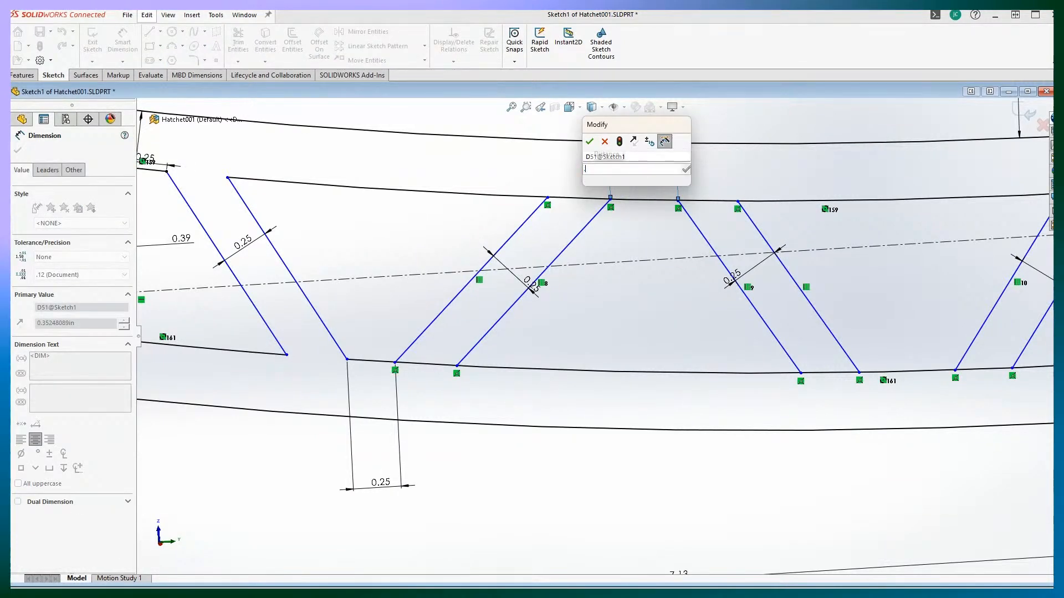
{"action": "key", "text": "Return"}
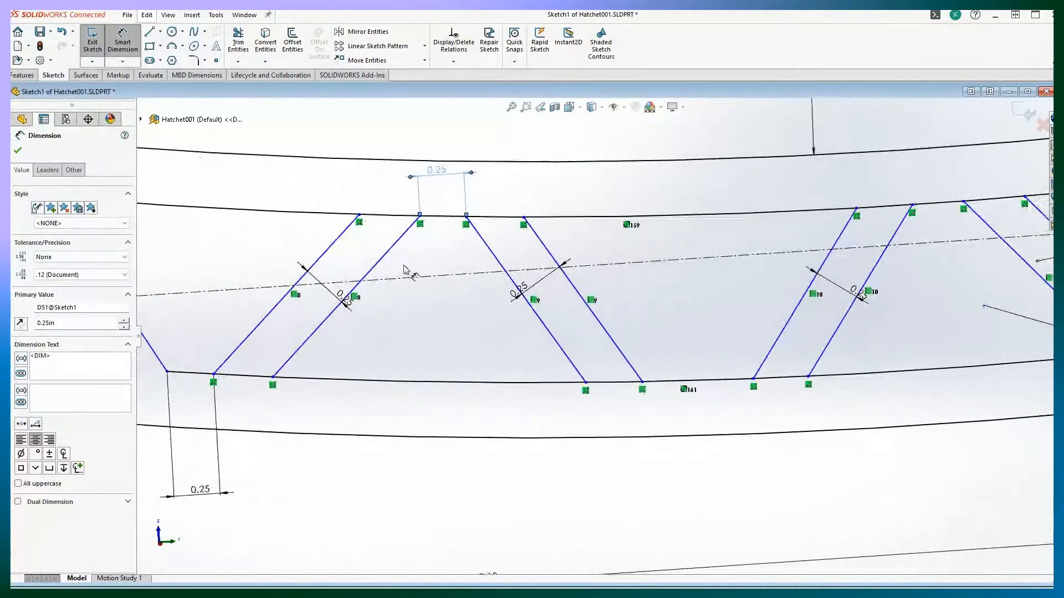
{"action": "left_click", "coordinate": [634, 382]}
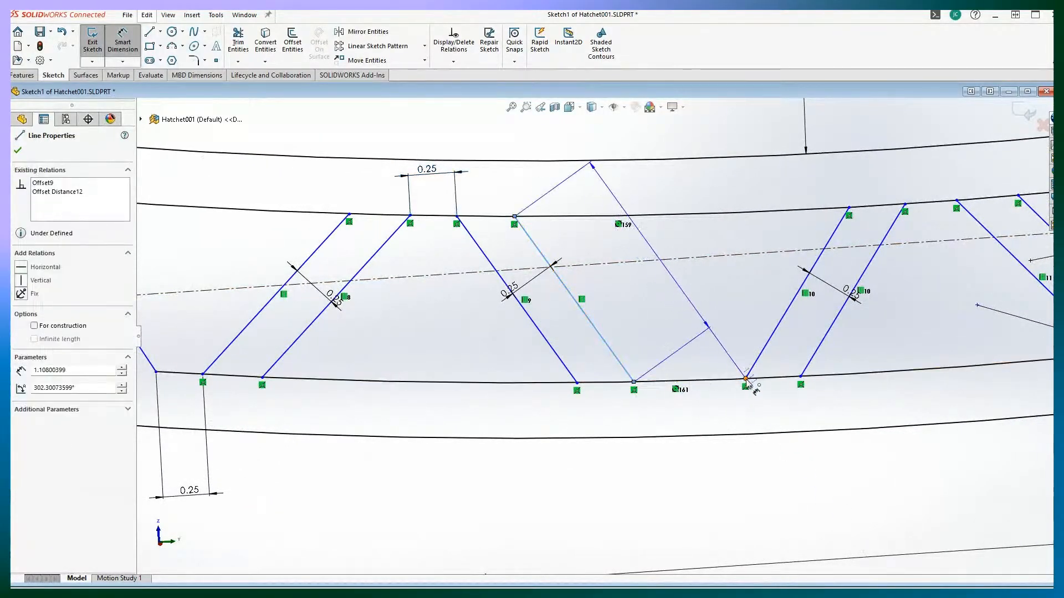
{"action": "left_click", "coordinate": [745, 379]}
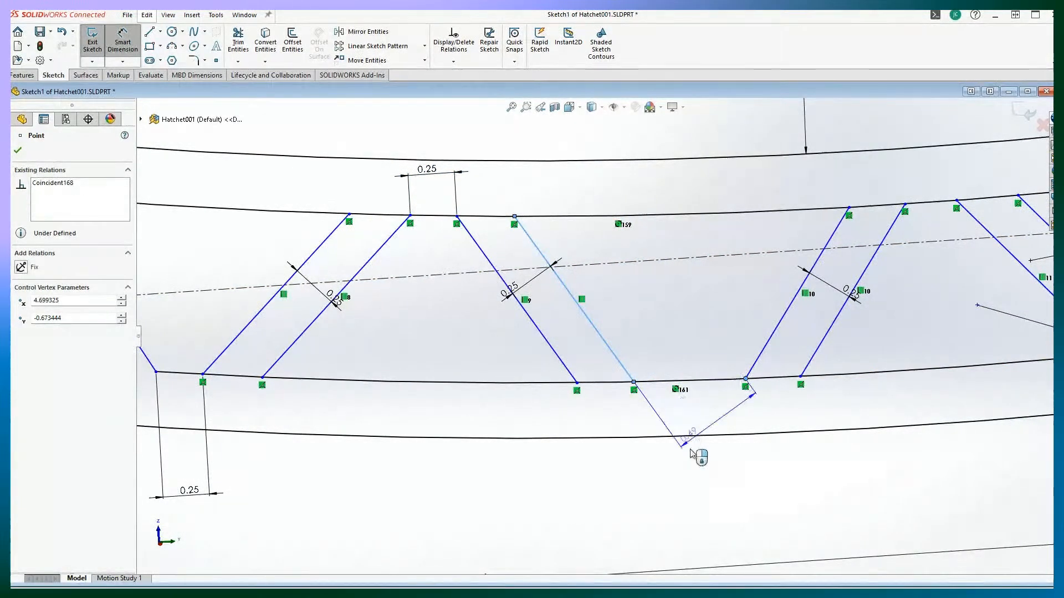
{"action": "left_click", "coordinate": [692, 440]}
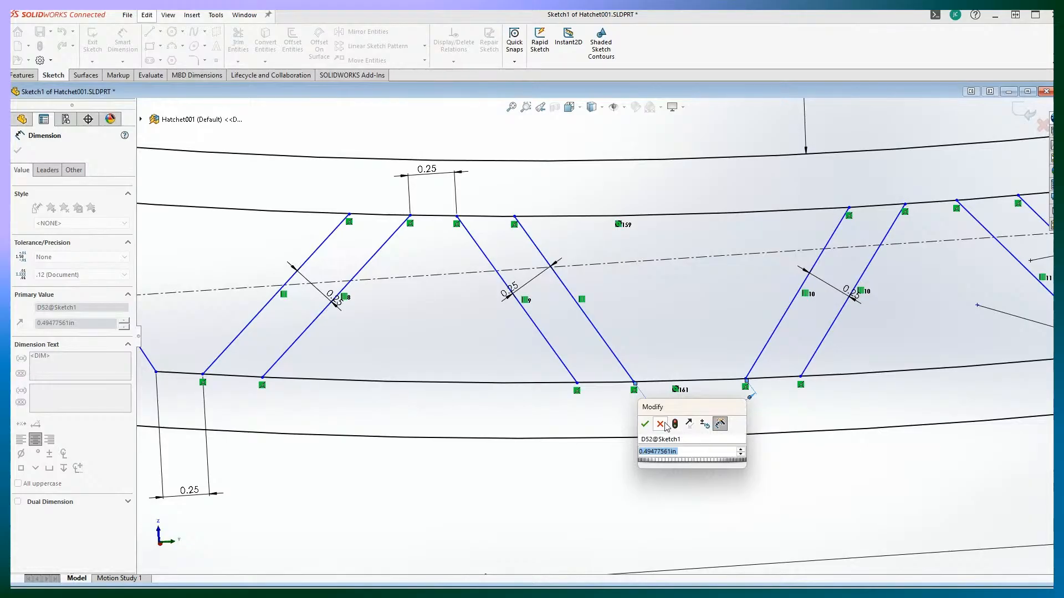
{"action": "left_click", "coordinate": [665, 424]}
{"action": "scroll", "coordinate": [665, 493], "scroll_direction": "up", "scroll_amount": 2}
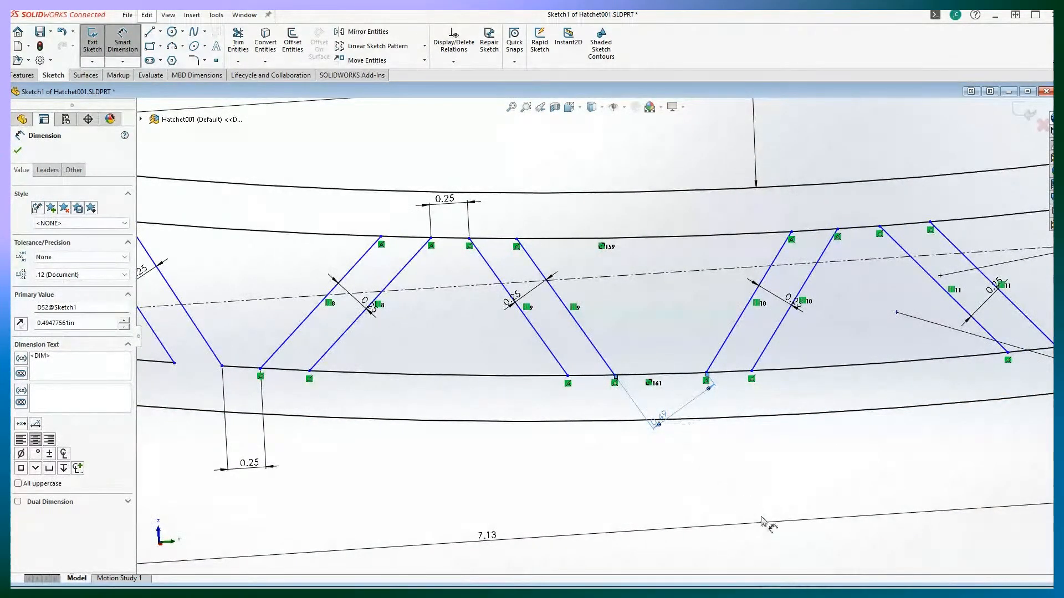
{"action": "key", "text": "Delete"}
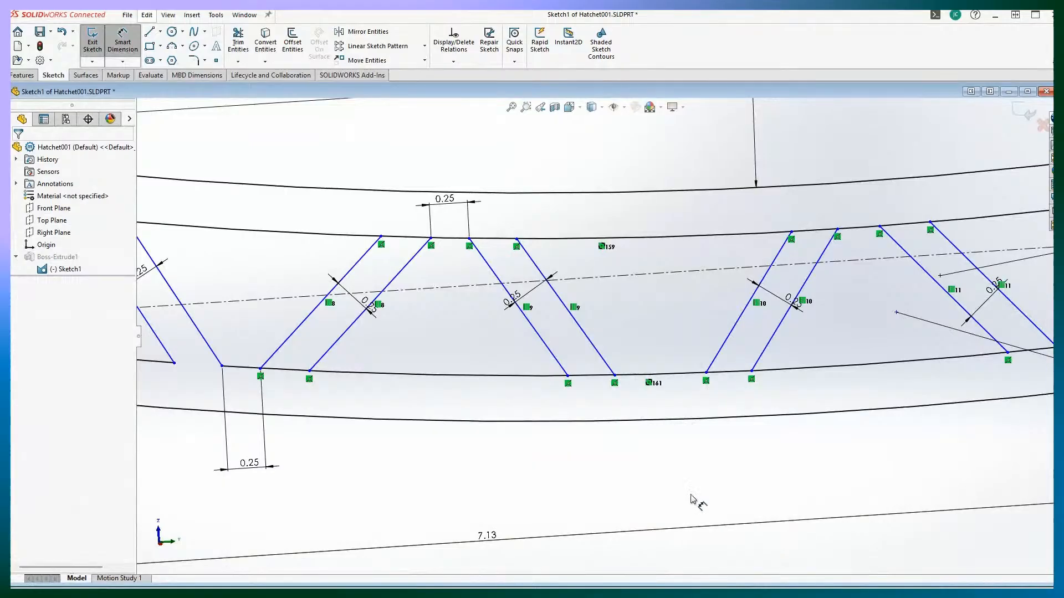
Step: Move the next rising rib's lower end closer to the descending rib and dimension their gap on the lower inner curve, accepting the proposed value
{"action": "left_click", "coordinate": [704, 373]}
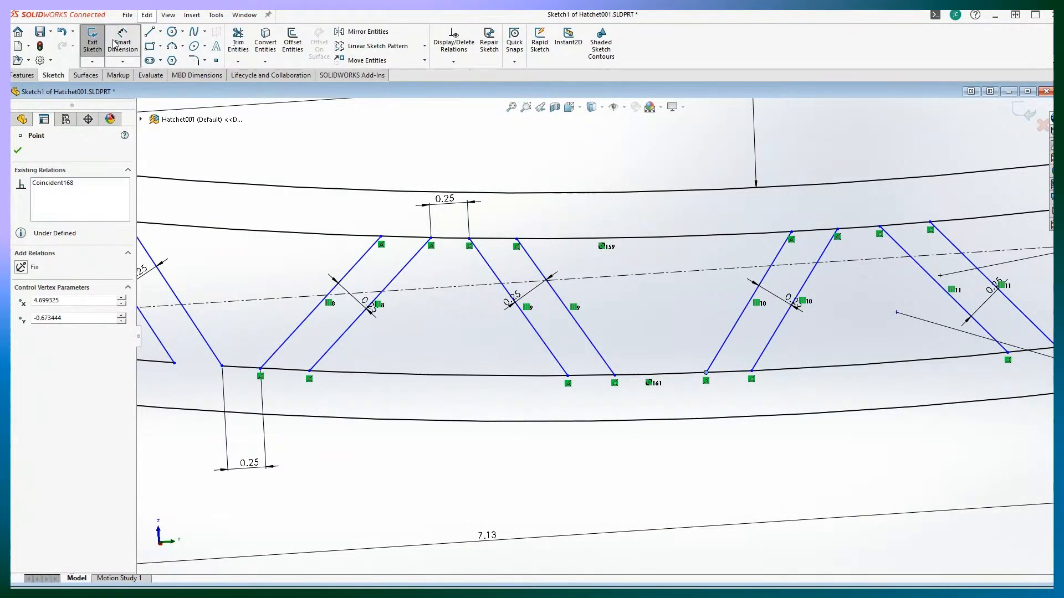
{"action": "left_click_drag", "start_coordinate": [705, 380], "coordinate": [652, 374]}
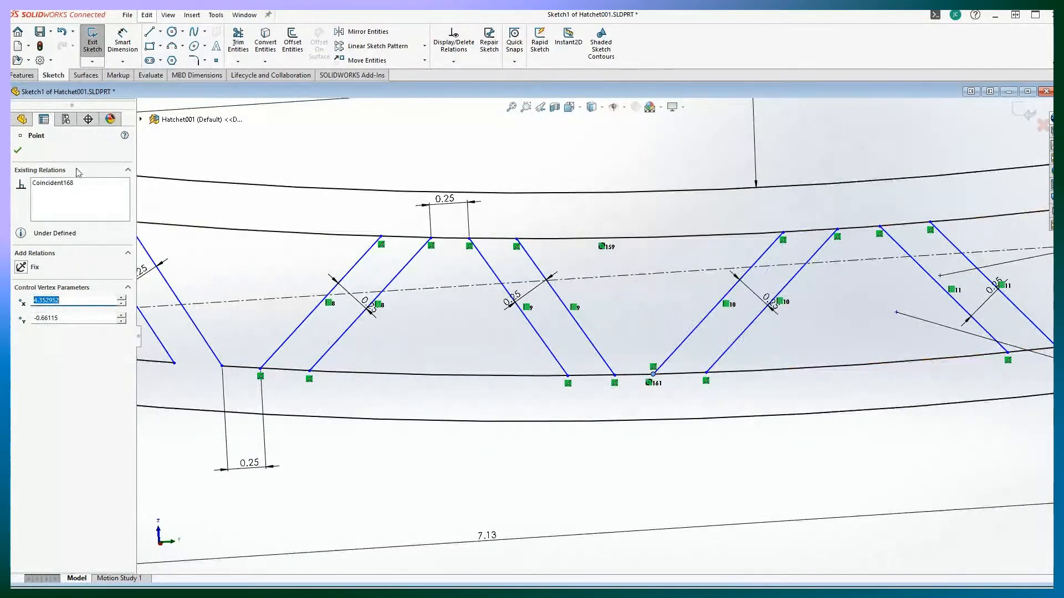
{"action": "left_click", "coordinate": [119, 44]}
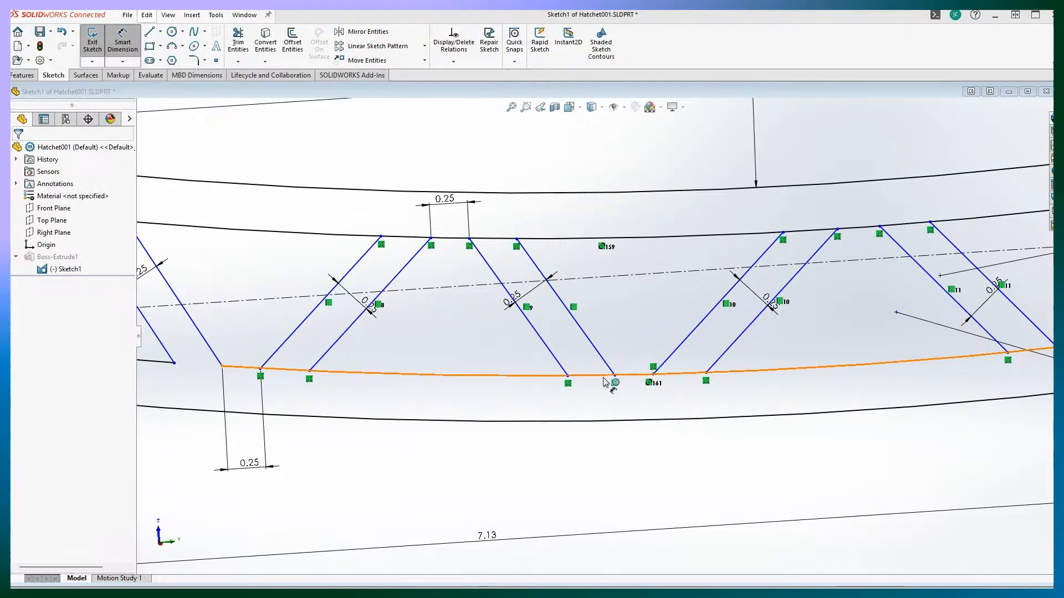
{"action": "left_click", "coordinate": [655, 375]}
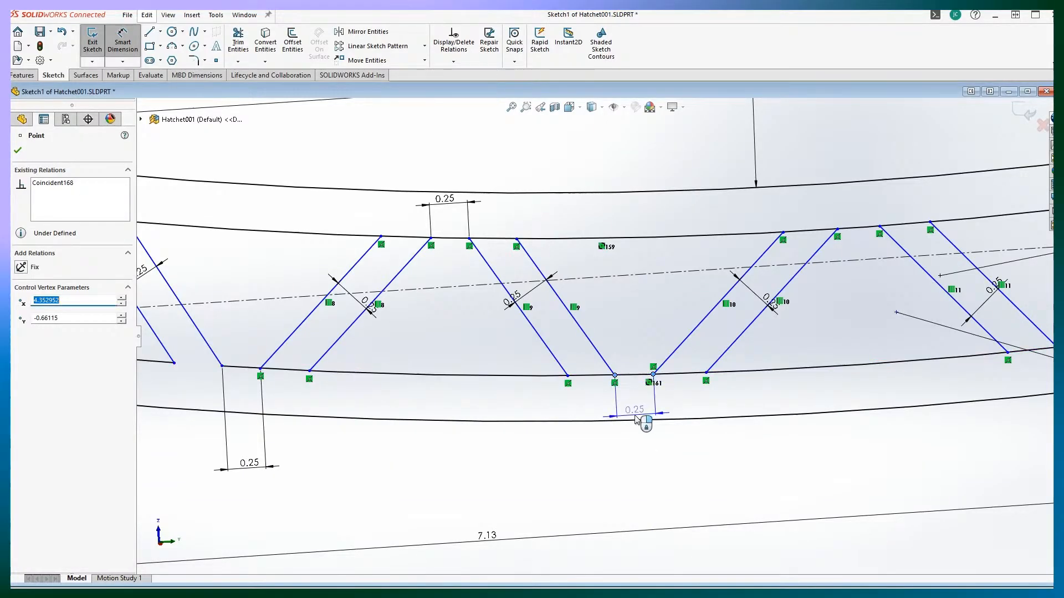
{"action": "left_click", "coordinate": [637, 453]}
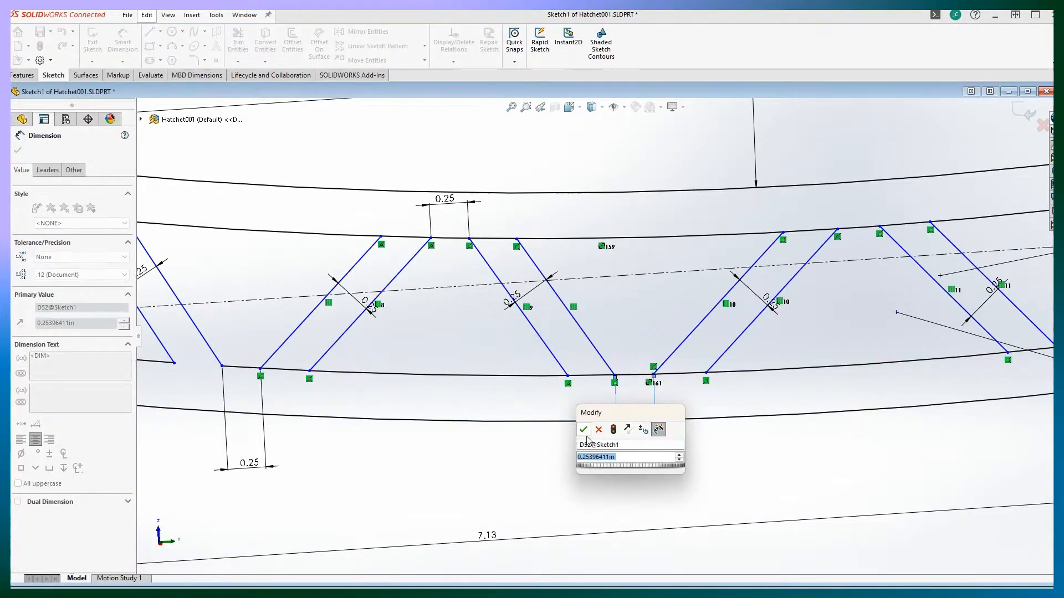
{"action": "left_click", "coordinate": [585, 433]}
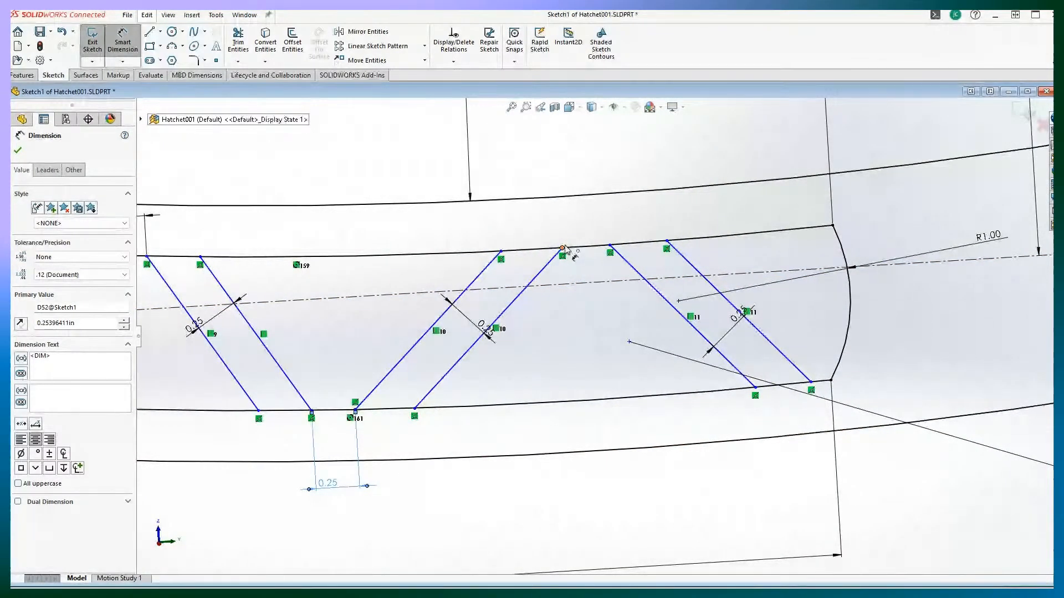
Step: Dimension the gap on the upper inner curve between the two ribs nearest the head to 0.25 in and finish dimensioning
{"action": "left_click", "coordinate": [563, 248]}
{"action": "left_click", "coordinate": [610, 245]}
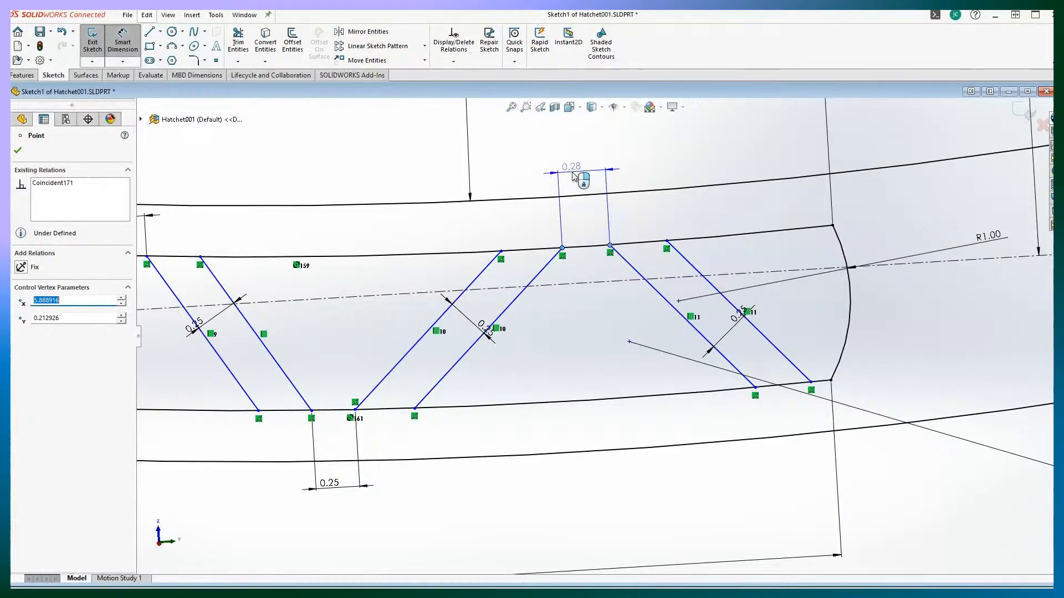
{"action": "left_click", "coordinate": [575, 179]}
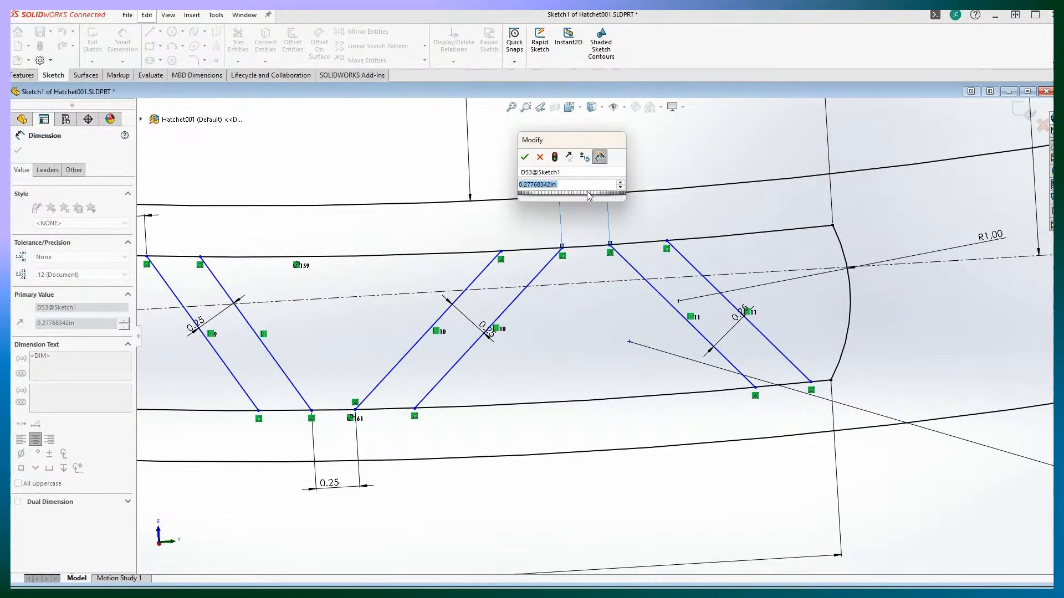
{"action": "type", "text": "0.25"}
{"action": "key", "text": "Return"}
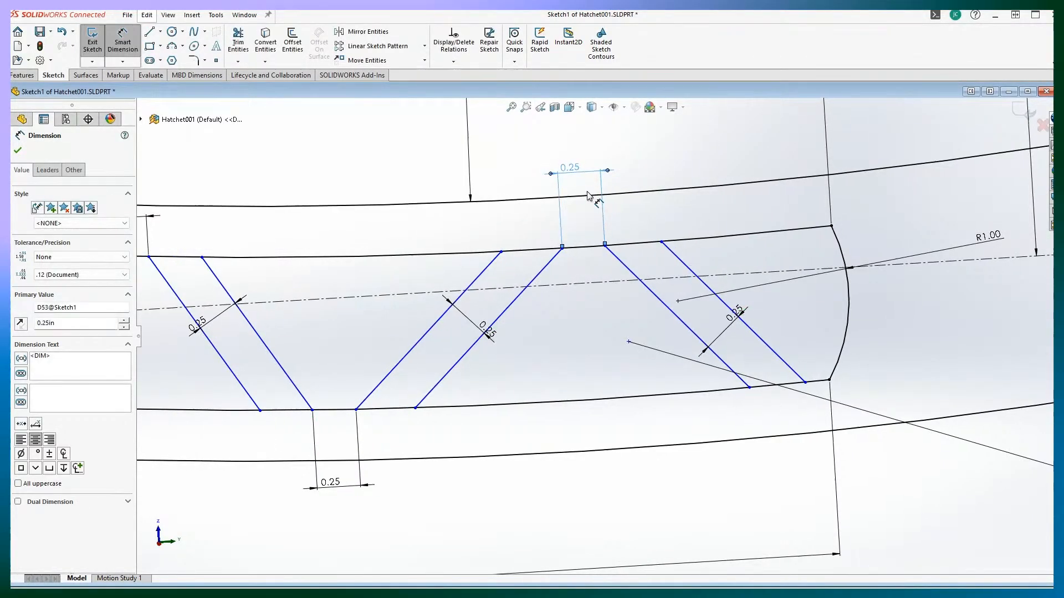
{"action": "scroll", "coordinate": [587, 193], "scroll_direction": "up", "scroll_amount": 3}
{"action": "left_click", "coordinate": [122, 52]}
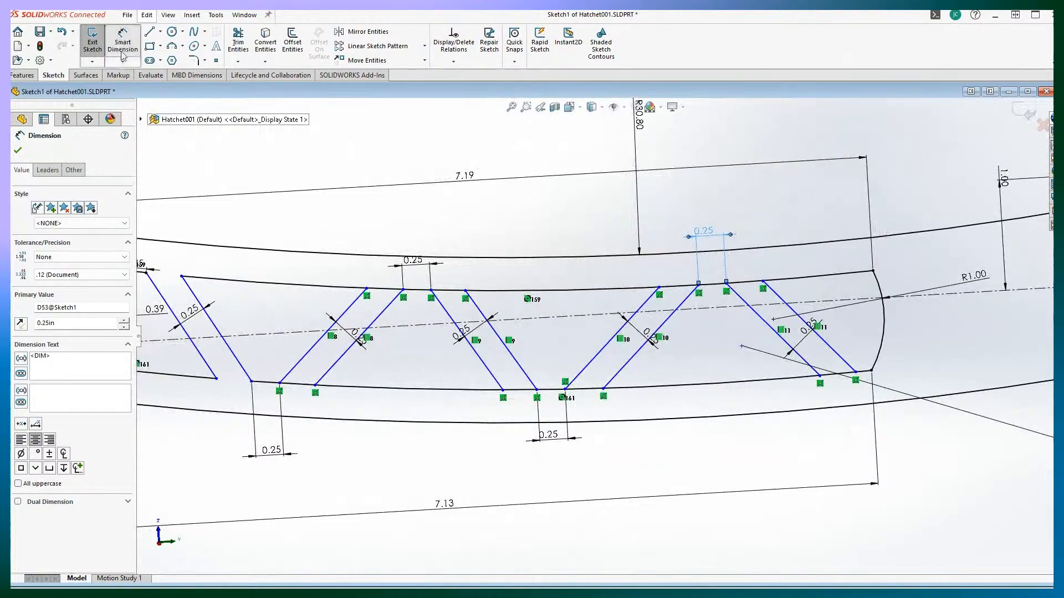
Step: Examine the spacing and angles of the ribs along the handle against the whole hatchet profile
{"action": "scroll", "coordinate": [665, 333], "scroll_direction": "up", "scroll_amount": 5}
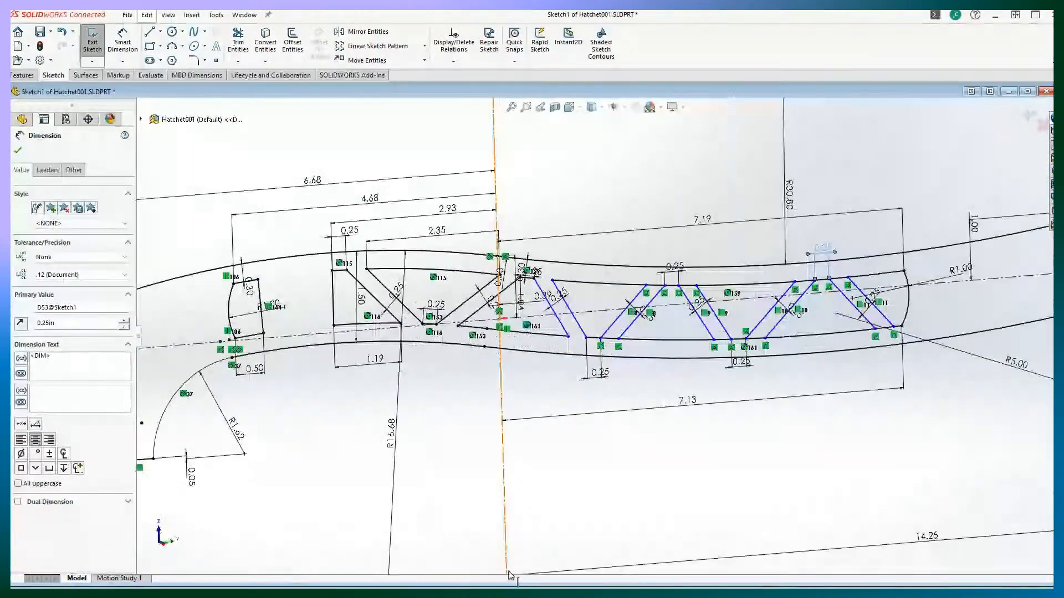
{"action": "scroll", "coordinate": [509, 574], "scroll_direction": "up", "scroll_amount": 6}
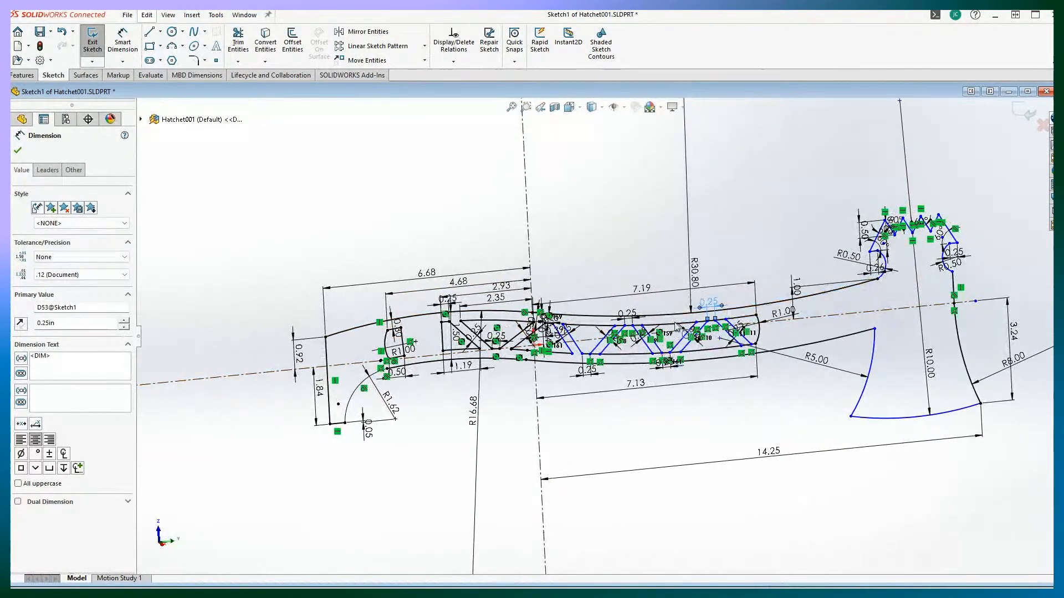
{"action": "scroll", "coordinate": [670, 350], "scroll_direction": "down", "scroll_amount": 5}
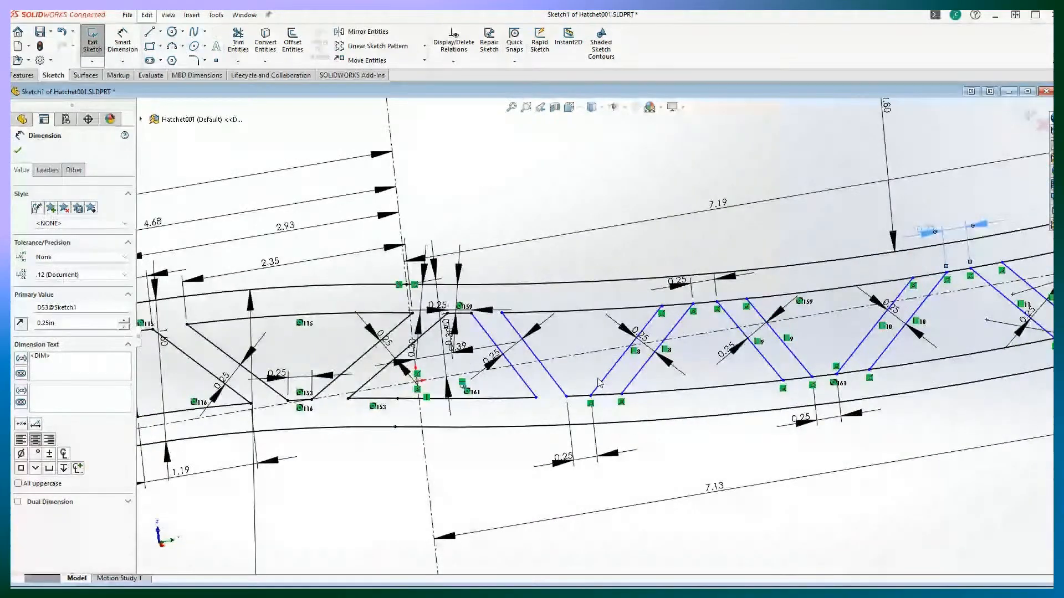
{"action": "scroll", "coordinate": [581, 391], "scroll_direction": "up", "scroll_amount": 2}
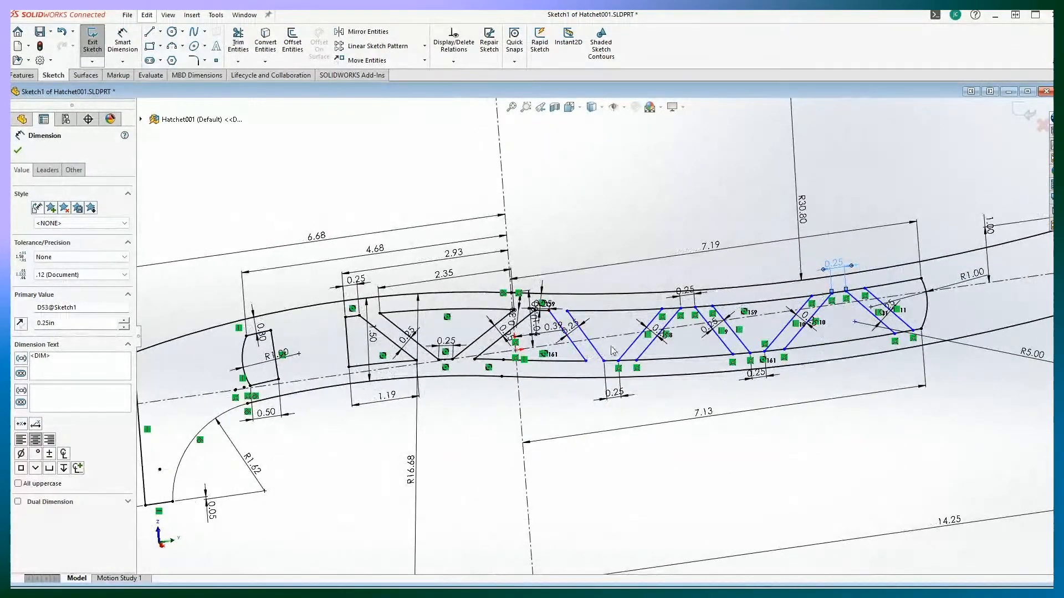
{"action": "scroll", "coordinate": [618, 353], "scroll_direction": "down", "scroll_amount": 3}
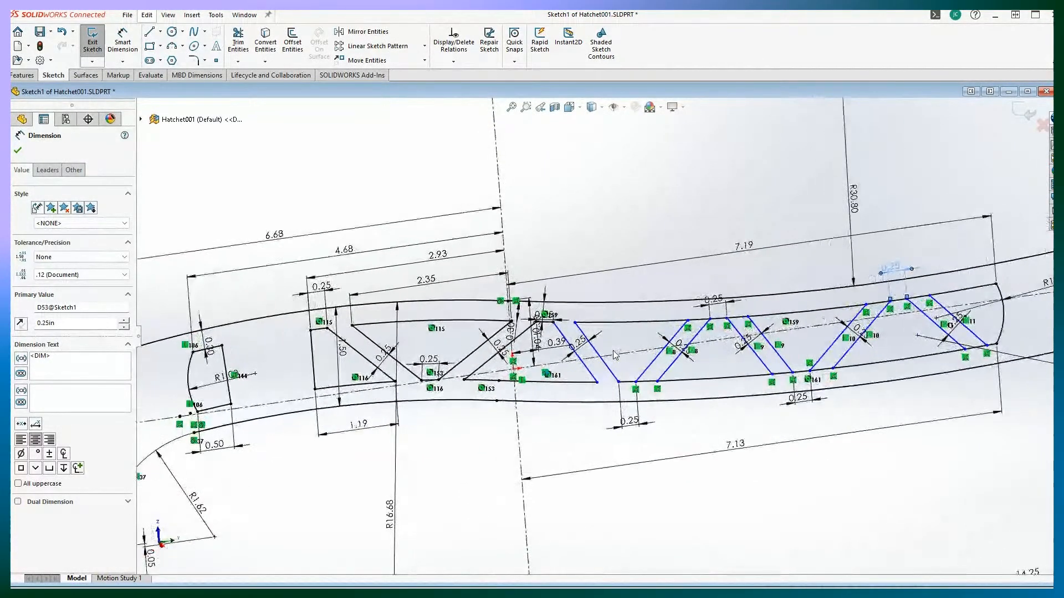
{"action": "scroll", "coordinate": [614, 357], "scroll_direction": "up", "scroll_amount": 3}
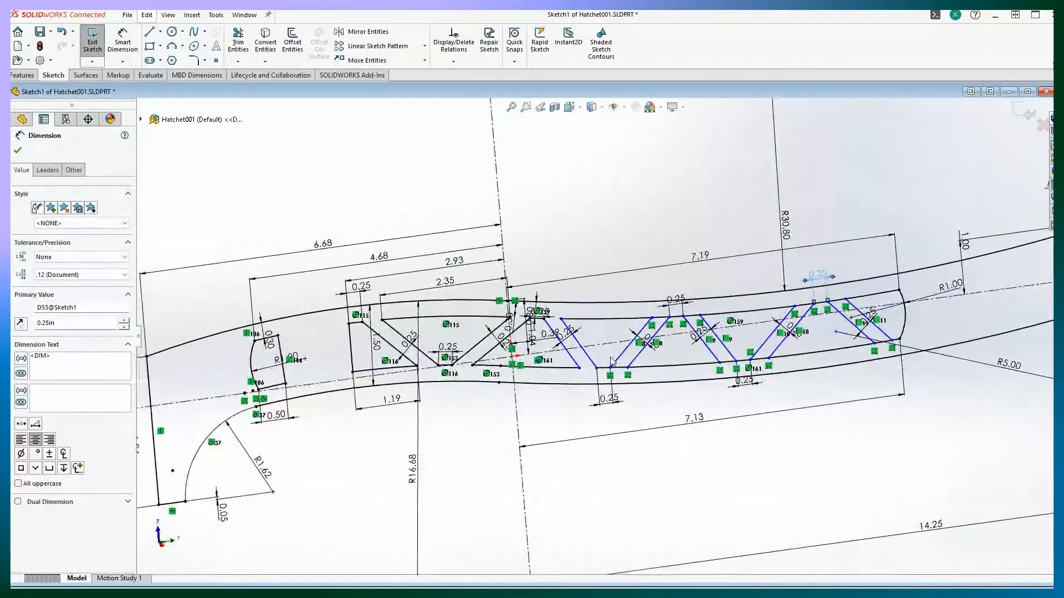
{"action": "scroll", "coordinate": [612, 362], "scroll_direction": "down", "scroll_amount": 2}
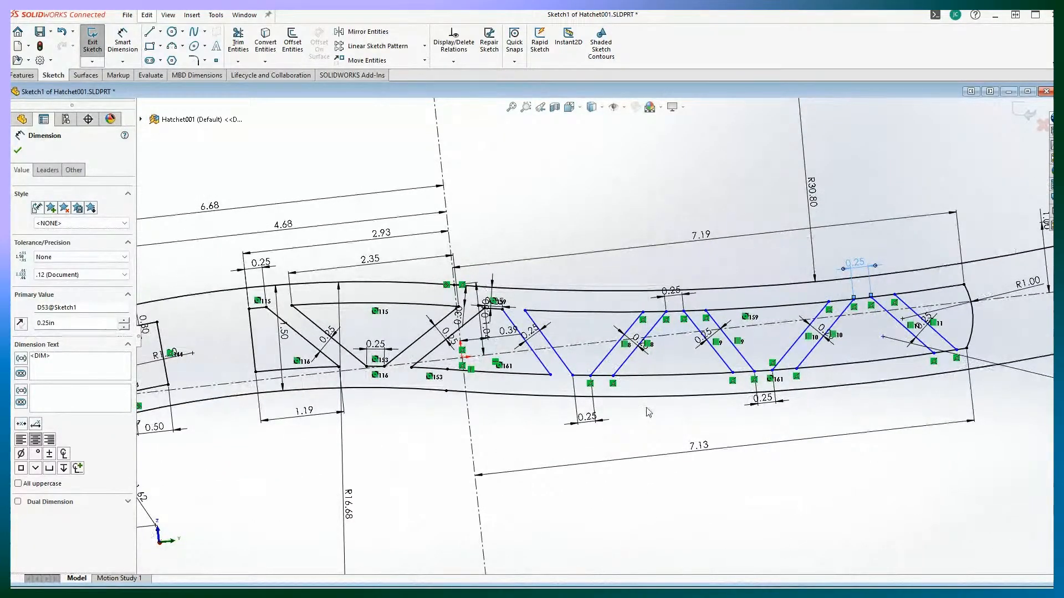
Step: Delete both lines of the rising rib next to the trimmed descending rib, along with their associated dimensions
{"action": "left_click", "coordinate": [653, 330]}
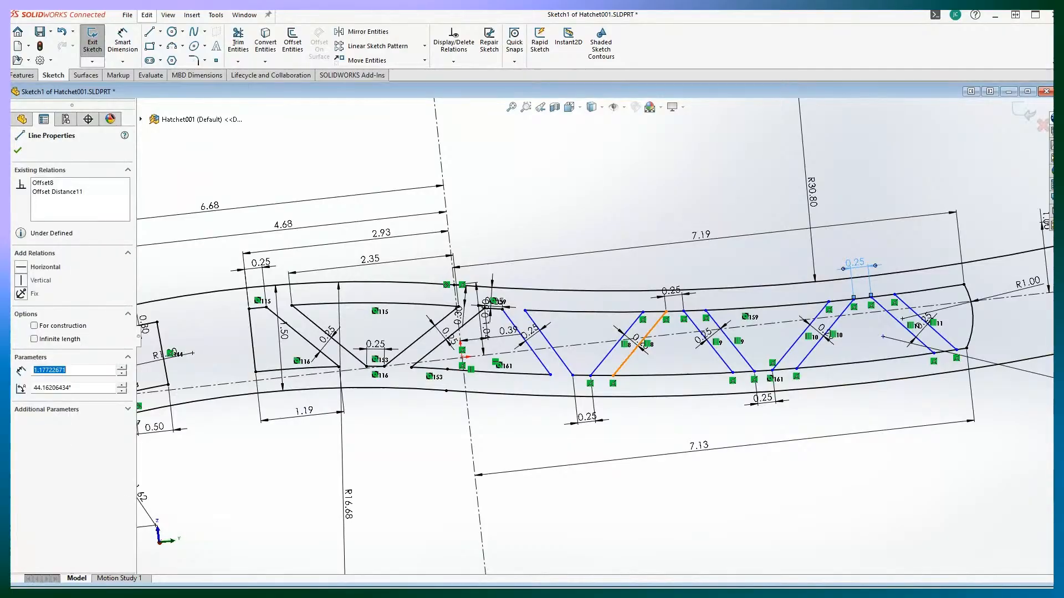
{"action": "key", "text": "Delete"}
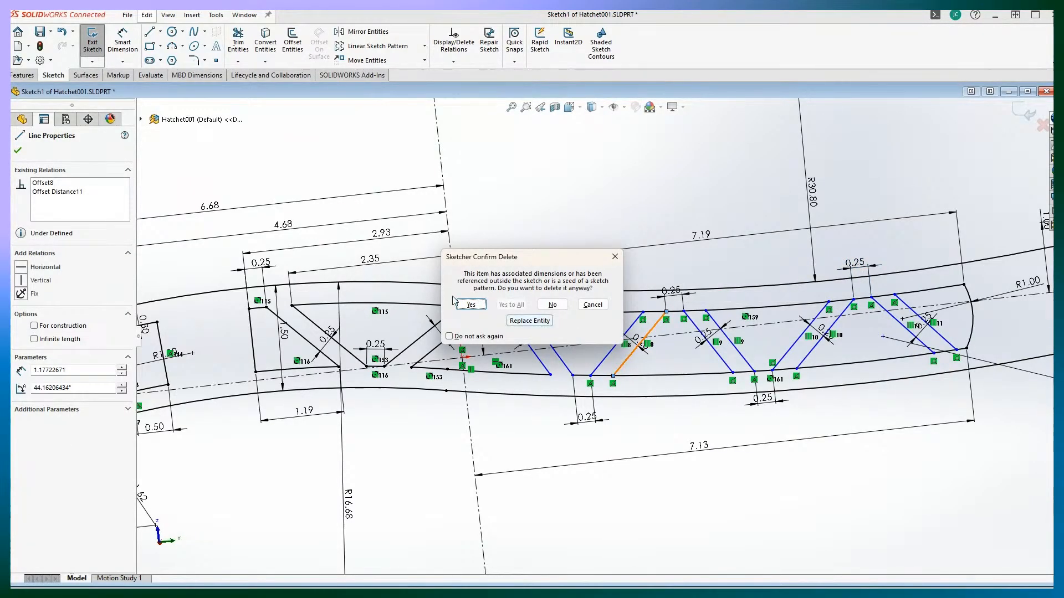
{"action": "left_click", "coordinate": [470, 305]}
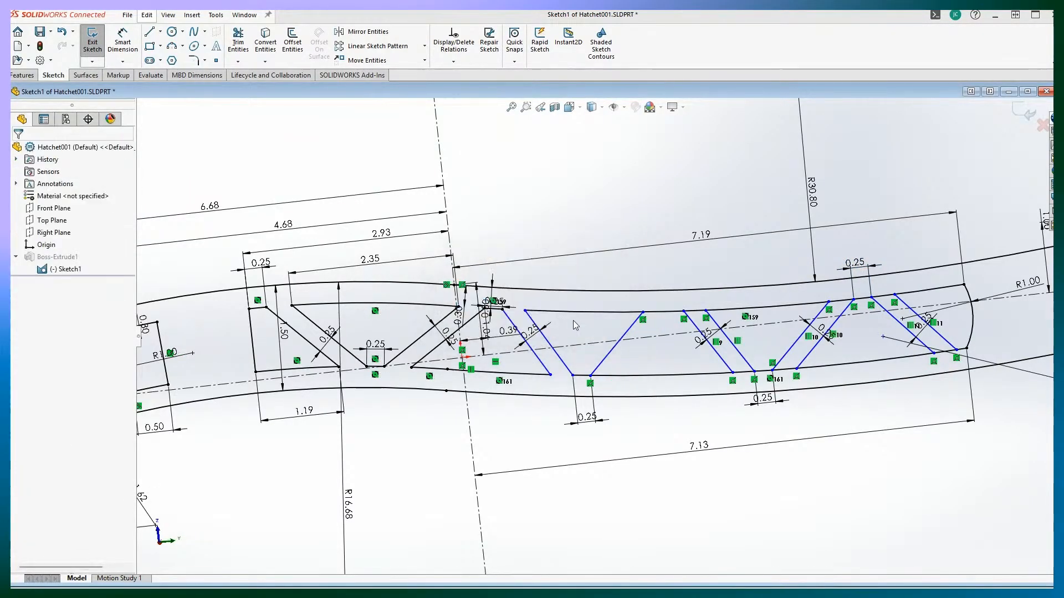
{"action": "left_click", "coordinate": [626, 330]}
{"action": "key", "text": "Delete"}
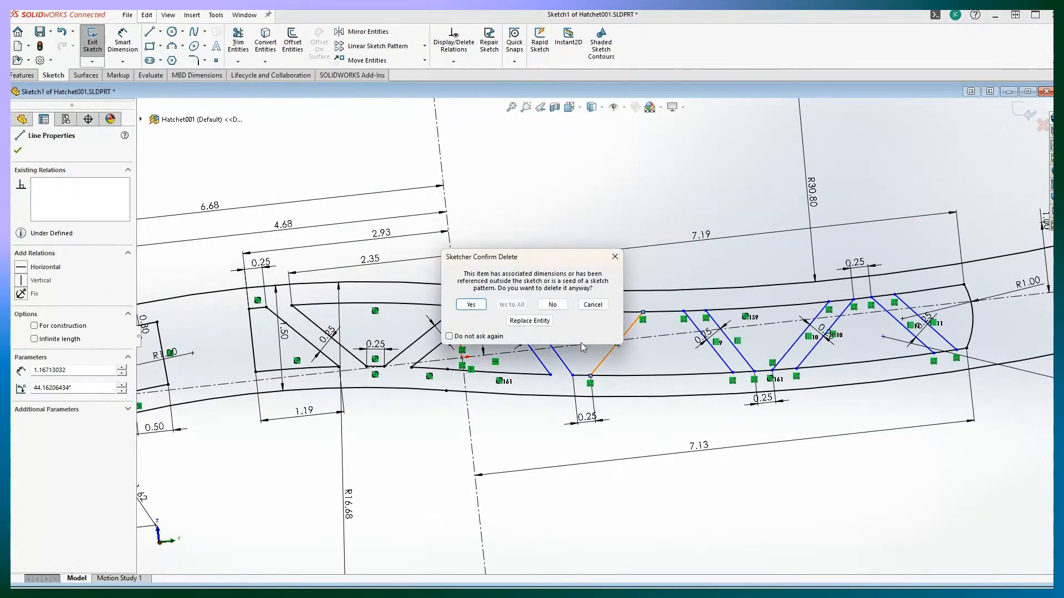
{"action": "left_click", "coordinate": [470, 306]}
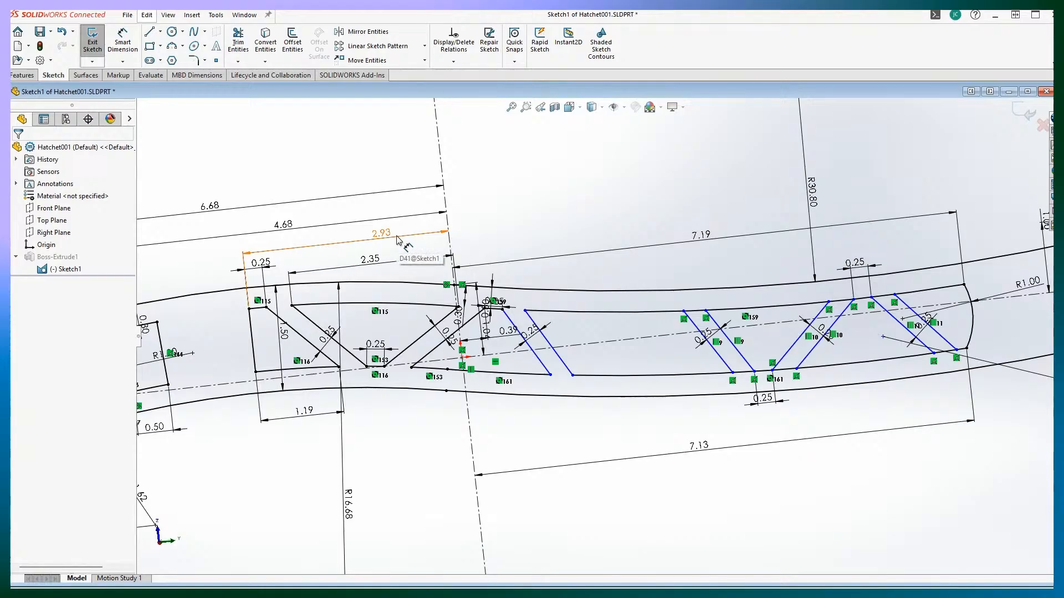
Step: Sketch an upright line about 0.9 in long from the upper to the lower inner curve where the deleted rib stood
{"action": "left_click", "coordinate": [151, 34]}
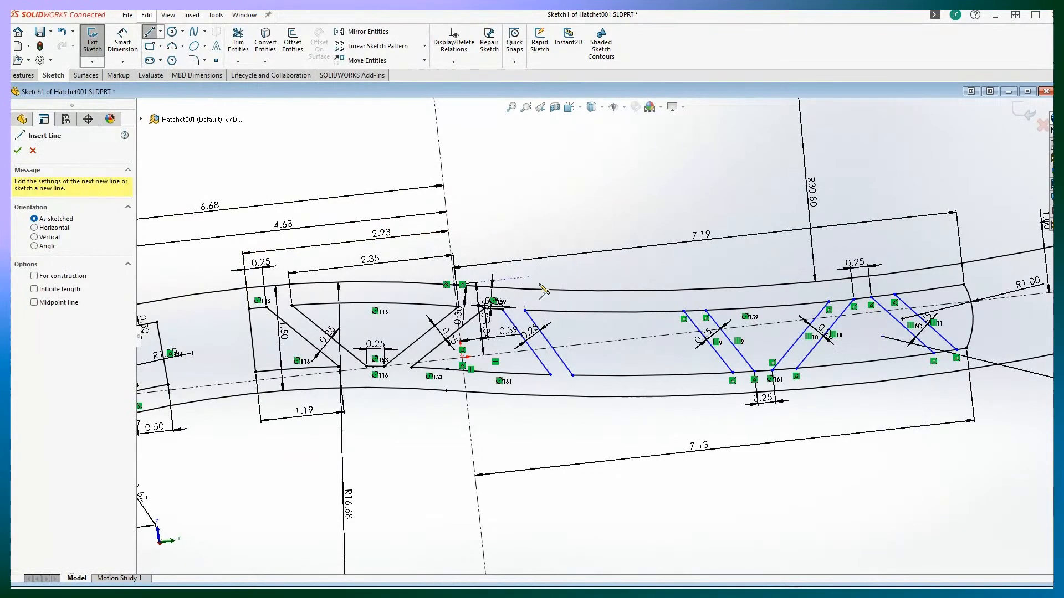
{"action": "left_click", "coordinate": [595, 313]}
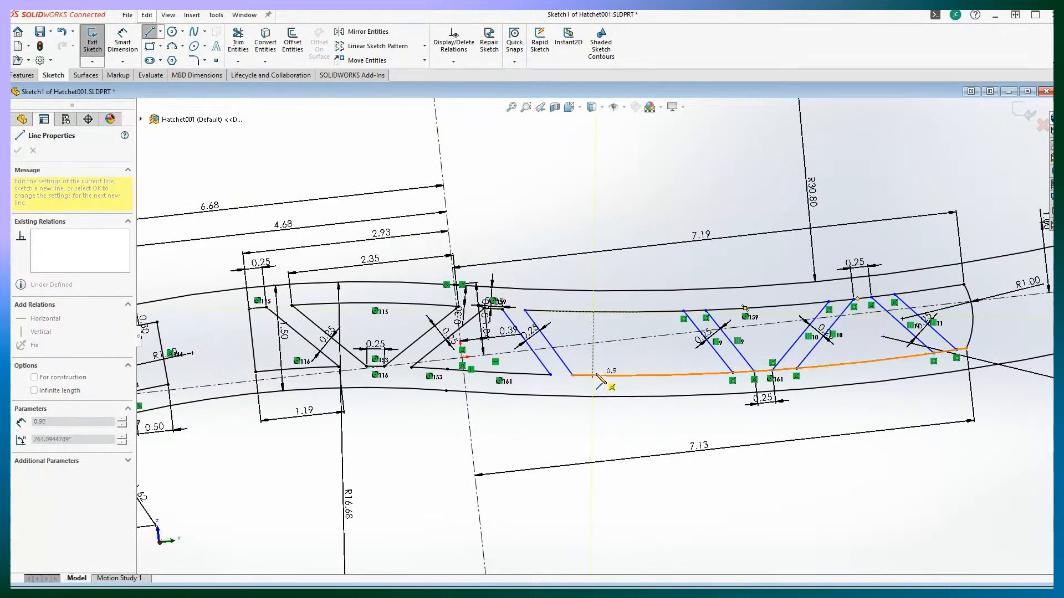
{"action": "left_click", "coordinate": [592, 376]}
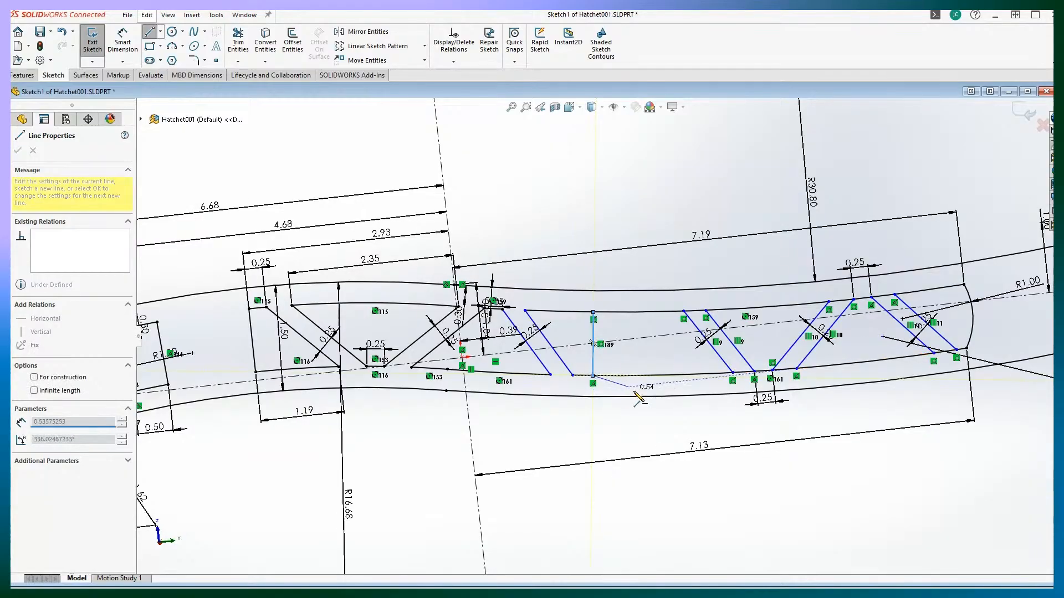
{"action": "left_click", "coordinate": [150, 35]}
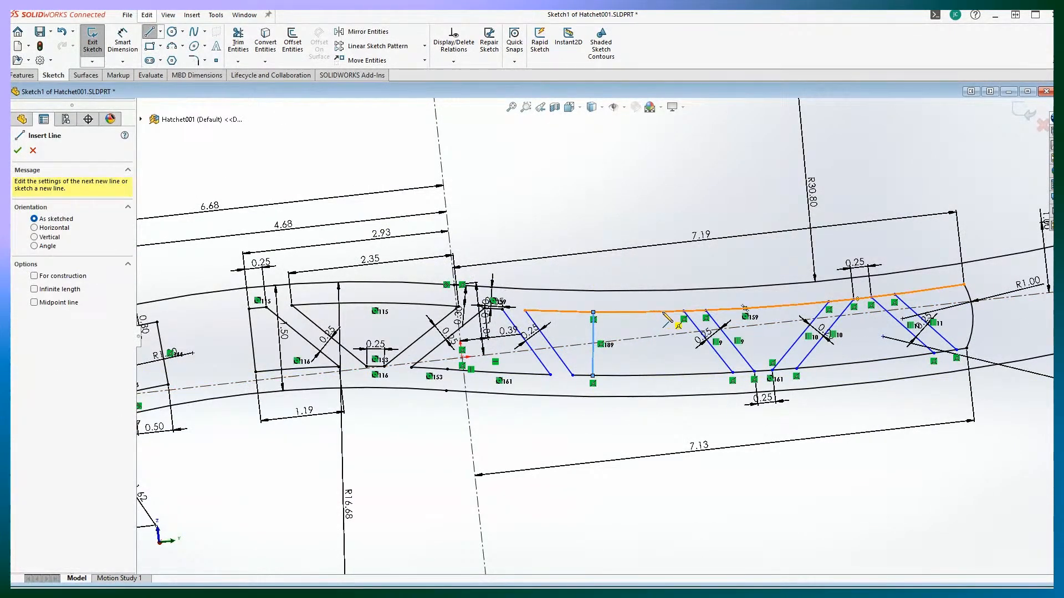
Step: Sketch a second upright line about 0.9 in long between the inner curves, on the head side of the first one, and finish the line command
{"action": "left_click", "coordinate": [657, 312]}
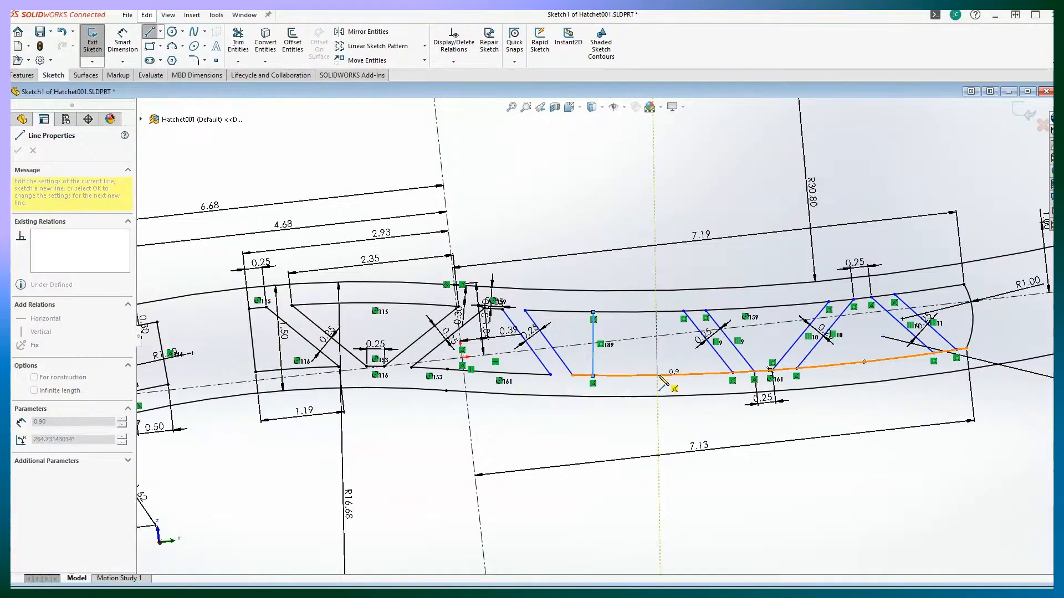
{"action": "left_click", "coordinate": [657, 375]}
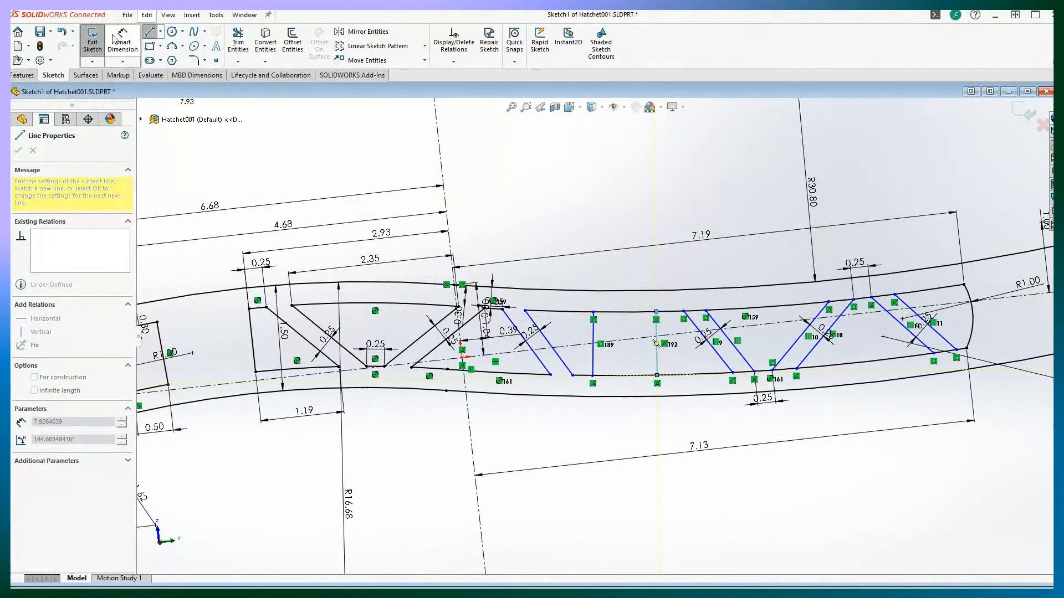
{"action": "left_click", "coordinate": [157, 33]}
Step: Examine the cutouts near the handle's butt end, checking the end pocket's straight edge and the facing upright edge of the neighbouring cutout
{"action": "scroll", "coordinate": [524, 487], "scroll_direction": "up", "scroll_amount": 2}
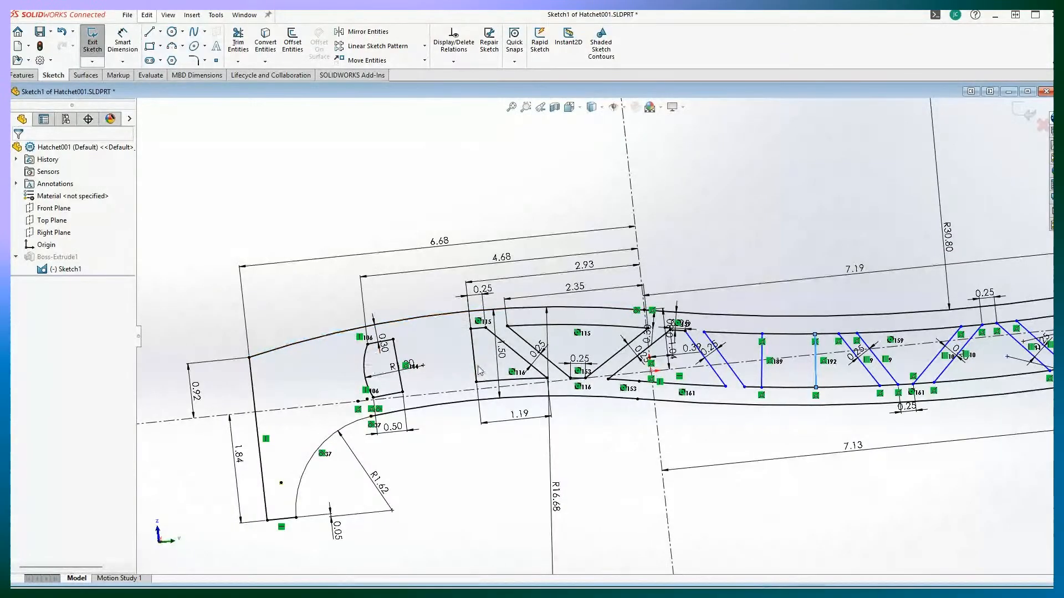
{"action": "scroll", "coordinate": [432, 464], "scroll_direction": "down", "scroll_amount": 3}
{"action": "scroll", "coordinate": [466, 466], "scroll_direction": "up", "scroll_amount": 2}
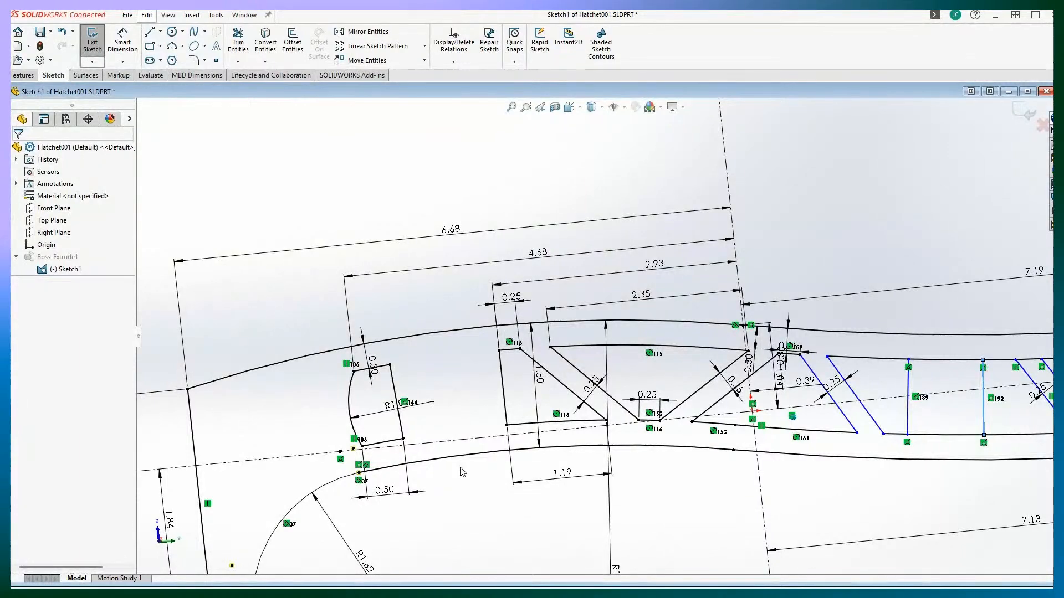
{"action": "scroll", "coordinate": [462, 471], "scroll_direction": "down", "scroll_amount": 2}
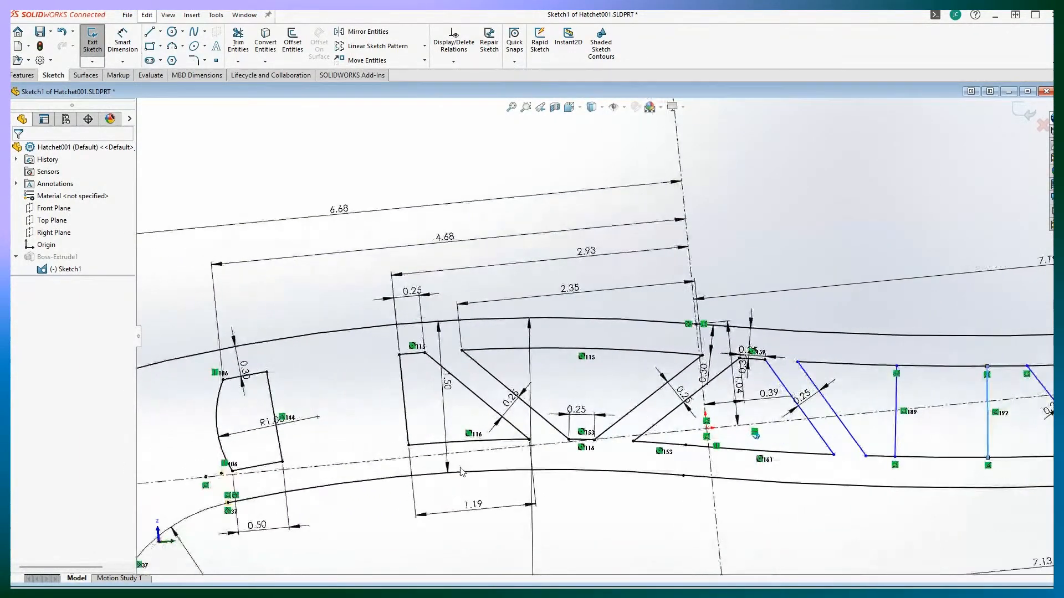
{"action": "scroll", "coordinate": [294, 409], "scroll_direction": "up", "scroll_amount": 3}
{"action": "scroll", "coordinate": [295, 411], "scroll_direction": "down", "scroll_amount": 2}
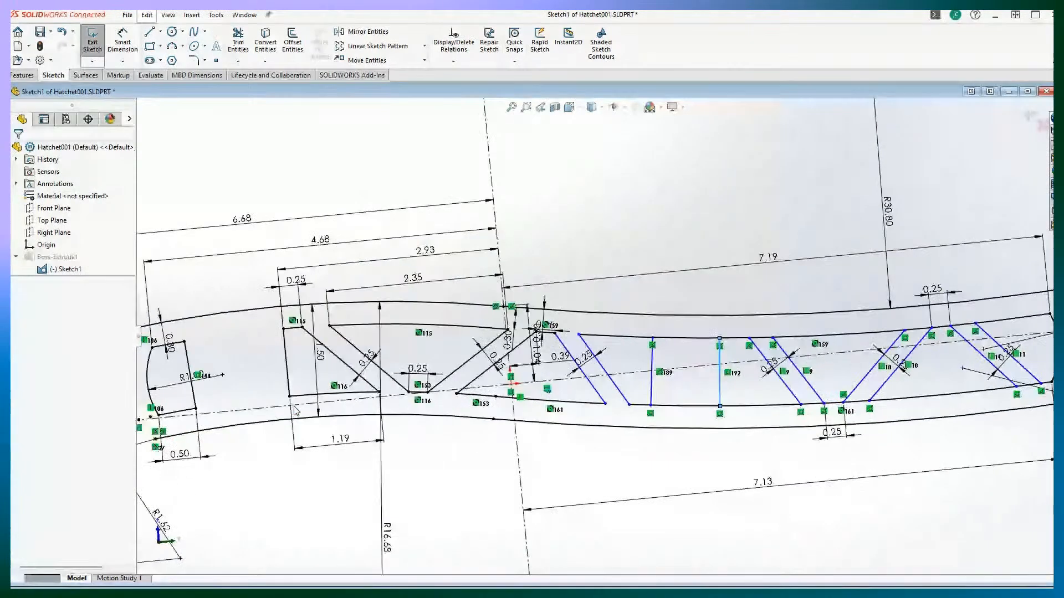
{"action": "scroll", "coordinate": [847, 321], "scroll_direction": "down", "scroll_amount": 2}
{"action": "scroll", "coordinate": [687, 468], "scroll_direction": "up", "scroll_amount": 1}
{"action": "scroll", "coordinate": [421, 435], "scroll_direction": "up", "scroll_amount": 1}
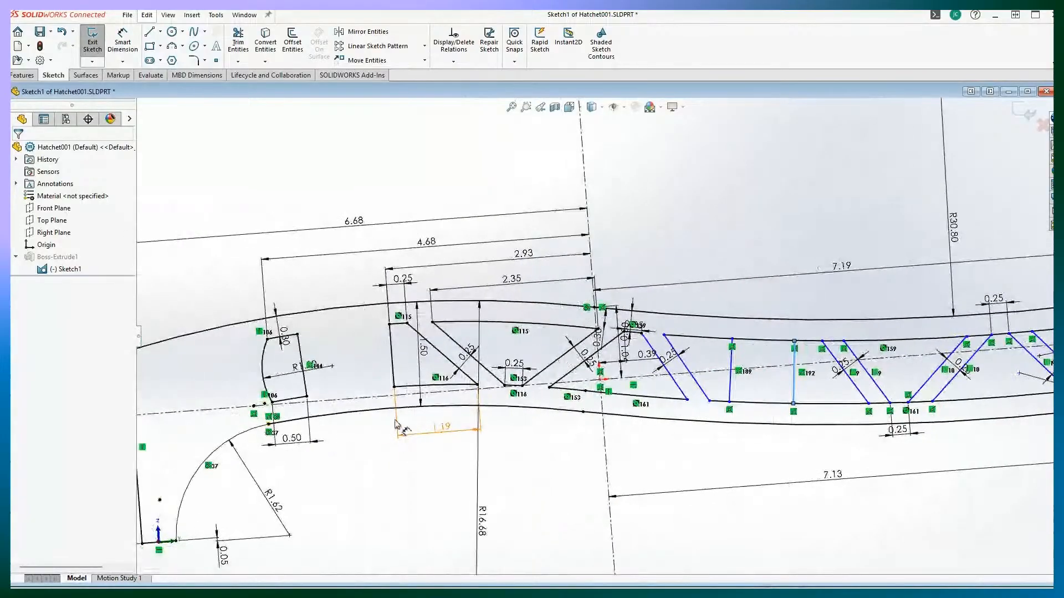
{"action": "left_click", "coordinate": [392, 365]}
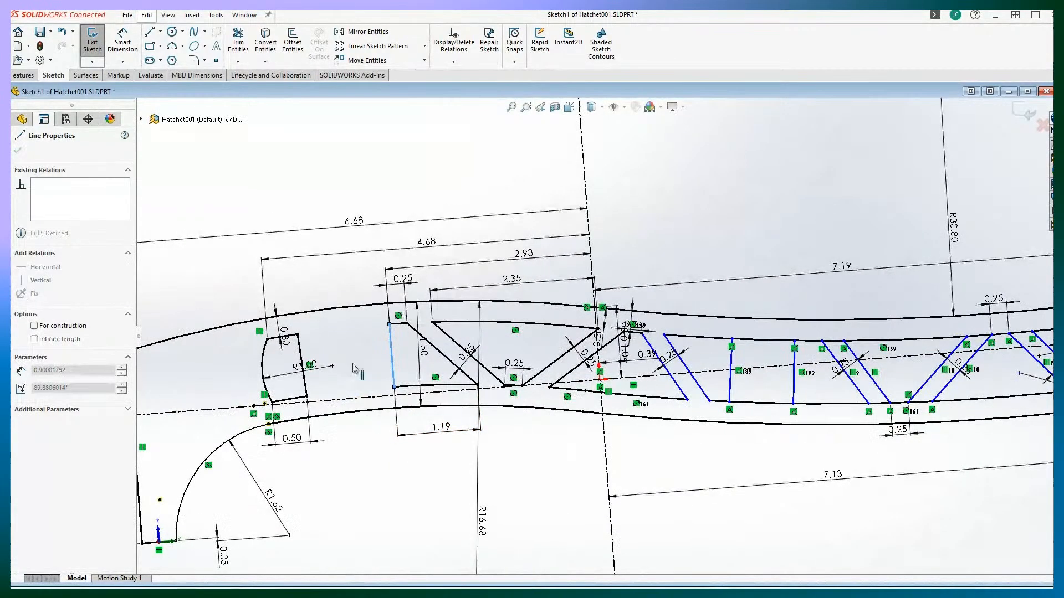
{"action": "left_click_drag", "start_coordinate": [346, 363], "coordinate": [364, 363]}
{"action": "key", "text": "Escape"}
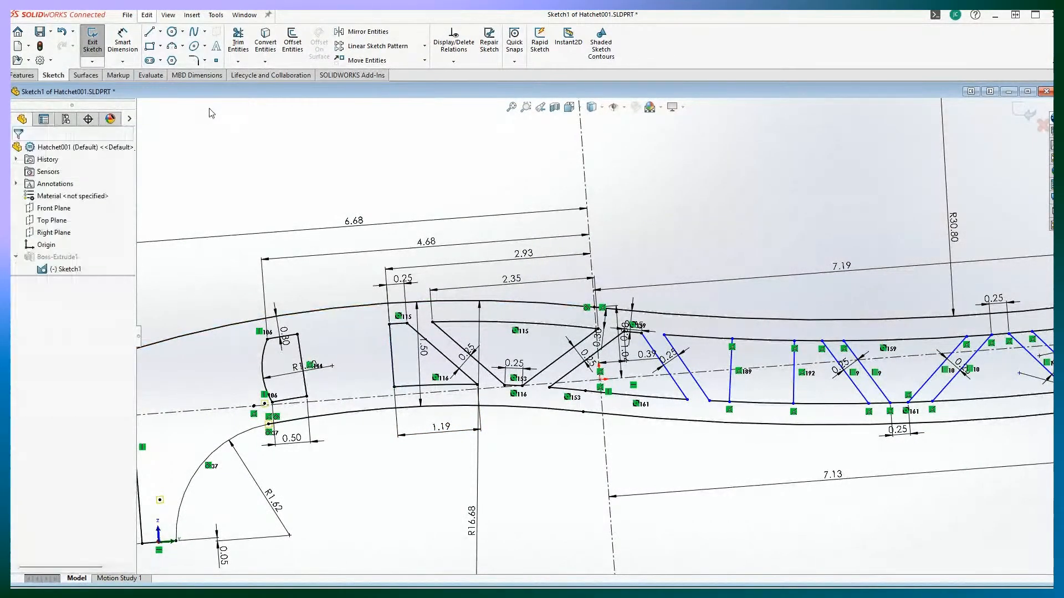
{"action": "left_click", "coordinate": [301, 350]}
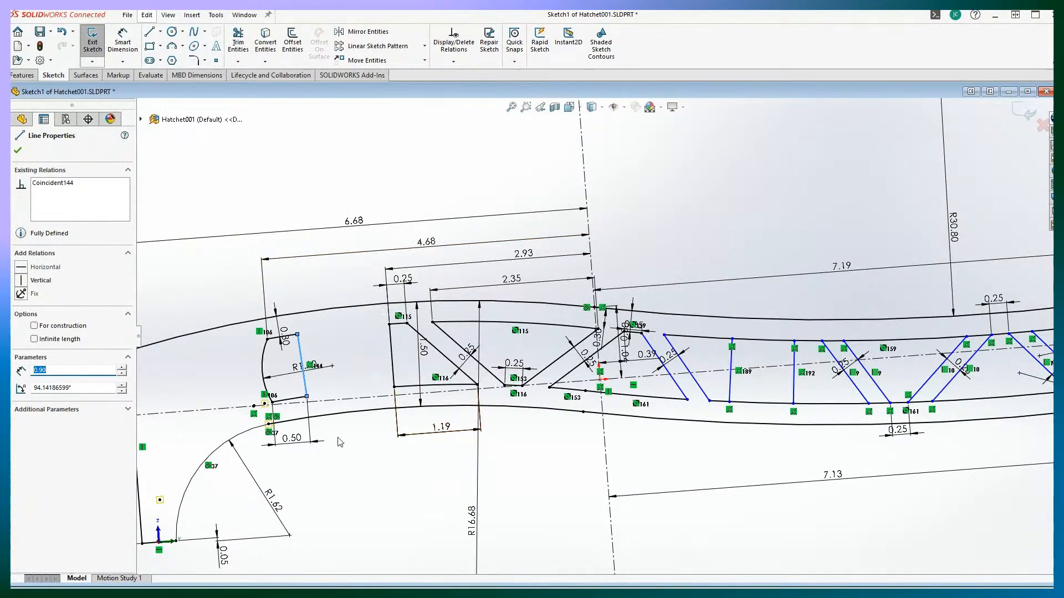
Step: Try to free the triangular cutout's upright edge by deleting its 1.19 in dimension, and undo the changes
{"action": "scroll", "coordinate": [448, 483], "scroll_direction": "down", "scroll_amount": 2}
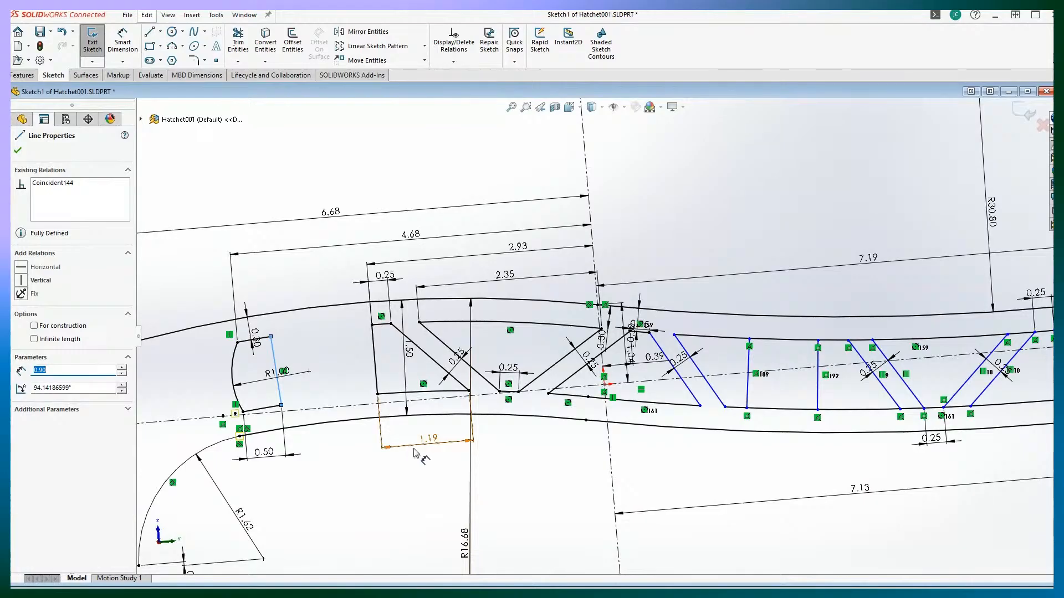
{"action": "left_click", "coordinate": [428, 440]}
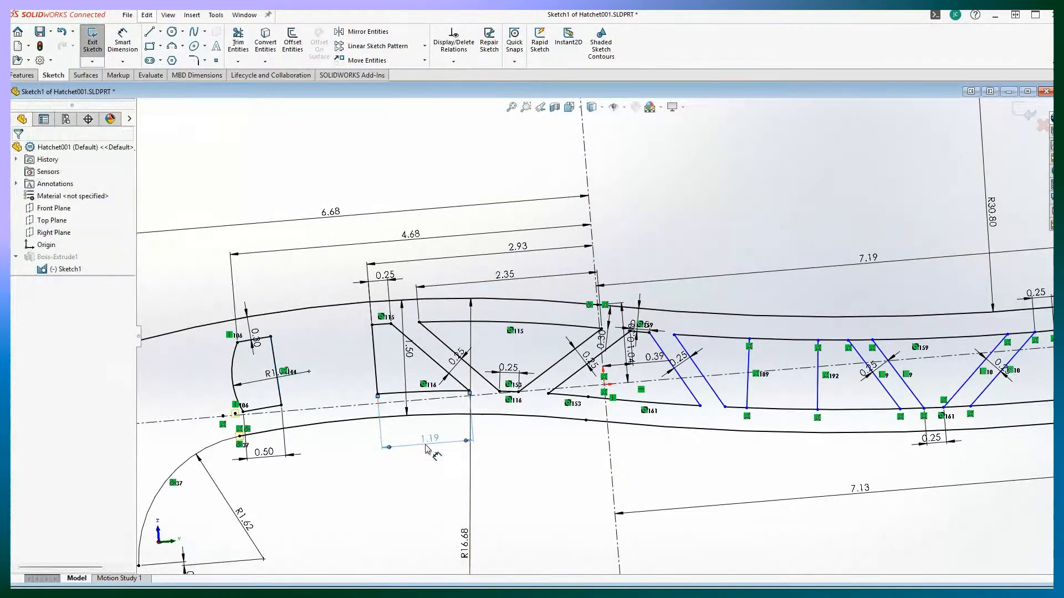
{"action": "key", "text": "Delete"}
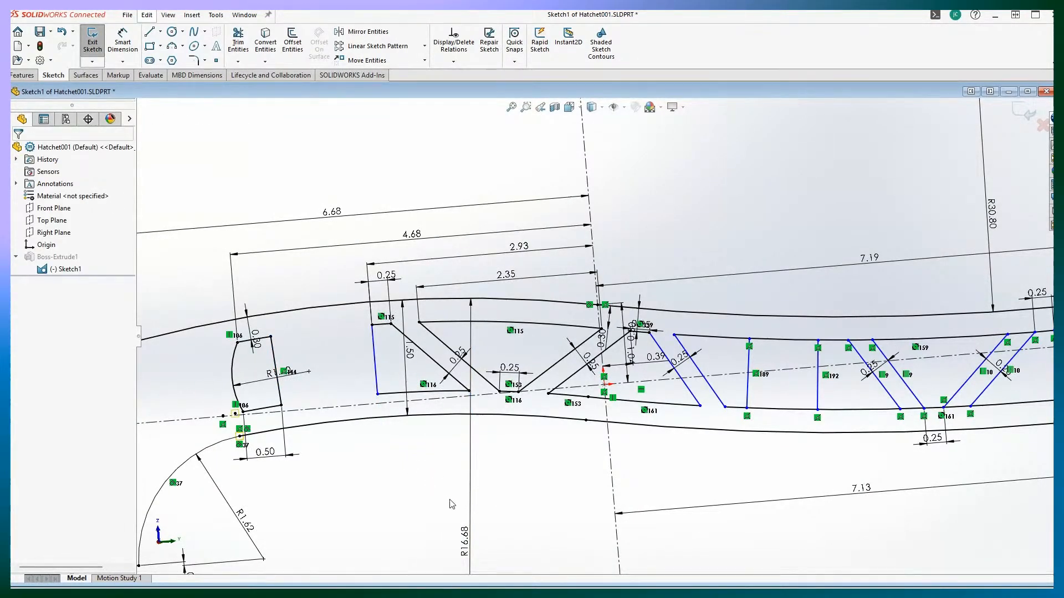
{"action": "left_click", "coordinate": [374, 360]}
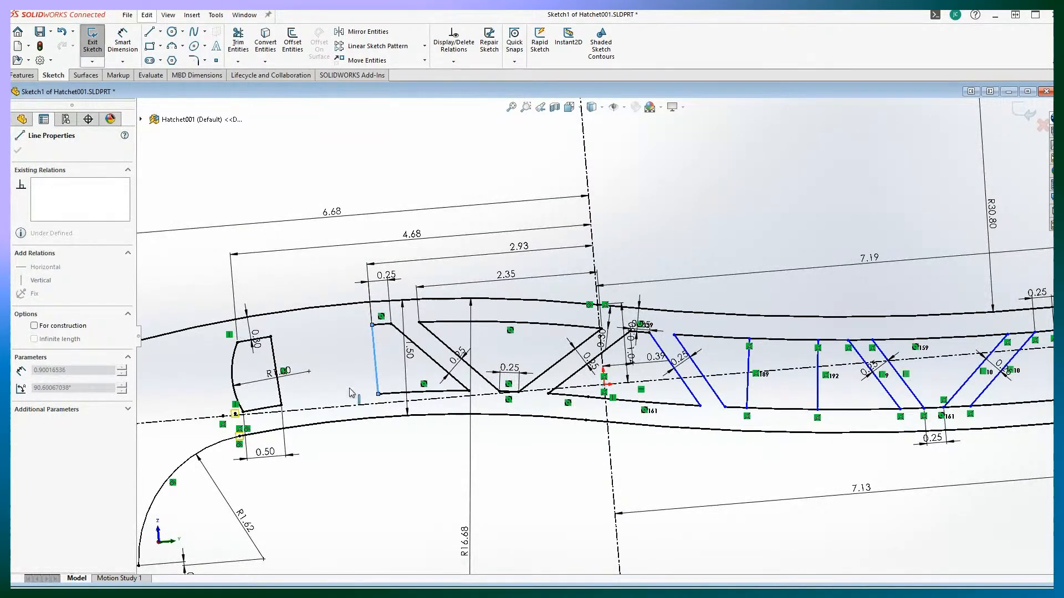
{"action": "left_click", "coordinate": [348, 478]}
{"action": "scroll", "coordinate": [358, 482], "scroll_direction": "down", "scroll_amount": 3}
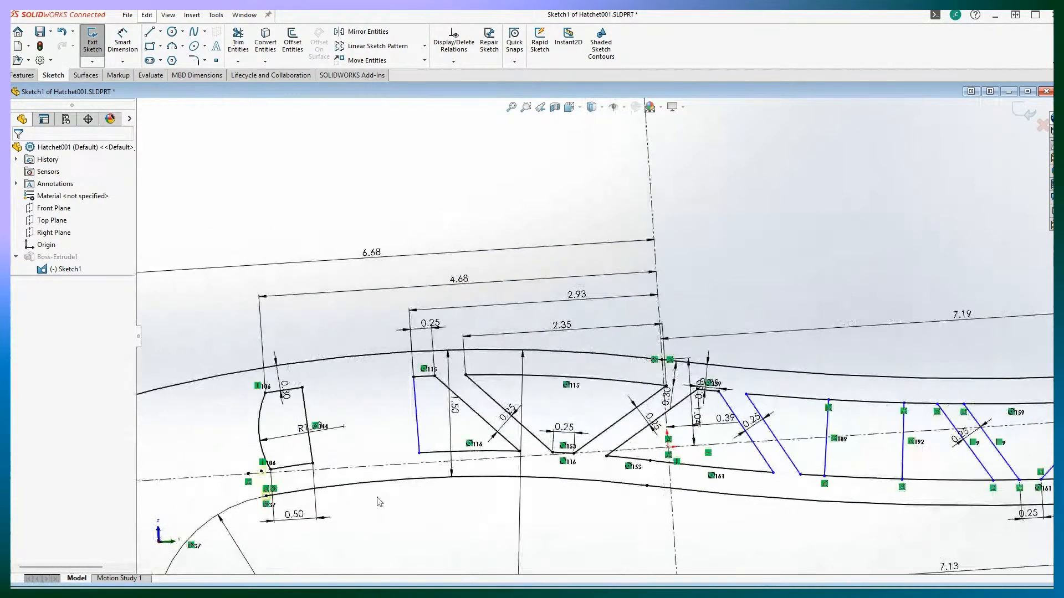
{"action": "key", "text": "ctrl+z"}
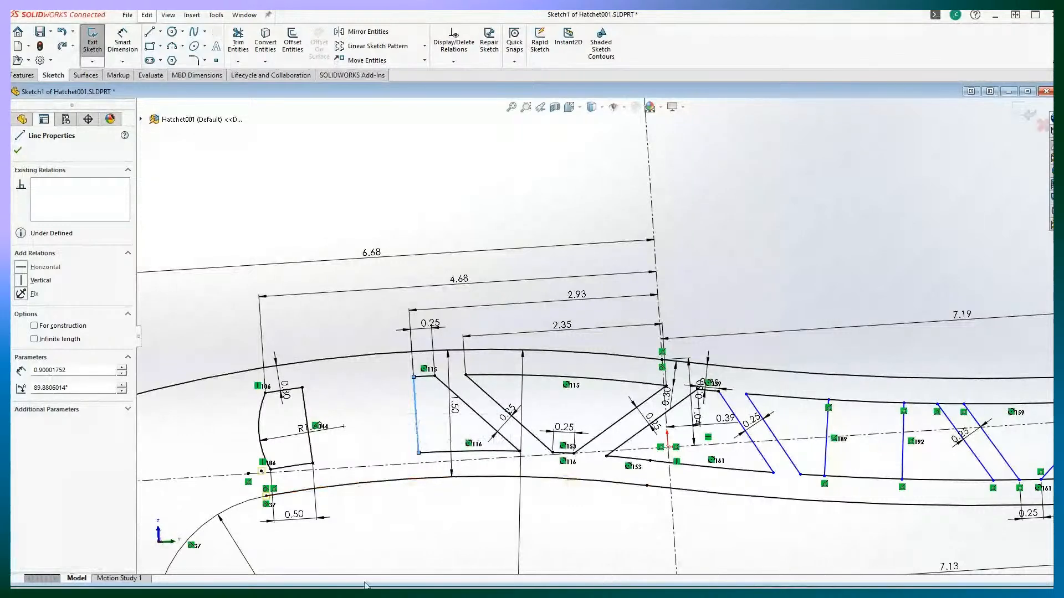
{"action": "left_click", "coordinate": [394, 518]}
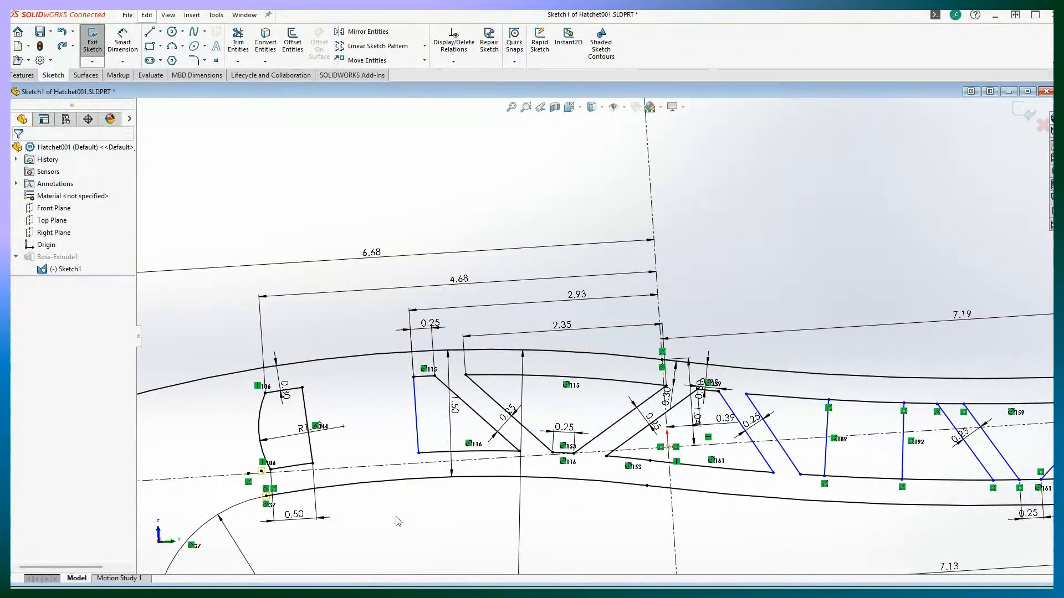
{"action": "key", "text": "ctrl+z"}
Step: Try to dimension between the end pocket's straight edge and the neighbouring cutout's upright edge
{"action": "scroll", "coordinate": [398, 521], "scroll_direction": "up", "scroll_amount": 3}
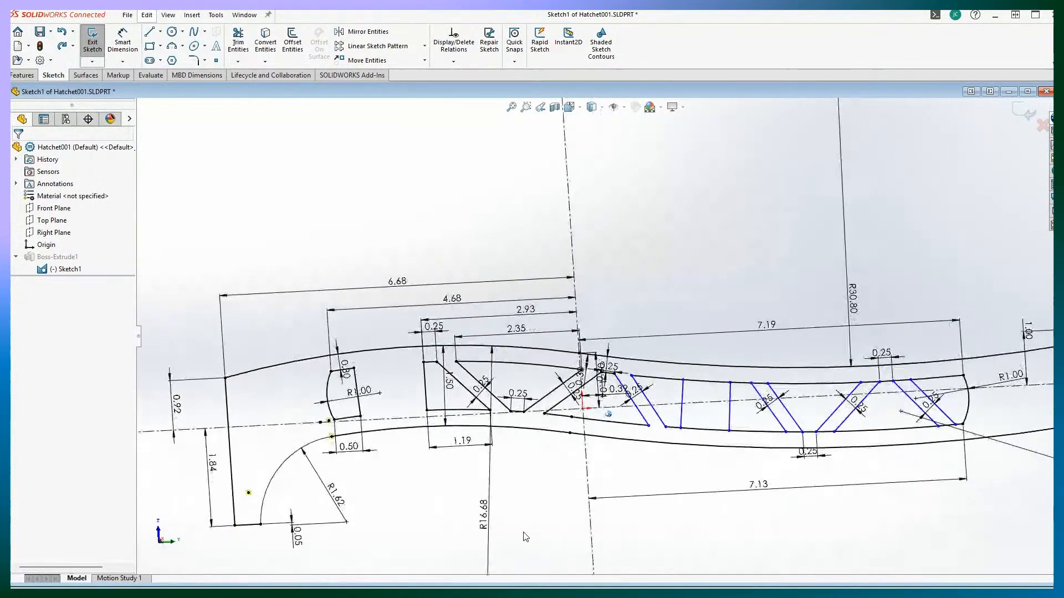
{"action": "scroll", "coordinate": [575, 537], "scroll_direction": "down", "scroll_amount": 1}
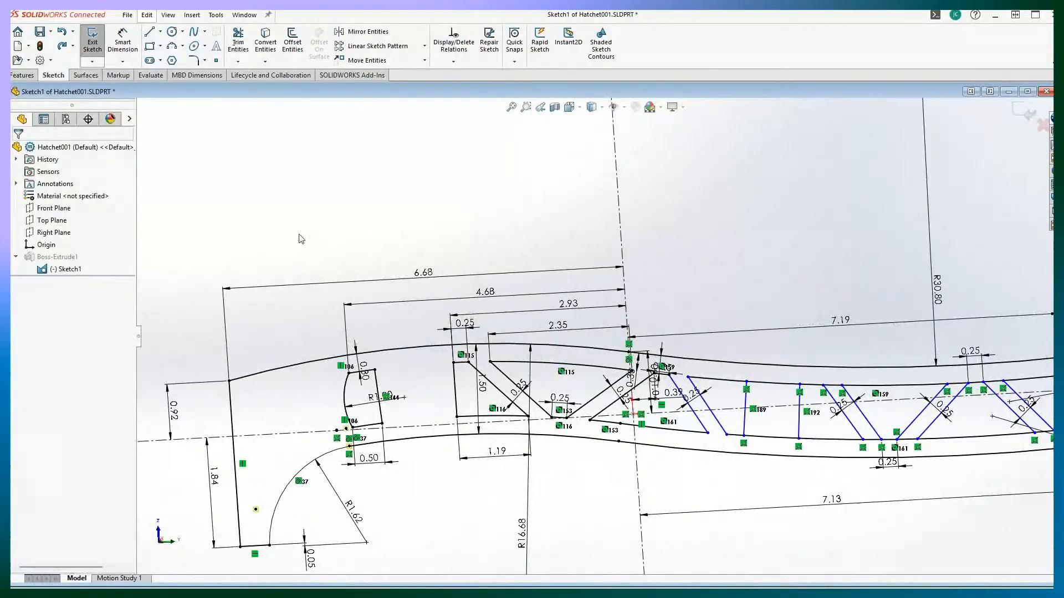
{"action": "left_click", "coordinate": [127, 62]}
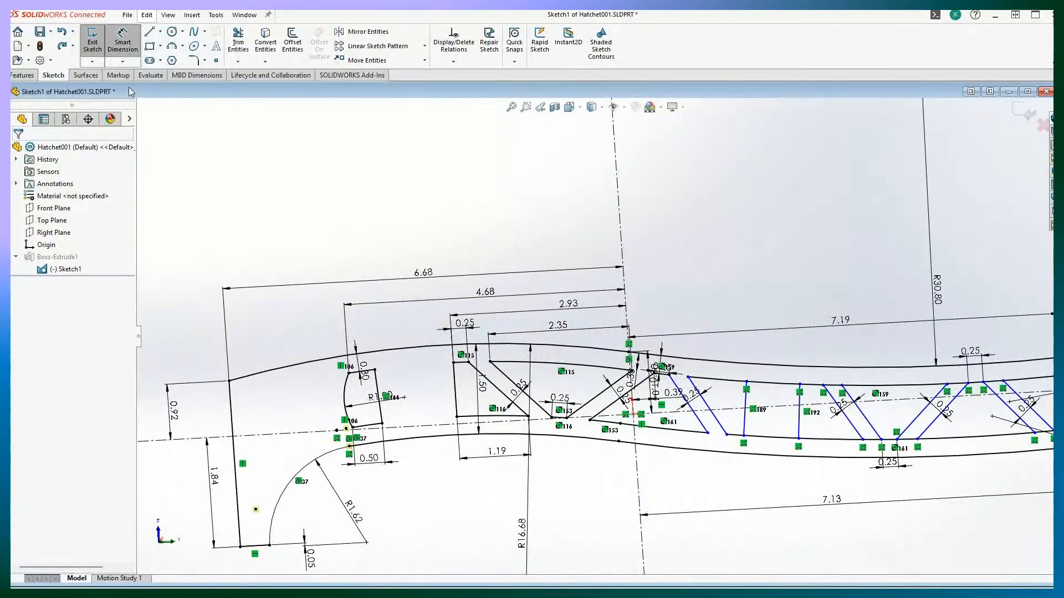
{"action": "left_click", "coordinate": [378, 388]}
{"action": "left_click", "coordinate": [455, 391]}
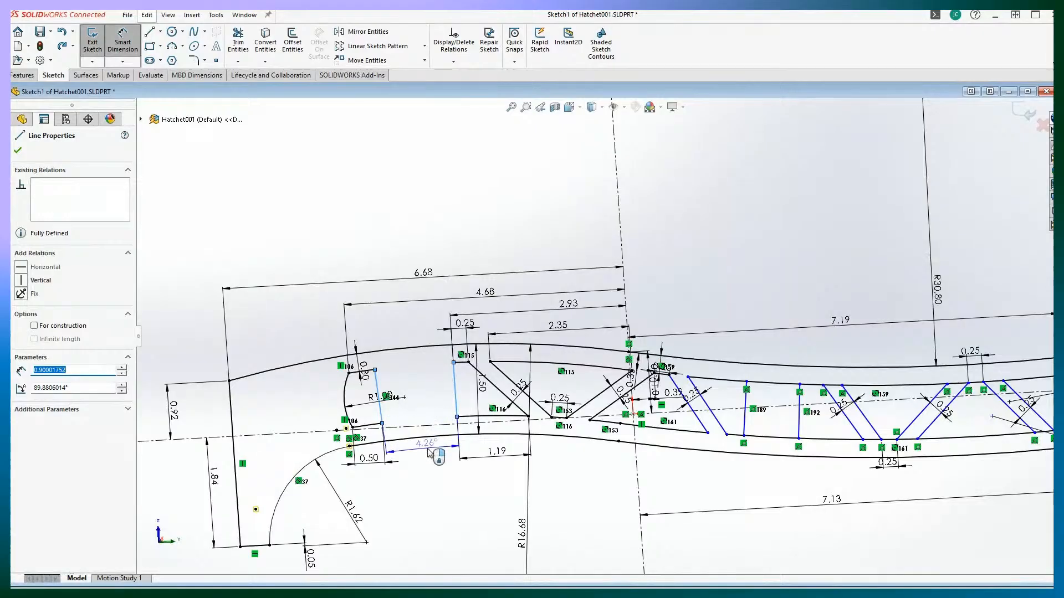
{"action": "left_click", "coordinate": [122, 38]}
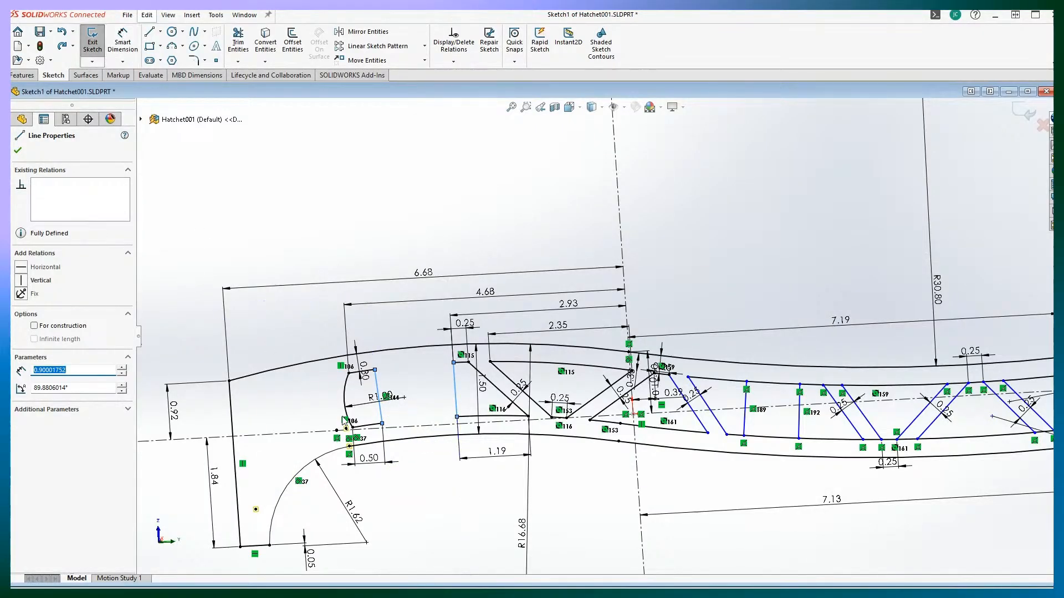
Step: Measure the distance between the facing lower corners of the end pocket and the neighbouring cutout without placing a dimension
{"action": "scroll", "coordinate": [515, 364], "scroll_direction": "down", "scroll_amount": 1}
{"action": "left_click", "coordinate": [118, 37]}
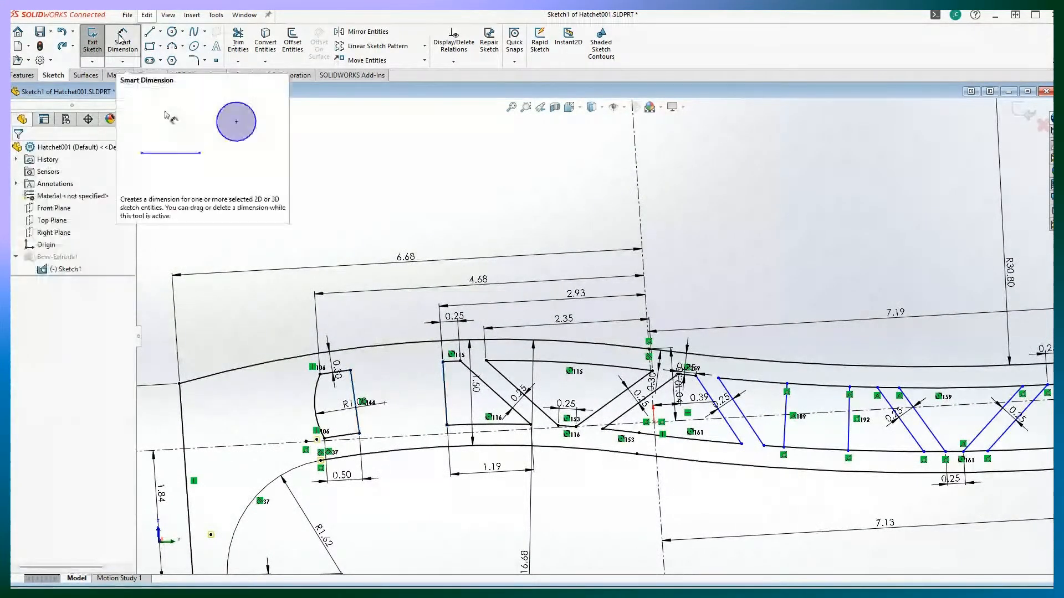
{"action": "left_click", "coordinate": [359, 433]}
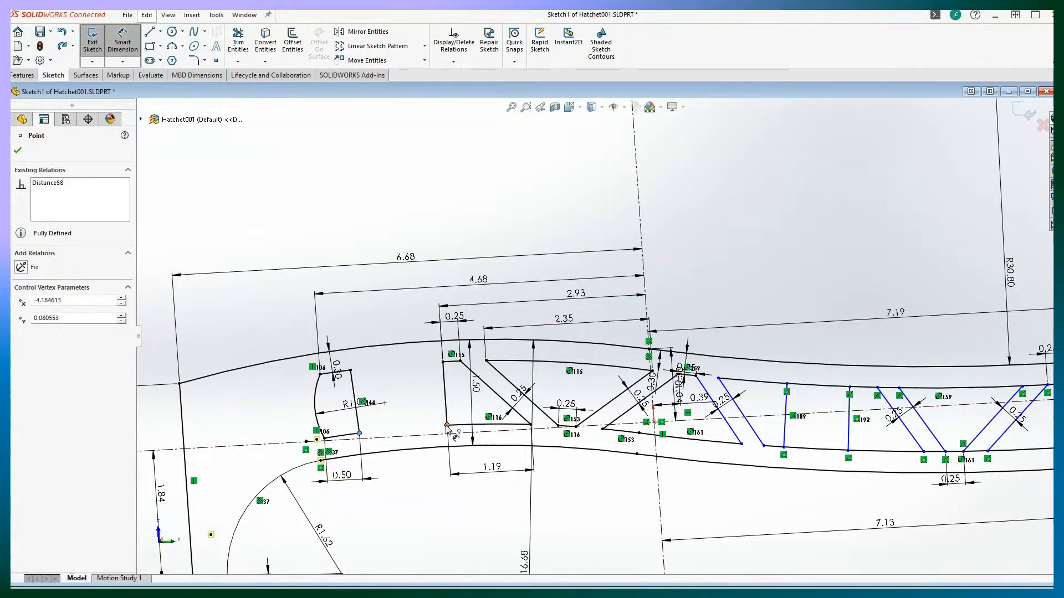
{"action": "left_click", "coordinate": [447, 426]}
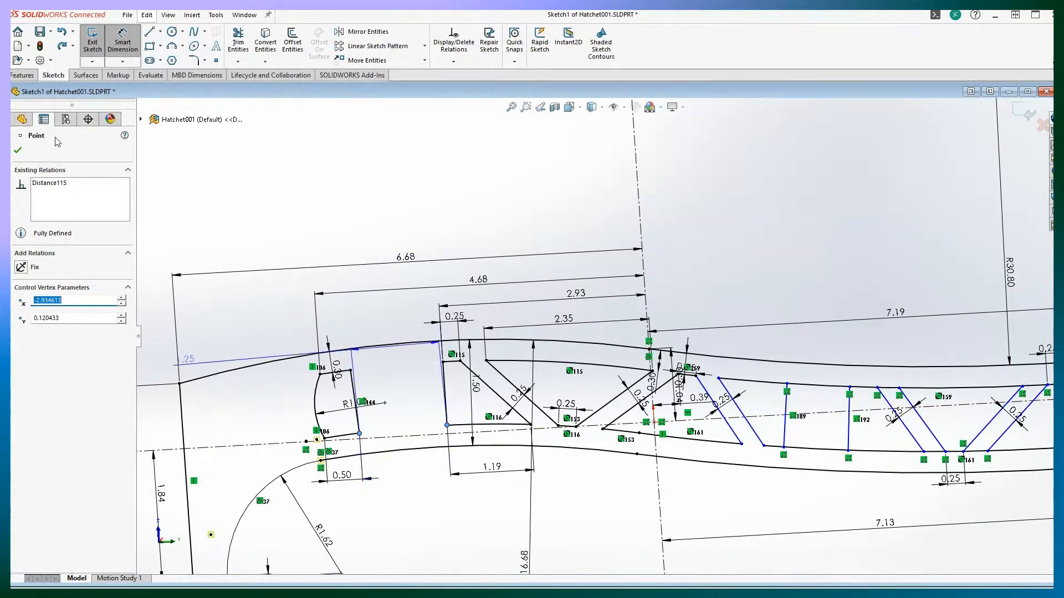
{"action": "left_click", "coordinate": [113, 53]}
{"action": "scroll", "coordinate": [525, 482], "scroll_direction": "up", "scroll_amount": 3}
{"action": "scroll", "coordinate": [543, 515], "scroll_direction": "down", "scroll_amount": 3}
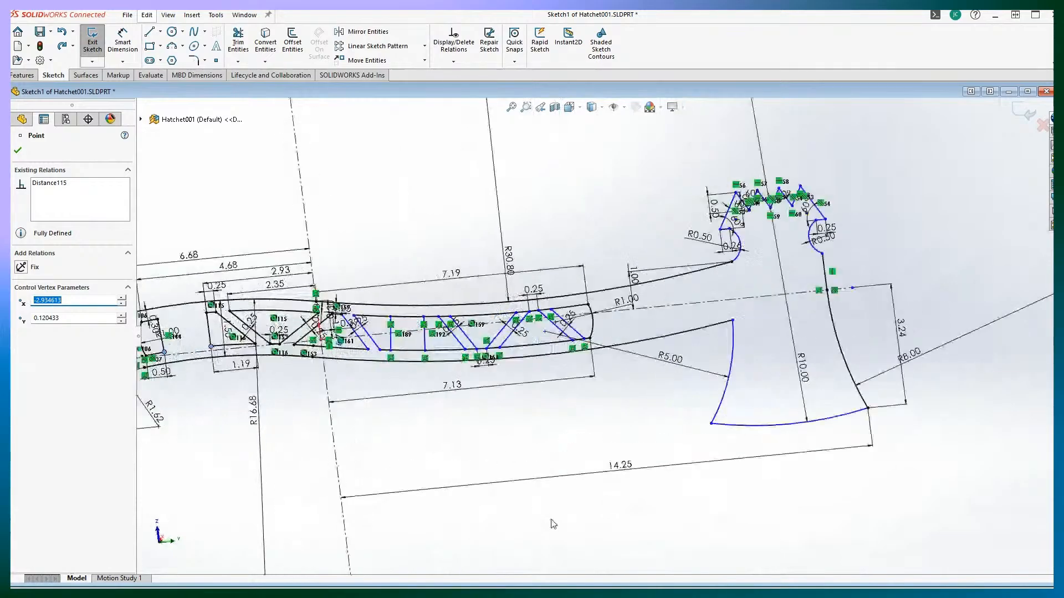
{"action": "scroll", "coordinate": [596, 508], "scroll_direction": "down", "scroll_amount": 5}
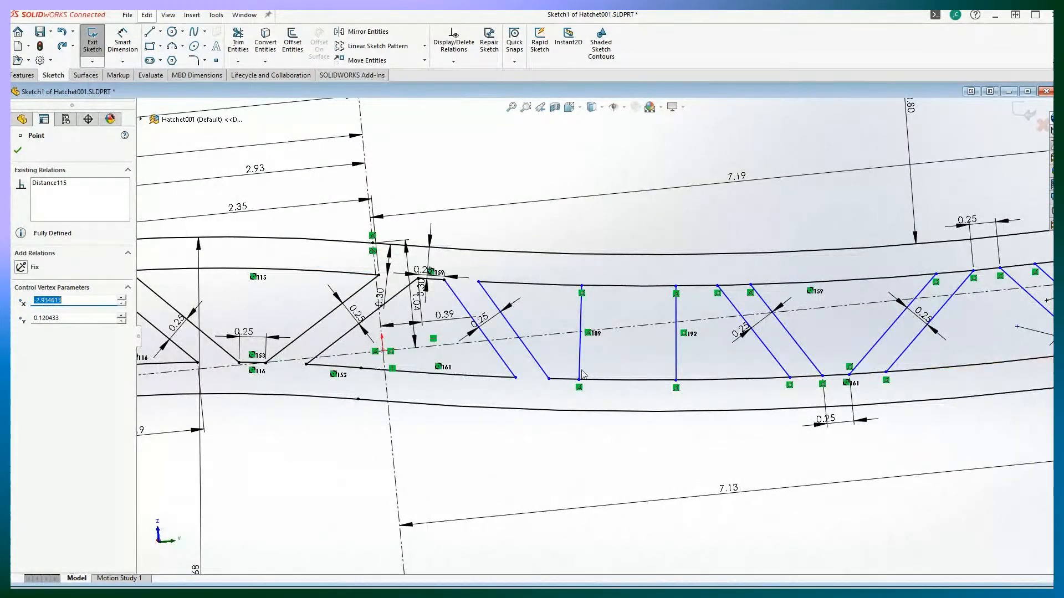
{"action": "left_click", "coordinate": [125, 47]}
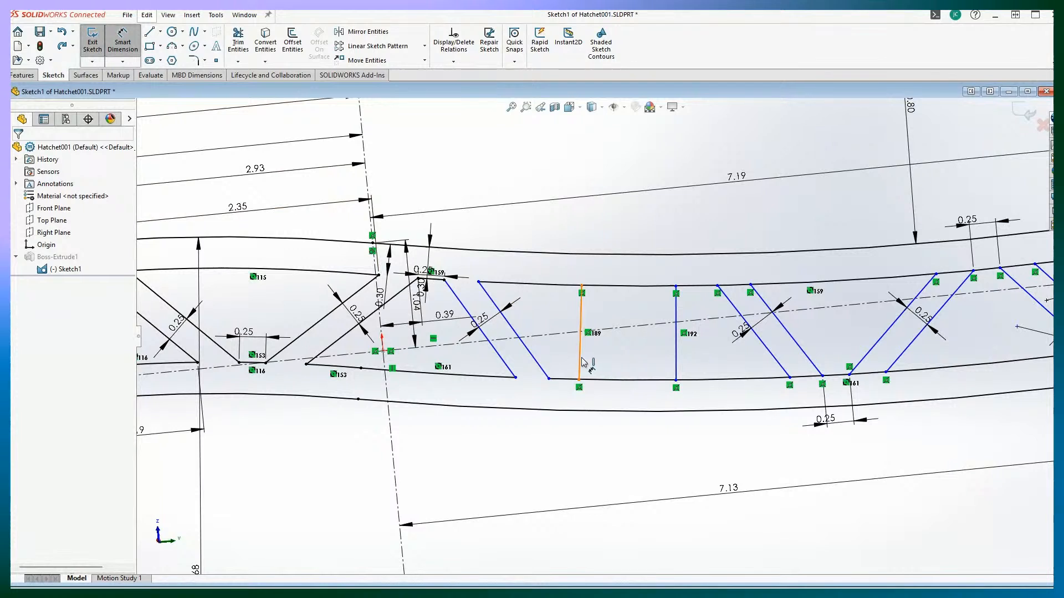
{"action": "left_click", "coordinate": [583, 362]}
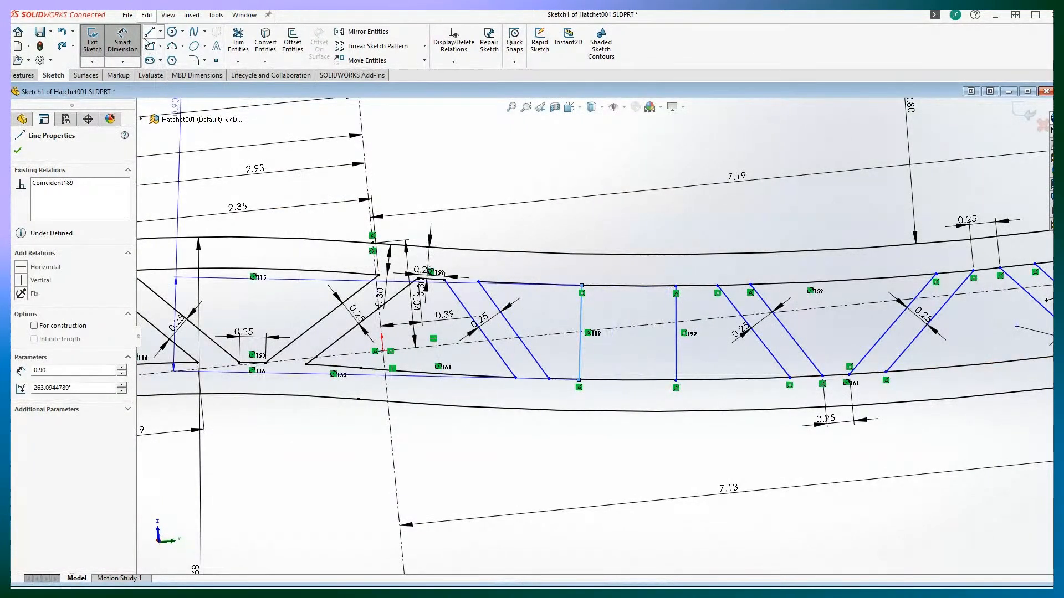
{"action": "left_click", "coordinate": [128, 48]}
Step: Dimension the distance between the lower endpoints of the two upright lines to 1.25 in and finish dimensioning
{"action": "left_click", "coordinate": [131, 54]}
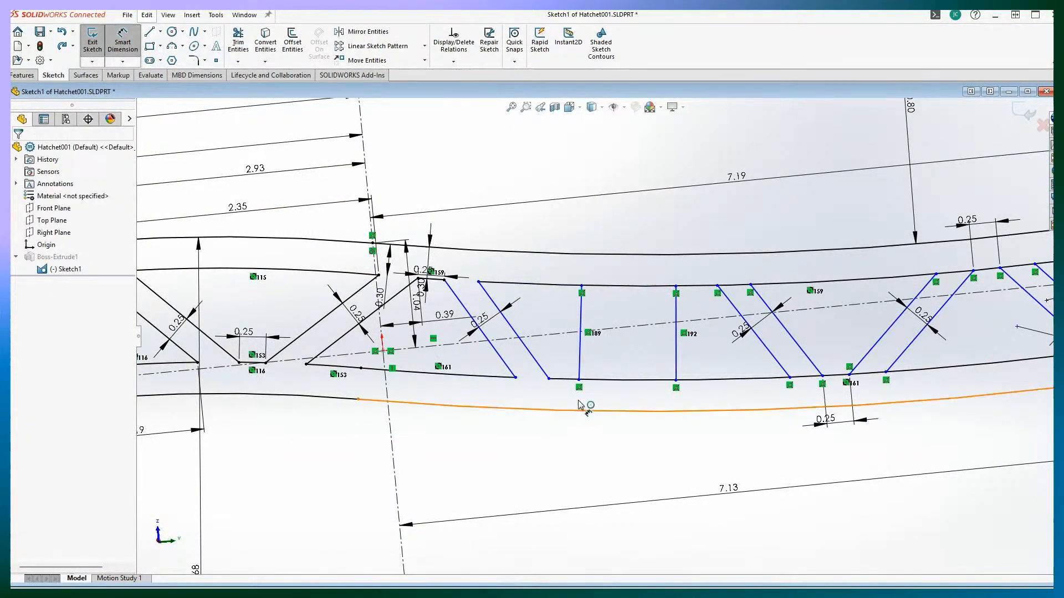
{"action": "left_click", "coordinate": [579, 380]}
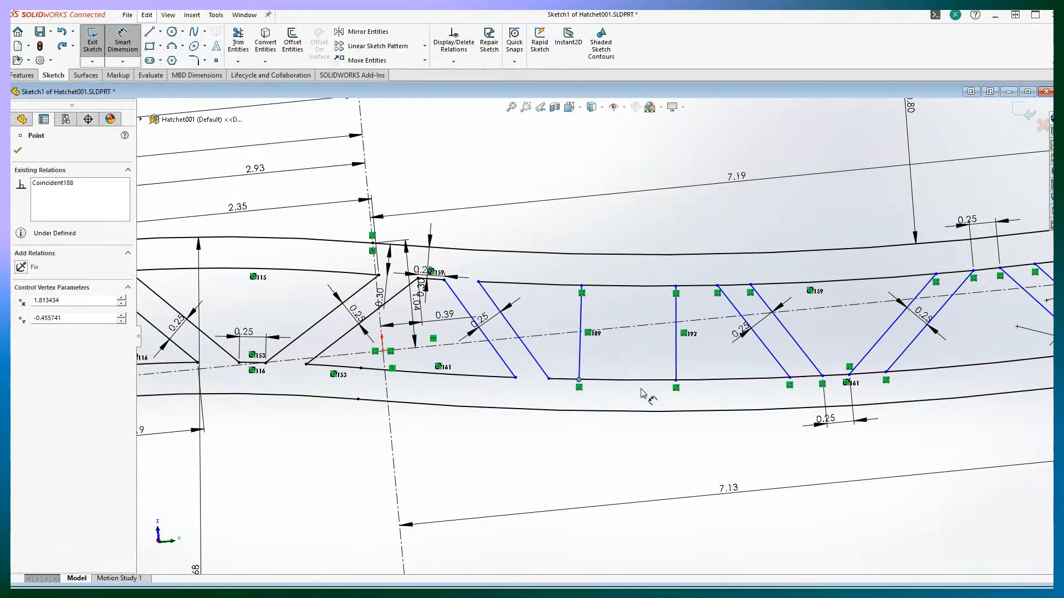
{"action": "left_click", "coordinate": [676, 380]}
{"action": "left_click", "coordinate": [637, 440]}
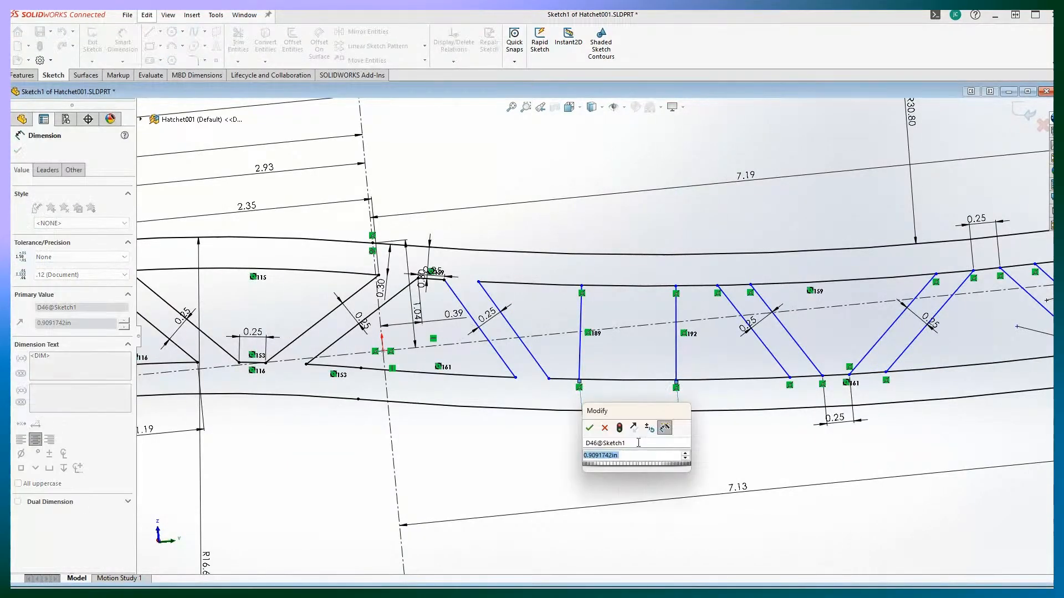
{"action": "type", "text": "1"}
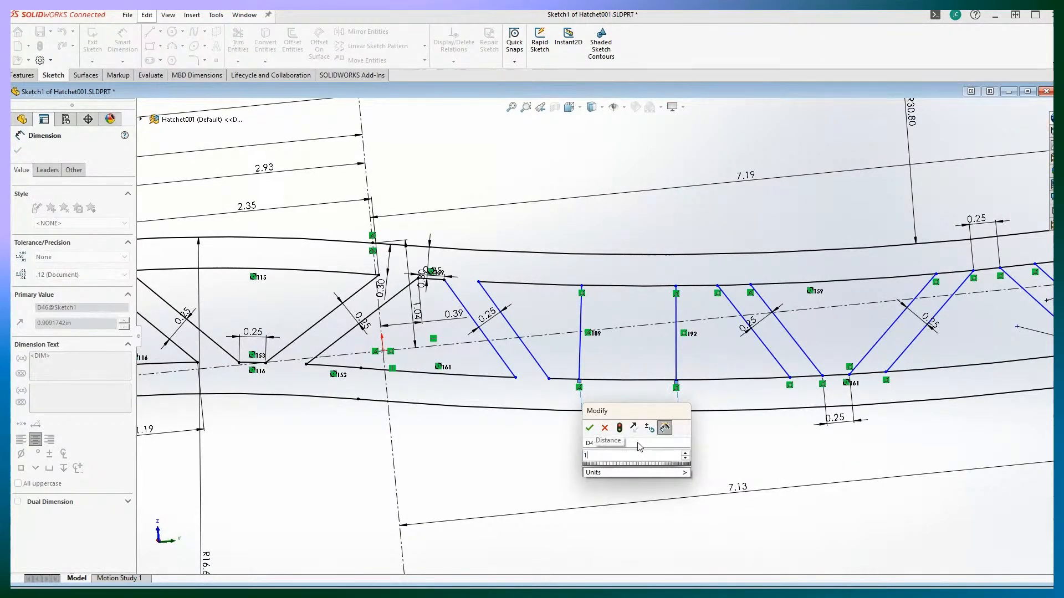
{"action": "type", "text": ".25"}
{"action": "key", "text": "Return"}
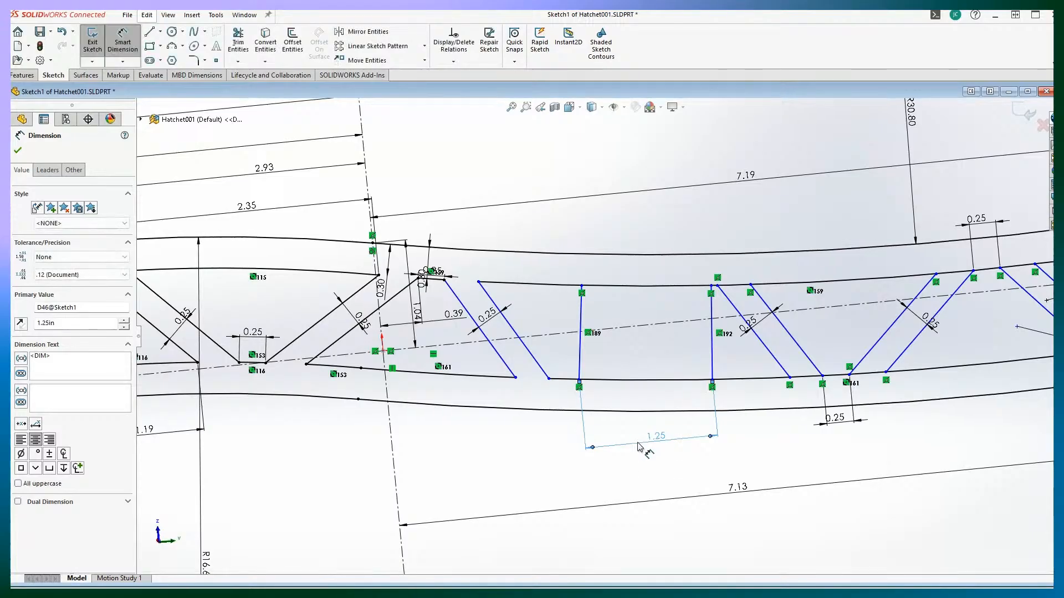
{"action": "left_click", "coordinate": [122, 41]}
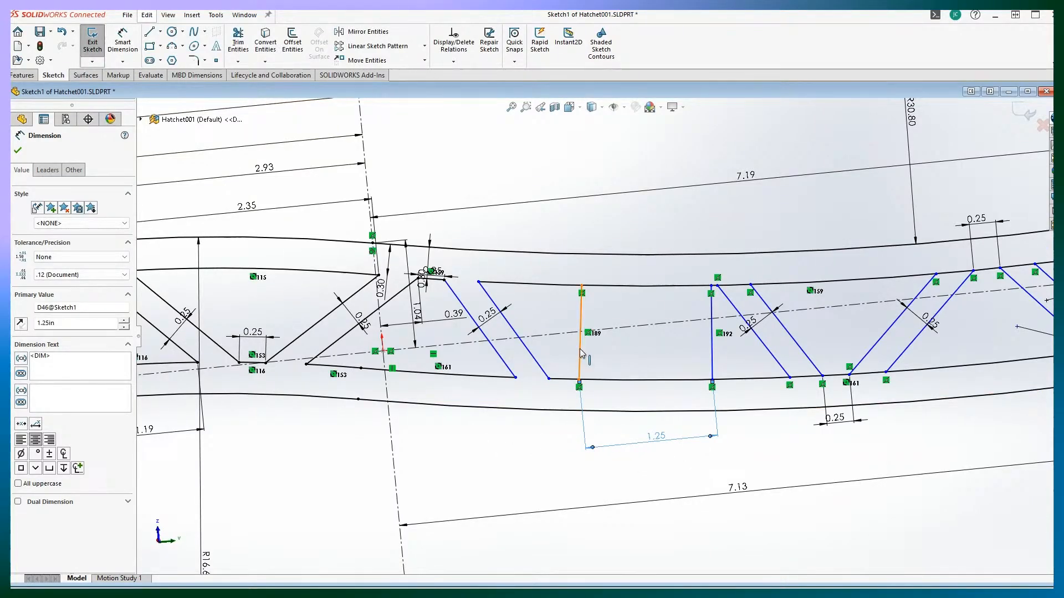
Step: Shift the two 1.25 in spaced upright lines slightly toward the vertical centreline and trim away both inner curves between them
{"action": "left_click_drag", "start_coordinate": [582, 353], "coordinate": [570, 352]}
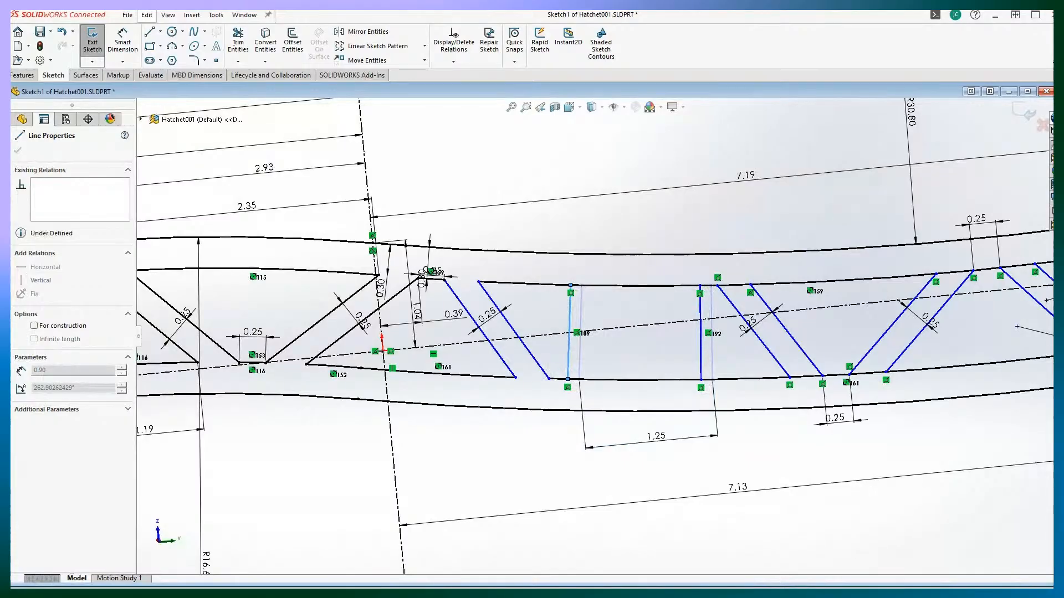
{"action": "scroll", "coordinate": [531, 549], "scroll_direction": "up", "scroll_amount": 6}
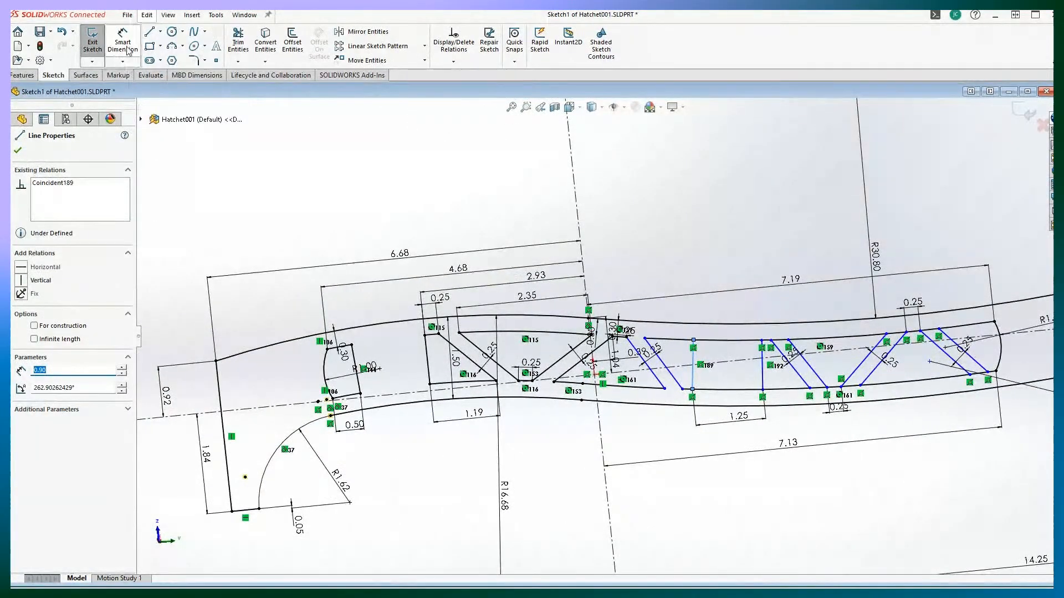
{"action": "left_click", "coordinate": [238, 42]}
{"action": "scroll", "coordinate": [407, 382], "scroll_direction": "up", "scroll_amount": 4}
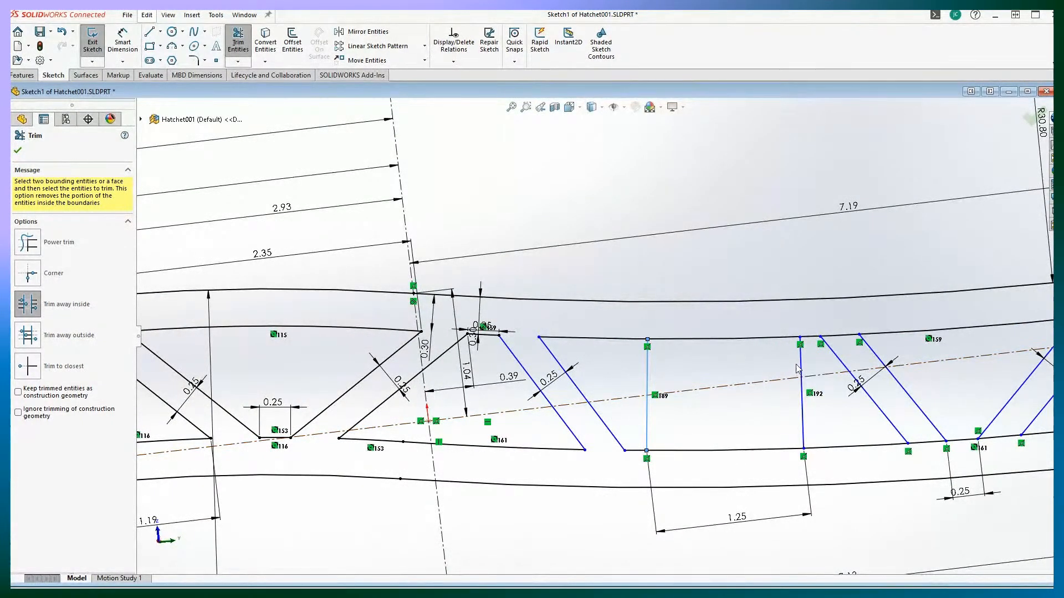
{"action": "left_click", "coordinate": [753, 339]}
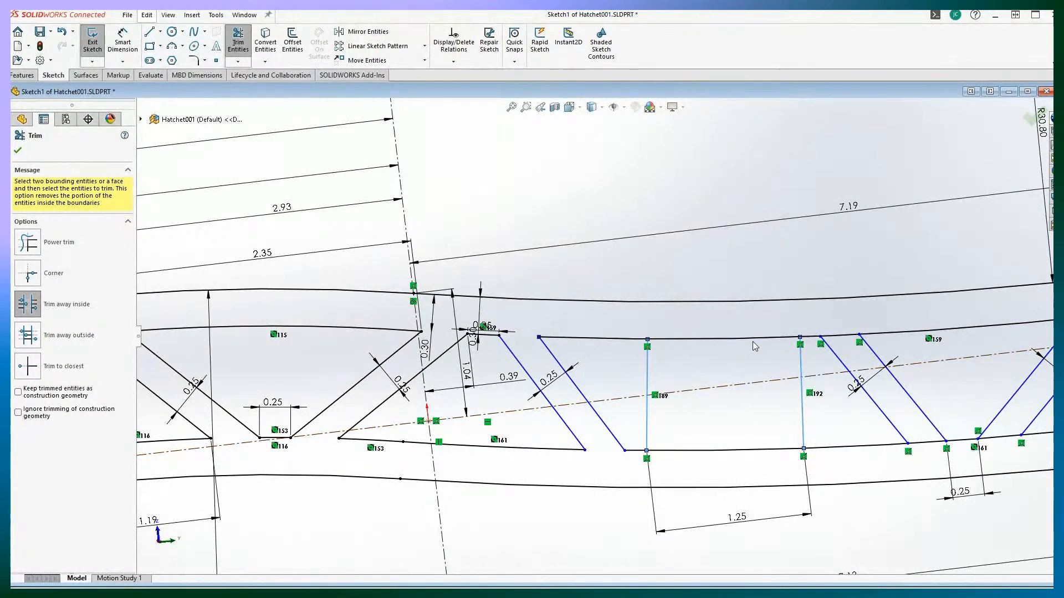
{"action": "left_click", "coordinate": [742, 450]}
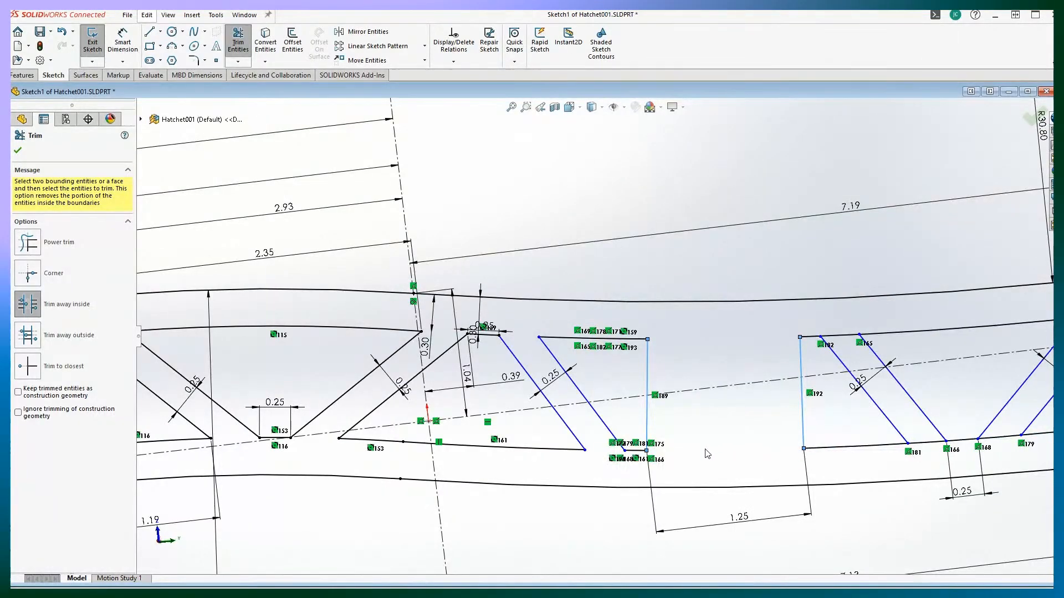
{"action": "middle_click_drag", "start_coordinate": [636, 279], "coordinate": [545, 289], "text": "ctrl"}
{"action": "scroll", "coordinate": [542, 285], "scroll_direction": "down", "scroll_amount": 1}
{"action": "left_click", "coordinate": [20, 150]}
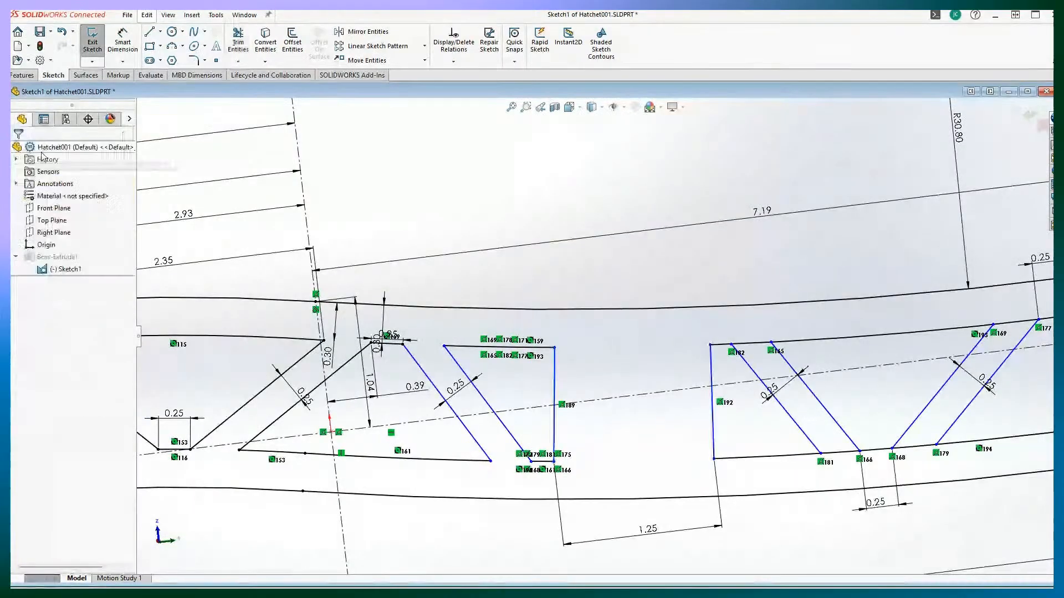
Step: Trim away the upper and lower inner curves inside the 0.25 in diagonal rib next to the head-side upright line
{"action": "left_click", "coordinate": [244, 43]}
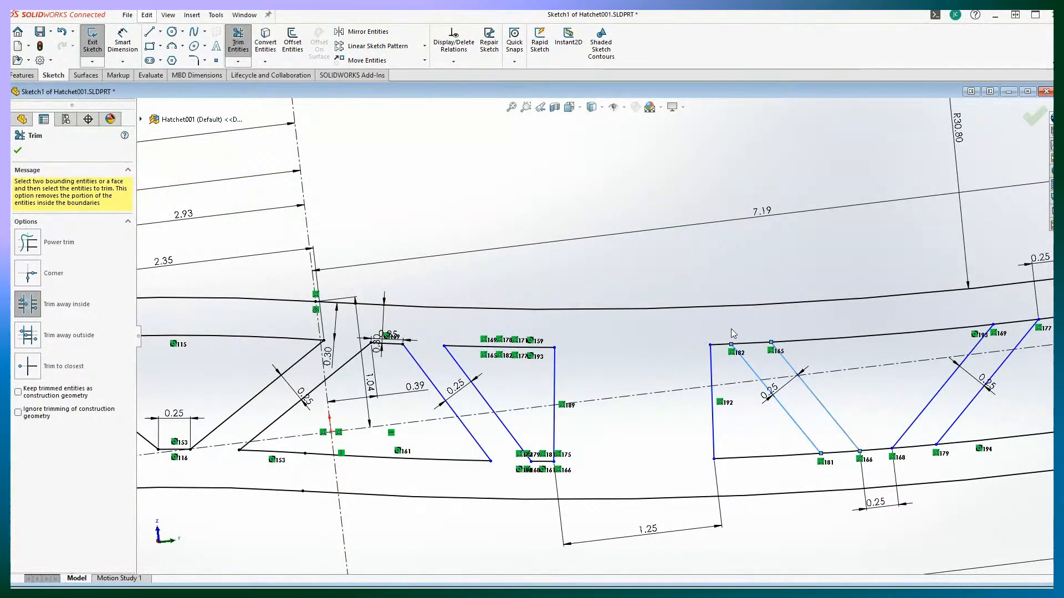
{"action": "left_click", "coordinate": [748, 345]}
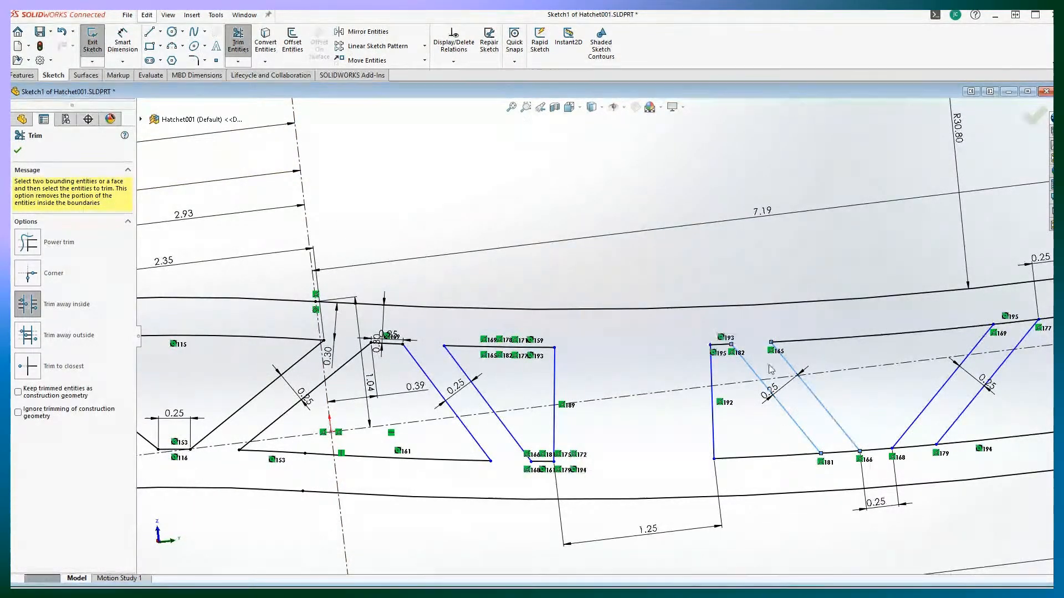
{"action": "left_click", "coordinate": [843, 455]}
Step: Trim both inner curves inside the oppositely slanted 0.25 in rib in the middle of the head-side cutouts
{"action": "mouse_move", "coordinate": [843, 456]}
{"action": "middle_mouse_down", "text": "ctrl"}
{"action": "mouse_move", "coordinate": [482, 454]}
{"action": "mouse_move", "coordinate": [518, 453]}
{"action": "middle_mouse_up", "text": "ctrl"}
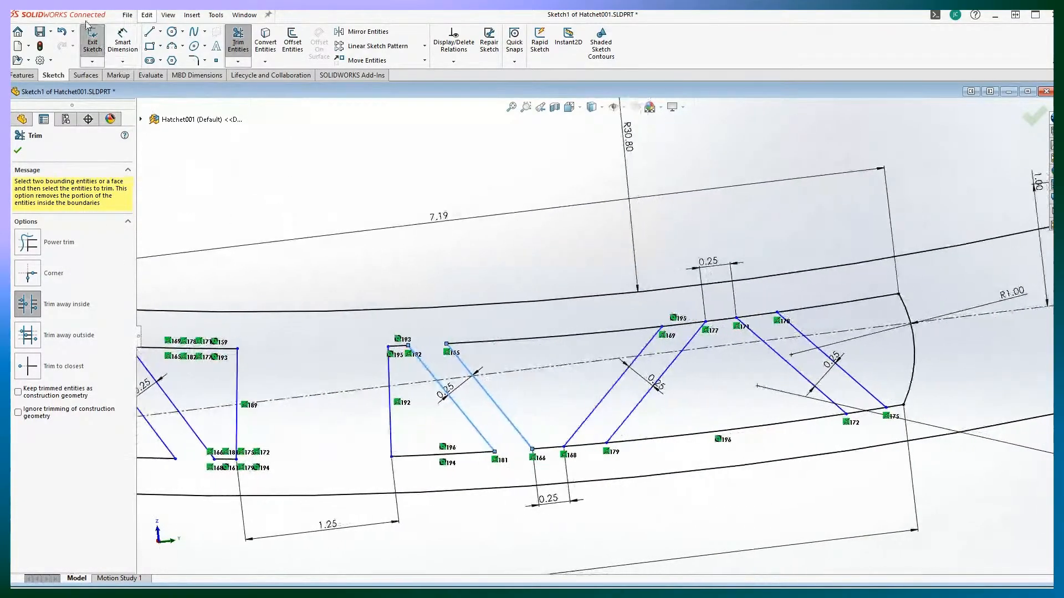
{"action": "left_click", "coordinate": [238, 42]}
{"action": "left_click", "coordinate": [238, 42]}
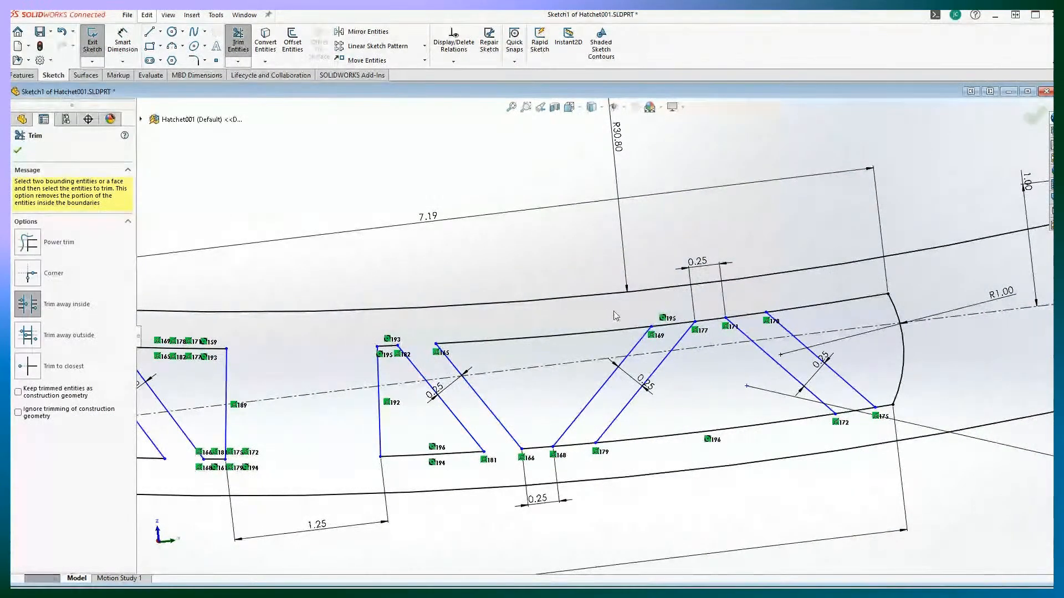
{"action": "left_click", "coordinate": [628, 355]}
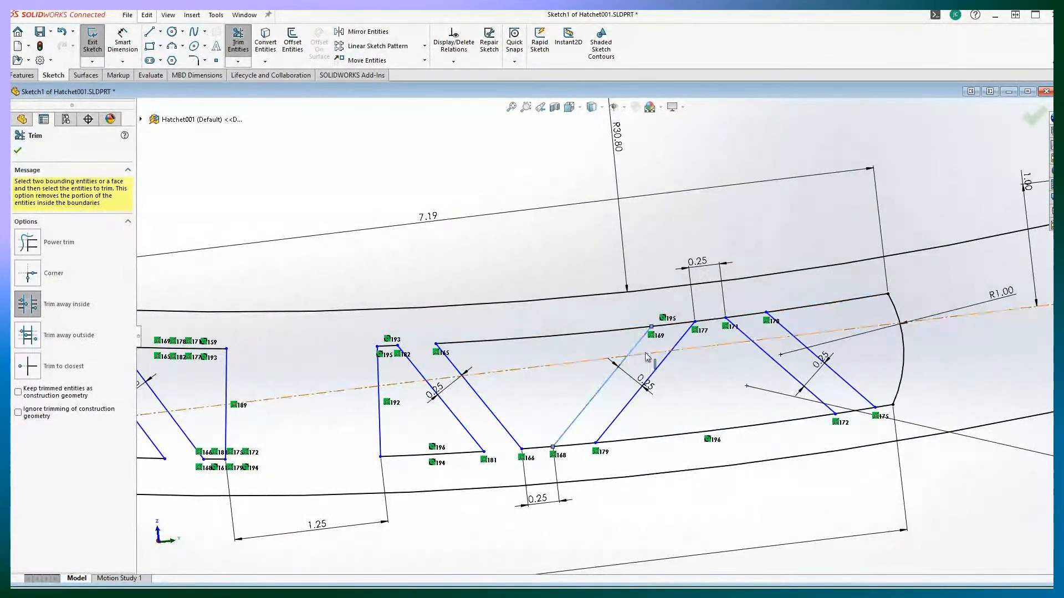
{"action": "left_click", "coordinate": [682, 327]}
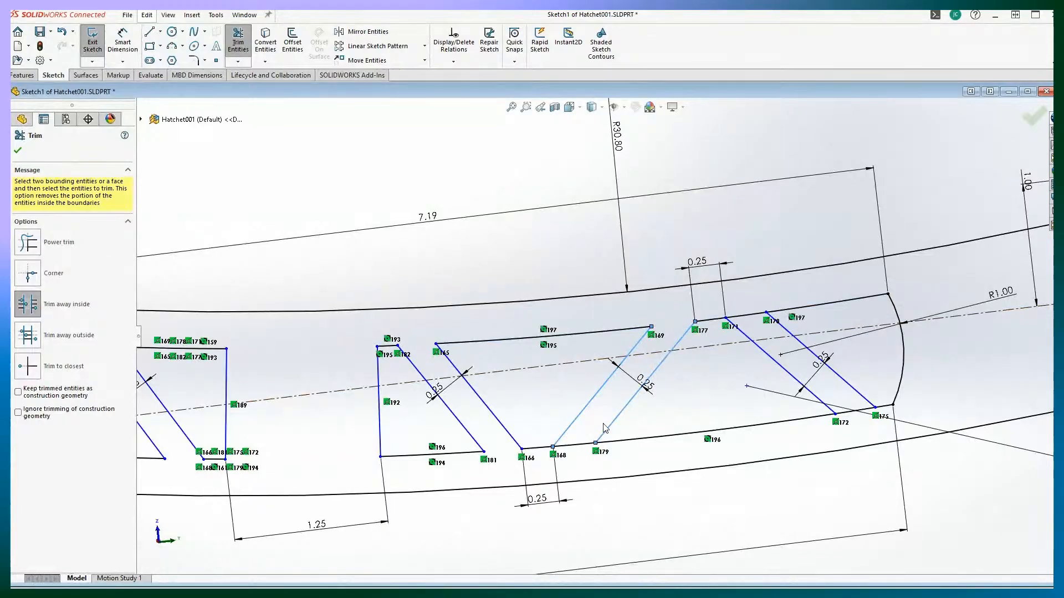
{"action": "left_click", "coordinate": [583, 448]}
Step: Trim both inner curves inside the last 0.25 in diagonal rib, nearest the R1.00 end arc, and finish trimming
{"action": "scroll", "coordinate": [254, 354], "scroll_direction": "up", "scroll_amount": 3}
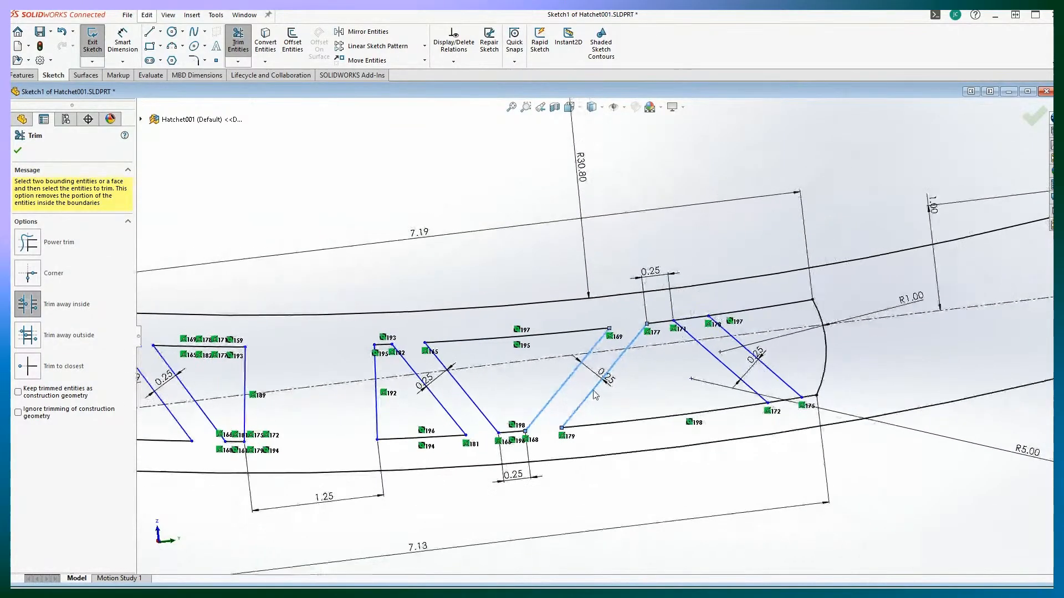
{"action": "left_click", "coordinate": [236, 49]}
{"action": "left_click", "coordinate": [235, 48]}
{"action": "scroll", "coordinate": [637, 382], "scroll_direction": "down", "scroll_amount": 3}
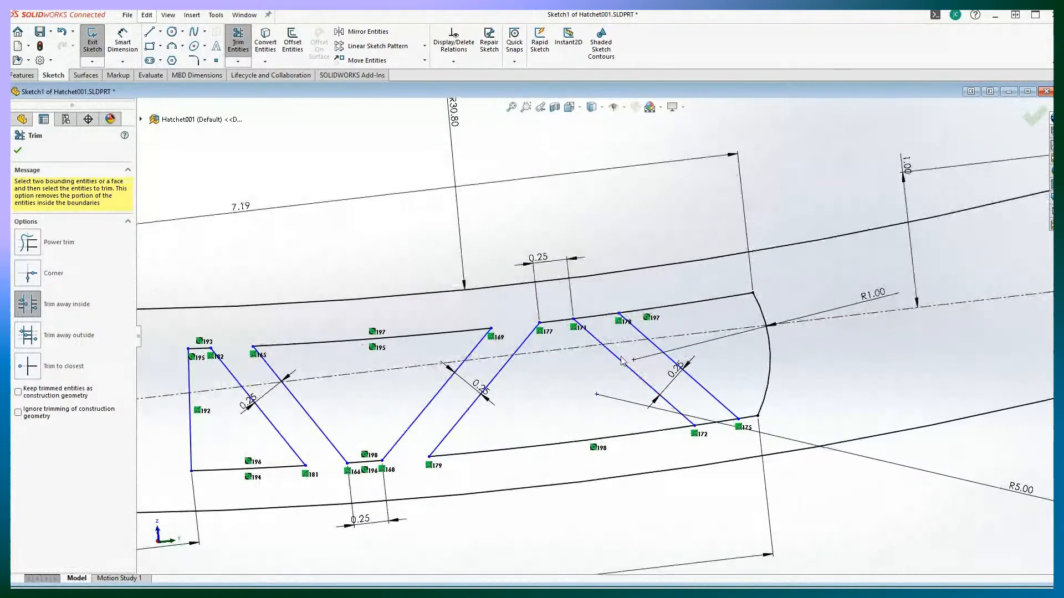
{"action": "left_click", "coordinate": [605, 321]}
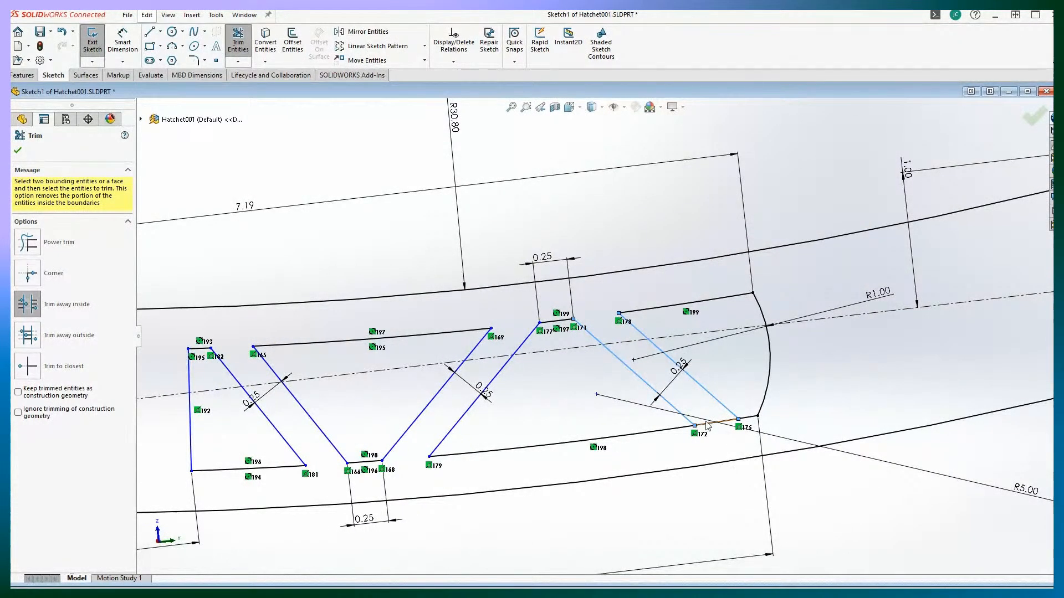
{"action": "scroll", "coordinate": [563, 445], "scroll_direction": "up", "scroll_amount": 2}
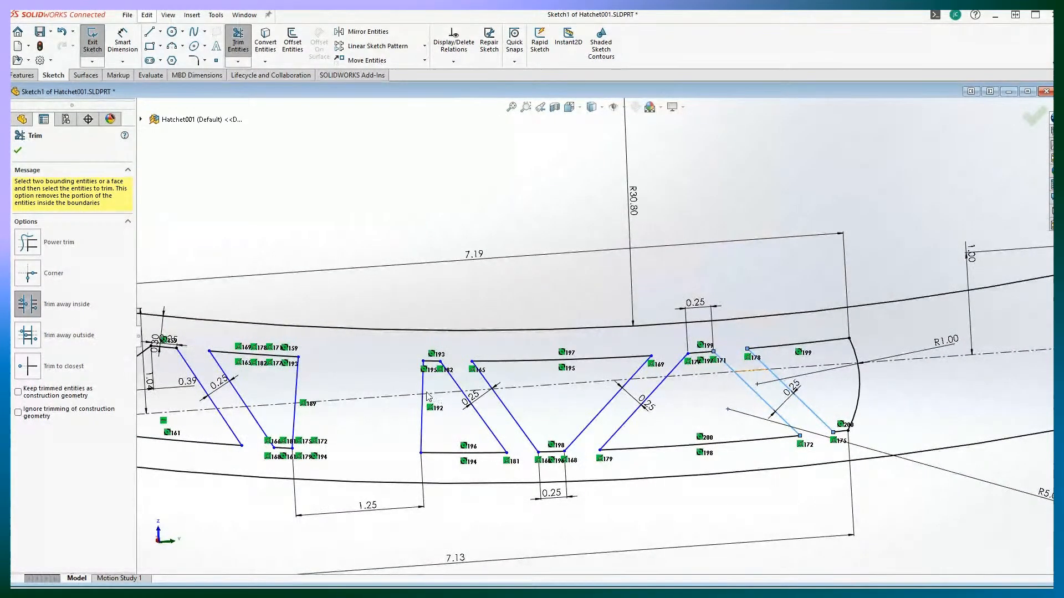
{"action": "scroll", "coordinate": [428, 395], "scroll_direction": "up", "scroll_amount": 3}
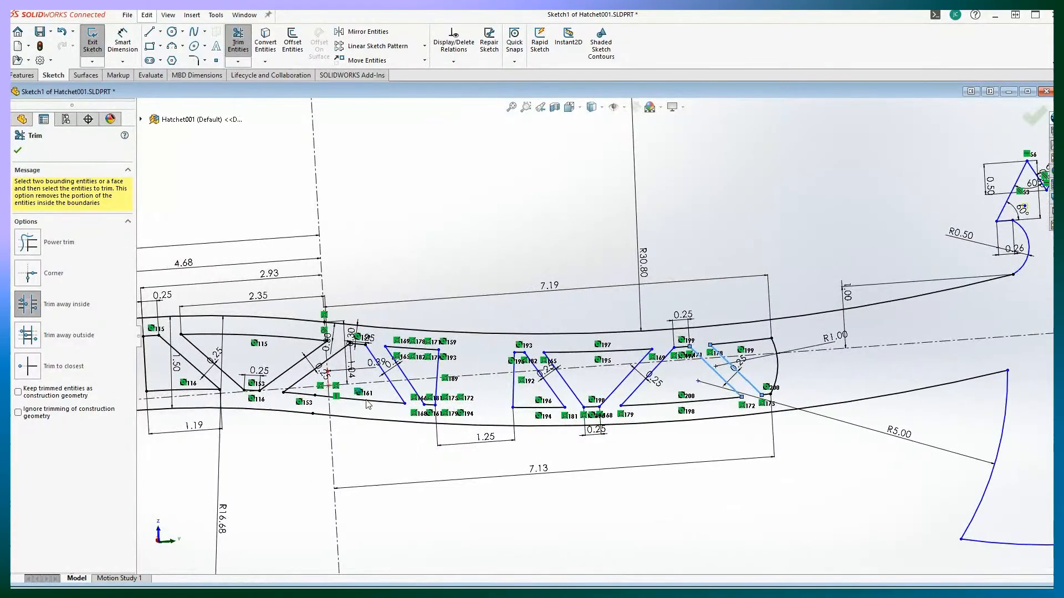
{"action": "scroll", "coordinate": [366, 404], "scroll_direction": "down", "scroll_amount": 1}
{"action": "key", "text": "Escape"}
{"action": "scroll", "coordinate": [204, 250], "scroll_direction": "up", "scroll_amount": 3}
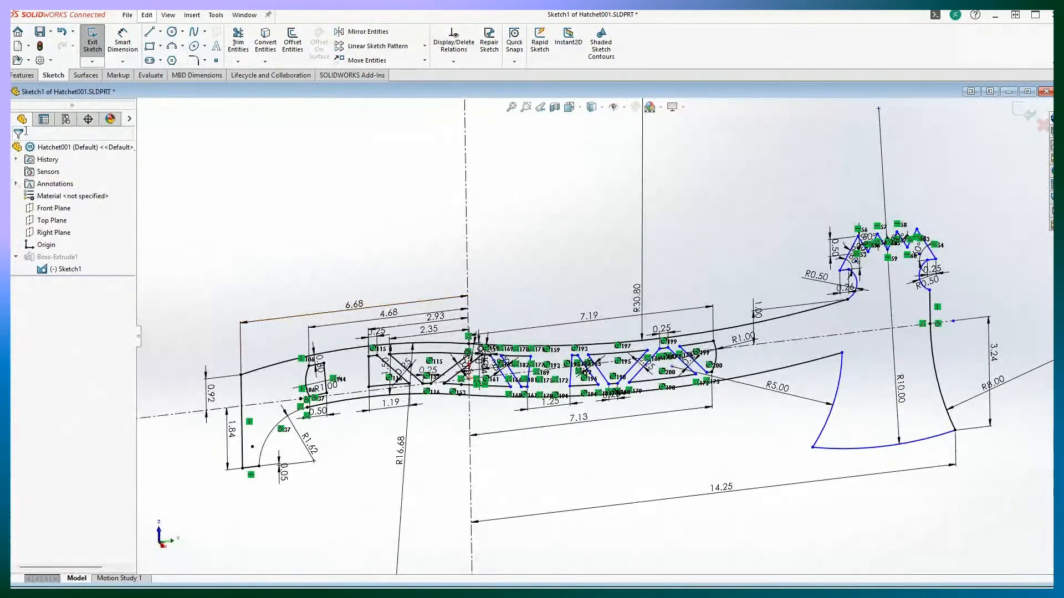
Step: Exit the sketch to check the hatchet body, and reopen Sketch1 to examine the handle cutouts
{"action": "left_click", "coordinate": [92, 42]}
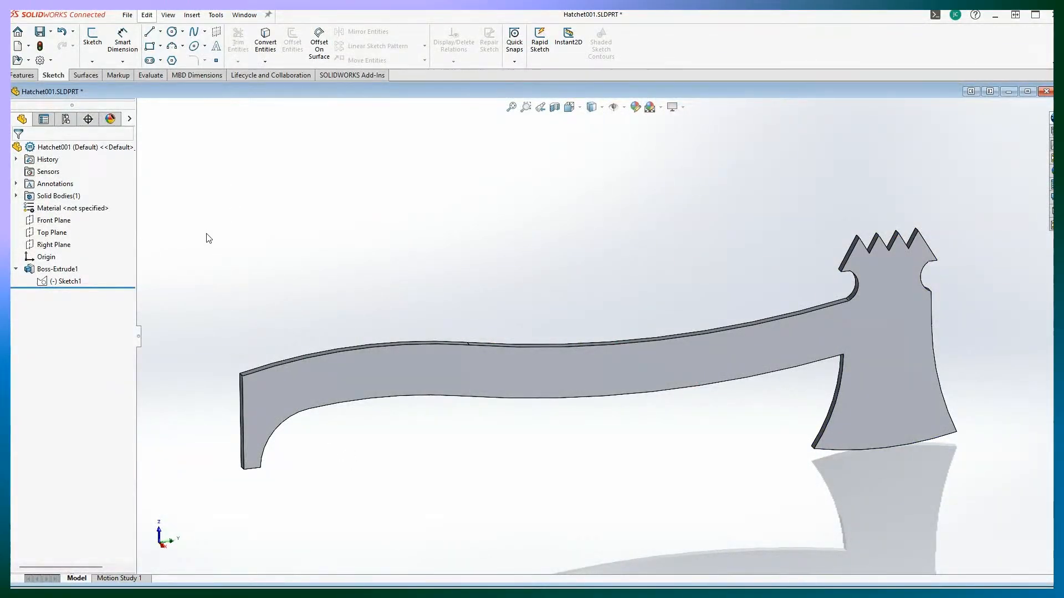
{"action": "right_click", "coordinate": [66, 281]}
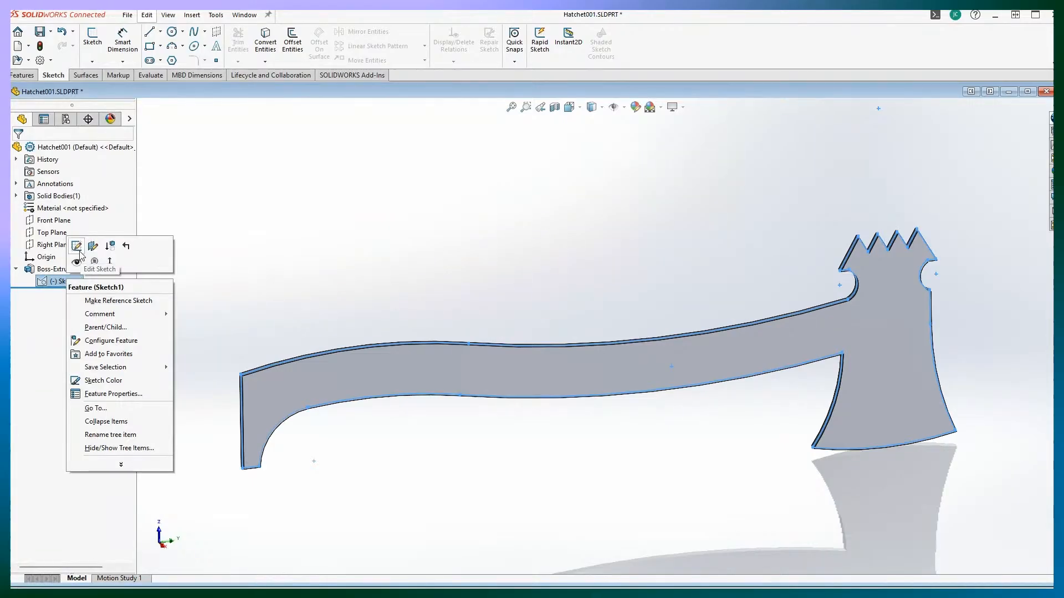
{"action": "left_click", "coordinate": [118, 256]}
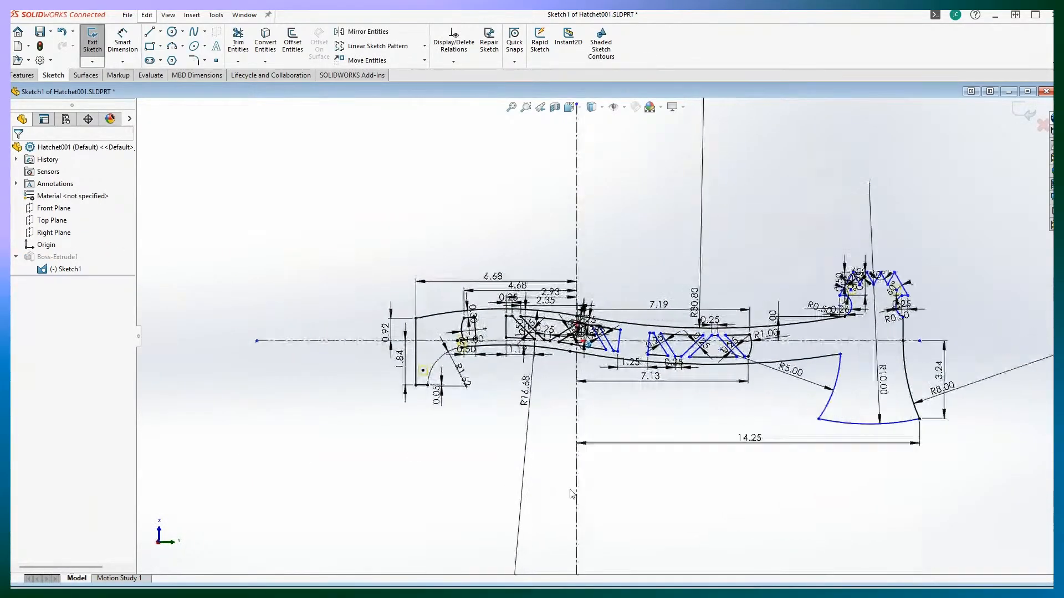
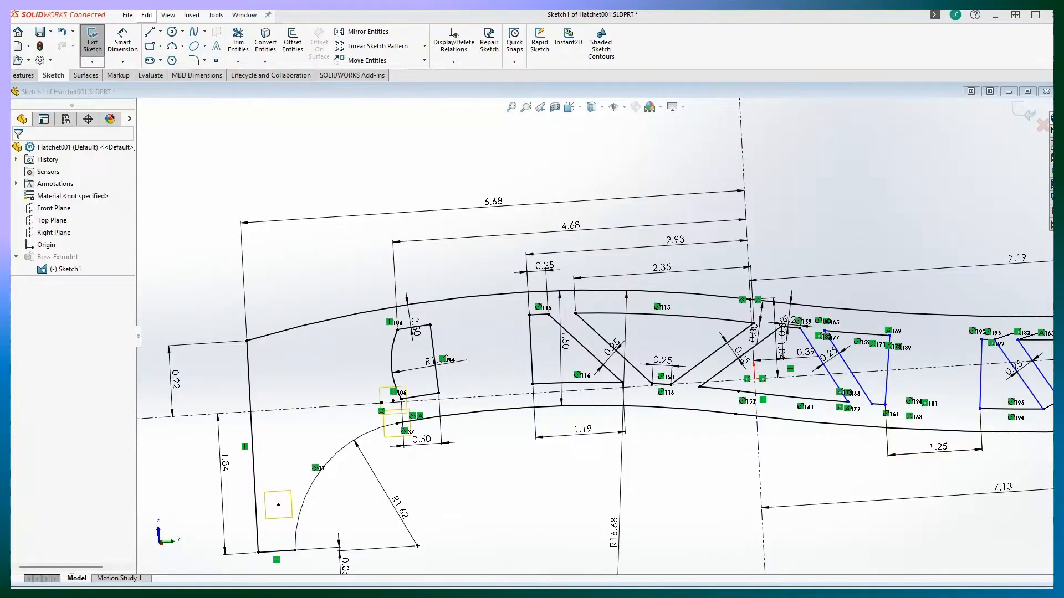
{"action": "scroll", "coordinate": [571, 439], "scroll_direction": "up", "scroll_amount": 5}
{"action": "middle_click_drag", "start_coordinate": [571, 439], "coordinate": [618, 453]}
{"action": "scroll", "coordinate": [618, 452], "scroll_direction": "down", "scroll_amount": 10}
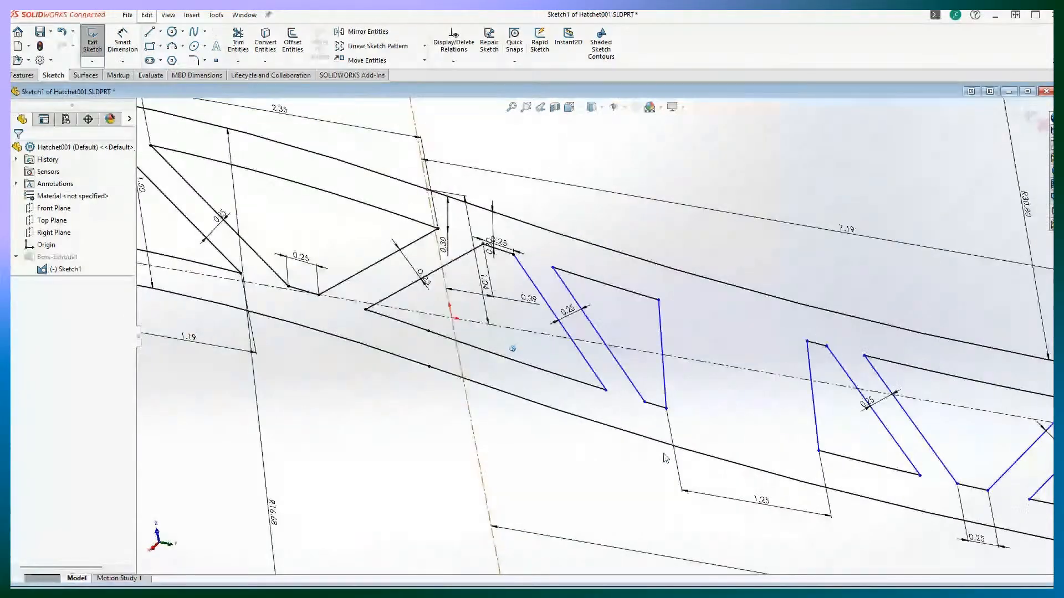
{"action": "scroll", "coordinate": [665, 457], "scroll_direction": "down", "scroll_amount": 6}
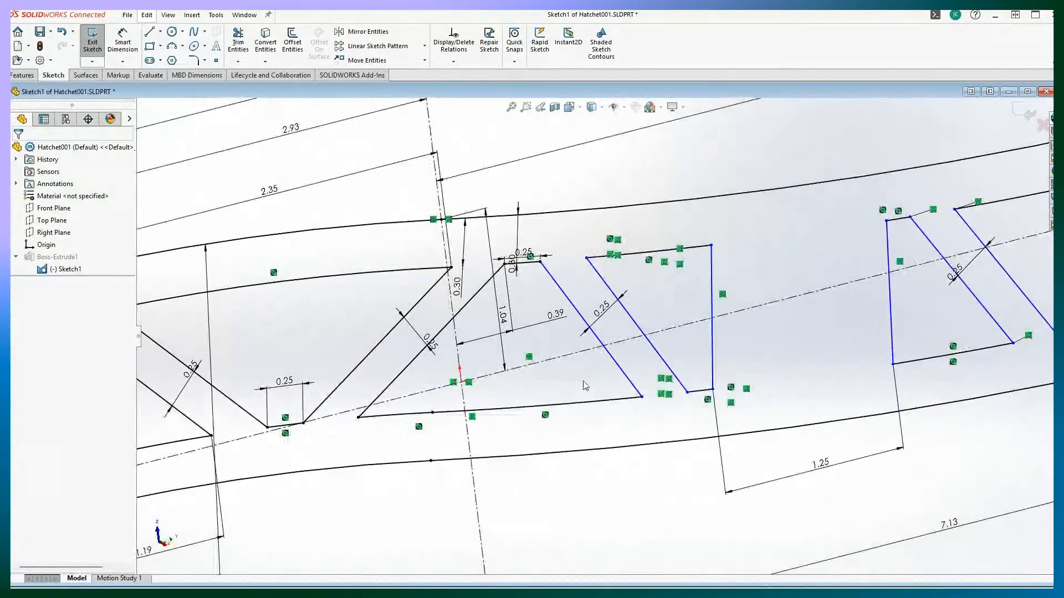
{"action": "scroll", "coordinate": [584, 367], "scroll_direction": "up", "scroll_amount": 4}
{"action": "scroll", "coordinate": [584, 367], "scroll_direction": "up", "scroll_amount": 2}
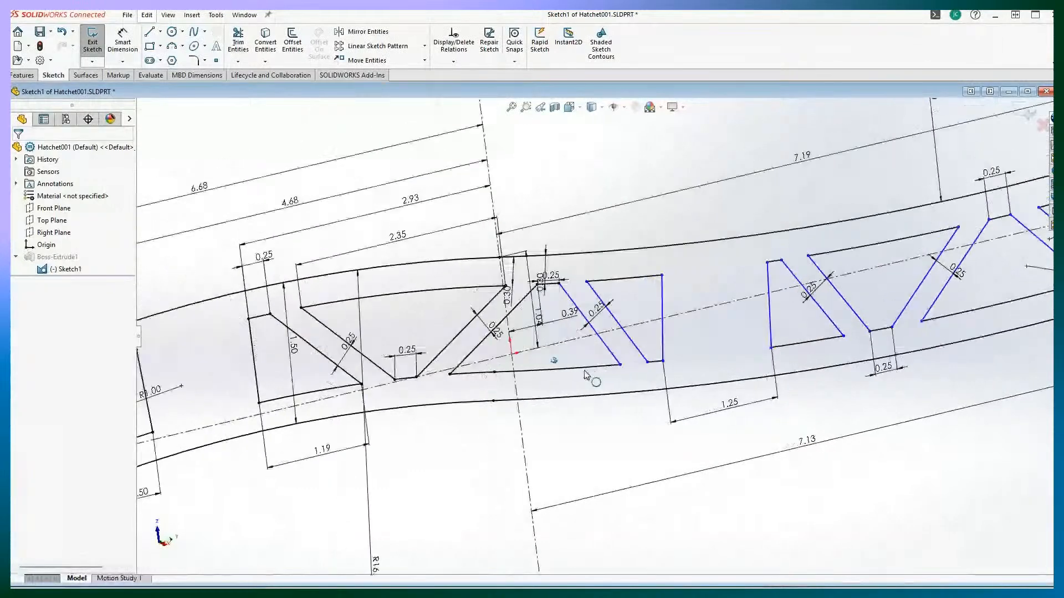
Step: Try to dimension between the upright line nearer the origin and the vertical centreline
{"action": "left_click", "coordinate": [122, 42]}
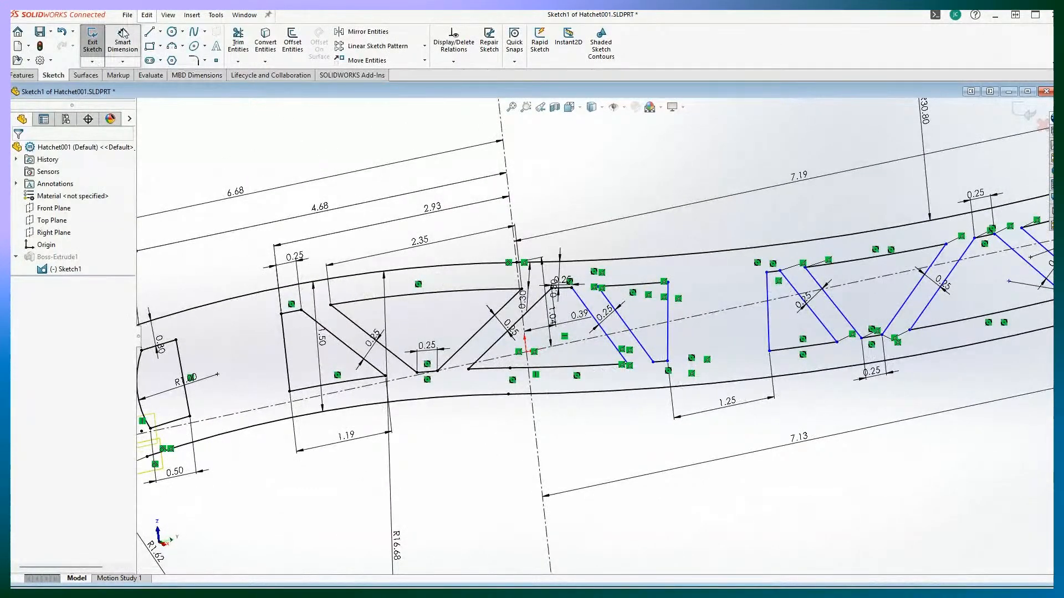
{"action": "left_click", "coordinate": [669, 342]}
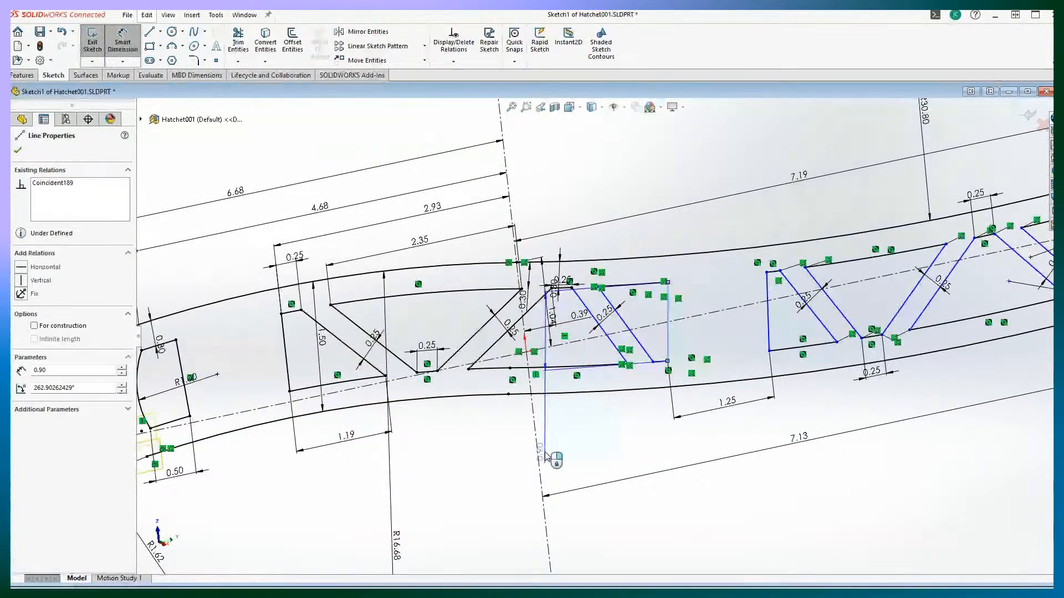
{"action": "left_click", "coordinate": [539, 446]}
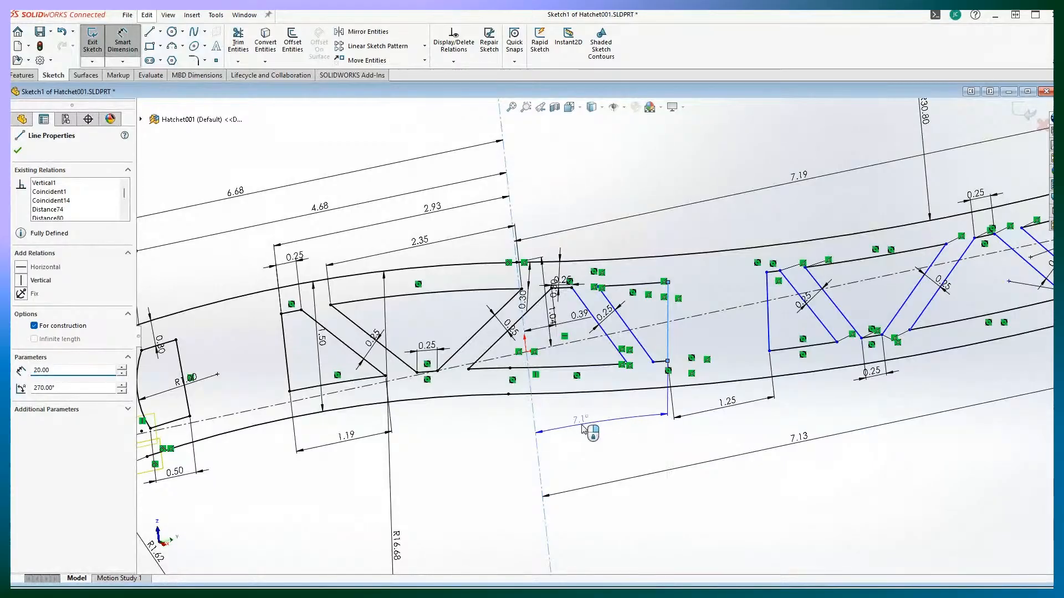
{"action": "left_click", "coordinate": [584, 430]}
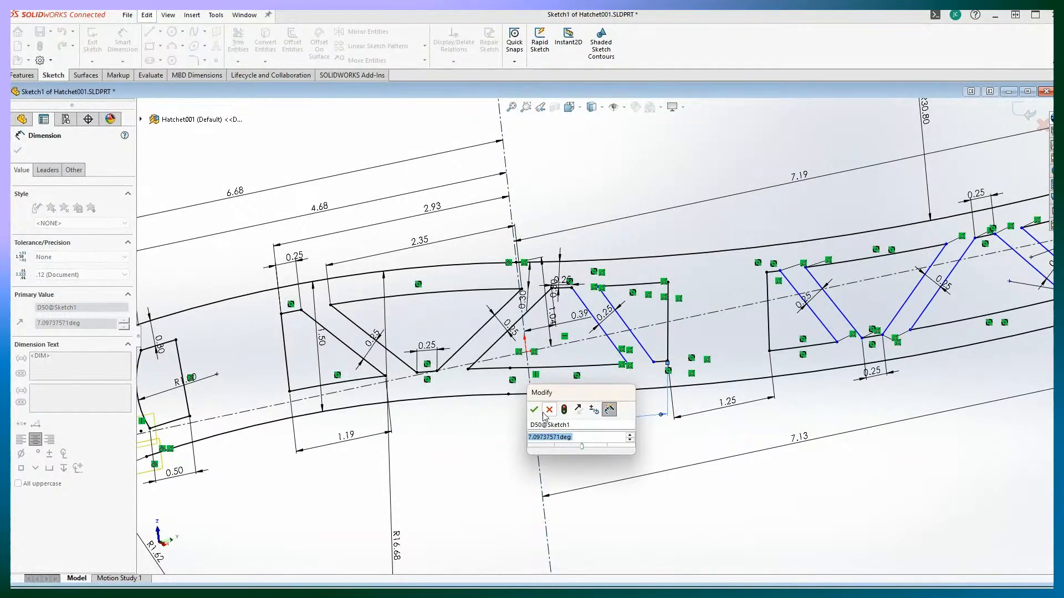
{"action": "left_click", "coordinate": [545, 412]}
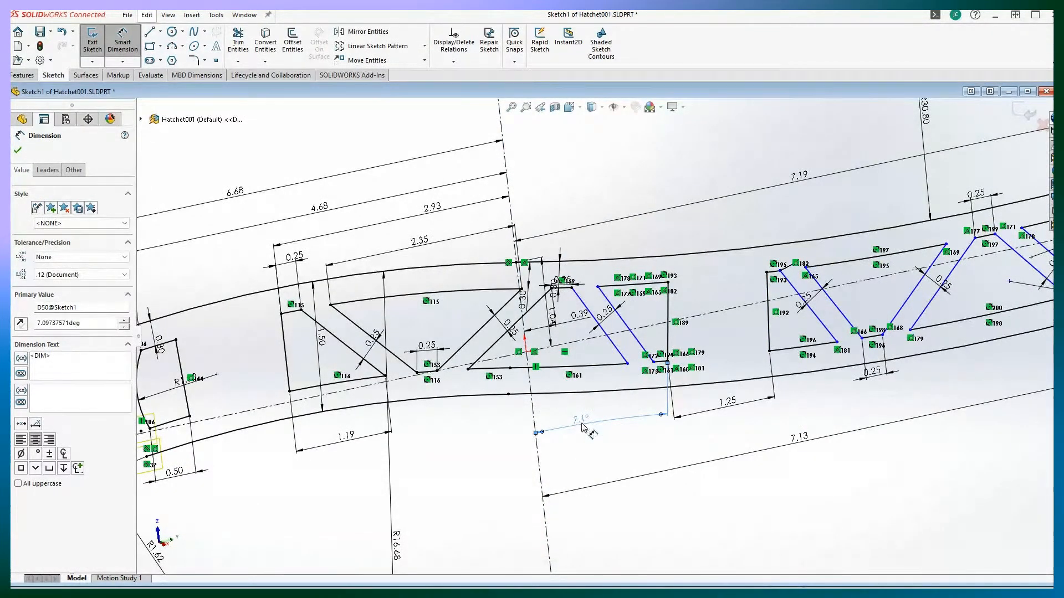
{"action": "key", "text": "Escape"}
Step: Dimension the horizontal distance from the vertical centreline to the lower head-side corner of the triangular cutout beside the origin, keeping the measured value
{"action": "scroll", "coordinate": [519, 337], "scroll_direction": "down", "scroll_amount": 5}
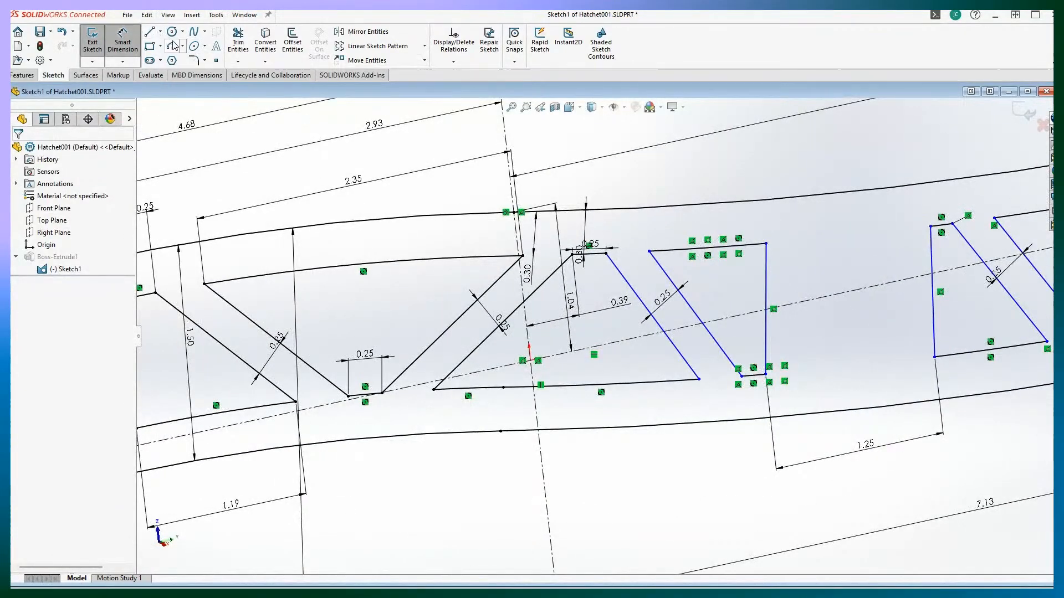
{"action": "left_click", "coordinate": [699, 380]}
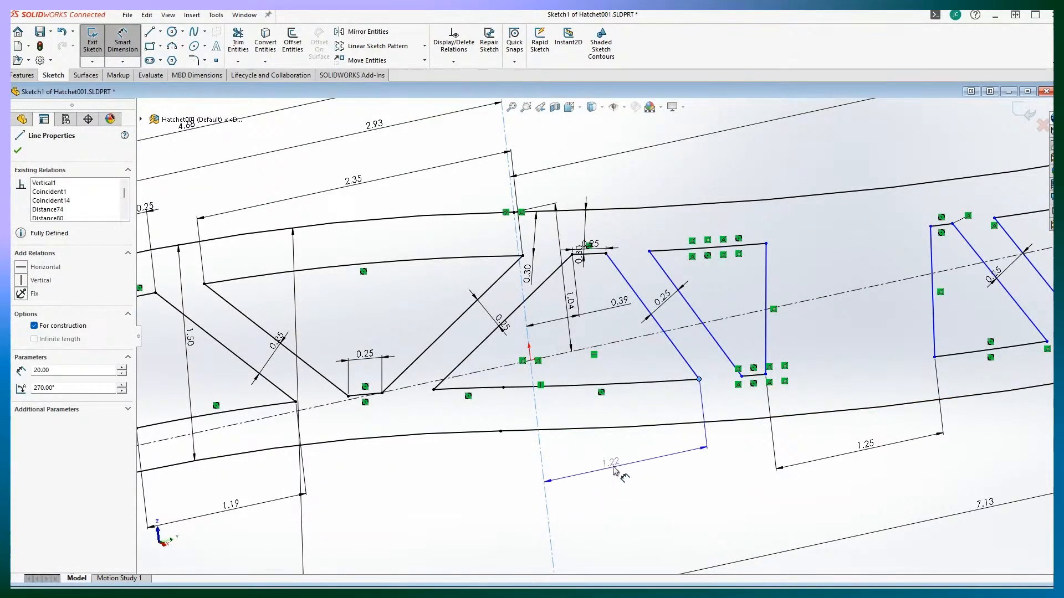
{"action": "left_click", "coordinate": [619, 465]}
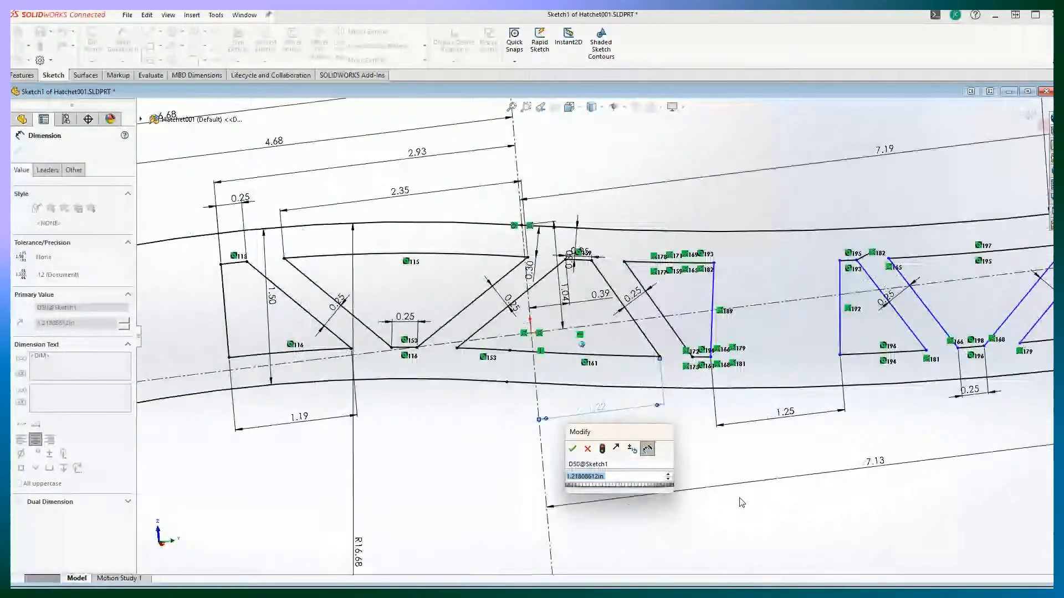
{"action": "mouse_move", "coordinate": [734, 501]}
{"action": "middle_mouse_down"}
{"action": "mouse_move", "coordinate": [785, 436]}
{"action": "mouse_move", "coordinate": [778, 460]}
{"action": "mouse_move", "coordinate": [800, 454]}
{"action": "mouse_move", "coordinate": [781, 457]}
{"action": "mouse_move", "coordinate": [809, 470]}
{"action": "mouse_move", "coordinate": [772, 464]}
{"action": "middle_mouse_up"}
{"action": "scroll", "coordinate": [671, 399], "scroll_direction": "up", "scroll_amount": 5}
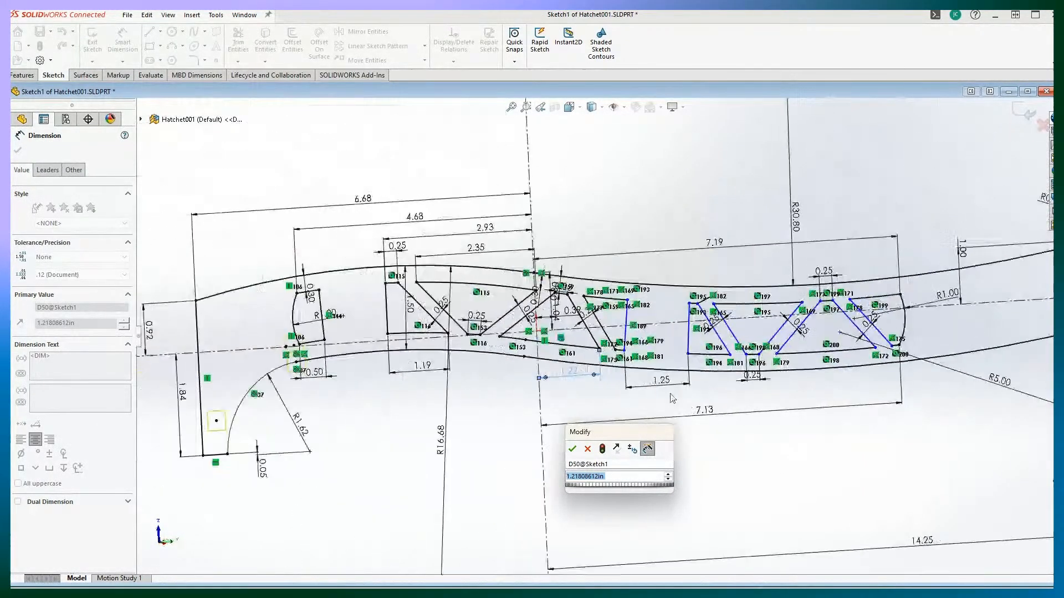
{"action": "scroll", "coordinate": [671, 399], "scroll_direction": "down", "scroll_amount": 5}
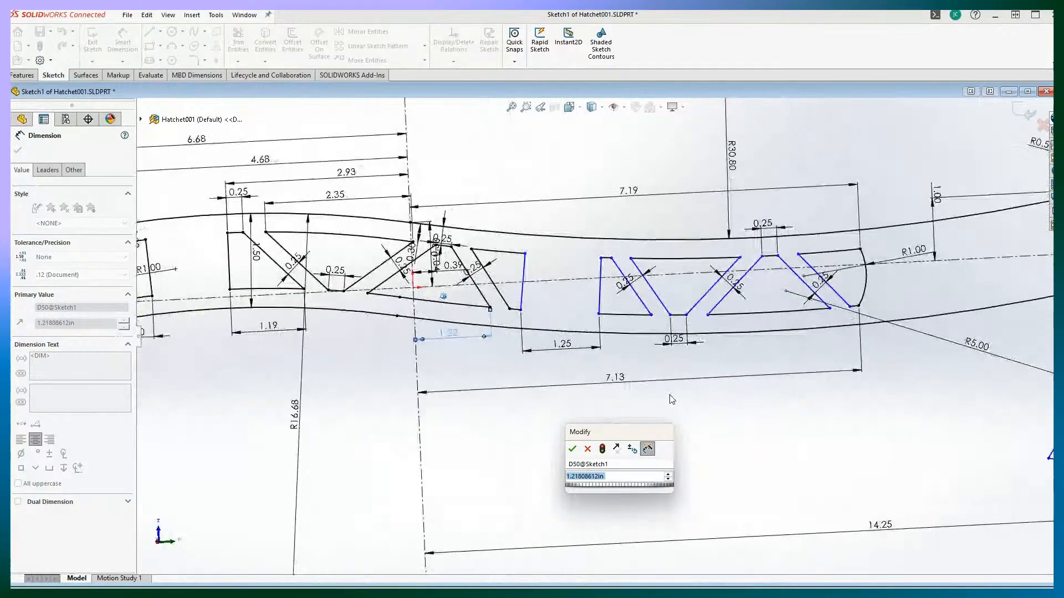
{"action": "scroll", "coordinate": [668, 410], "scroll_direction": "up", "scroll_amount": 4}
{"action": "scroll", "coordinate": [664, 414], "scroll_direction": "down", "scroll_amount": 3}
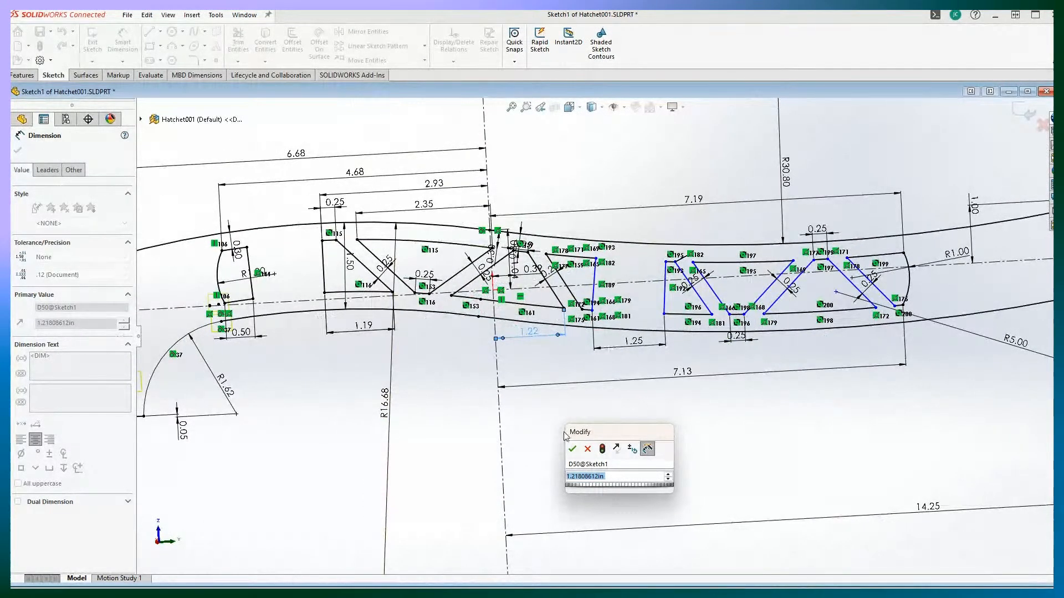
{"action": "left_click", "coordinate": [572, 449]}
Step: Dimension from the vertical centreline to the lower head-side corner of the first cutout beyond the 1.25 in gap, keeping the measured value
{"action": "scroll", "coordinate": [512, 361], "scroll_direction": "down", "scroll_amount": 2}
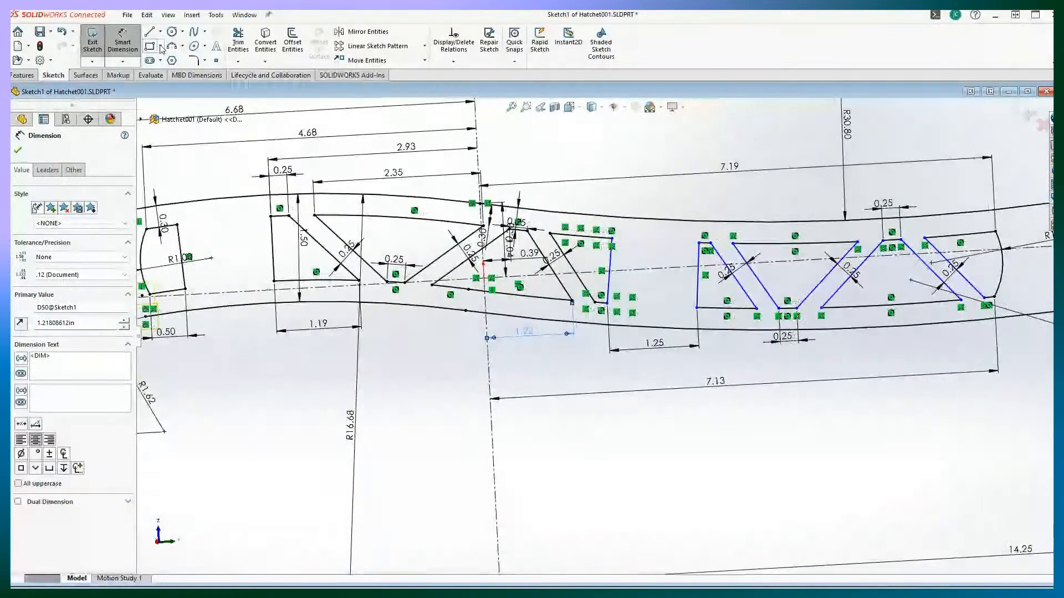
{"action": "left_click", "coordinate": [491, 363]}
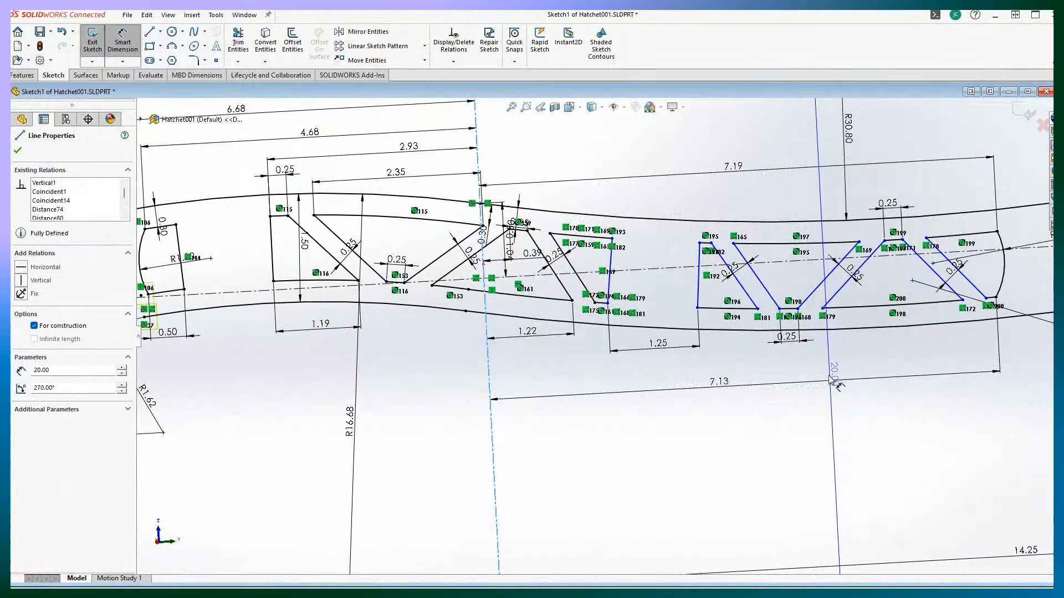
{"action": "left_click", "coordinate": [759, 310]}
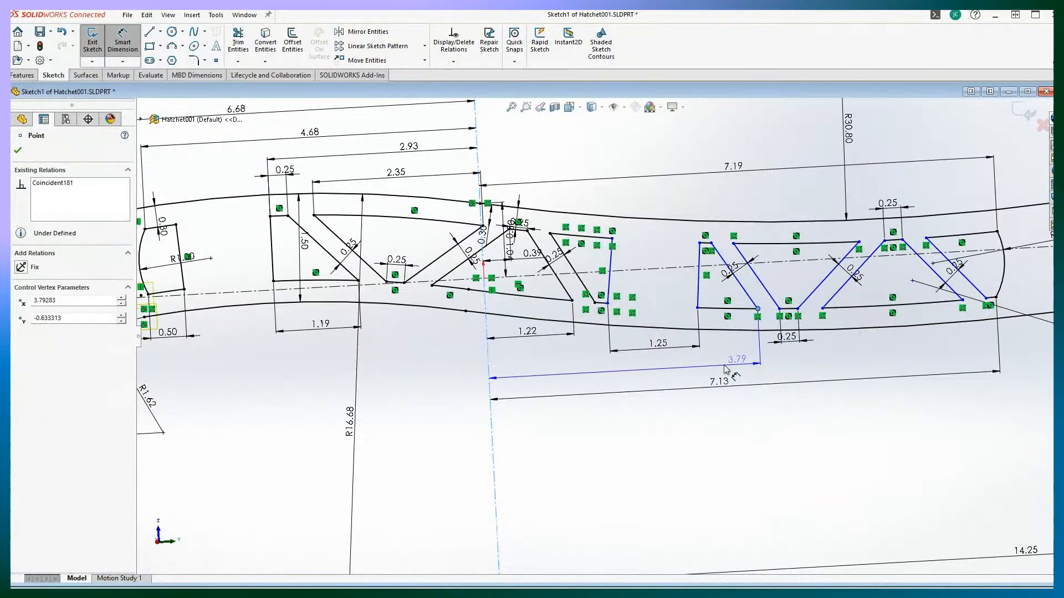
{"action": "left_click", "coordinate": [693, 381]}
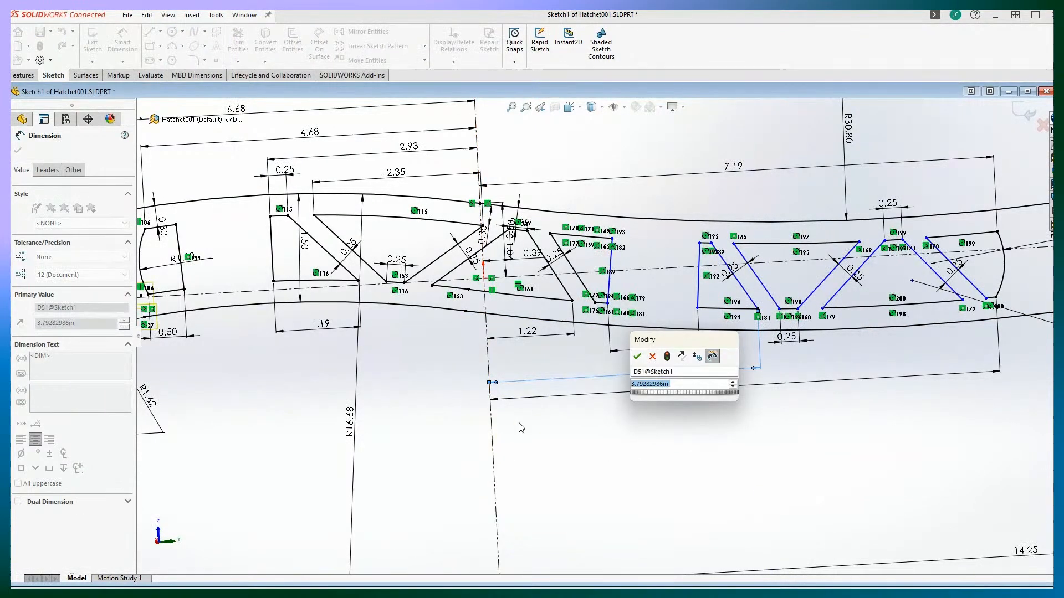
{"action": "left_click", "coordinate": [637, 357]}
Step: Dimension from the vertical centreline to the lower end of the upright cutout line before the 1.25 in gap, keeping the measured value
{"action": "scroll", "coordinate": [653, 421], "scroll_direction": "up", "scroll_amount": 1}
{"action": "scroll", "coordinate": [668, 450], "scroll_direction": "down", "scroll_amount": 3}
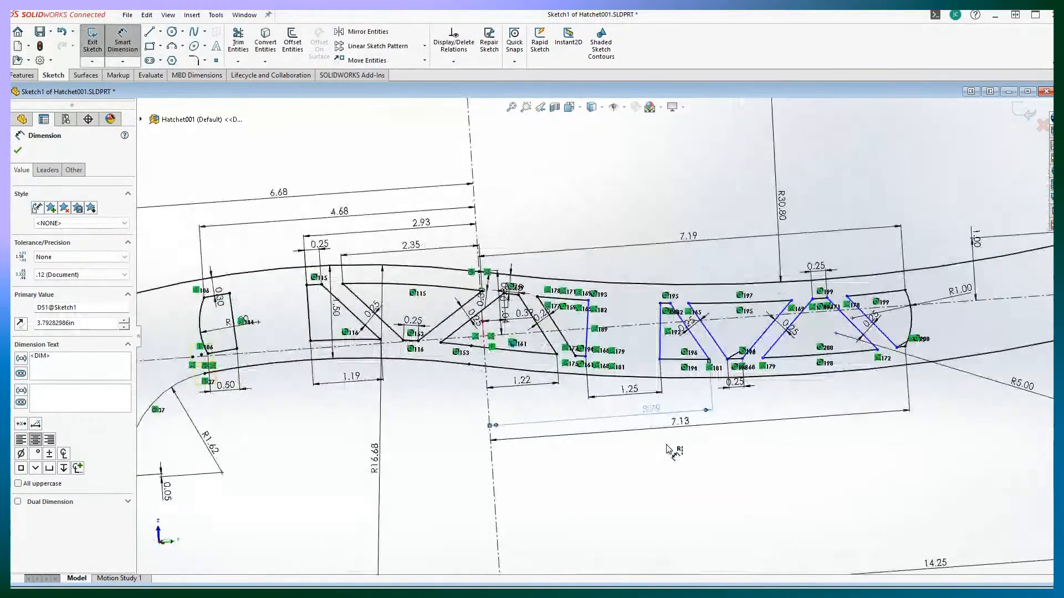
{"action": "scroll", "coordinate": [667, 450], "scroll_direction": "up", "scroll_amount": 5}
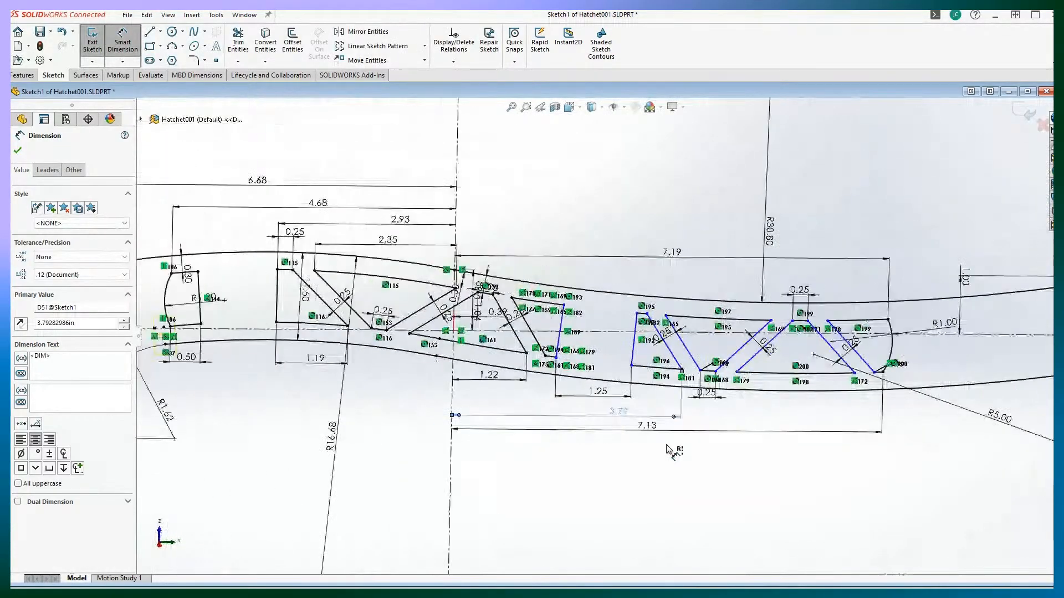
{"action": "scroll", "coordinate": [667, 450], "scroll_direction": "up", "scroll_amount": 3}
{"action": "scroll", "coordinate": [666, 449], "scroll_direction": "down", "scroll_amount": 6}
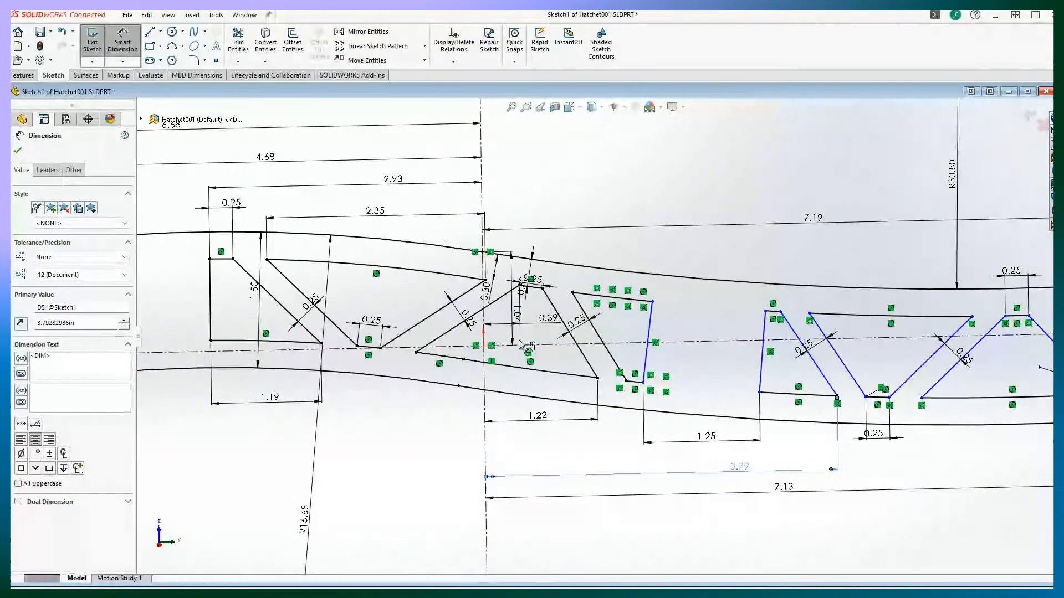
{"action": "left_click", "coordinate": [643, 382]}
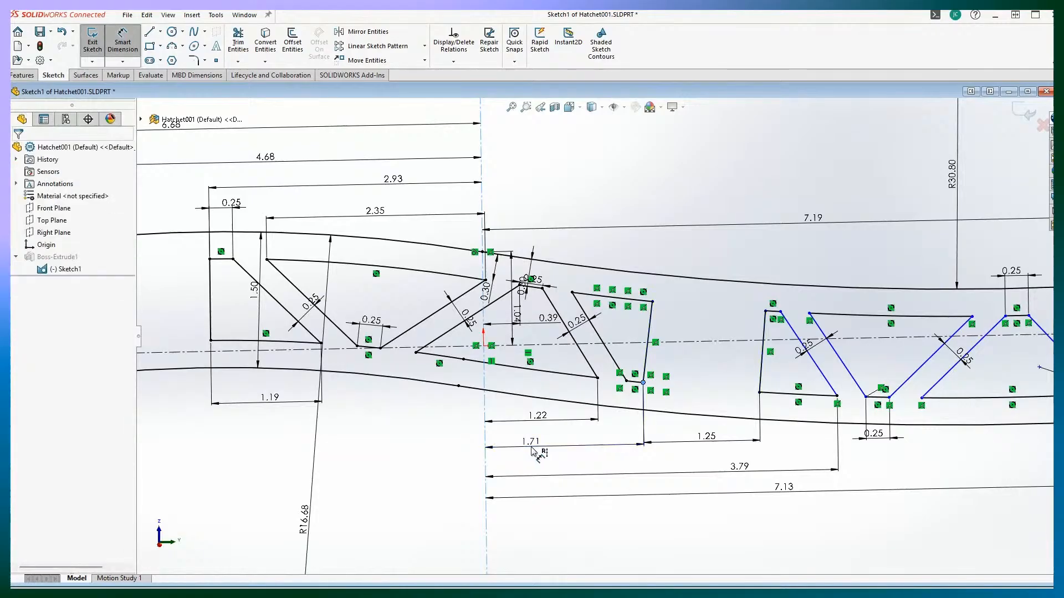
{"action": "left_click", "coordinate": [501, 449]}
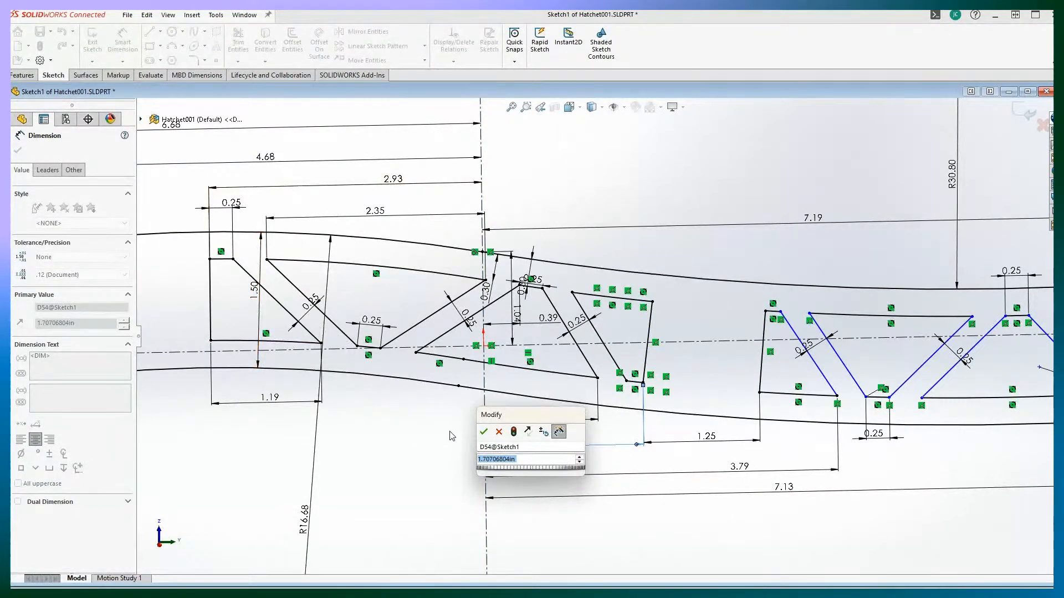
{"action": "left_click", "coordinate": [483, 432]}
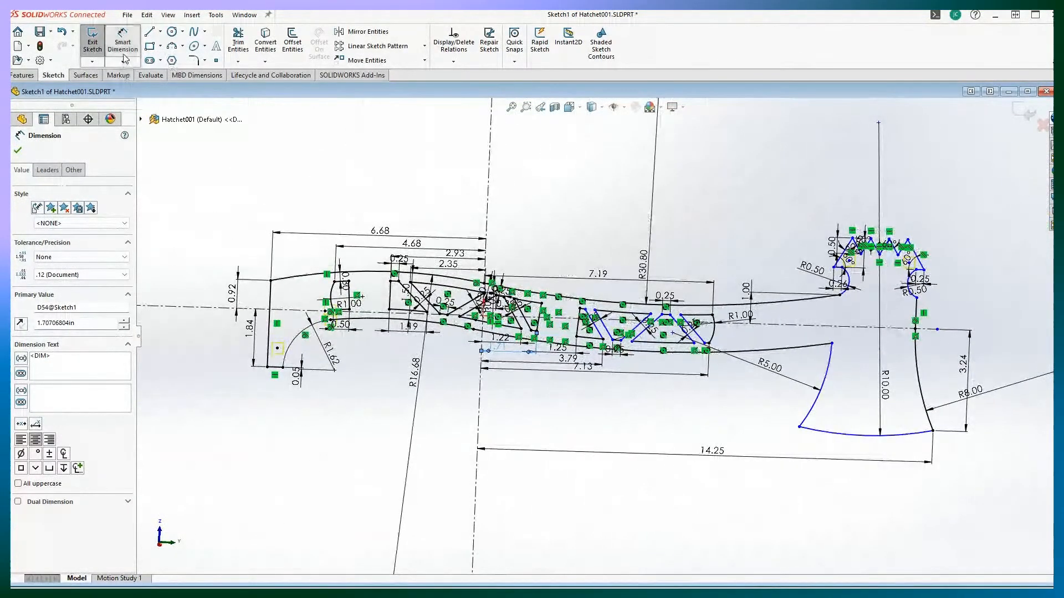
Step: Exit the sketch, open the Boss-Extrude1 definition to examine its selected contour around the handle cutouts, and accept it without changes
{"action": "left_click", "coordinate": [93, 42]}
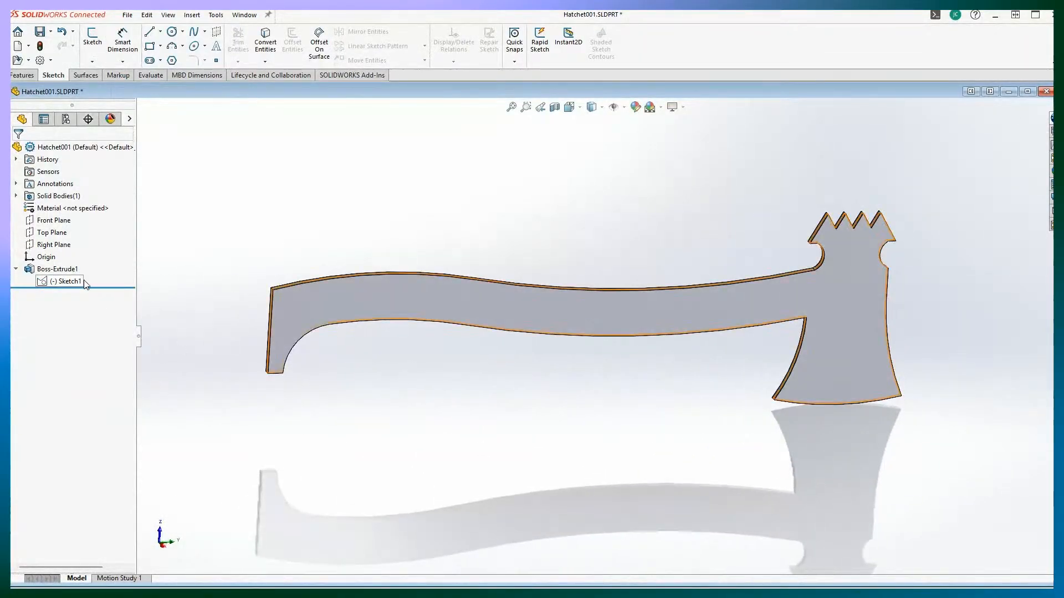
{"action": "right_click", "coordinate": [58, 271]}
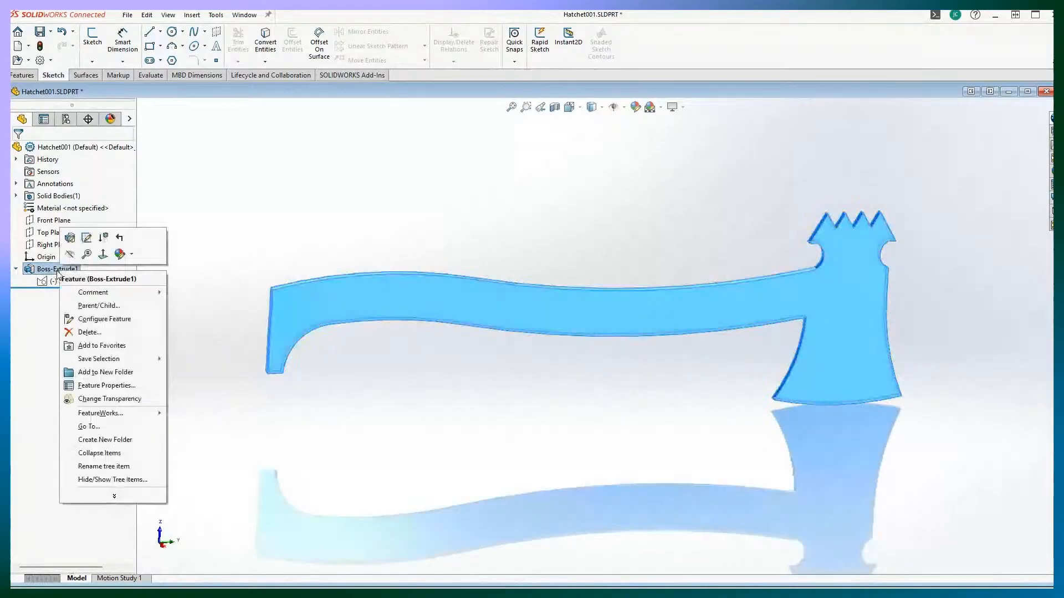
{"action": "left_click", "coordinate": [70, 238]}
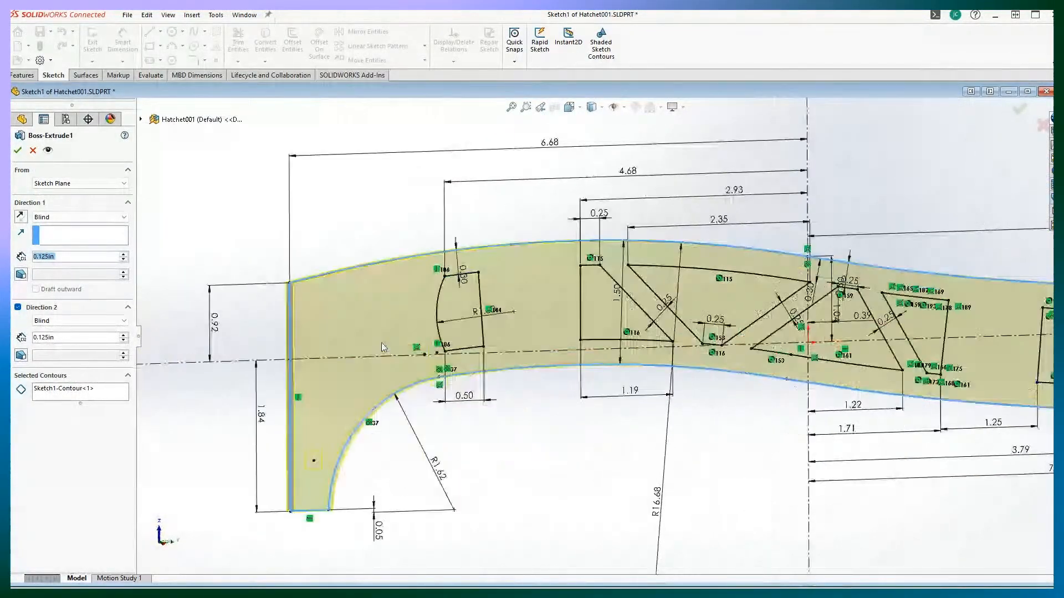
{"action": "scroll", "coordinate": [424, 304], "scroll_direction": "down", "scroll_amount": 1}
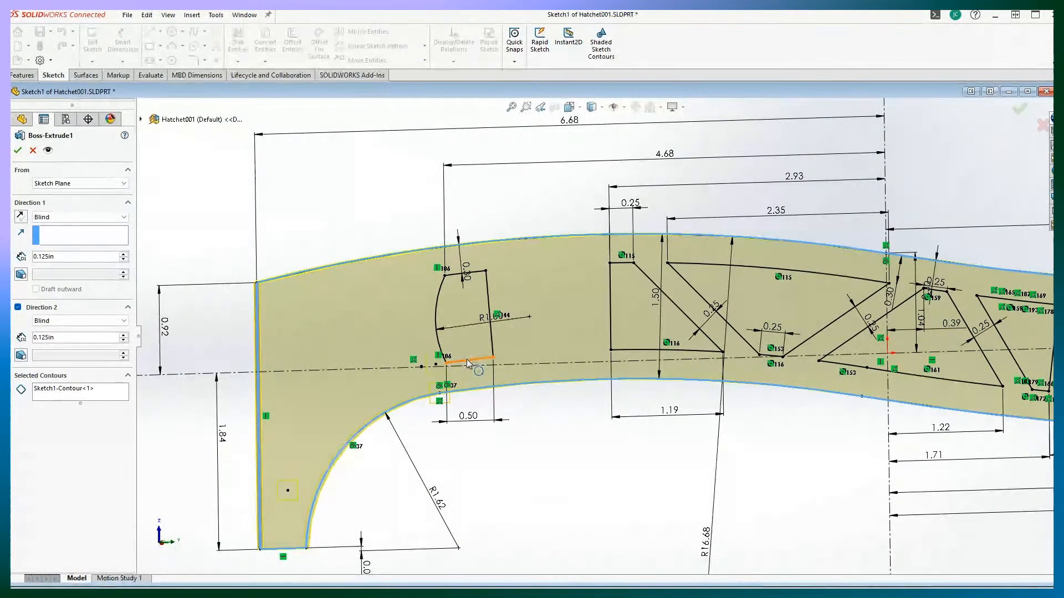
{"action": "left_click", "coordinate": [18, 150]}
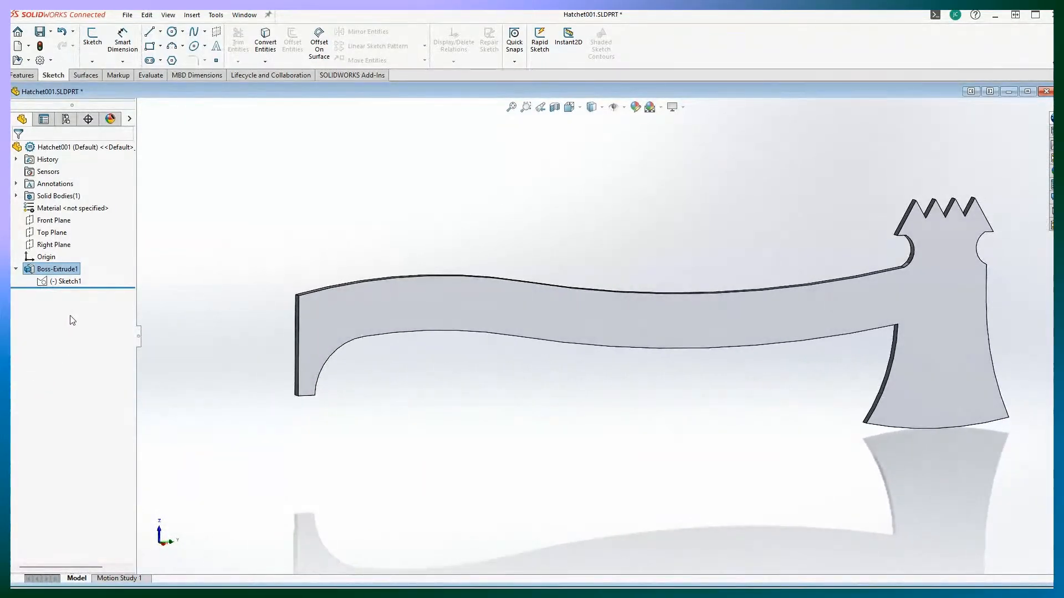
Step: Open the sketch of Boss-Extrude1 to check the cutout profiles, and exit it back to the hatchet body
{"action": "right_click", "coordinate": [62, 269]}
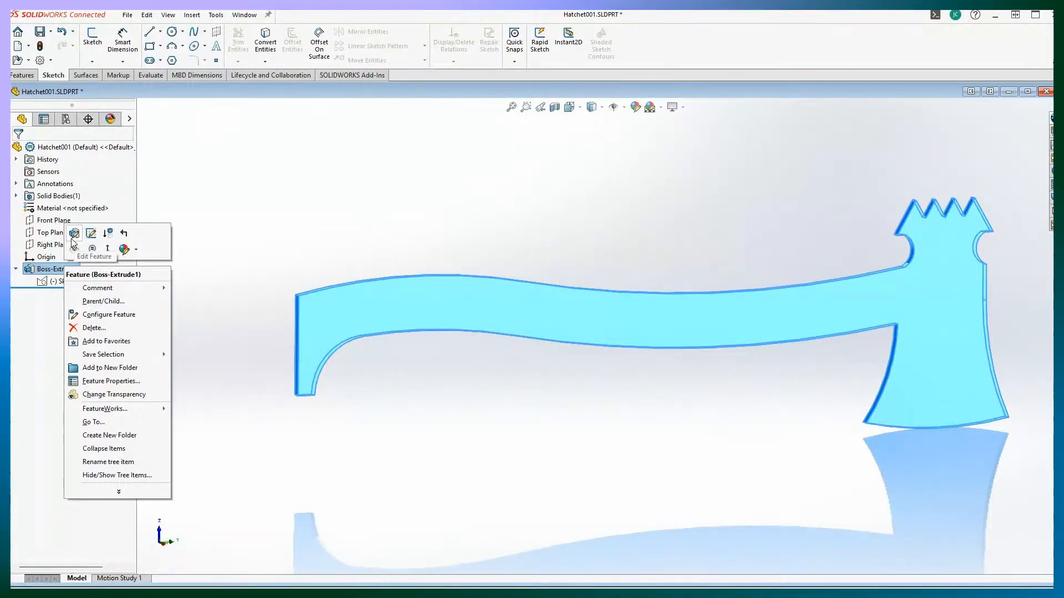
{"action": "left_click", "coordinate": [90, 233]}
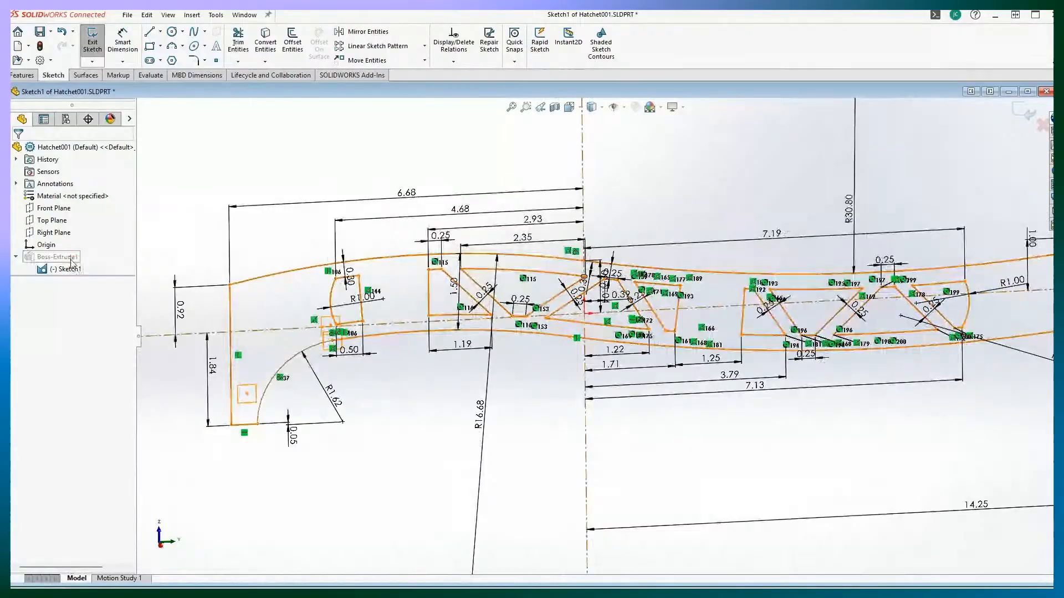
{"action": "left_click", "coordinate": [92, 50]}
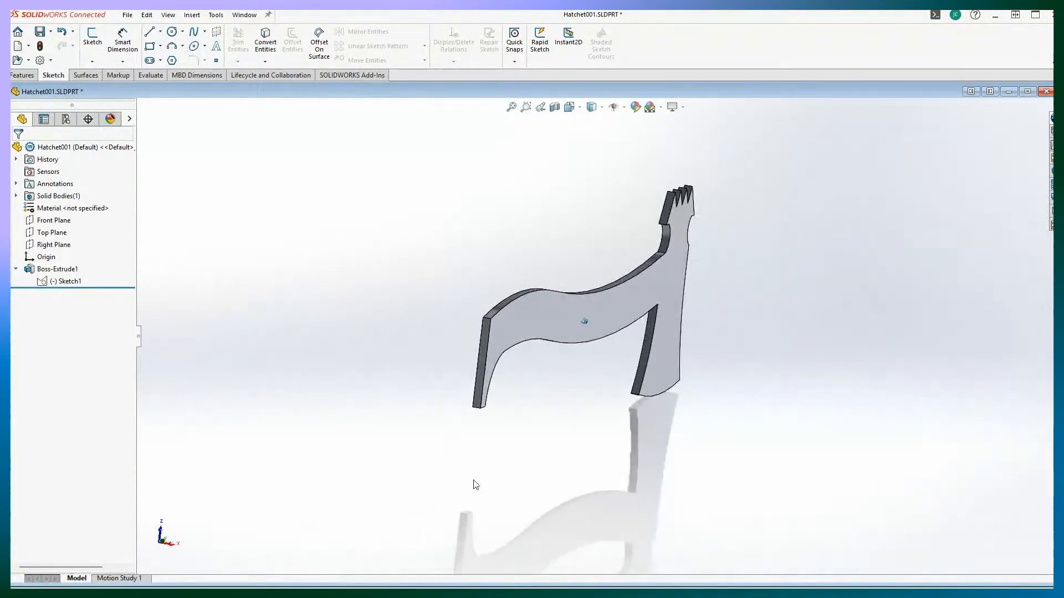
Step: Reopen Sketch1 and examine the handle outline, cutouts and remaining underdefined lines
{"action": "left_click", "coordinate": [68, 281]}
{"action": "right_click", "coordinate": [69, 281]}
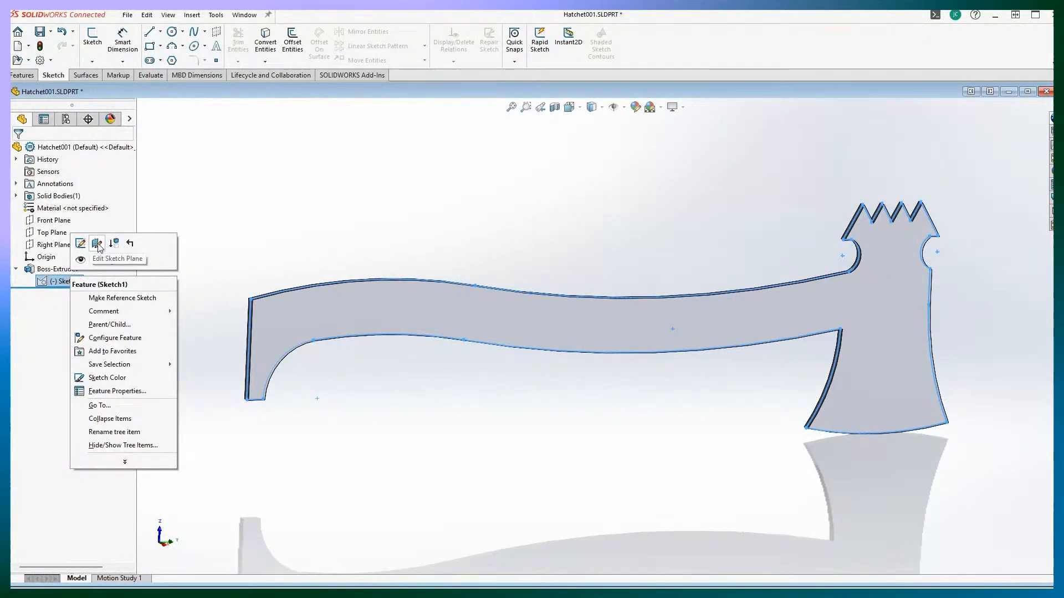
{"action": "left_click", "coordinate": [79, 244]}
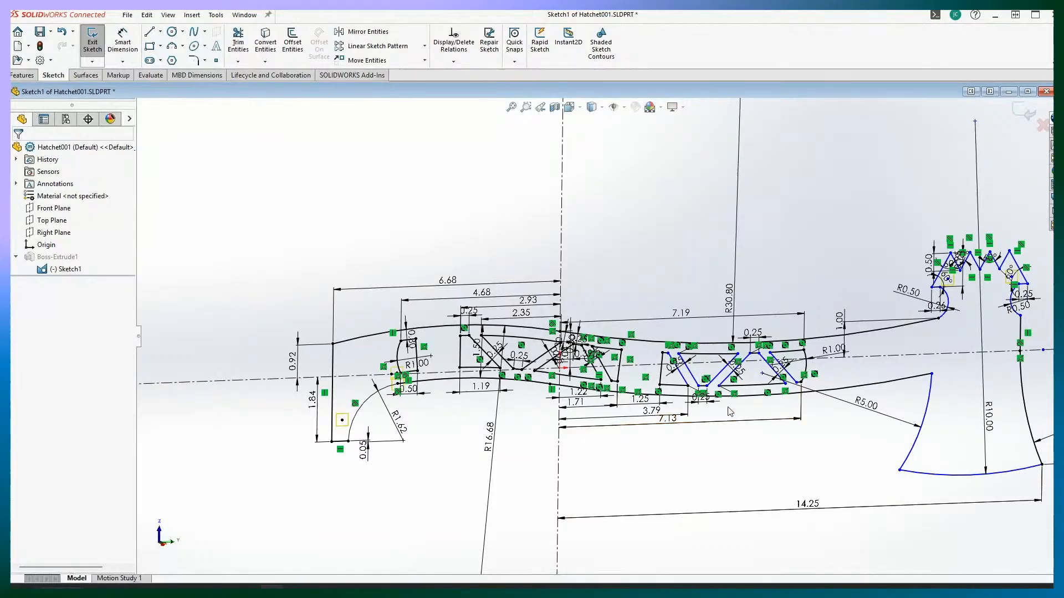
{"action": "scroll", "coordinate": [687, 410], "scroll_direction": "up", "scroll_amount": 2}
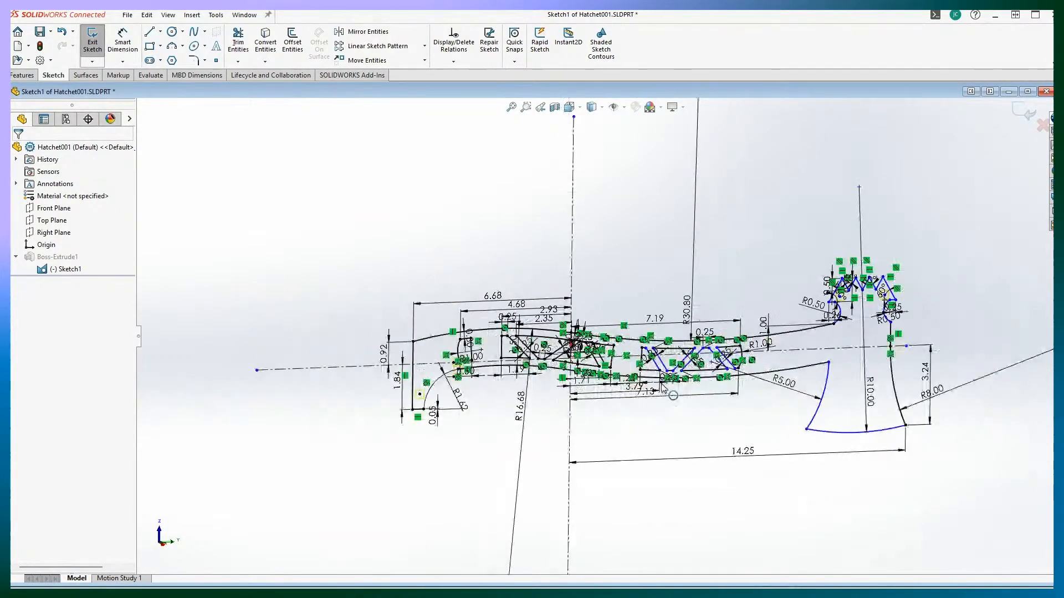
{"action": "scroll", "coordinate": [654, 437], "scroll_direction": "down", "scroll_amount": 5}
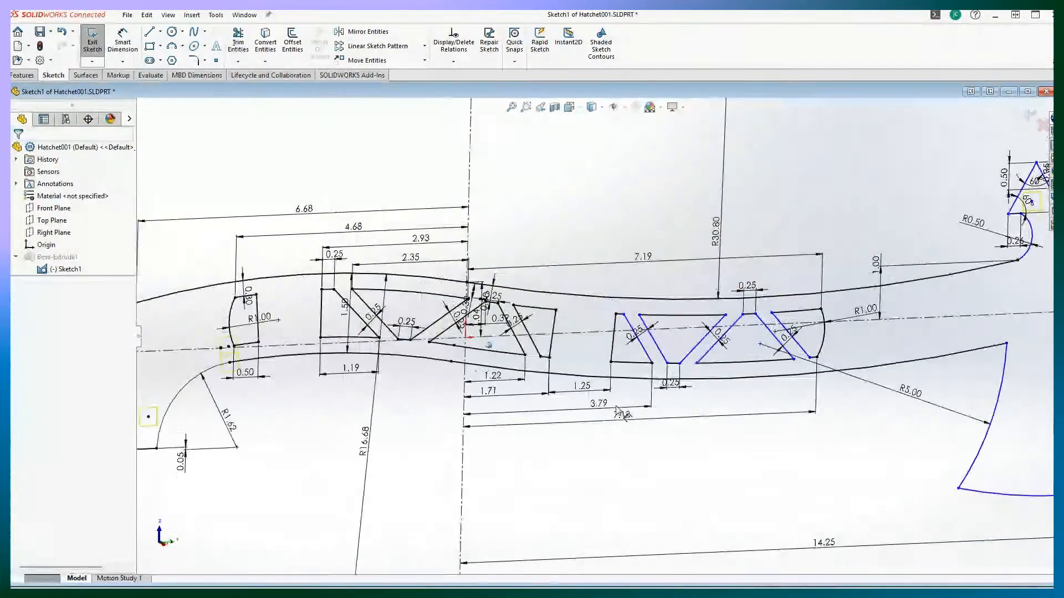
{"action": "scroll", "coordinate": [619, 415], "scroll_direction": "down", "scroll_amount": 1}
{"action": "scroll", "coordinate": [467, 380], "scroll_direction": "up", "scroll_amount": 3}
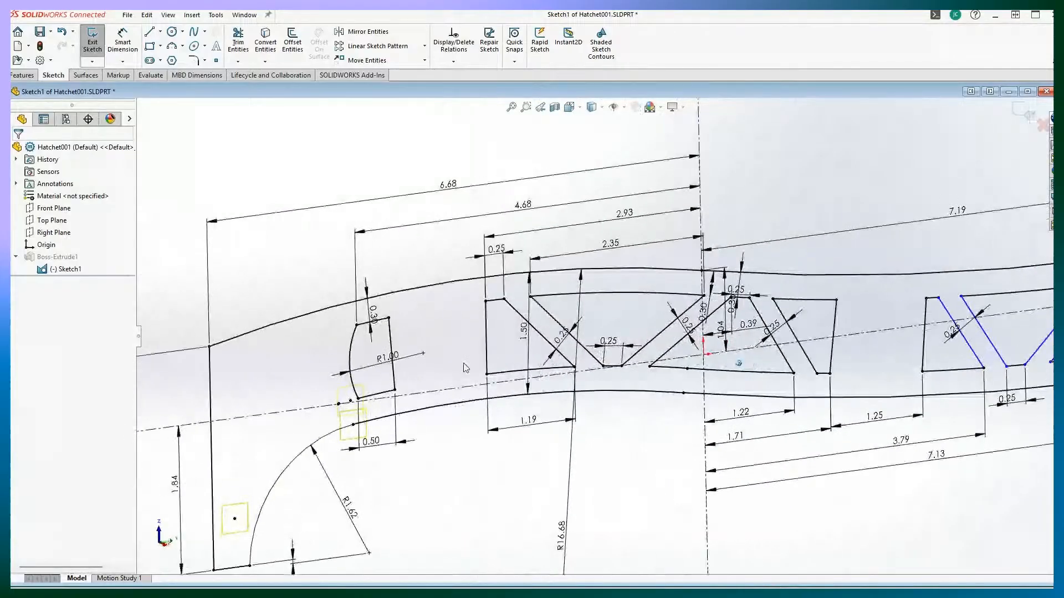
{"action": "scroll", "coordinate": [254, 289], "scroll_direction": "up", "scroll_amount": 1}
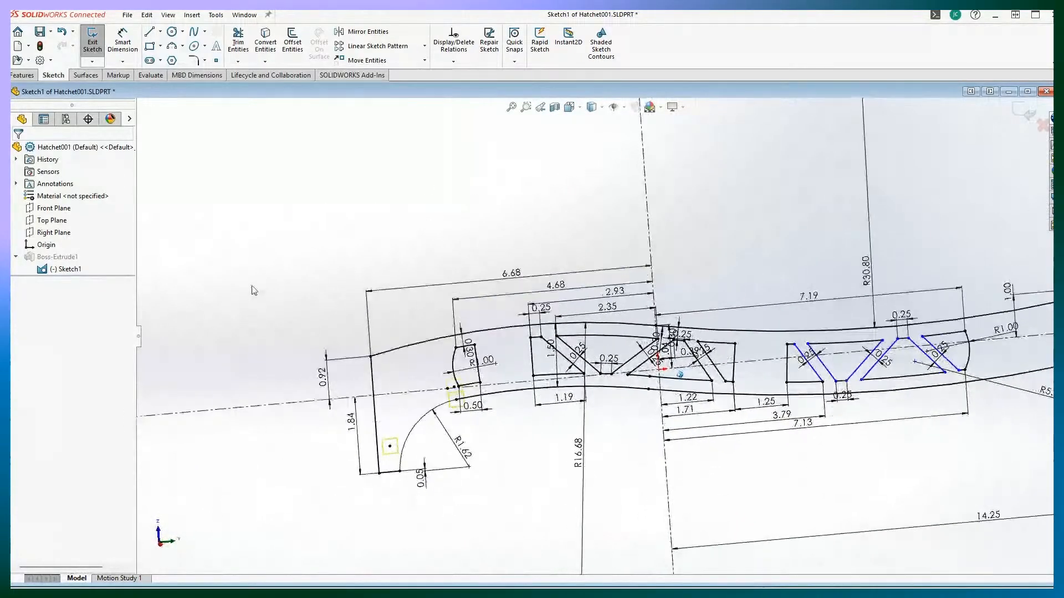
{"action": "scroll", "coordinate": [255, 289], "scroll_direction": "down", "scroll_amount": 2}
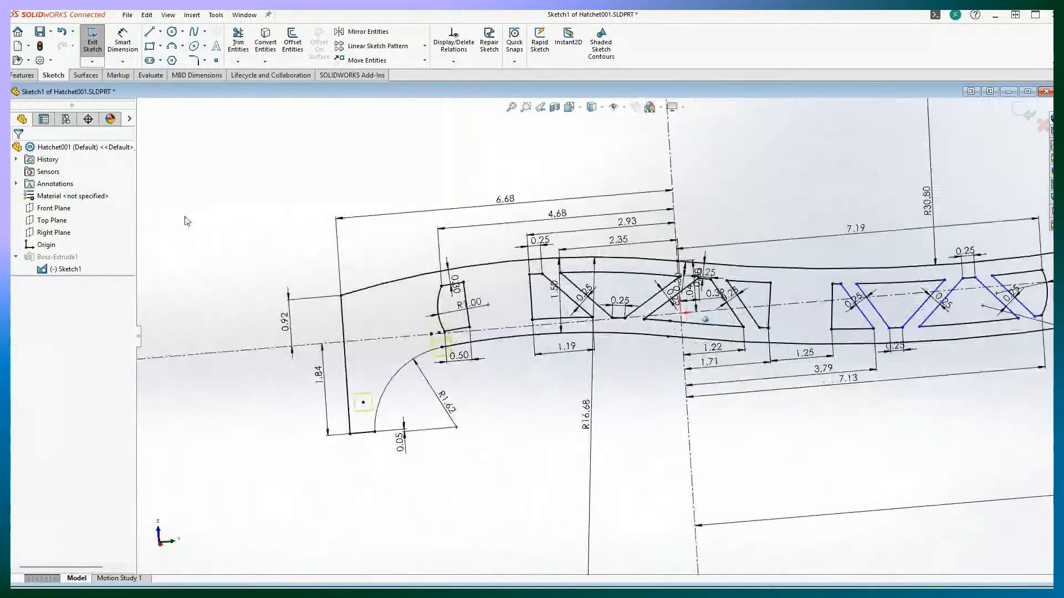
Step: Exit the sketch and open the Boss-Extrude1 definition, keeping Sketch Plane as its start condition
{"action": "left_click", "coordinate": [90, 49]}
{"action": "left_click", "coordinate": [60, 269]}
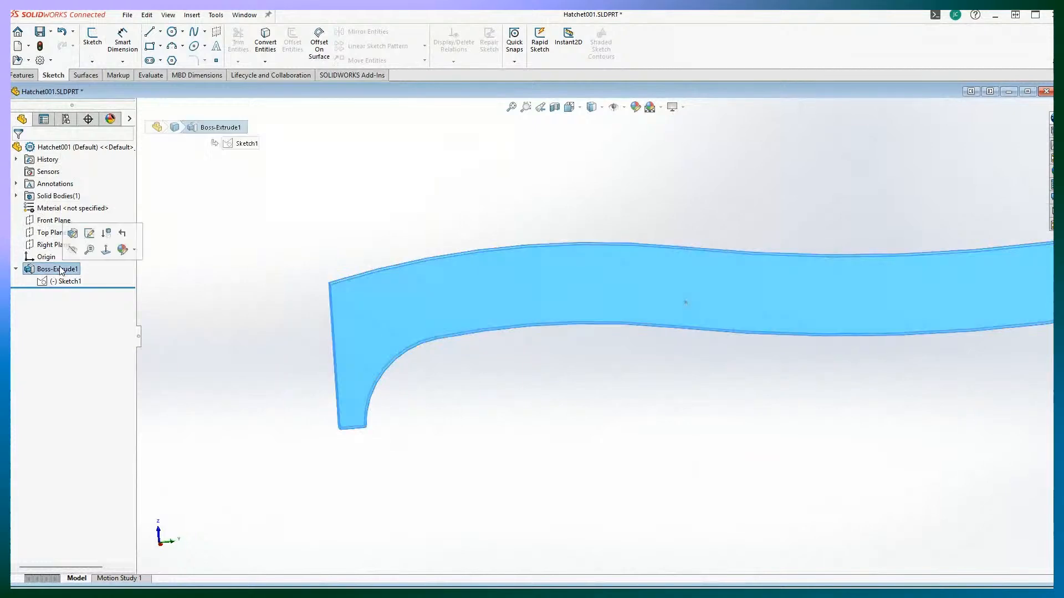
{"action": "right_click", "coordinate": [61, 270]}
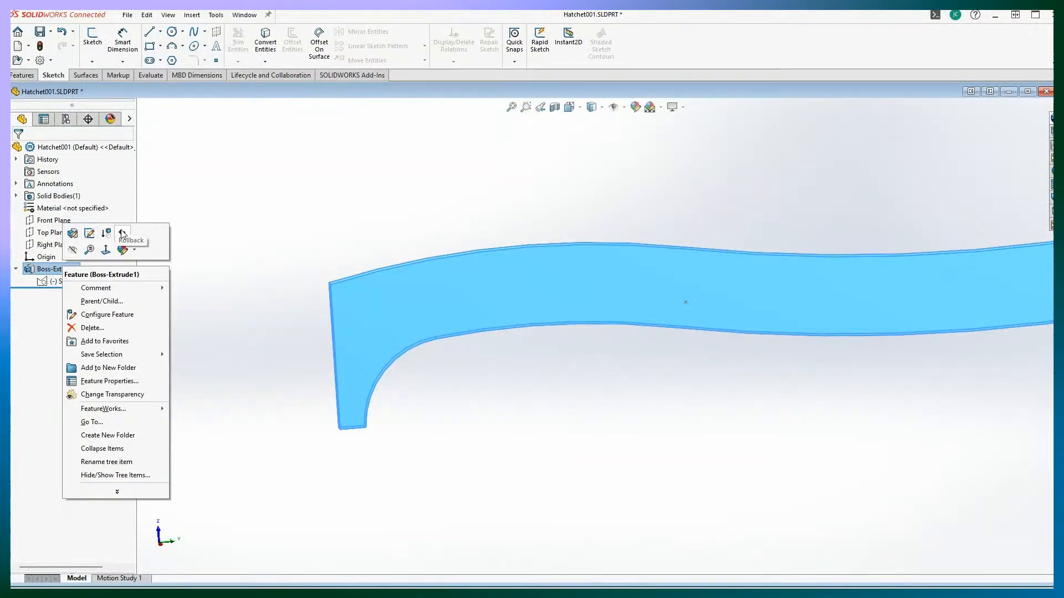
{"action": "left_click", "coordinate": [73, 233]}
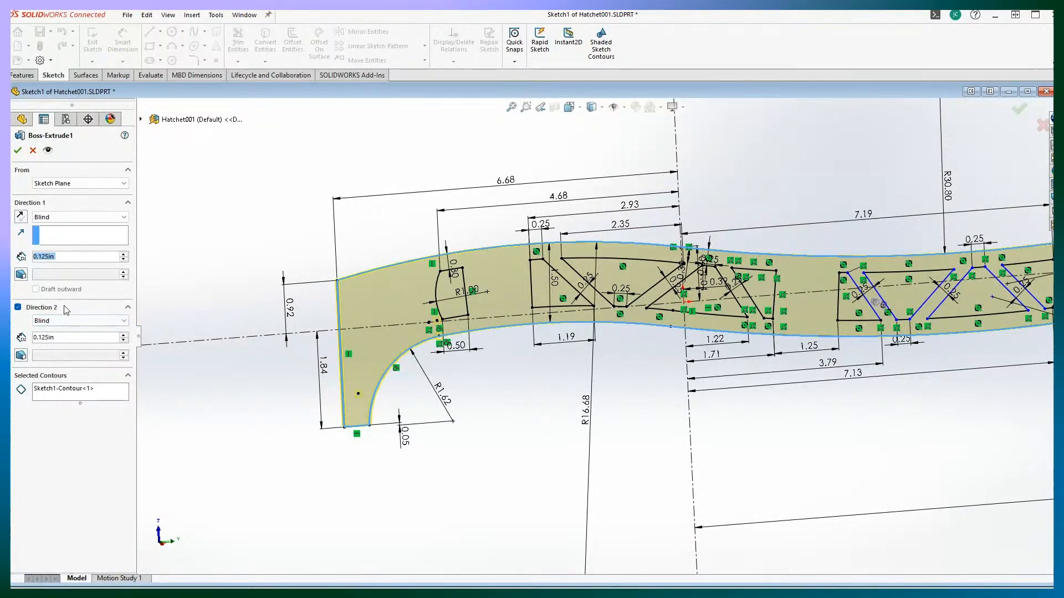
{"action": "left_click", "coordinate": [76, 184]}
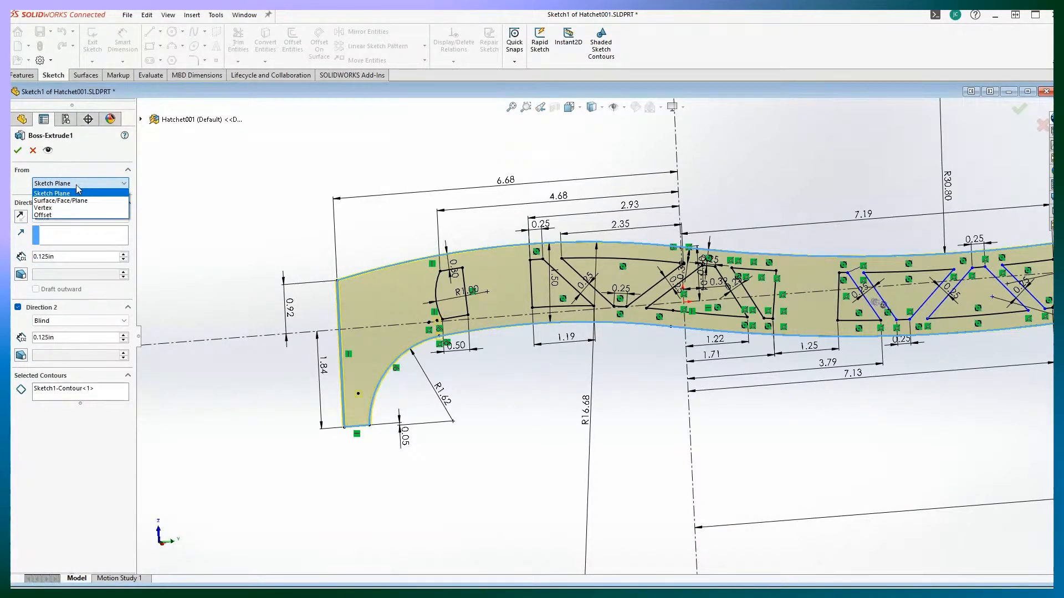
{"action": "left_click", "coordinate": [76, 186]}
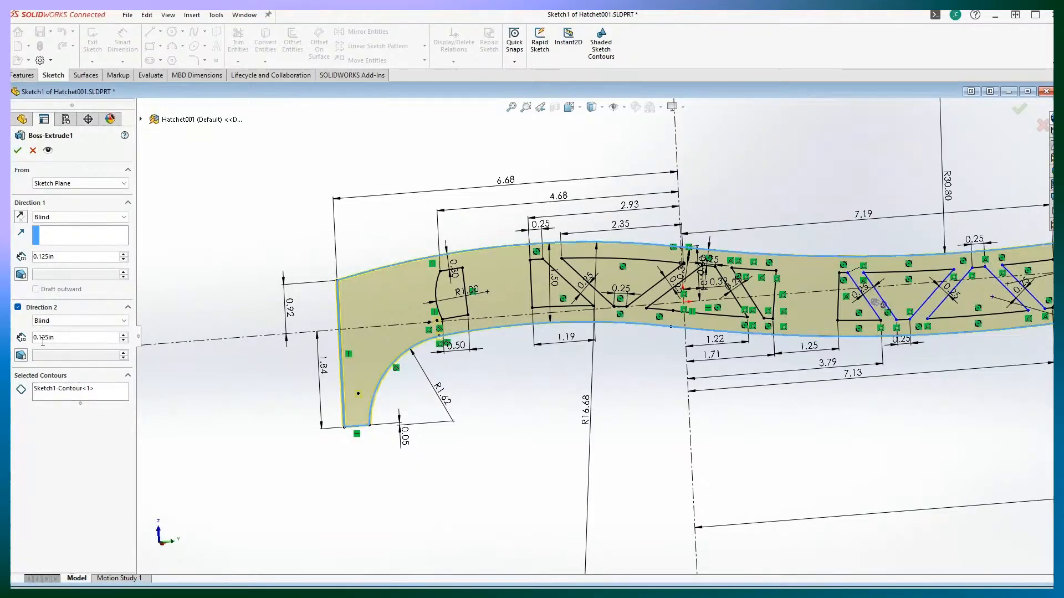
Step: Add the slot near the handle's hooked end and the first truss group's three closed cutouts to Boss-Extrude1's selected contours
{"action": "left_click", "coordinate": [53, 390]}
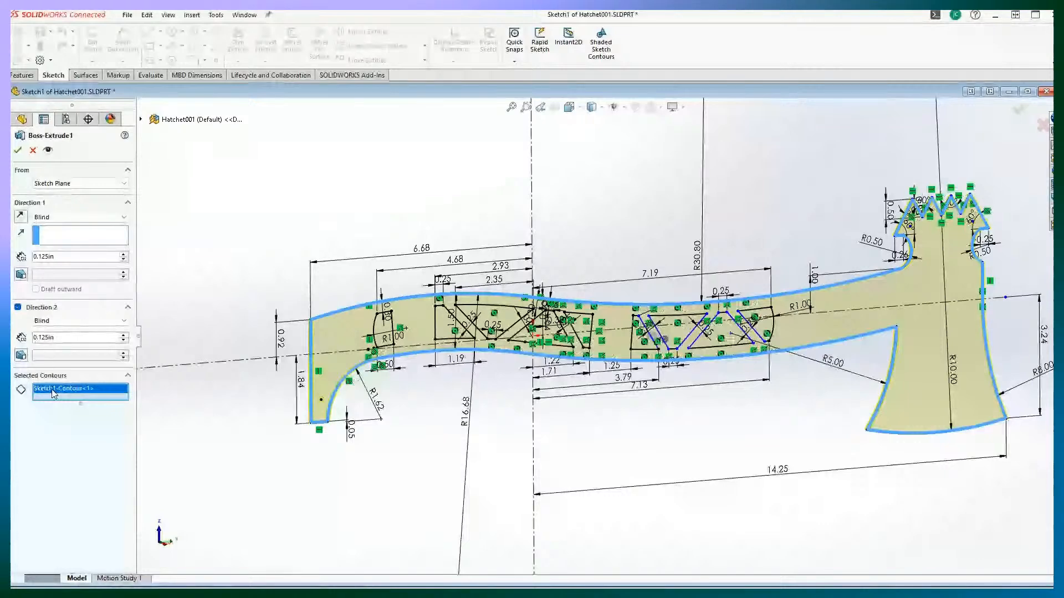
{"action": "left_click", "coordinate": [377, 333]}
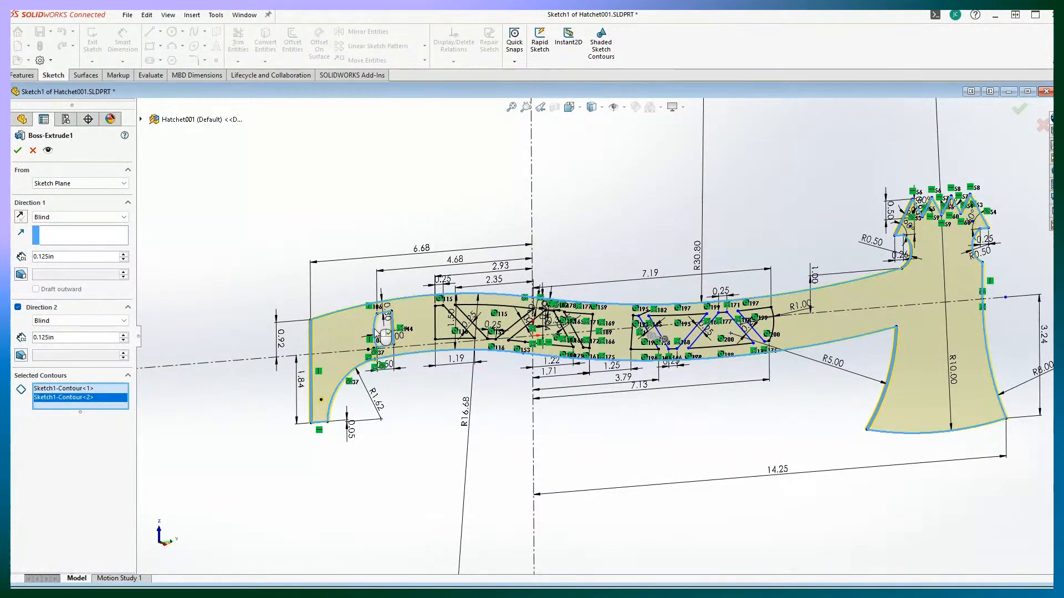
{"action": "scroll", "coordinate": [387, 381], "scroll_direction": "down", "scroll_amount": 3}
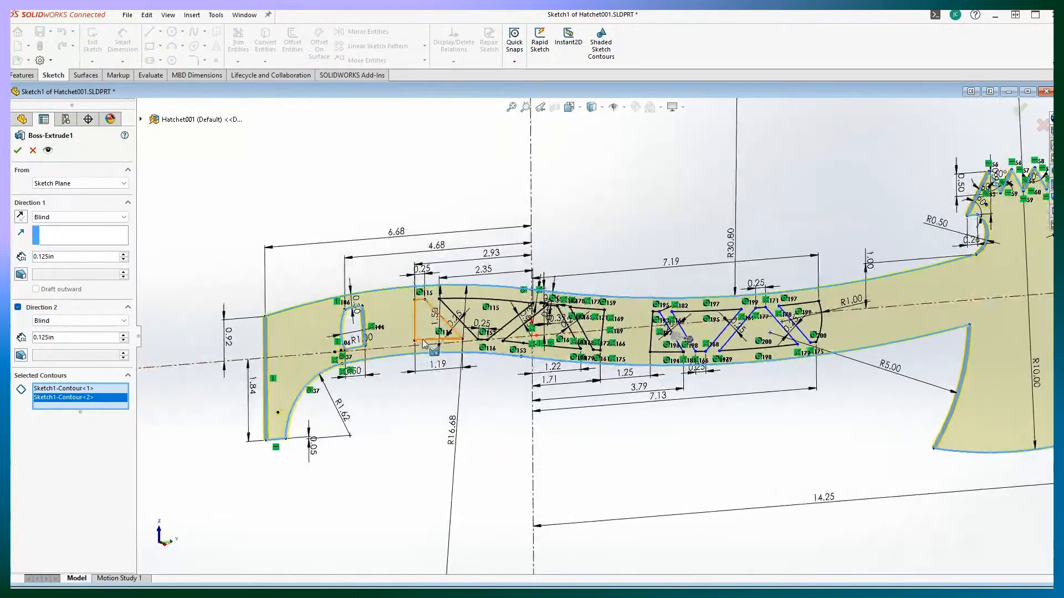
{"action": "left_click", "coordinate": [451, 331]}
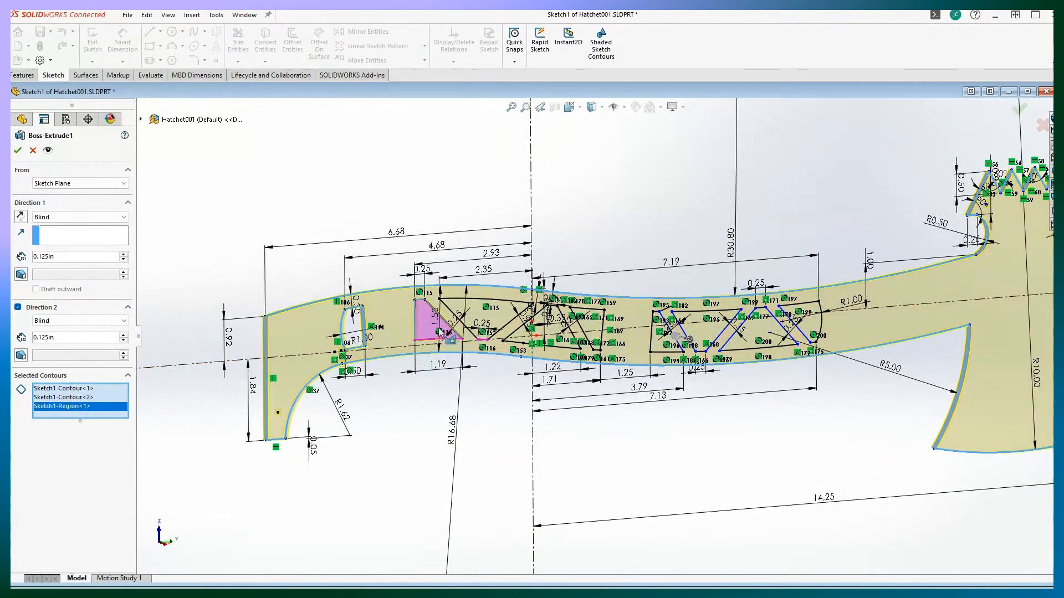
{"action": "left_click", "coordinate": [476, 318]}
{"action": "left_click", "coordinate": [534, 335]}
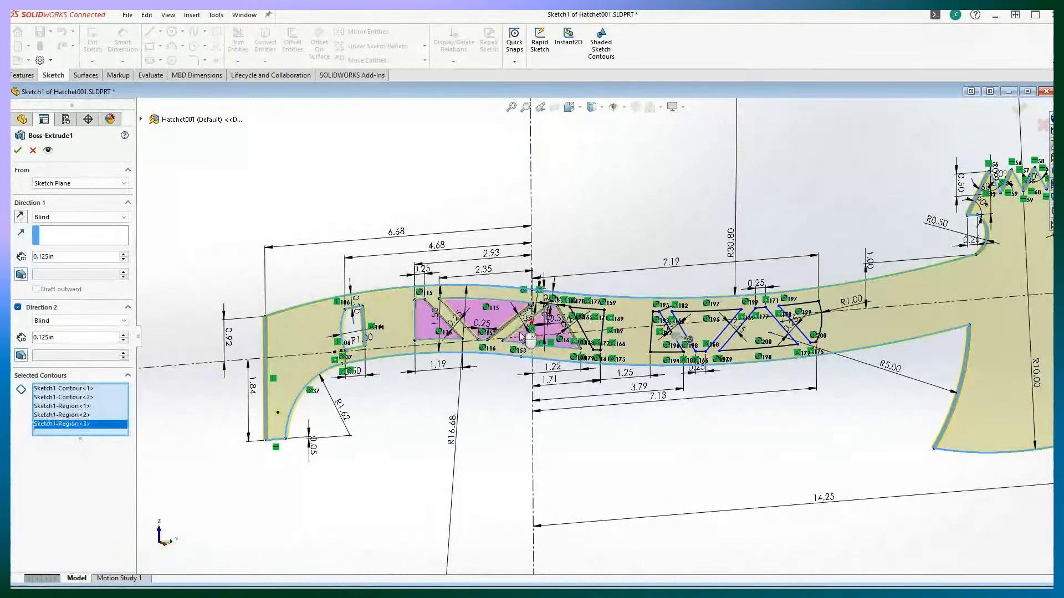
Step: Add the four cutouts of the truss group nearer the axe head to the selected contours and accept Boss-Extrude1
{"action": "left_click", "coordinate": [660, 350]}
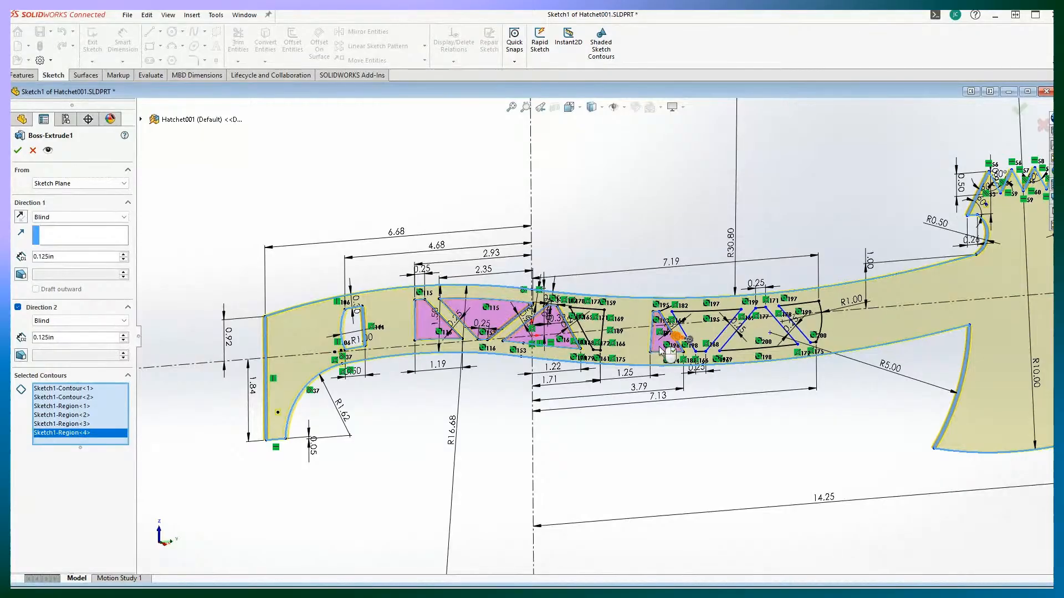
{"action": "left_click", "coordinate": [715, 338]}
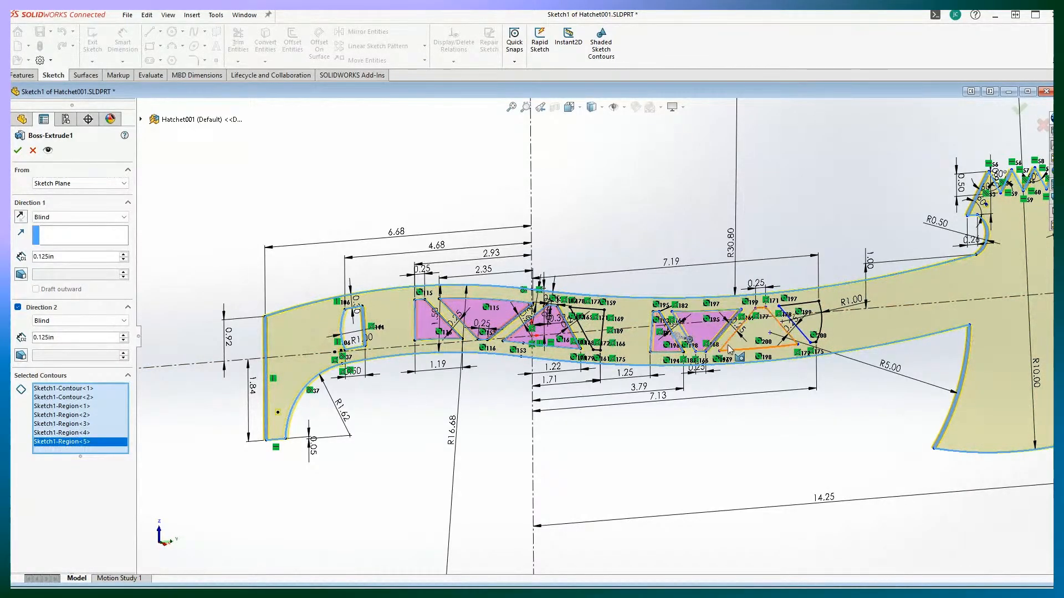
{"action": "left_click", "coordinate": [764, 332]}
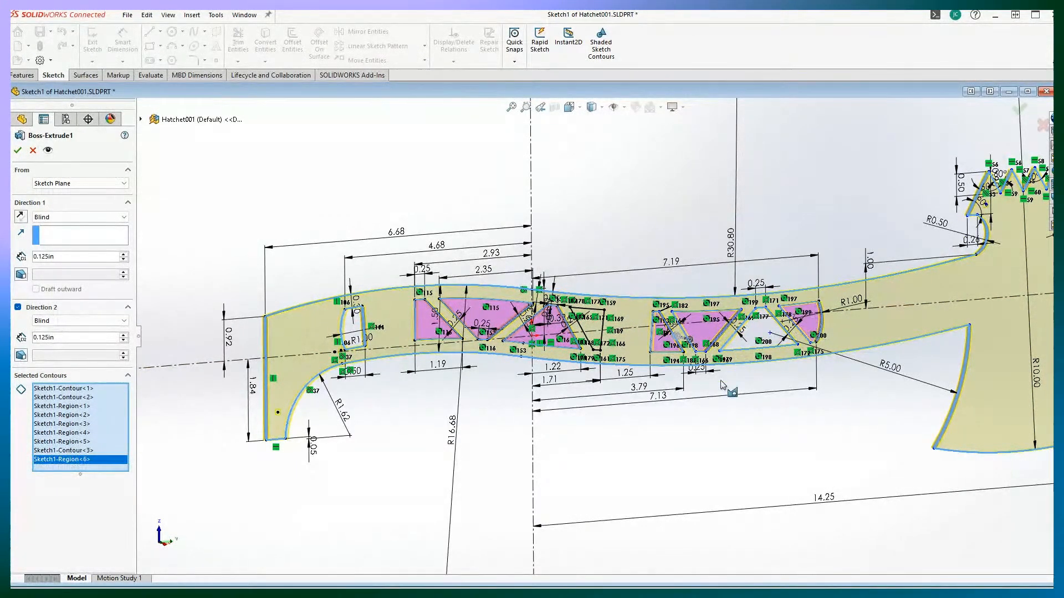
{"action": "scroll", "coordinate": [661, 392], "scroll_direction": "up", "scroll_amount": 2}
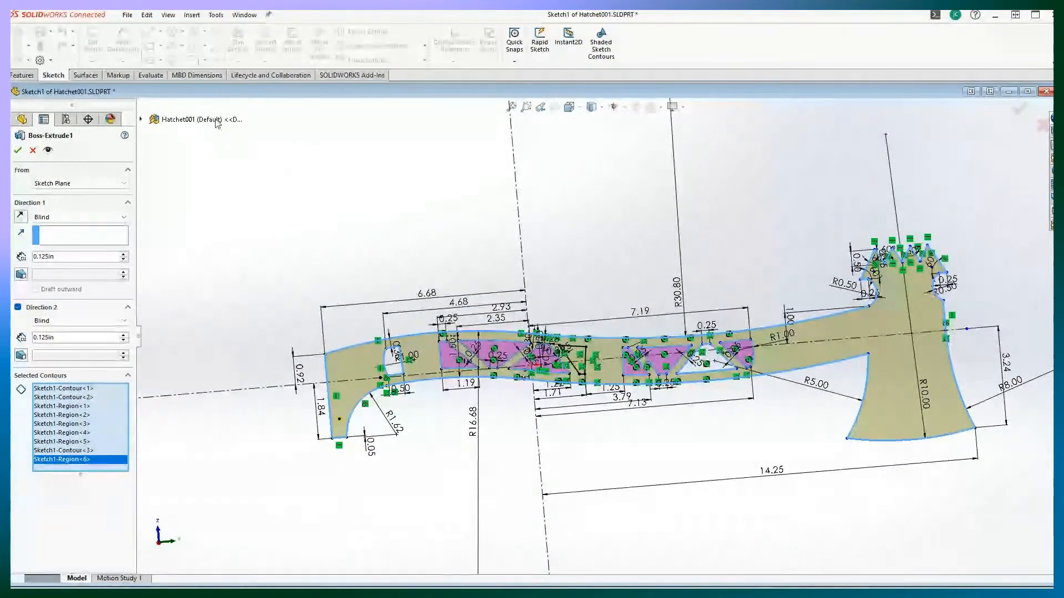
{"action": "left_click", "coordinate": [18, 150]}
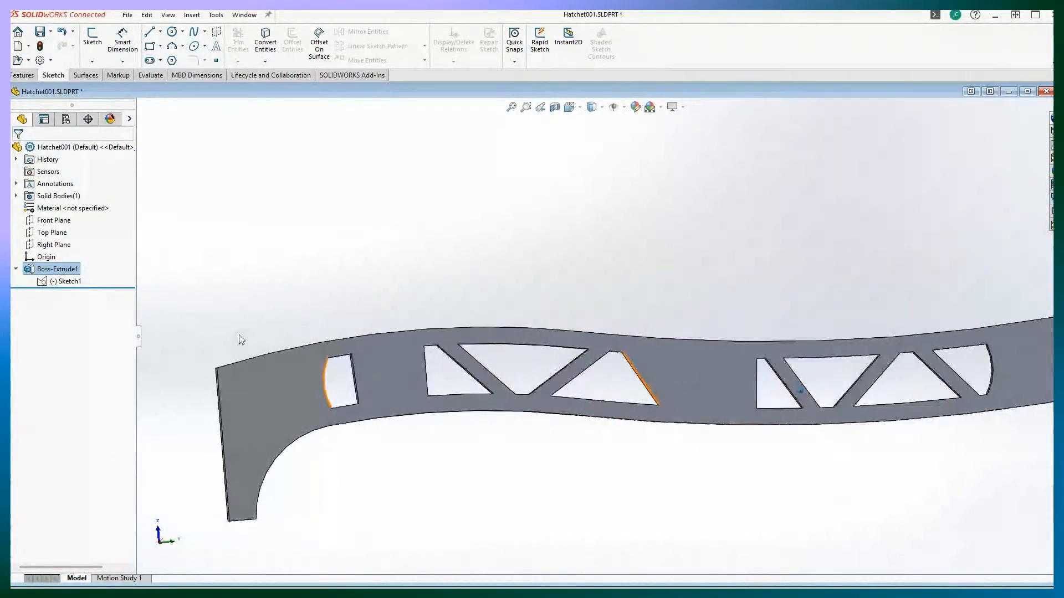
Step: Reopen the Boss-Extrude1 definition, examine the selected contours around the handle's remaining solid cutout, and accept it without changes
{"action": "right_click", "coordinate": [62, 270]}
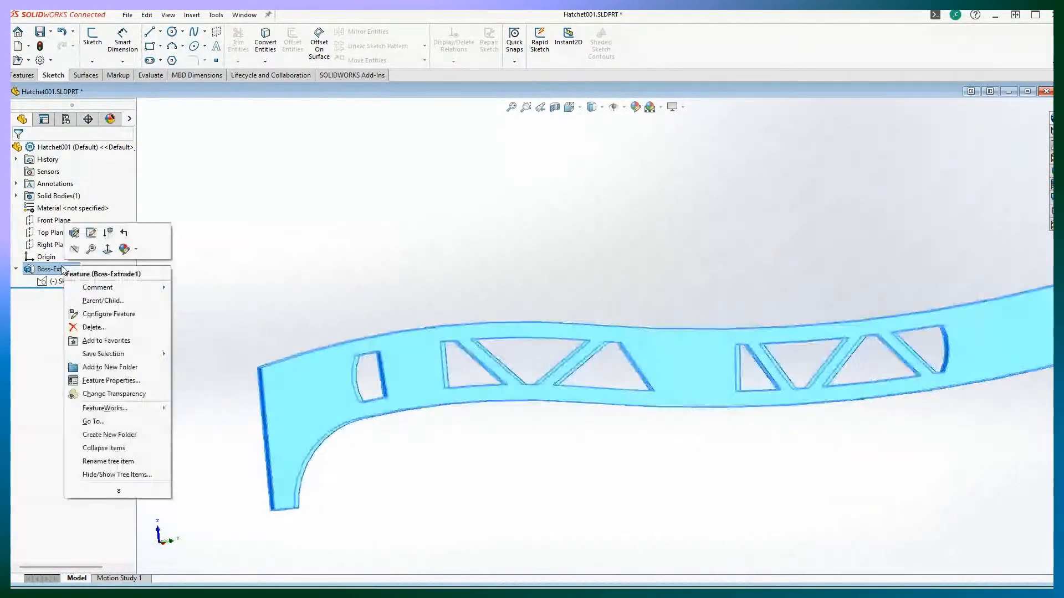
{"action": "left_click", "coordinate": [75, 234]}
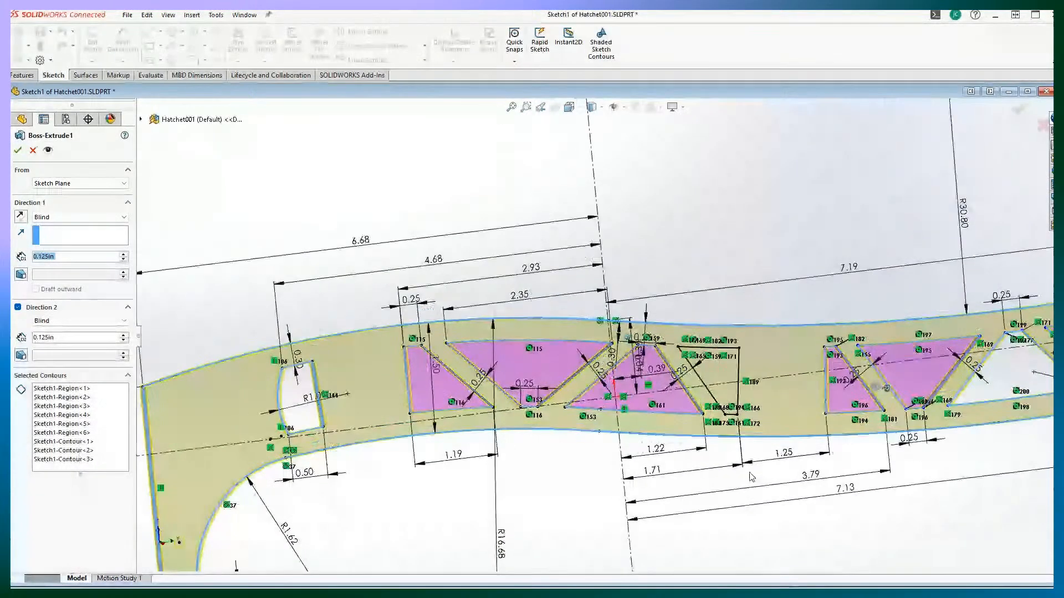
{"action": "scroll", "coordinate": [720, 380], "scroll_direction": "up", "scroll_amount": 2}
{"action": "middle_click_drag", "start_coordinate": [721, 380], "coordinate": [671, 371]}
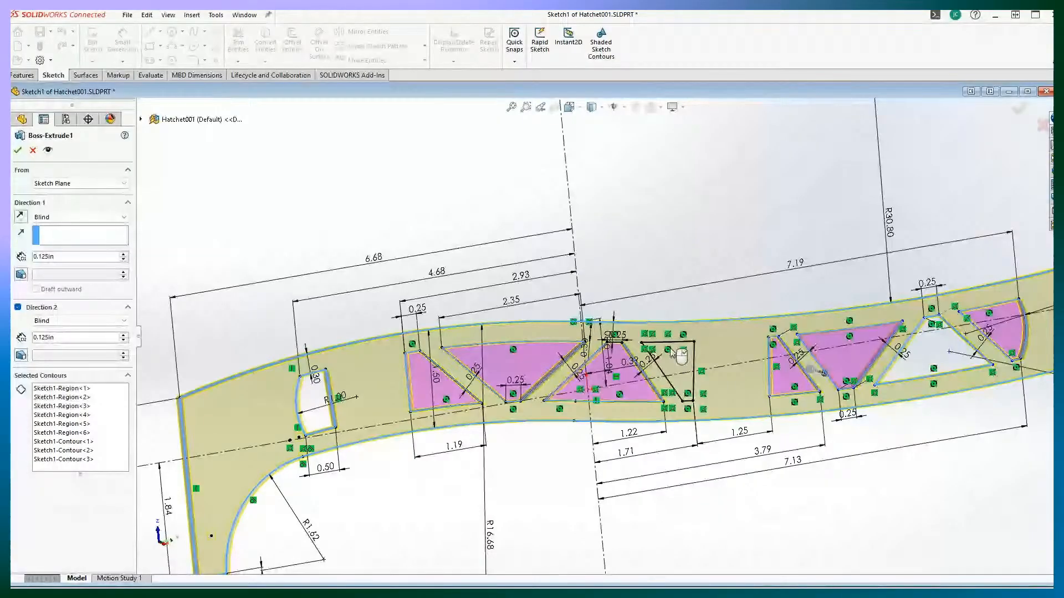
{"action": "scroll", "coordinate": [683, 361], "scroll_direction": "up", "scroll_amount": 1}
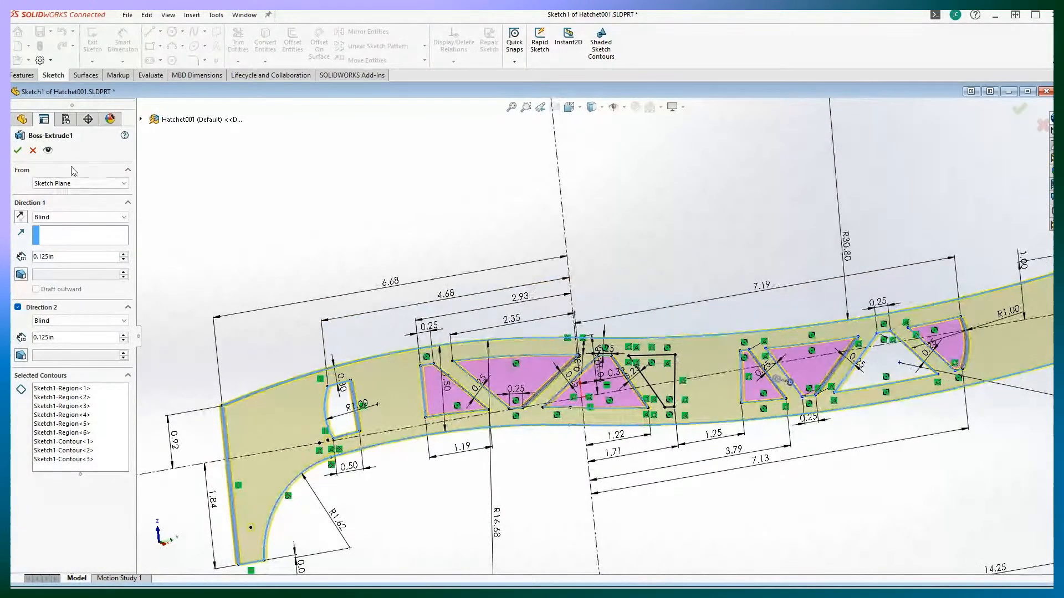
{"action": "key", "text": "Return"}
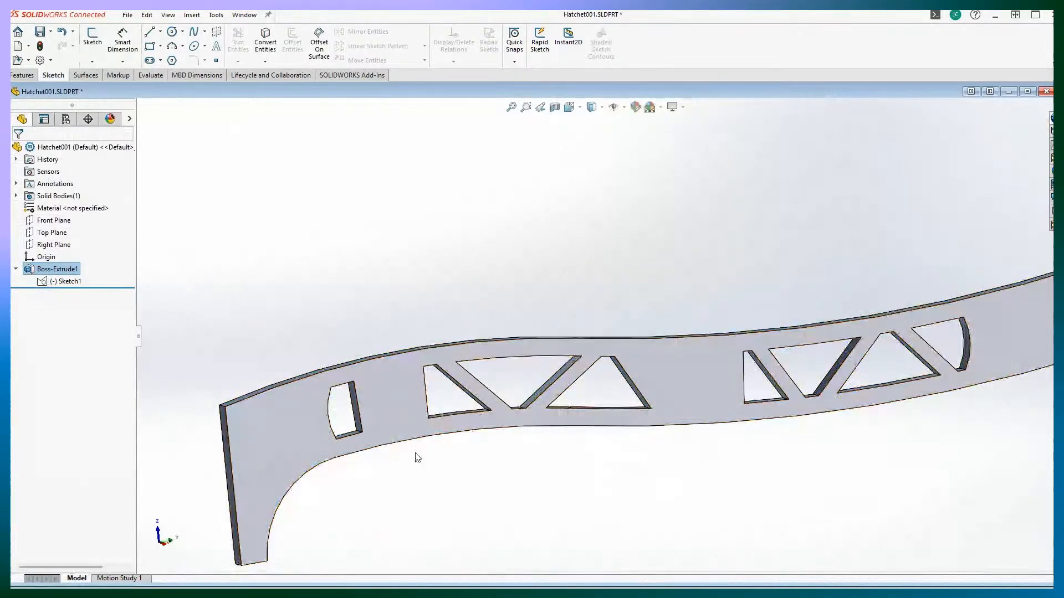
{"action": "scroll", "coordinate": [424, 461], "scroll_direction": "up", "scroll_amount": 2}
{"action": "scroll", "coordinate": [615, 352], "scroll_direction": "down", "scroll_amount": 4}
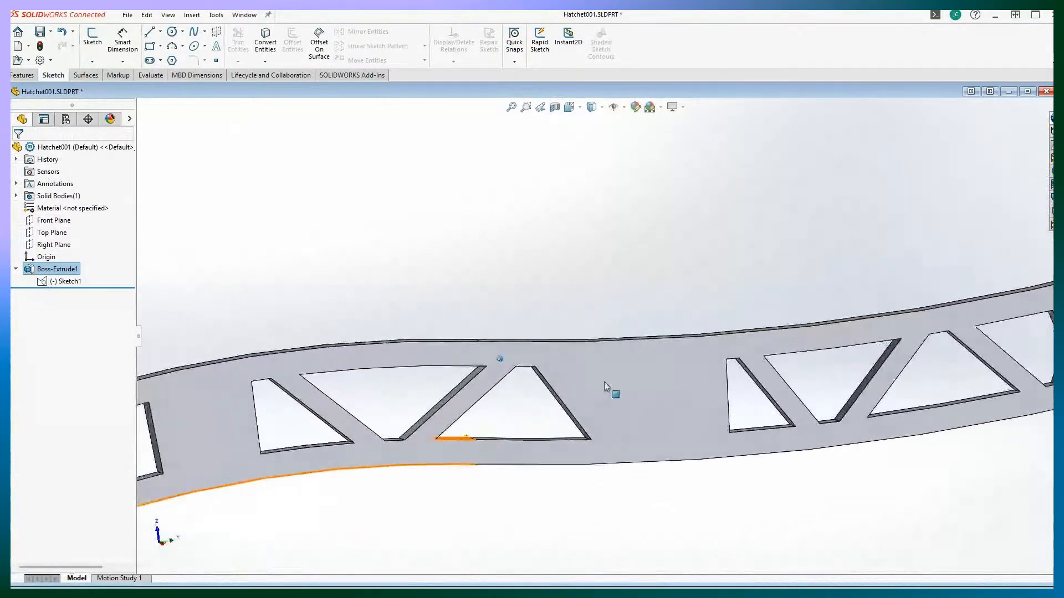
{"action": "right_click", "coordinate": [67, 281]}
{"action": "left_click", "coordinate": [91, 247]}
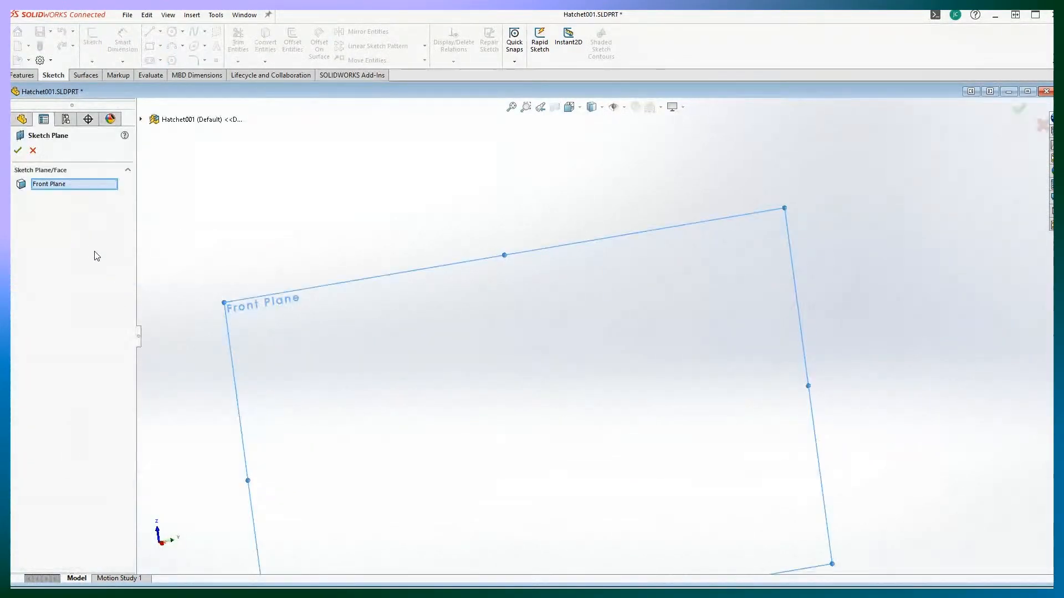
{"action": "left_click", "coordinate": [31, 149]}
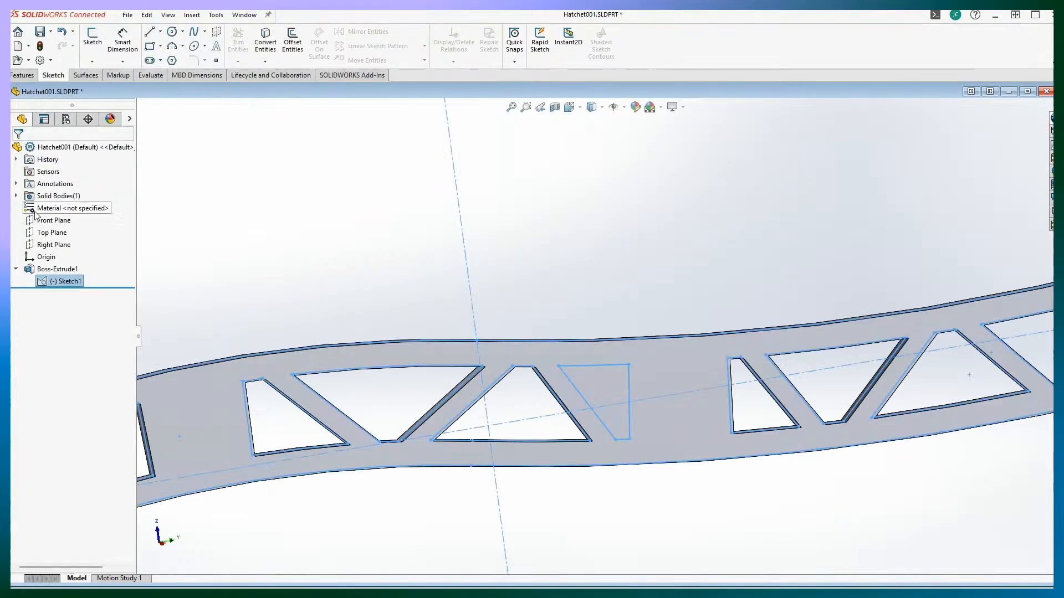
Step: Open Sketch1 for editing, check the cutout profiles along the handle, and exit back to the hatchet body
{"action": "right_click", "coordinate": [56, 281]}
{"action": "left_click", "coordinate": [64, 244]}
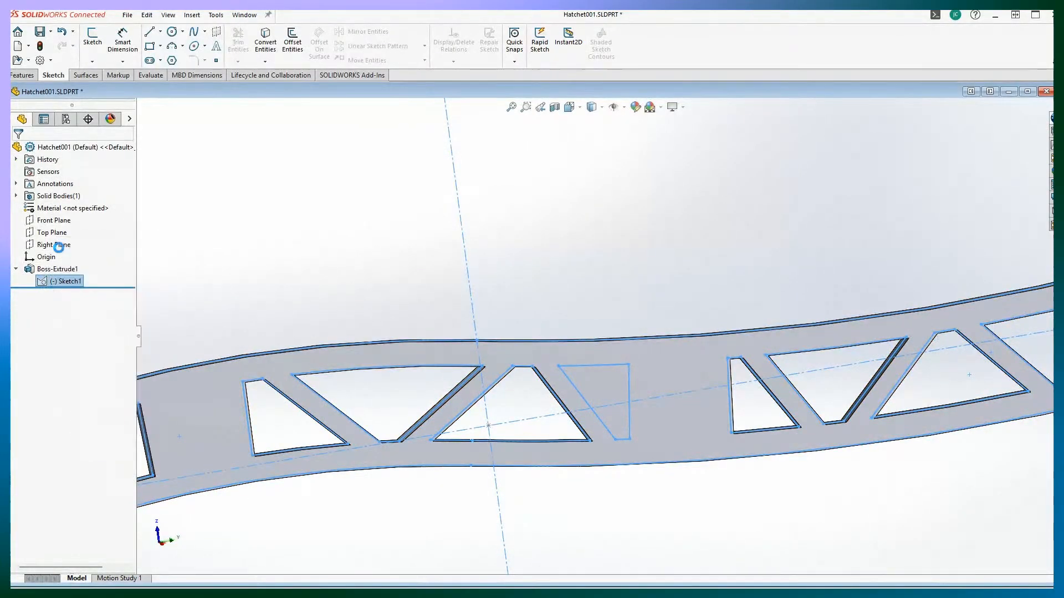
{"action": "scroll", "coordinate": [636, 430], "scroll_direction": "down", "scroll_amount": 6}
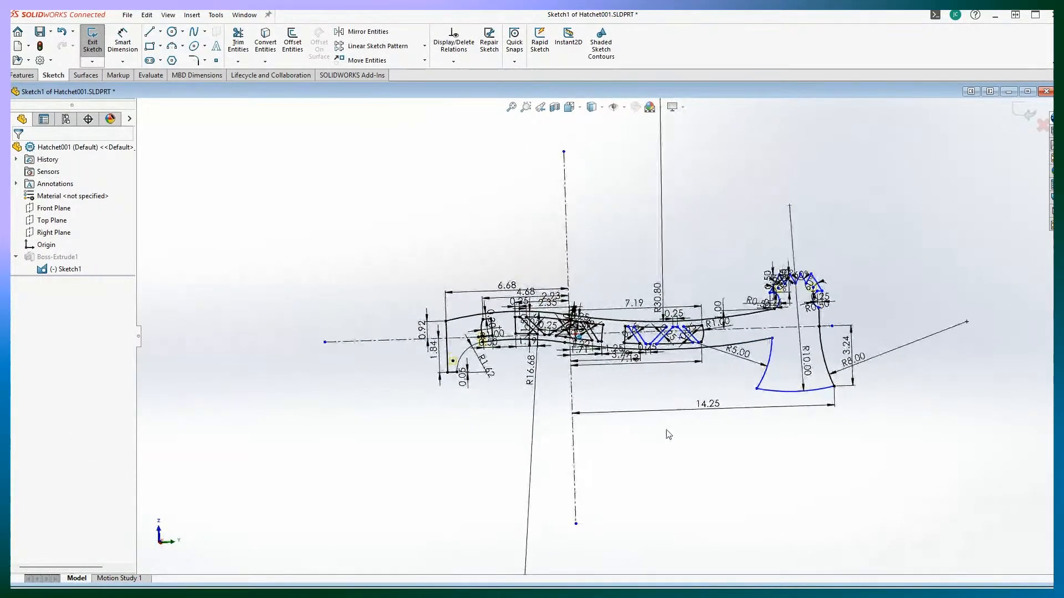
{"action": "scroll", "coordinate": [682, 428], "scroll_direction": "up", "scroll_amount": 6}
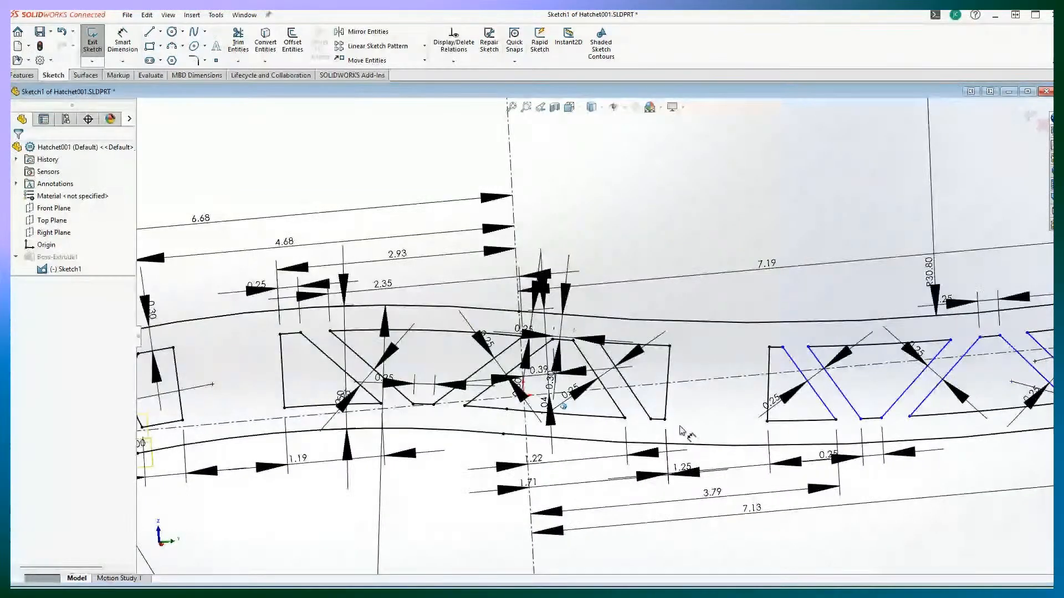
{"action": "scroll", "coordinate": [680, 426], "scroll_direction": "up", "scroll_amount": 1}
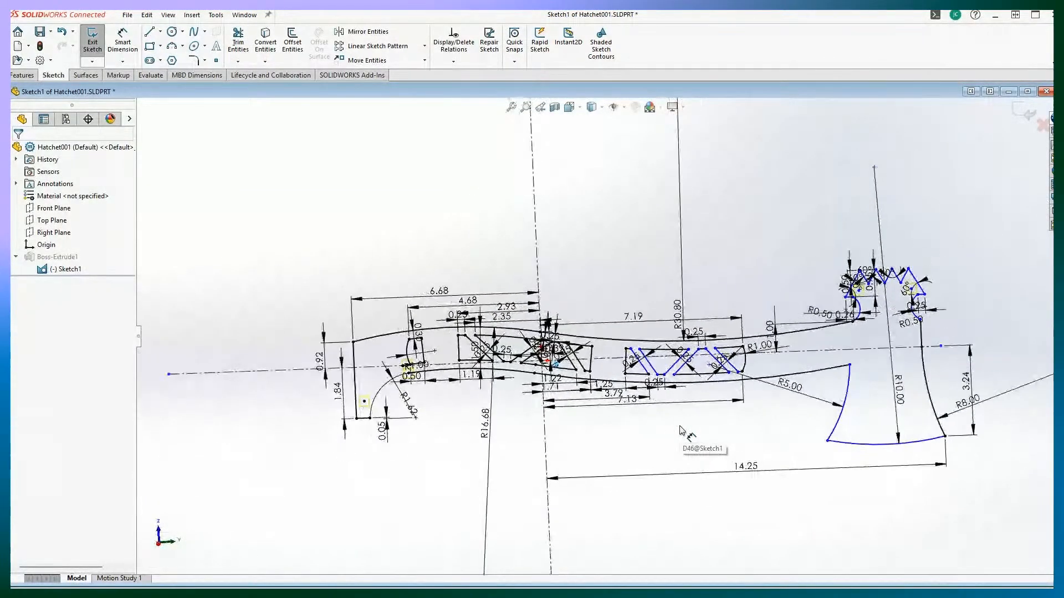
{"action": "middle_click_drag", "start_coordinate": [682, 431], "coordinate": [587, 417]}
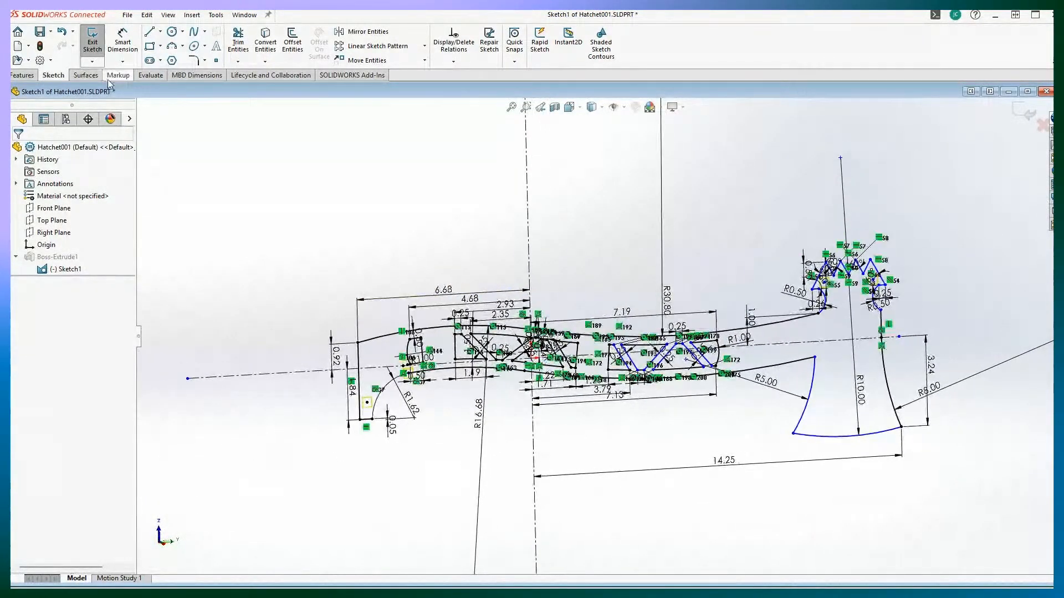
{"action": "left_click", "coordinate": [93, 43]}
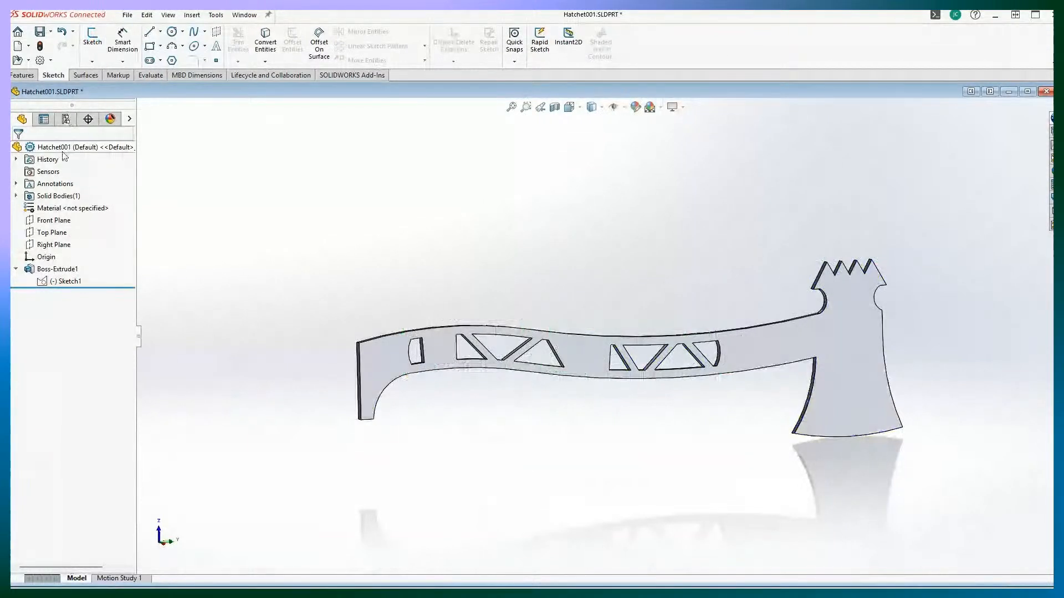
Step: Reopen Sketch1 and examine the endpoints and relations of the unextruded cutout before the 1.25 in gap
{"action": "right_click", "coordinate": [67, 284]}
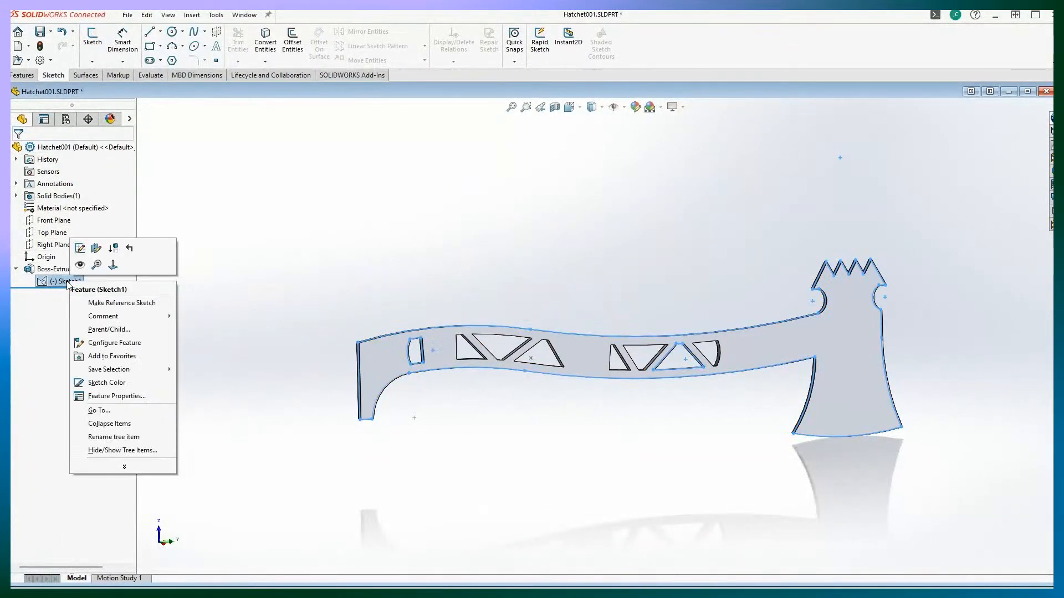
{"action": "left_click", "coordinate": [79, 247]}
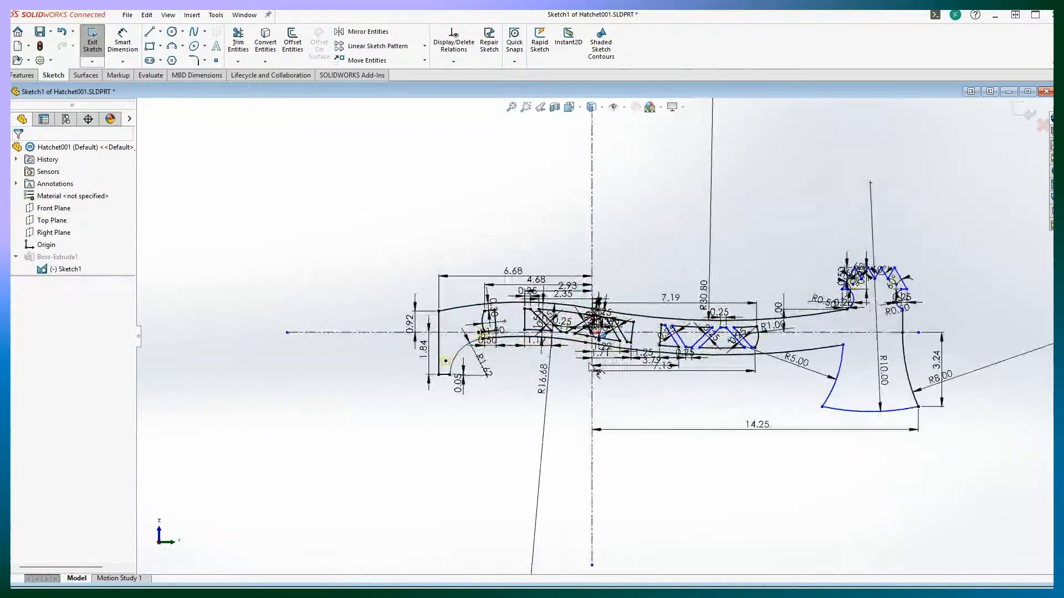
{"action": "scroll", "coordinate": [597, 372], "scroll_direction": "down", "scroll_amount": 8}
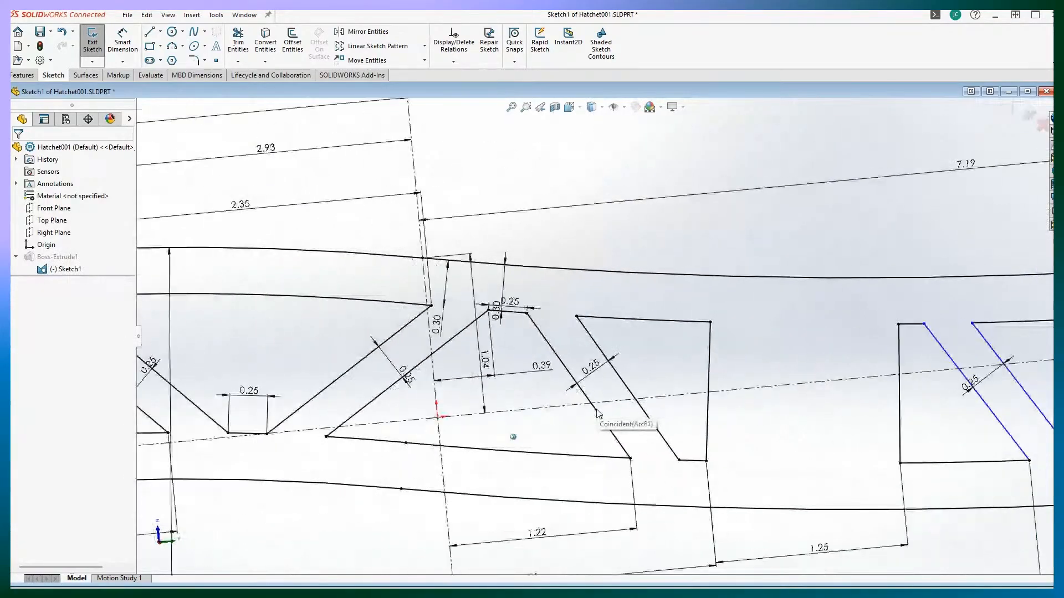
{"action": "scroll", "coordinate": [597, 412], "scroll_direction": "up", "scroll_amount": 5}
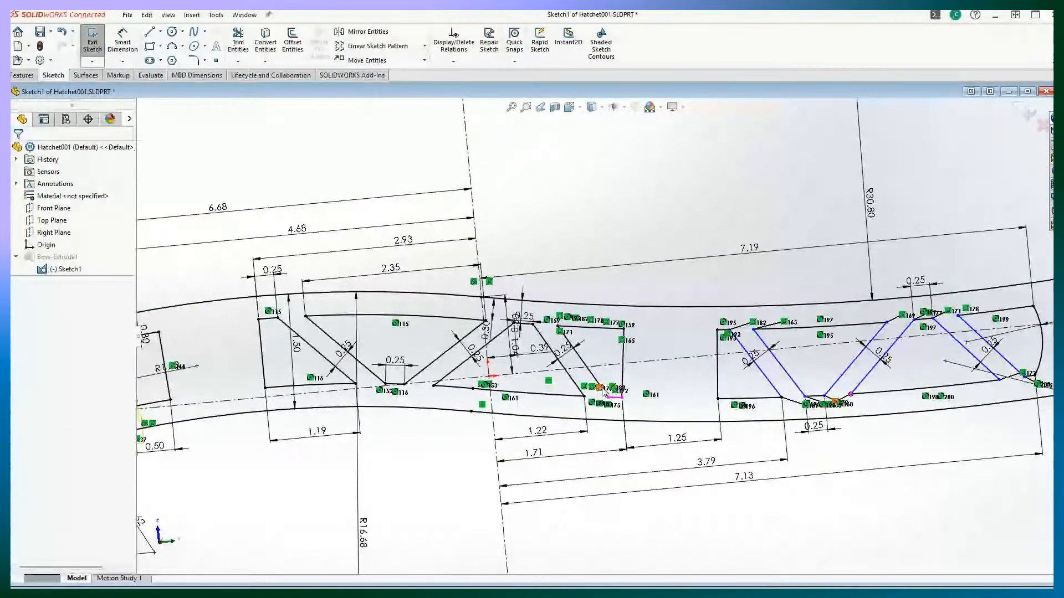
{"action": "scroll", "coordinate": [625, 508], "scroll_direction": "down", "scroll_amount": 5}
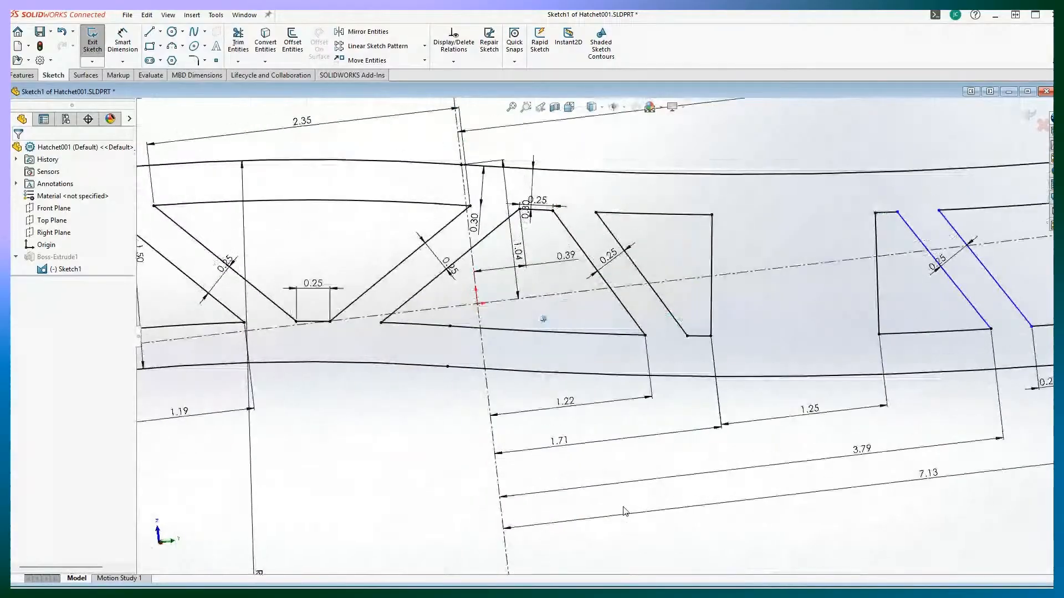
{"action": "scroll", "coordinate": [484, 356], "scroll_direction": "down", "scroll_amount": 3}
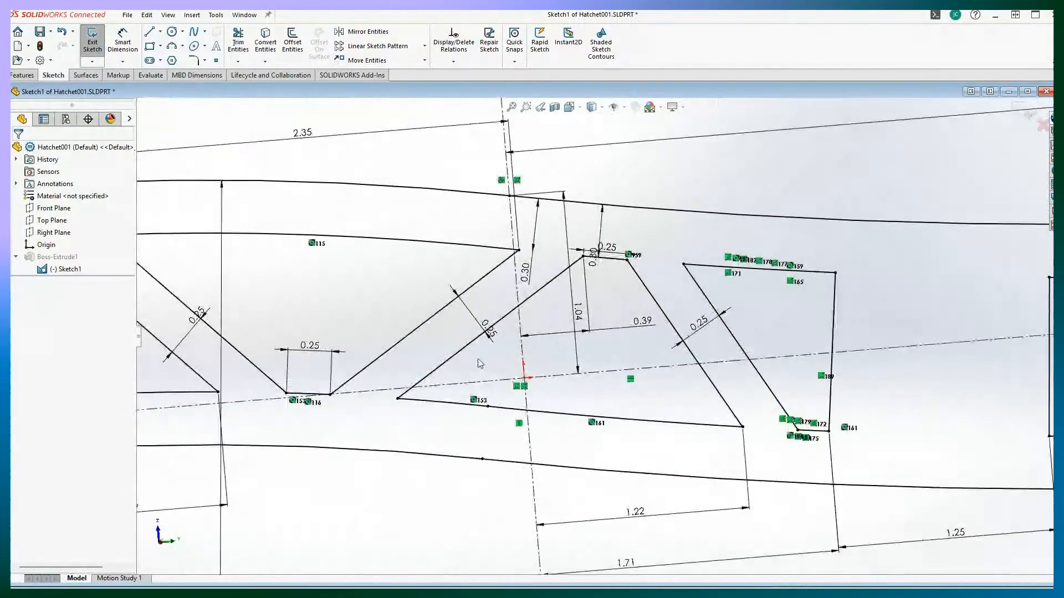
Step: Try to trim the unextruded cutout profile before the 1.25 in gap to closed corners, using the Corner trim option
{"action": "scroll", "coordinate": [703, 258], "scroll_direction": "down", "scroll_amount": 5}
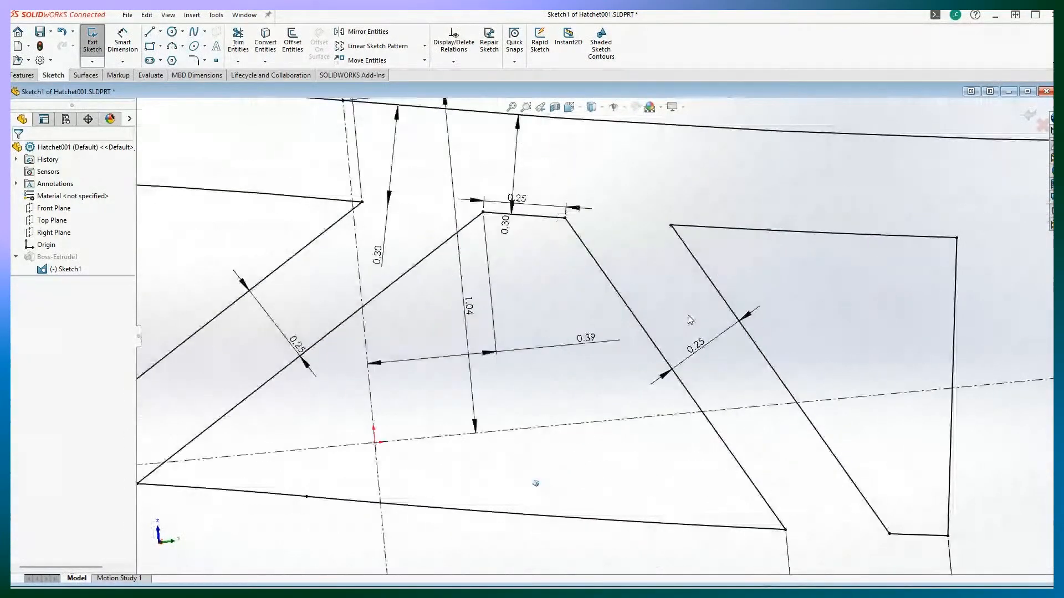
{"action": "scroll", "coordinate": [592, 338], "scroll_direction": "up", "scroll_amount": 5}
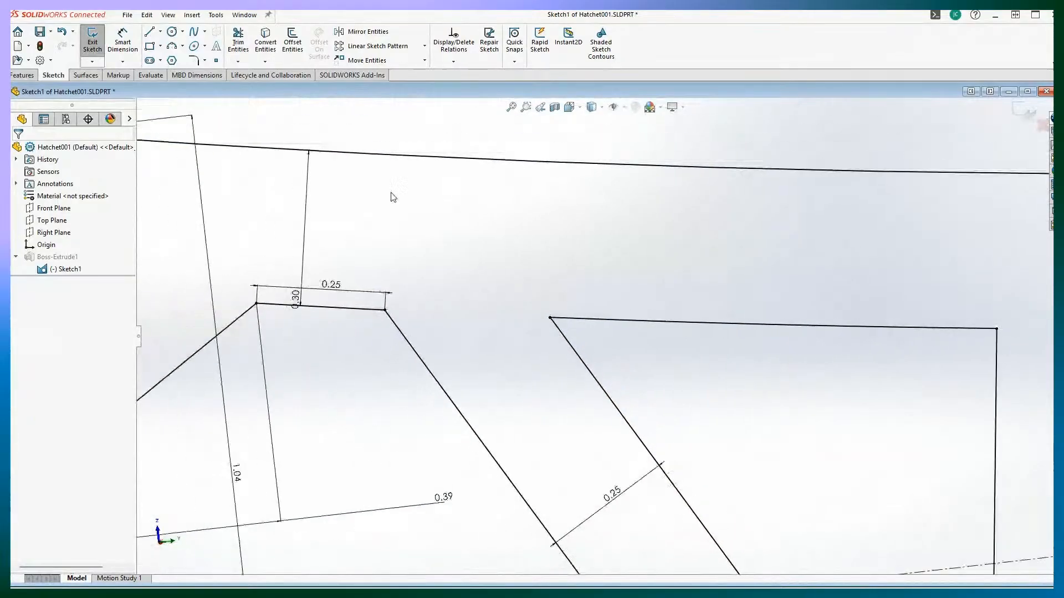
{"action": "left_click", "coordinate": [238, 42]}
{"action": "left_click", "coordinate": [38, 276]}
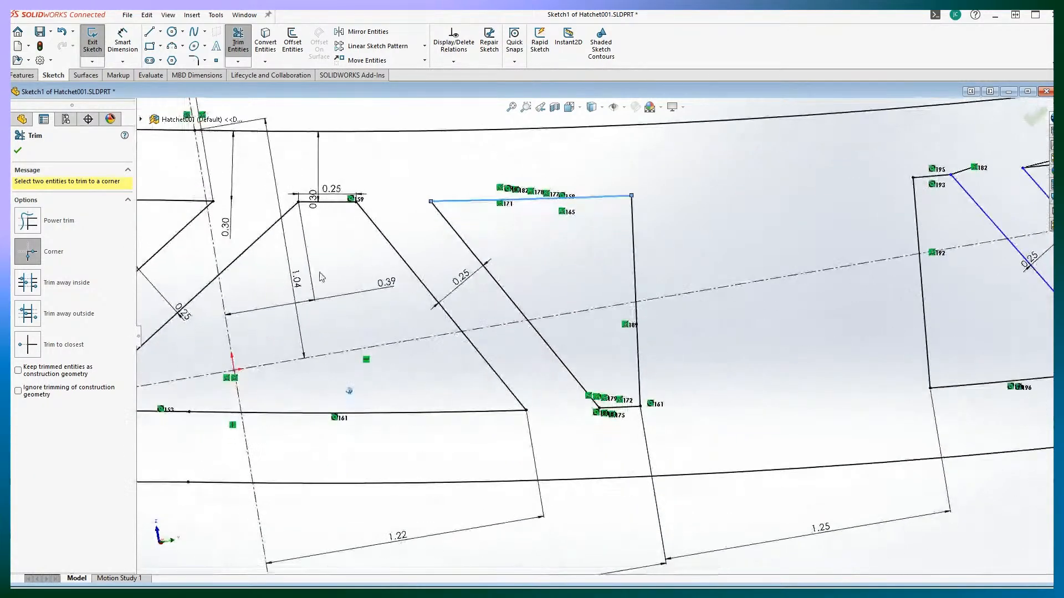
Step: Try to dimension the unextruded cutout's upper corner beside the 1.25 in gap from the handle's lengthwise centerline, then undo it
{"action": "left_click", "coordinate": [122, 41]}
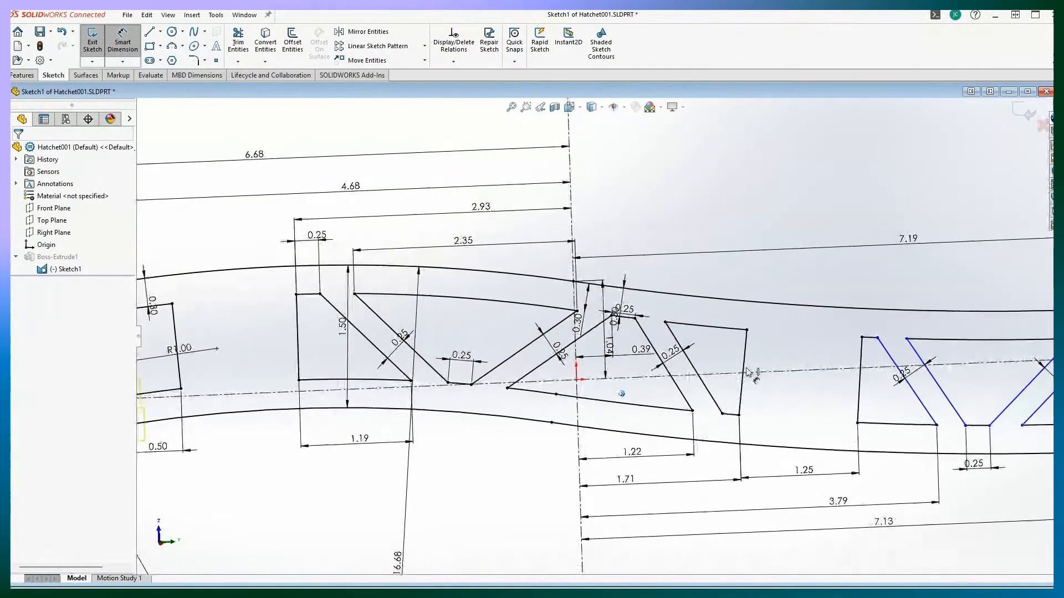
{"action": "left_click", "coordinate": [748, 330]}
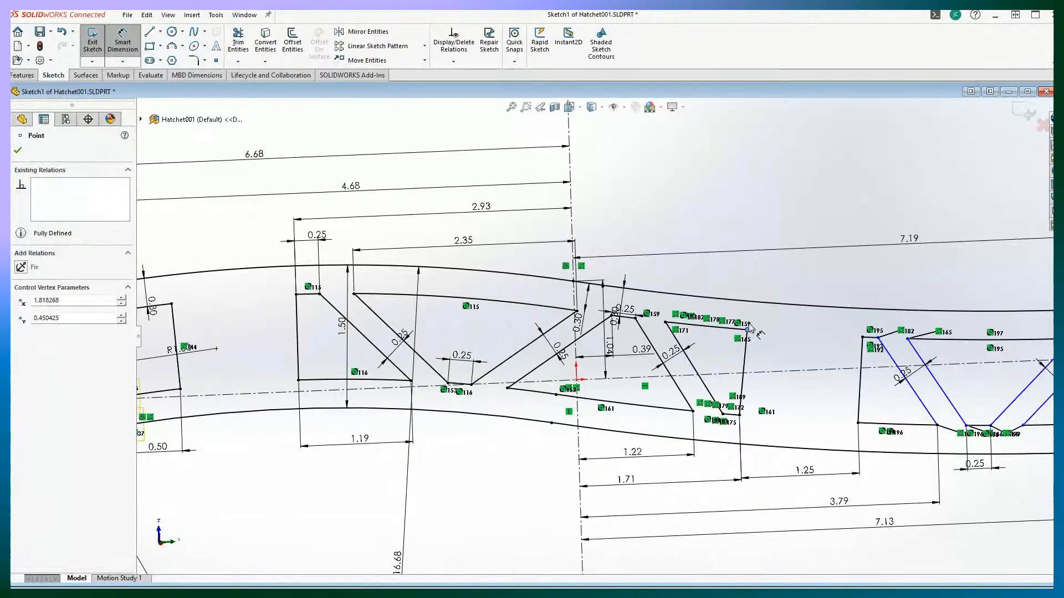
{"action": "left_click", "coordinate": [763, 375]}
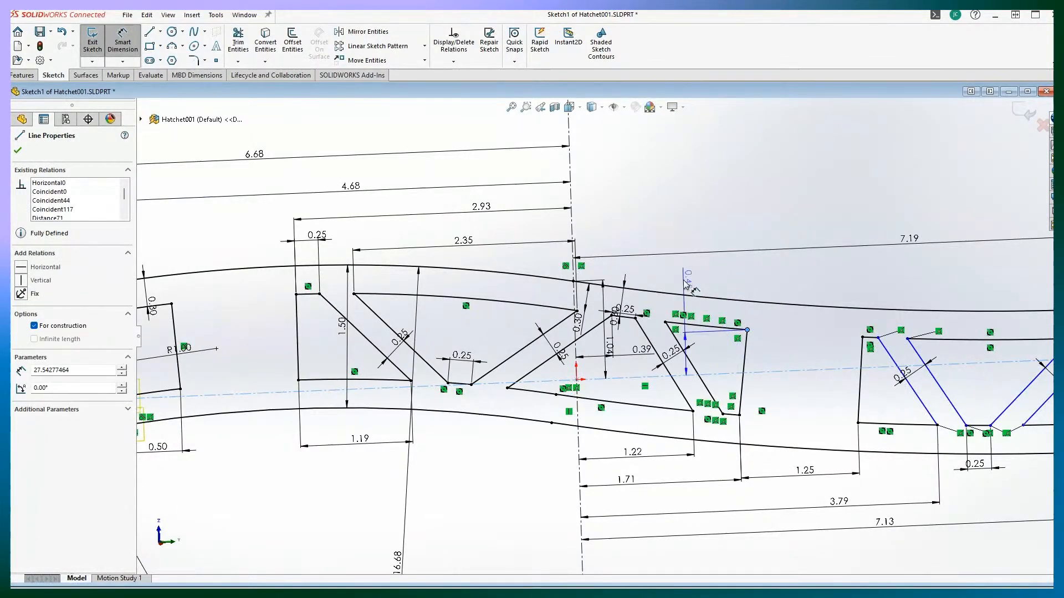
{"action": "left_click", "coordinate": [679, 275]}
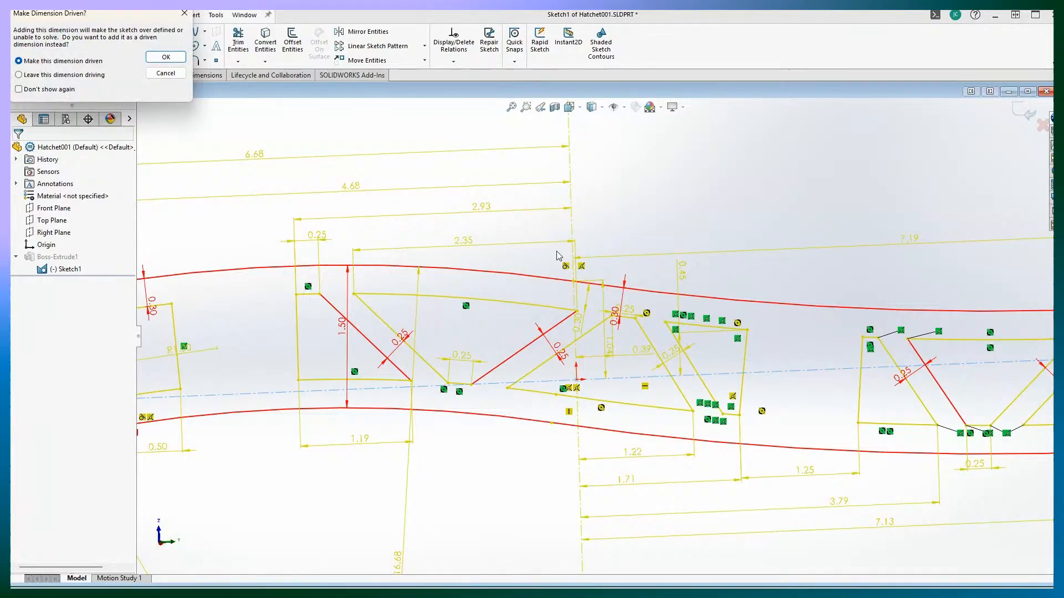
{"action": "left_click", "coordinate": [155, 74]}
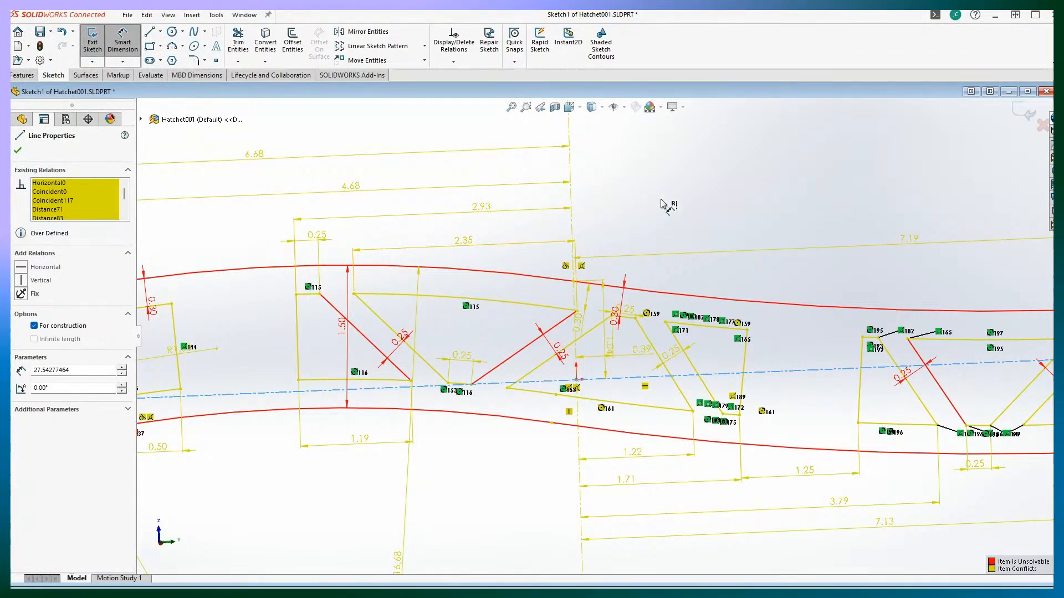
{"action": "key", "text": "Escape"}
{"action": "key", "text": "ctrl+z"}
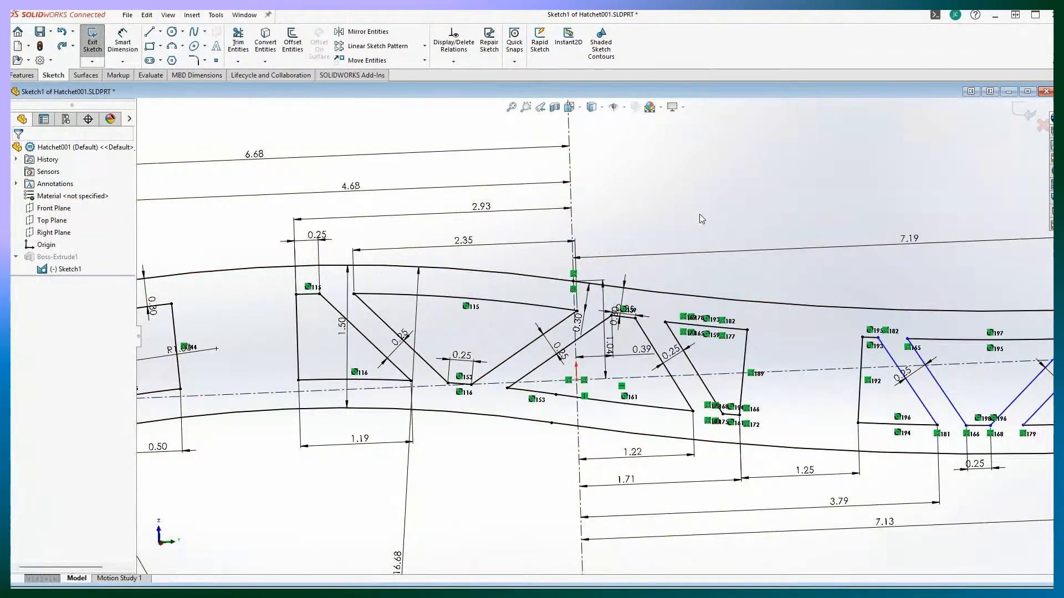
Step: Check the corner points of the unextruded cutout individually and exit Sketch1
{"action": "scroll", "coordinate": [685, 475], "scroll_direction": "up", "scroll_amount": 3}
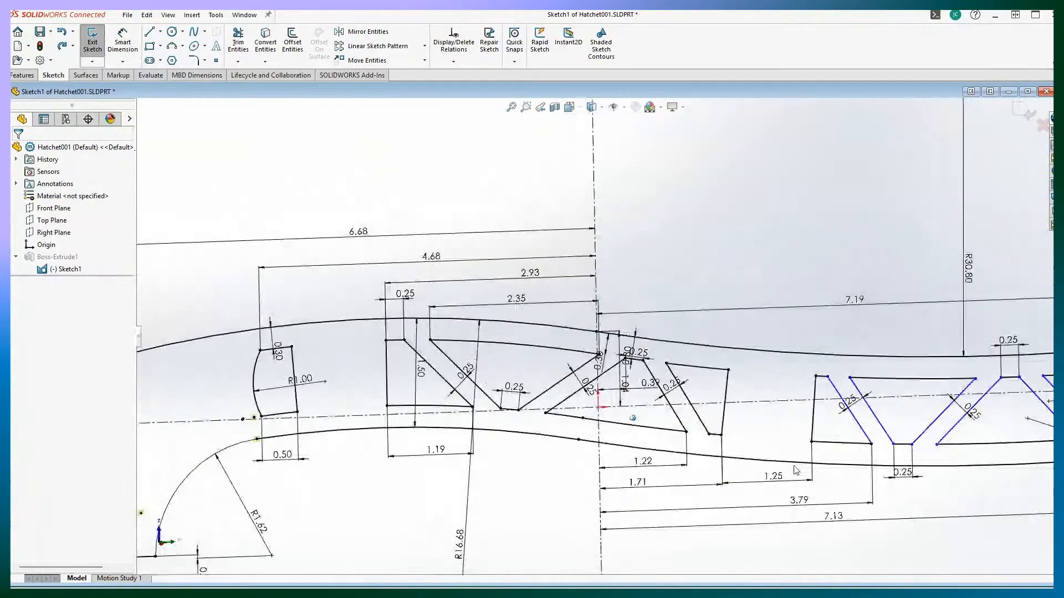
{"action": "scroll", "coordinate": [796, 470], "scroll_direction": "down", "scroll_amount": 3}
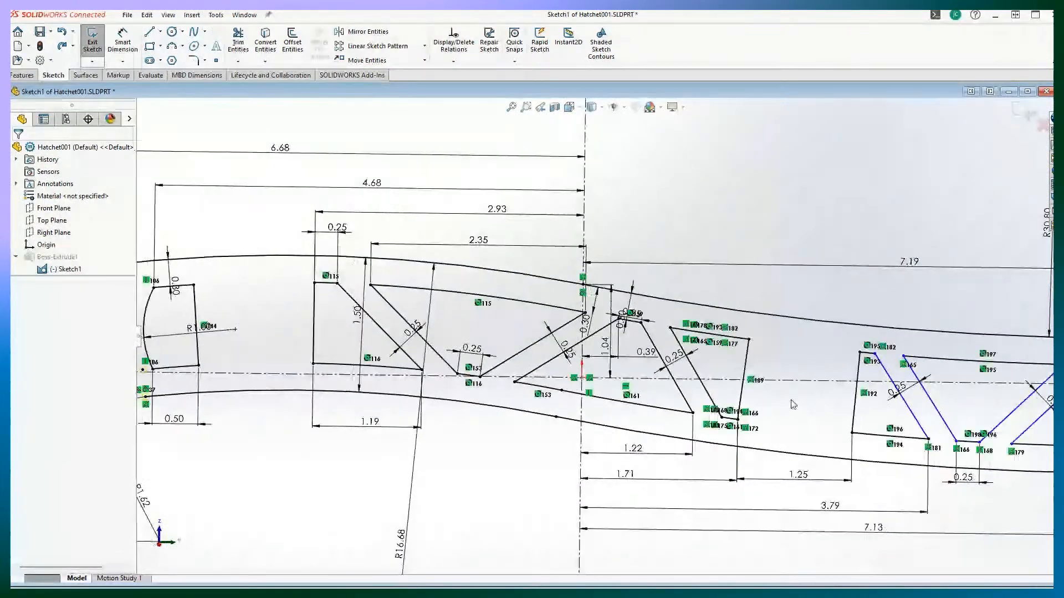
{"action": "left_click", "coordinate": [671, 328]}
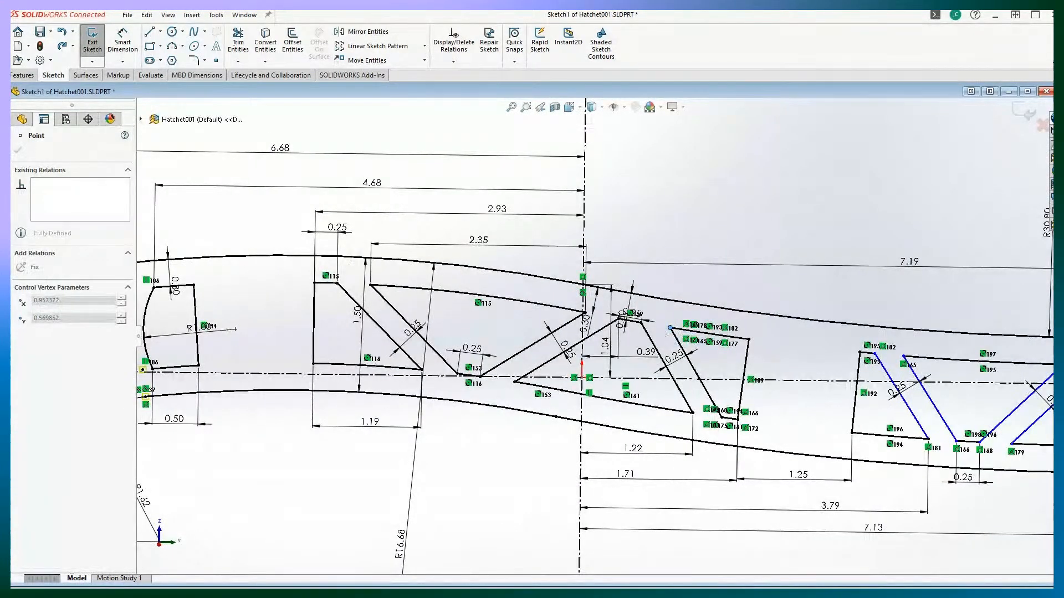
{"action": "left_click", "coordinate": [767, 254]}
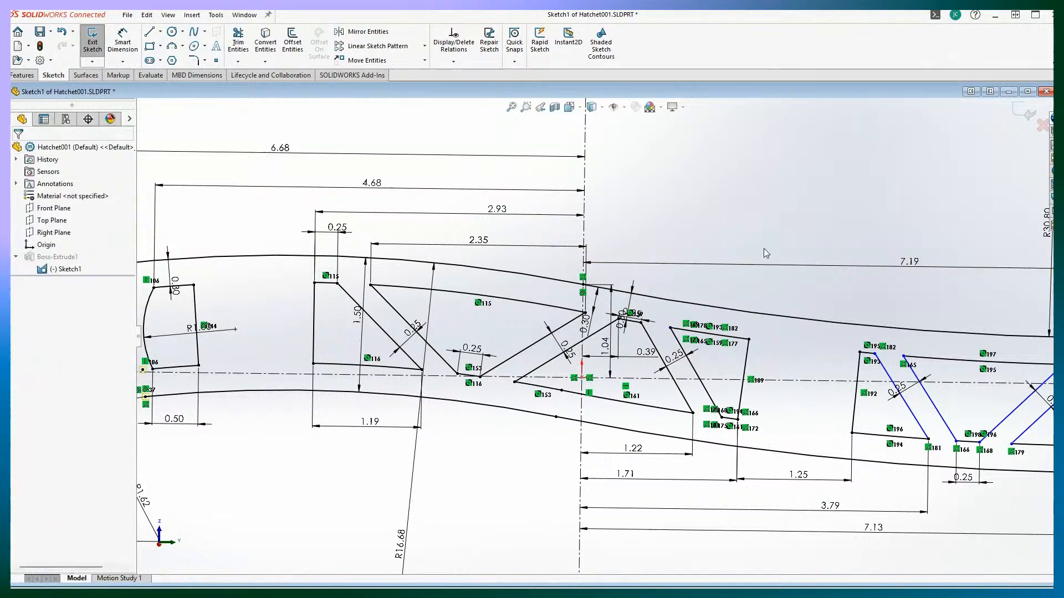
{"action": "left_click", "coordinate": [749, 340]}
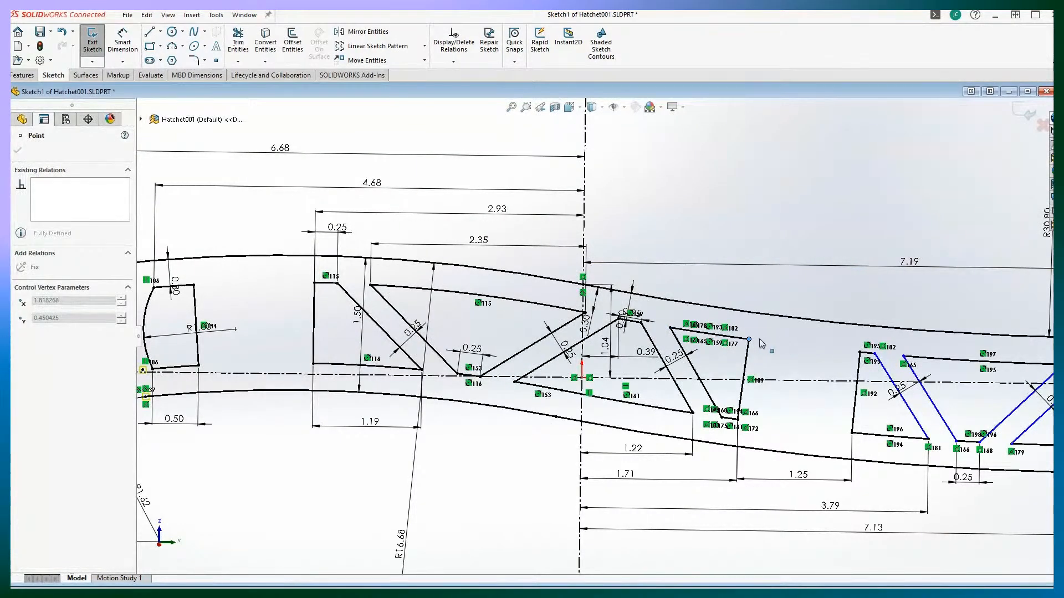
{"action": "left_click", "coordinate": [773, 266]}
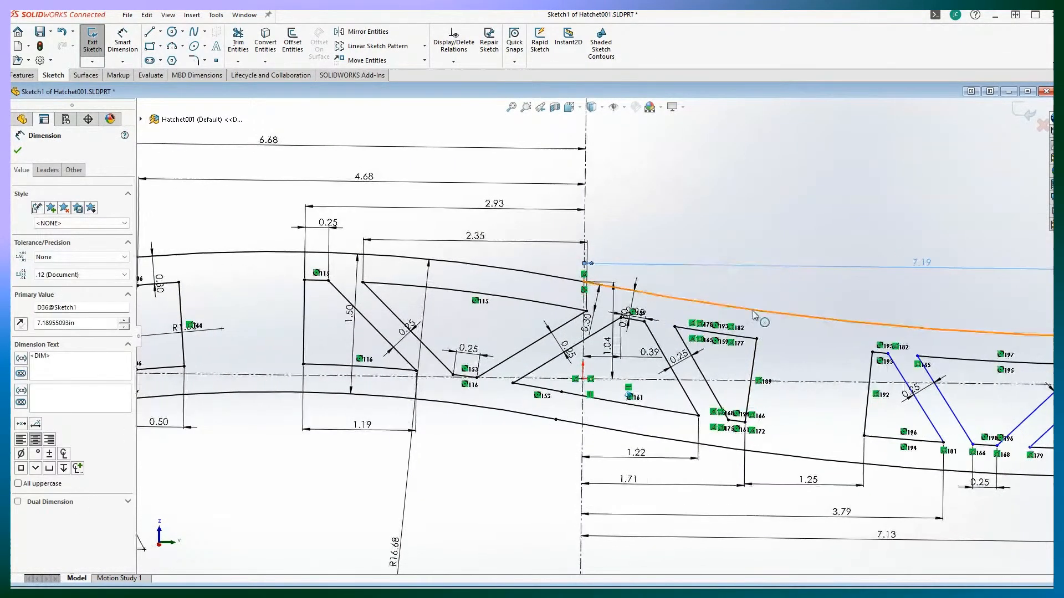
{"action": "scroll", "coordinate": [754, 316], "scroll_direction": "up", "scroll_amount": 1}
{"action": "key", "text": "Escape"}
{"action": "left_click", "coordinate": [738, 425]}
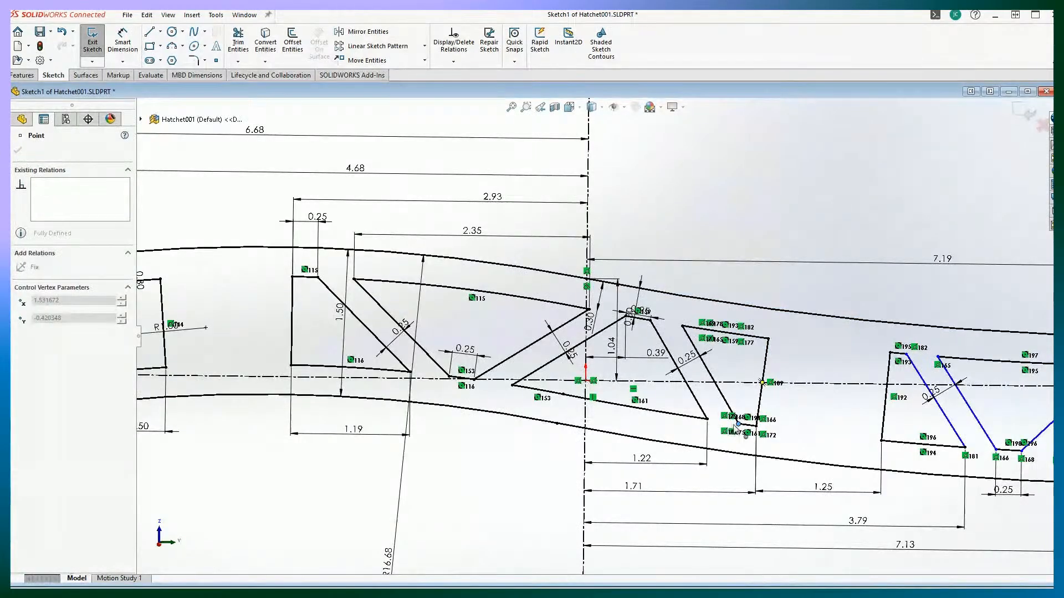
{"action": "key", "text": "Escape"}
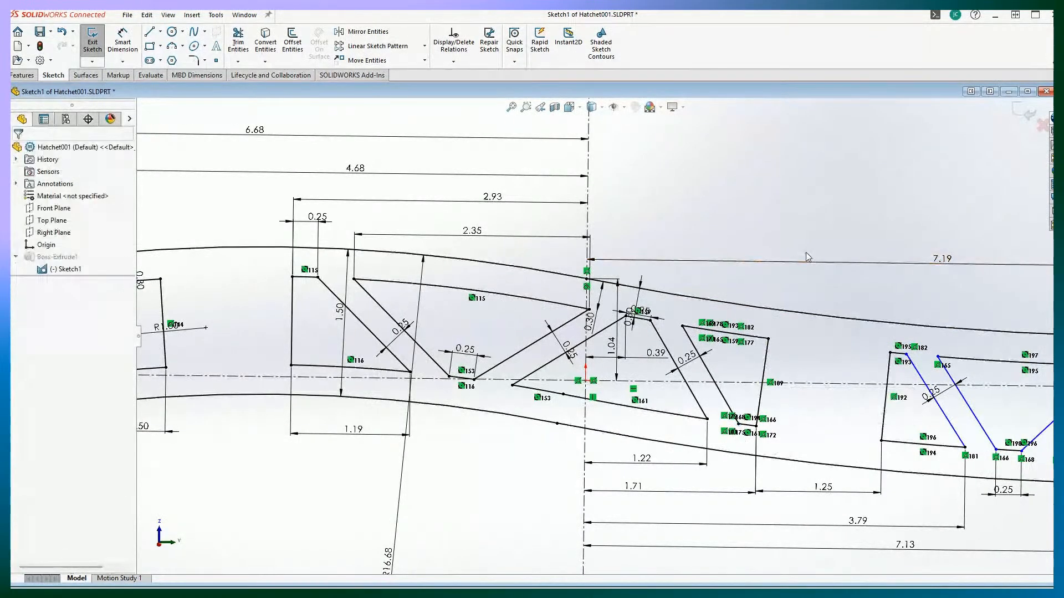
{"action": "left_click", "coordinate": [756, 426]}
{"action": "left_click", "coordinate": [753, 240]}
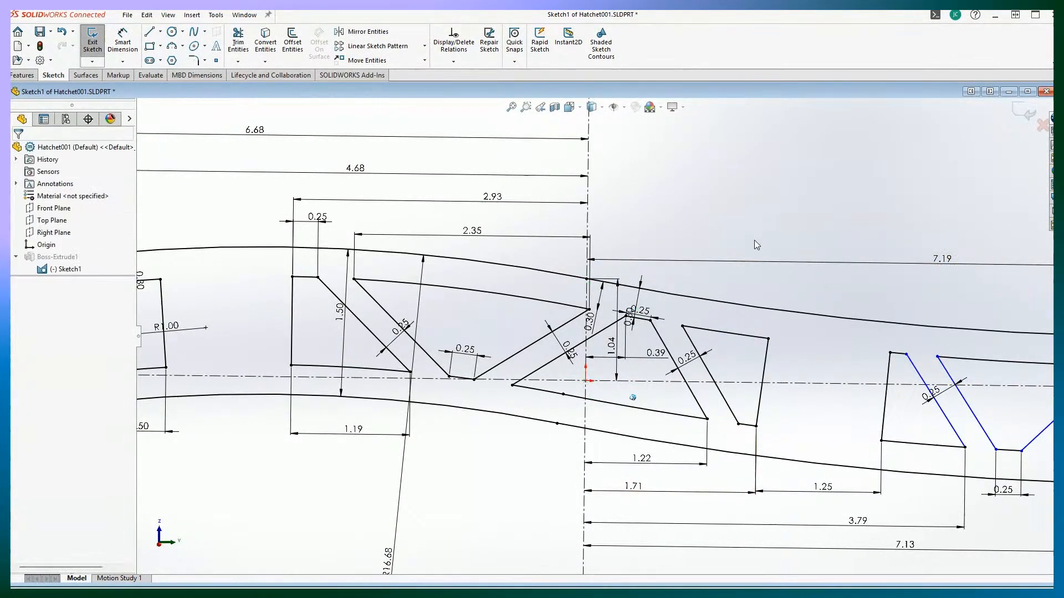
{"action": "scroll", "coordinate": [754, 241], "scroll_direction": "down", "scroll_amount": 5}
{"action": "scroll", "coordinate": [632, 446], "scroll_direction": "up", "scroll_amount": 2}
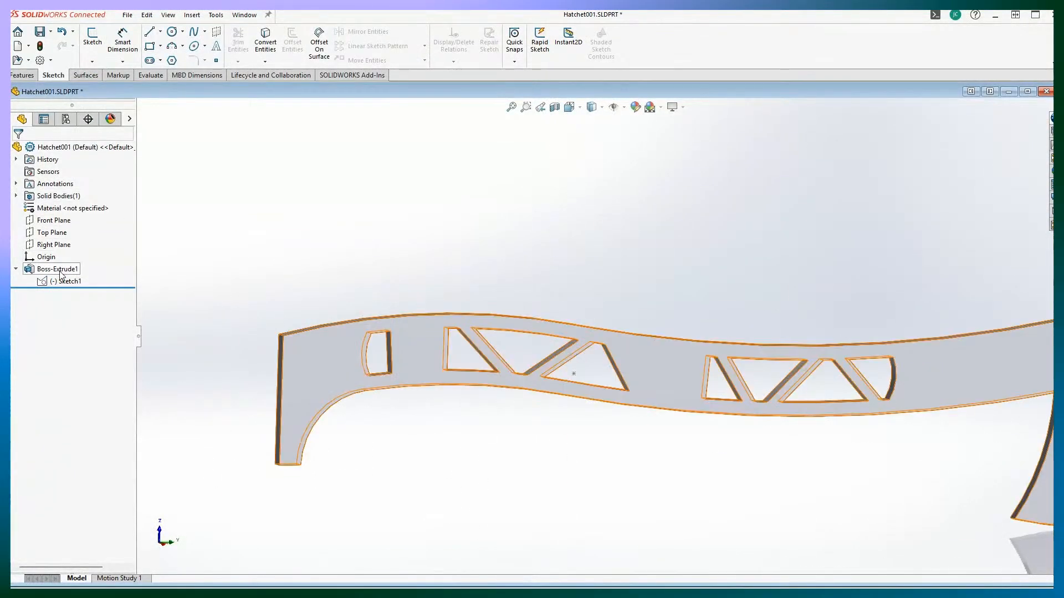
Step: Reopen the Boss-Extrude1 definition and set the Direction 1 depth to 0.25 in
{"action": "right_click", "coordinate": [60, 271]}
{"action": "left_click", "coordinate": [72, 239]}
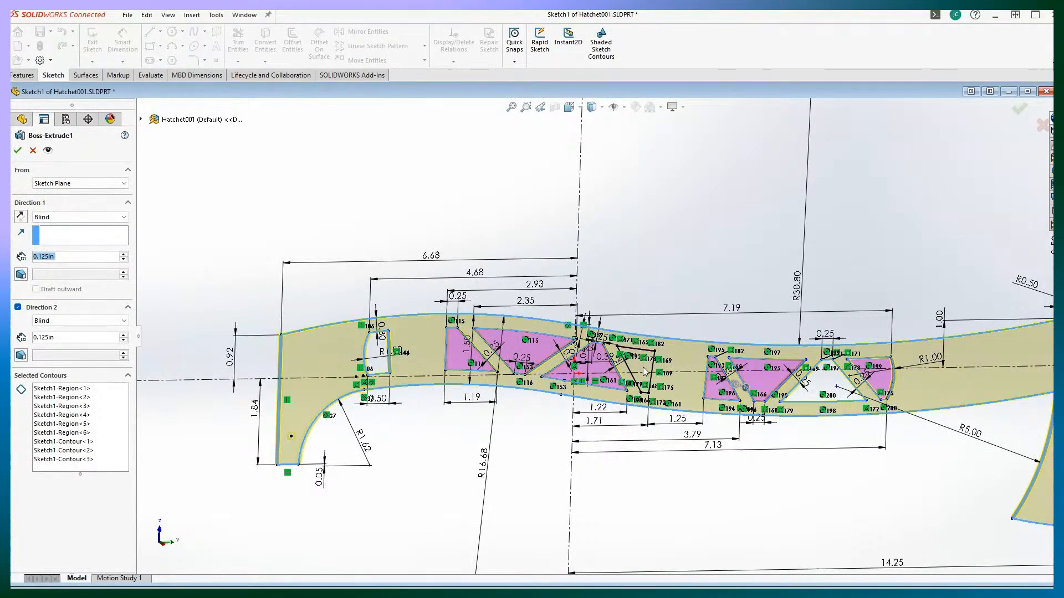
{"action": "mouse_move", "coordinate": [647, 366]}
{"action": "middle_mouse_down"}
{"action": "mouse_move", "coordinate": [590, 381]}
{"action": "mouse_move", "coordinate": [540, 363]}
{"action": "middle_mouse_up"}
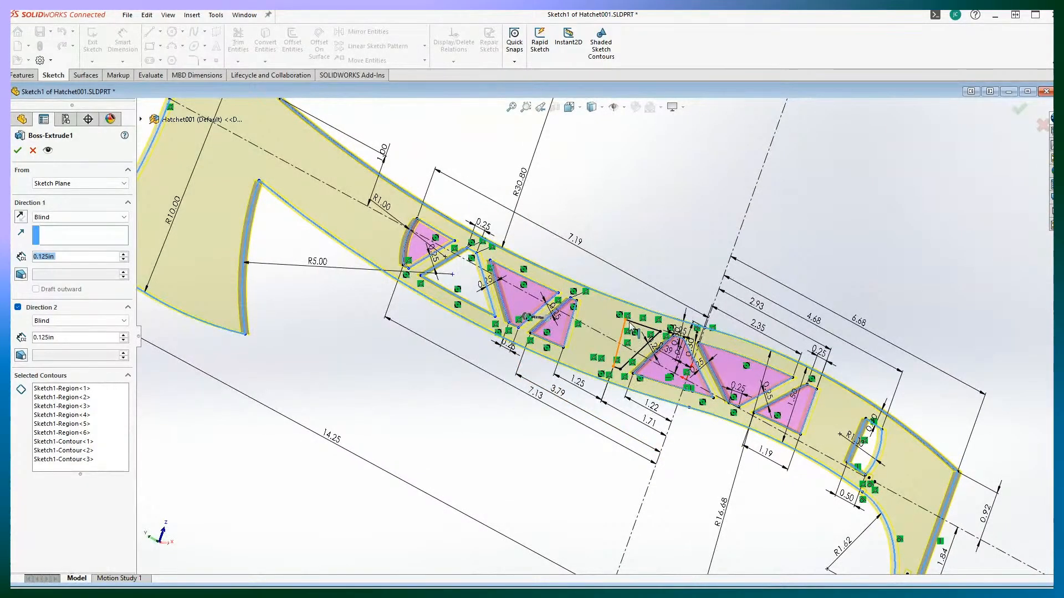
{"action": "scroll", "coordinate": [629, 331], "scroll_direction": "down", "scroll_amount": 6}
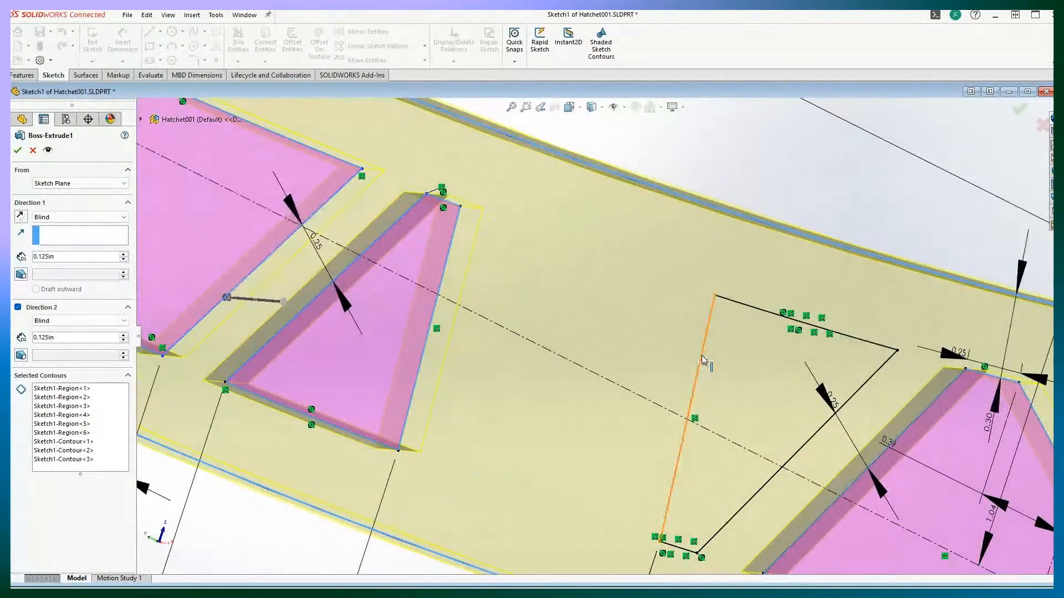
{"action": "left_click", "coordinate": [814, 439]}
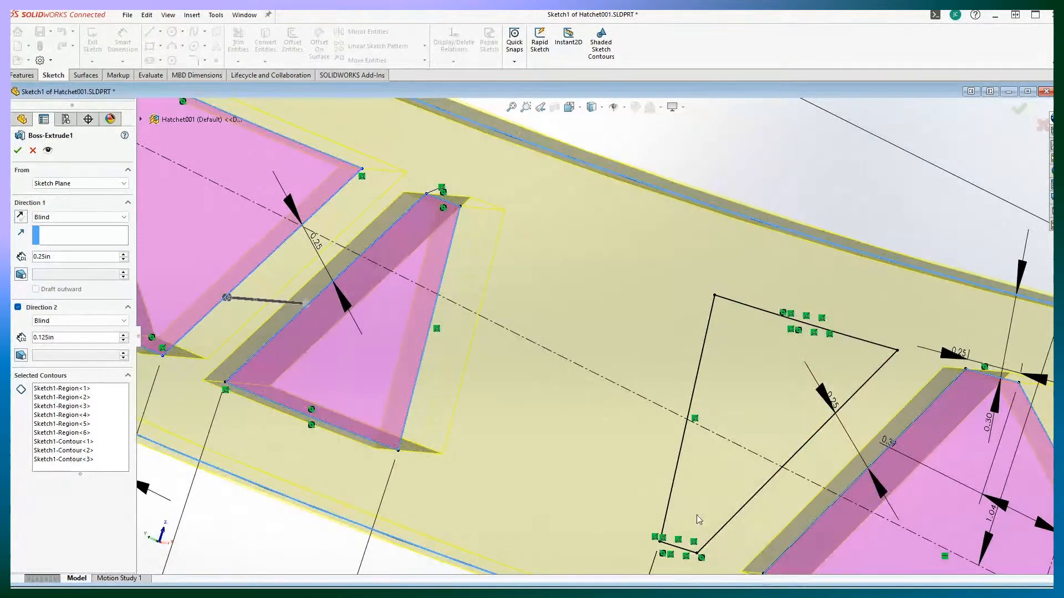
Step: Examine the unselected cutout profile beside the 1.25 in gap from both sides of the handle and accept Boss-Extrude1
{"action": "scroll", "coordinate": [693, 477], "scroll_direction": "up", "scroll_amount": 6}
{"action": "middle_click_drag", "start_coordinate": [508, 436], "coordinate": [498, 438]}
{"action": "key", "text": "ctrl+8"}
{"action": "scroll", "coordinate": [498, 435], "scroll_direction": "down", "scroll_amount": 5}
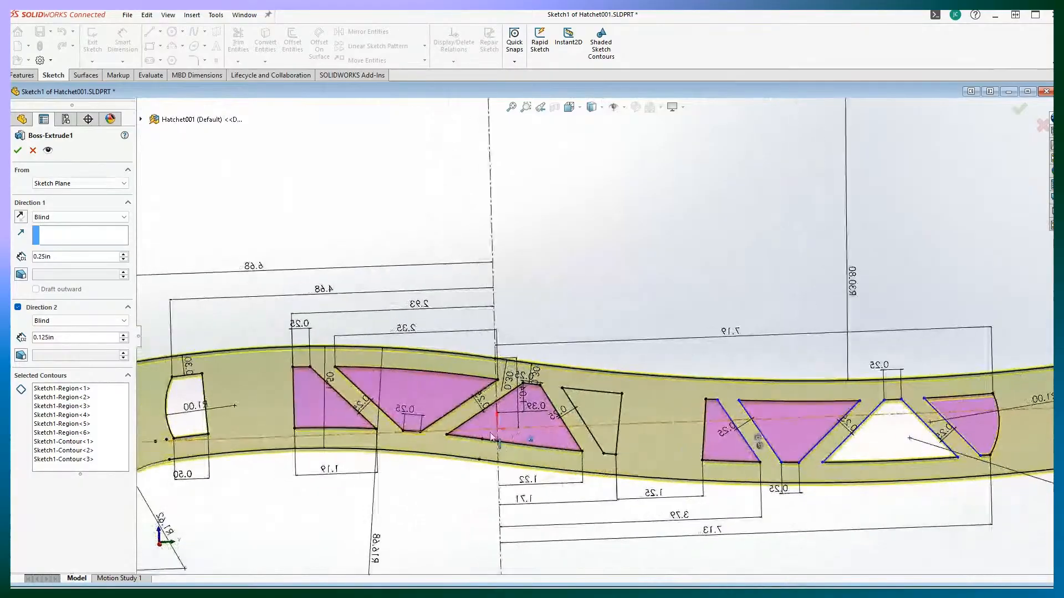
{"action": "scroll", "coordinate": [672, 355], "scroll_direction": "down", "scroll_amount": 3}
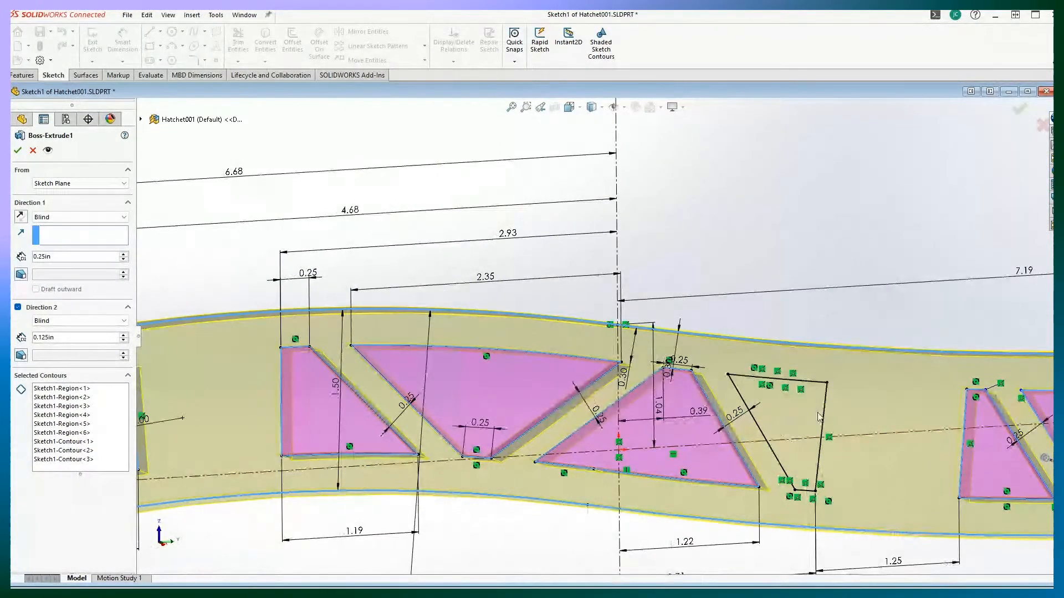
{"action": "scroll", "coordinate": [818, 417], "scroll_direction": "up", "scroll_amount": 1}
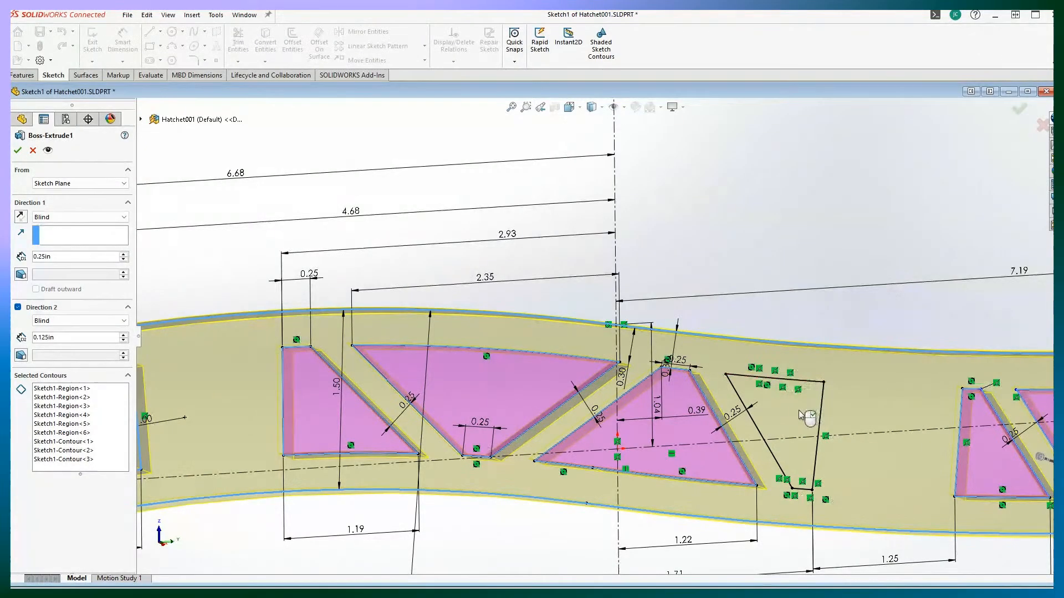
{"action": "scroll", "coordinate": [774, 426], "scroll_direction": "up", "scroll_amount": 5}
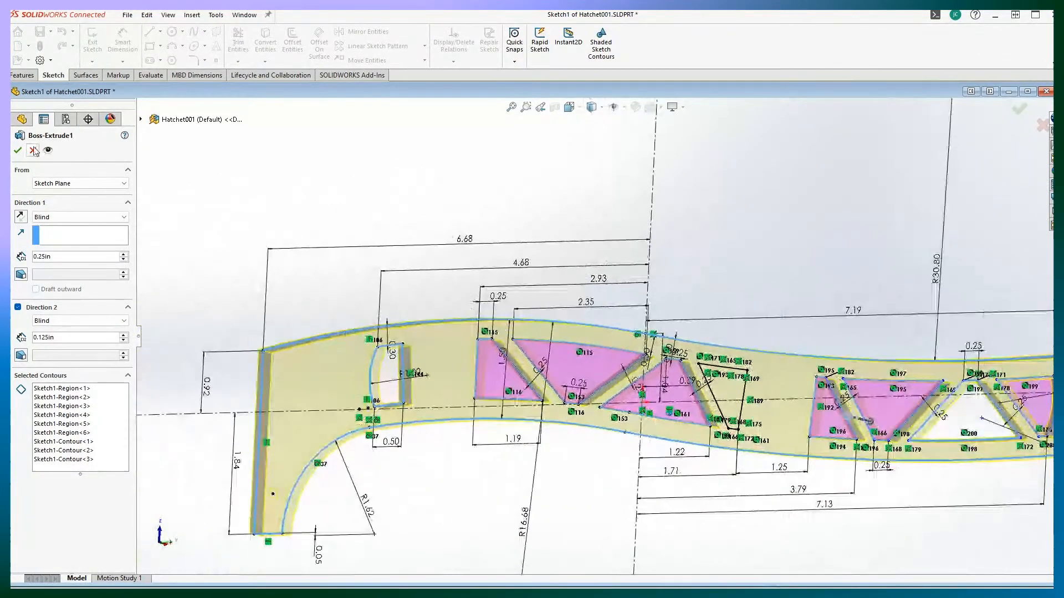
{"action": "left_click", "coordinate": [18, 150]}
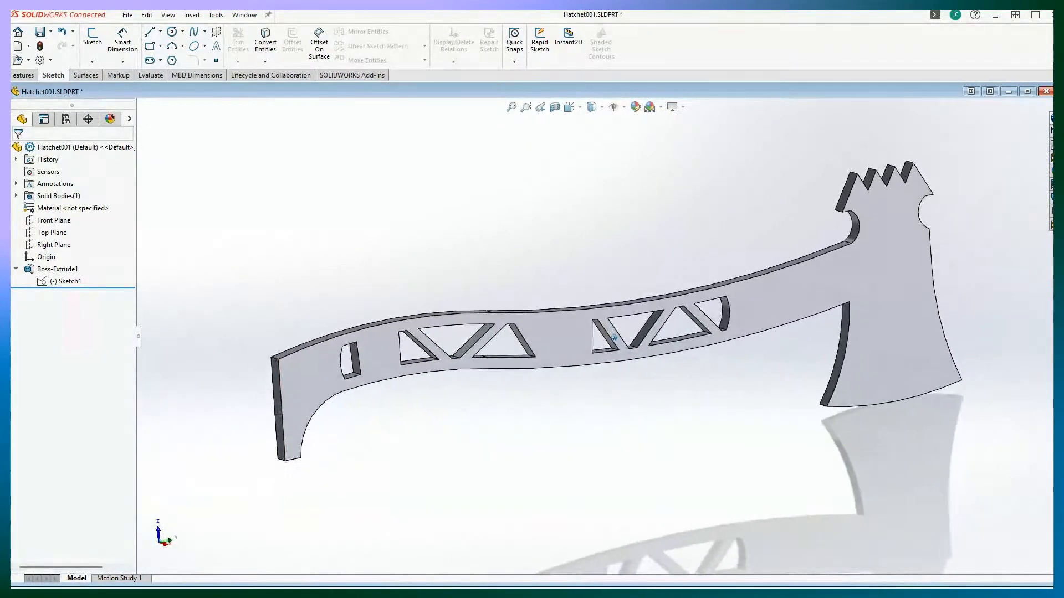
Step: Save the Hatchet001 part to this PC
{"action": "left_click", "coordinate": [51, 33]}
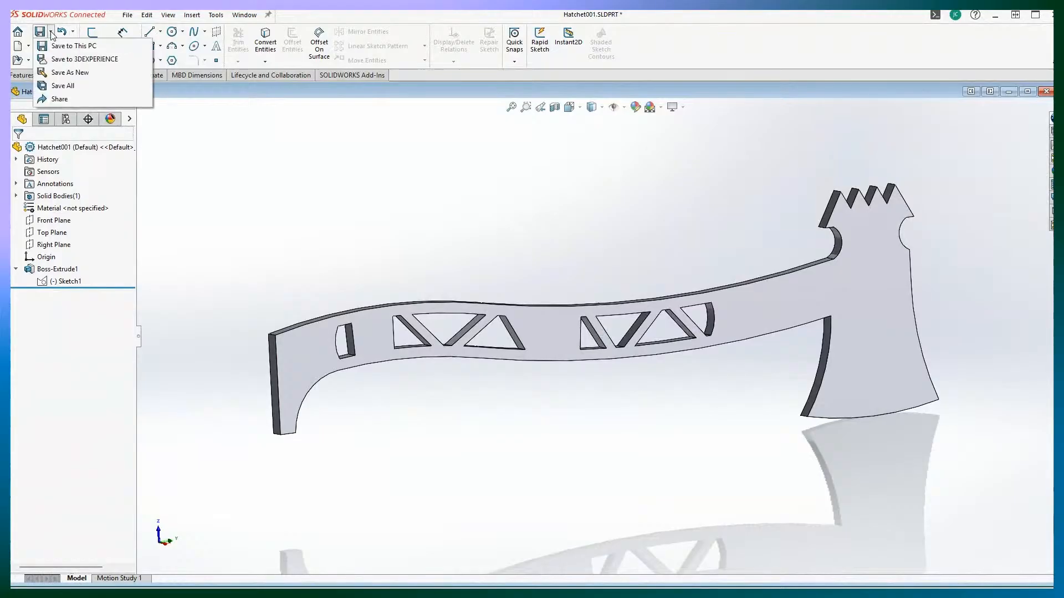
{"action": "left_click", "coordinate": [60, 46]}
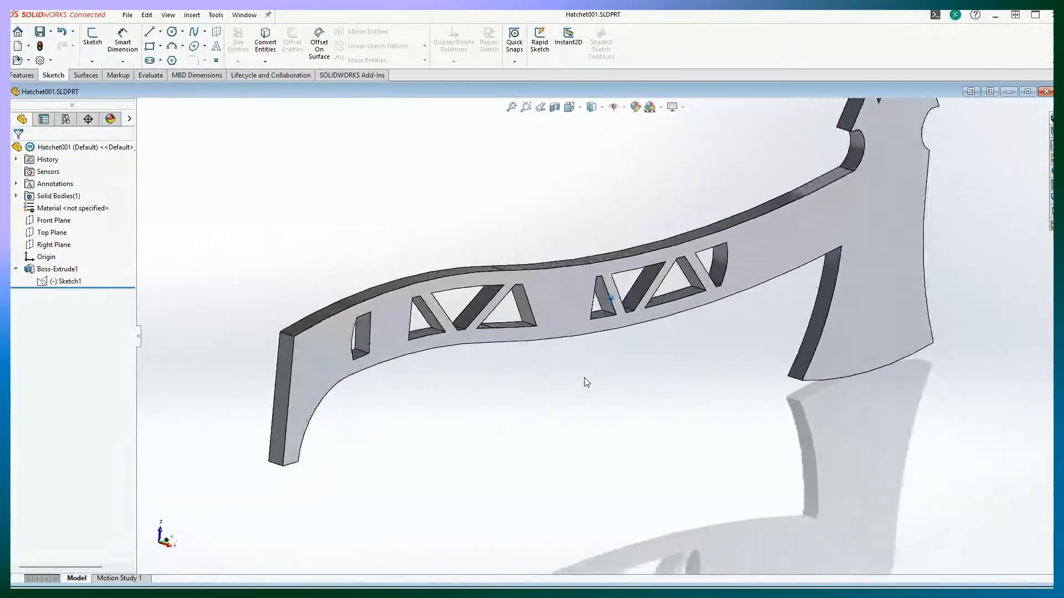
{"action": "mouse_move", "coordinate": [580, 380]}
{"action": "middle_mouse_down"}
{"action": "mouse_move", "coordinate": [531, 427]}
{"action": "mouse_move", "coordinate": [116, 547]}
{"action": "mouse_move", "coordinate": [209, 539]}
{"action": "mouse_move", "coordinate": [444, 460]}
{"action": "middle_mouse_up"}
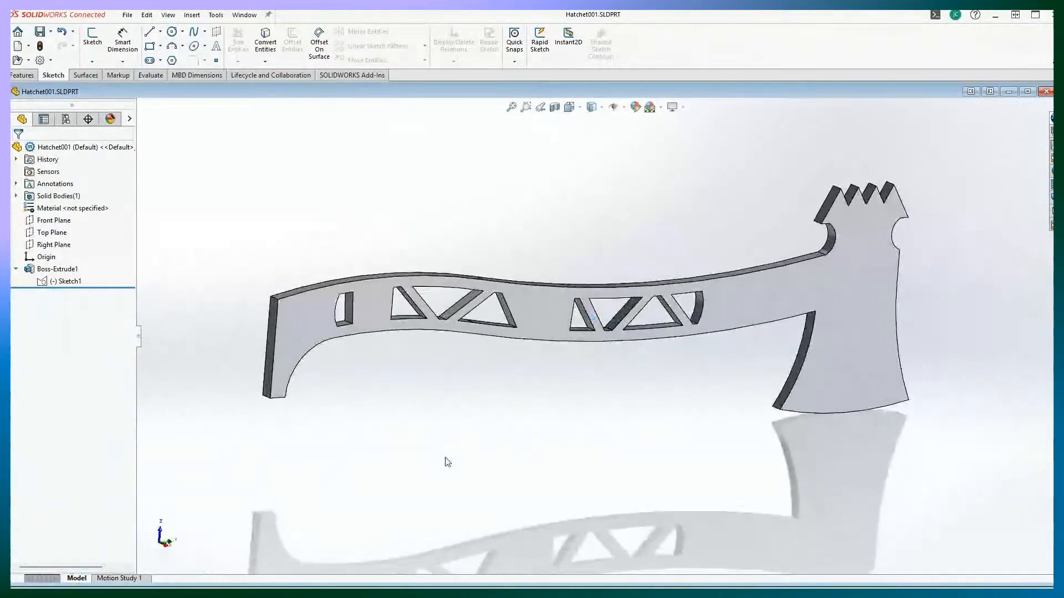
{"action": "mouse_move", "coordinate": [396, 351]}
{"action": "middle_mouse_down"}
{"action": "mouse_move", "coordinate": [652, 456]}
{"action": "mouse_move", "coordinate": [635, 449]}
{"action": "middle_mouse_up"}
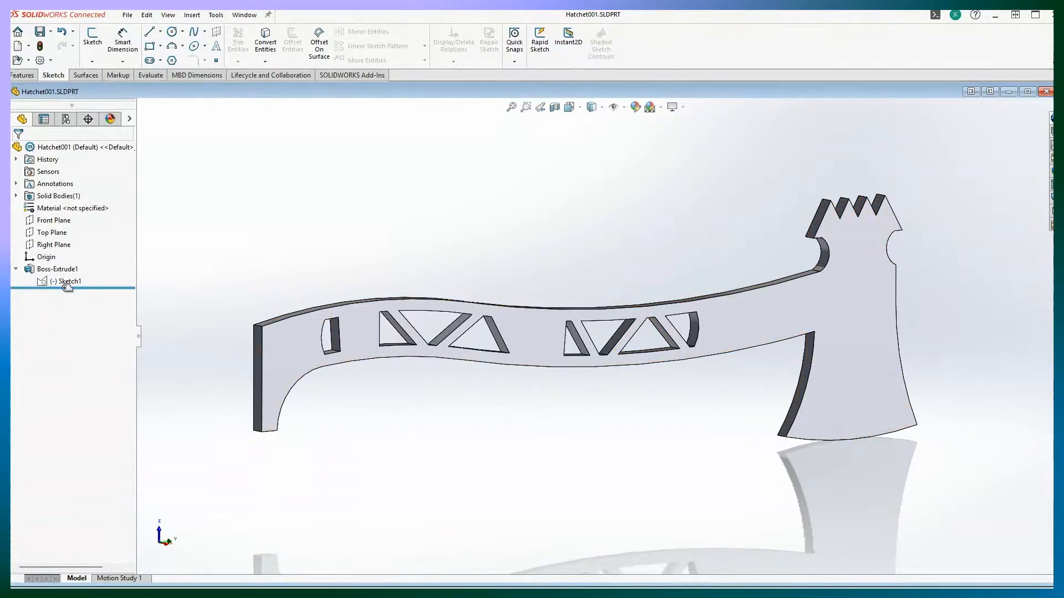
{"action": "mouse_move", "coordinate": [576, 333]}
{"action": "middle_mouse_down"}
{"action": "mouse_move", "coordinate": [691, 525]}
{"action": "mouse_move", "coordinate": [633, 502]}
{"action": "mouse_move", "coordinate": [633, 415]}
{"action": "mouse_move", "coordinate": [649, 471]}
{"action": "middle_mouse_up"}
{"action": "scroll", "coordinate": [651, 475], "scroll_direction": "up", "scroll_amount": 1}
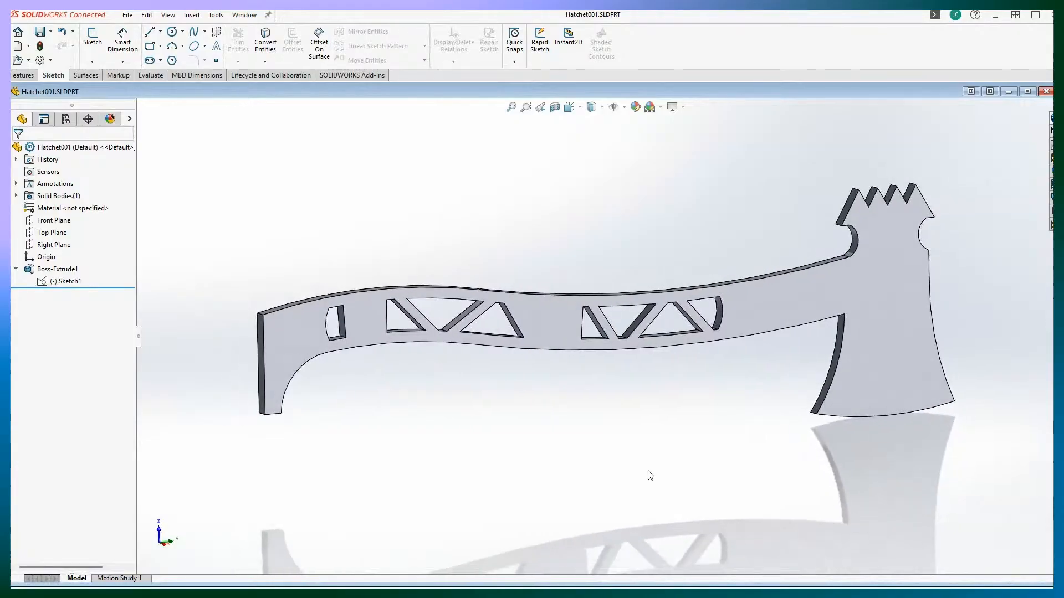
{"action": "scroll", "coordinate": [651, 476], "scroll_direction": "down", "scroll_amount": 1}
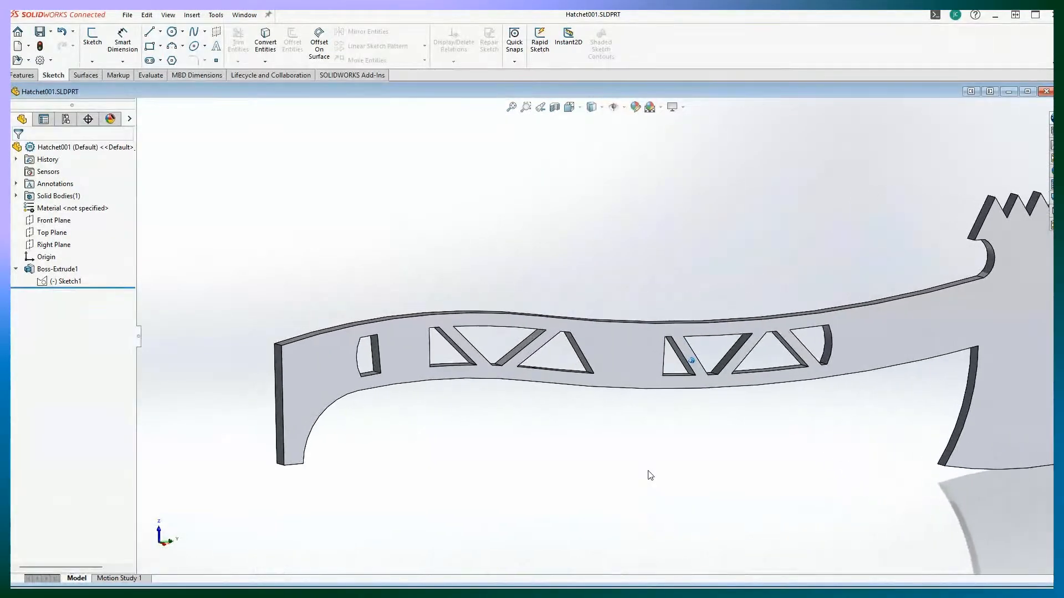
{"action": "scroll", "coordinate": [651, 476], "scroll_direction": "up", "scroll_amount": 1}
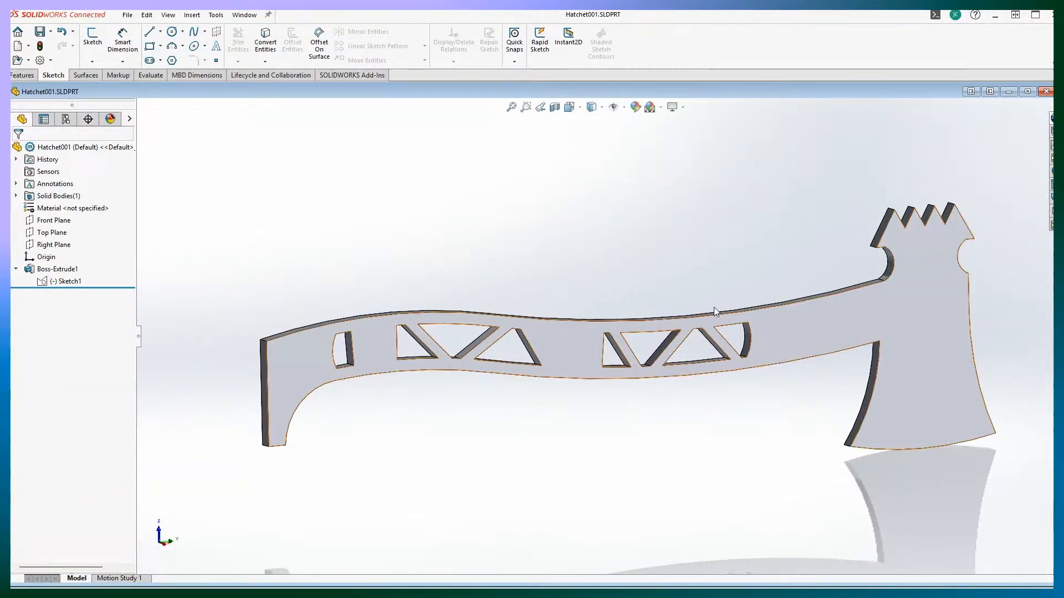
Step: Examine the extruded hatchet body, including its handle cutouts, blade and spiked head, from slightly different angles
{"action": "middle_click_drag", "start_coordinate": [501, 247], "coordinate": [501, 254], "text": "shift"}
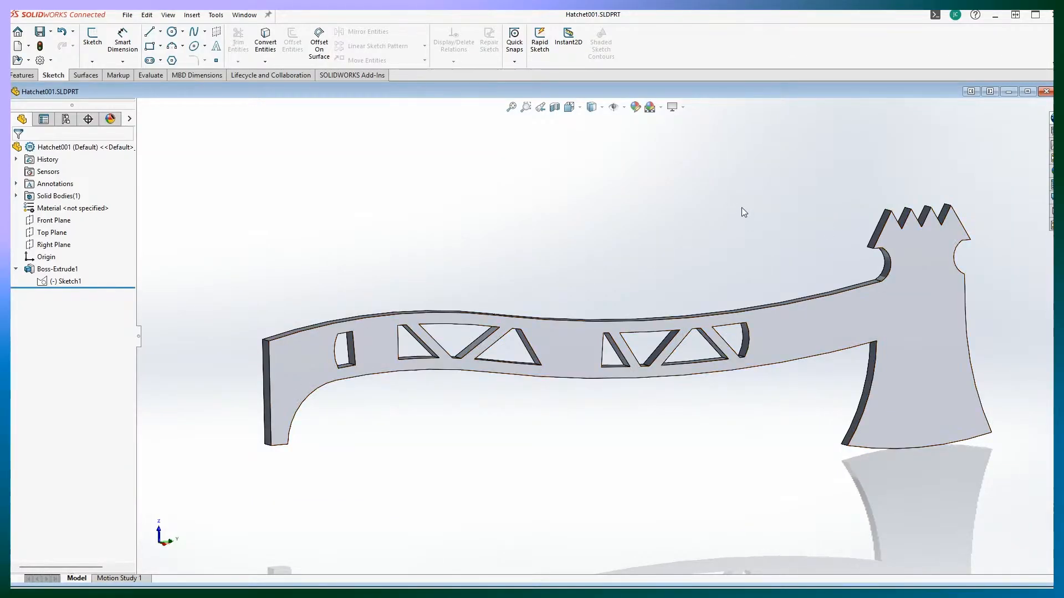
{"action": "mouse_move", "coordinate": [667, 111]}
{"action": "middle_mouse_down"}
{"action": "mouse_move", "coordinate": [641, 162]}
{"action": "mouse_move", "coordinate": [641, 208]}
{"action": "mouse_move", "coordinate": [577, 253]}
{"action": "middle_mouse_up"}
{"action": "mouse_move", "coordinate": [337, 302]}
{"action": "middle_mouse_down"}
{"action": "mouse_move", "coordinate": [295, 311]}
{"action": "mouse_move", "coordinate": [625, 458]}
{"action": "mouse_move", "coordinate": [699, 469]}
{"action": "mouse_move", "coordinate": [661, 458]}
{"action": "middle_mouse_up"}
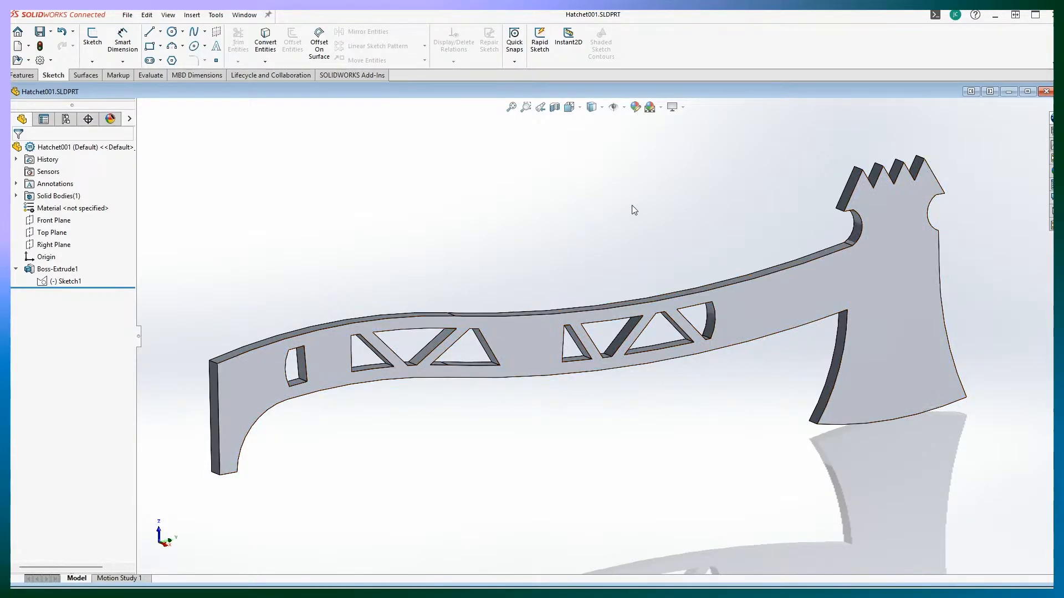
{"action": "mouse_move", "coordinate": [627, 204]}
{"action": "middle_mouse_down"}
{"action": "mouse_move", "coordinate": [594, 202]}
{"action": "mouse_move", "coordinate": [566, 216]}
{"action": "middle_mouse_up"}
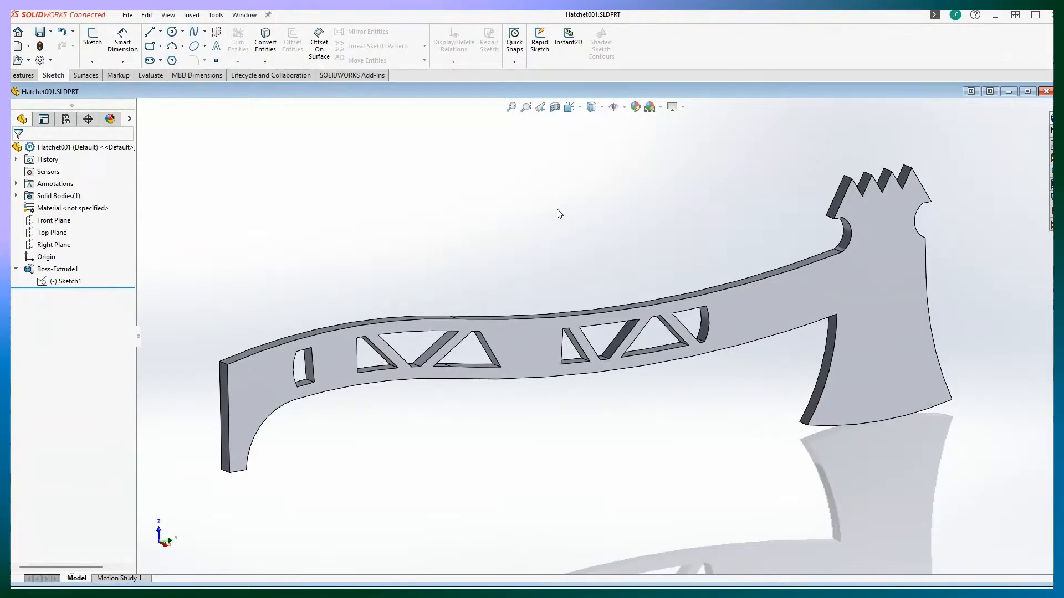
{"action": "middle_click_drag", "start_coordinate": [557, 214], "coordinate": [557, 218]}
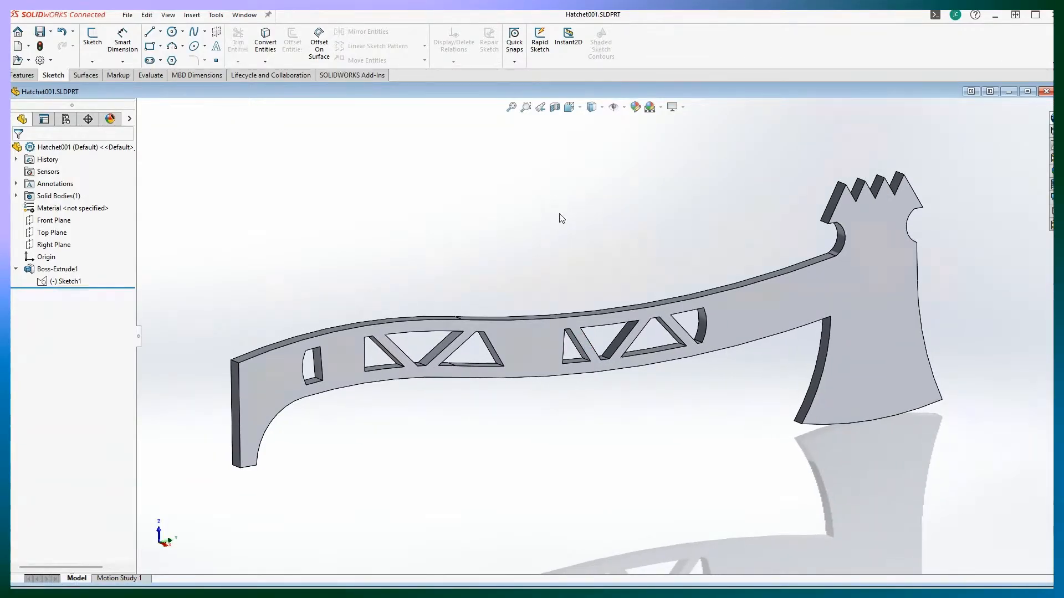
{"action": "scroll", "coordinate": [570, 214], "scroll_direction": "up", "scroll_amount": 3}
{"action": "scroll", "coordinate": [658, 402], "scroll_direction": "down", "scroll_amount": 1}
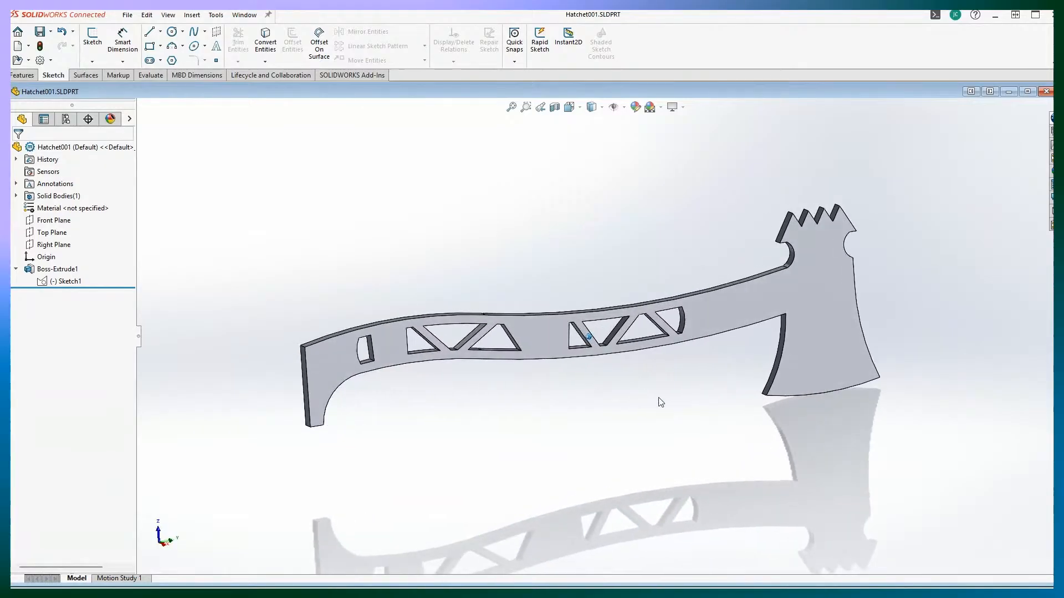
{"action": "middle_click_drag", "start_coordinate": [661, 403], "coordinate": [636, 390]}
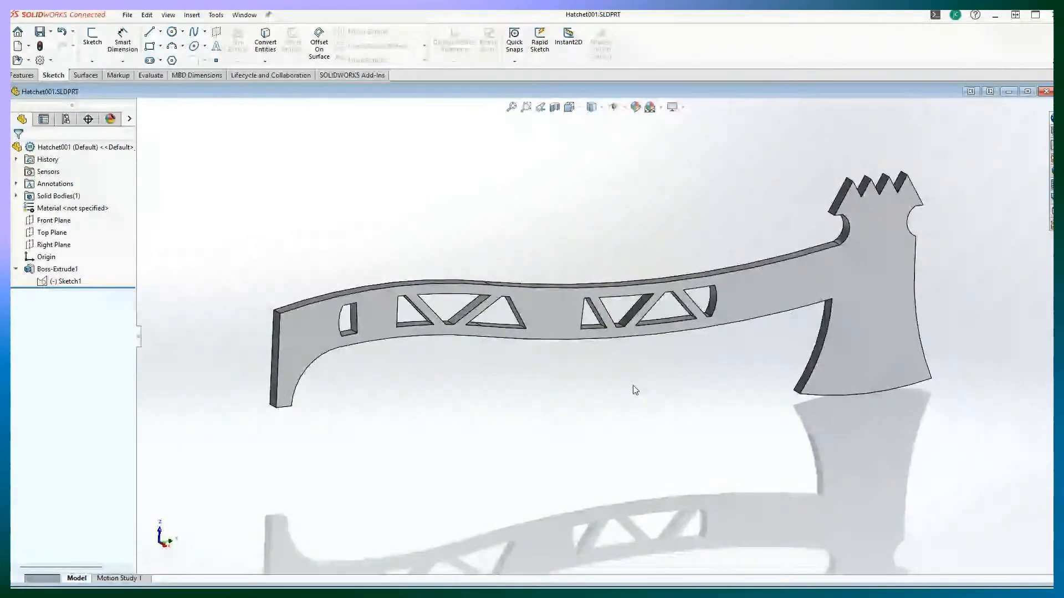